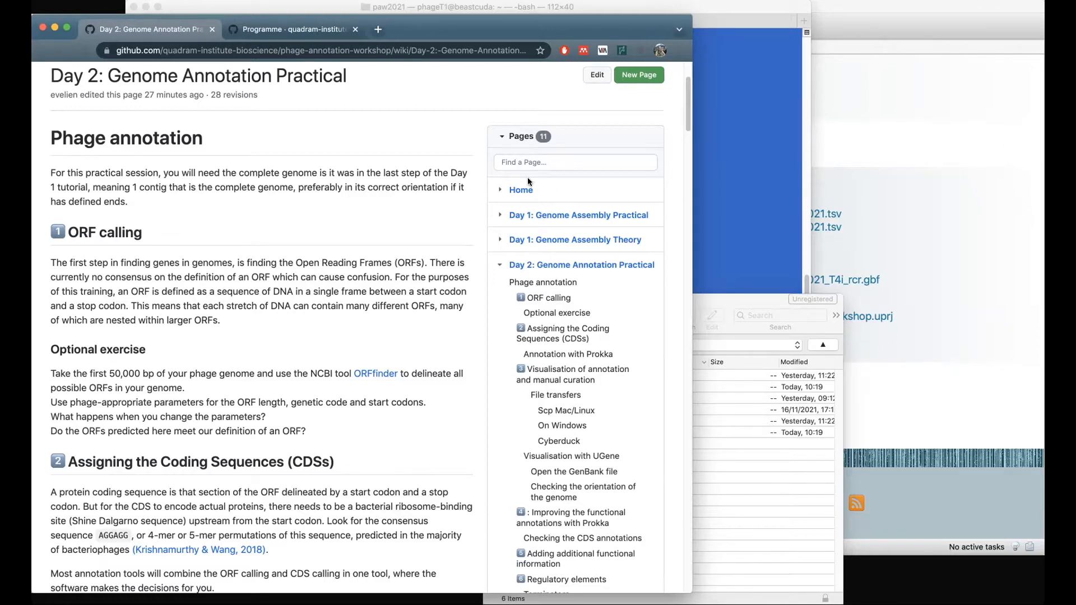
# Switch to the terminal and connect over SSH to phage.seq.space as phageT1, entering the account password.
pyautogui.click(767, 7)
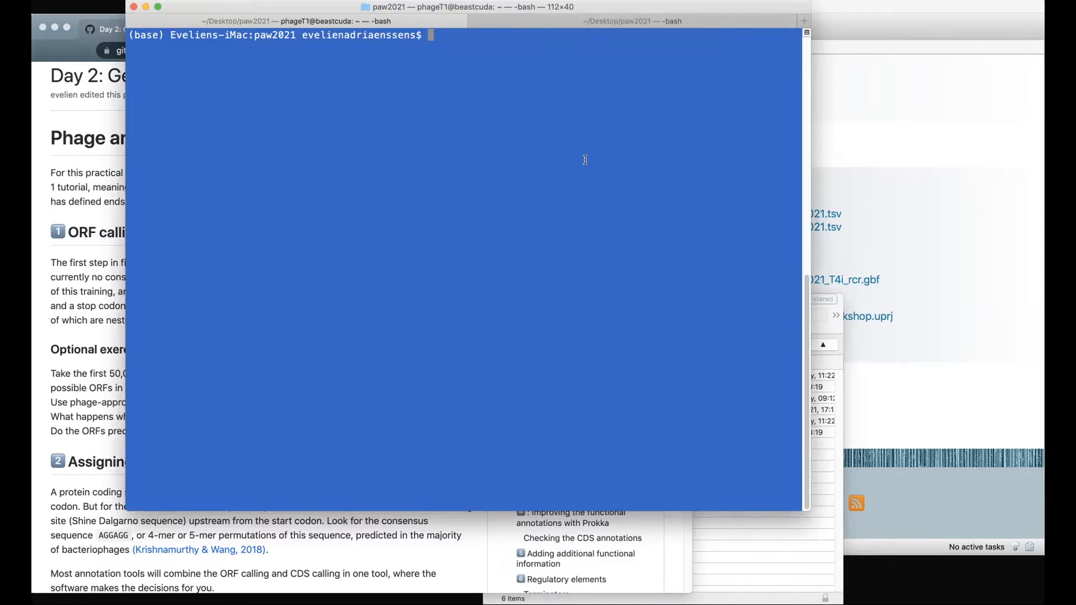
pyautogui.write('ssh phageT1@phage.seq.space')
pyautogui.press('Return')
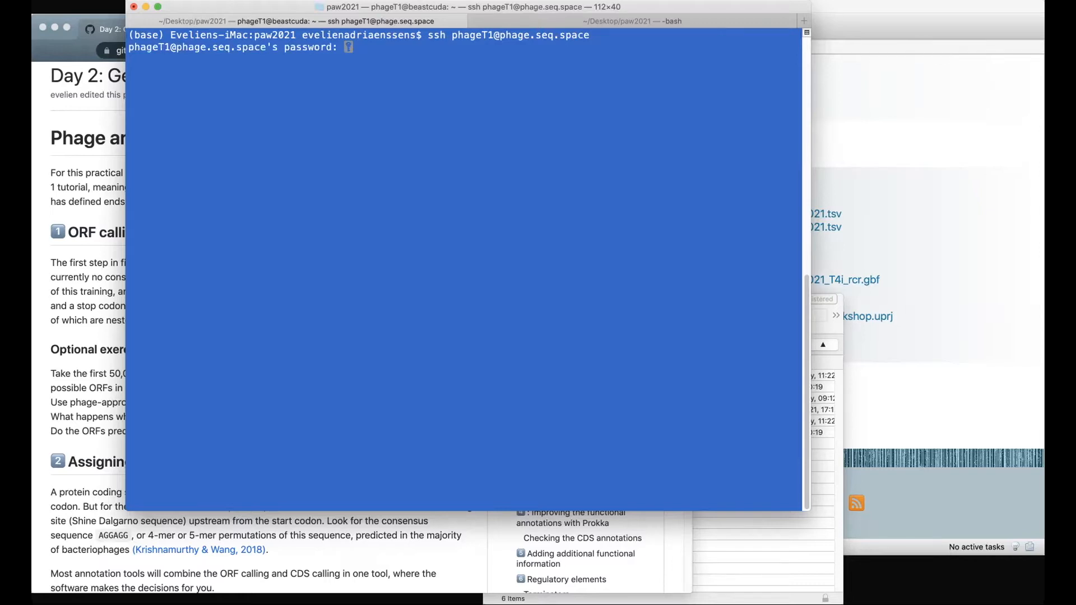
pyautogui.press('Return')
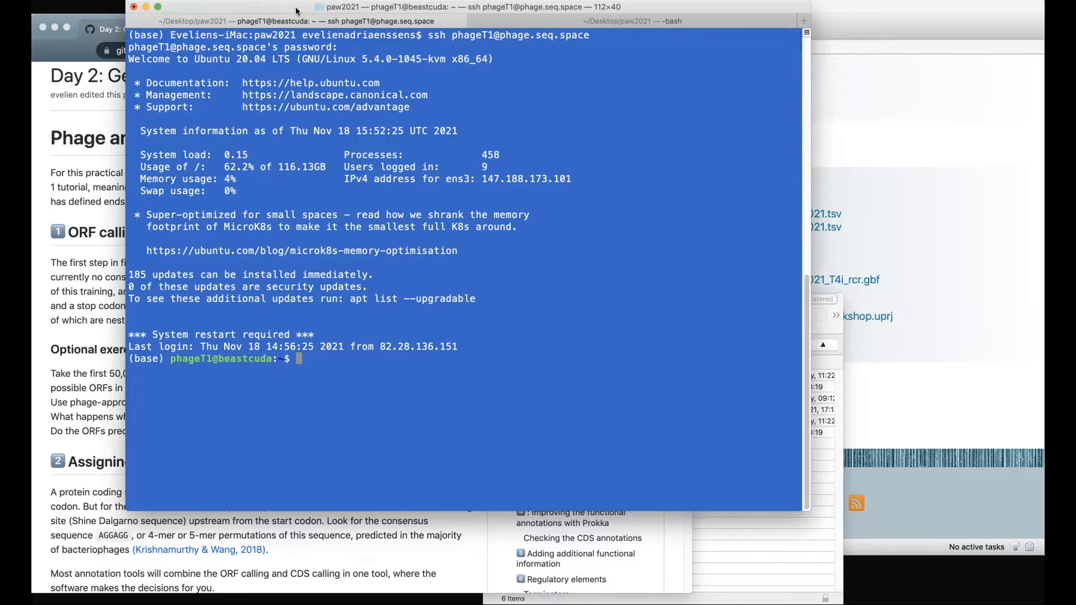
# Activate the conda environment ws on the server and clear the terminal screen.
pyautogui.write('conda activate ws')
pyautogui.press('Return')
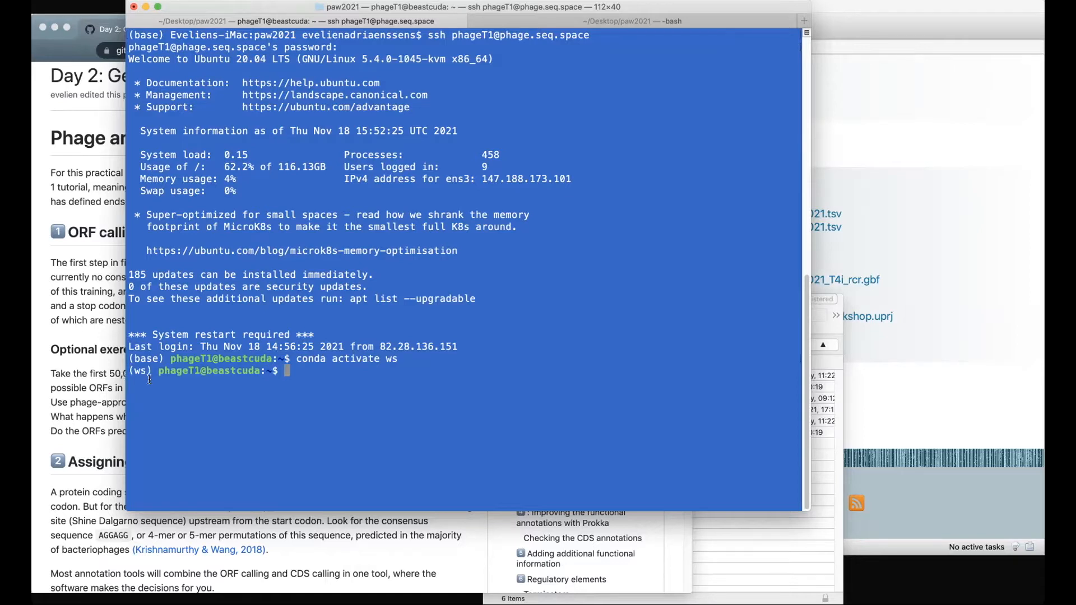
pyautogui.write('clear')
pyautogui.press('Return')
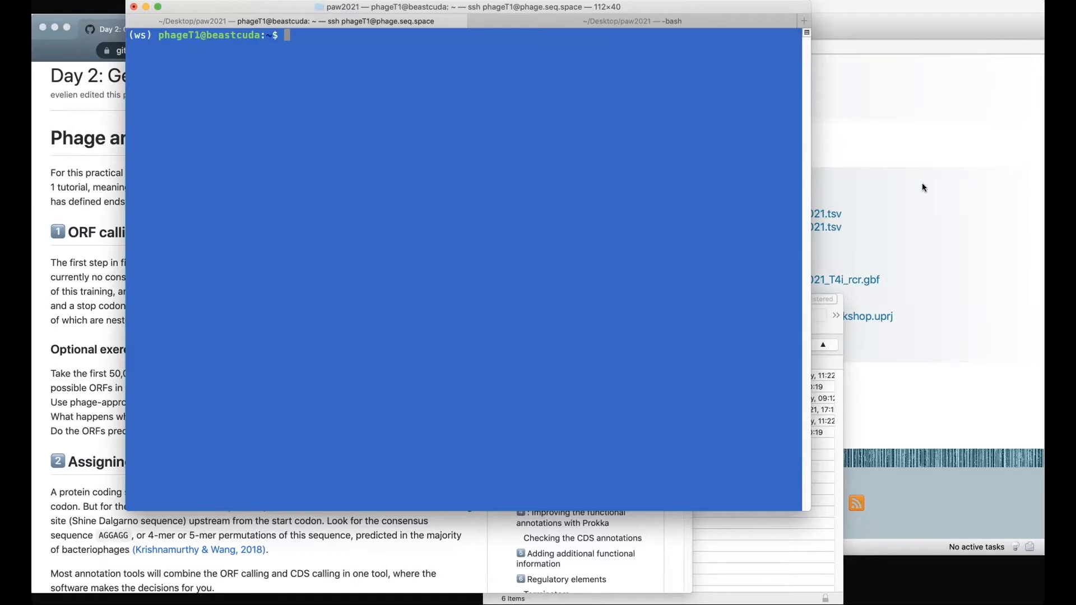
# Switch to the browser and read the Day 2 wiki page from ORF calling through the Annotation with Prokka section.
pyautogui.click(94, 148)
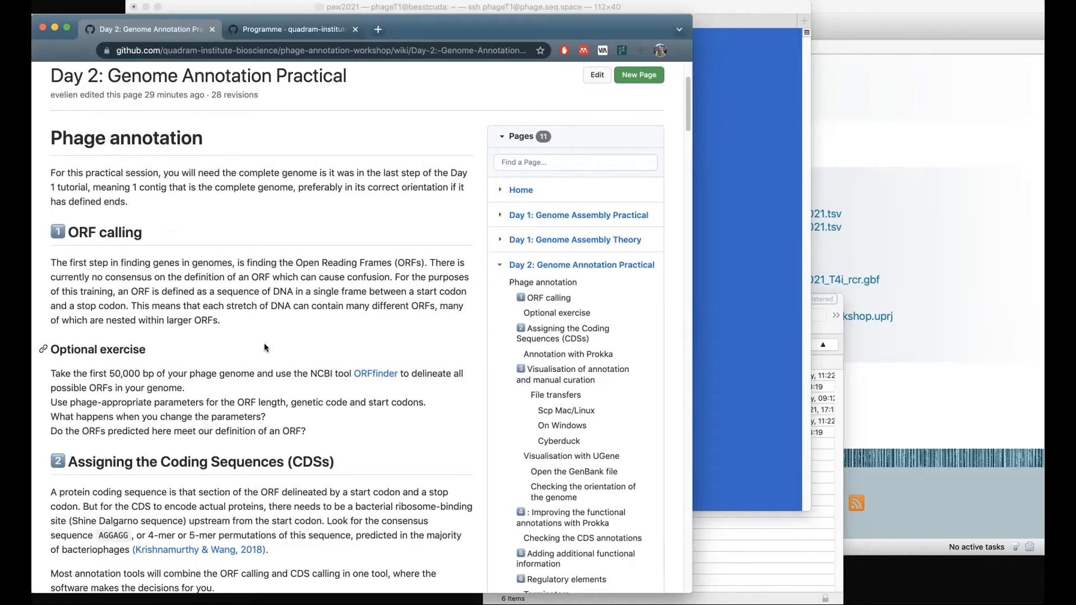
pyautogui.scroll(-1, 259, 330)
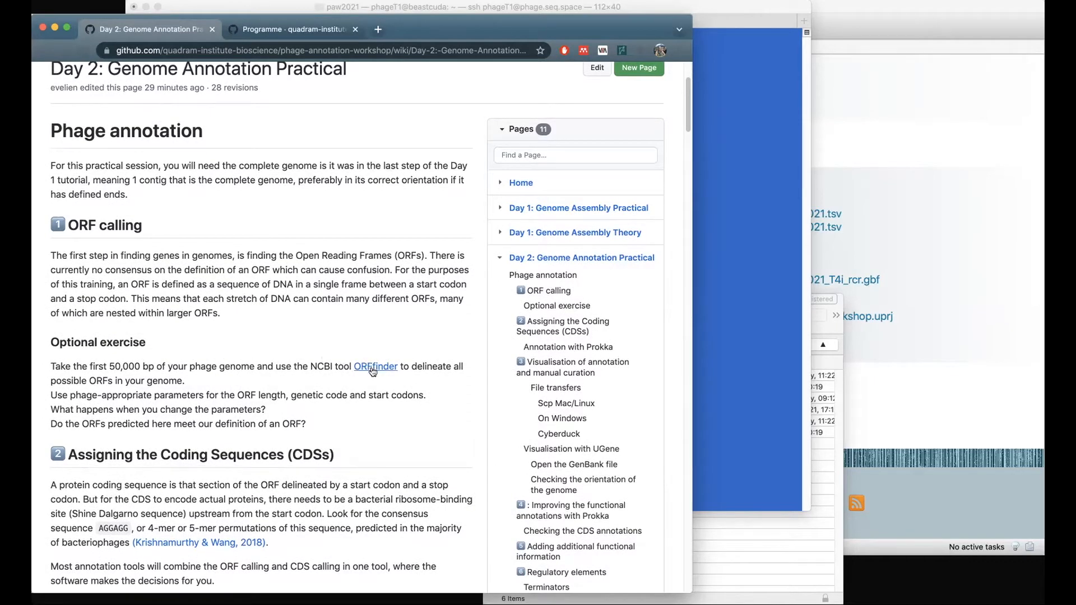
pyautogui.scroll(-5, 271, 326)
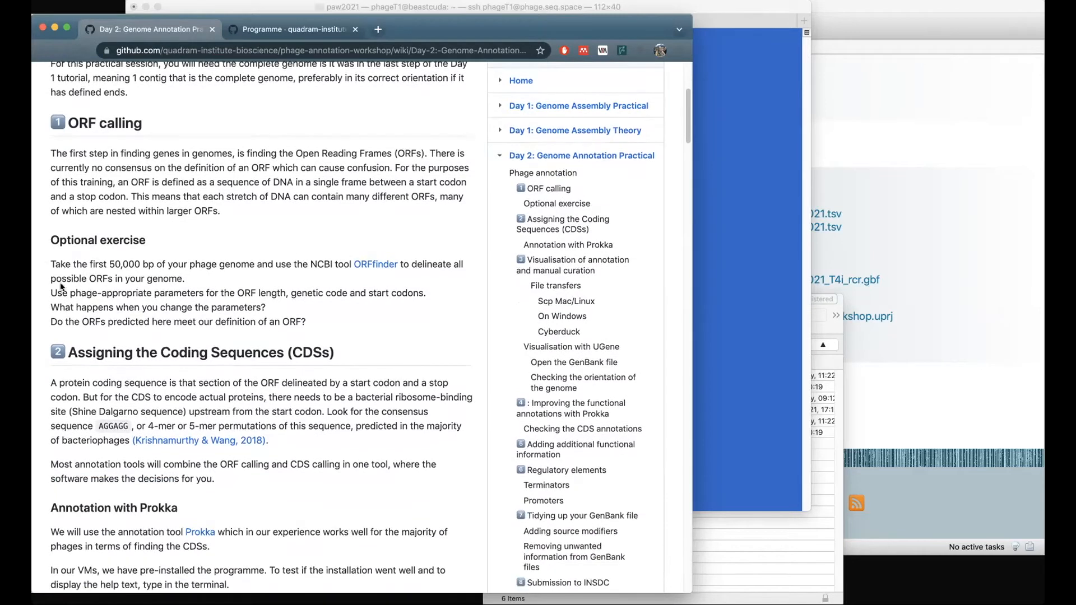
pyautogui.scroll(-1, 277, 262)
pyautogui.scroll(-1, 288, 220)
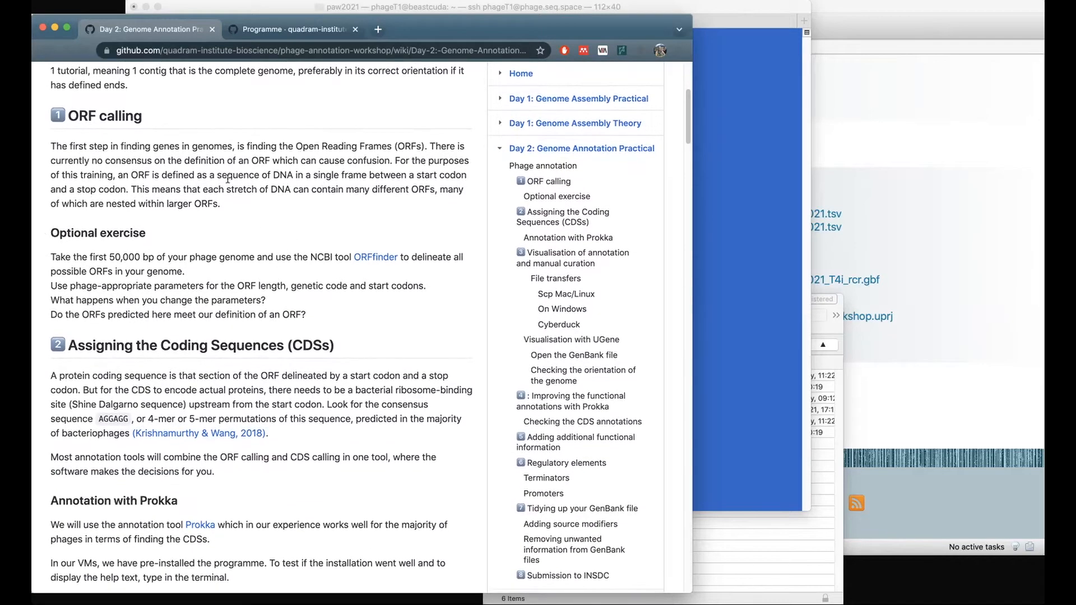
pyautogui.scroll(-2, 282, 217)
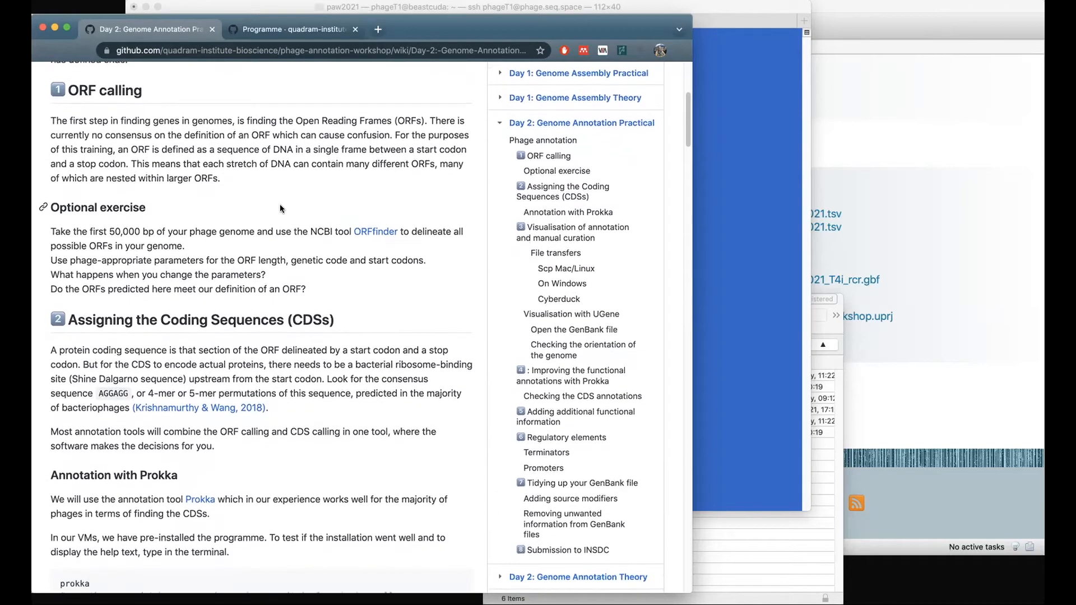
pyautogui.scroll(-8, 324, 245)
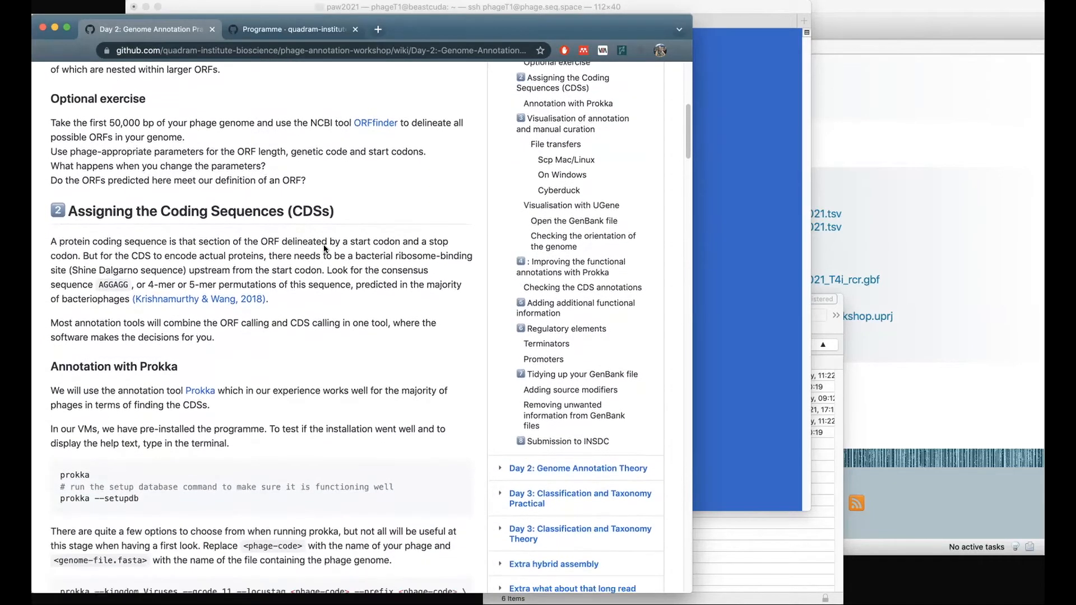
pyautogui.scroll(-1, 324, 247)
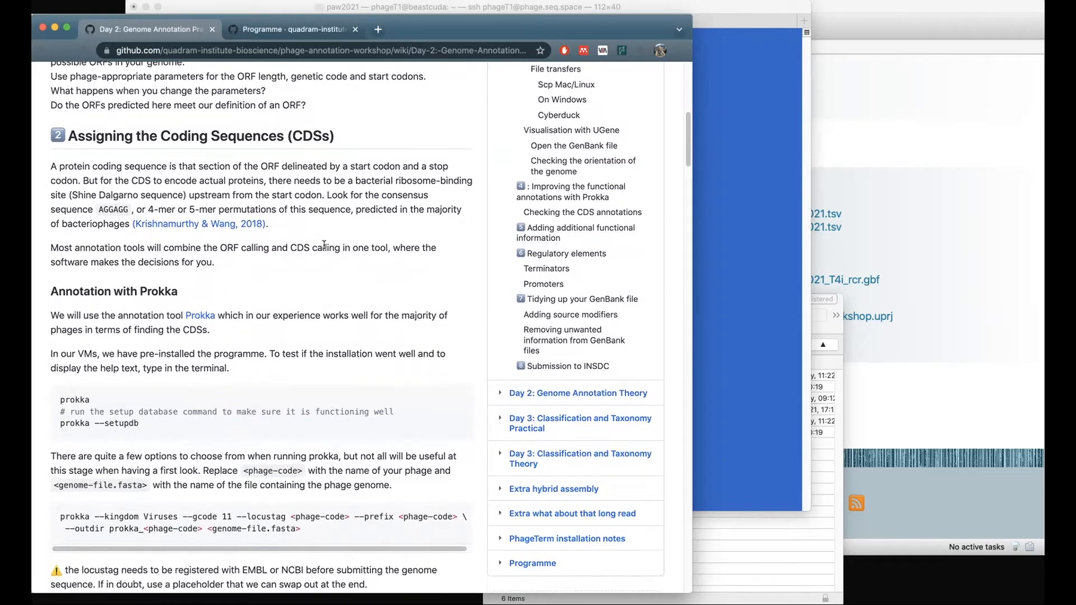
pyautogui.scroll(-1, 324, 245)
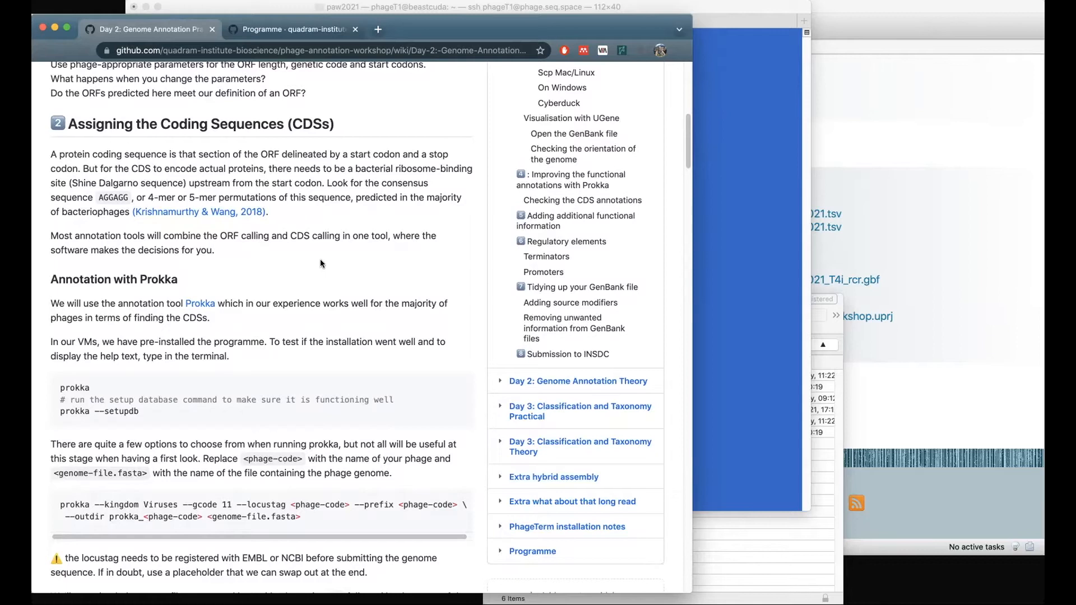
pyautogui.scroll(-4, 320, 261)
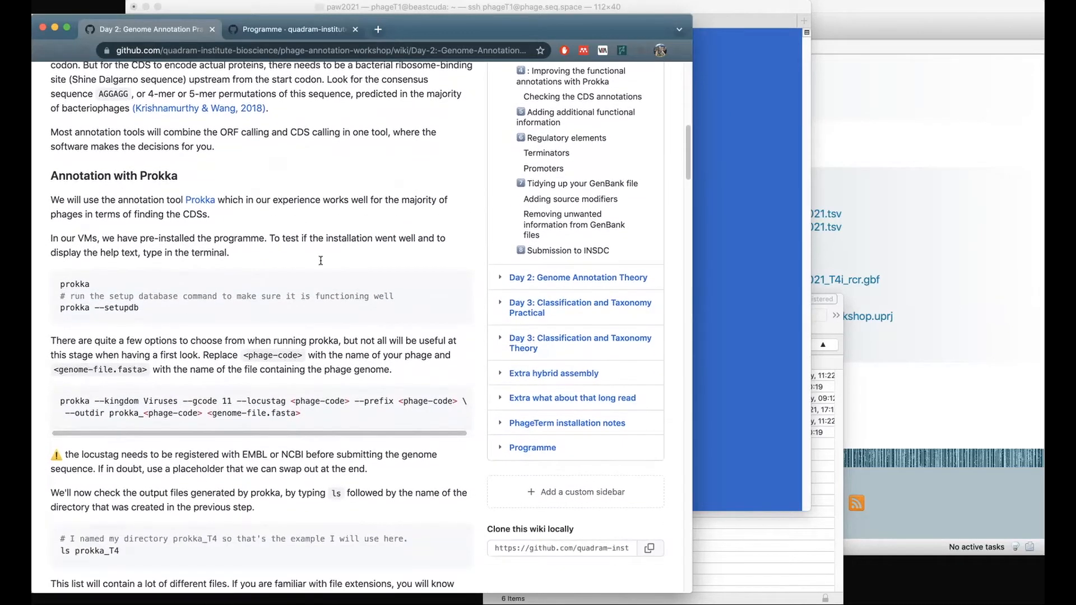
pyautogui.scroll(-1, 321, 261)
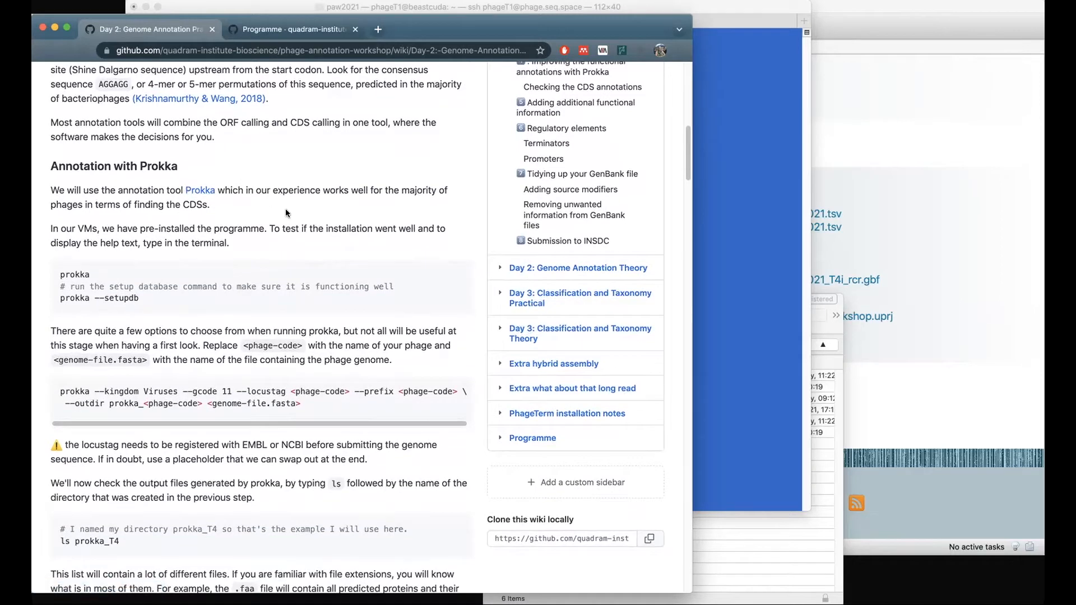
pyautogui.scroll(-1, 286, 212)
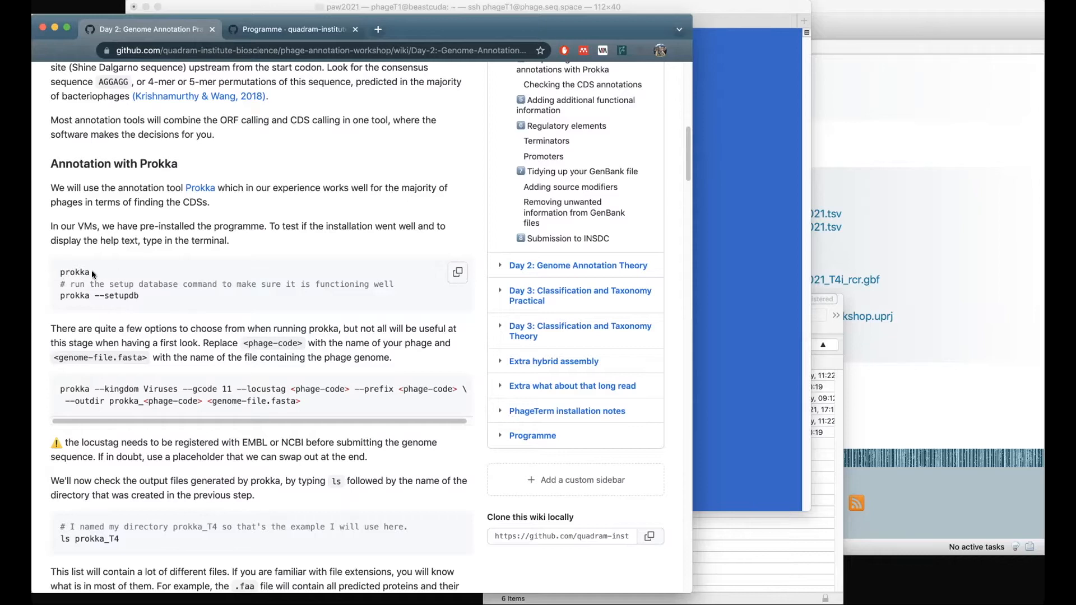
# Switch to the terminal, run prokka without arguments to read through its help text, and clear the screen.
pyautogui.press('super+Tab')
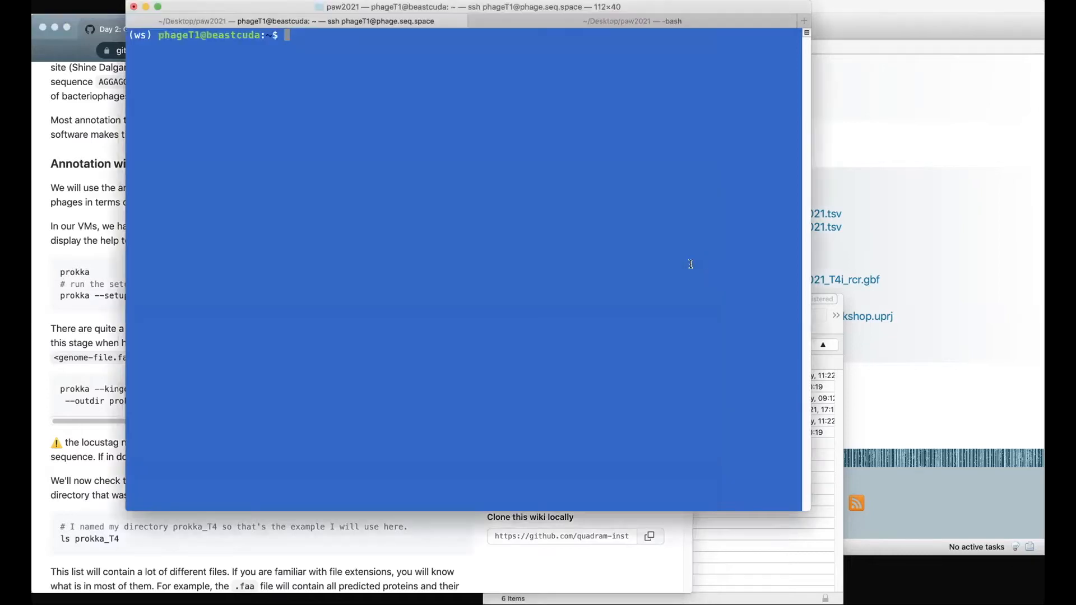
pyautogui.write('prokka')
pyautogui.press('Return')
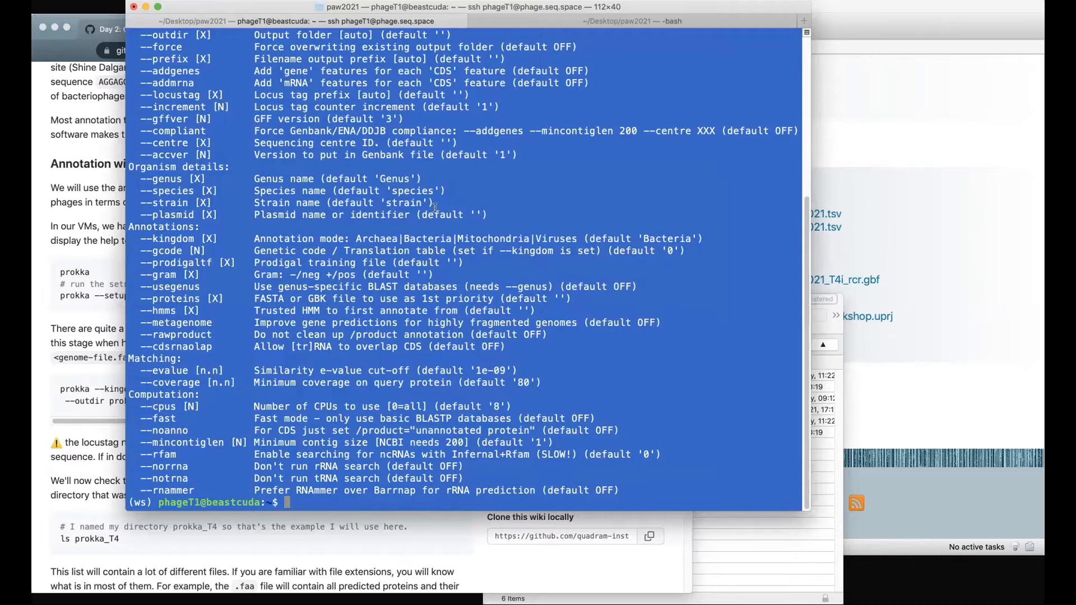
pyautogui.scroll(1, 426, 209)
pyautogui.scroll(6, 426, 208)
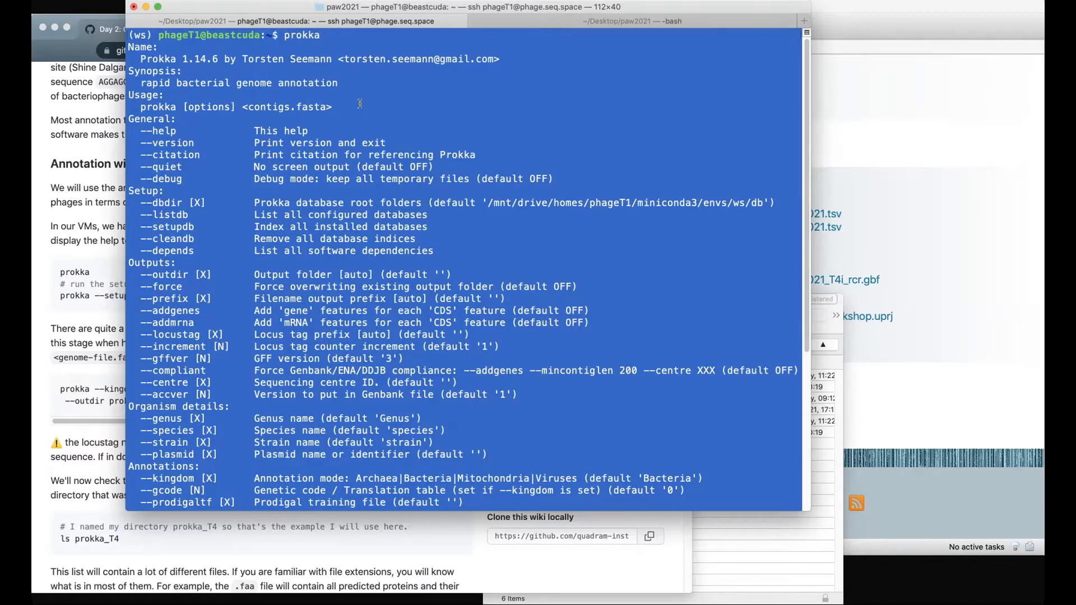
pyautogui.scroll(-10, 360, 105)
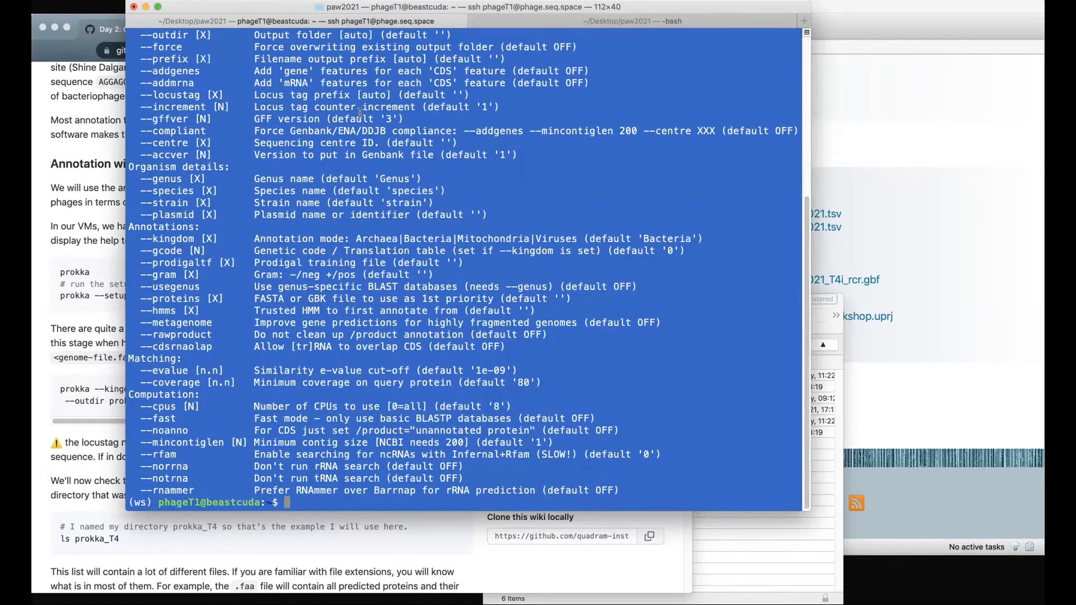
pyautogui.write('clear')
pyautogui.press('Return')
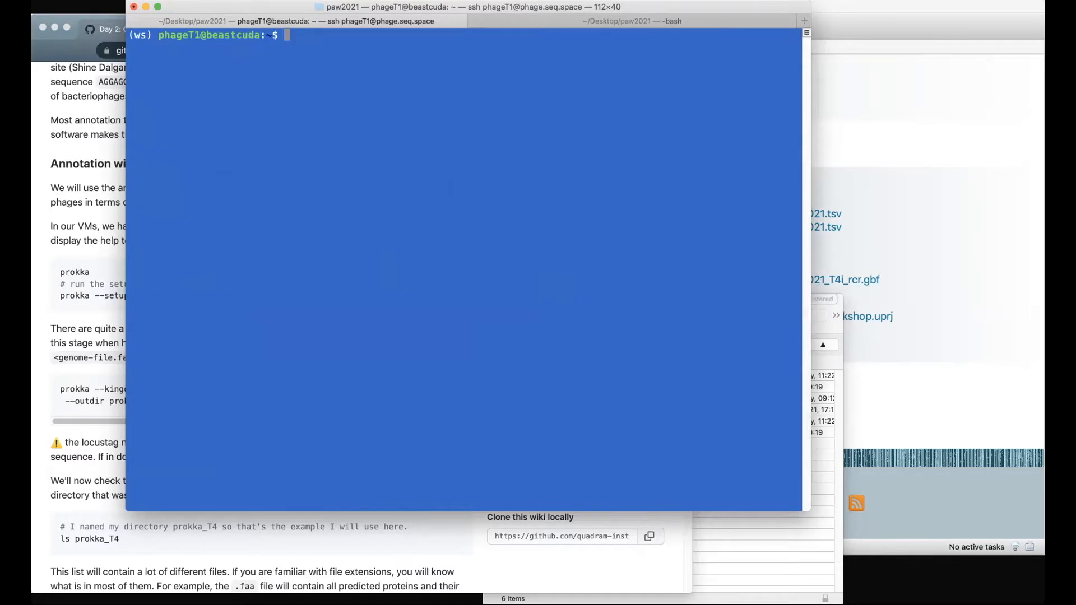
# Copy the command prokka --setupdb from the wiki page and run it in the terminal to index the databases.
pyautogui.click(76, 251)
pyautogui.moveTo(60, 295); pyautogui.dragTo(142, 296)
pyautogui.press('super+c')
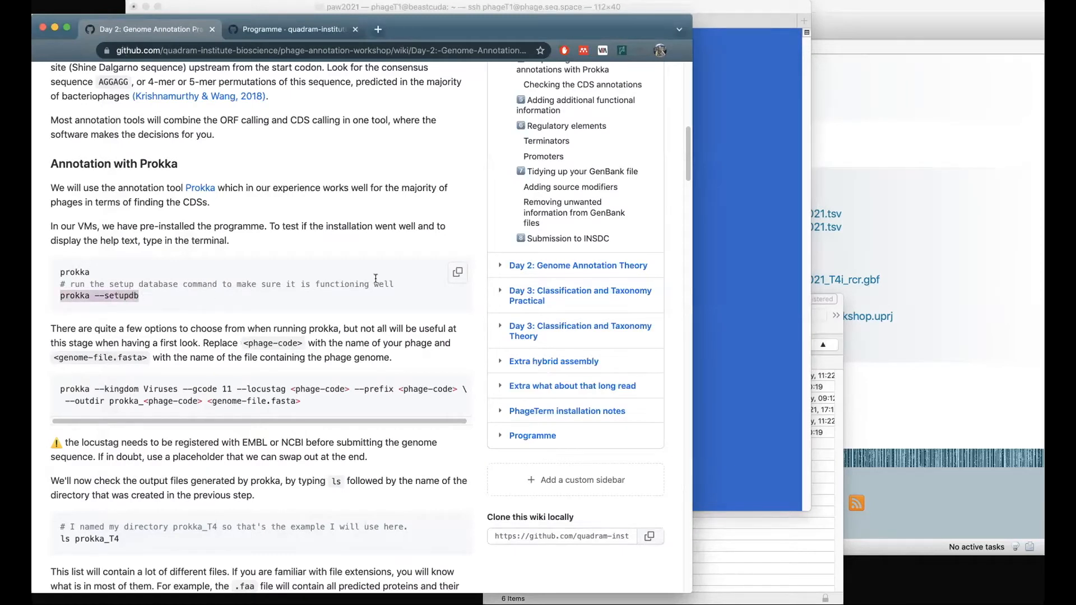
pyautogui.press('super+Tab')
pyautogui.press('super+v')
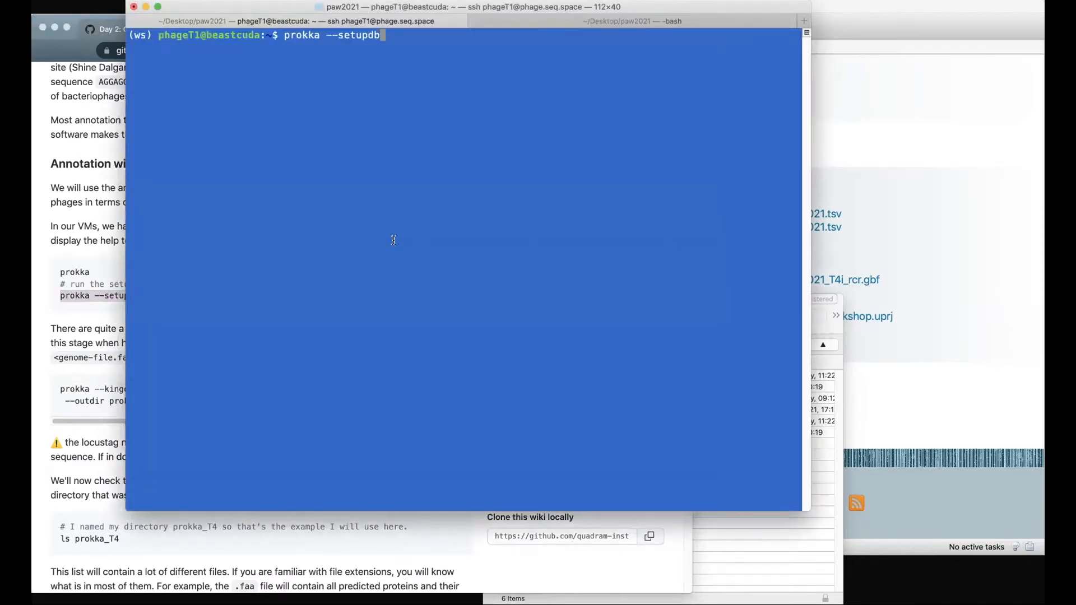
pyautogui.press('Return')
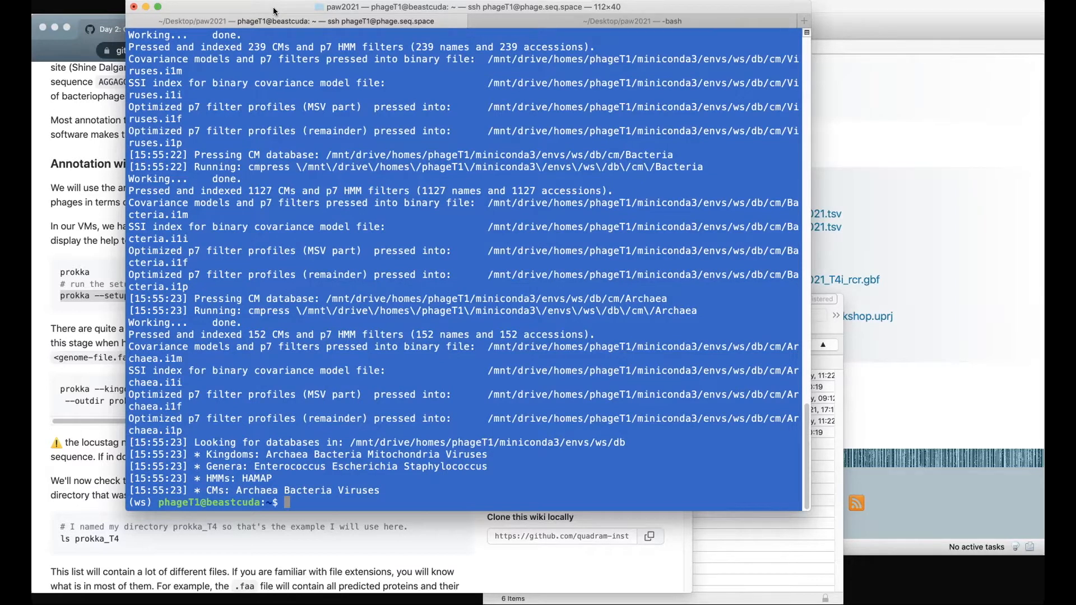
pyautogui.moveTo(274, 8); pyautogui.dragTo(280, 7)
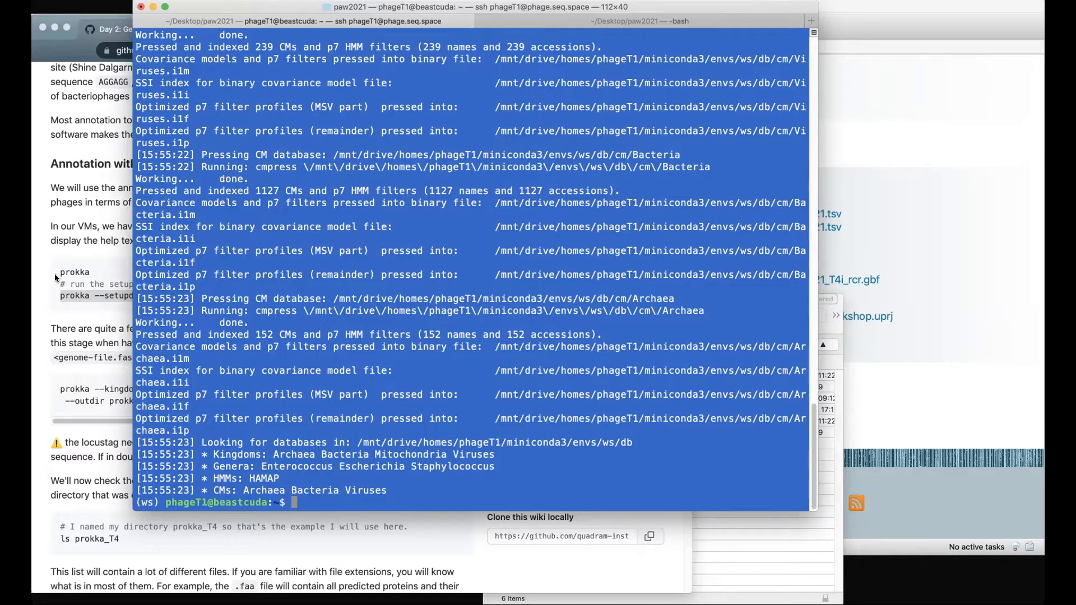
# Review the Prokka annotation command on the wiki page and clear the database setup output from the terminal.
pyautogui.click(79, 246)
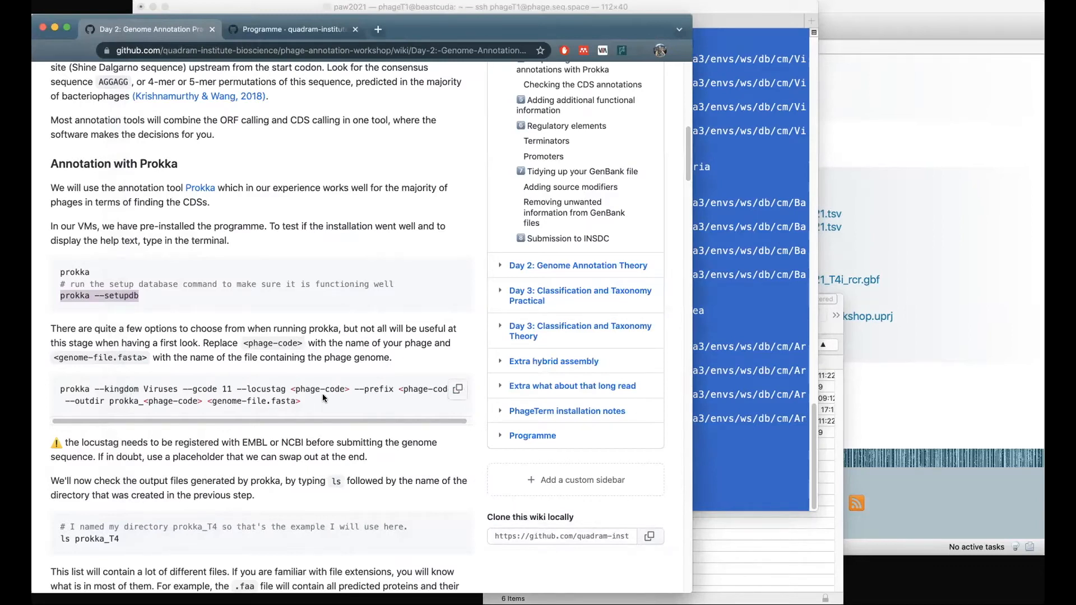
pyautogui.scroll(-2, 334, 386)
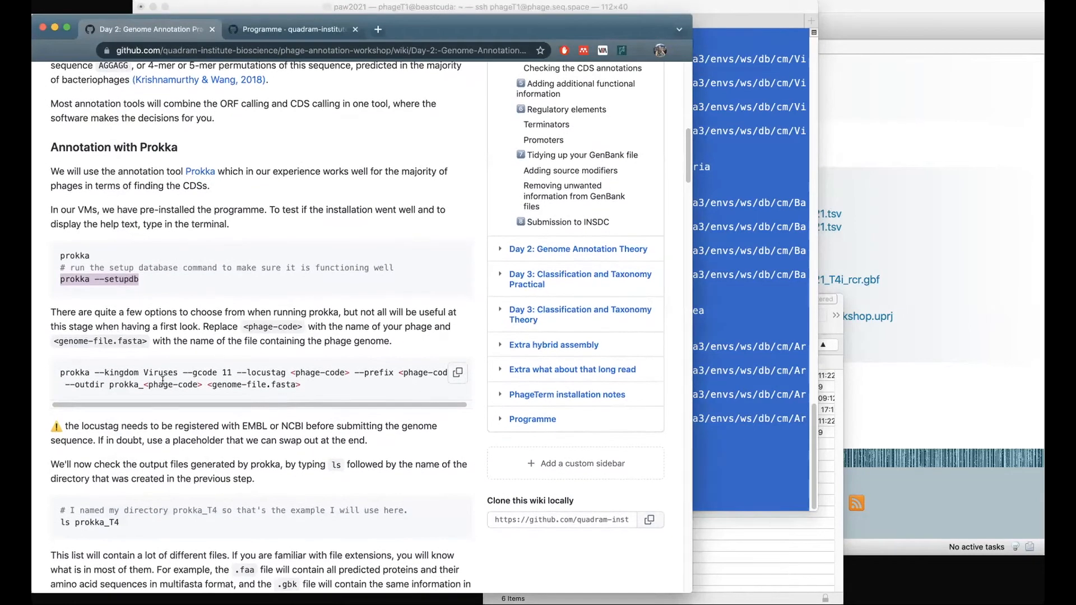
pyautogui.scroll(-1, 64, 372)
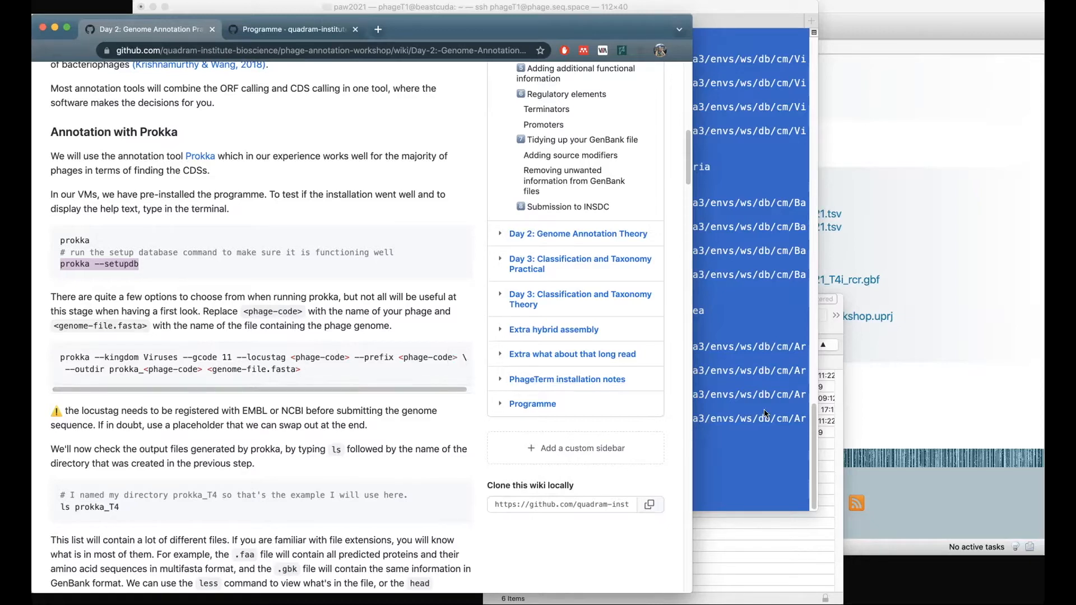
pyautogui.click(747, 471)
pyautogui.write('cl')
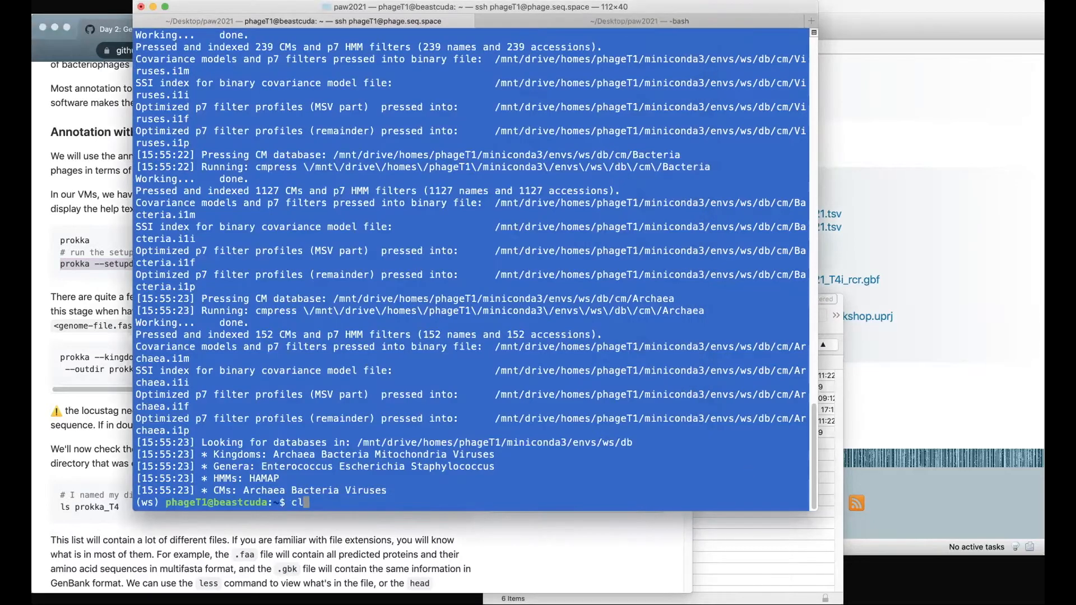
pyautogui.write('ear')
pyautogui.press('Return')
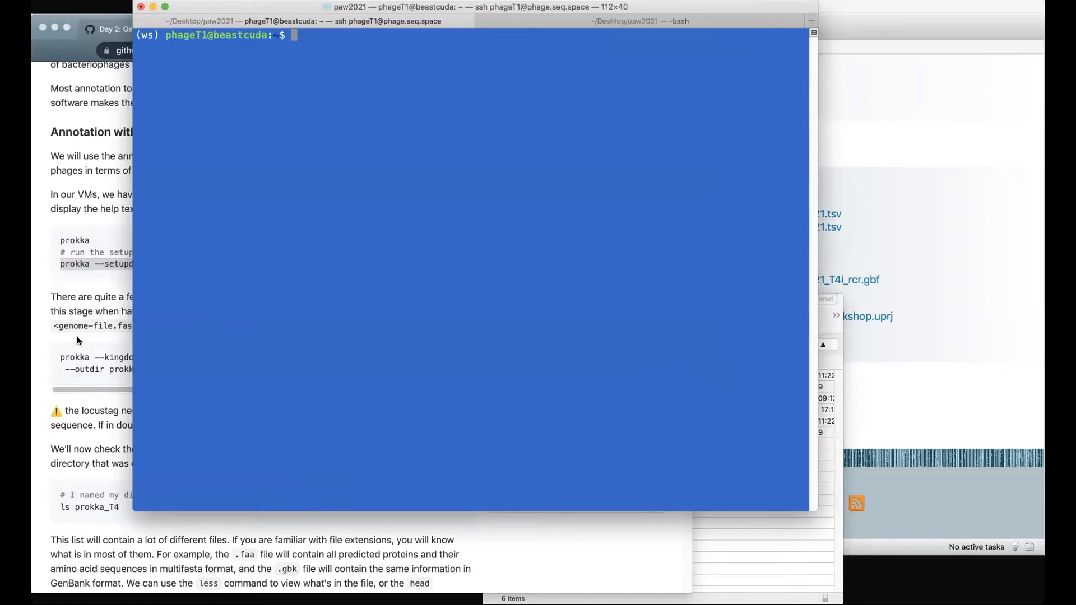
# Examine the options of the wiki's Prokka annotation command in the browser, including --gcode 11, --locustag, --prefix and --outdir.
pyautogui.click(56, 58)
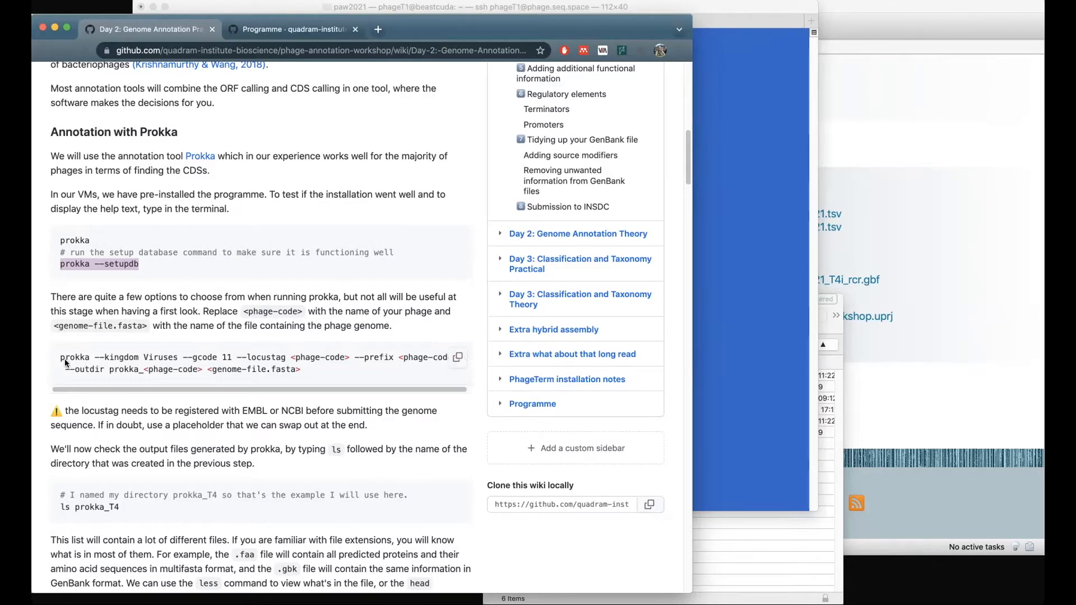
pyautogui.moveTo(179, 353); pyautogui.dragTo(229, 354)
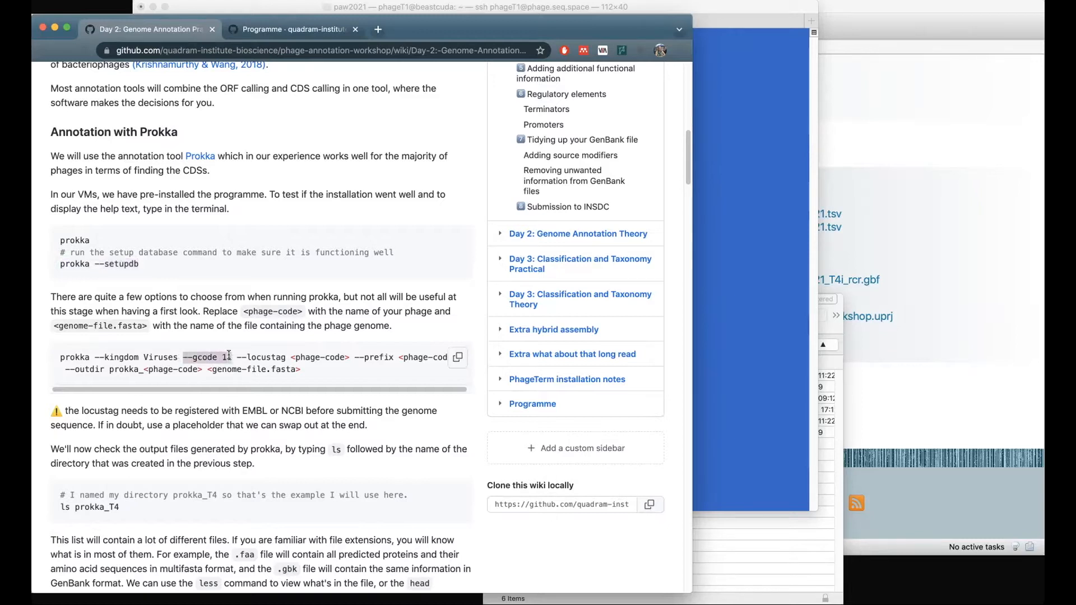
pyautogui.click(229, 355)
pyautogui.doubleClick(228, 355)
pyautogui.click(232, 357)
pyautogui.doubleClick(232, 357)
pyautogui.click(222, 356)
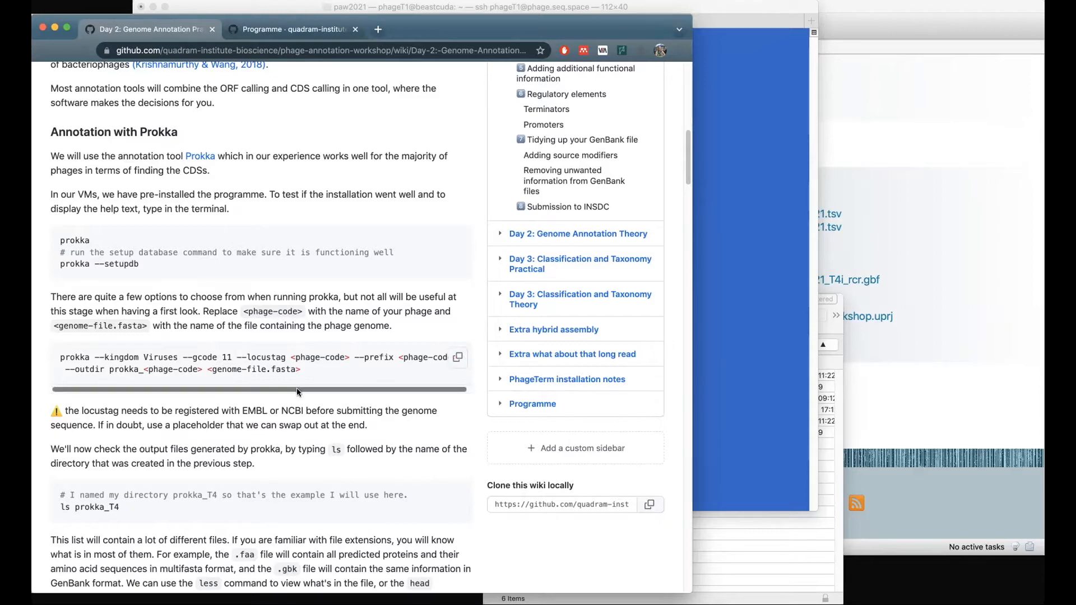
pyautogui.moveTo(301, 387); pyautogui.dragTo(319, 386)
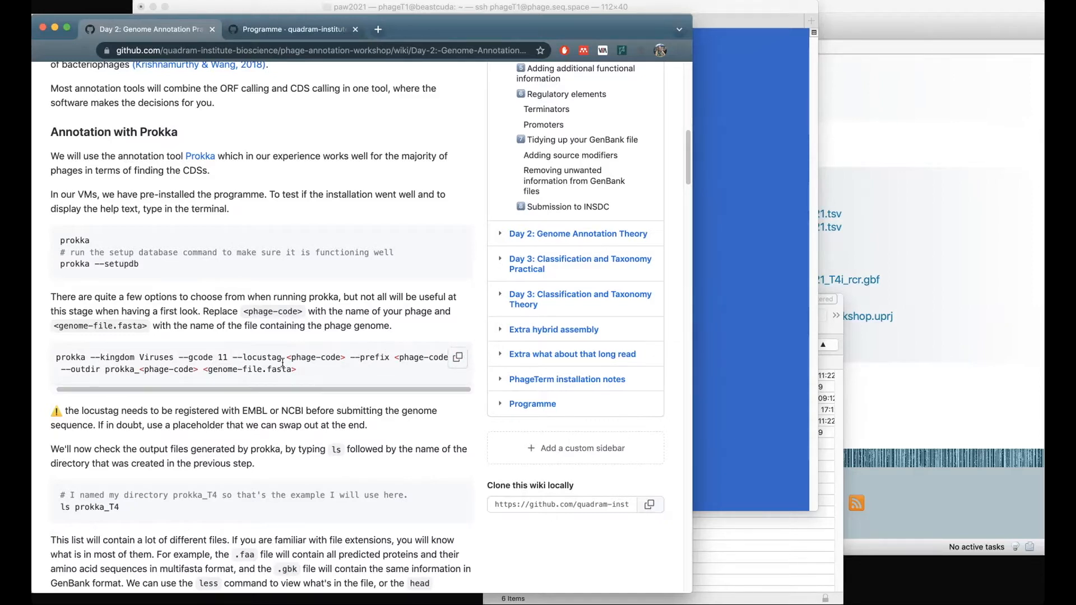
pyautogui.moveTo(132, 389); pyautogui.dragTo(110, 389)
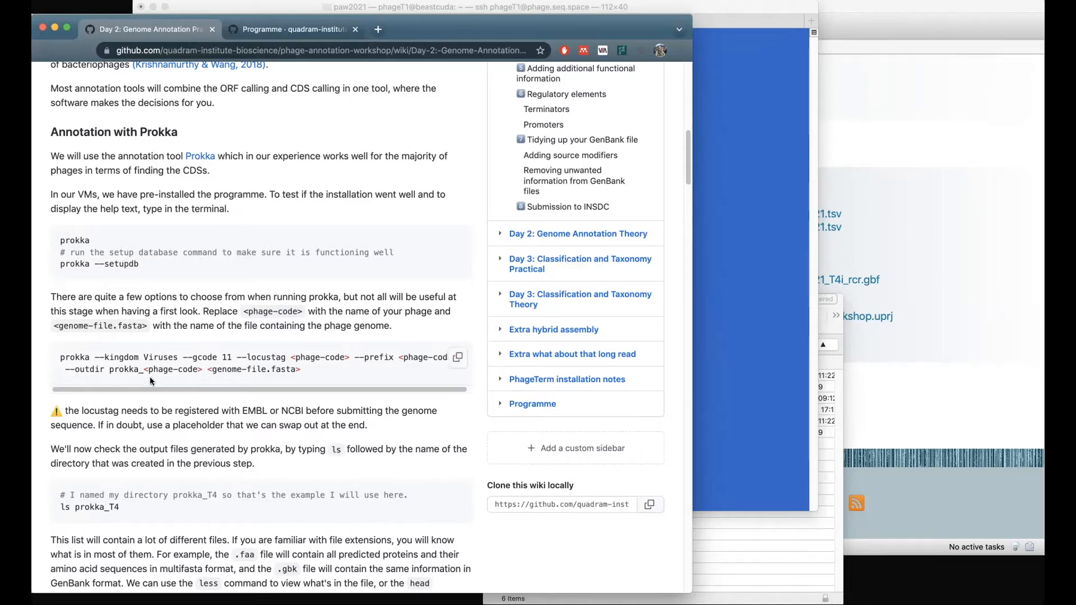
# In the terminal, start the annotation command as prokka --kingdom Viruses --gcode 11 --locustag T4, checking each option against the wiki.
pyautogui.click(767, 240)
pyautogui.write('prokka ')
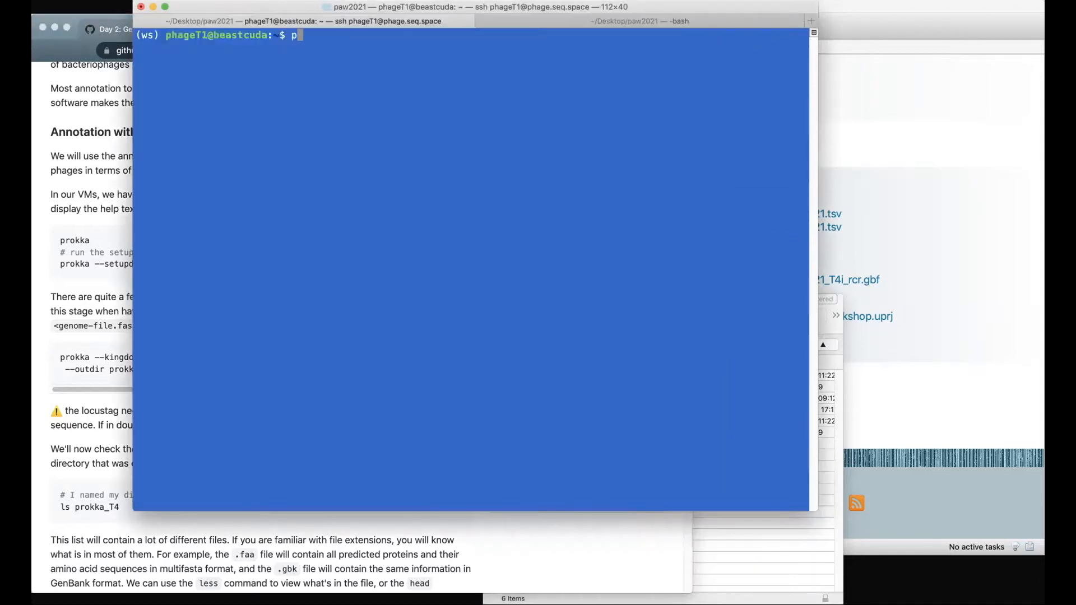
pyautogui.write('--kingdom Viruses')
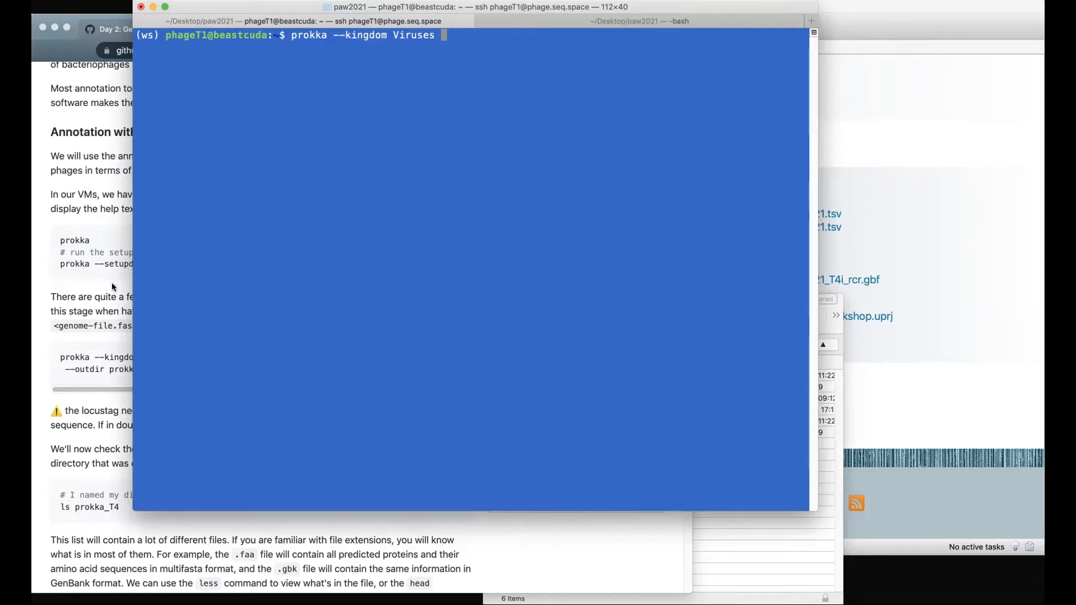
pyautogui.click(95, 282)
pyautogui.click(772, 227)
pyautogui.write('--gcode 11')
pyautogui.click(89, 195)
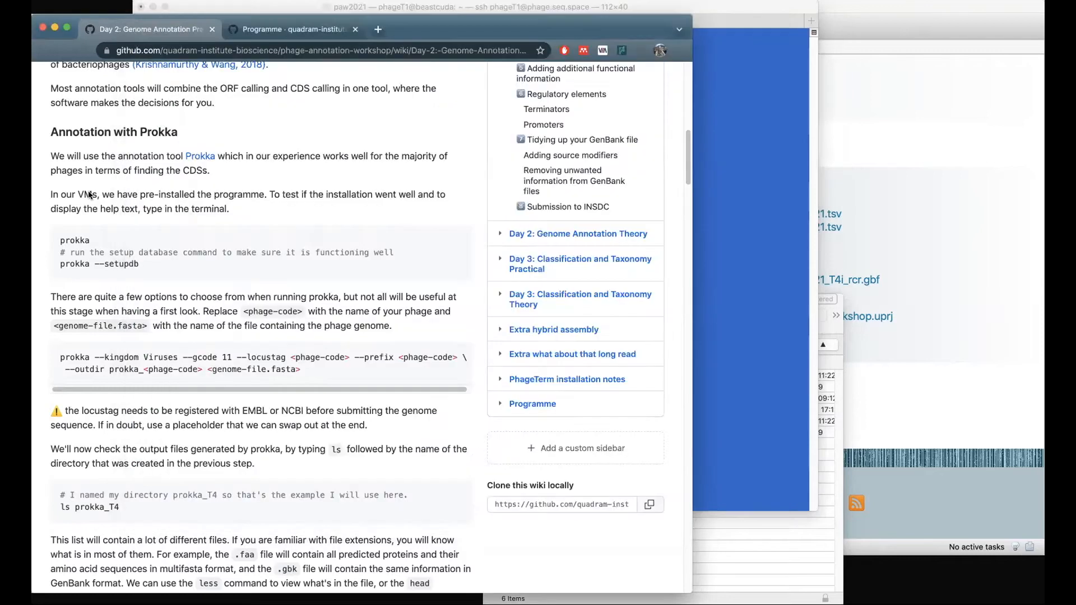
pyautogui.click(729, 175)
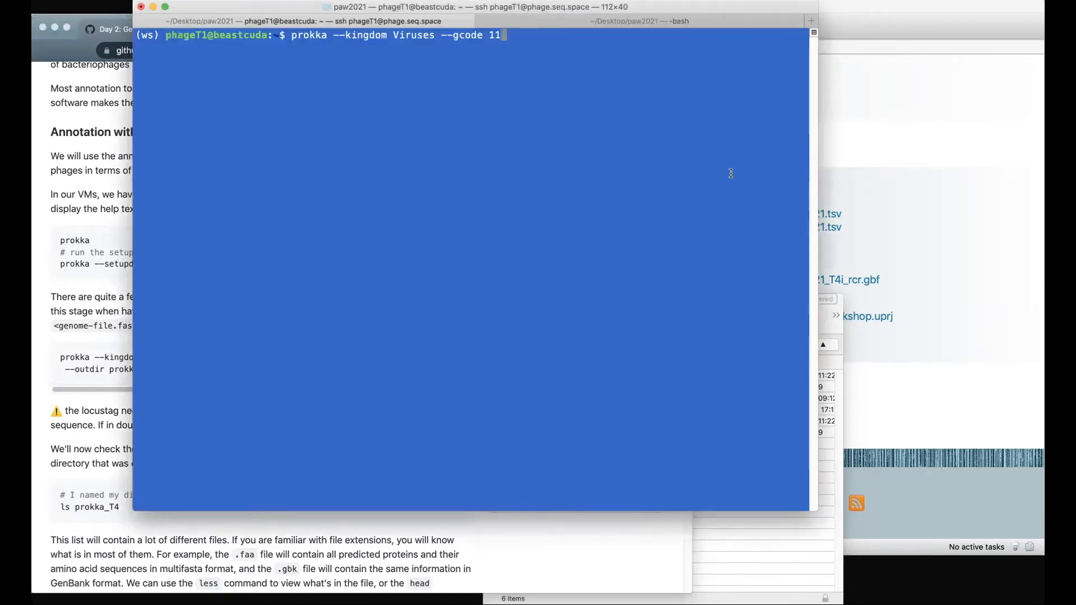
pyautogui.write('--locustag T4')
# Extend the terminal command with the options --prefix T4 and --outdir prokka_T4, following the wiki example.
pyautogui.click(73, 157)
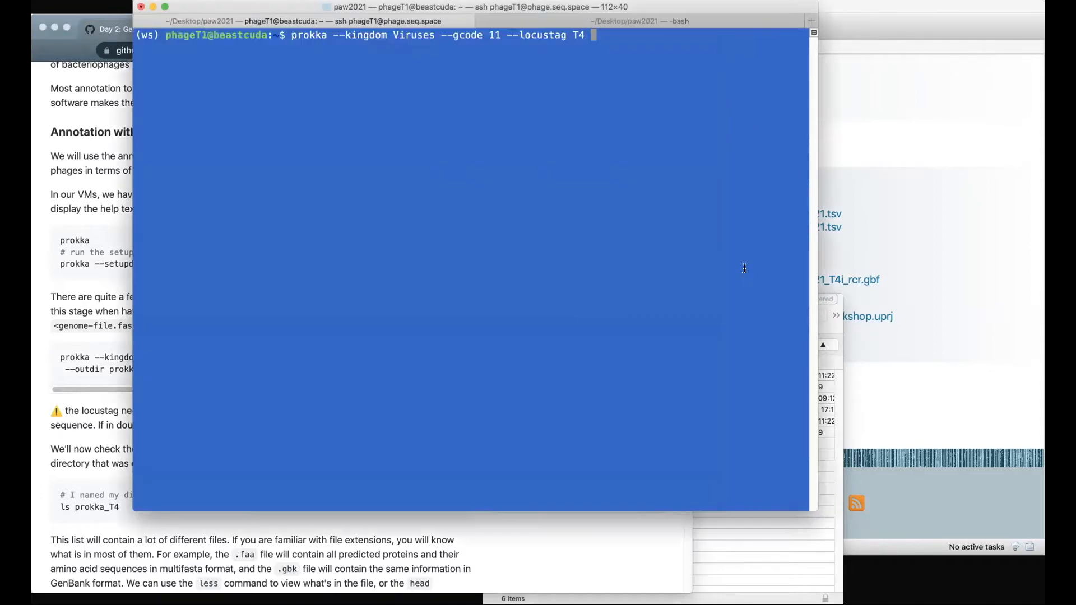
pyautogui.click(745, 267)
pyautogui.write('--prefix T4 --outdir ')
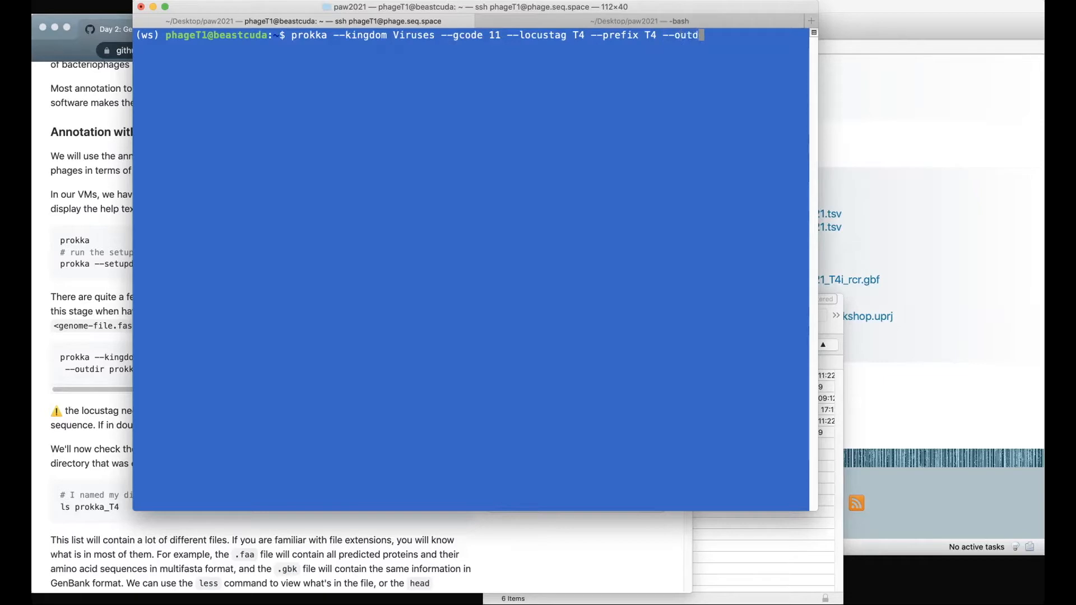
pyautogui.write('prokka_T4')
# Check the wiki's final argument, add ~/assembly/T4.fasta as the input genome file, and run the Prokka annotation.
pyautogui.click(60, 208)
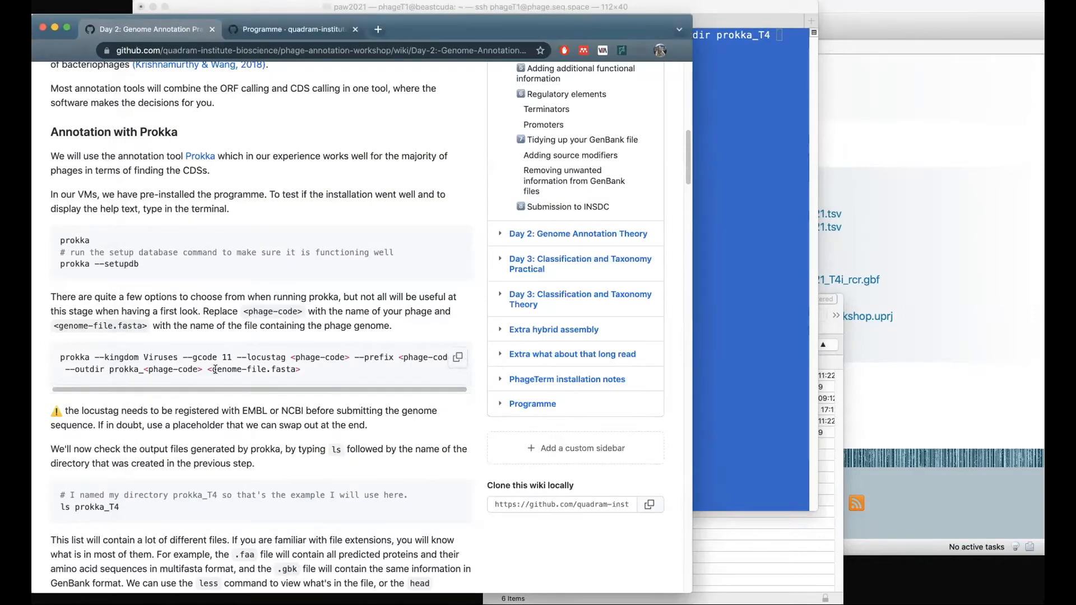
pyautogui.click(761, 107)
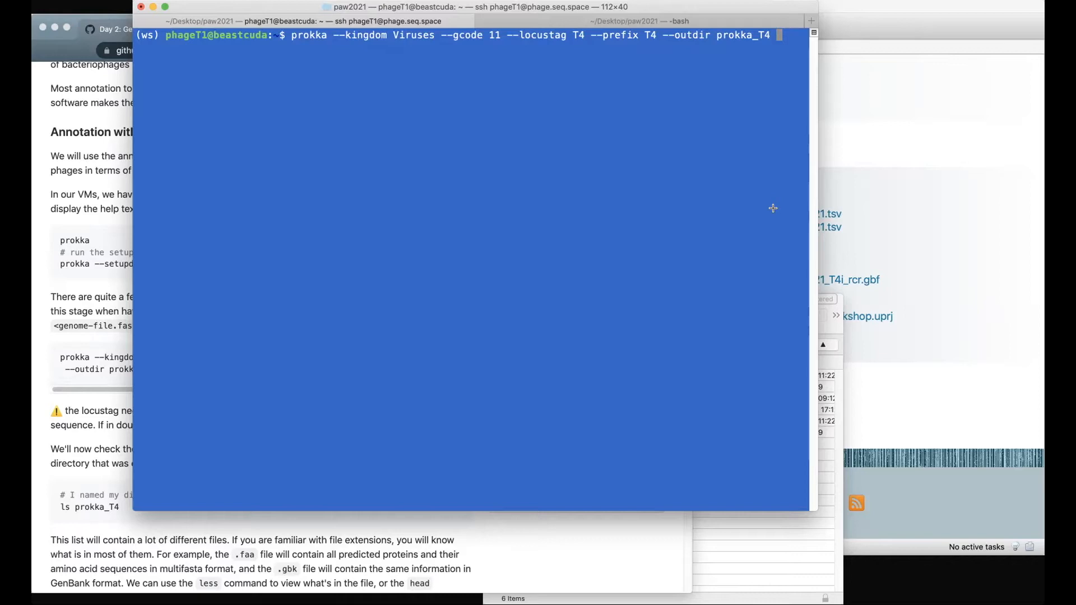
pyautogui.write('~/ass')
pyautogui.press('Tab')
pyautogui.write('T4')
pyautogui.press('Tab')
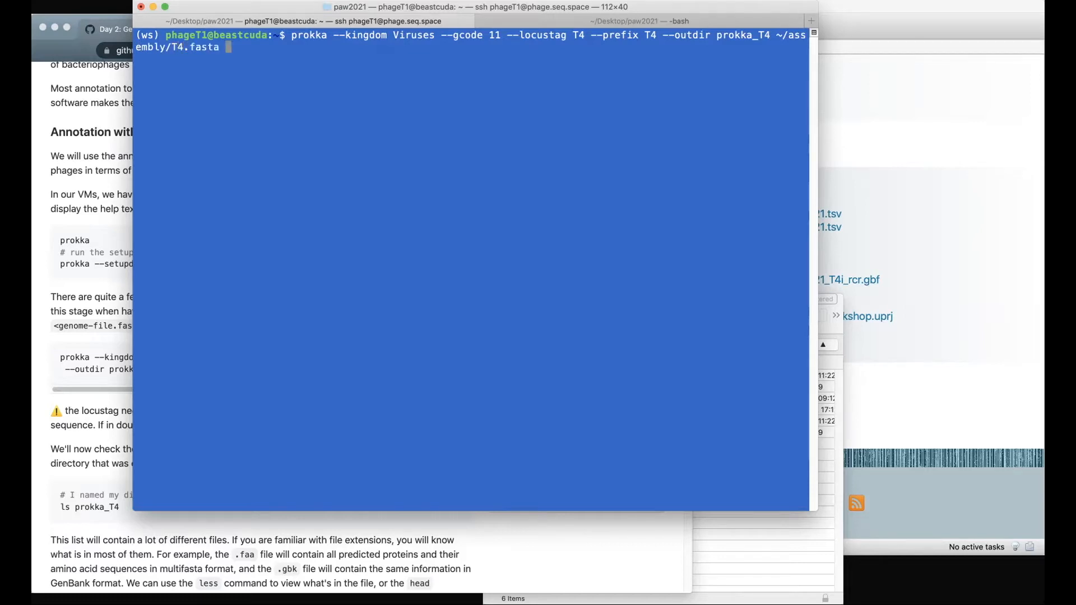
pyautogui.press('Return')
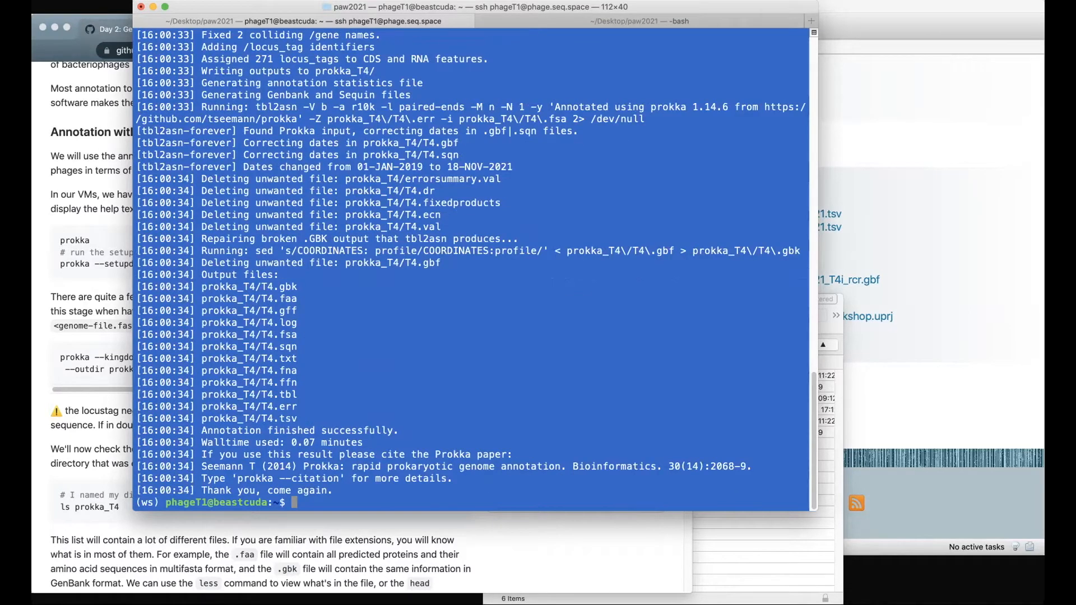
# Clear the terminal and list the contents of the home directory and of the prokka_T4 output directory.
pyautogui.write('clear')
pyautogui.press('Return')
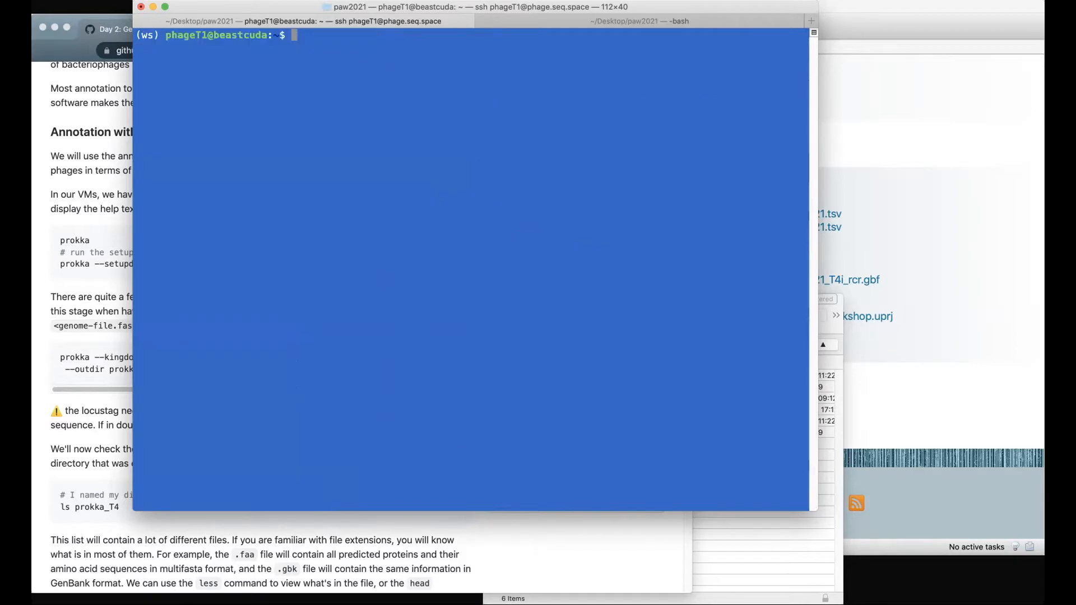
pyautogui.write('ls')
pyautogui.press('Return')
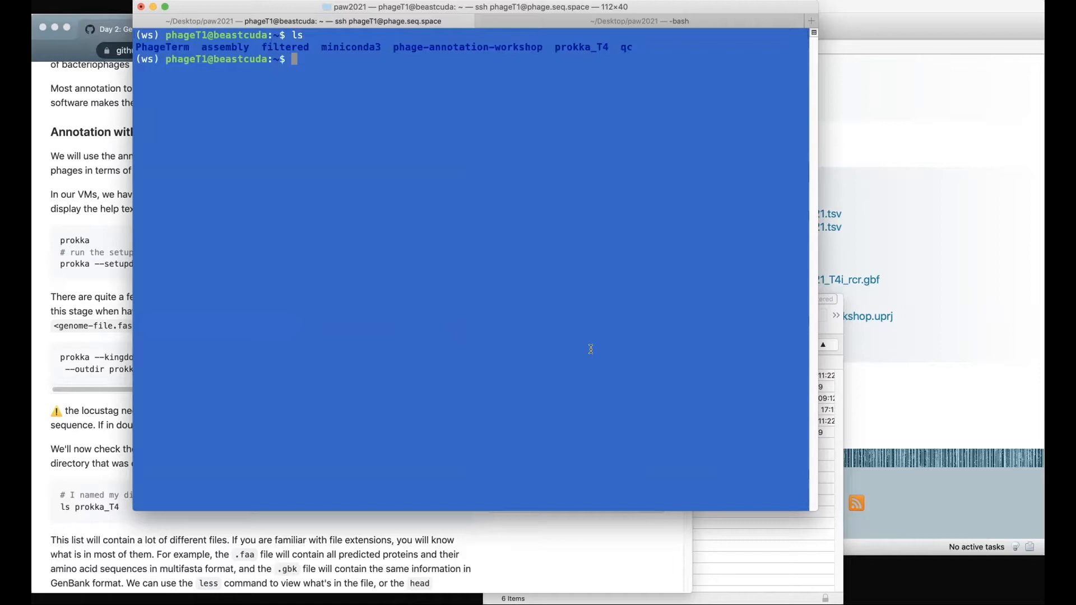
pyautogui.write('ls pro')
pyautogui.press('Tab')
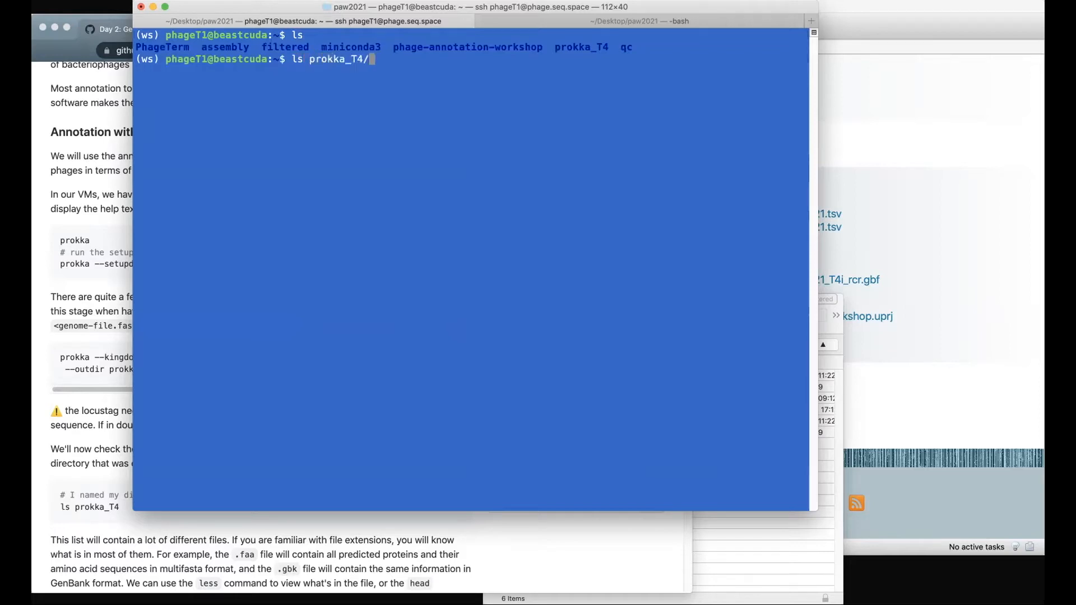
pyautogui.press('Return')
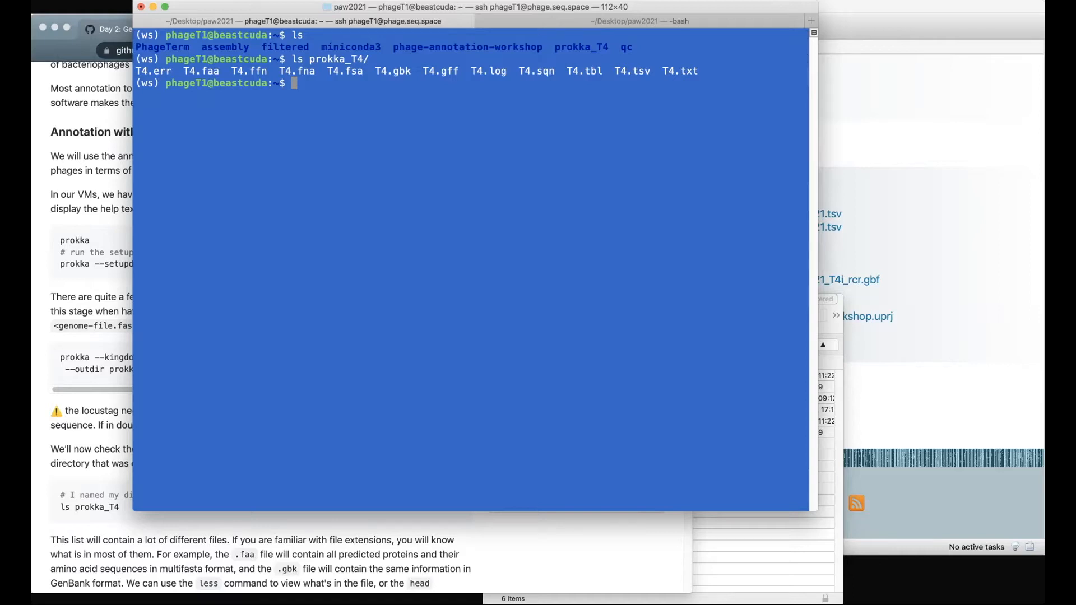
pyautogui.write('head T')
pyautogui.press('BackSpace')
pyautogui.write('T4.')
pyautogui.press('BackSpace')
pyautogui.press('BackSpace')
pyautogui.press('BackSpace')
pyautogui.press('BackSpace')
pyautogui.press('BackSpace')
pyautogui.press('BackSpace')
pyautogui.press('BackSpace')
pyautogui.press('BackSpace')
pyautogui.write('d')
pyautogui.press('BackSpace')
# Change into the prokka_T4 directory and show the first lines of T4.faa with head.
pyautogui.write('cd pro')
pyautogui.press('Tab')
pyautogui.press('Return')
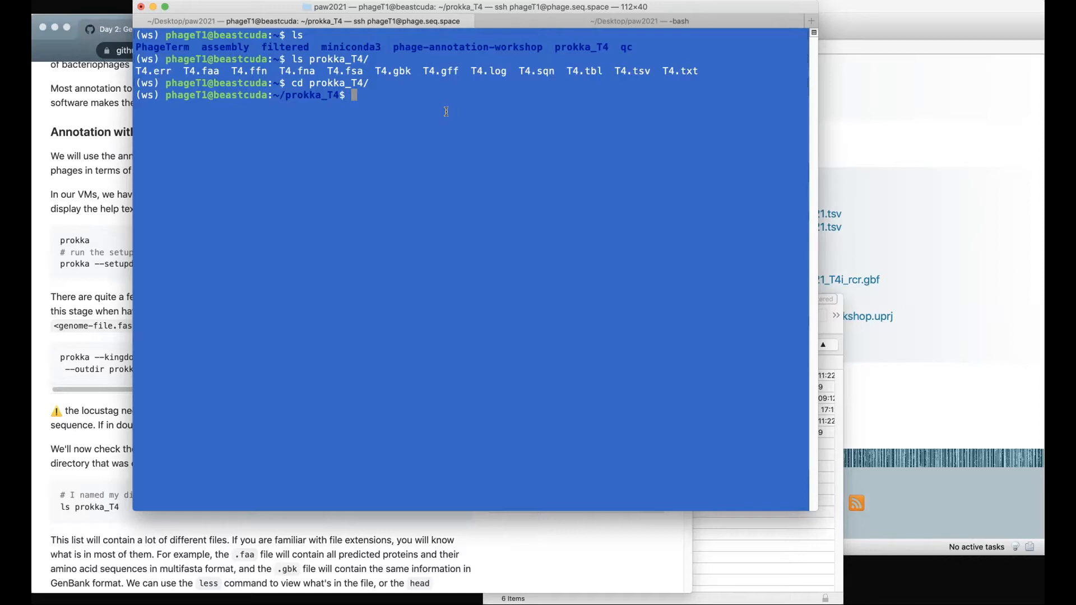
pyautogui.write('head T4.faa')
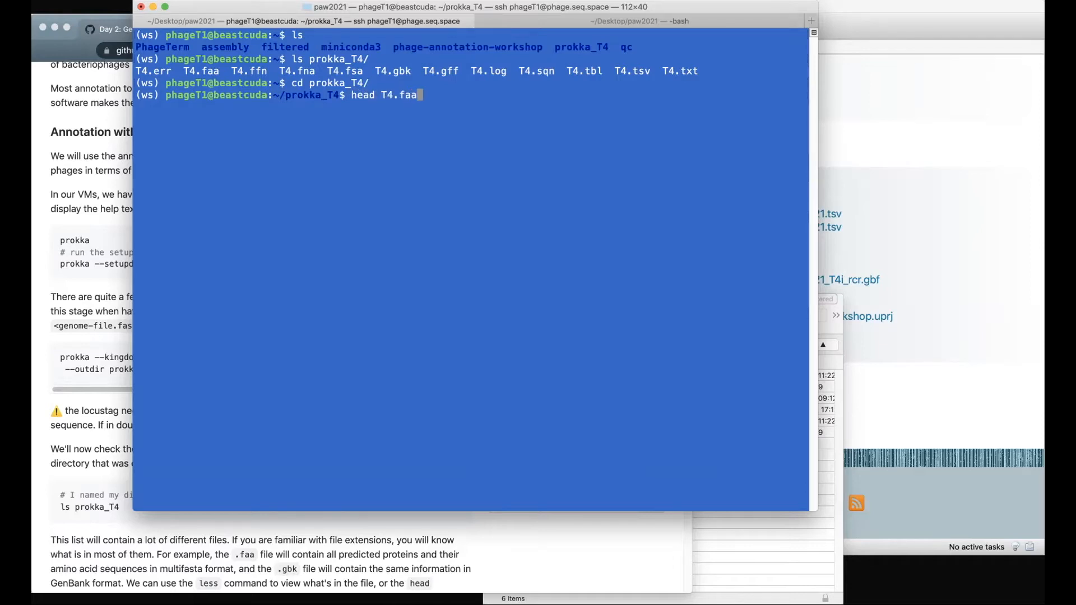
pyautogui.press('Return')
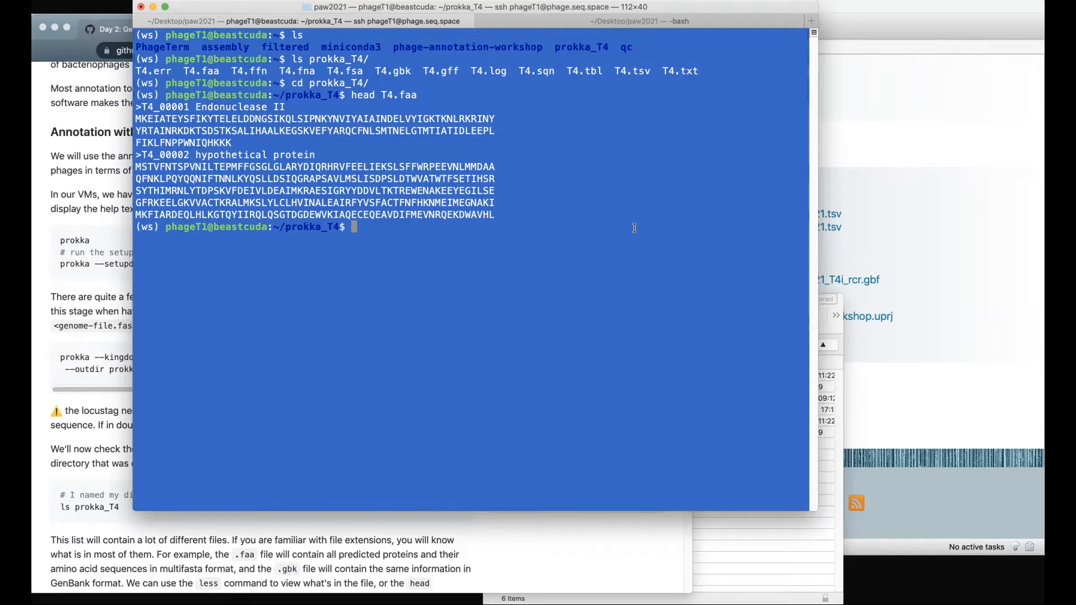
# Show the first lines of T4.gbk with head and examine the contig name, length, molecule type and topology in its LOCUS line.
pyautogui.write('head T4.gbk')
pyautogui.press('Return')
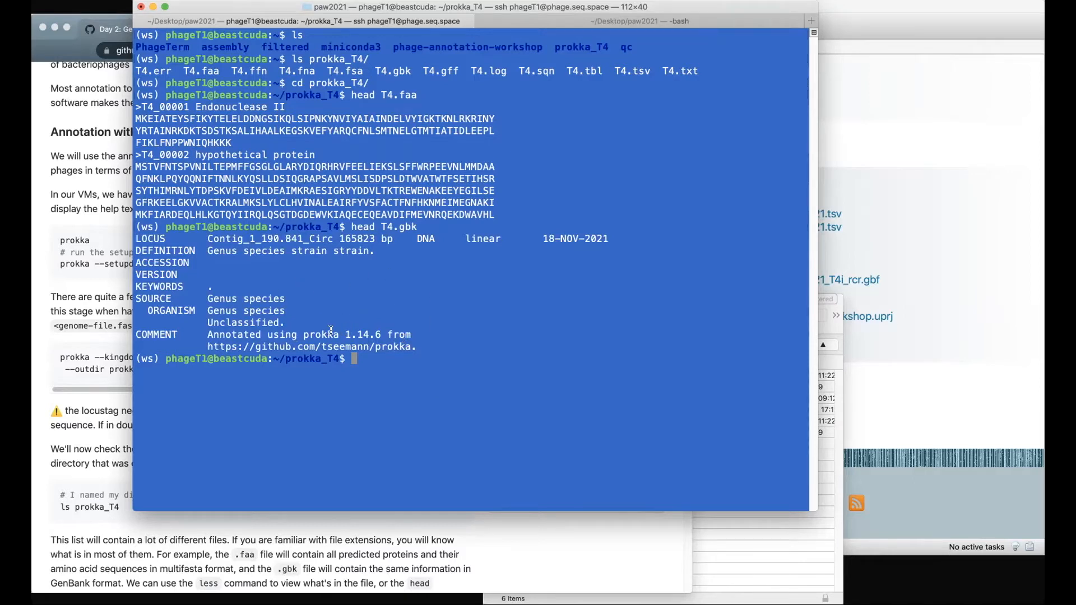
pyautogui.moveTo(207, 236); pyautogui.dragTo(332, 237)
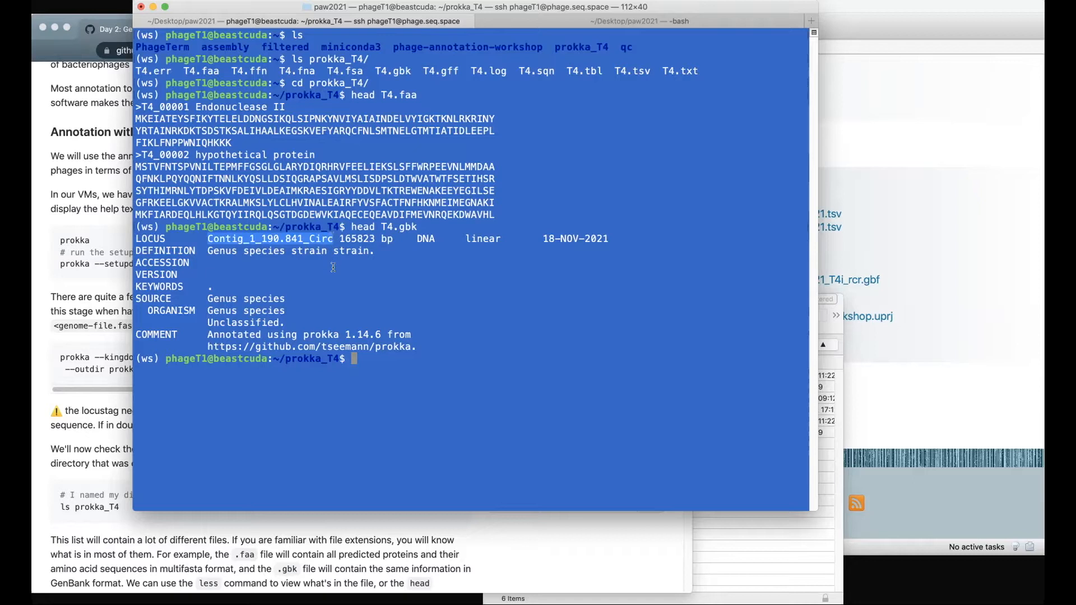
pyautogui.click(350, 257)
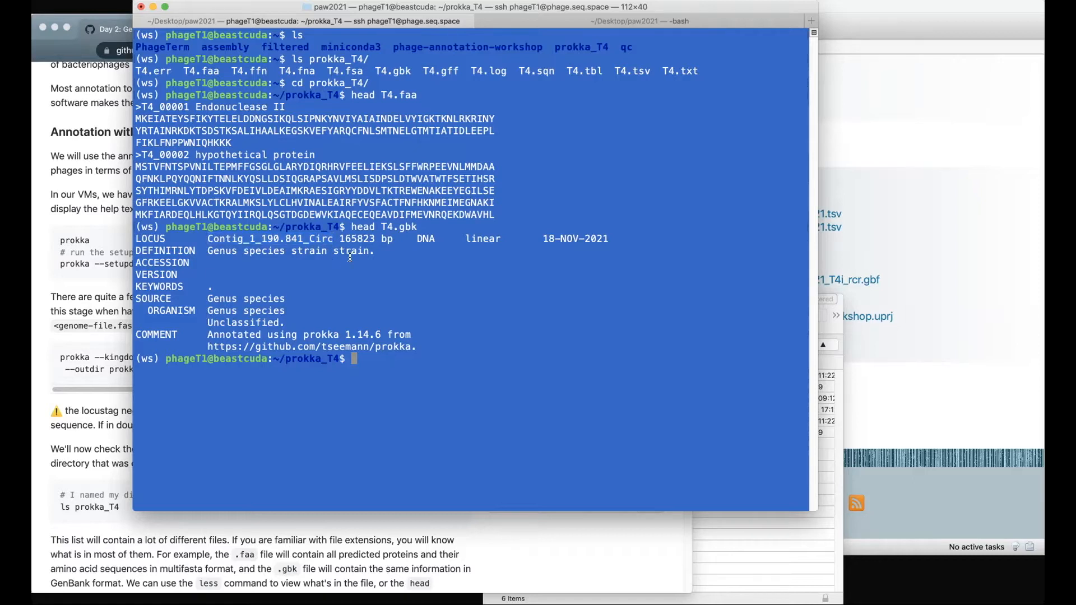
pyautogui.doubleClick(359, 236)
pyautogui.click(418, 240)
pyautogui.doubleClick(420, 239)
pyautogui.moveTo(465, 239); pyautogui.dragTo(503, 243)
pyautogui.click(481, 241)
# Switch to the browser and read the wiki's section on Prokka output files and the file transfer instructions under Visualisation of annotation and manual curation.
pyautogui.click(92, 175)
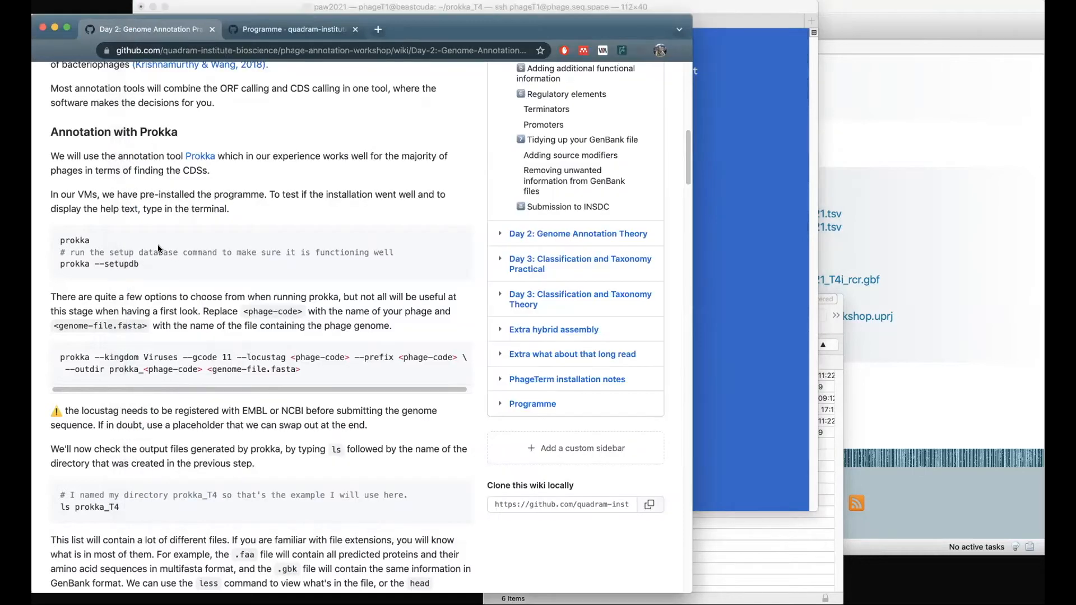
pyautogui.scroll(-5, 158, 247)
pyautogui.scroll(3, 168, 220)
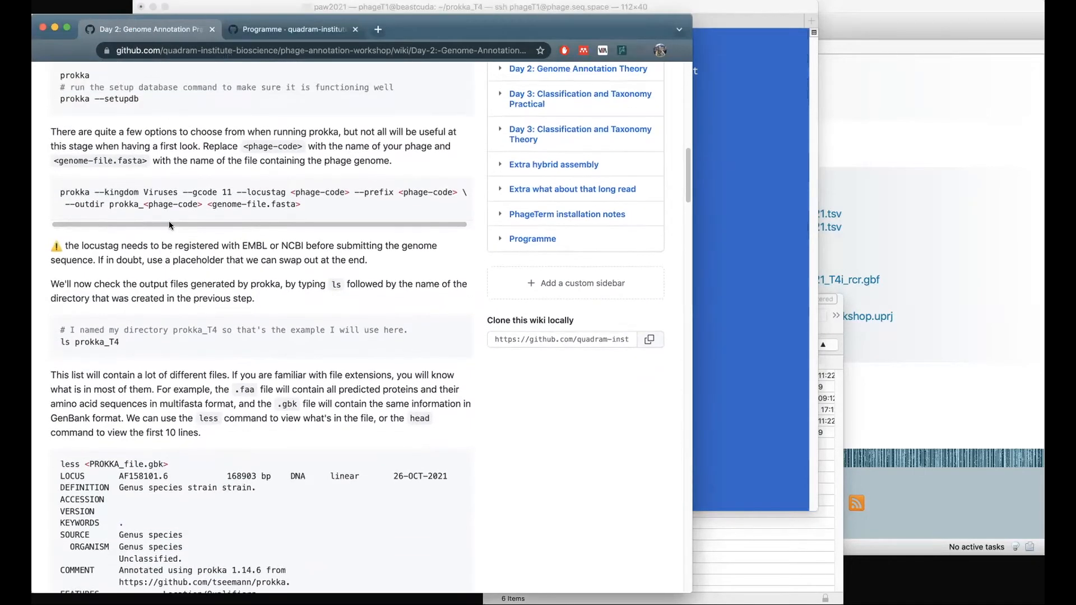
pyautogui.scroll(-3, 176, 215)
pyautogui.scroll(1, 112, 252)
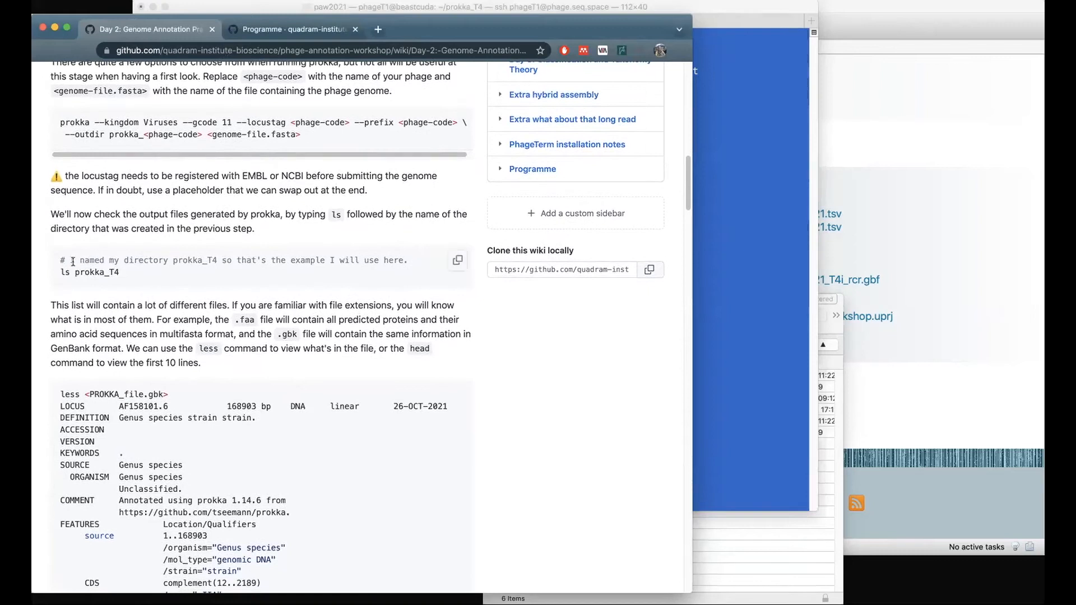
pyautogui.scroll(-2, 145, 280)
pyautogui.scroll(-4, 155, 273)
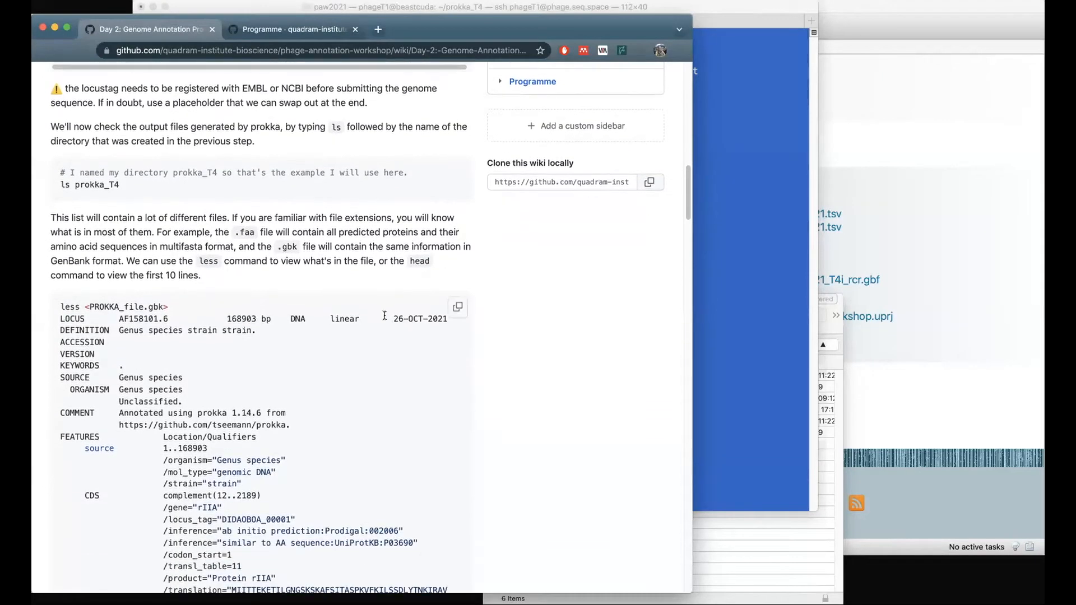
pyautogui.scroll(-4, 420, 330)
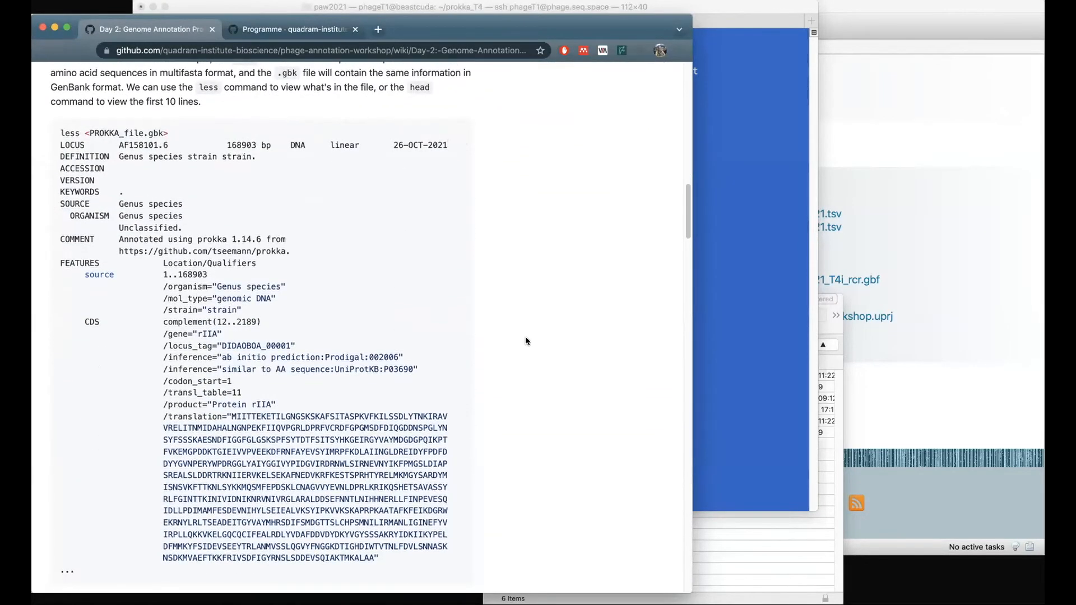
pyautogui.scroll(-12, 519, 352)
pyautogui.scroll(-2, 519, 358)
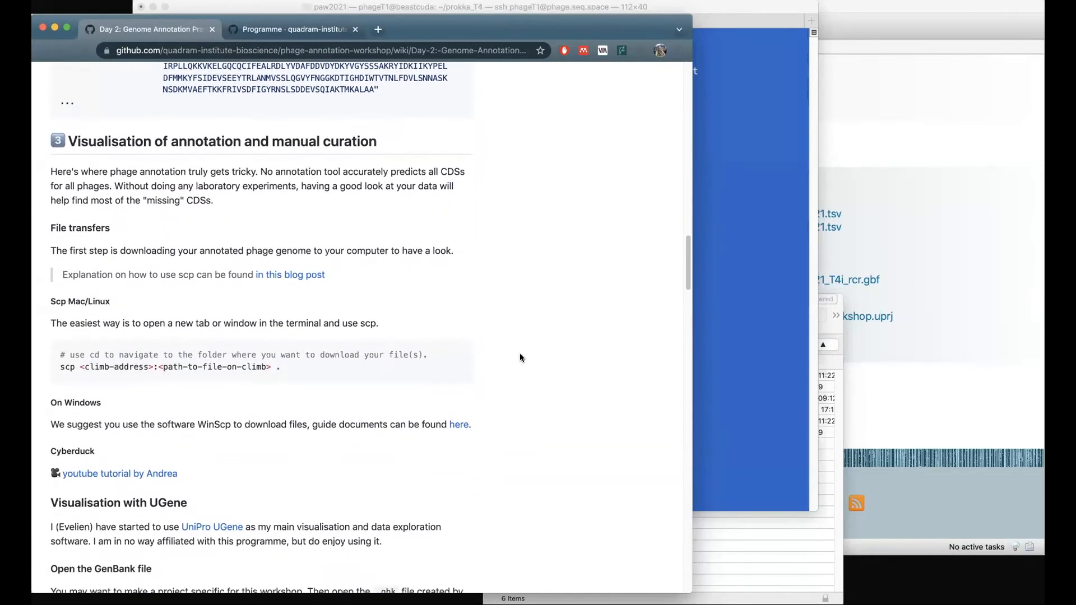
pyautogui.scroll(-1, 512, 353)
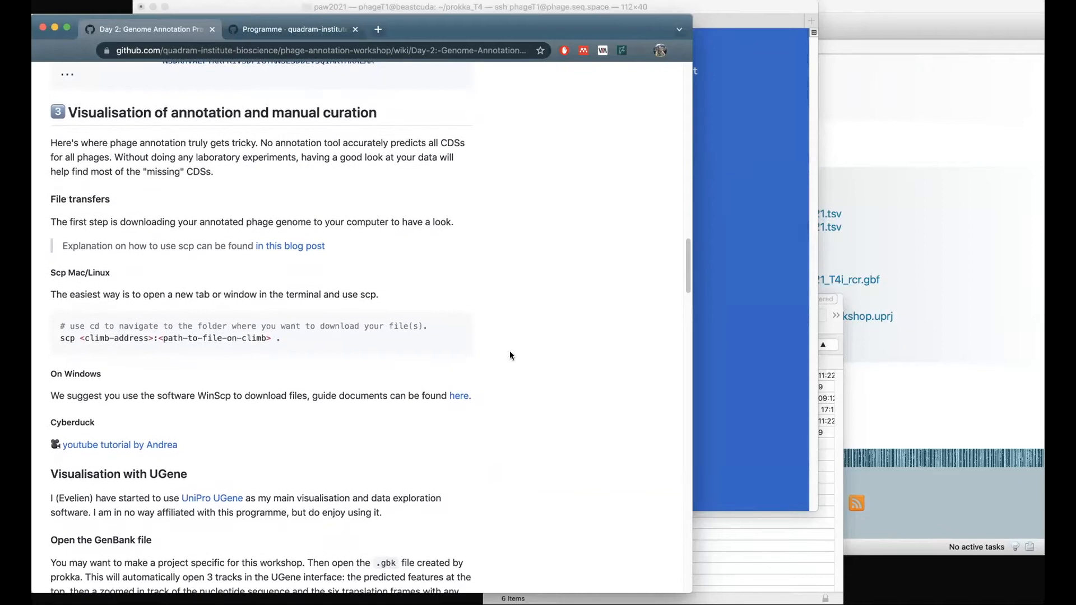
pyautogui.scroll(-1, 503, 320)
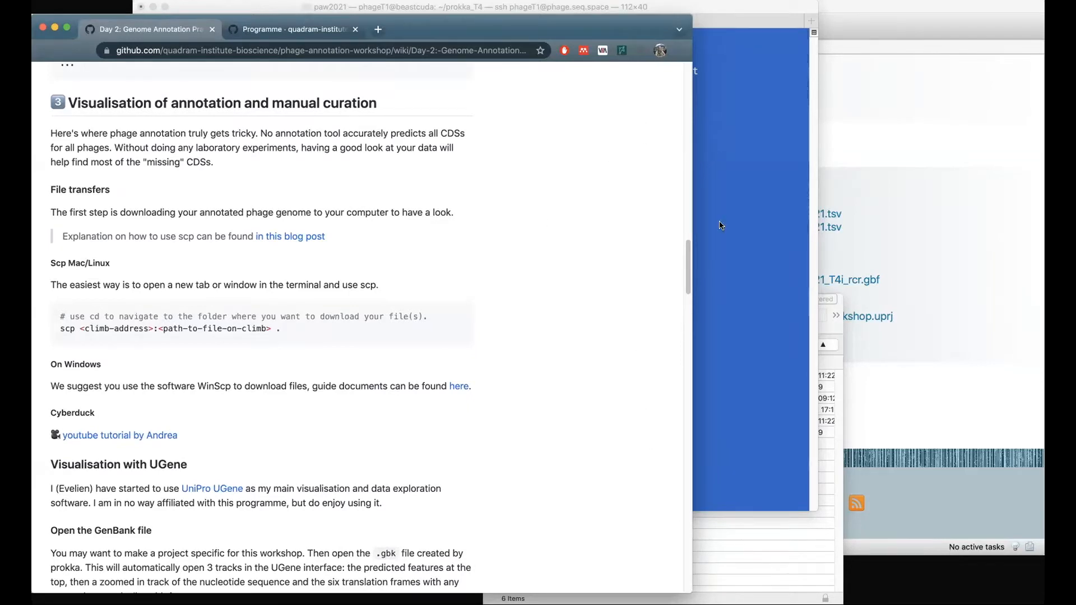
# Switch to the SFTP client, refresh the remote home directory listing, and download T4.gbk from the prokka_T4 folder.
pyautogui.click(736, 576)
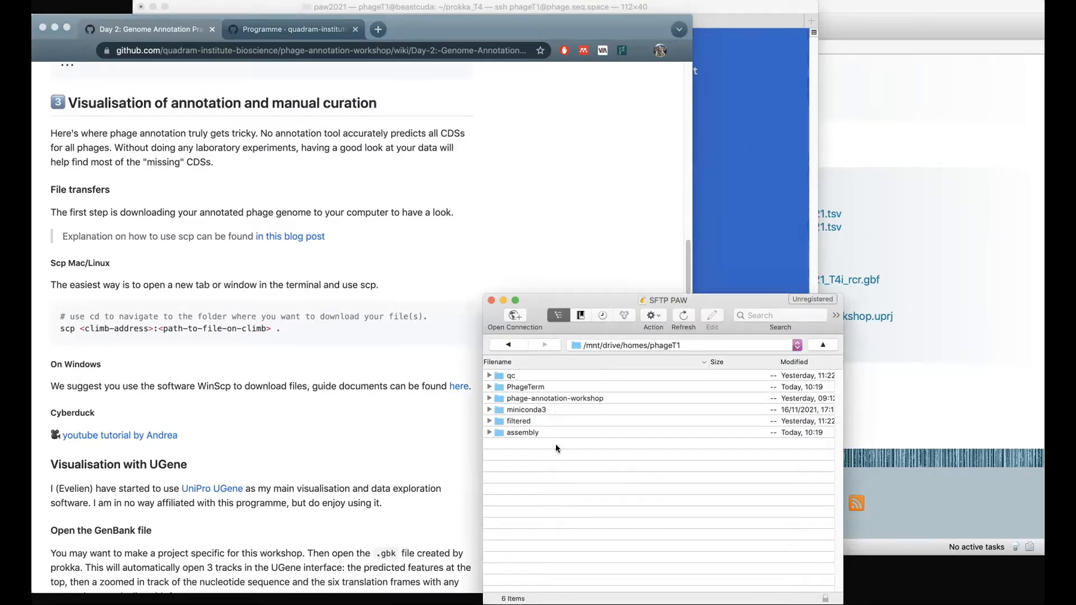
pyautogui.click(687, 317)
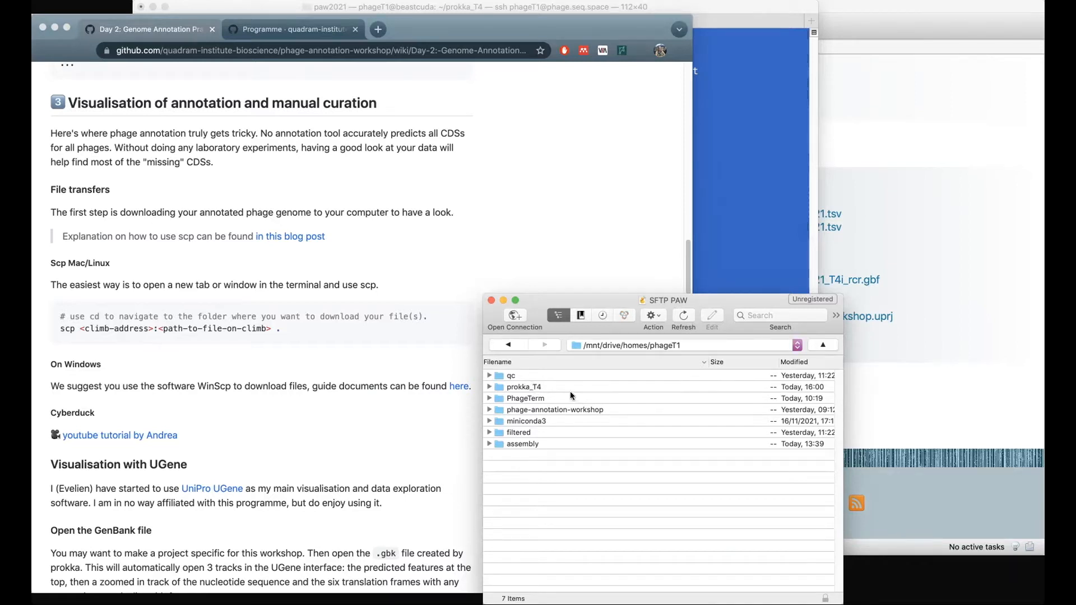
pyautogui.doubleClick(519, 386)
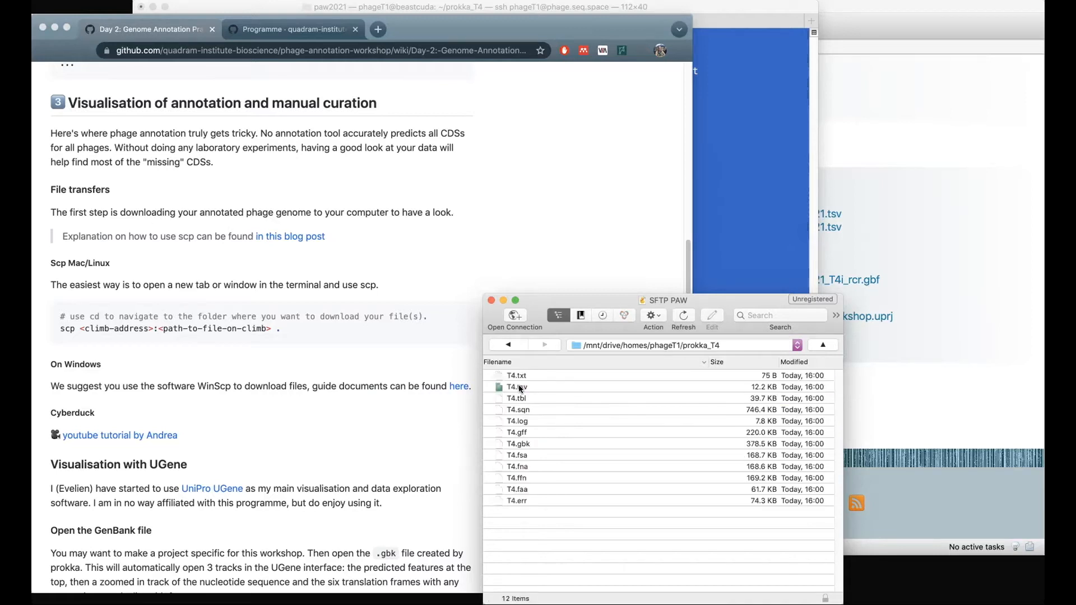
pyautogui.click(516, 443)
pyautogui.rightClick(516, 443)
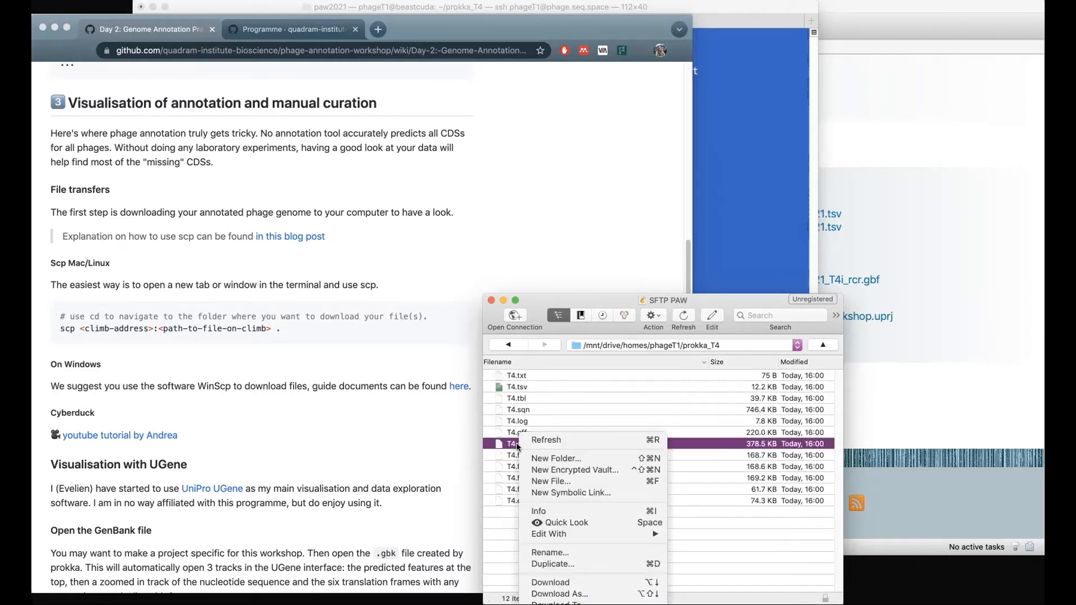
pyautogui.click(553, 582)
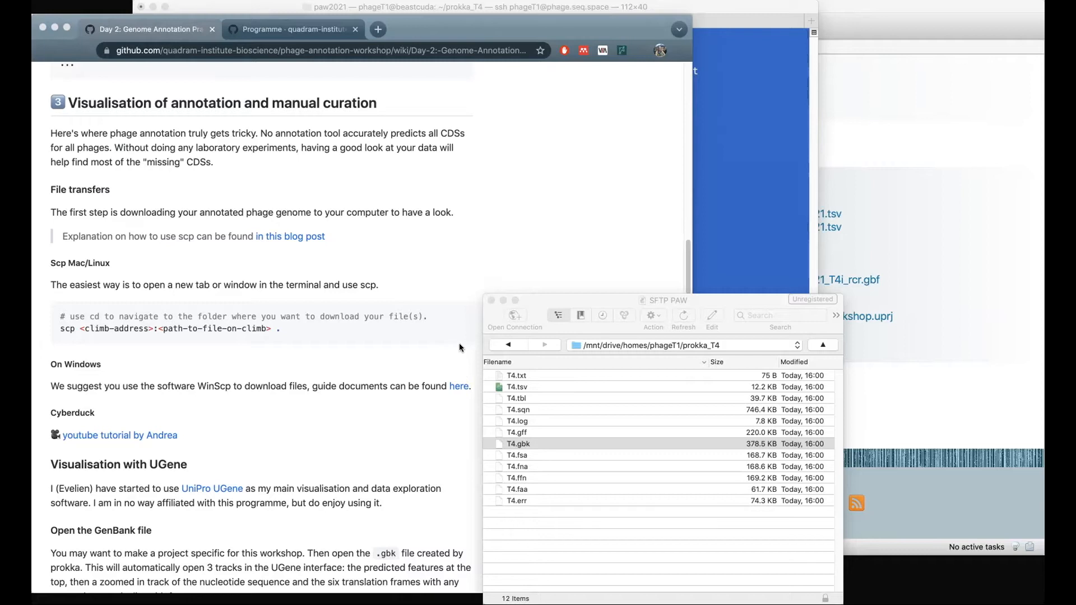
# Switch to UGENE and try to open the recent project phage_annotation_workshop.uprj.
pyautogui.press('super+Tab')
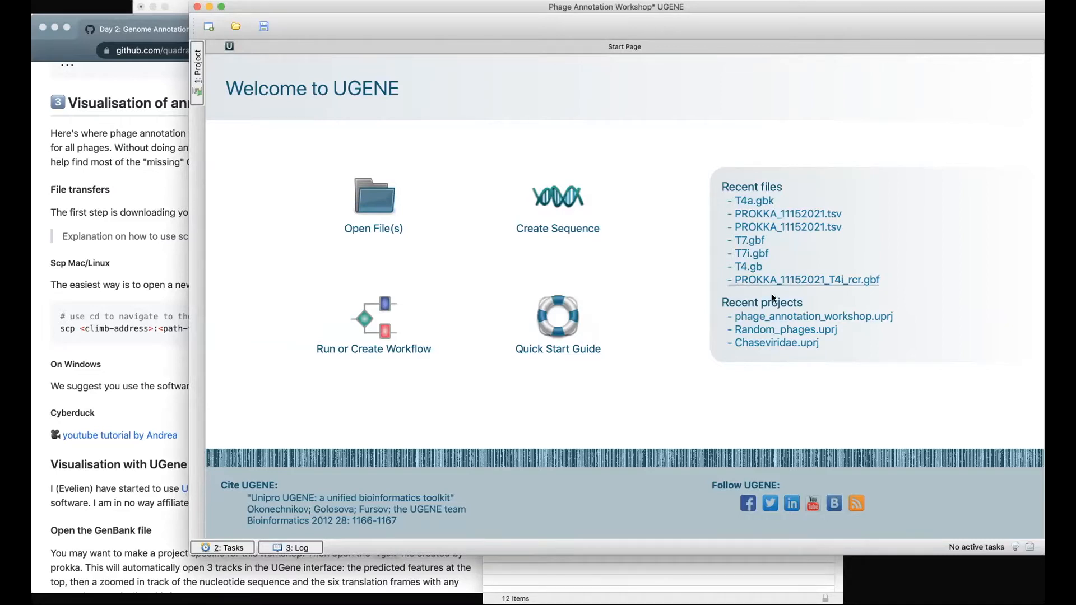
pyautogui.click(779, 318)
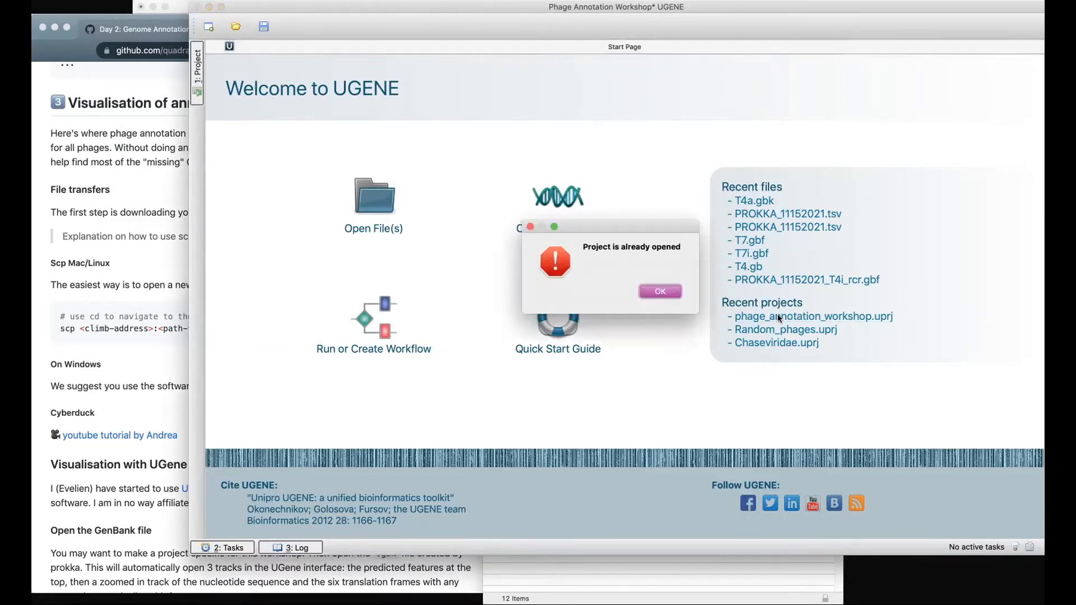
pyautogui.click(661, 291)
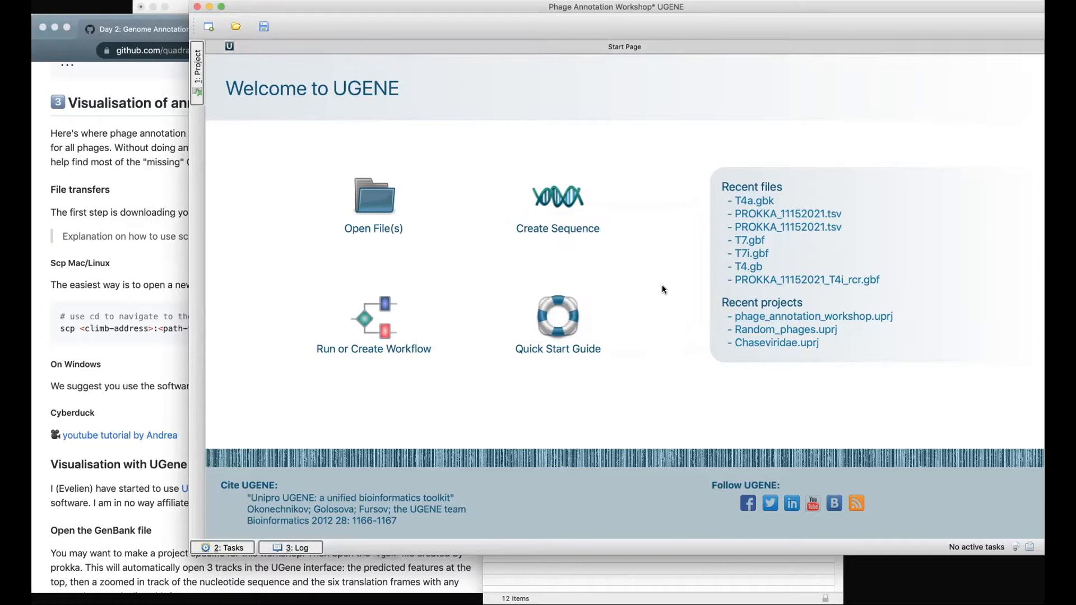
# Open the downloaded T4.gbk from the paw2021 folder to load its sequence and annotations.
pyautogui.click(382, 229)
pyautogui.click(640, 147)
pyautogui.click(636, 160)
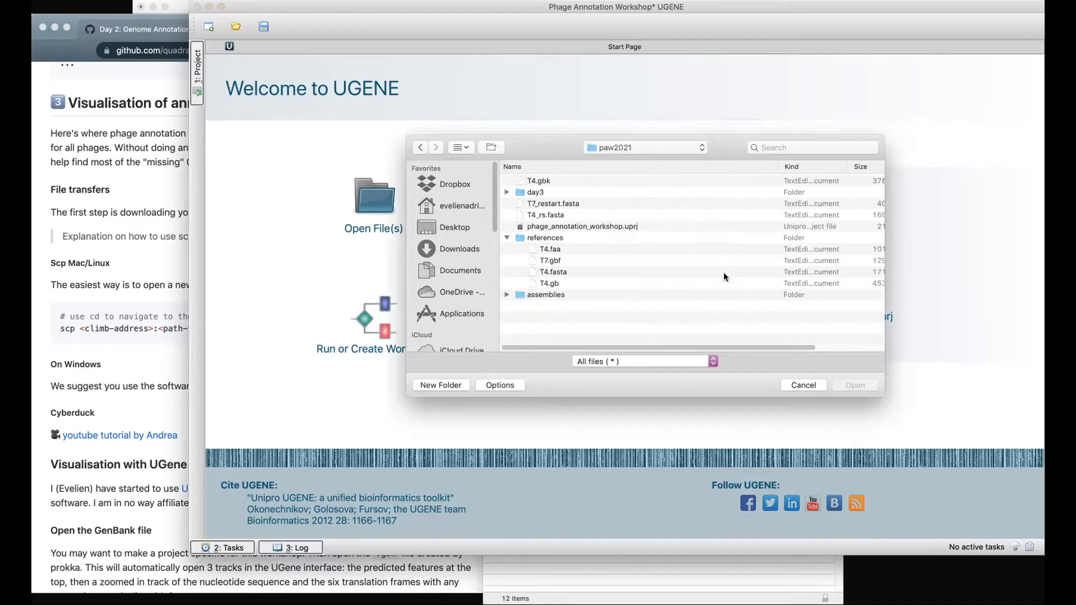
pyautogui.click(535, 180)
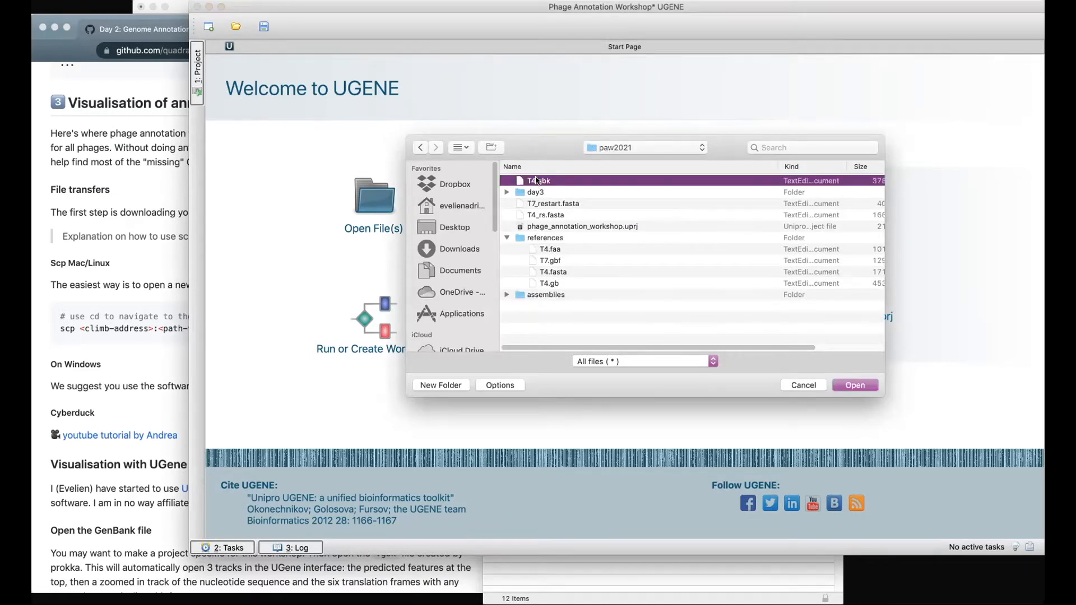
pyautogui.click(841, 385)
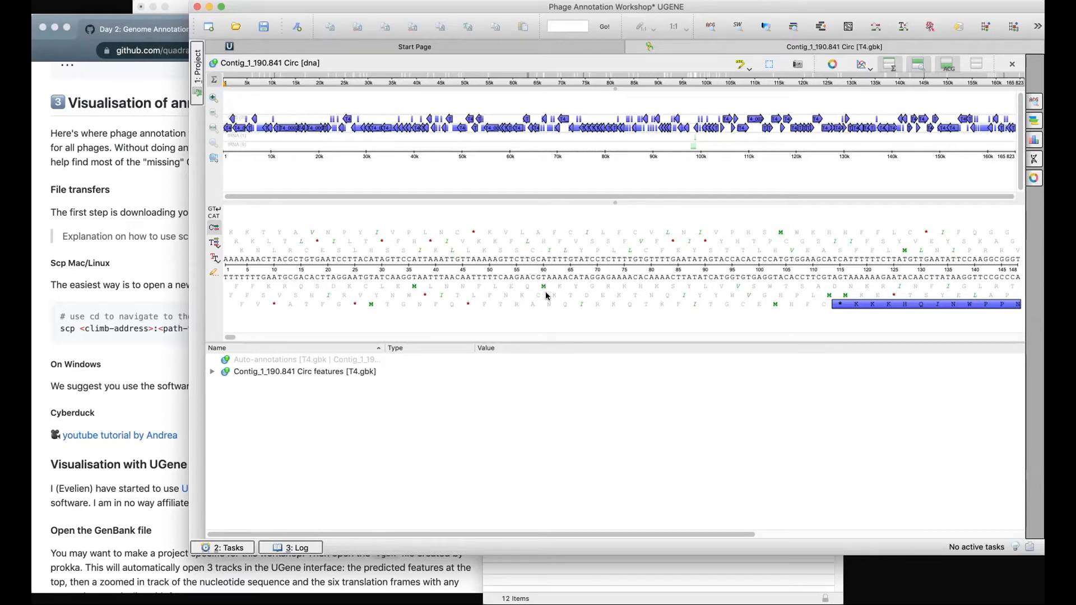
# Expand the T4.gbk contig features and examine the inference, locus tag, note and product qualifiers of the first tRNA.
pyautogui.click(212, 372)
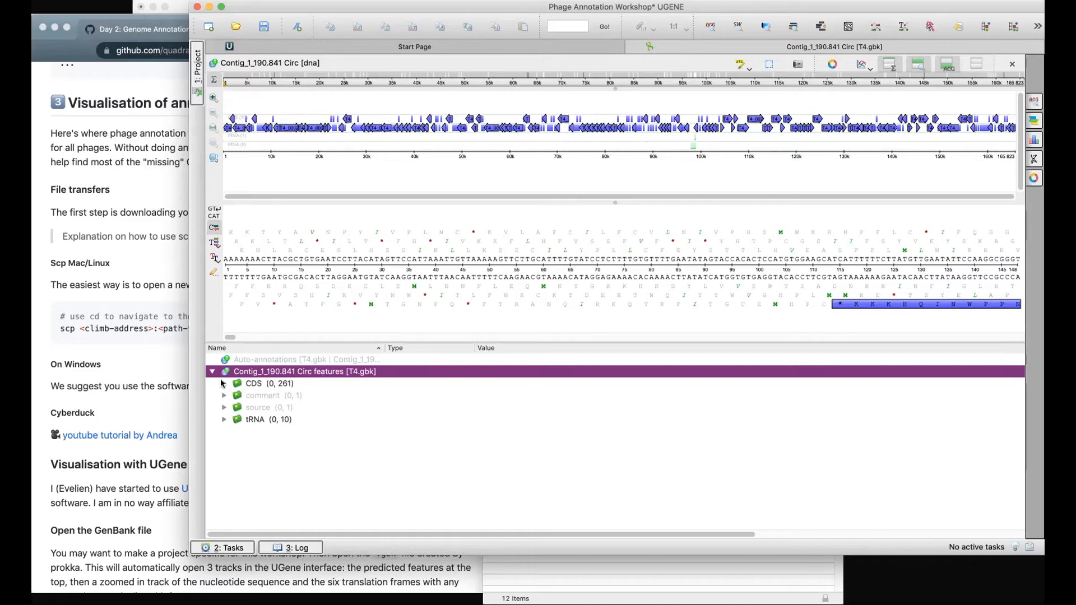
pyautogui.click(223, 419)
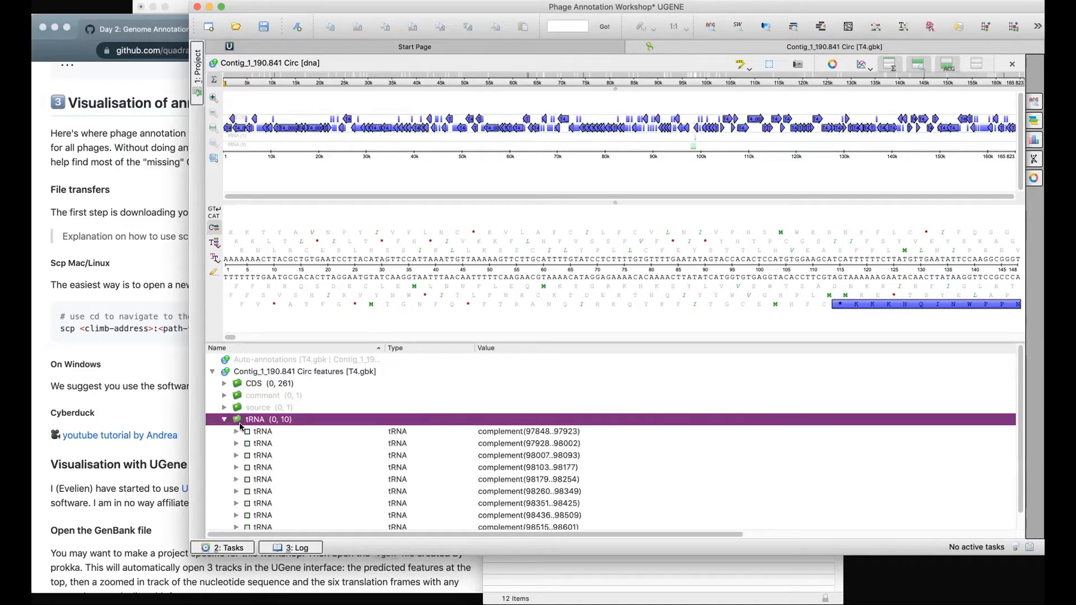
pyautogui.click(237, 432)
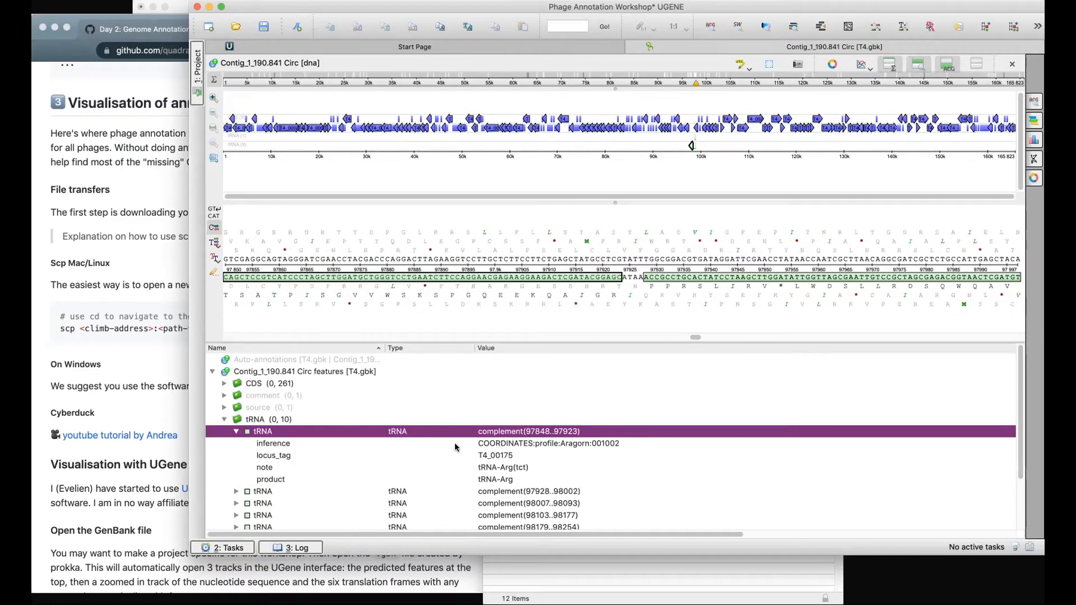
pyautogui.click(522, 443)
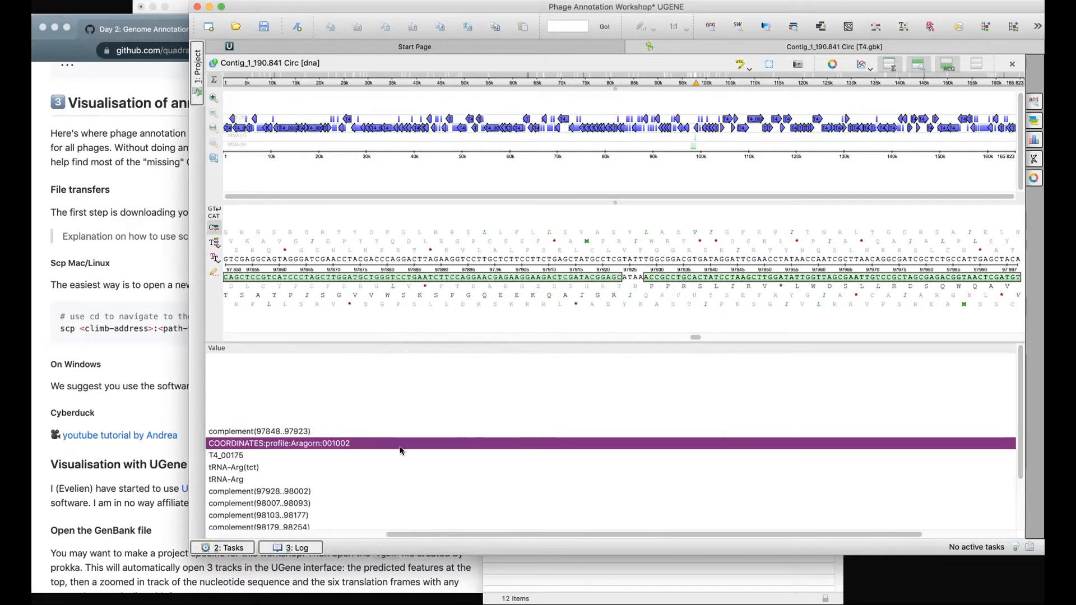
pyautogui.hscroll(-5, 482, 516)
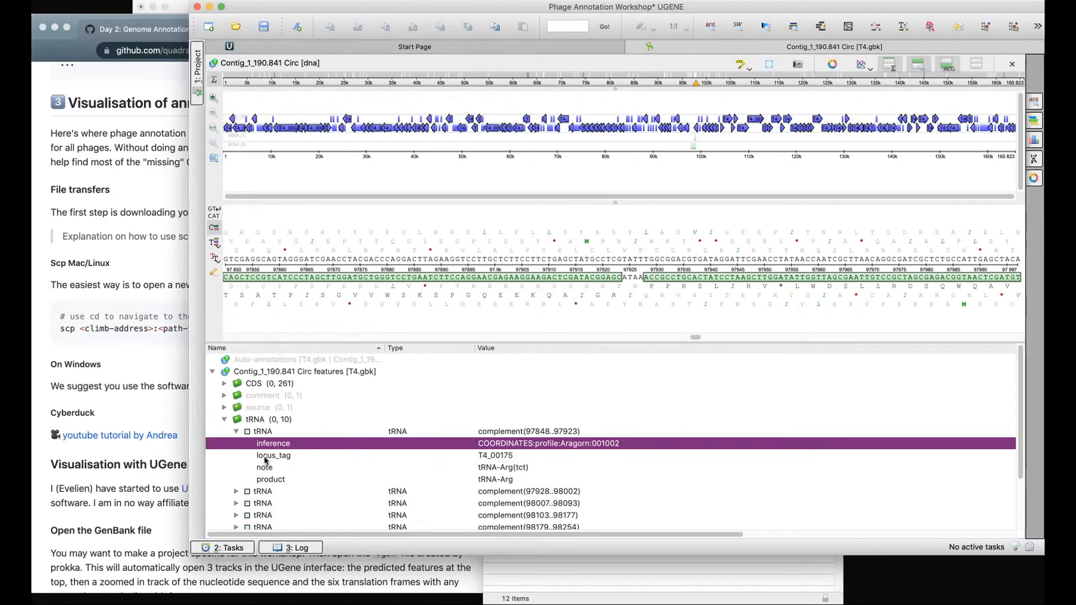
# Examine the second tRNA's qualifiers, and collapse both tRNA entries and the tRNA group.
pyautogui.scroll(-2, 250, 471)
pyautogui.click(236, 429)
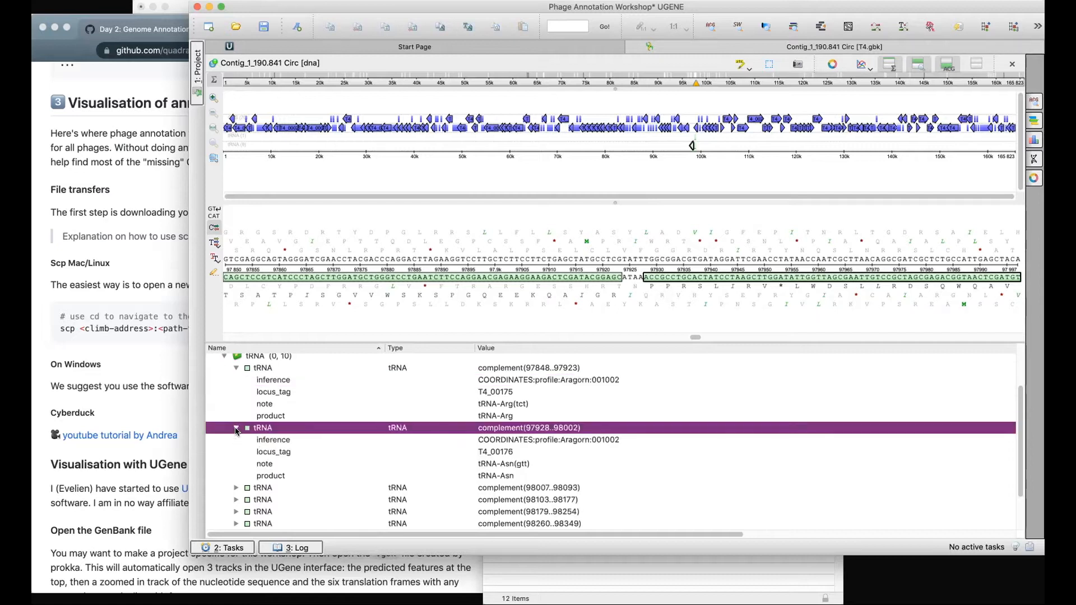
pyautogui.click(235, 428)
pyautogui.click(236, 368)
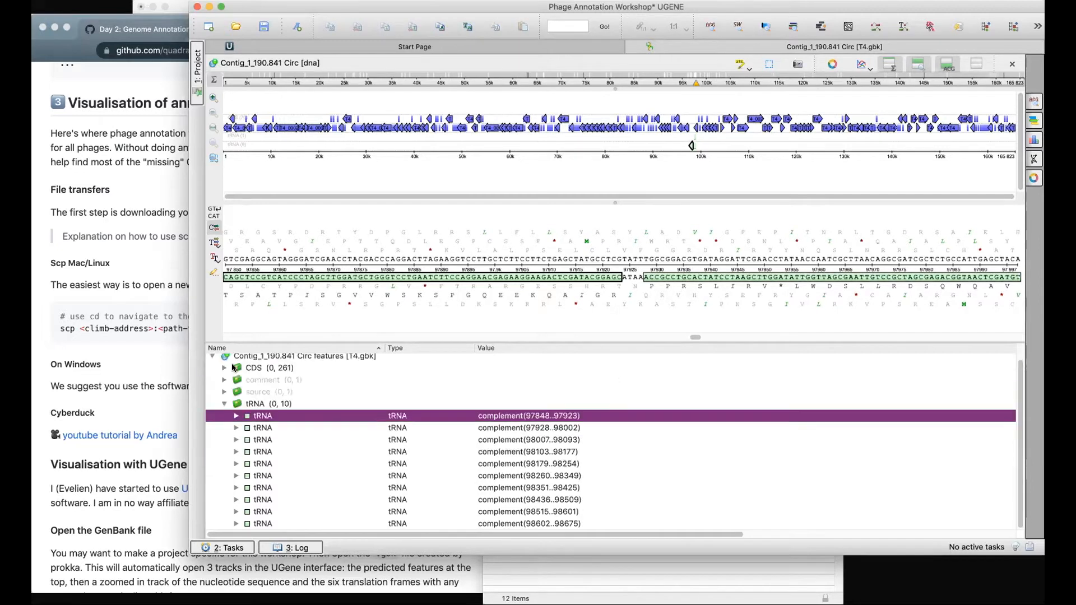
pyautogui.scroll(1, 356, 439)
pyautogui.click(224, 419)
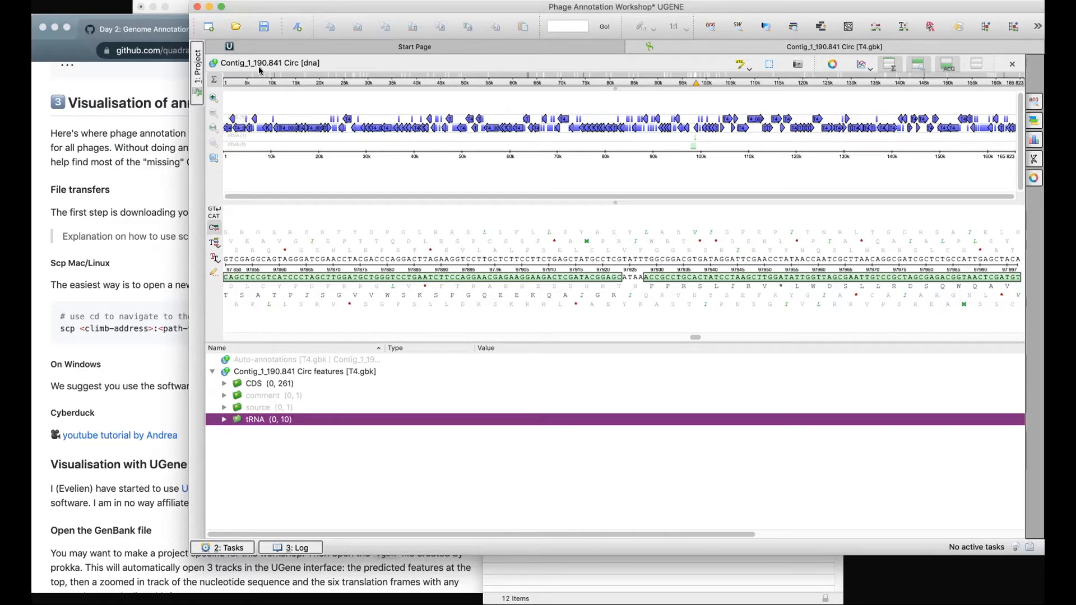
# Zoom into the feature overview and examine the strand direction of the CDSs from the start of the genome to about 65 kb.
pyautogui.click(215, 99)
pyautogui.click(215, 99)
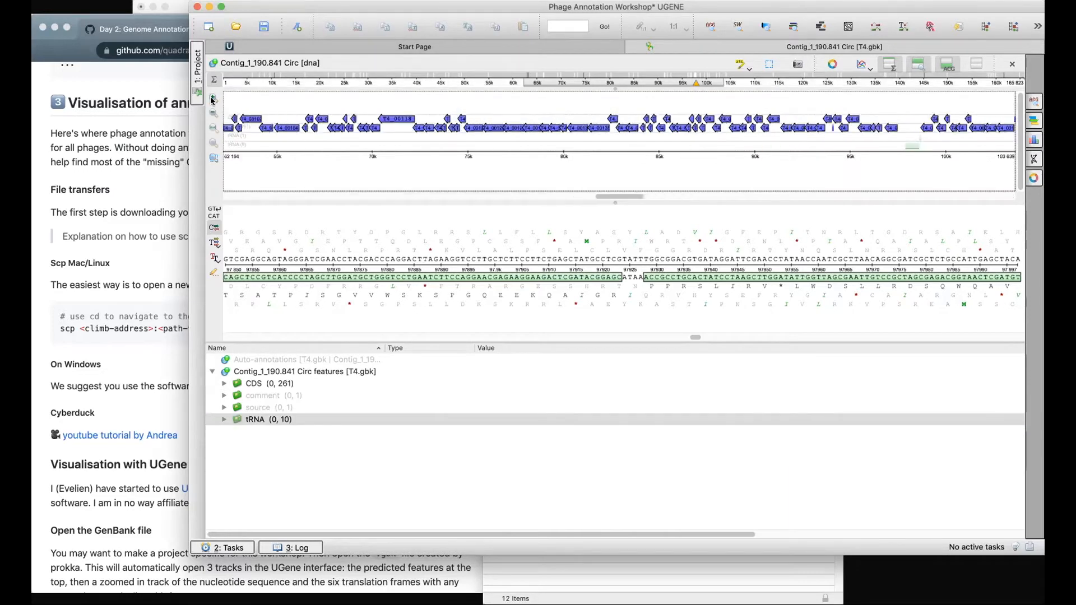
pyautogui.click(214, 99)
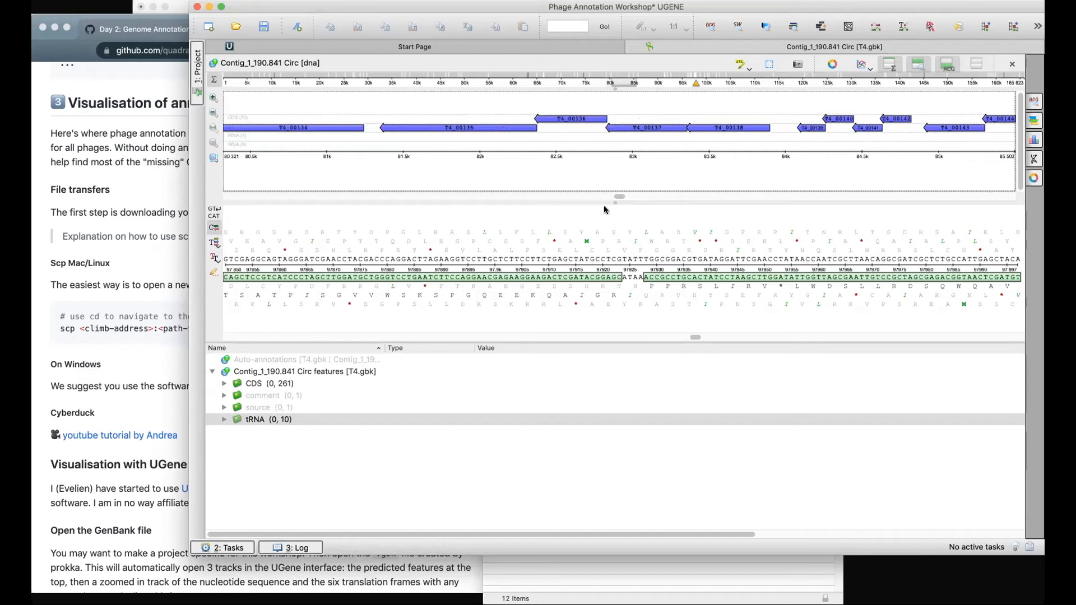
pyautogui.moveTo(619, 197); pyautogui.dragTo(361, 196)
pyautogui.moveTo(288, 200); pyautogui.dragTo(230, 197)
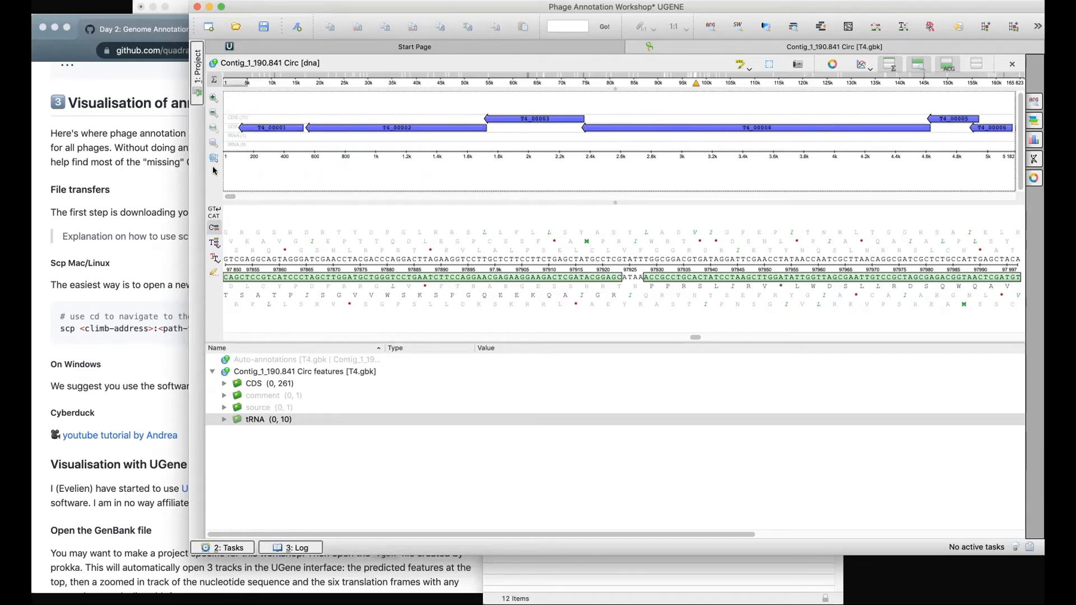
pyautogui.click(212, 114)
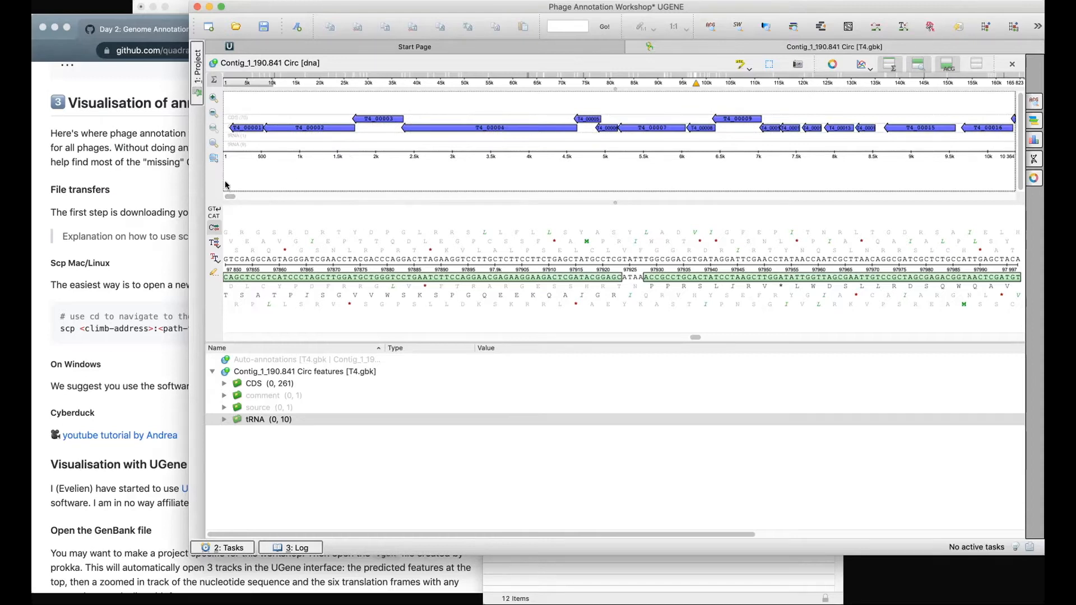
pyautogui.moveTo(230, 197); pyautogui.dragTo(279, 199)
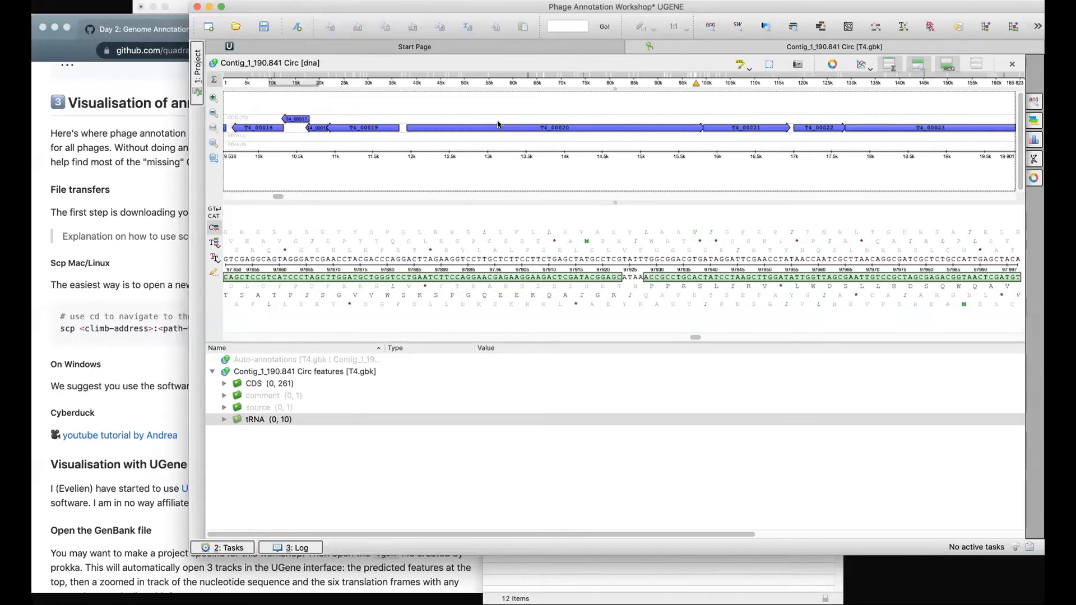
pyautogui.moveTo(398, 131)
pyautogui.moveTo(275, 198); pyautogui.dragTo(473, 197)
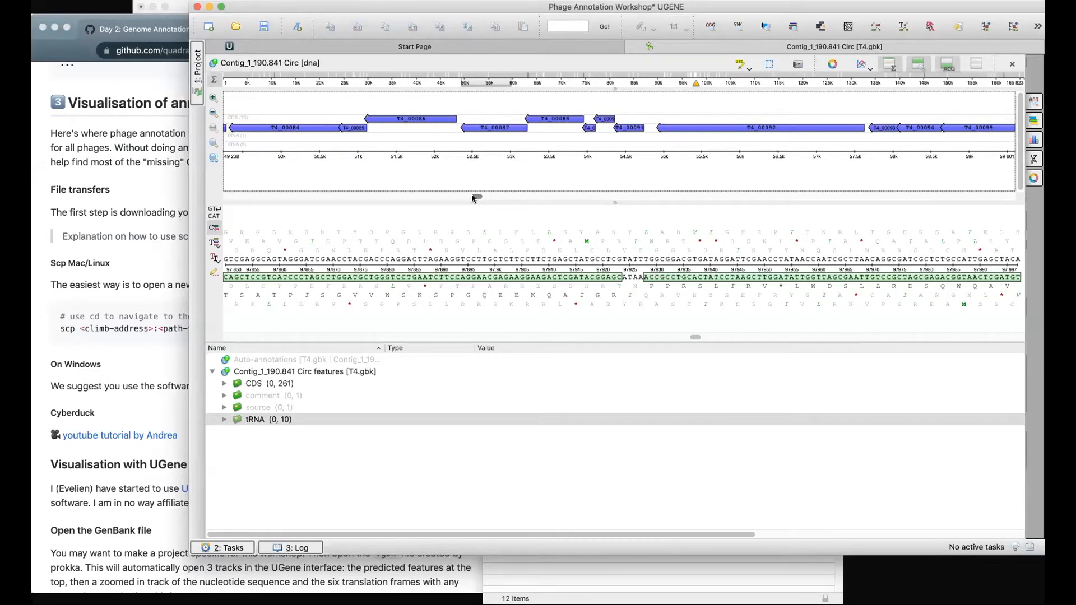
pyautogui.moveTo(474, 197); pyautogui.dragTo(506, 198)
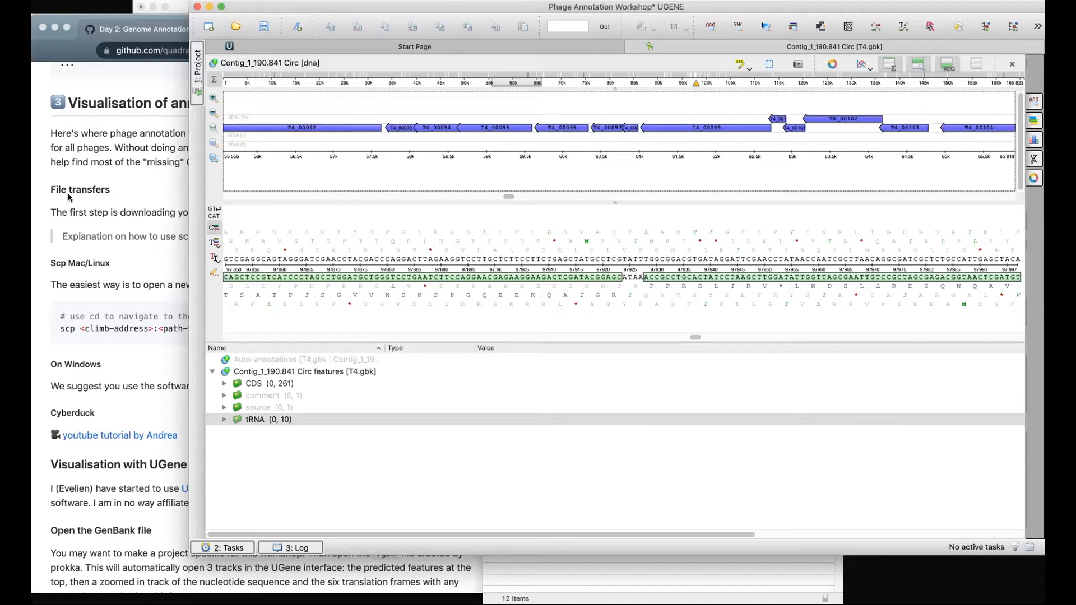
# Switch to the browser and read the wiki section on checking the genome's orientation, including the rIIB convention and seqfu commands.
pyautogui.click(160, 186)
pyautogui.scroll(-8, 371, 299)
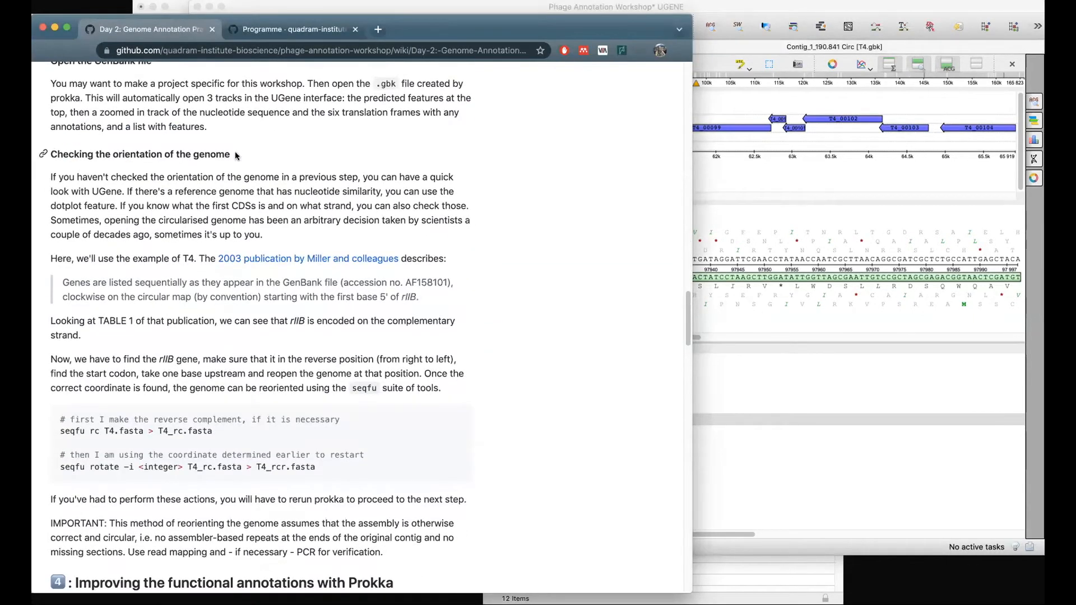
pyautogui.scroll(-1, 334, 173)
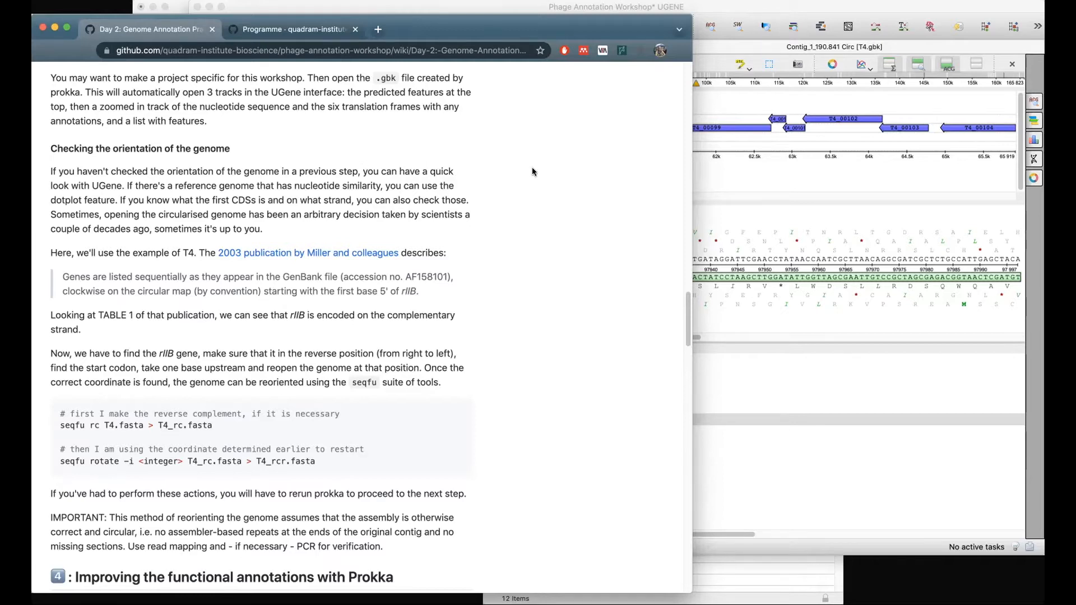
pyautogui.scroll(-1, 482, 219)
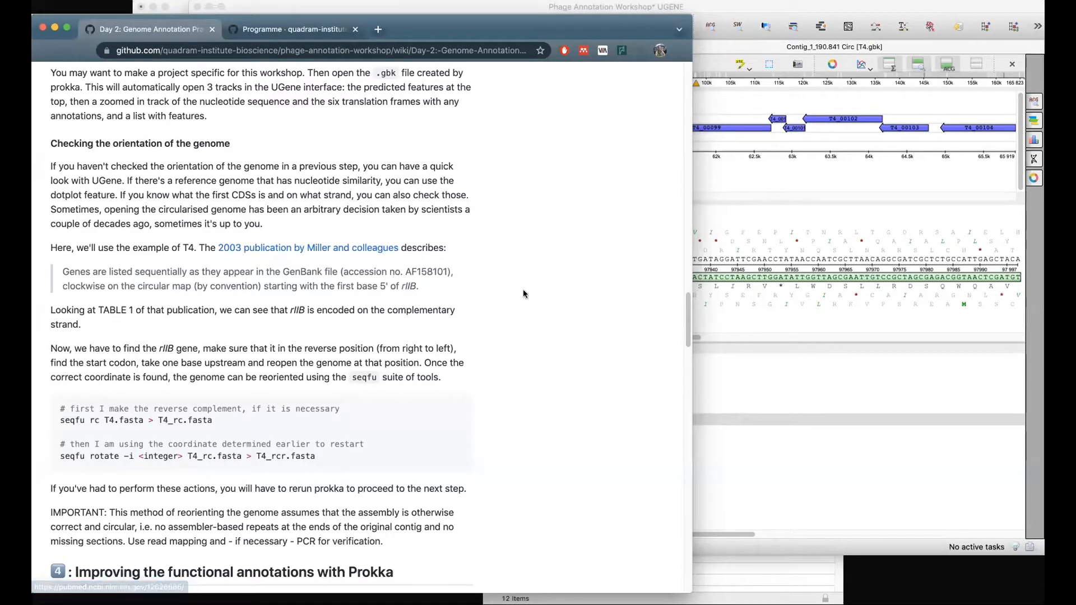
pyautogui.scroll(-1, 523, 294)
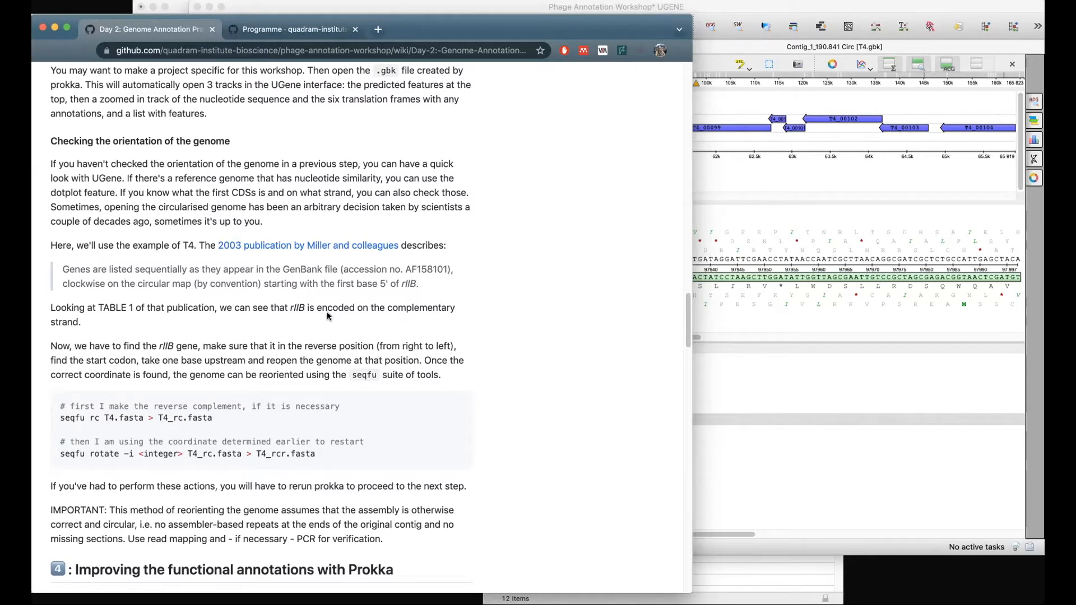
pyautogui.scroll(-4, 317, 311)
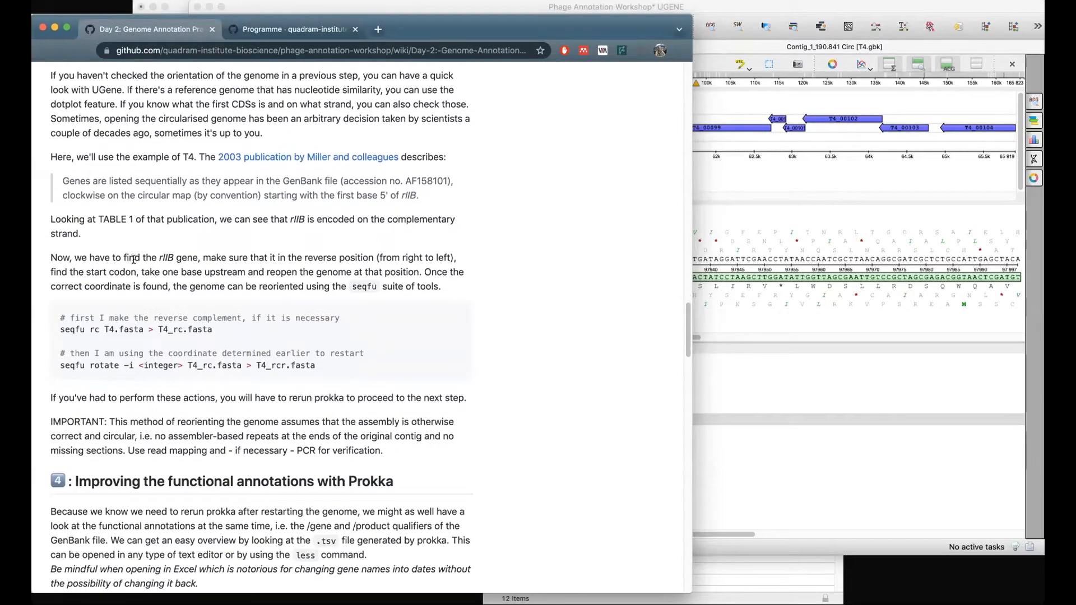
pyautogui.scroll(1, 270, 273)
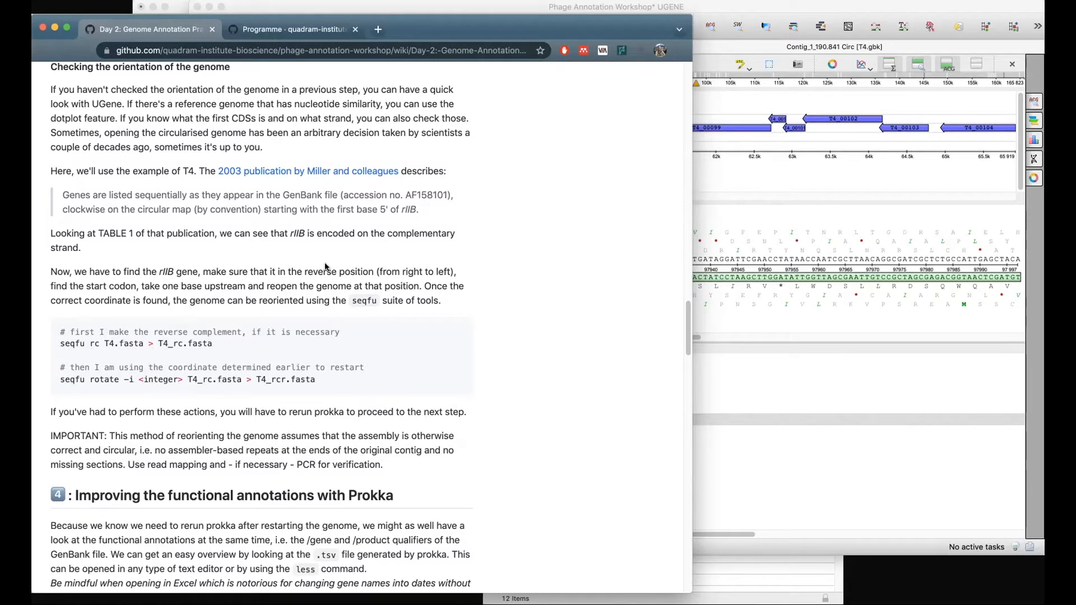
# Return to UGENE and search the CDS group with Find Qualifier for values containing rIIB and rIIA.
pyautogui.click(793, 10)
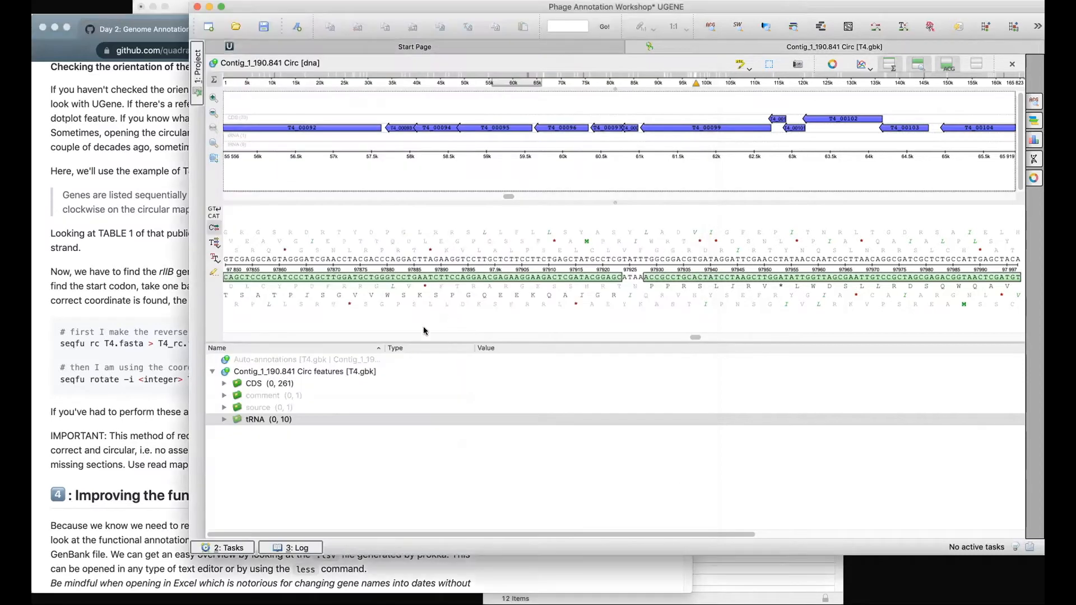
pyautogui.click(224, 383)
pyautogui.rightClick(252, 384)
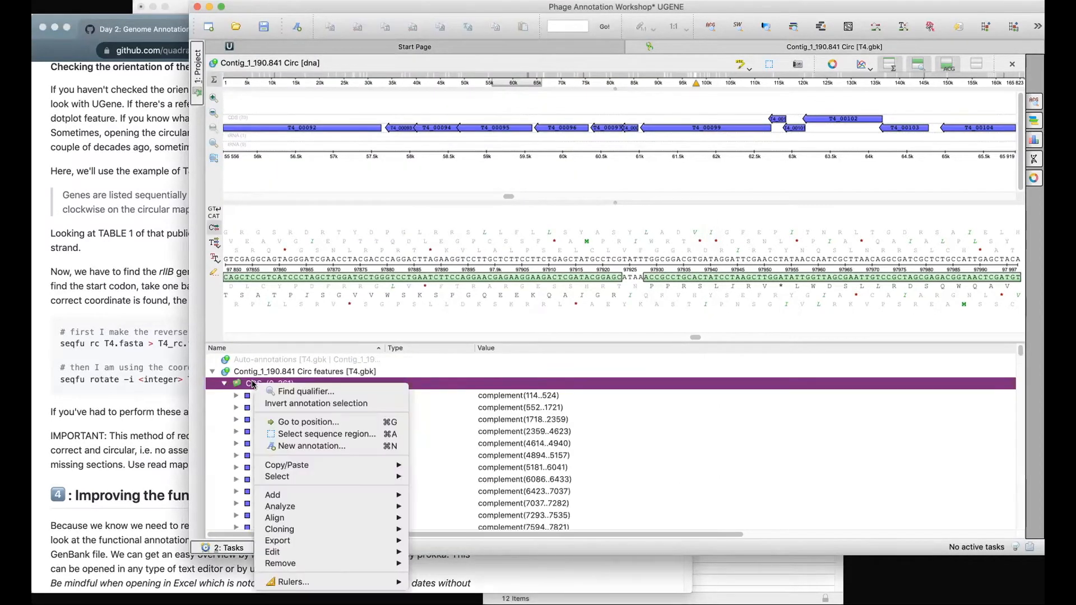
pyautogui.click(298, 391)
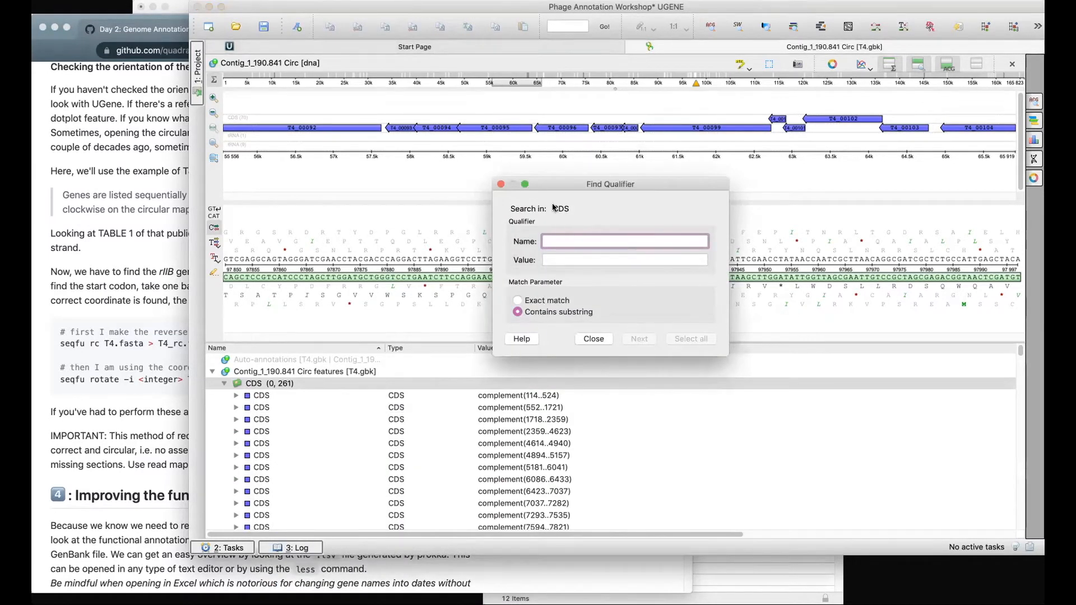
pyautogui.click(558, 257)
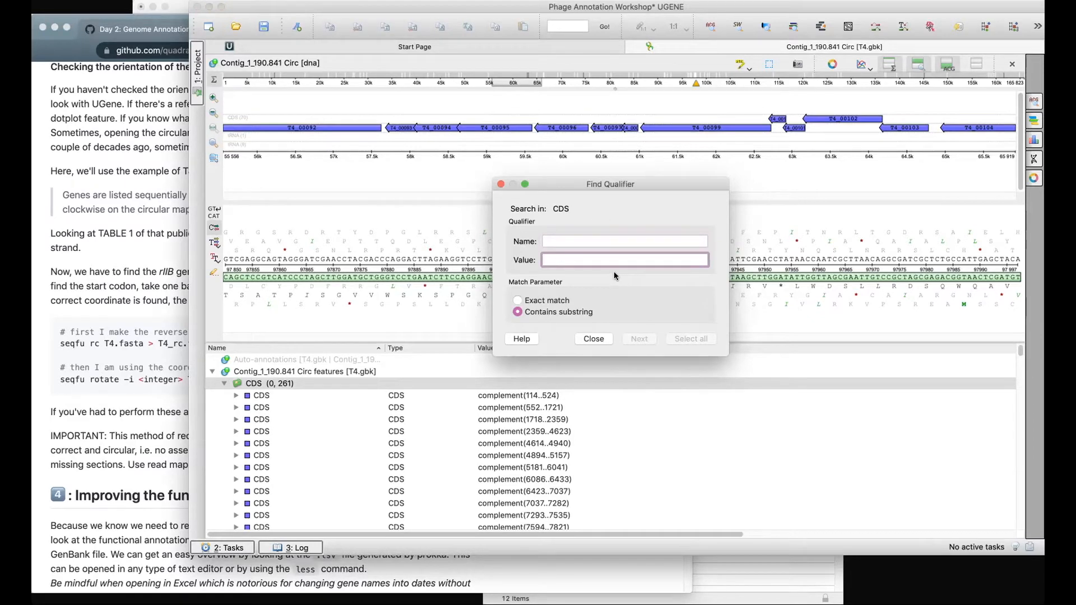
pyautogui.write('rIIB')
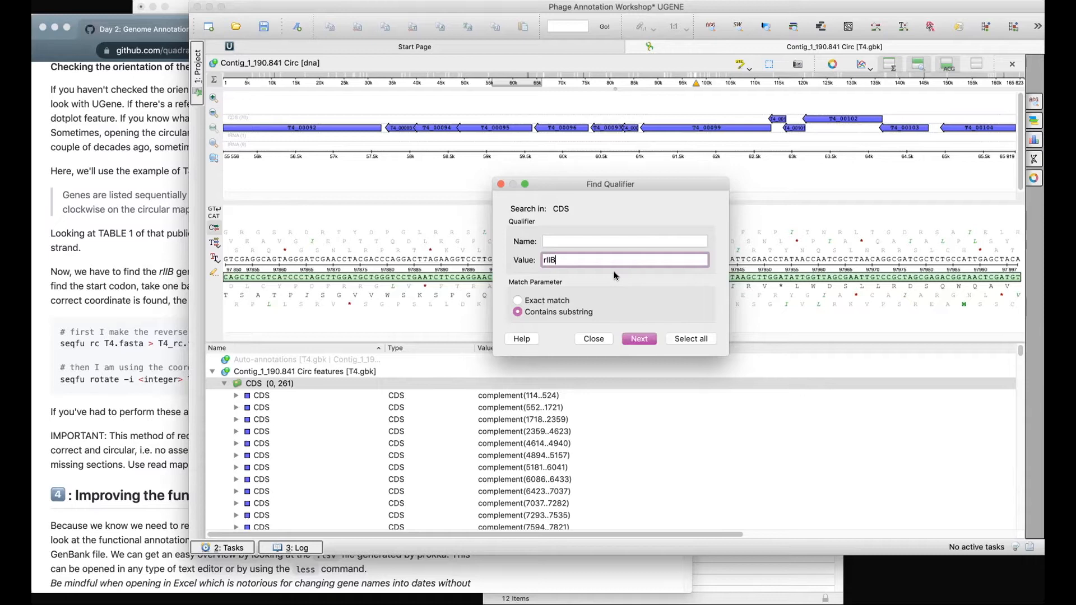
pyautogui.click(637, 338)
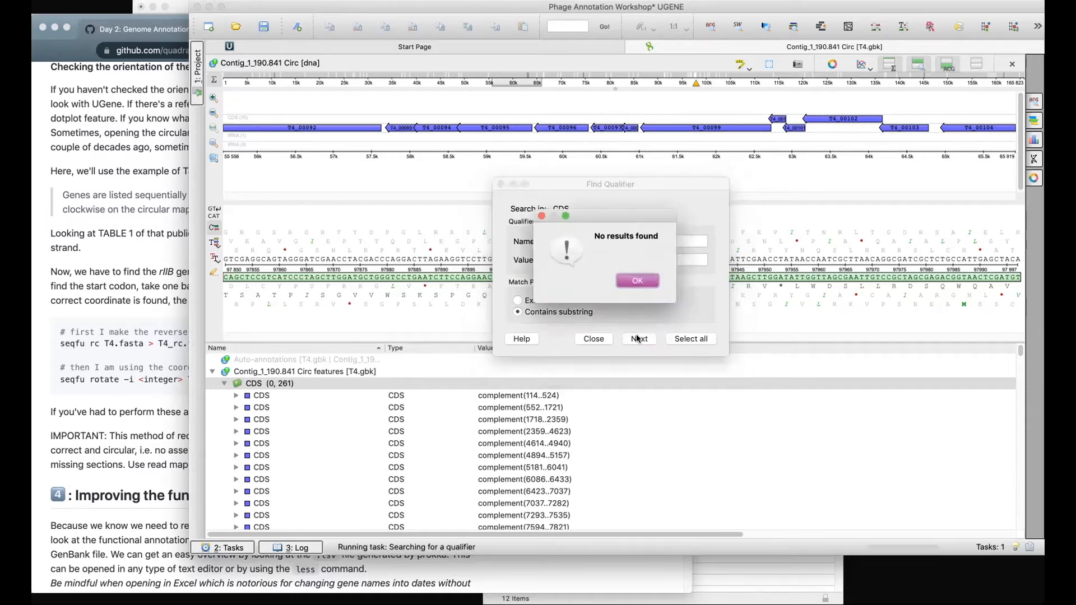
pyautogui.click(627, 280)
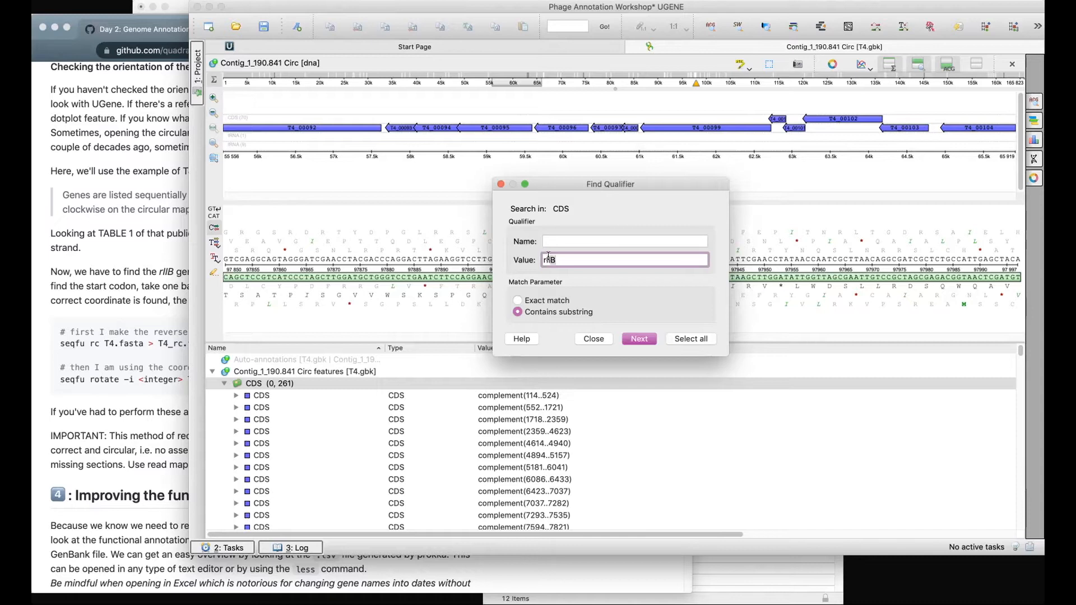
pyautogui.write('A')
pyautogui.click(631, 339)
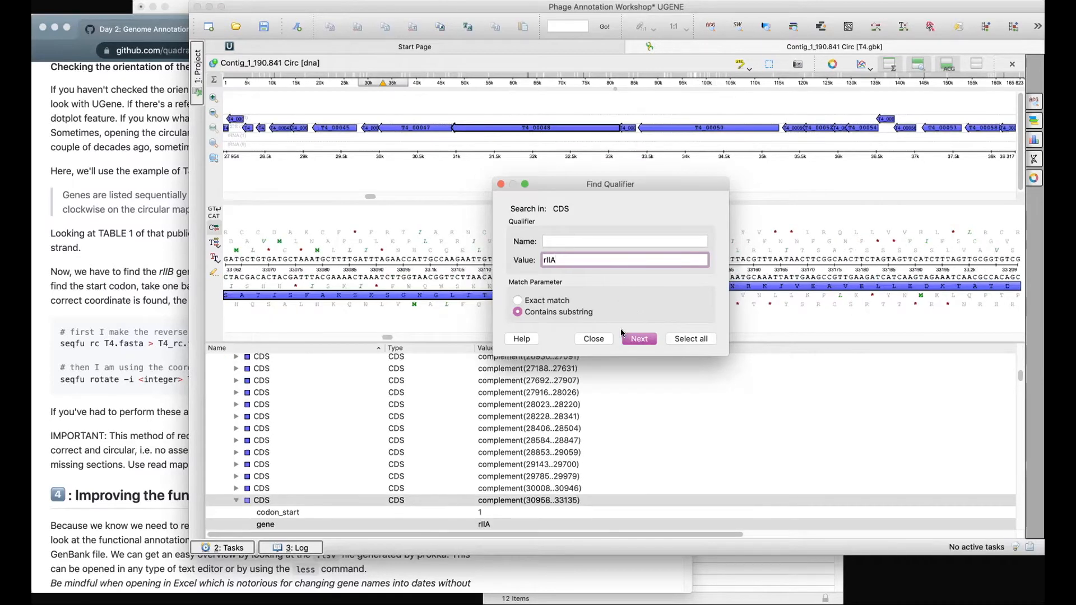
# Close Find Qualifier, and examine the qualifiers of the rIIA CDS (T4_00048) and the adjacent CDS T4_00047.
pyautogui.click(586, 342)
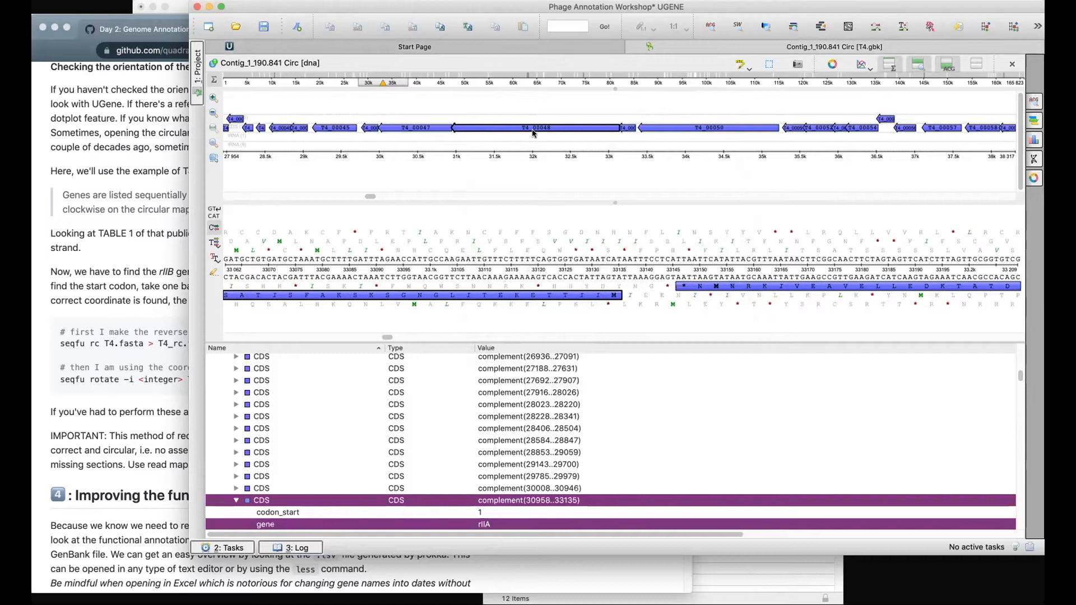
pyautogui.click(537, 130)
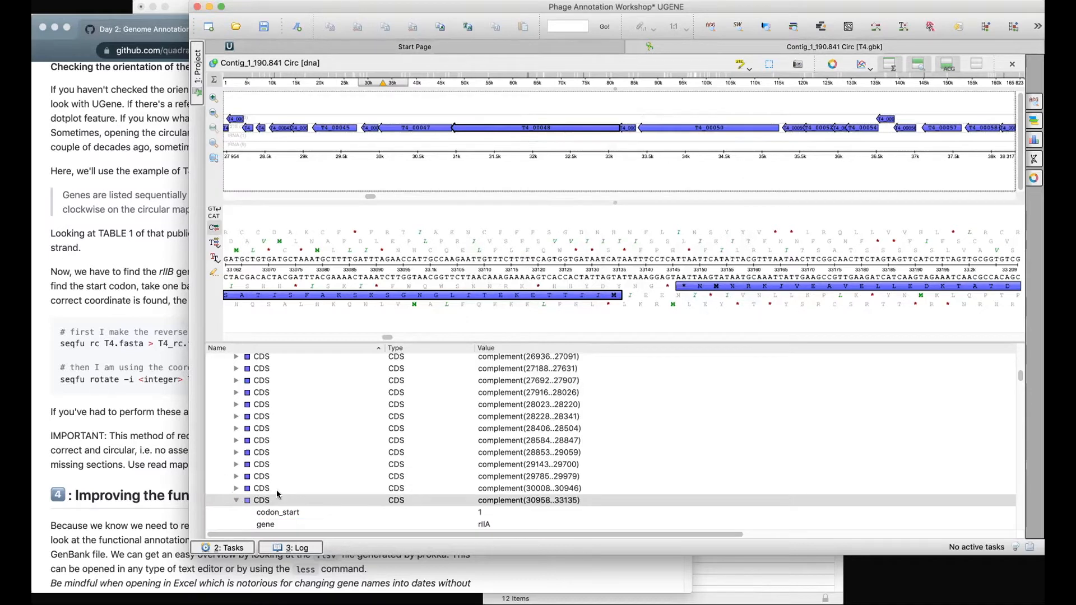
pyautogui.scroll(-3, 367, 460)
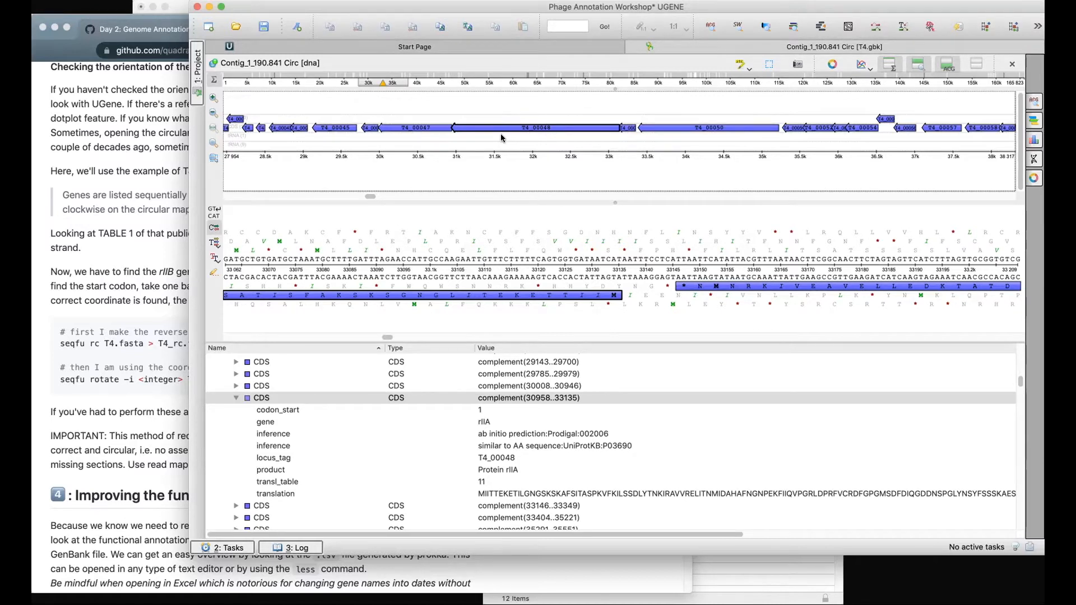
pyautogui.click(406, 130)
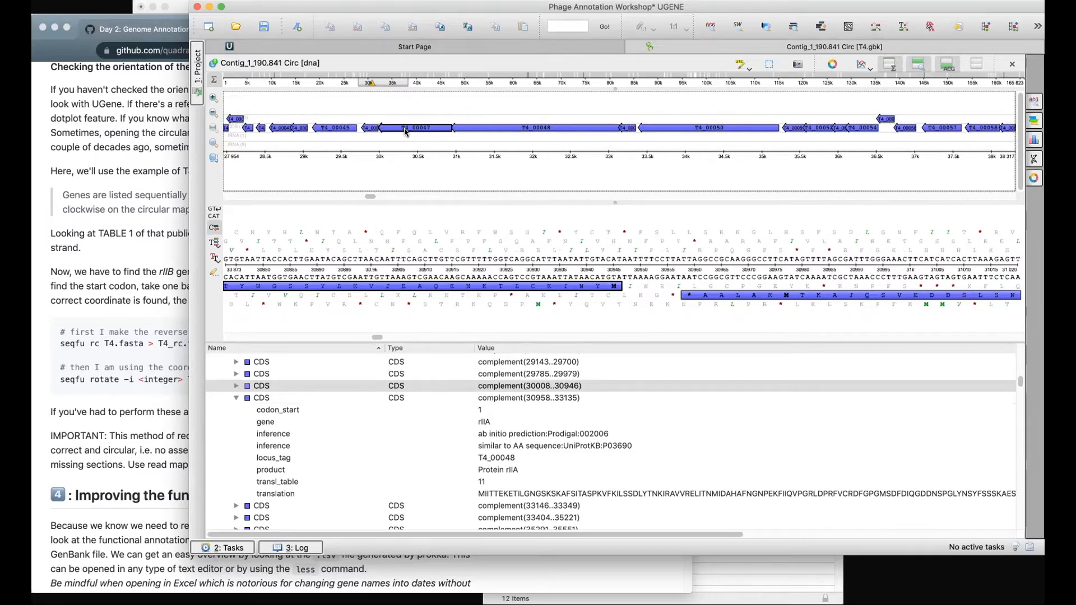
pyautogui.click(236, 386)
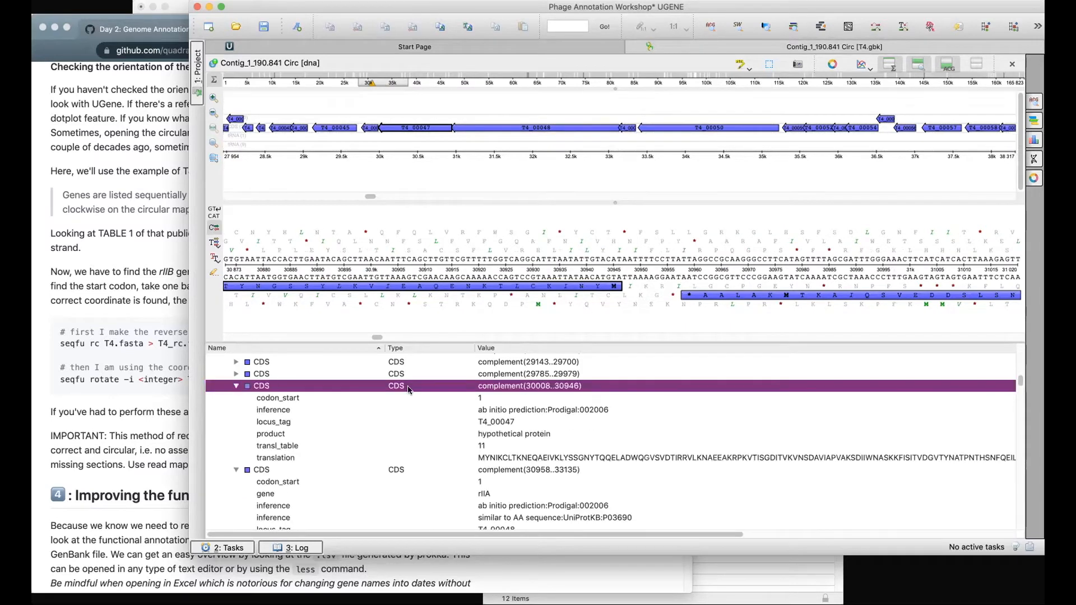
# Select the T4_00047 region, and pick the single base immediately upstream of its start codon, at position 30947.
pyautogui.click(403, 128)
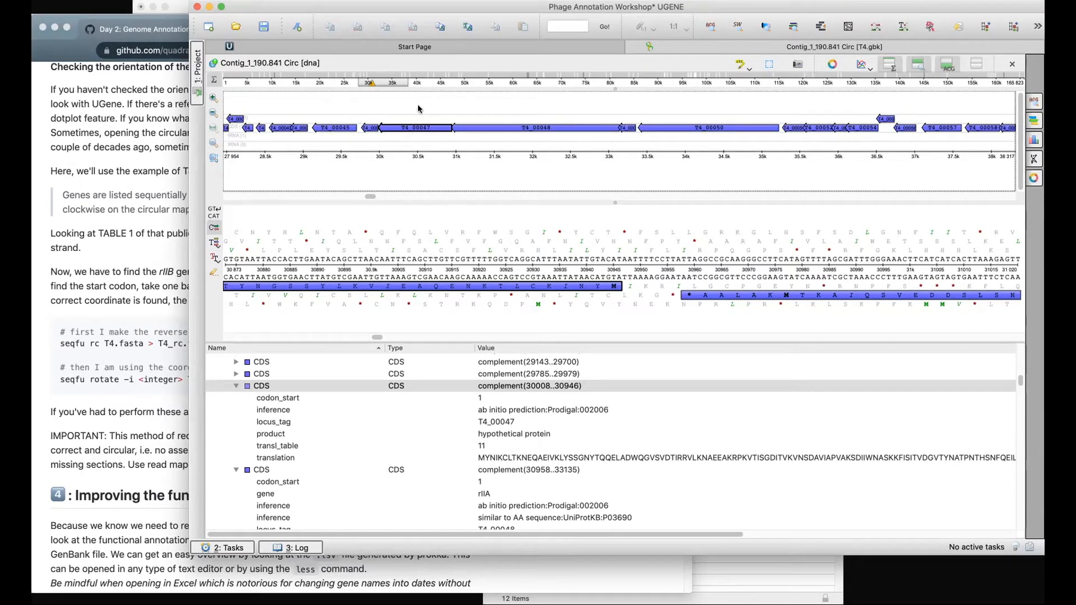
pyautogui.click(413, 134)
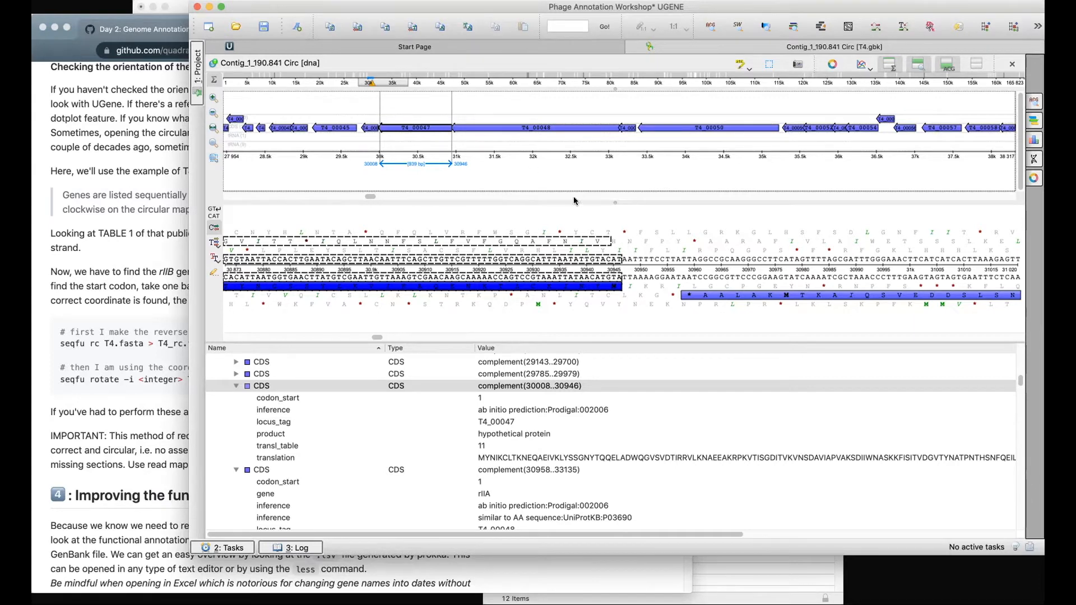
pyautogui.click(625, 278)
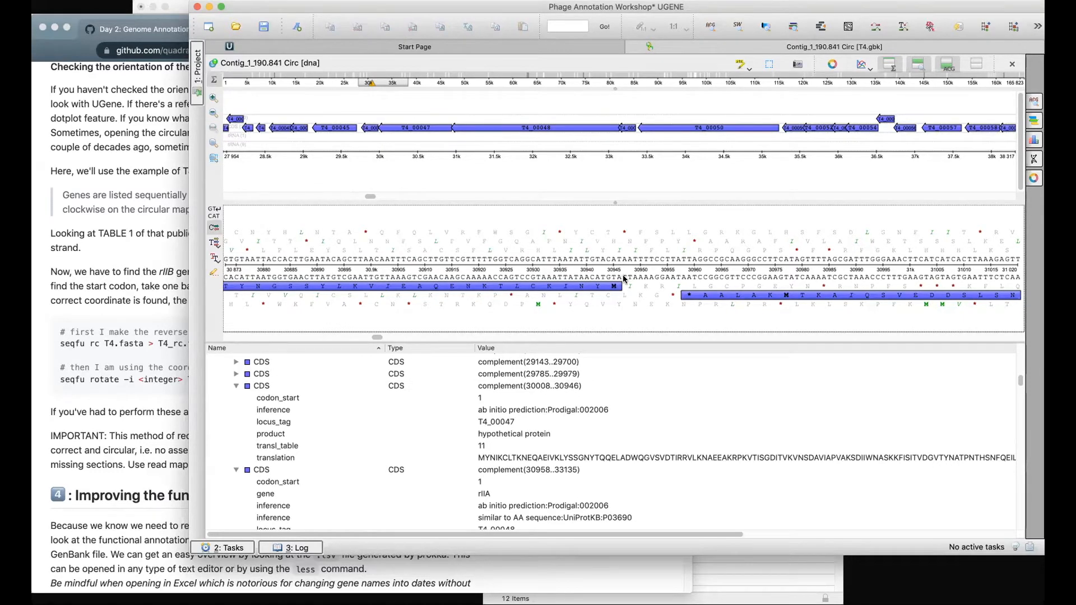
pyautogui.click(625, 279)
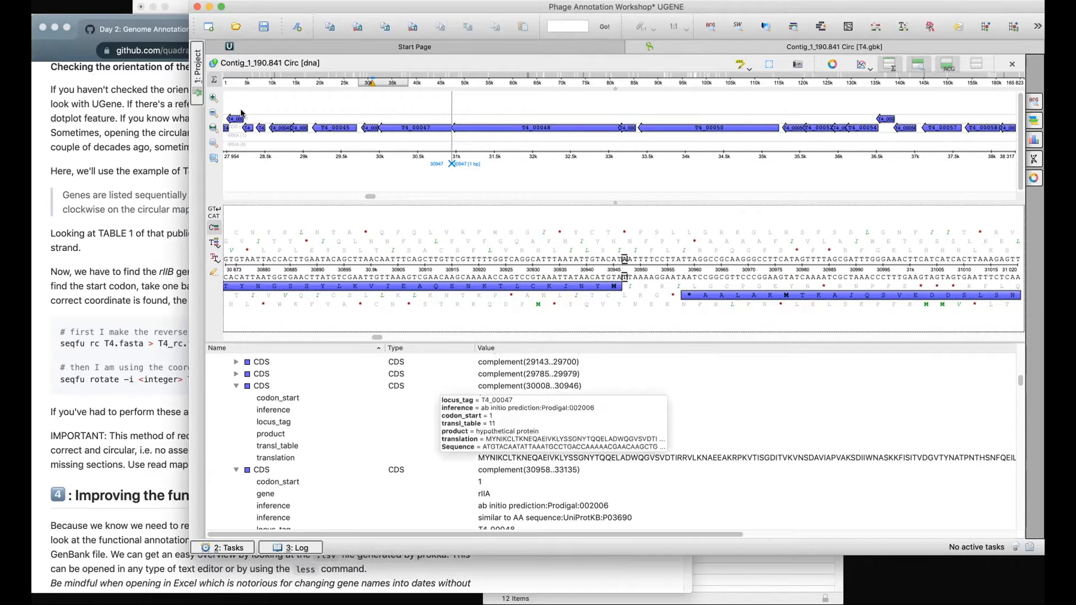
# Switch to the terminal, change from prokka_T4 to the assembly directory, and list its files.
pyautogui.click(178, 7)
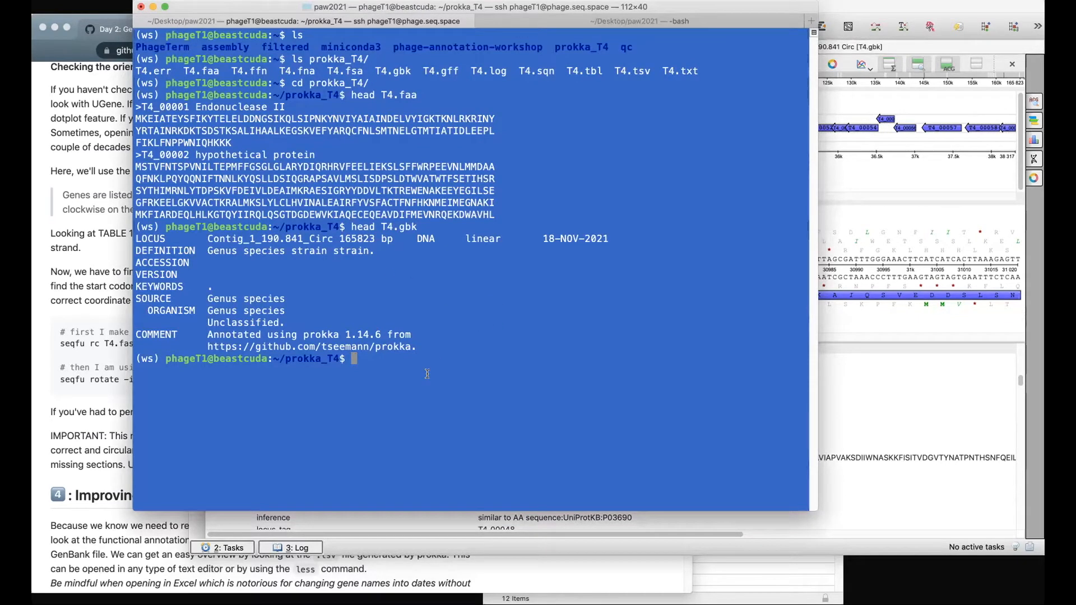
pyautogui.write('cd ..')
pyautogui.press('Return')
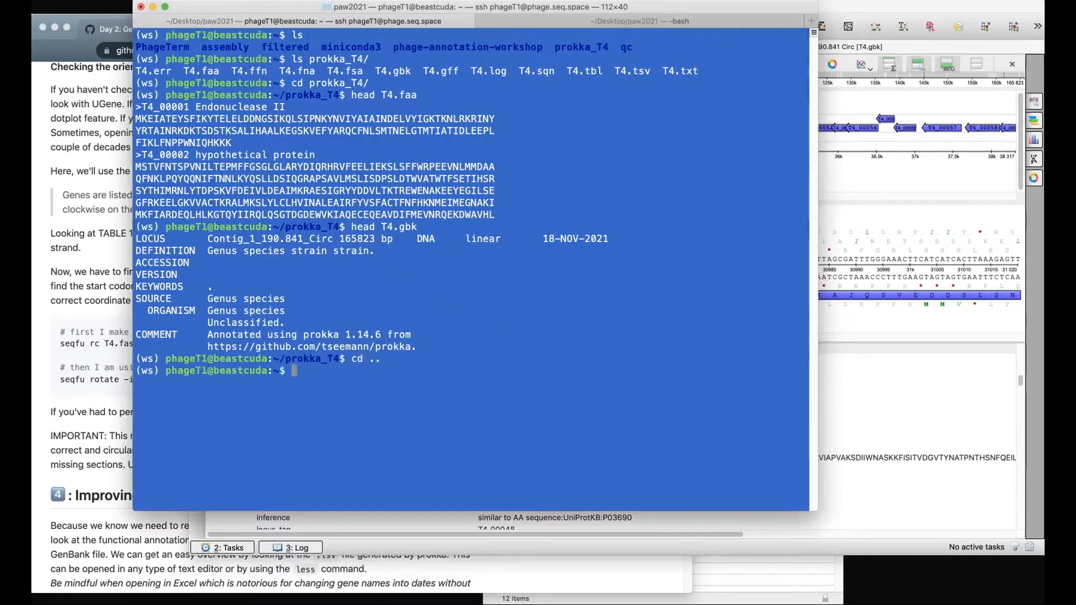
pyautogui.write('cd assembly/')
pyautogui.press('Return')
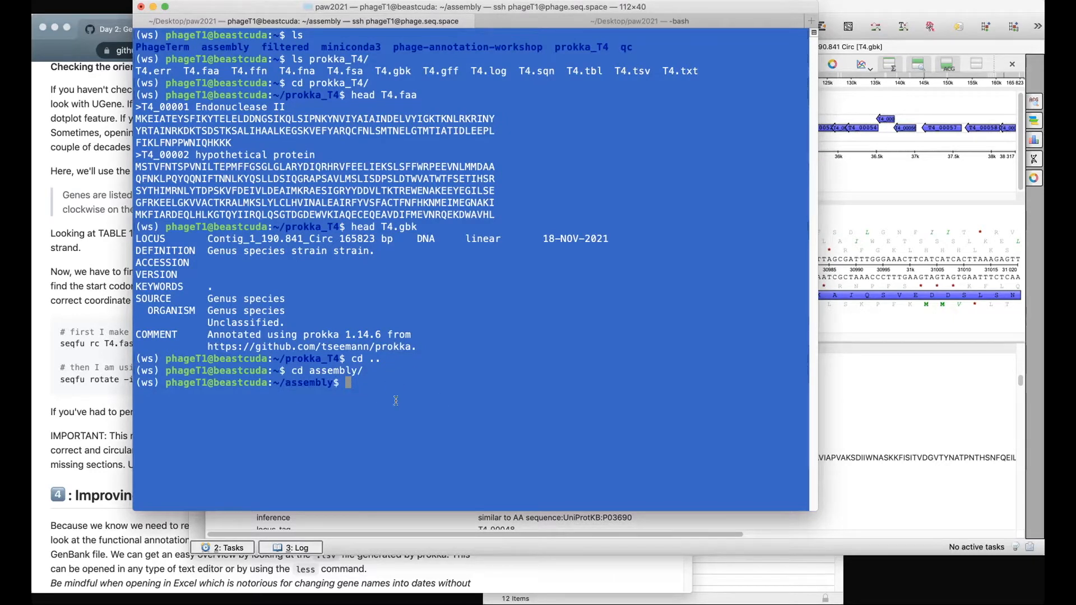
pyautogui.write('ls')
pyautogui.press('Return')
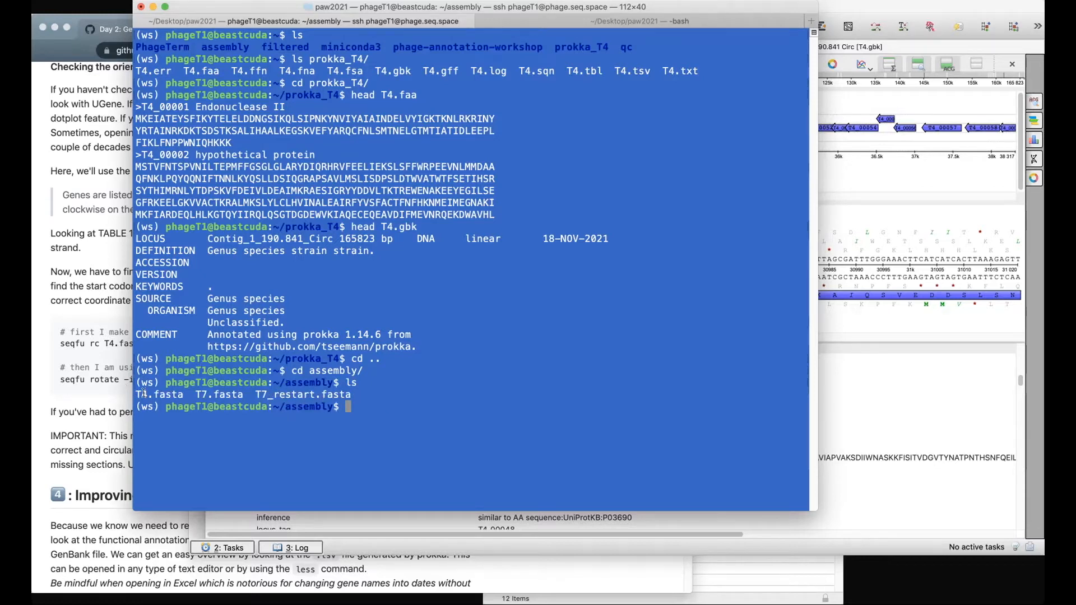
# Recheck the restart coordinate upstream of T4_00047 in UGENE and the seqfu rotate syntax in the browser wiki.
pyautogui.click(857, 8)
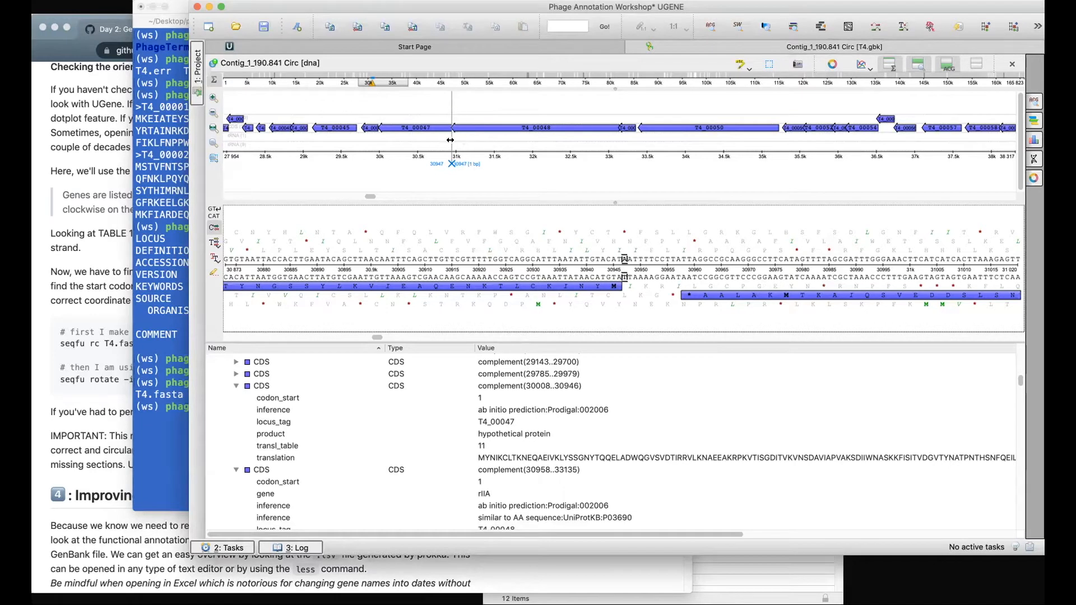
pyautogui.click(92, 261)
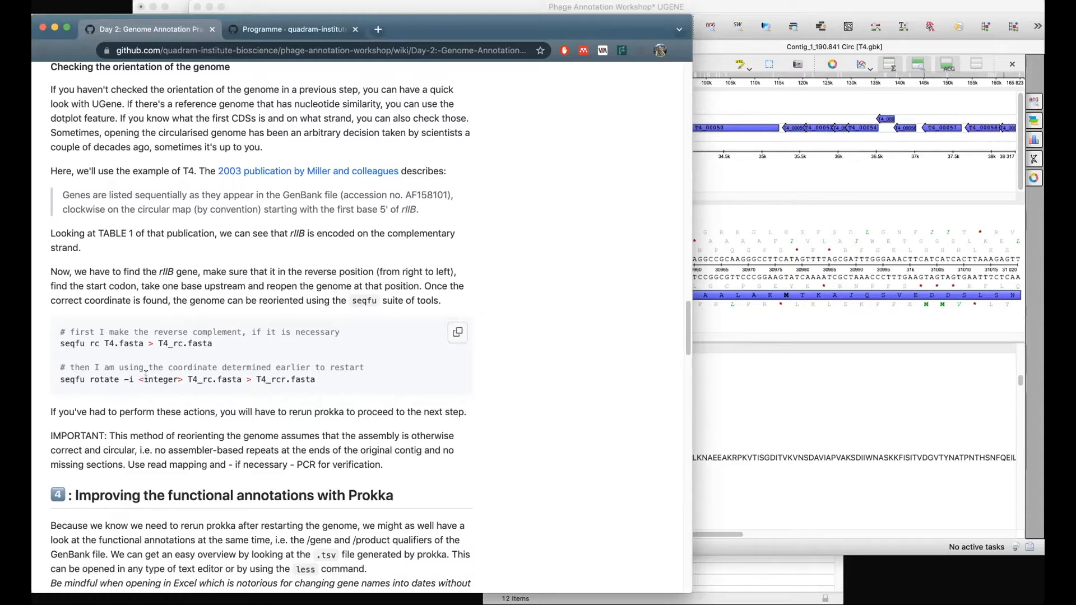
pyautogui.click(727, 207)
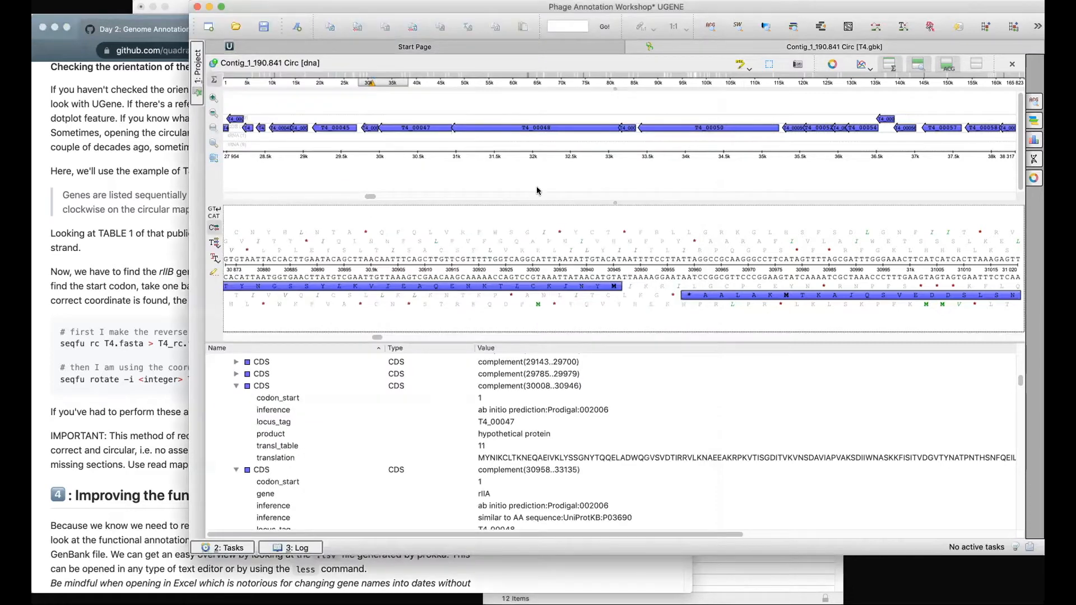
pyautogui.click(623, 276)
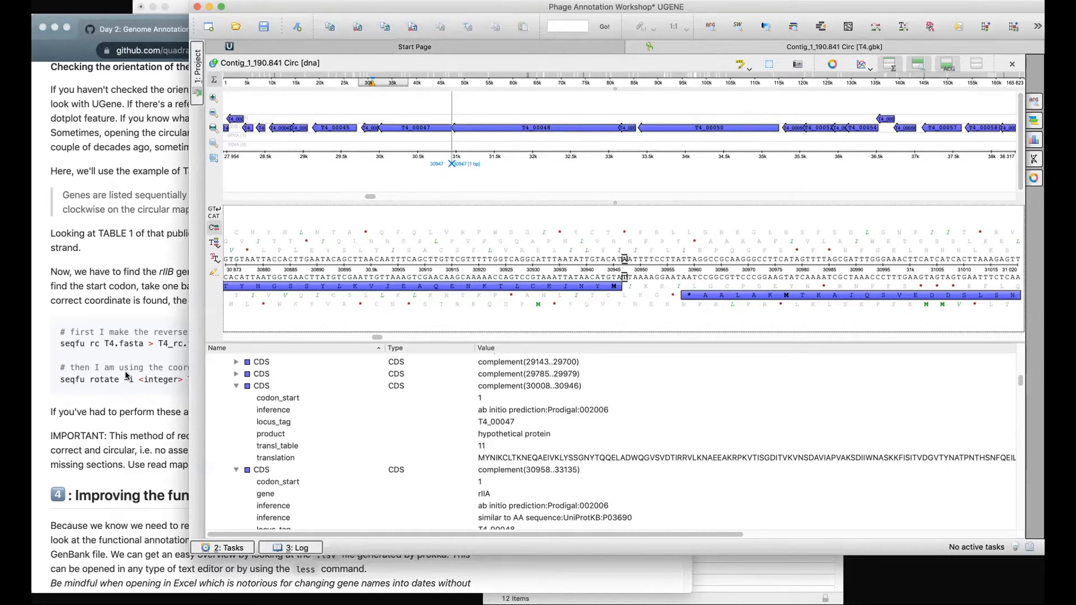
pyautogui.click(132, 404)
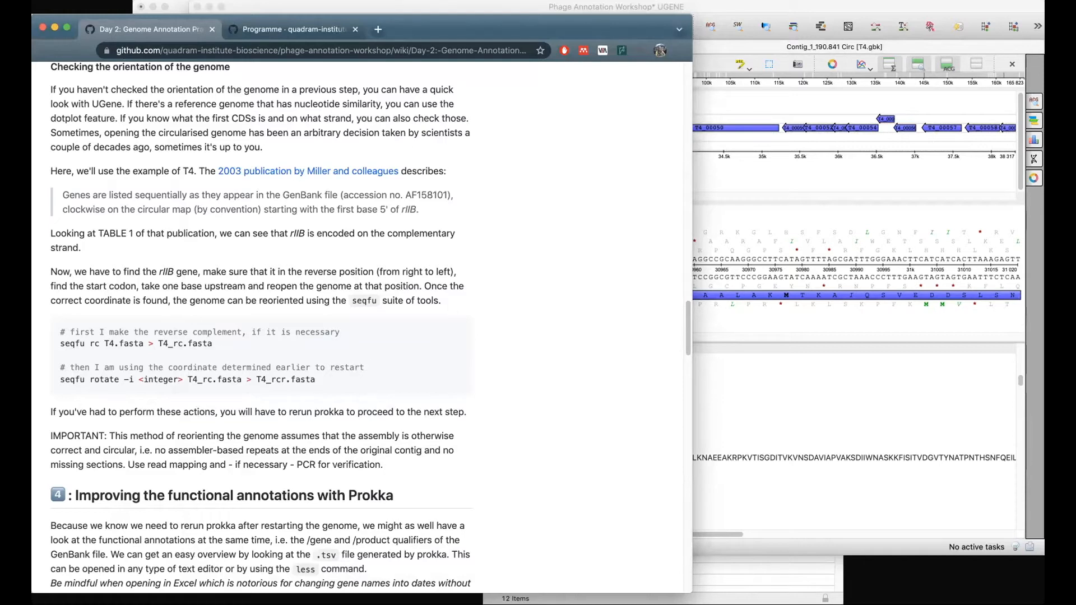
# In the terminal, run "seqfu rotate -i 30947 T4.fasta > T4_restart.fasta" and return to the home directory.
pyautogui.click(183, 7)
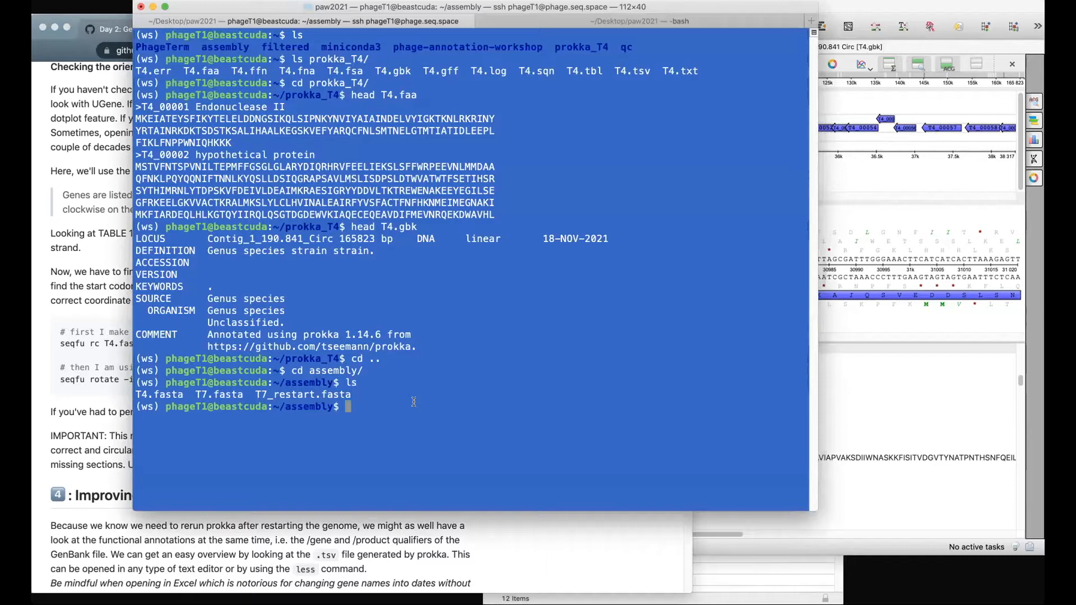
pyautogui.write('seqf')
pyautogui.write('u rotate -i 30')
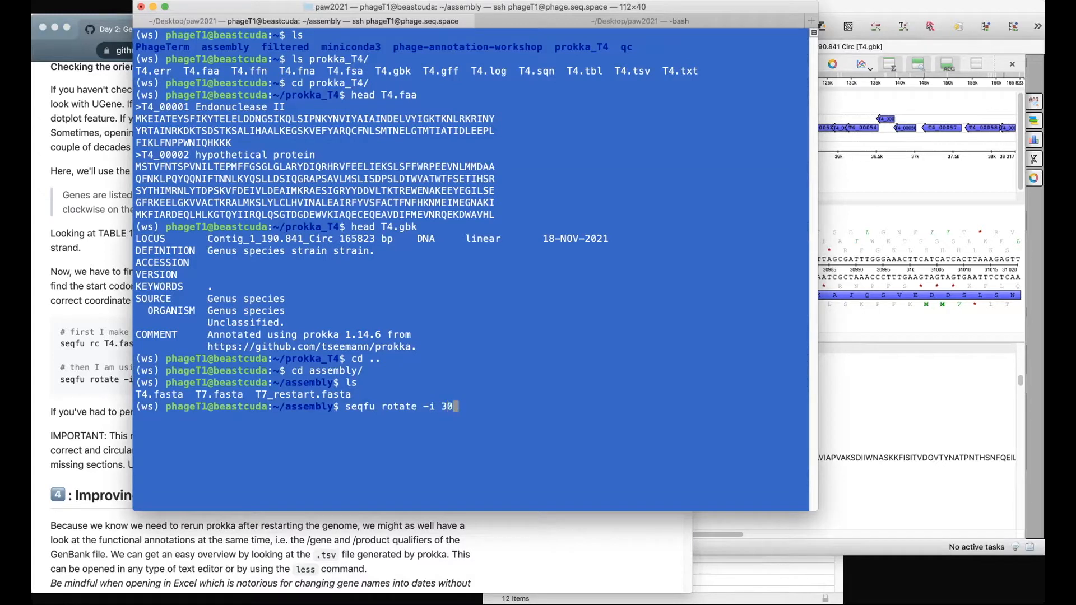
pyautogui.write('947 T4')
pyautogui.press('Tab')
pyautogui.click(44, 314)
pyautogui.click(740, 227)
pyautogui.write('> T4_restart.fat')
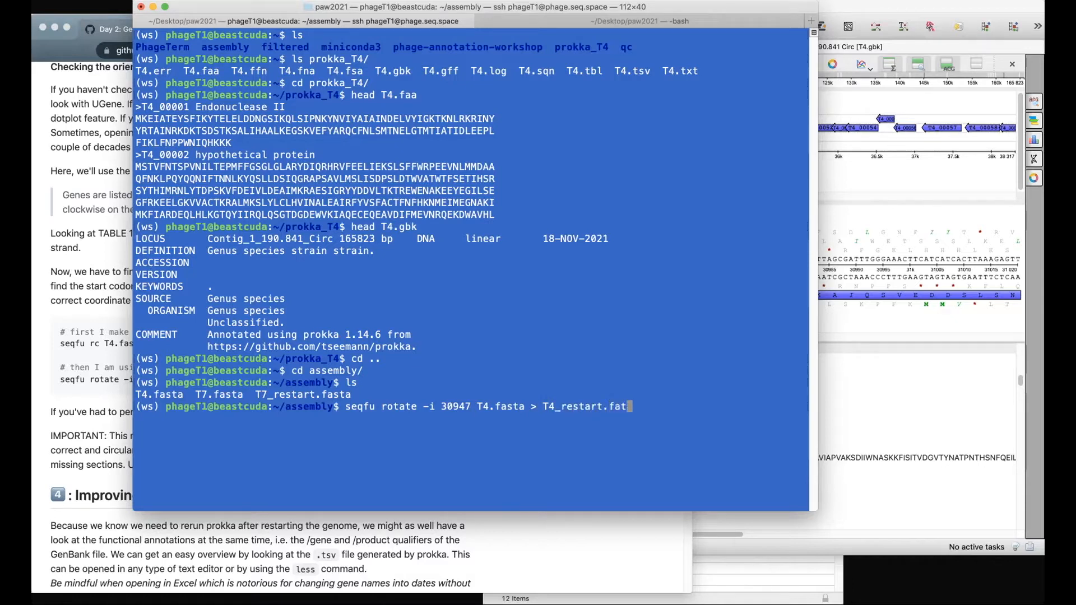
pyautogui.press('BackSpace')
pyautogui.write('sta')
pyautogui.press('Return')
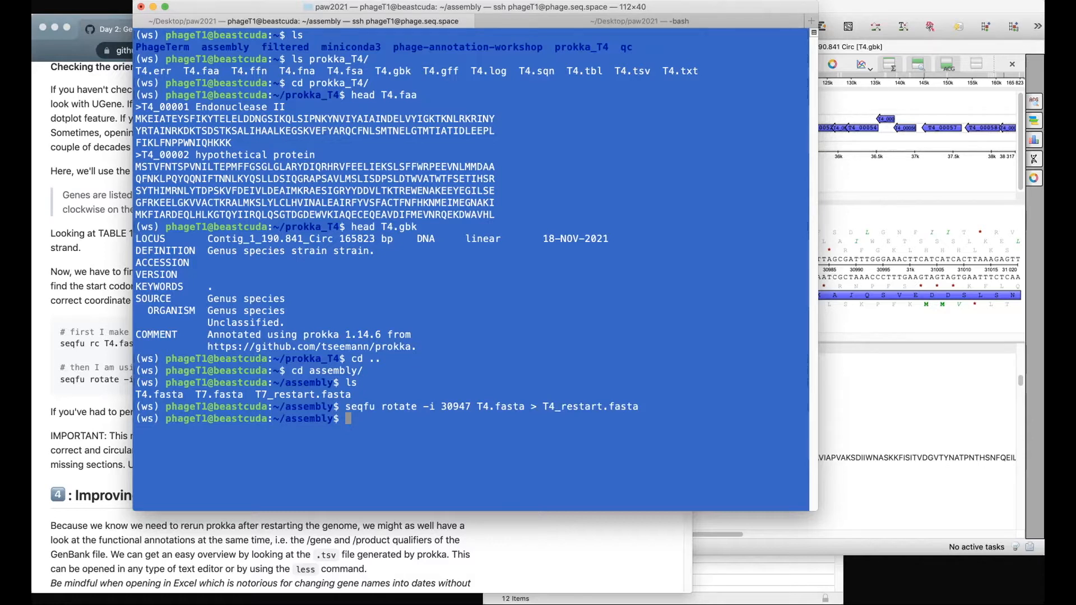
pyautogui.write('cd')
pyautogui.press('Return')
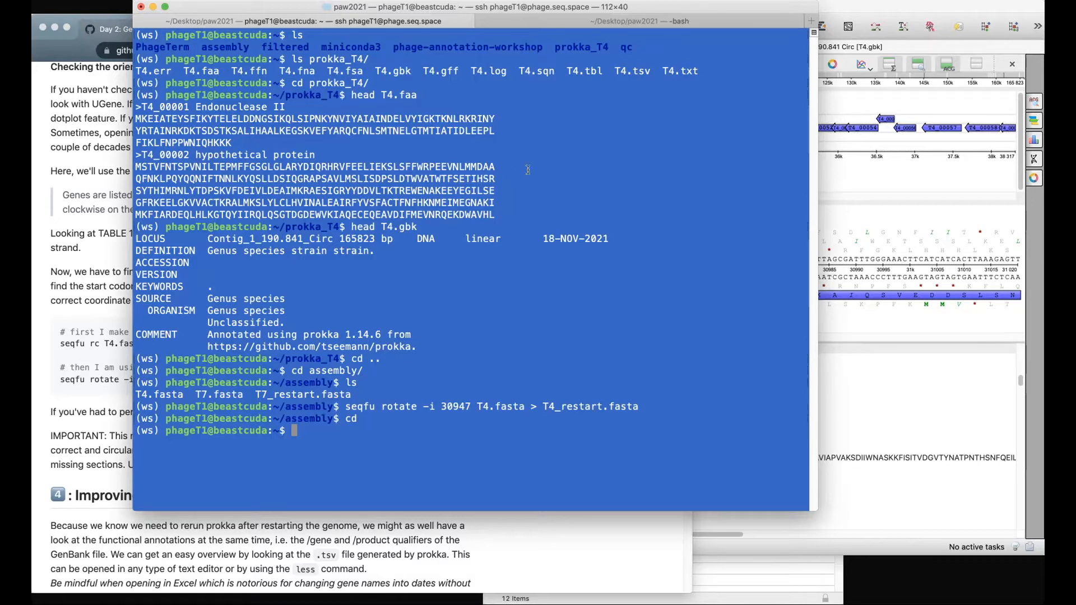
# Switch to UGENE and open the reference genome T4.gb from the references folder.
pyautogui.click(97, 156)
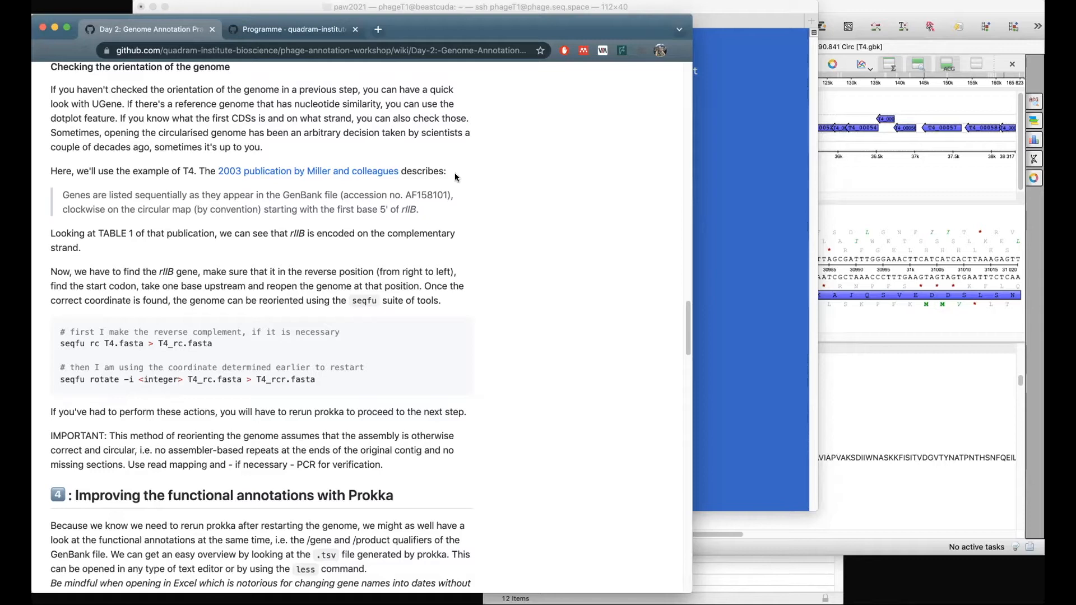
pyautogui.click(833, 8)
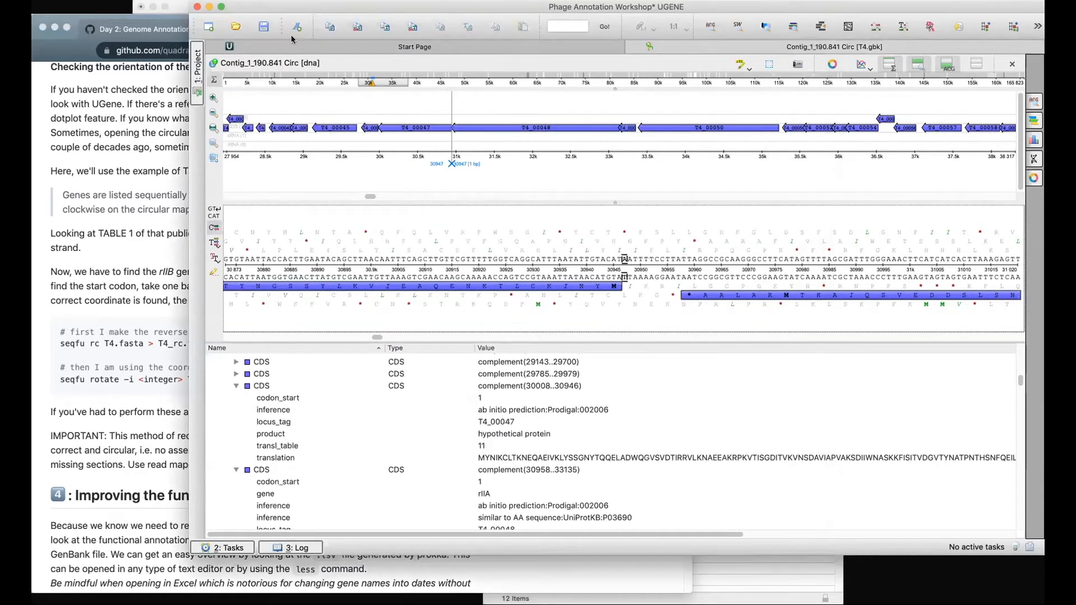
pyautogui.click(235, 27)
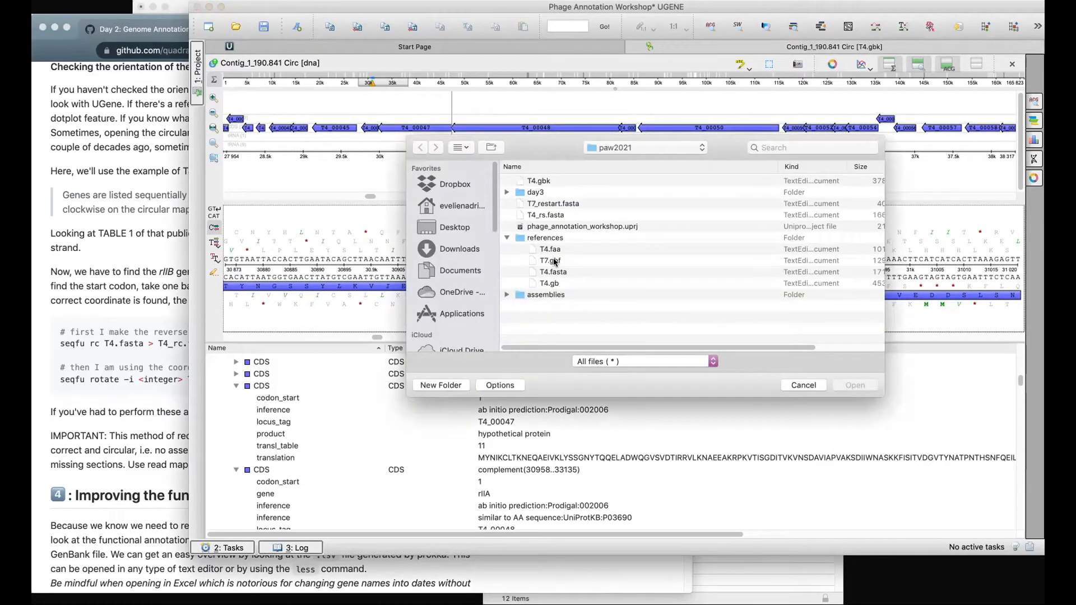
pyautogui.click(557, 283)
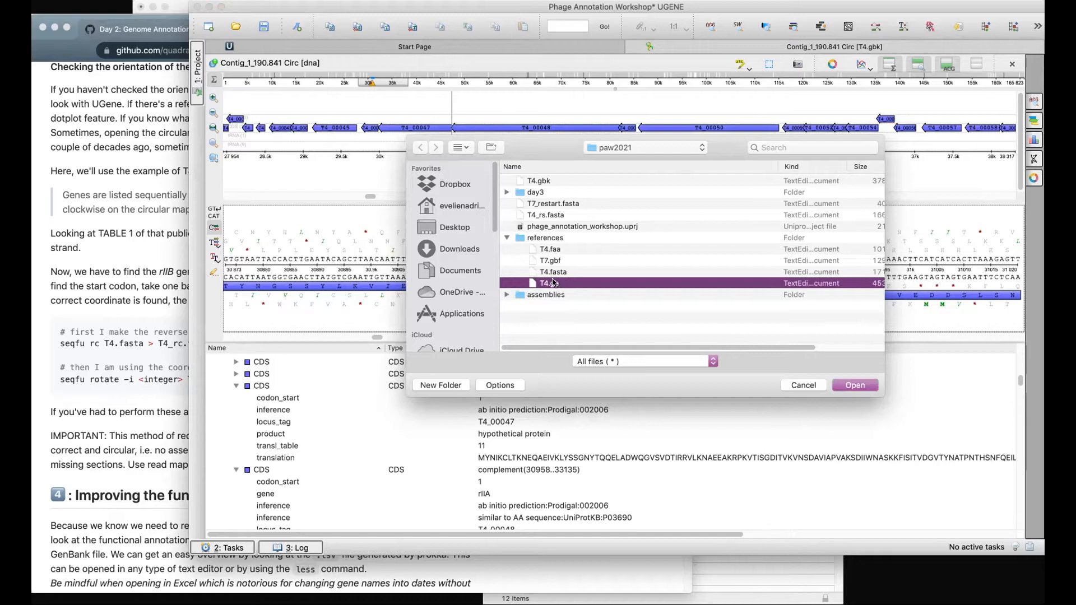
pyautogui.click(856, 385)
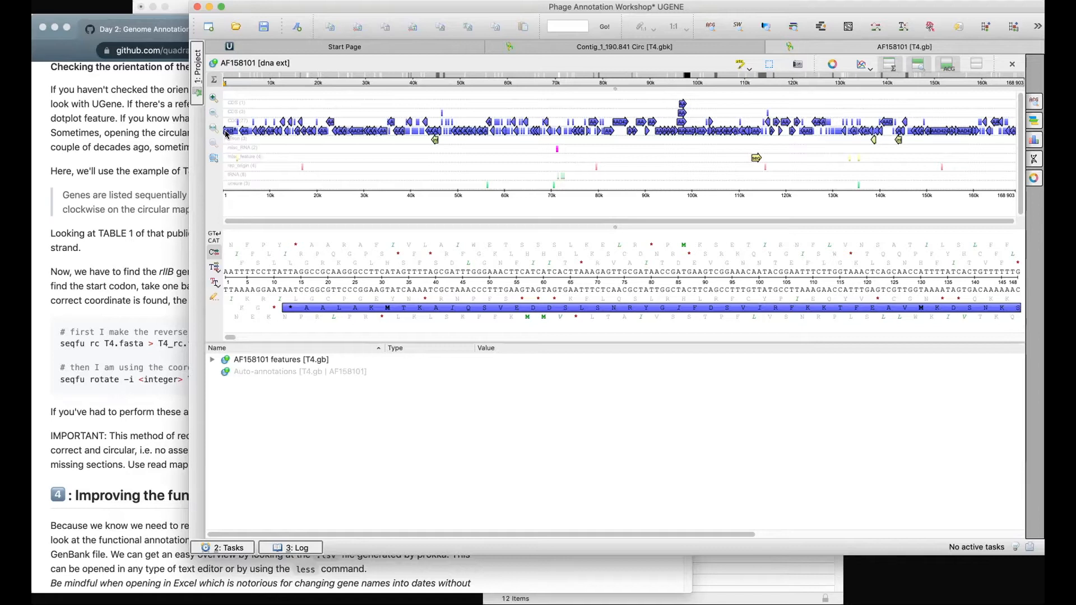
# Examine the first CDS's qualifiers in the reference, and highlight "the first base 5' of rIIB" in the browser wiki.
pyautogui.click(227, 132)
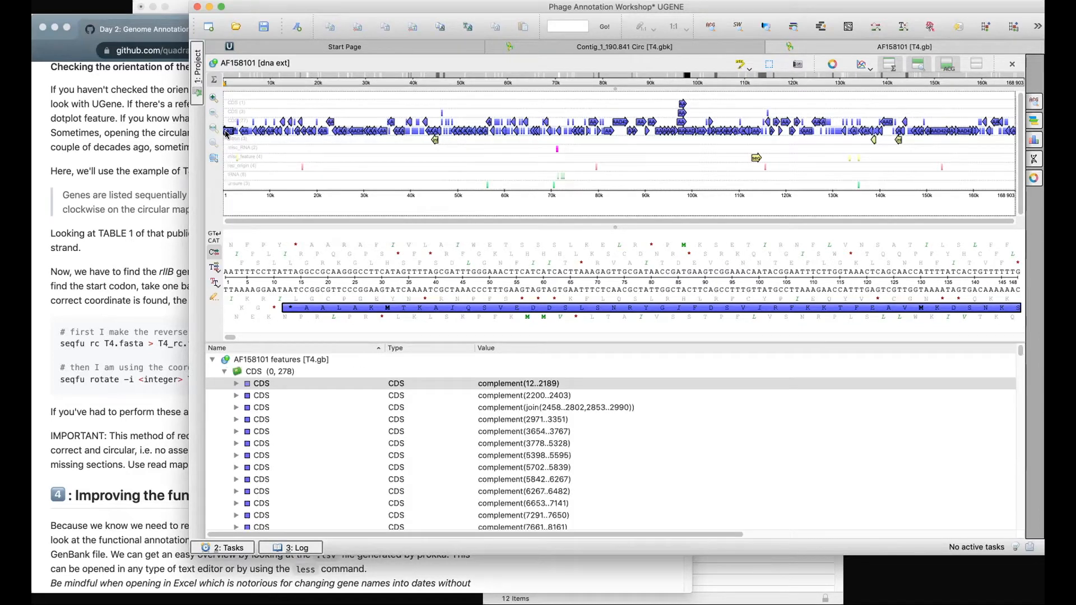
pyautogui.click(235, 384)
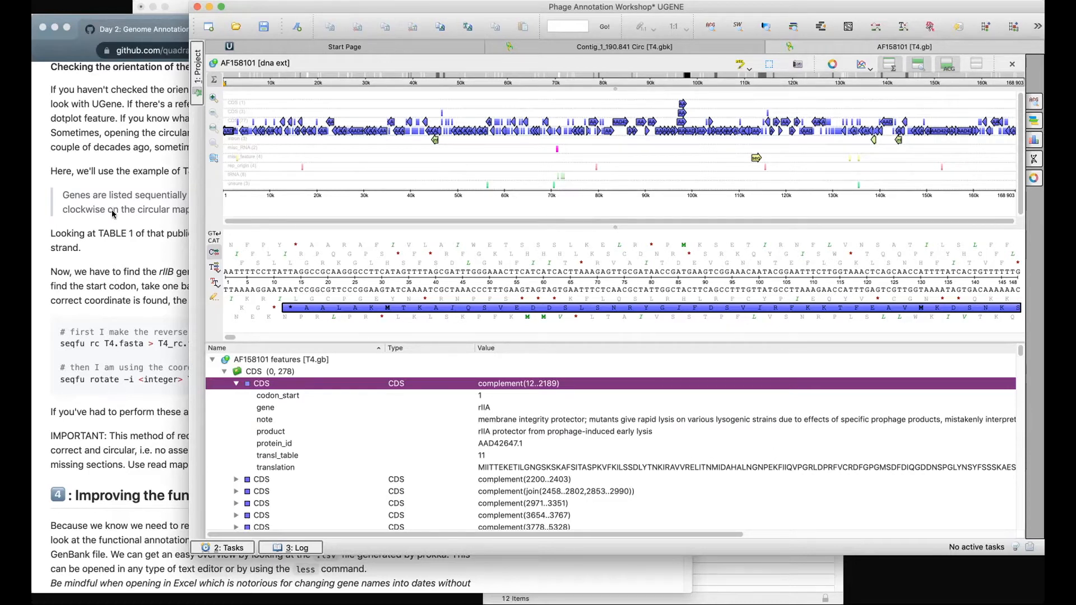
pyautogui.click(119, 241)
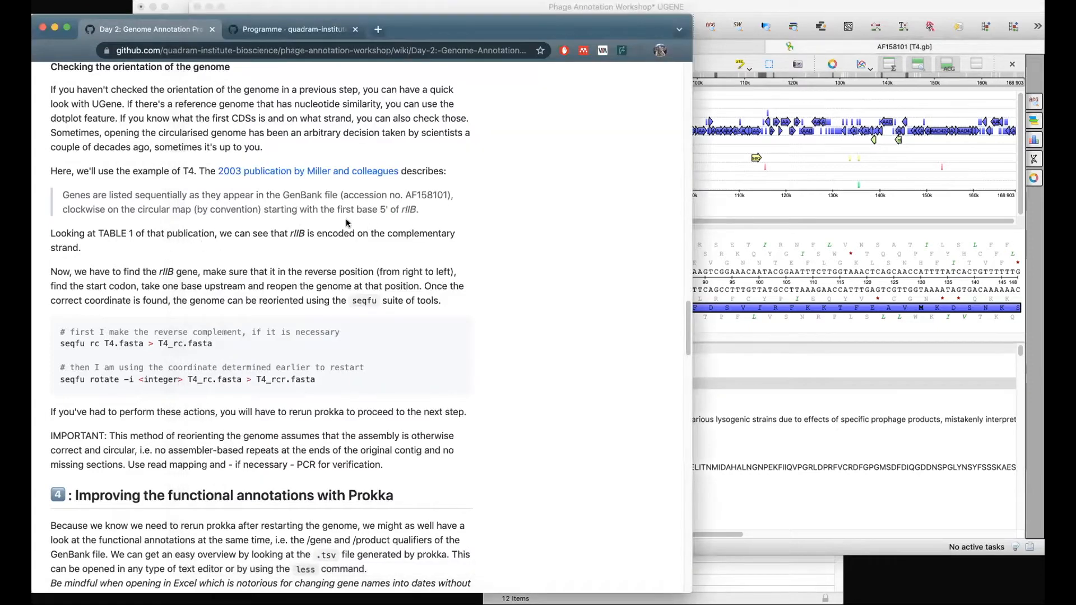
pyautogui.moveTo(320, 209); pyautogui.dragTo(416, 206)
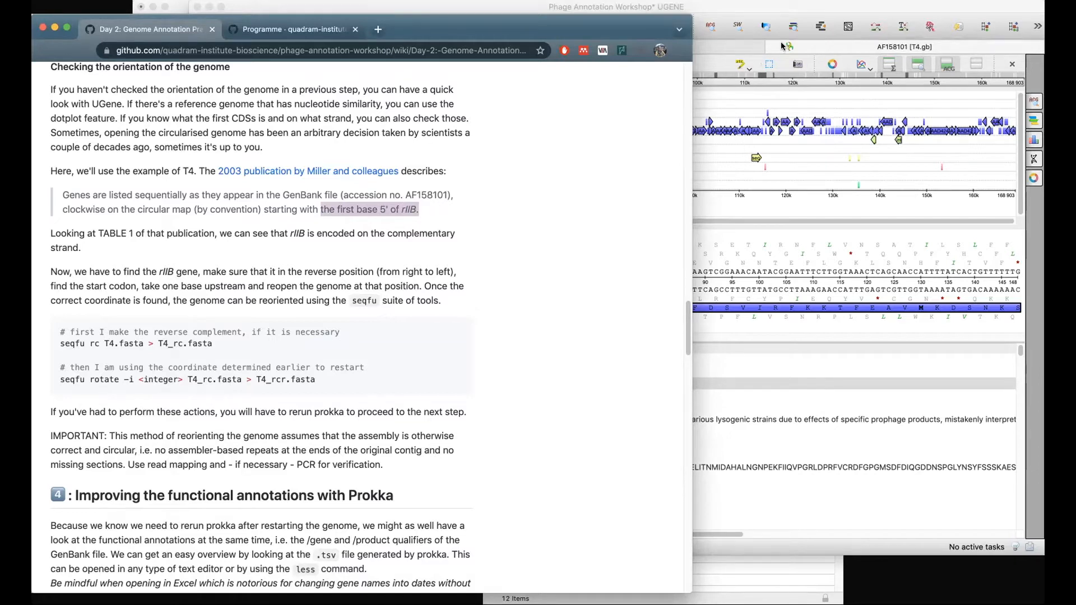
# Return to the T4.gbk contig in UGENE and inspect CDSs T4_00048 and T4_00047 around the restart point.
pyautogui.click(821, 7)
pyautogui.click(684, 47)
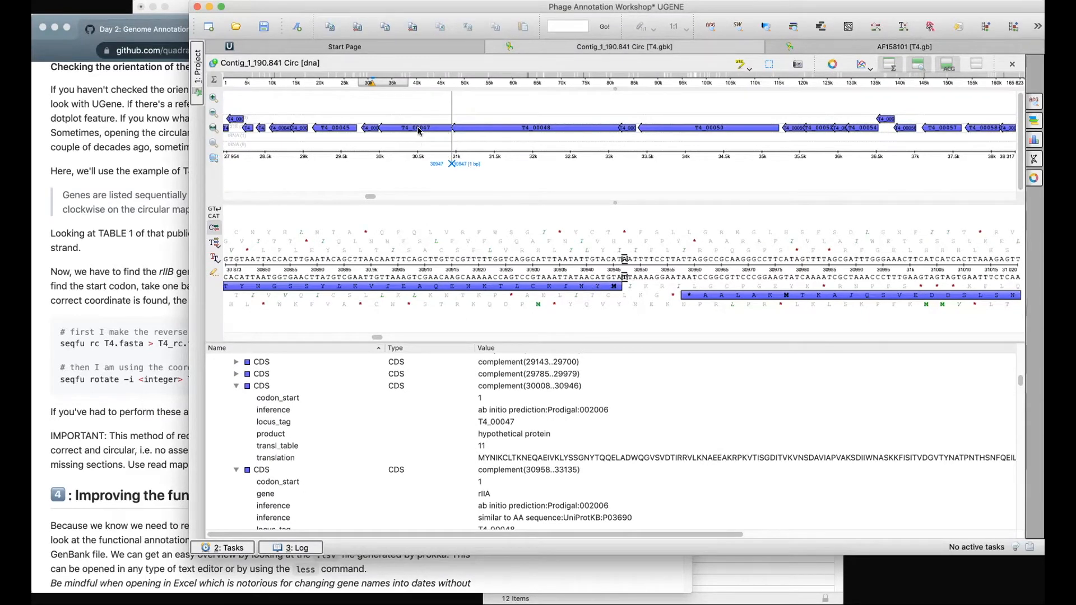
pyautogui.click(479, 128)
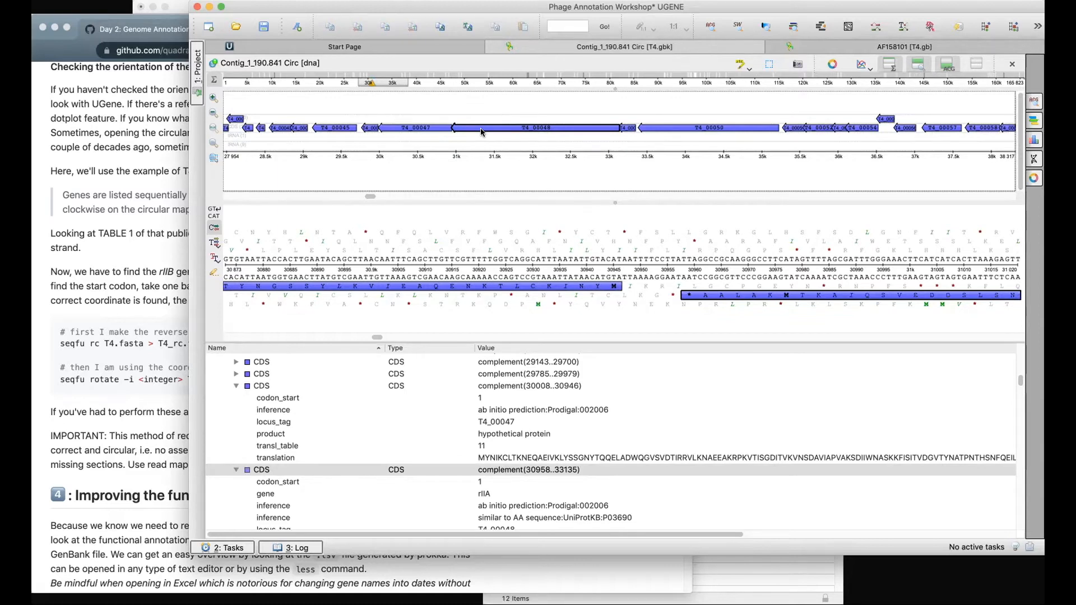
pyautogui.click(427, 129)
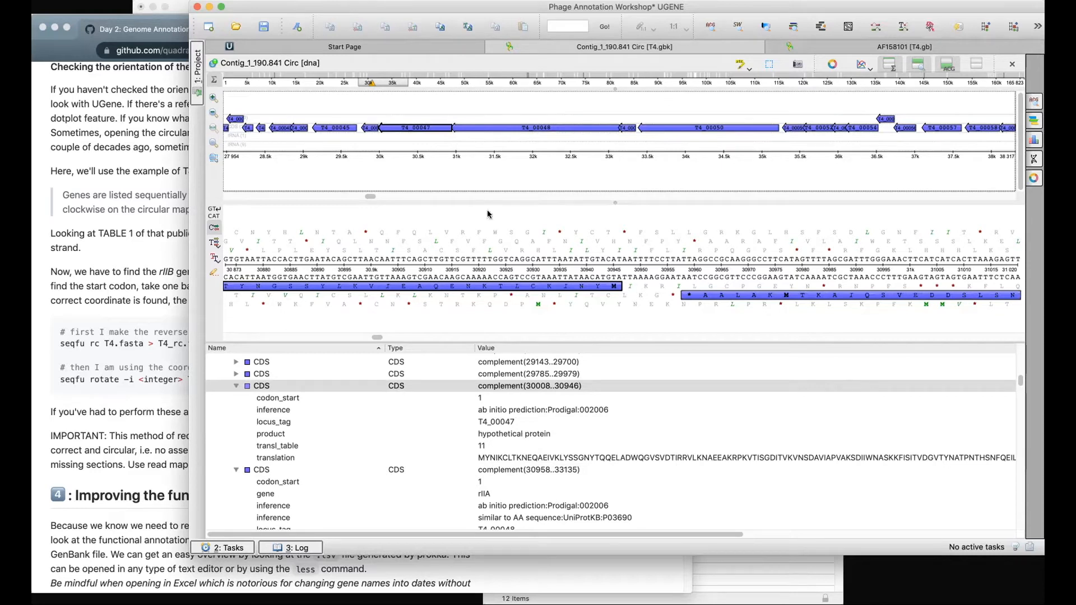
# Examine the bases at and just beyond the start codon of CDS T4_00047, and the neighbouring rIIA CDS T4_00048.
pyautogui.click(550, 287)
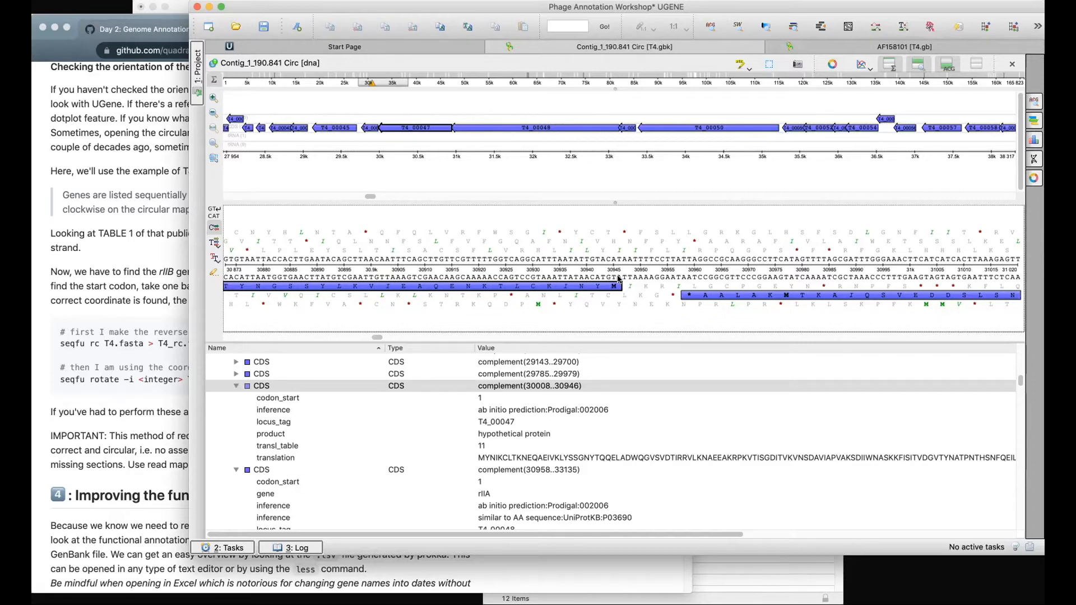
pyautogui.click(424, 127)
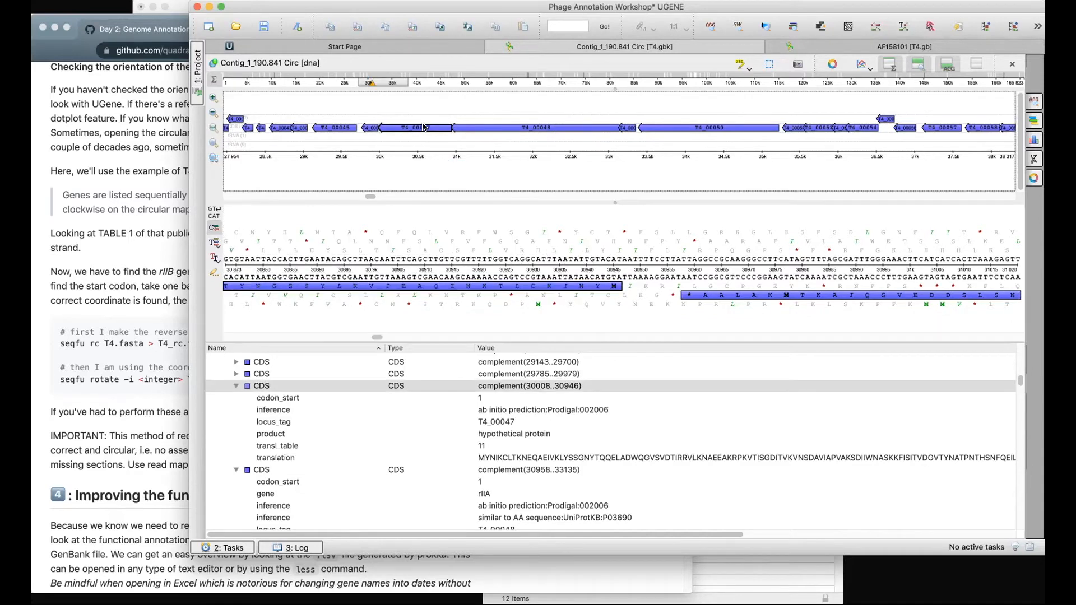
pyautogui.doubleClick(424, 128)
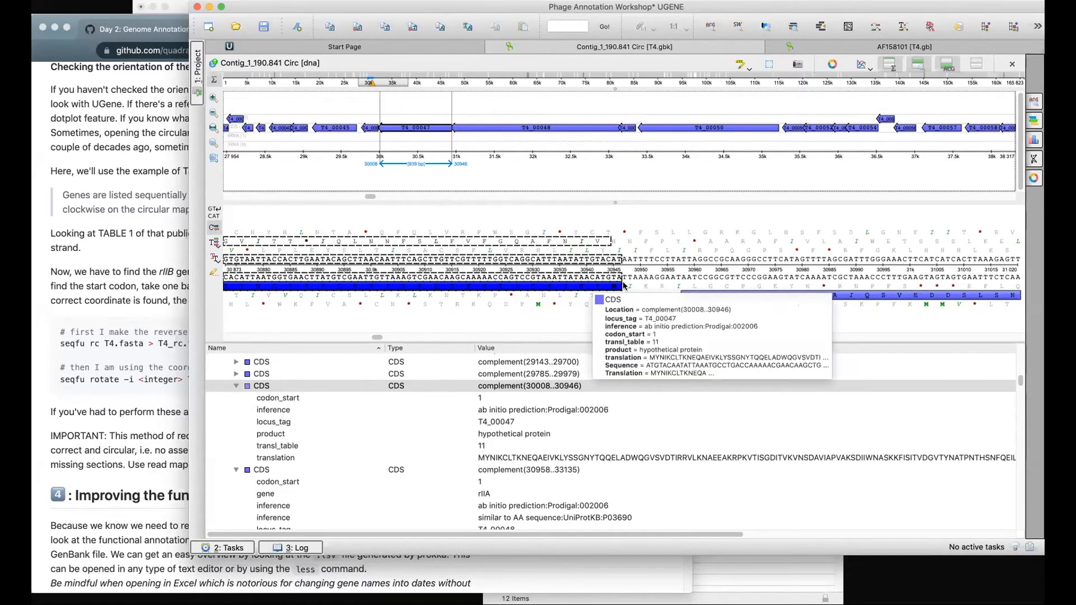
pyautogui.click(626, 277)
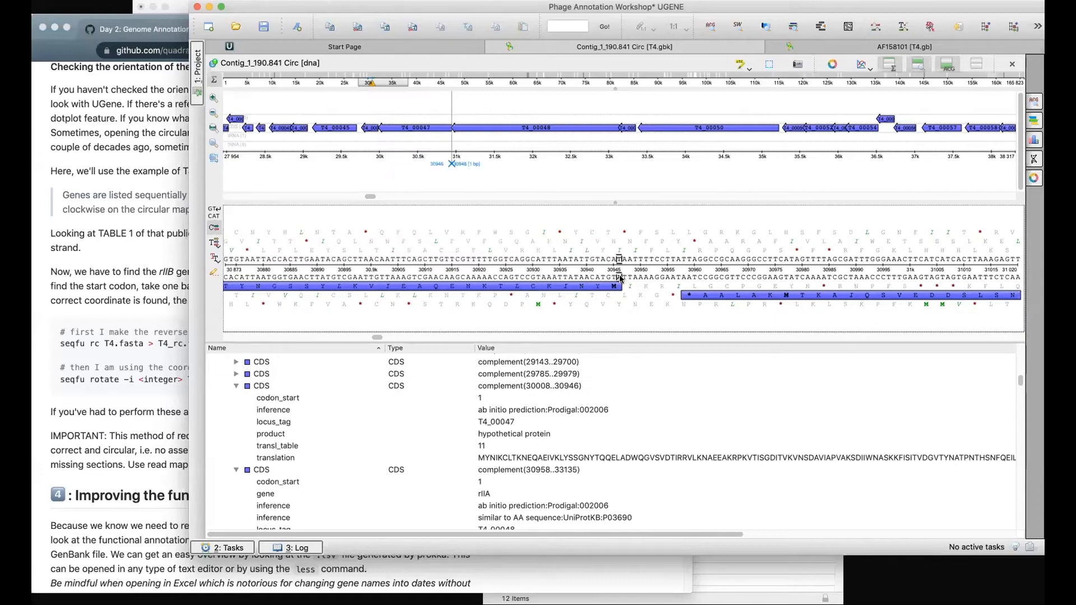
pyautogui.click(626, 277)
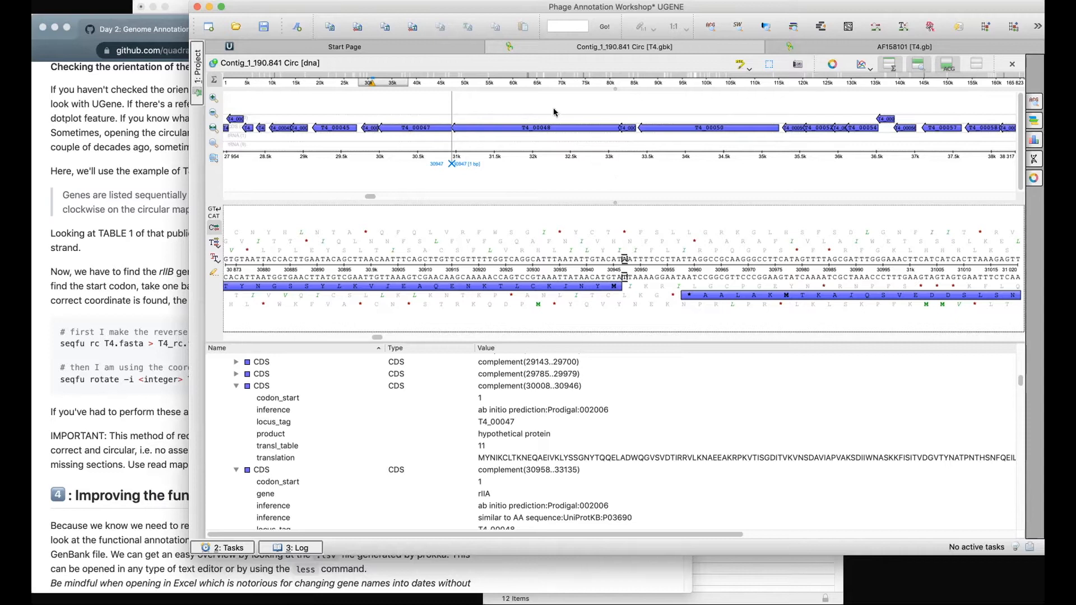
pyautogui.moveTo(516, 131)
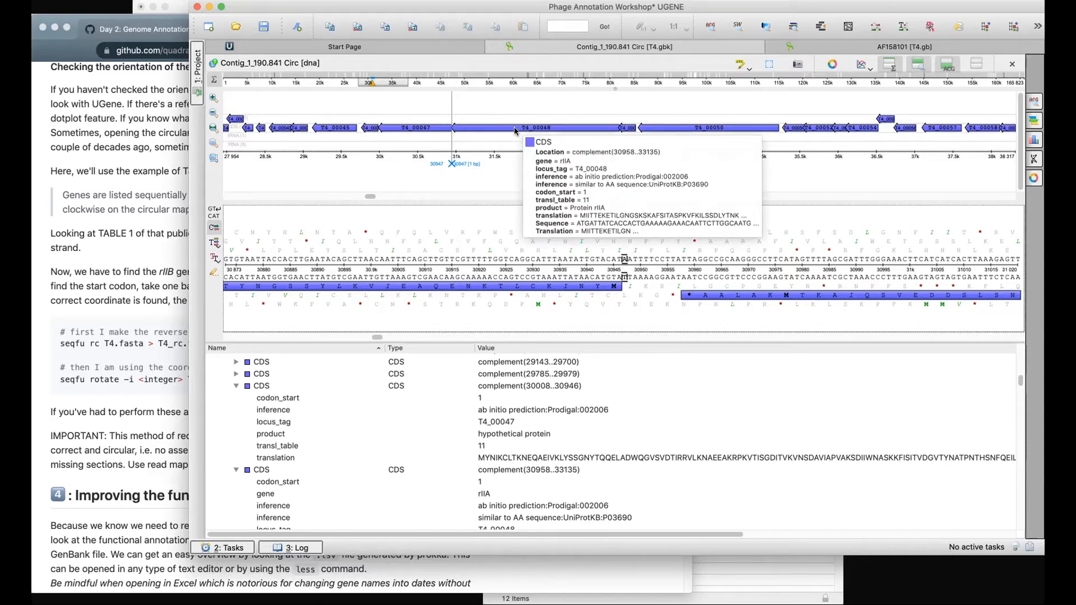
pyautogui.click(514, 129)
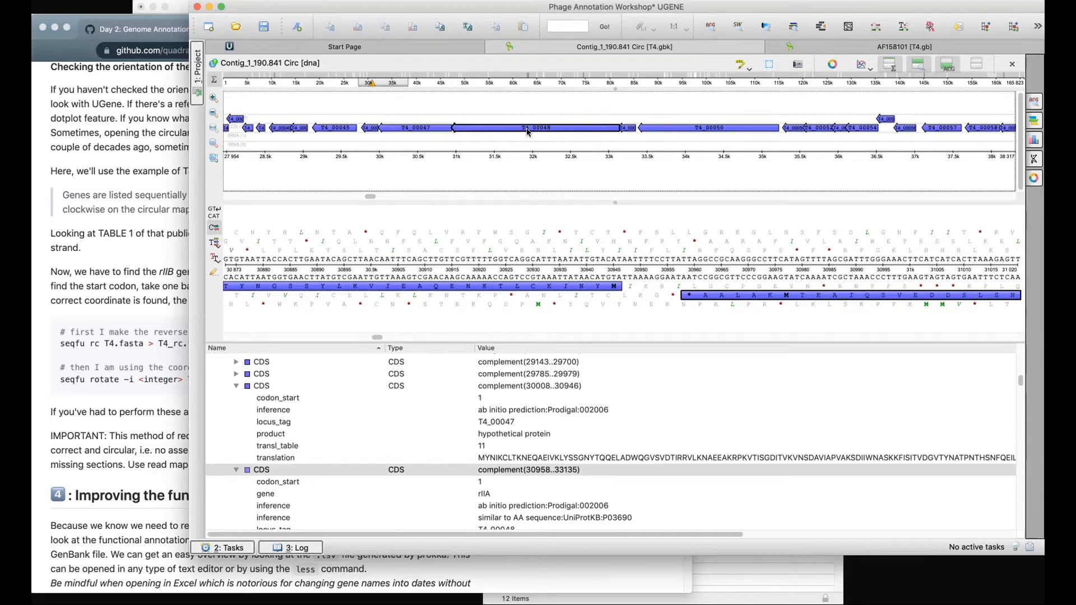
pyautogui.moveTo(527, 132)
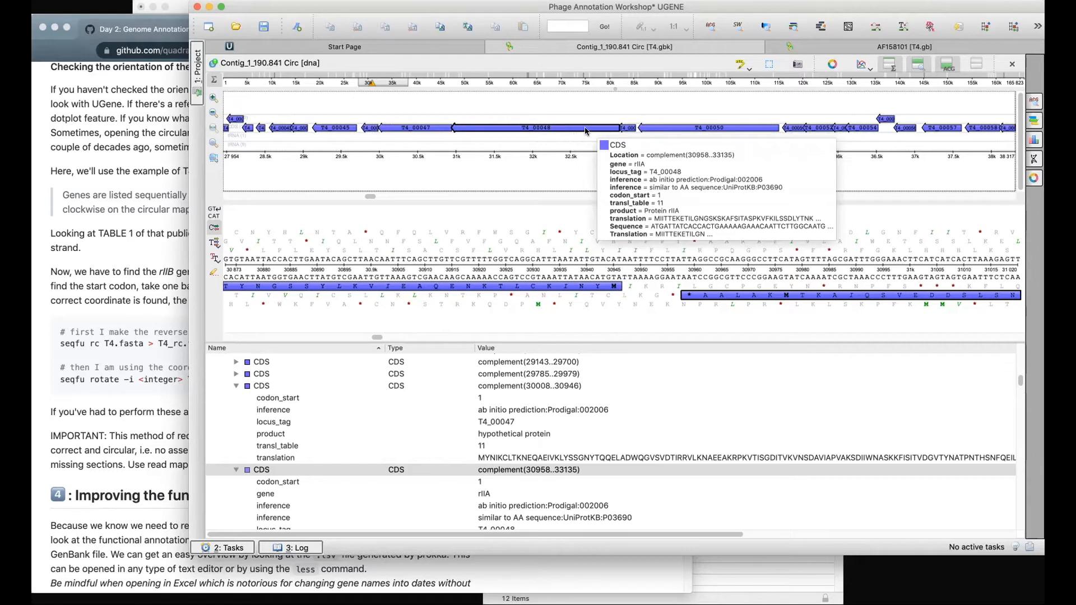
pyautogui.click(527, 177)
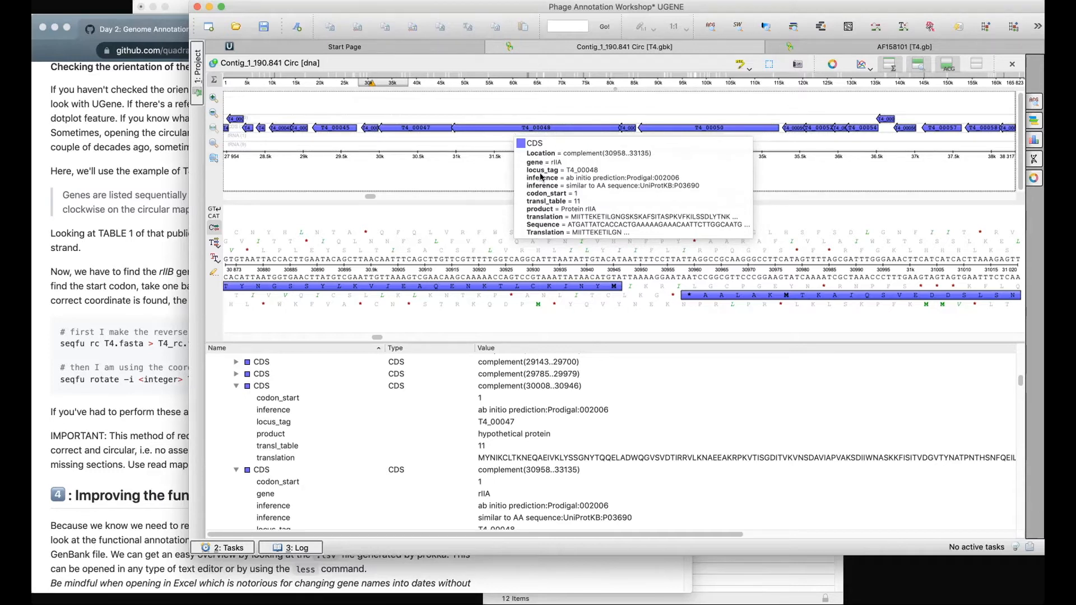
pyautogui.click(623, 277)
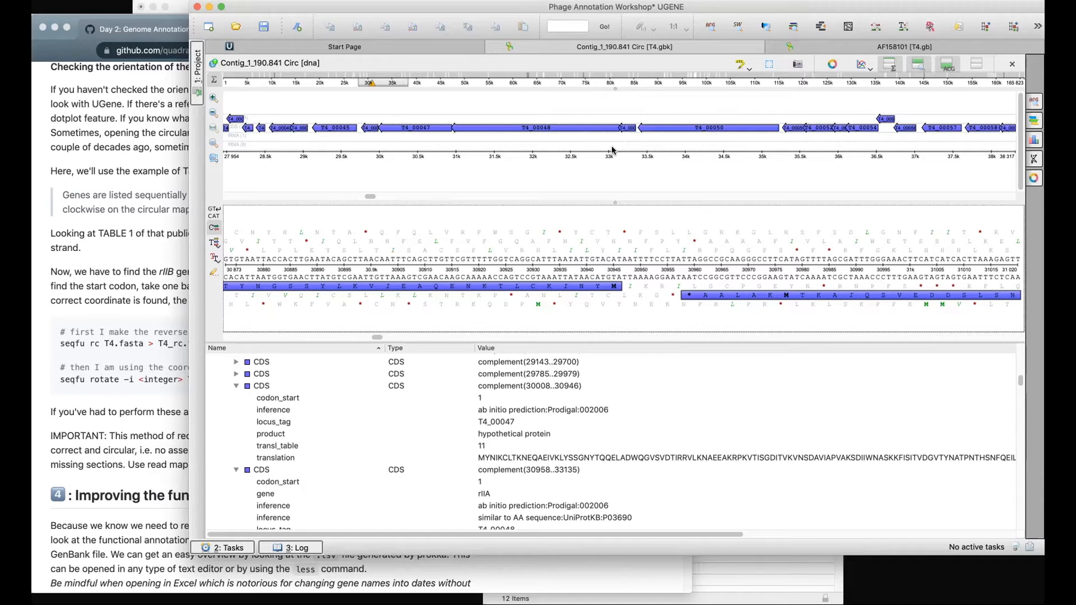
# Switch to the terminal, recall the earlier prokka command for T4, and change its output directory to prokka_T4_restart.
pyautogui.click(119, 146)
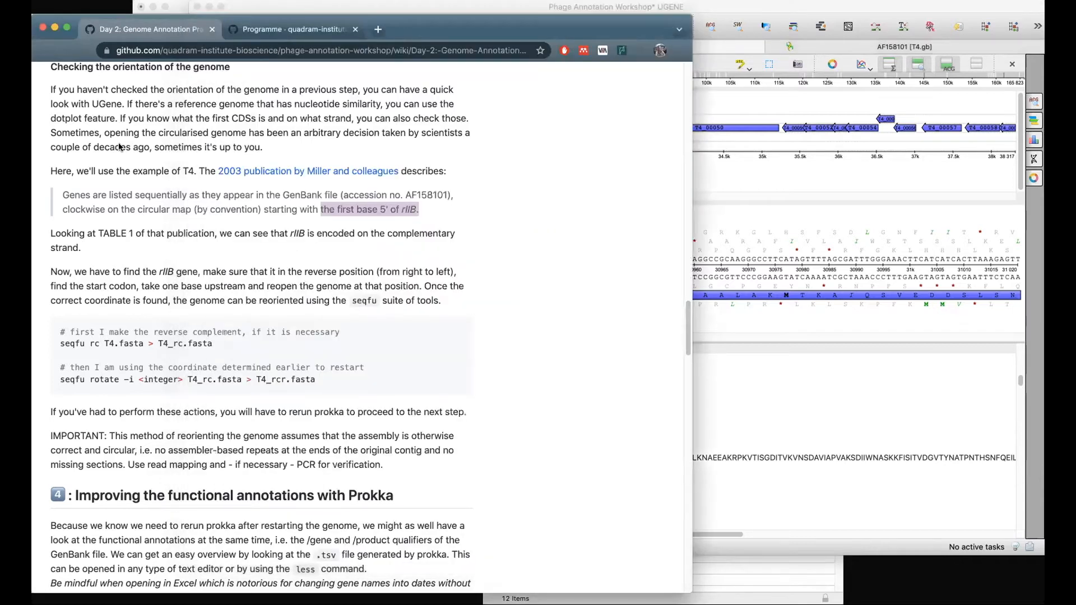
pyautogui.click(180, 7)
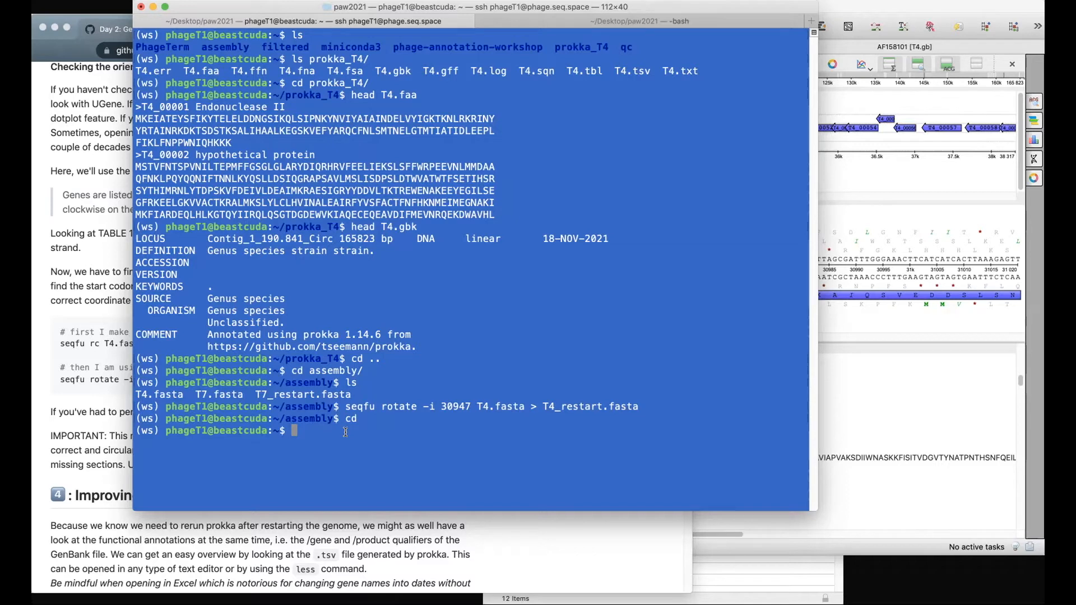
pyautogui.write('cd')
pyautogui.press('Up')
pyautogui.press('Up')
pyautogui.press('Up')
pyautogui.press('Up')
pyautogui.press('Up')
pyautogui.press('Up')
pyautogui.press('Up')
pyautogui.press('Up')
pyautogui.press('Up')
pyautogui.press('Up')
pyautogui.press('Up')
pyautogui.press('Up')
pyautogui.press('Up')
pyautogui.press('Down')
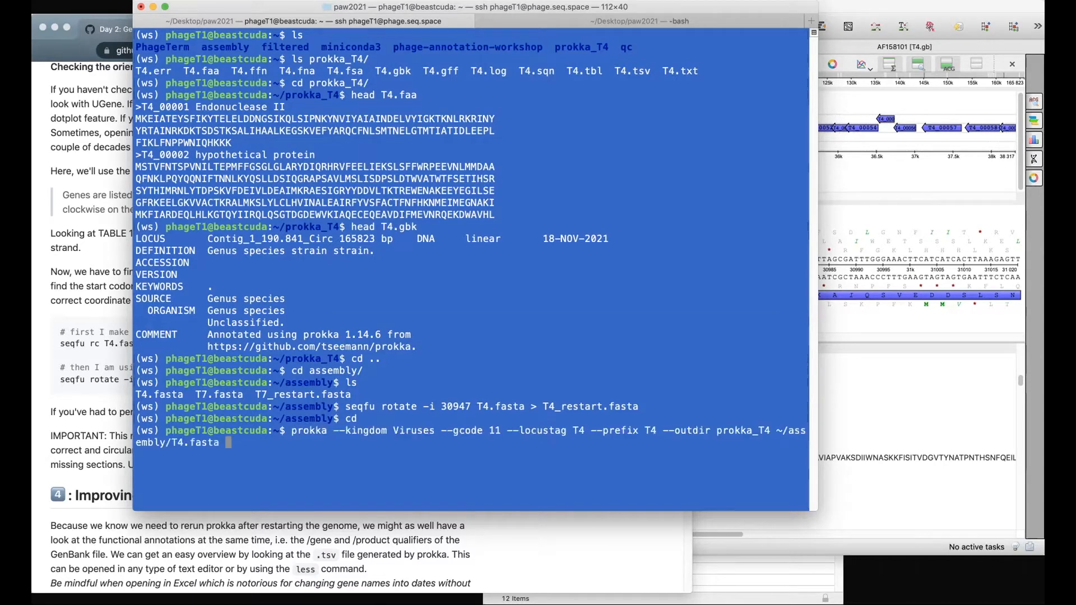
pyautogui.press('BackSpace')
pyautogui.press('Left')
pyautogui.press('Left')
pyautogui.press('Left')
pyautogui.press('Left')
pyautogui.press('Left')
pyautogui.press('Left')
pyautogui.press('Left')
pyautogui.press('Left')
pyautogui.press('Left')
pyautogui.press('Left')
pyautogui.press('Left')
pyautogui.press('Left')
pyautogui.press('Left')
pyautogui.press('Left')
pyautogui.press('Left')
pyautogui.press('Left')
pyautogui.press('Left')
pyautogui.press('Left')
pyautogui.press('Left')
pyautogui.press('Left')
pyautogui.write('_restart')
# Change the prokka command's input file to ~/assembly/T4_restart.fasta and run it.
pyautogui.press('Right')
pyautogui.press('Right')
pyautogui.press('Right')
pyautogui.press('Right')
pyautogui.press('Right')
pyautogui.press('Right')
pyautogui.press('Right')
pyautogui.press('Right')
pyautogui.press('Right')
pyautogui.press('Right')
pyautogui.press('Right')
pyautogui.press('Right')
pyautogui.press('Right')
pyautogui.press('Right')
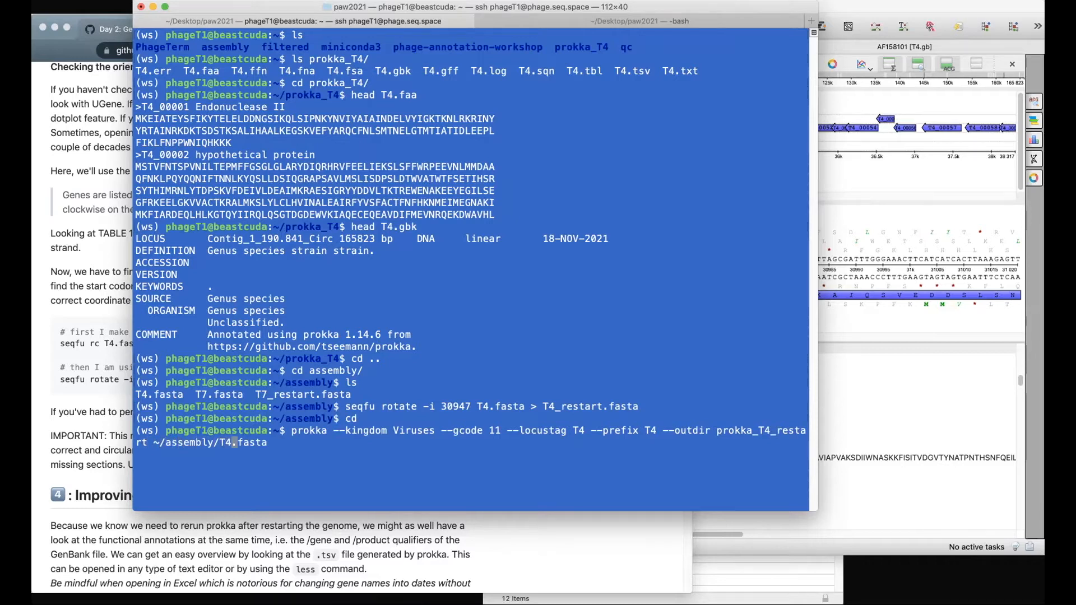
pyautogui.write('_restart')
pyautogui.press('Return')
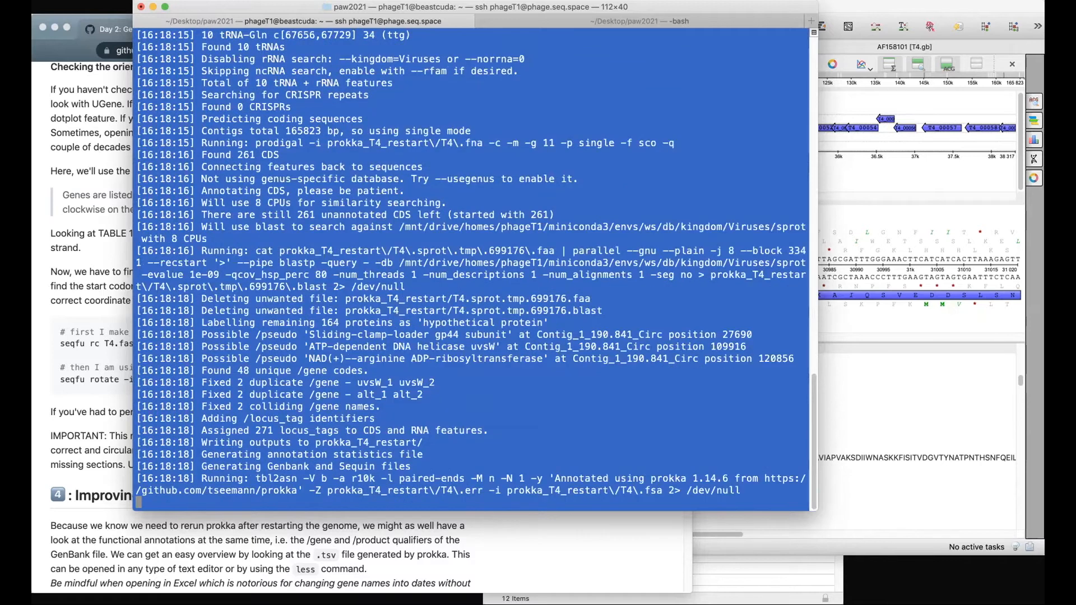
# List the home directory and the contents of the prokka_T4_restart directory.
pyautogui.write('ls')
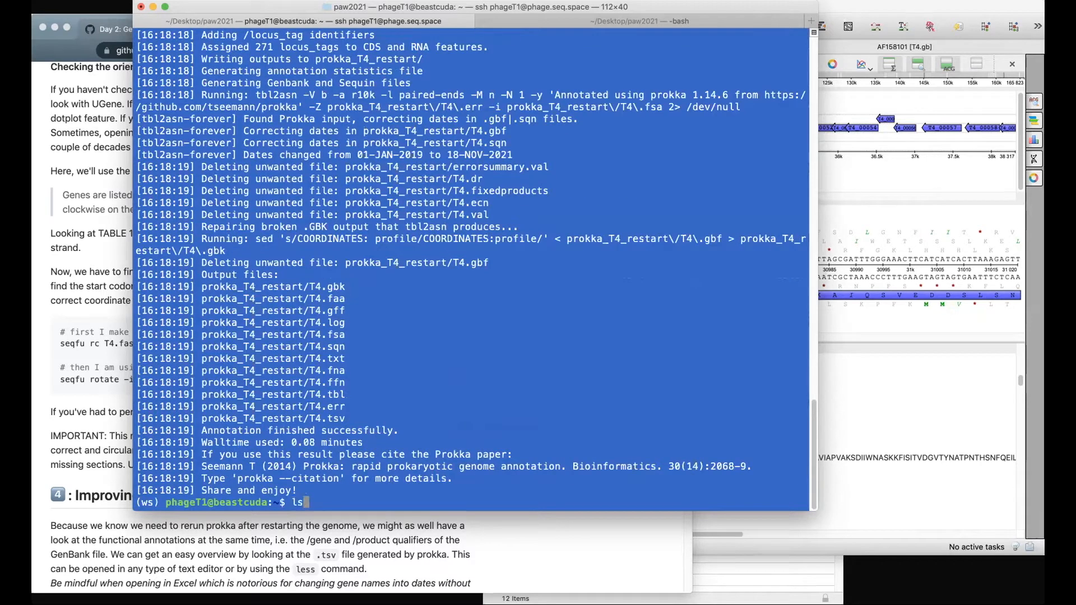
pyautogui.press('Return')
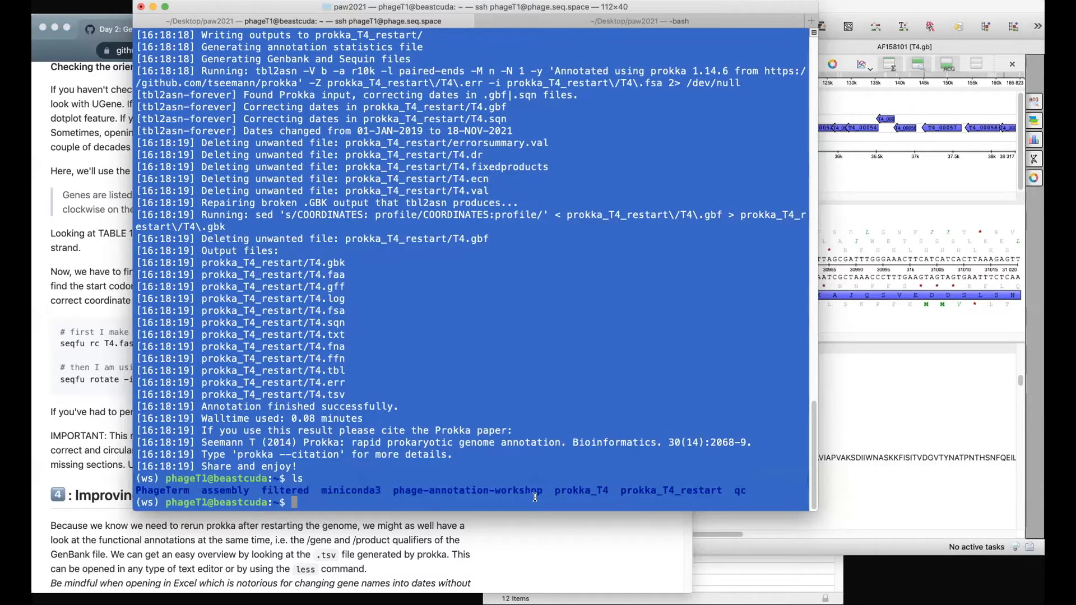
pyautogui.write('ls prokka_T4')
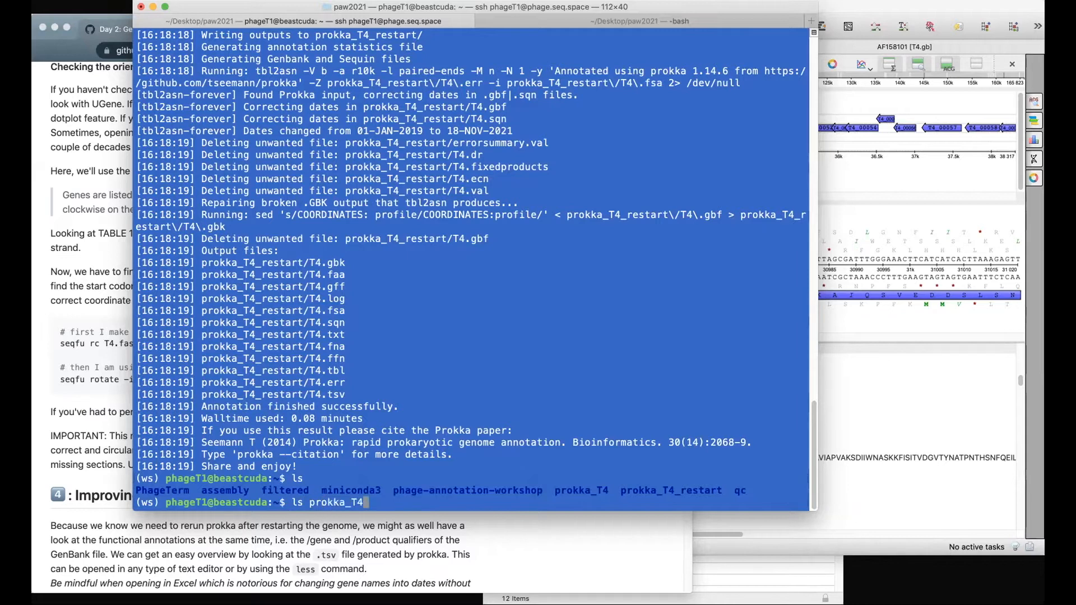
pyautogui.write('_restart/')
pyautogui.press('Return')
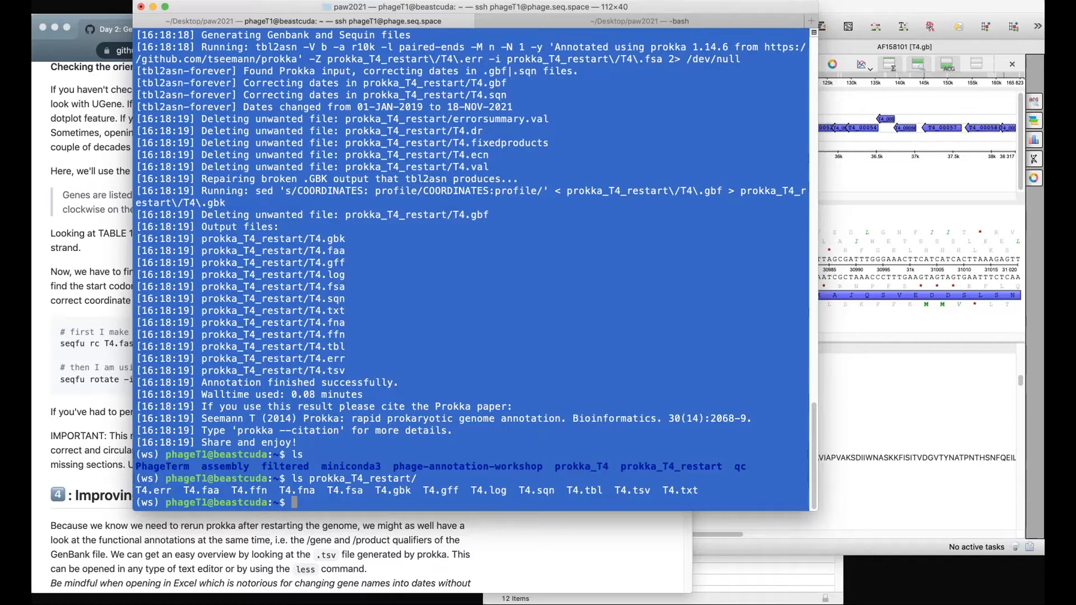
# Close the T4.gbk contig view in UGENE, and open the prokka_T4_restart folder in the refreshed SFTP file browser.
pyautogui.click(865, 8)
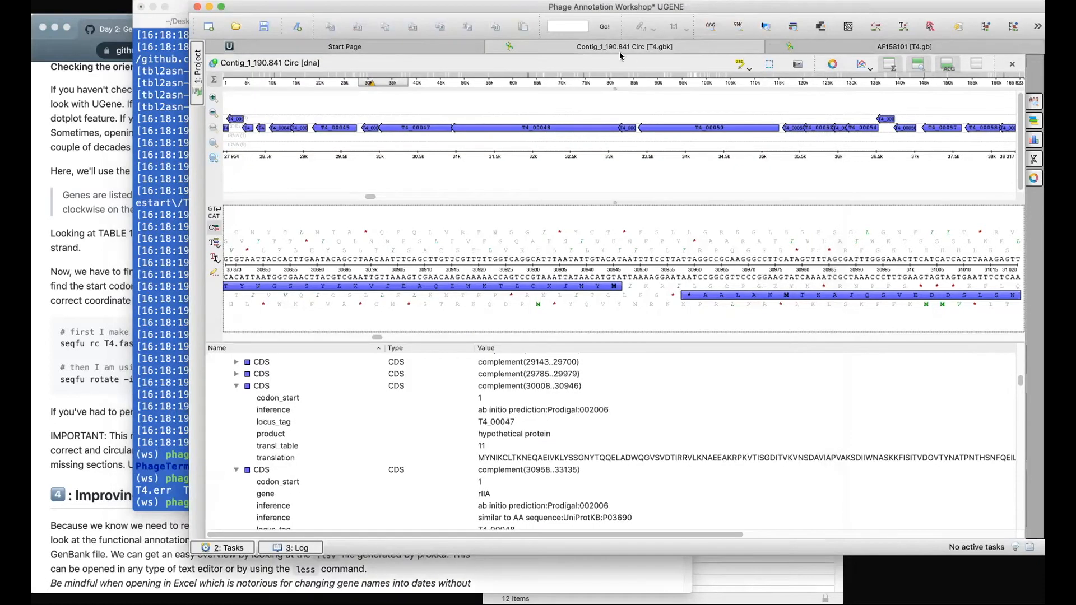
pyautogui.click(491, 47)
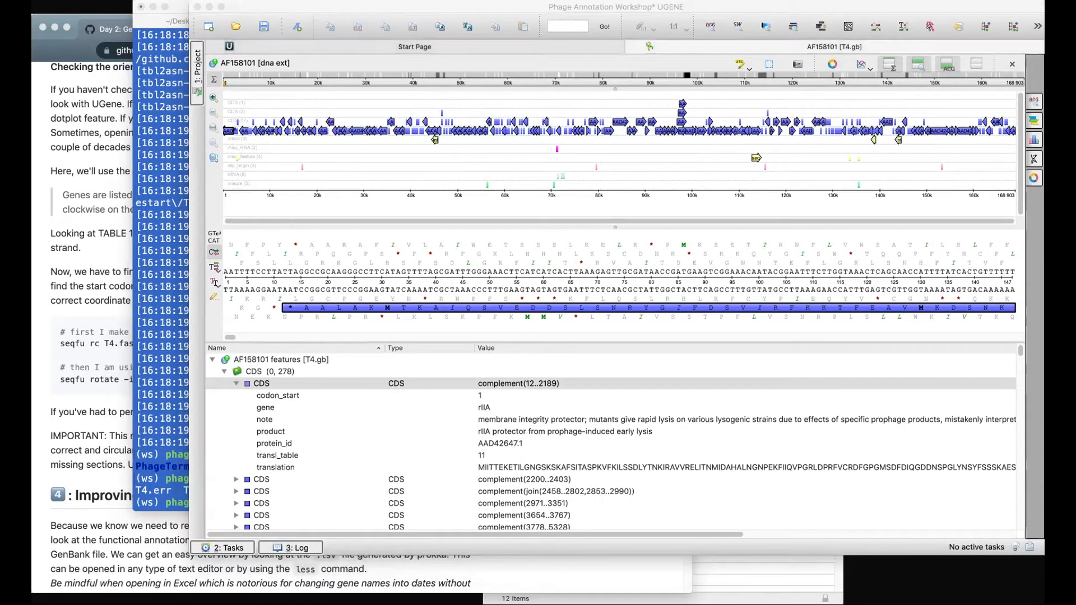
pyautogui.click(803, 574)
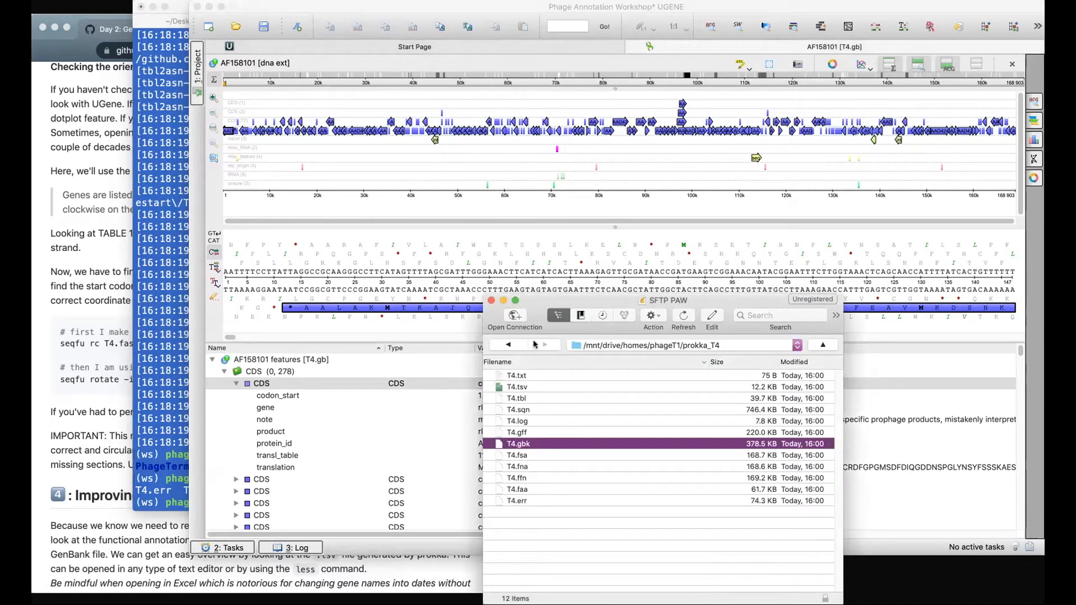
pyautogui.click(690, 348)
pyautogui.click(639, 363)
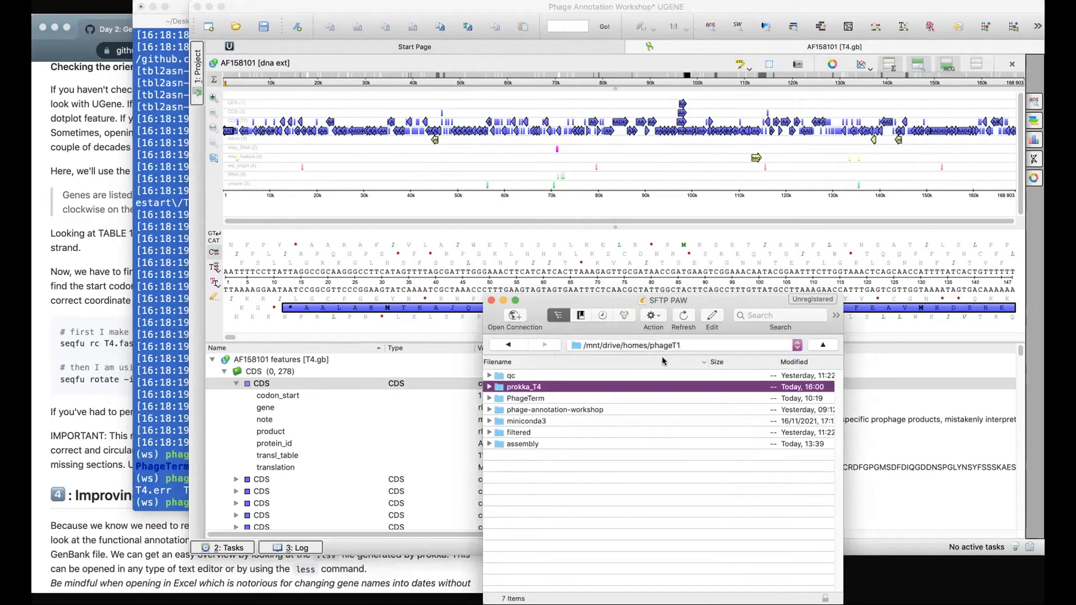
pyautogui.click(683, 317)
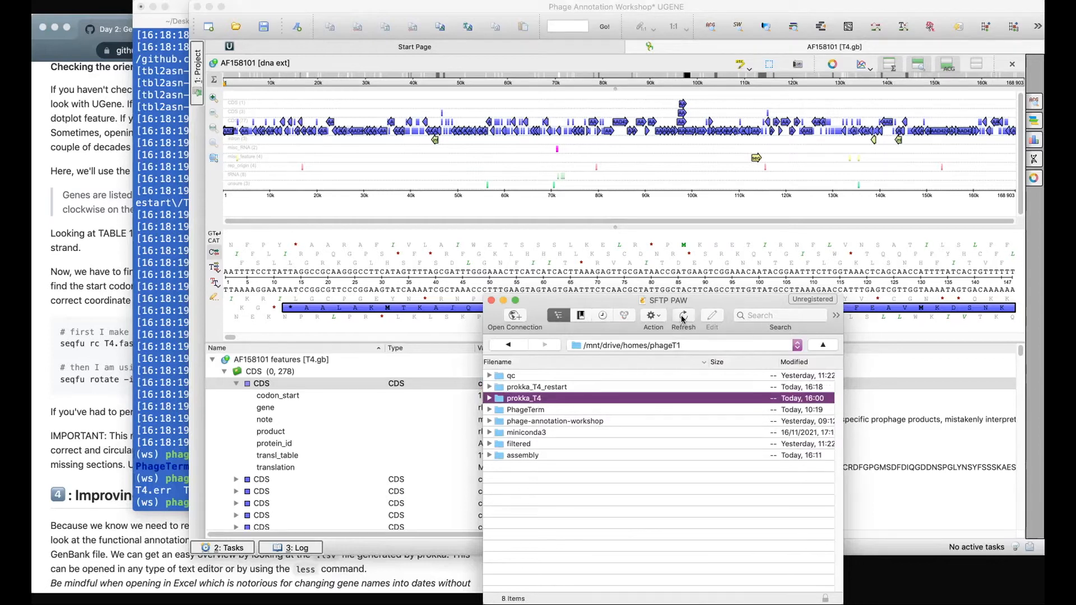
pyautogui.doubleClick(527, 389)
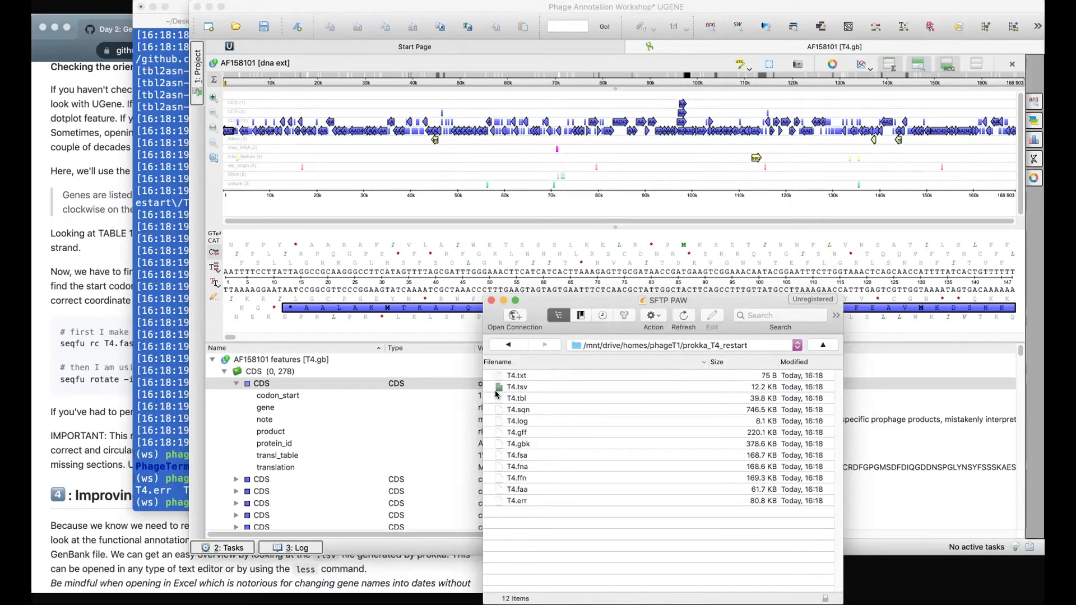
# Load T4.gbk from the prokka_T4_restart folder into UGENE, accepting the reload of the modified document.
pyautogui.click(513, 444)
pyautogui.moveTo(510, 444); pyautogui.dragTo(400, 472)
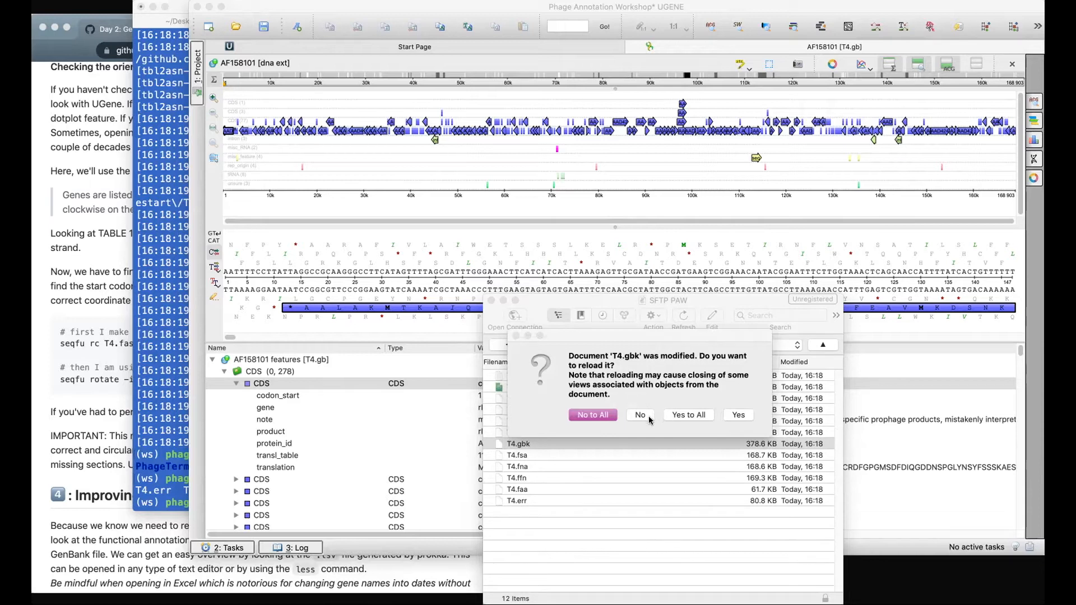
pyautogui.click(739, 415)
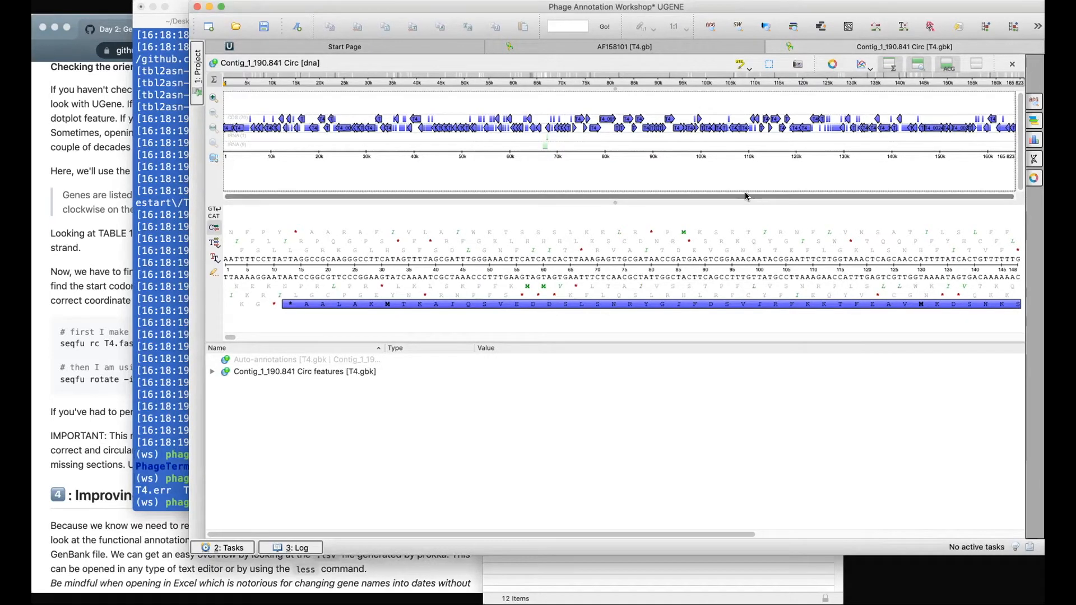
# Examine the qualifiers of the first CDS, complement(12..2189), in the restarted T4.gbk contig.
pyautogui.click(226, 129)
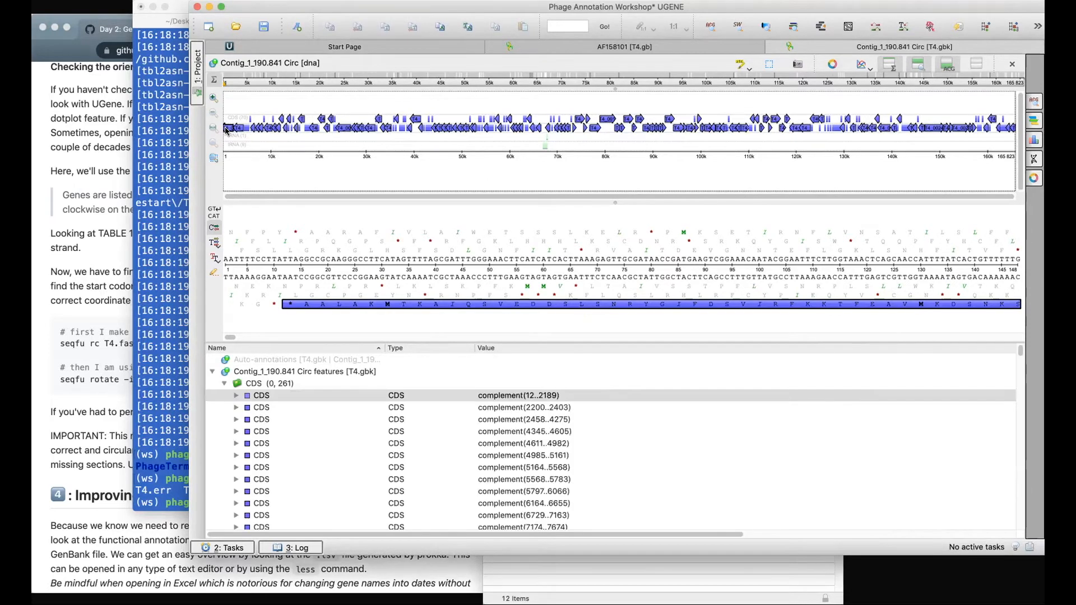
pyautogui.click(234, 395)
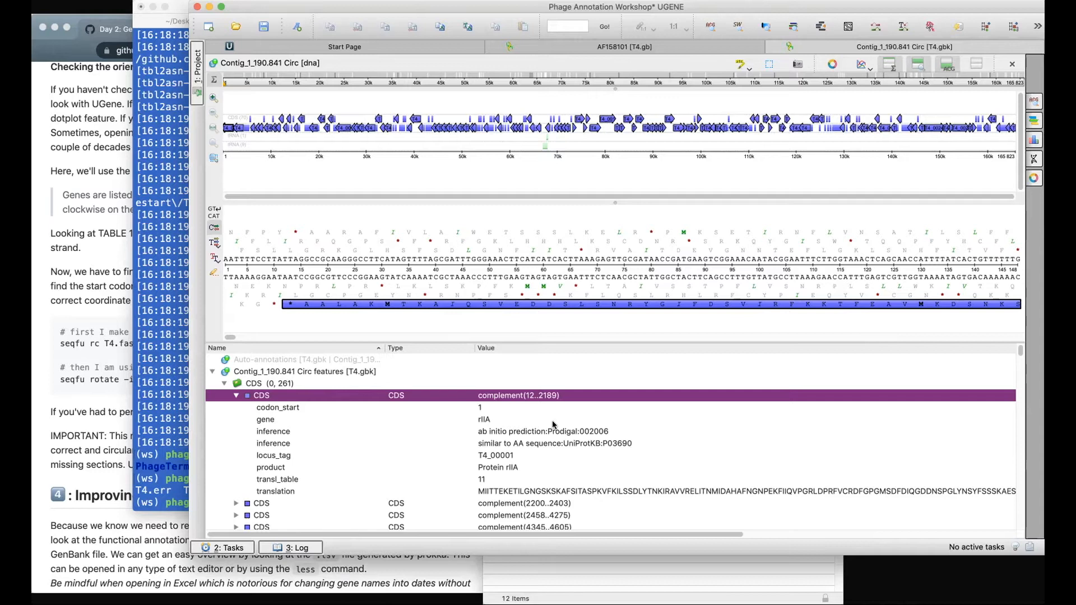
pyautogui.click(491, 189)
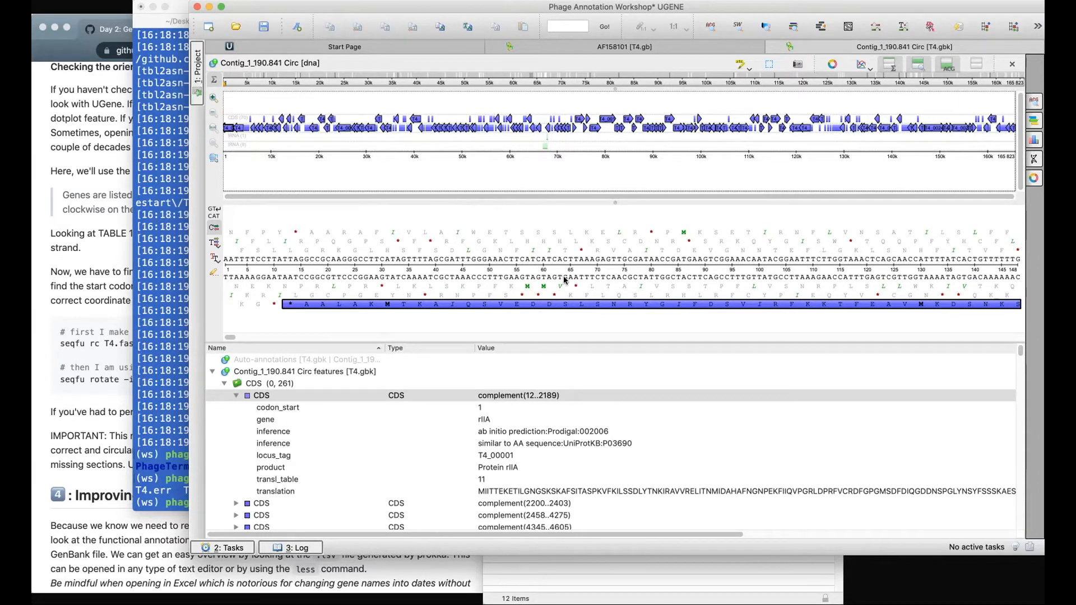
# Read the "Improving the functional annotations with Prokka" section of the browser wiki.
pyautogui.click(111, 147)
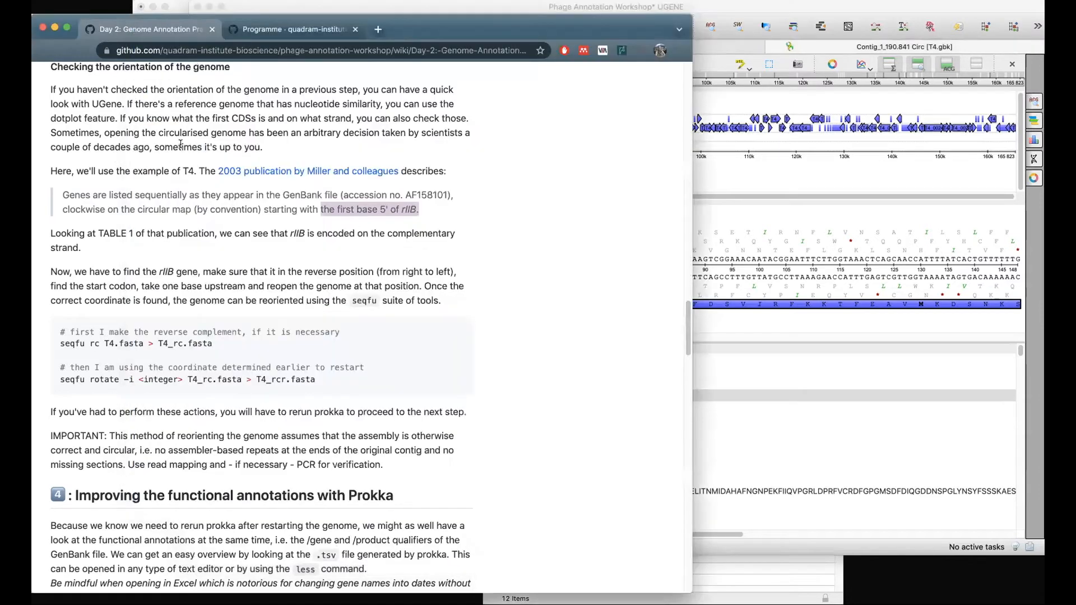
pyautogui.moveTo(687, 305); pyautogui.dragTo(688, 347)
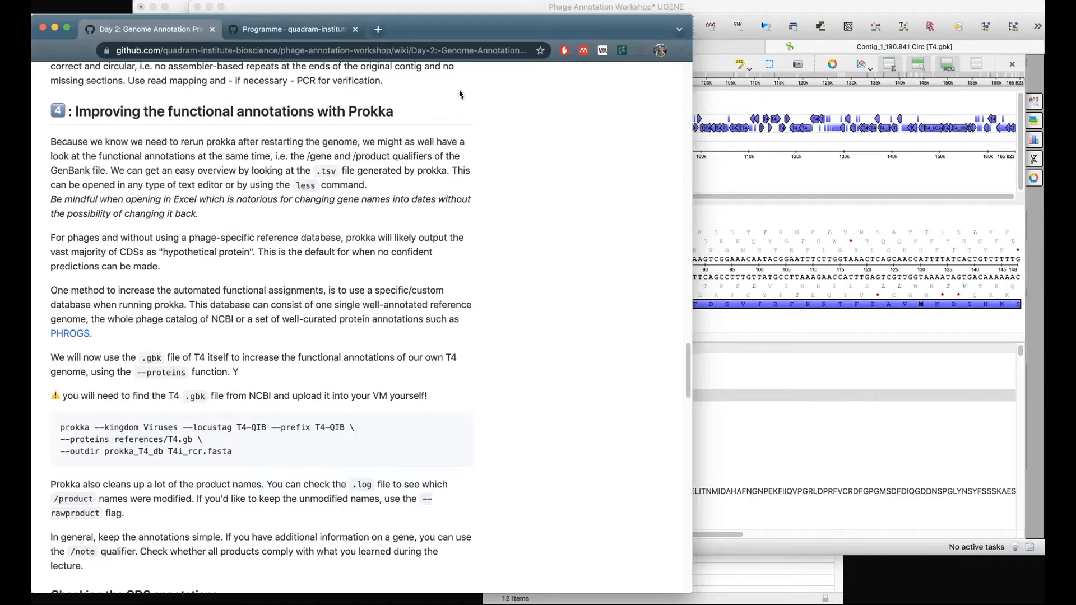
# Switch to the terminal, change into the prokka_T4_restart folder and list its files in long format.
pyautogui.click(181, 8)
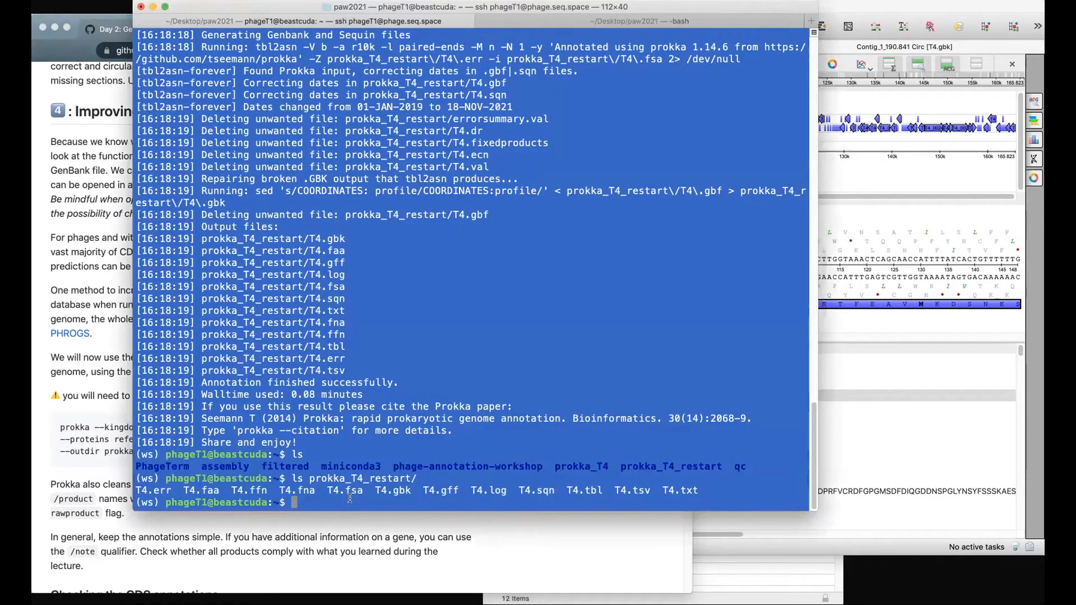
pyautogui.write('l')
pyautogui.press('BackSpace')
pyautogui.write('cd pr')
pyautogui.press('Tab')
pyautogui.write('_r')
pyautogui.press('Tab')
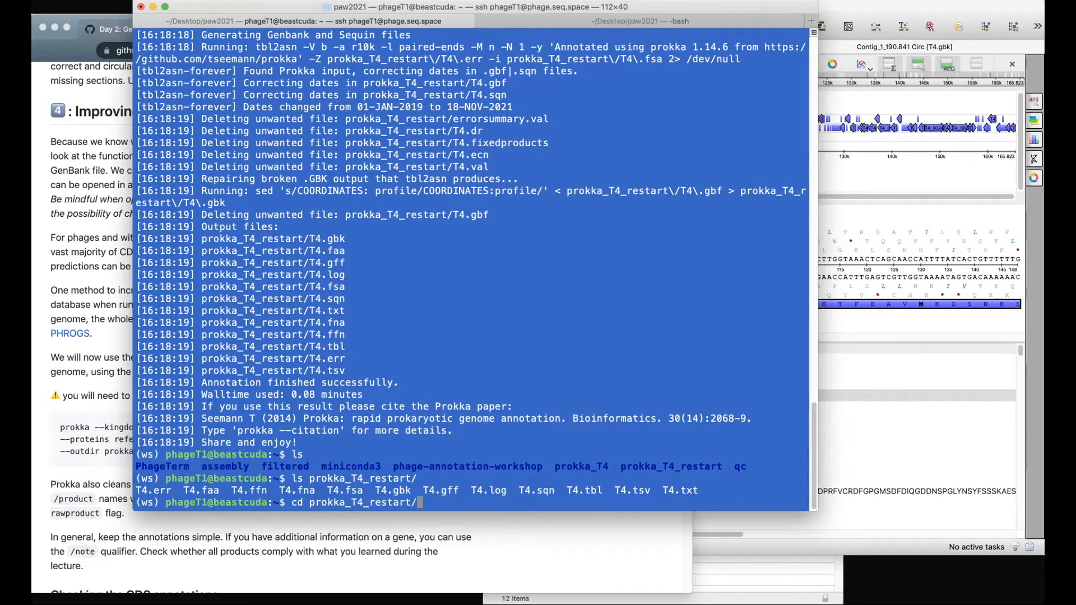
pyautogui.press('Return')
pyautogui.write('ls -l')
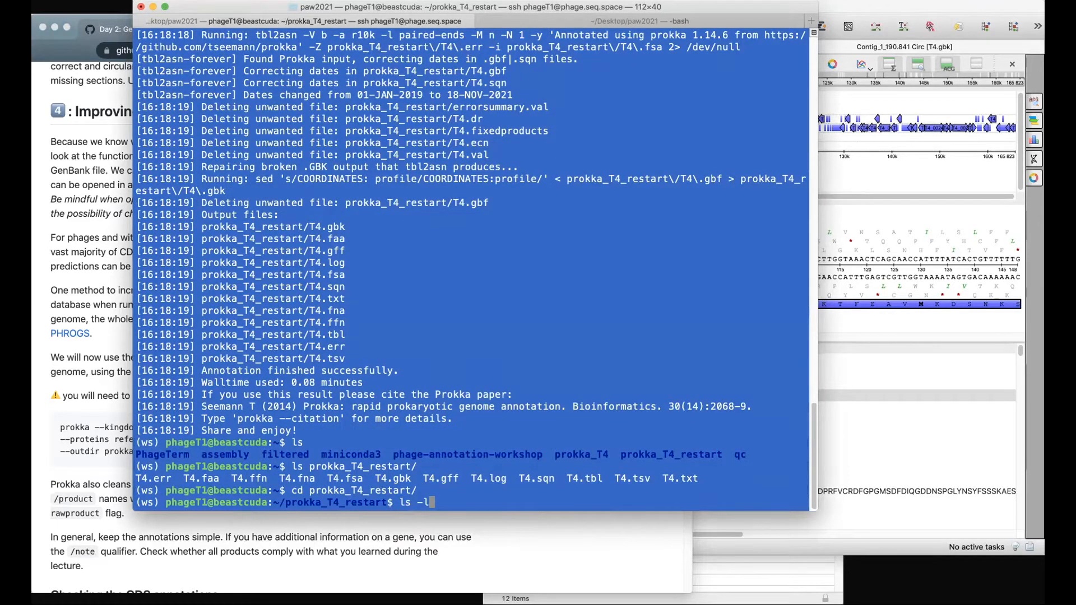
pyautogui.press('Return')
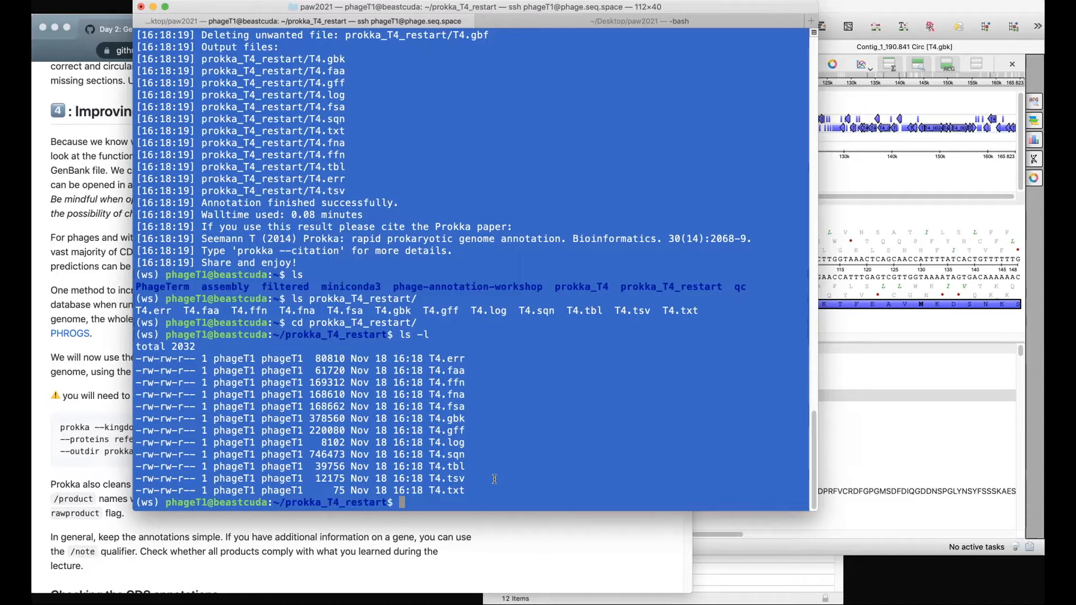
# Open T4.tsv with less and check the product and gene name of the first entry, T4_00001.
pyautogui.write('less T4.tsv')
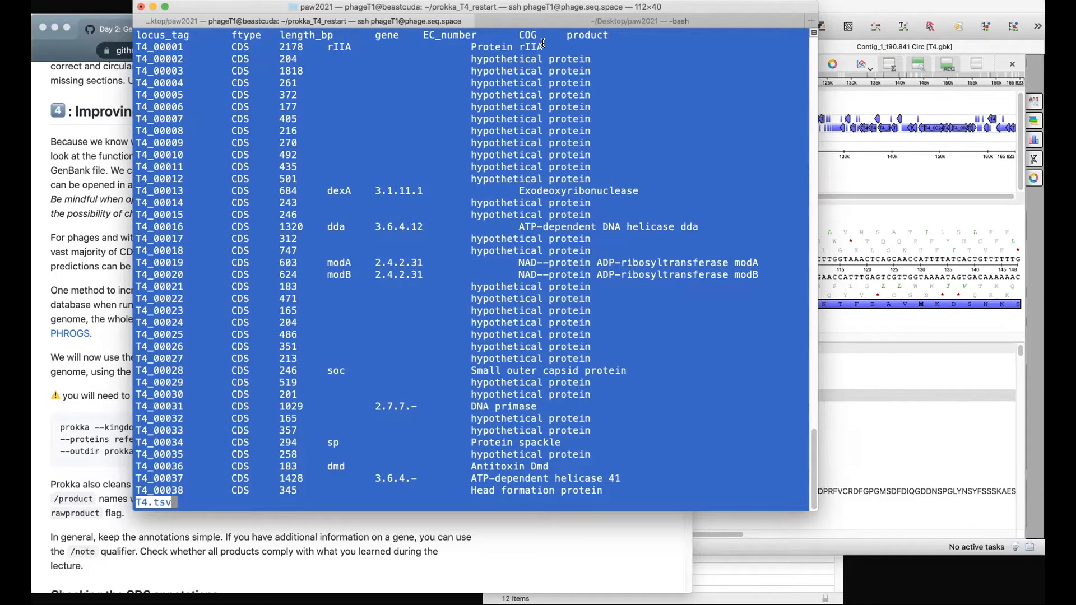
pyautogui.moveTo(544, 46); pyautogui.dragTo(470, 47)
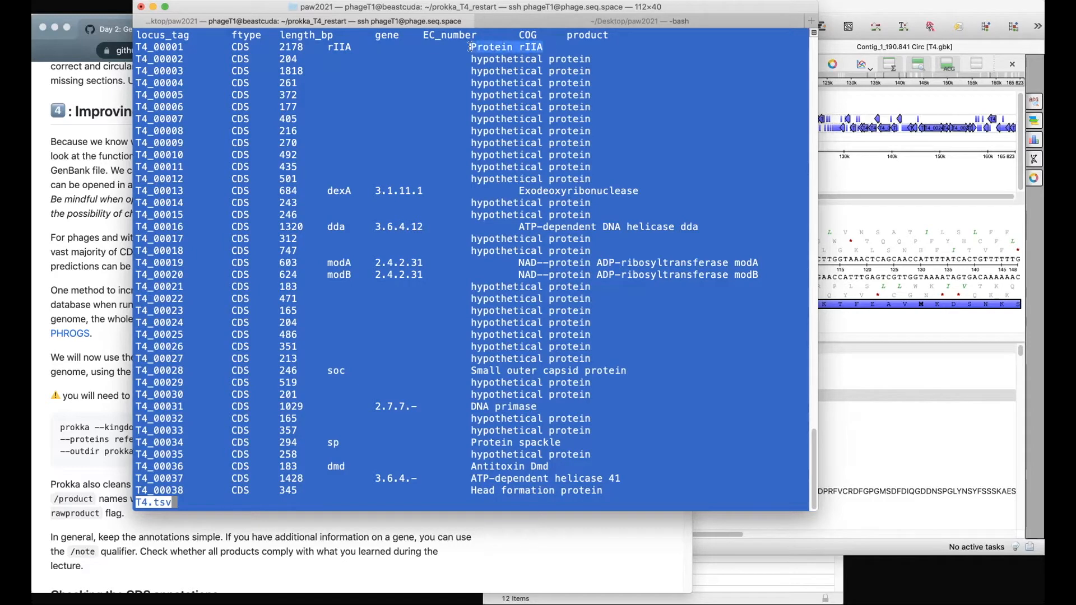
pyautogui.moveTo(353, 47); pyautogui.dragTo(327, 45)
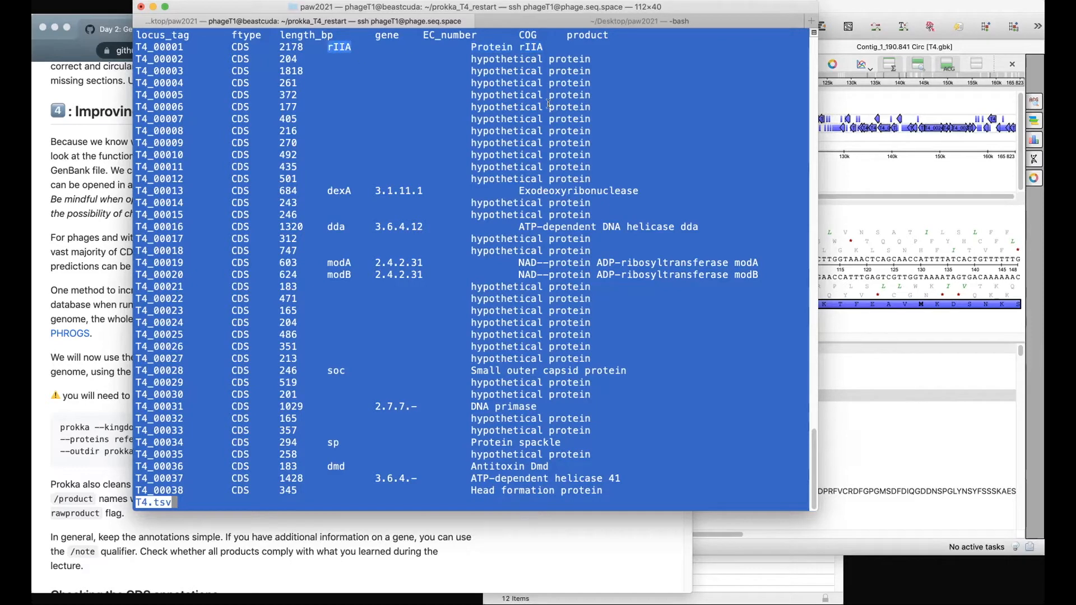
# Look through the gene and product annotations in the rest of T4.tsv, and close the file at its end.
pyautogui.scroll(-5, 541, 132)
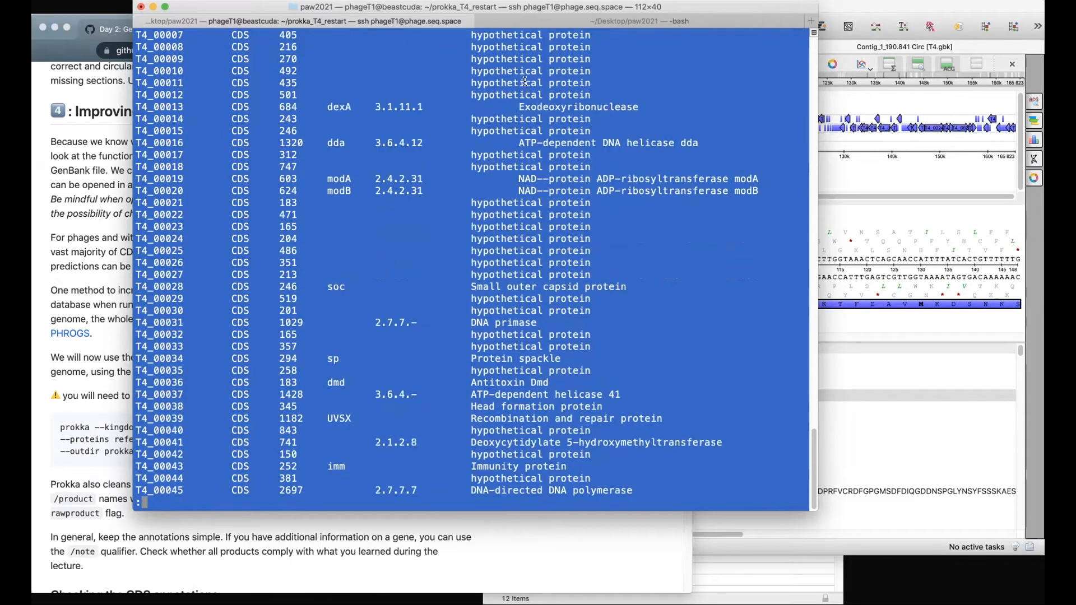
pyautogui.scroll(-10, 541, 131)
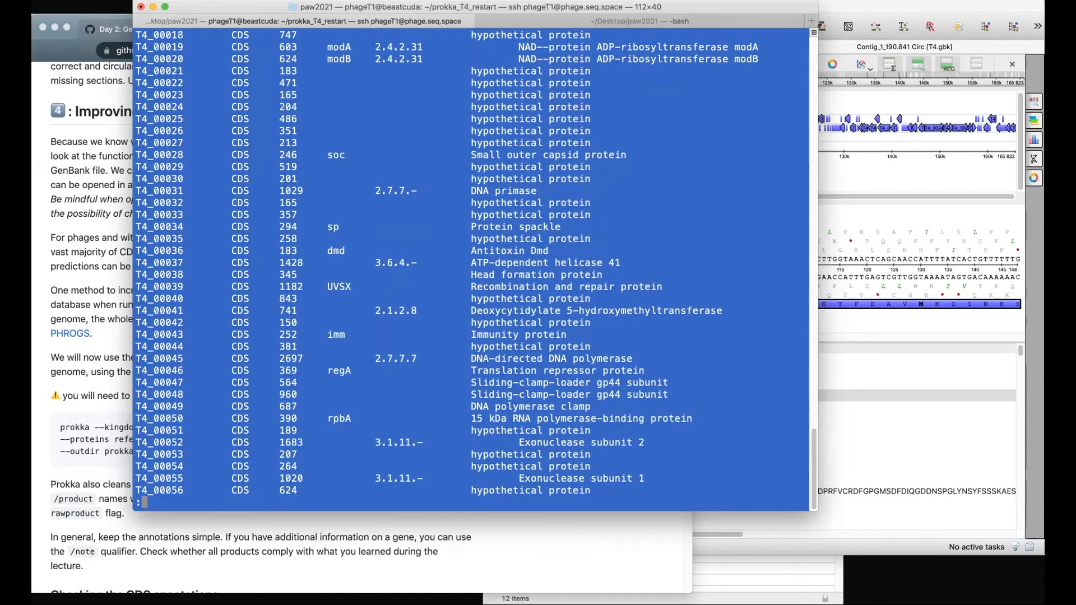
pyautogui.scroll(-11, 532, 134)
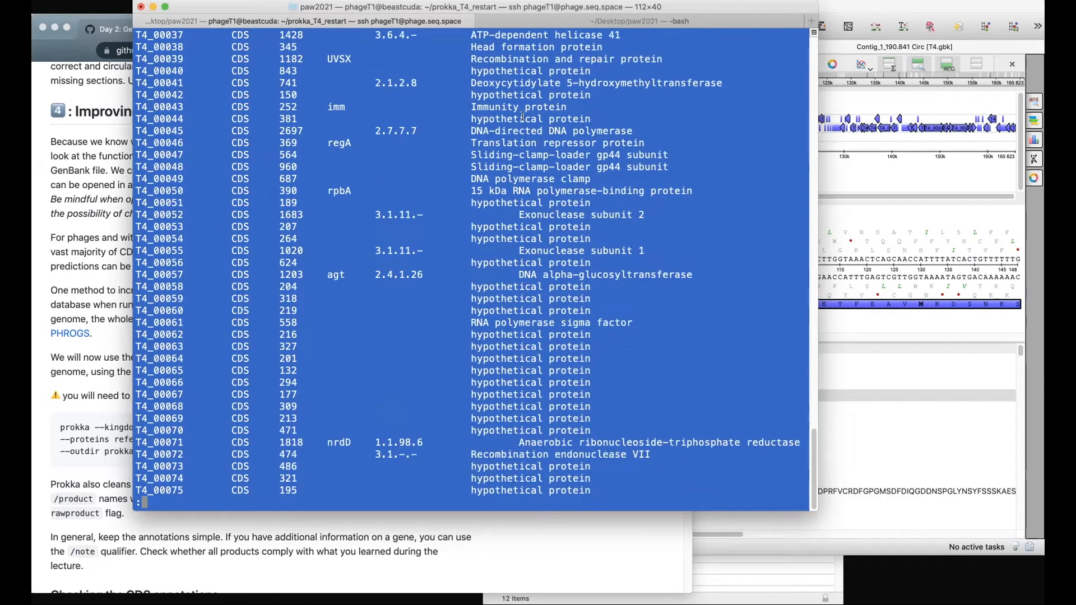
pyautogui.scroll(-12, 501, 135)
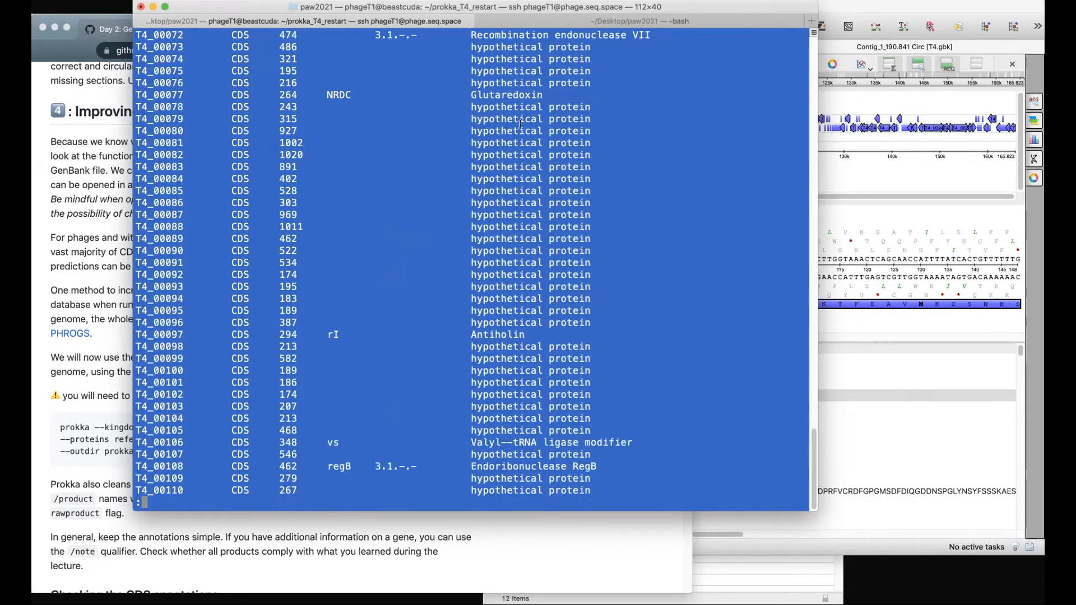
pyautogui.scroll(-7, 501, 136)
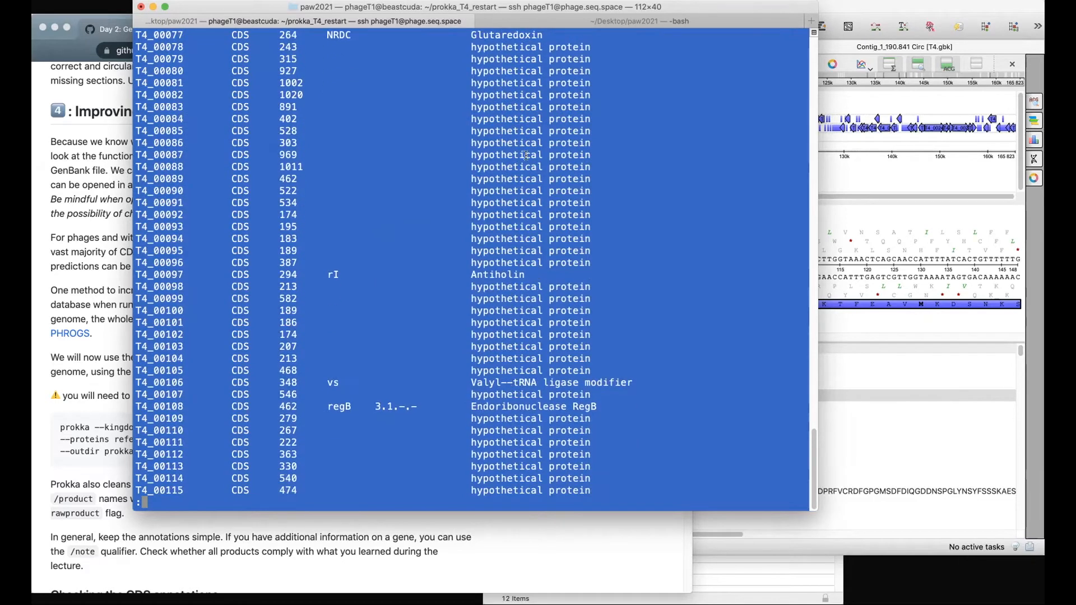
pyautogui.scroll(-14, 527, 163)
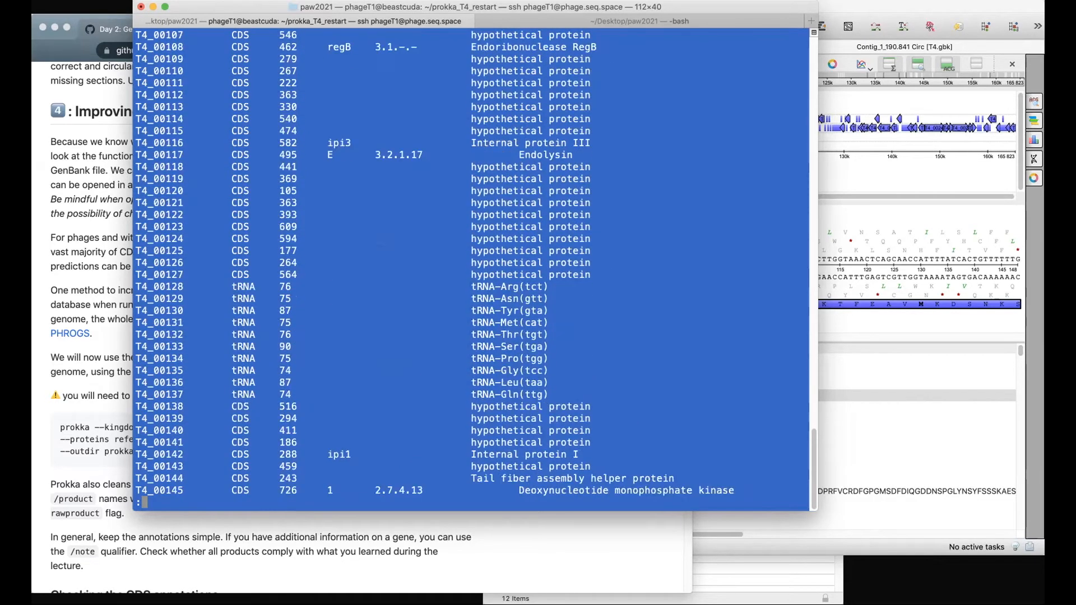
pyautogui.scroll(-10, 527, 163)
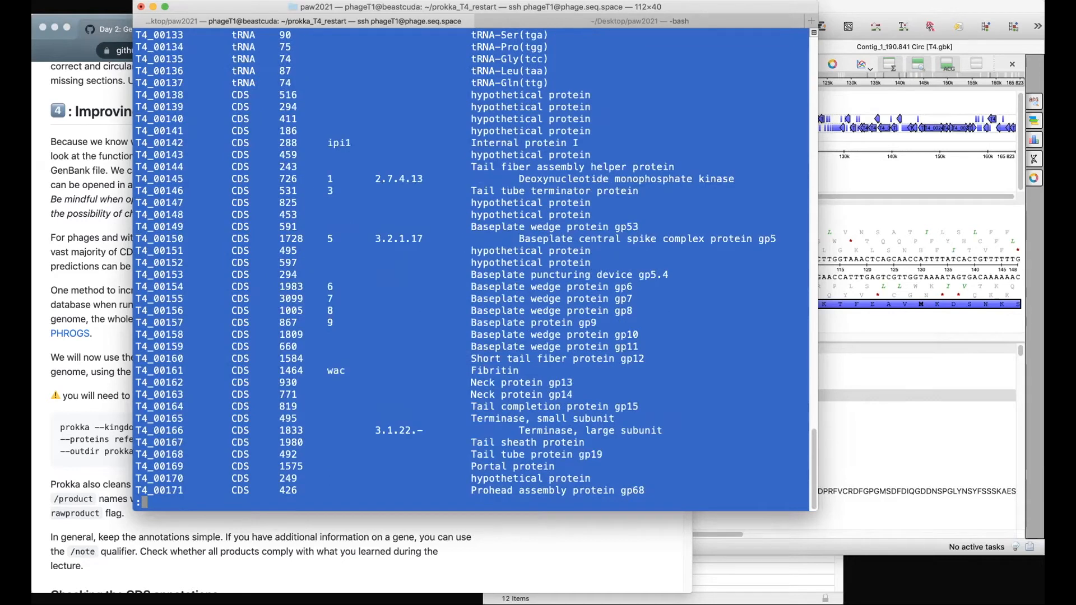
pyautogui.scroll(-20, 526, 163)
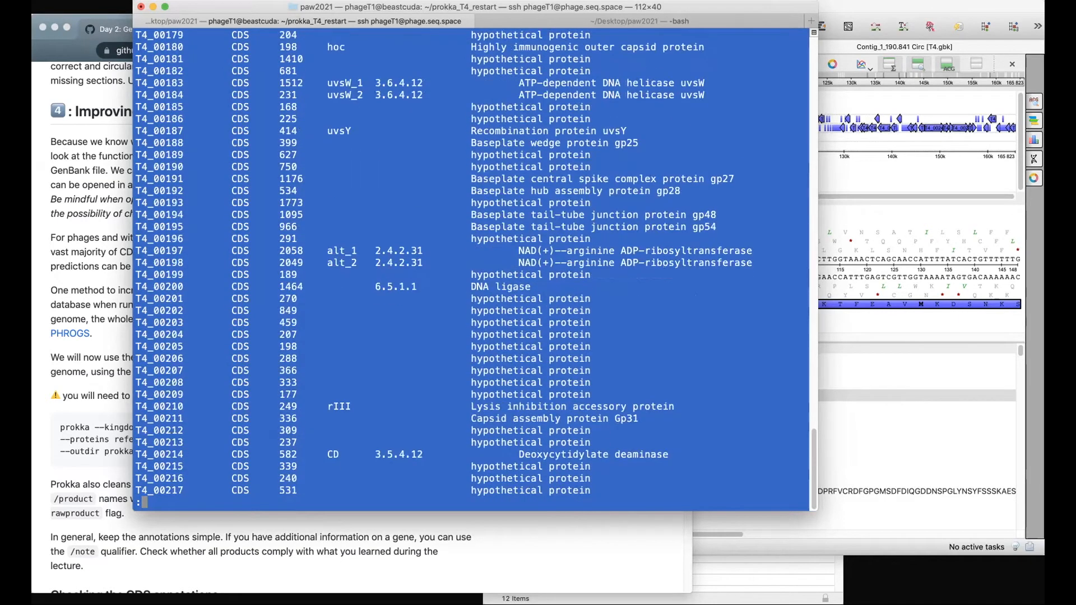
pyautogui.scroll(-7, 526, 164)
pyautogui.scroll(-13, 526, 163)
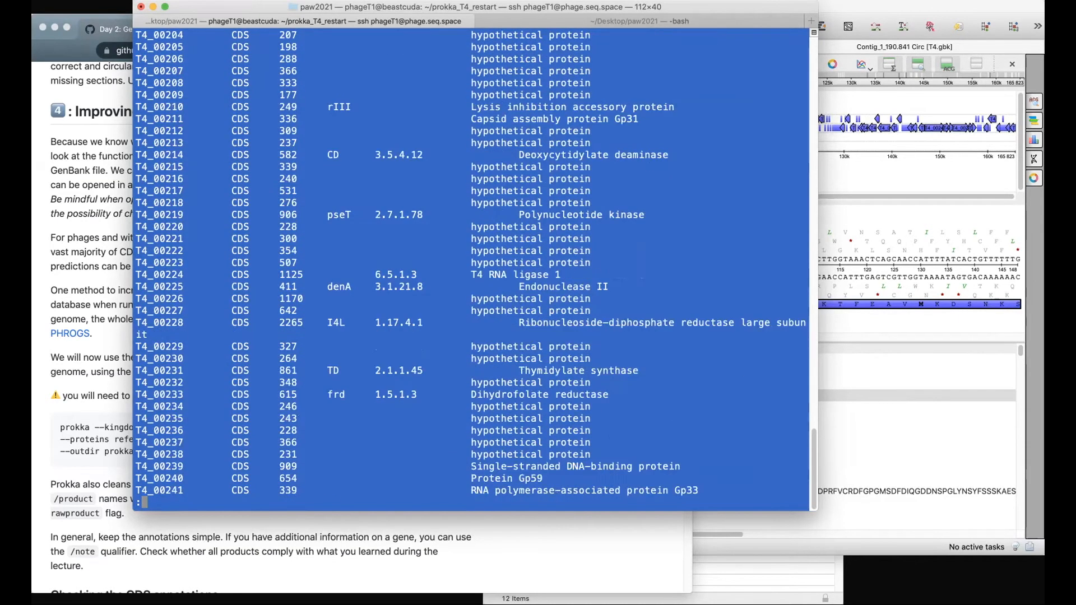
pyautogui.scroll(-5, 526, 163)
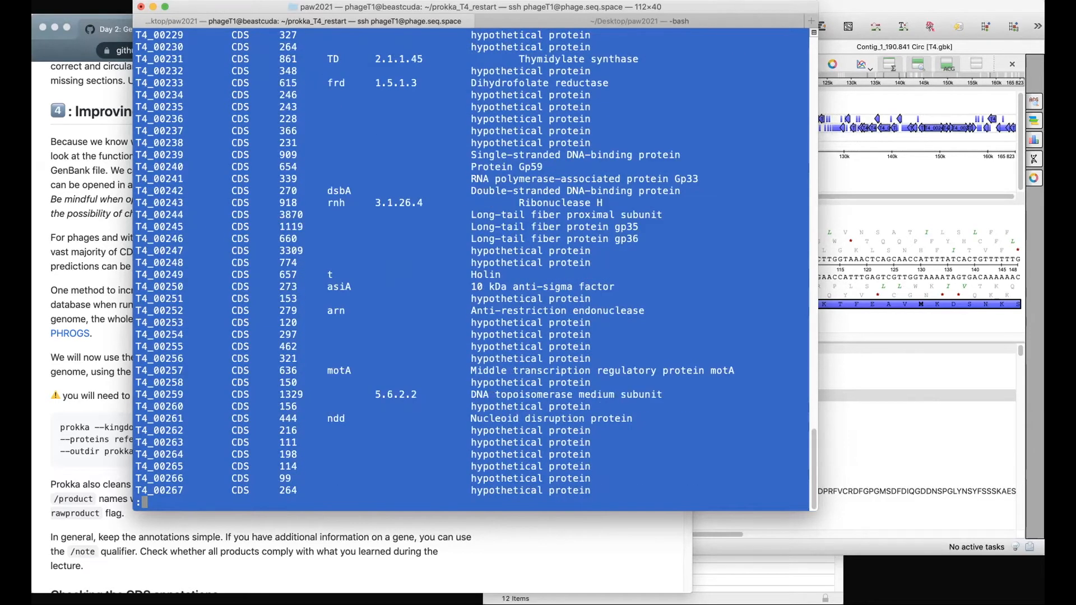
pyautogui.scroll(-2, 527, 163)
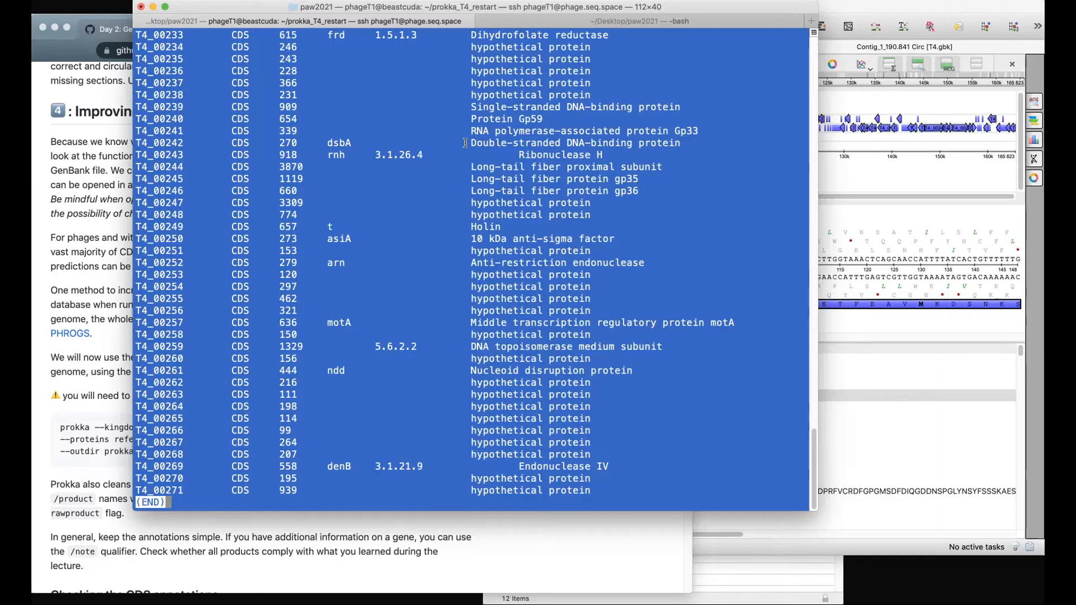
pyautogui.press('q')
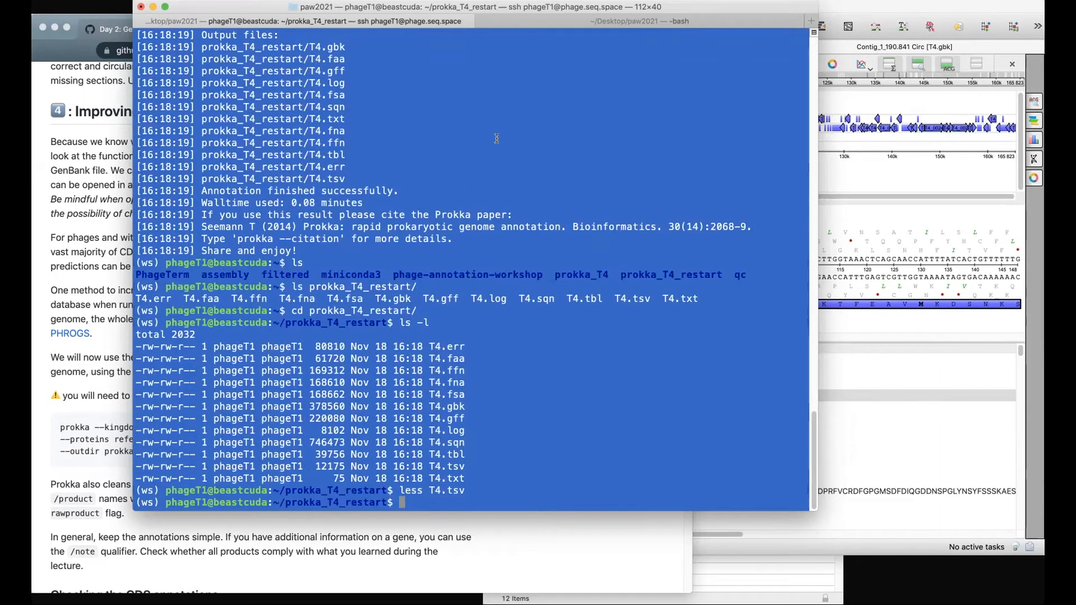
# Consult the wiki section on using the T4 .gbk file as a custom database with Prokka's --proteins option.
pyautogui.click(98, 189)
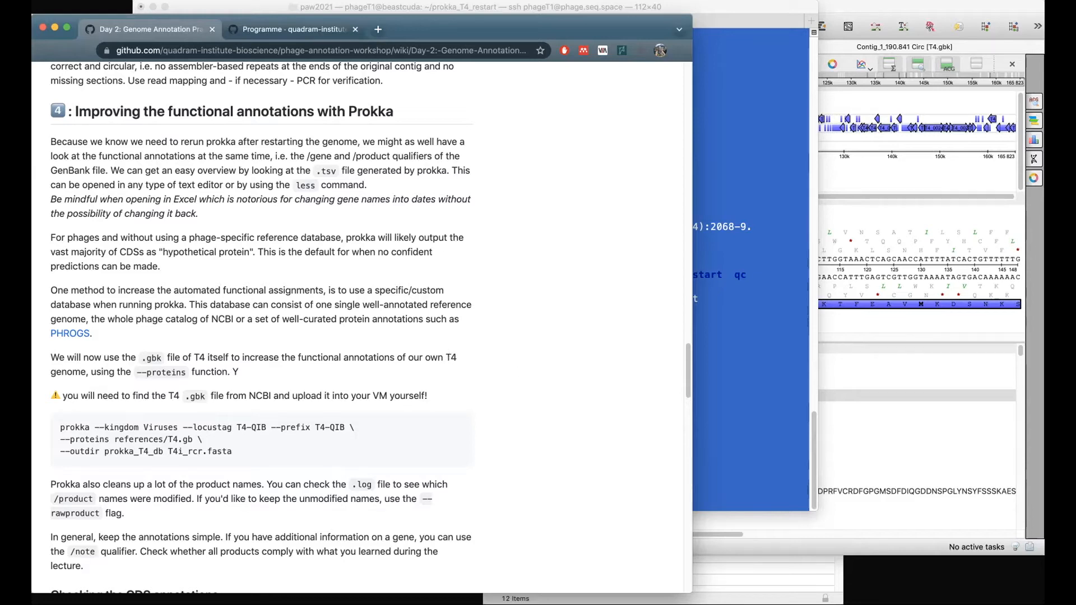
pyautogui.click(778, 6)
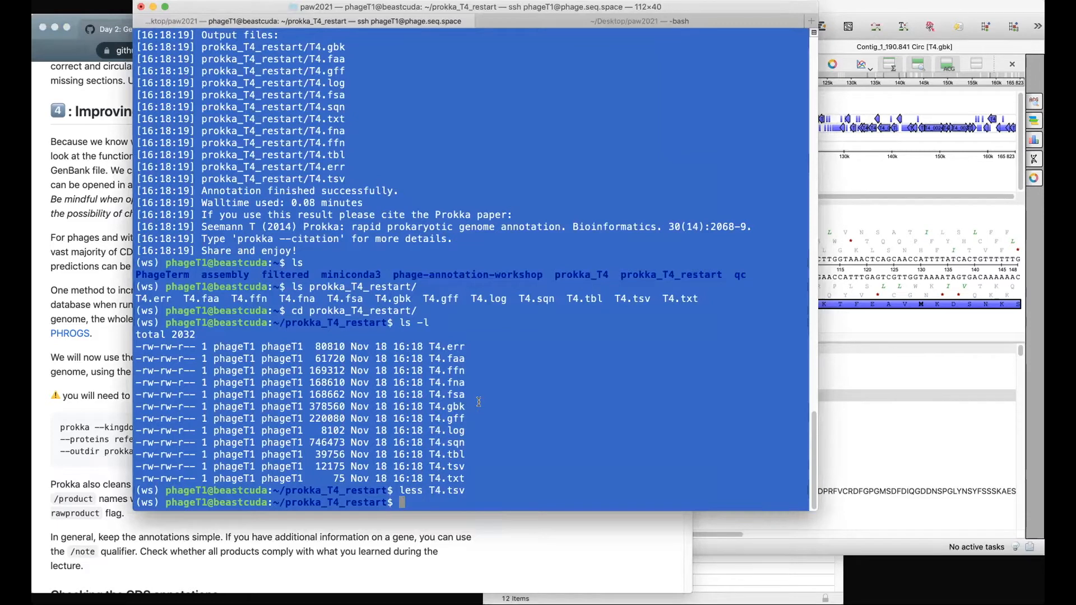
pyautogui.click(99, 367)
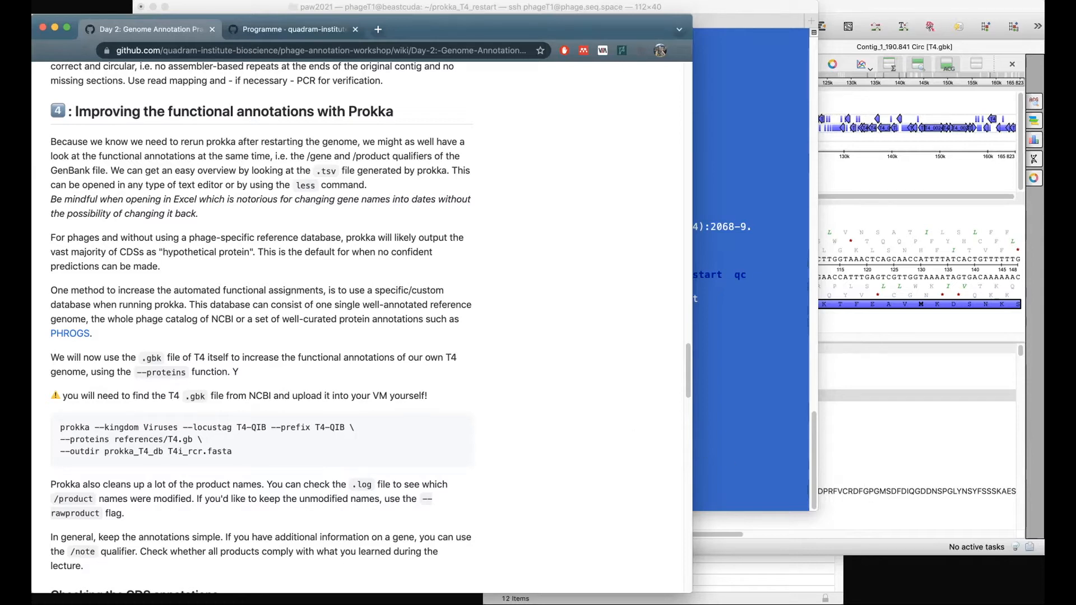
# Switch to UGENE and drop the T4.gbk document removed from its original folder from the project without saving it.
pyautogui.press('super+Tab')
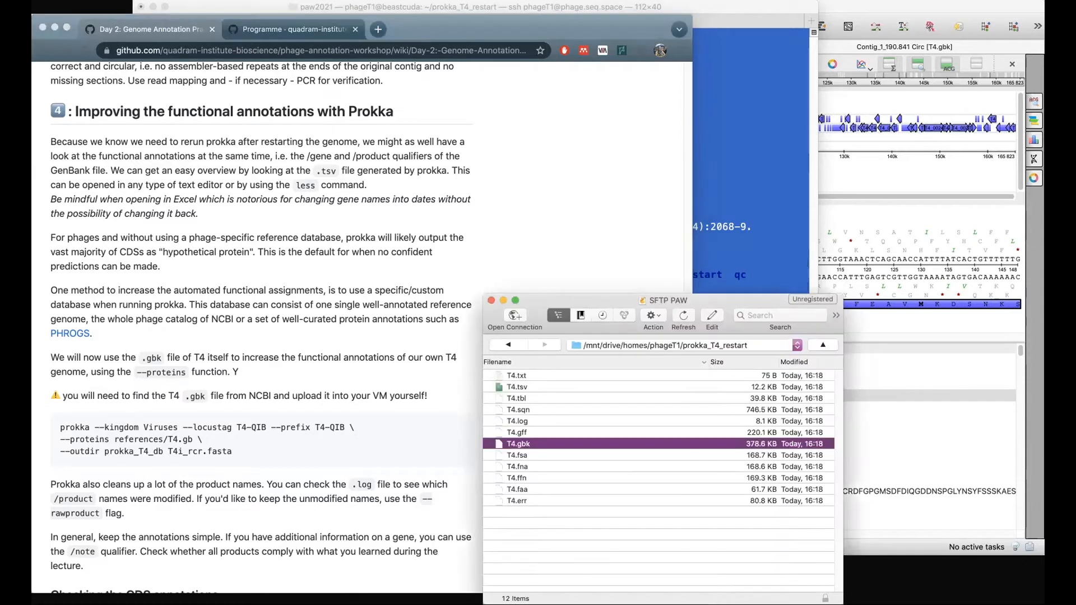
pyautogui.press('super+Tab')
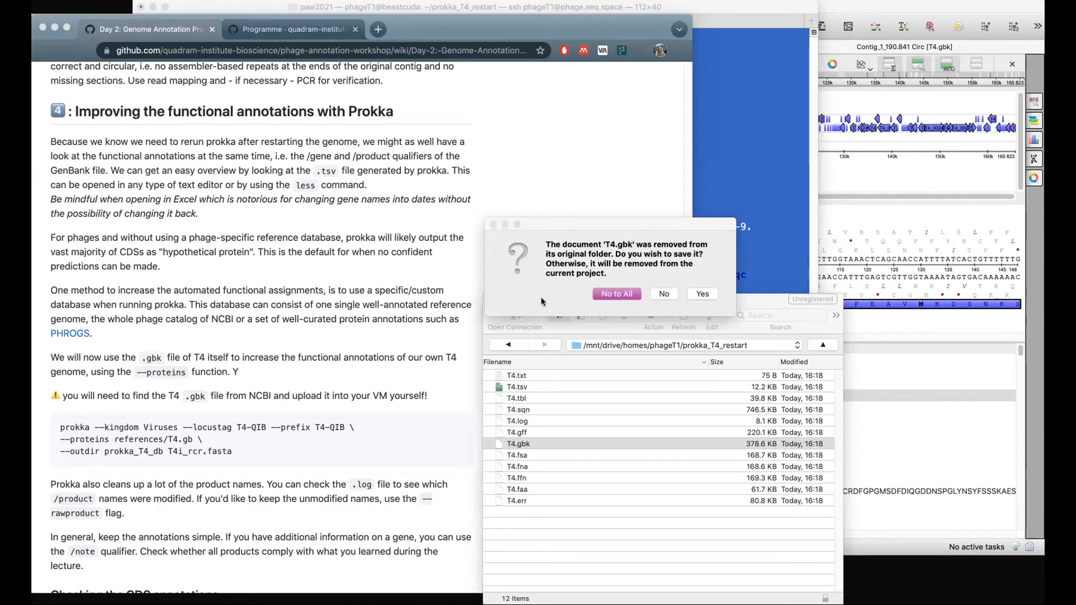
pyautogui.click(700, 294)
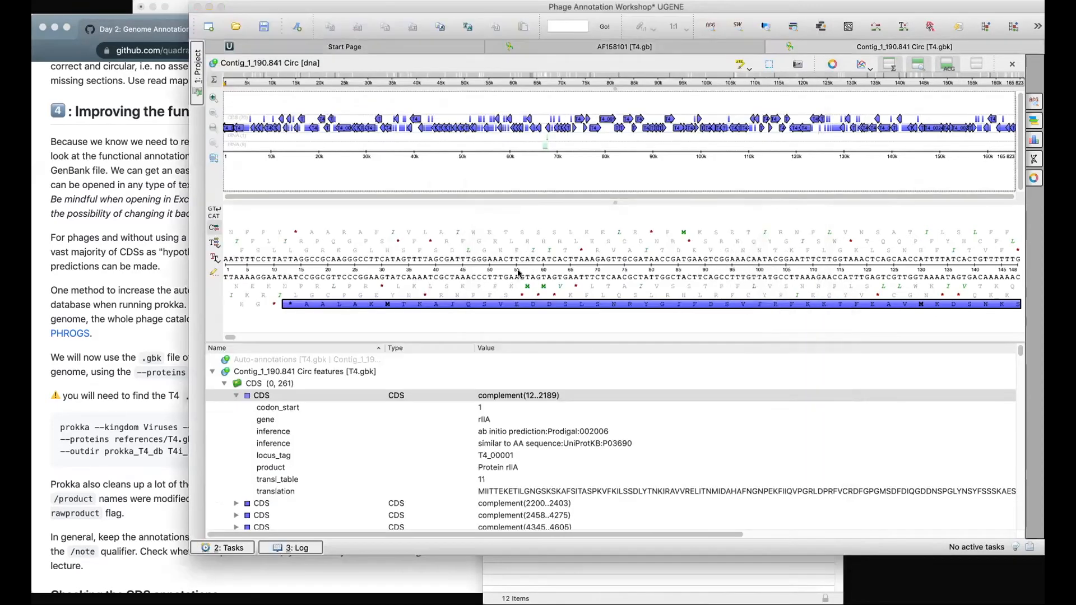
pyautogui.click(816, 454)
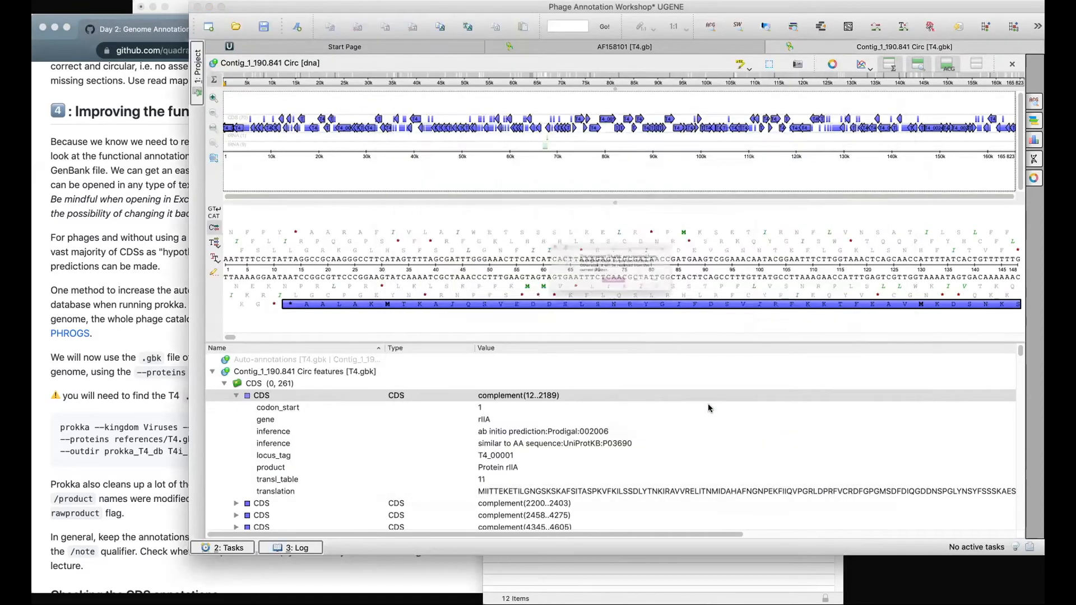
pyautogui.click(617, 292)
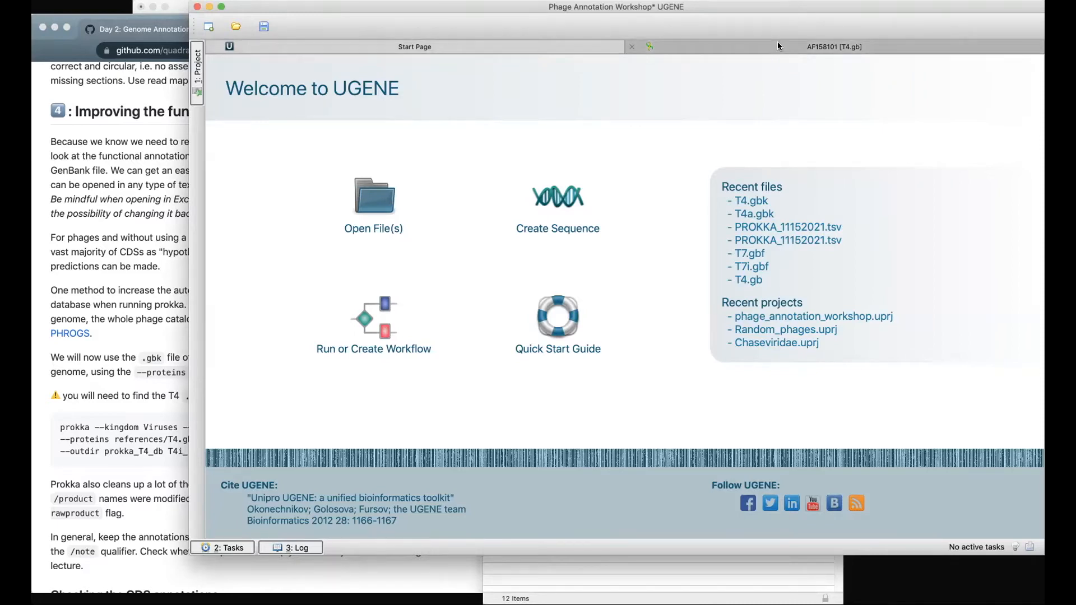
# Decline saving the removed T4.gb document so that AF158101 is dropped from the UGENE project.
pyautogui.click(66, 333)
pyautogui.click(731, 32)
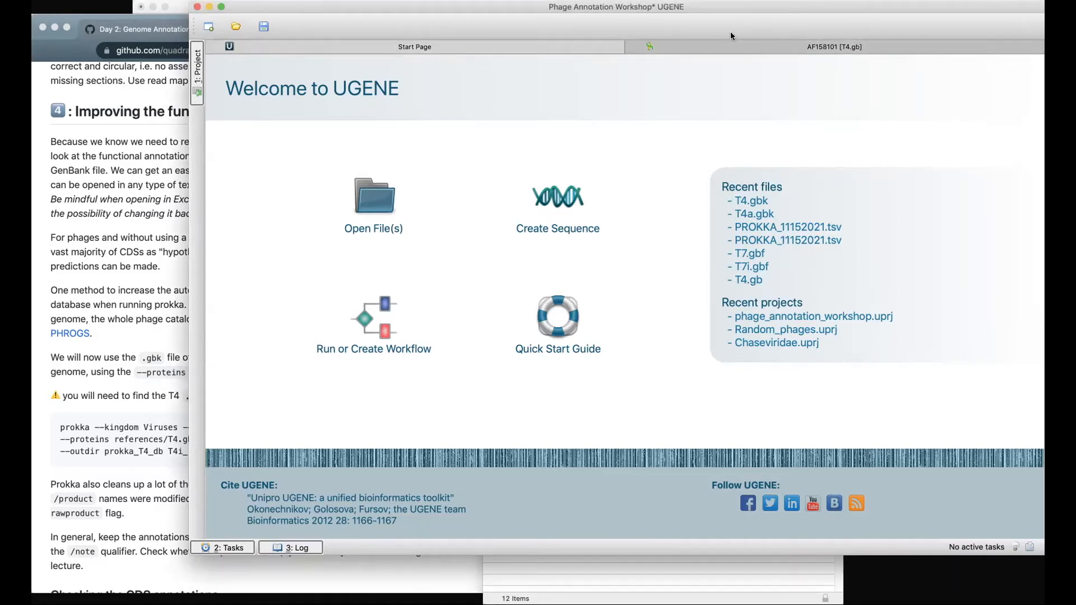
pyautogui.click(116, 331)
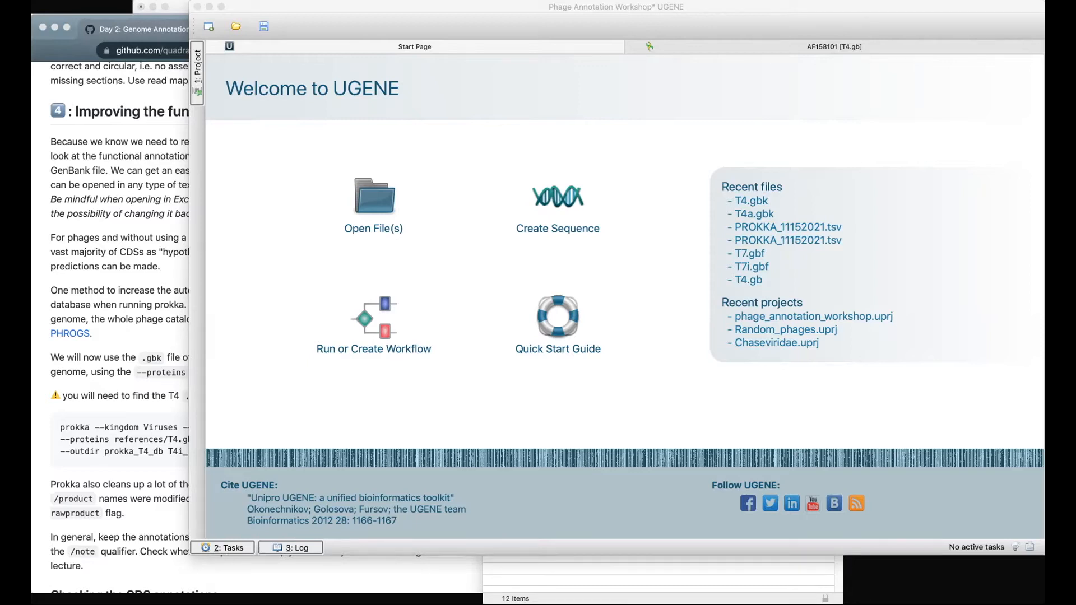
pyautogui.click(656, 571)
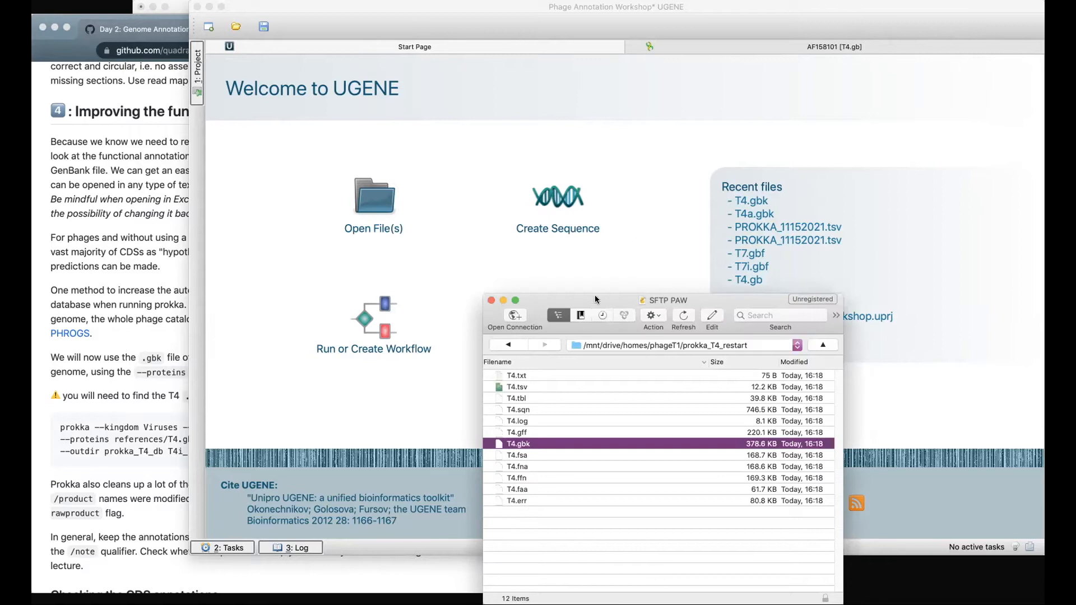
pyautogui.moveTo(595, 300); pyautogui.dragTo(612, 251)
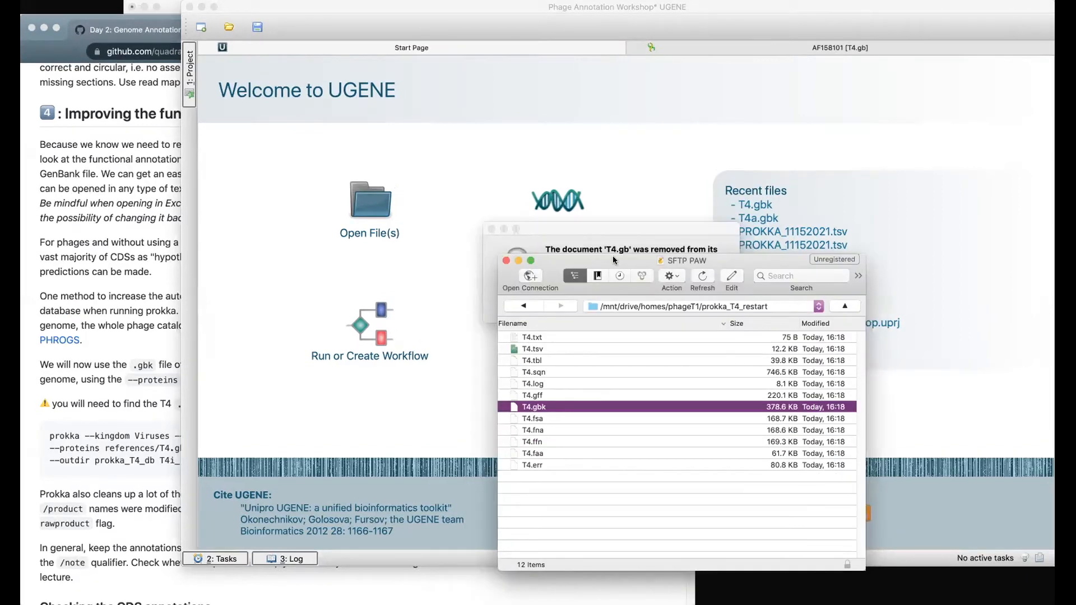
pyautogui.click(626, 229)
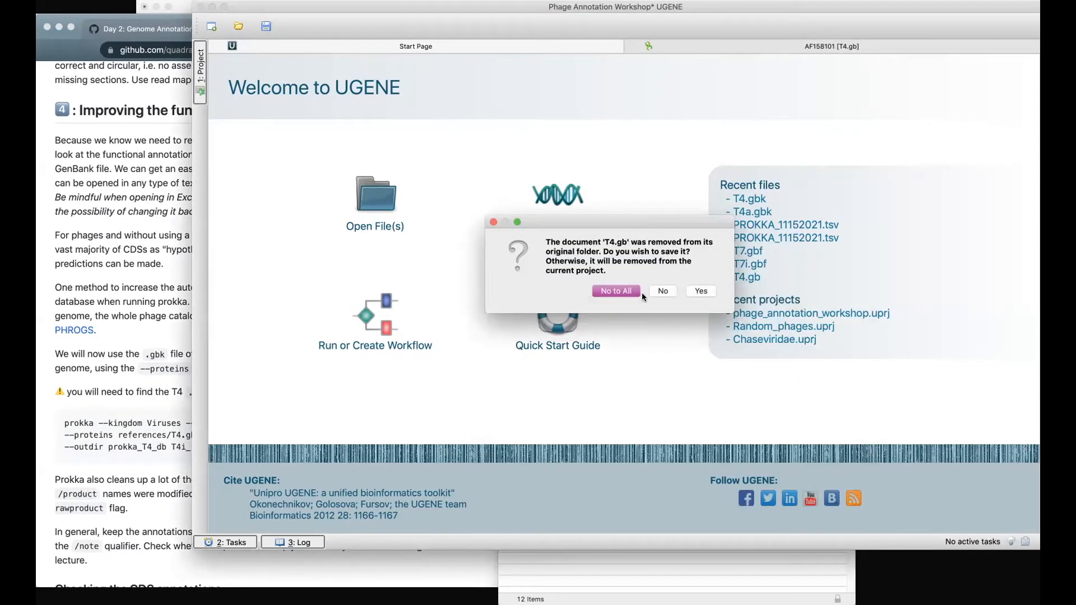
pyautogui.click(627, 291)
# Switch to the SFTP file browser and create a folder named reference in /mnt/drive/homes/phageT1.
pyautogui.click(594, 583)
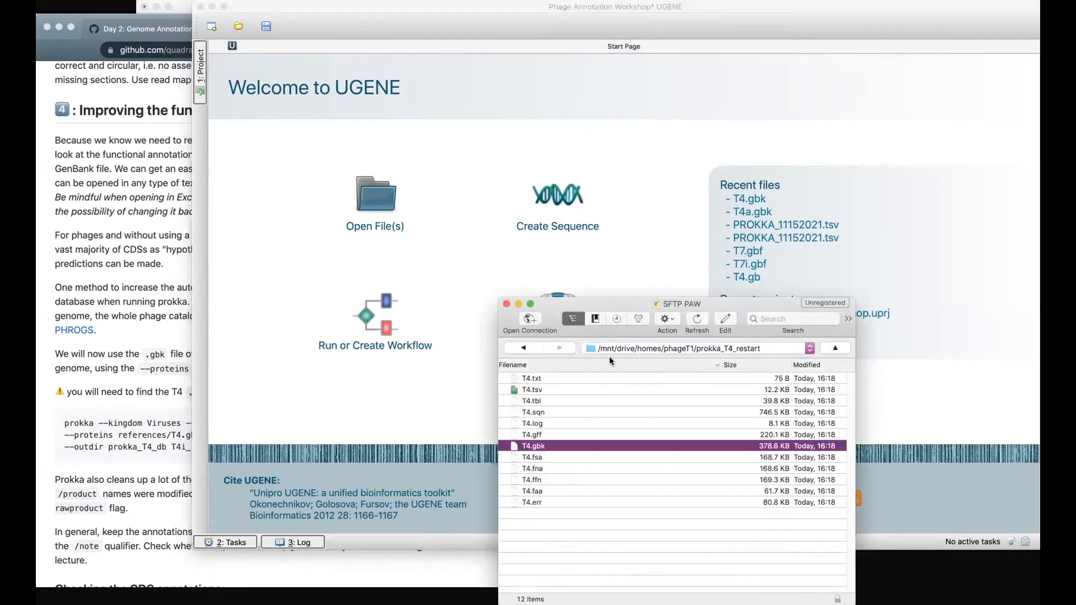
pyautogui.moveTo(626, 310); pyautogui.dragTo(663, 258)
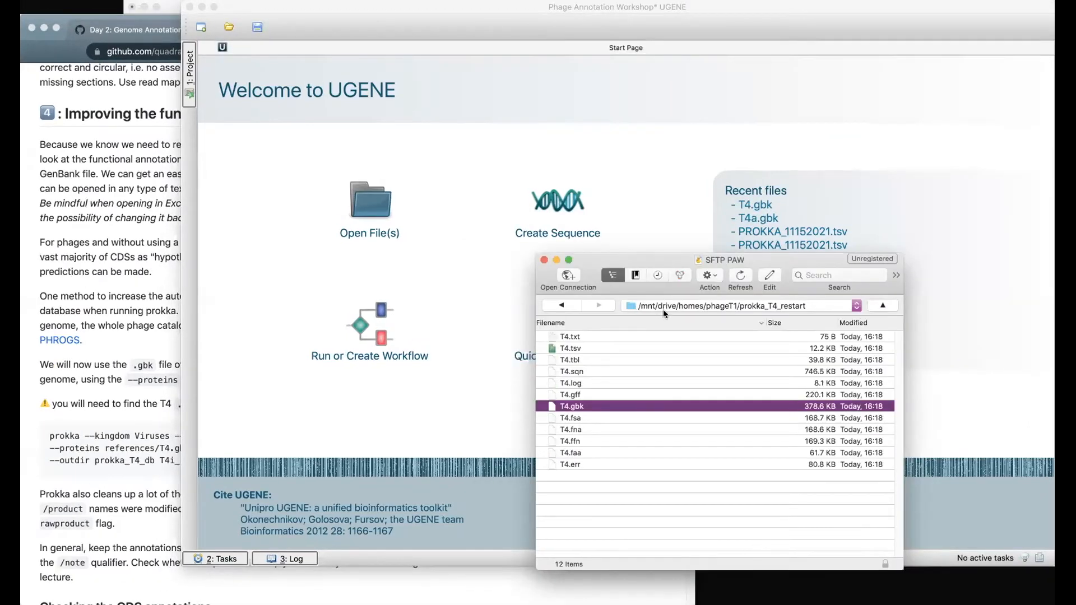
pyautogui.click(680, 307)
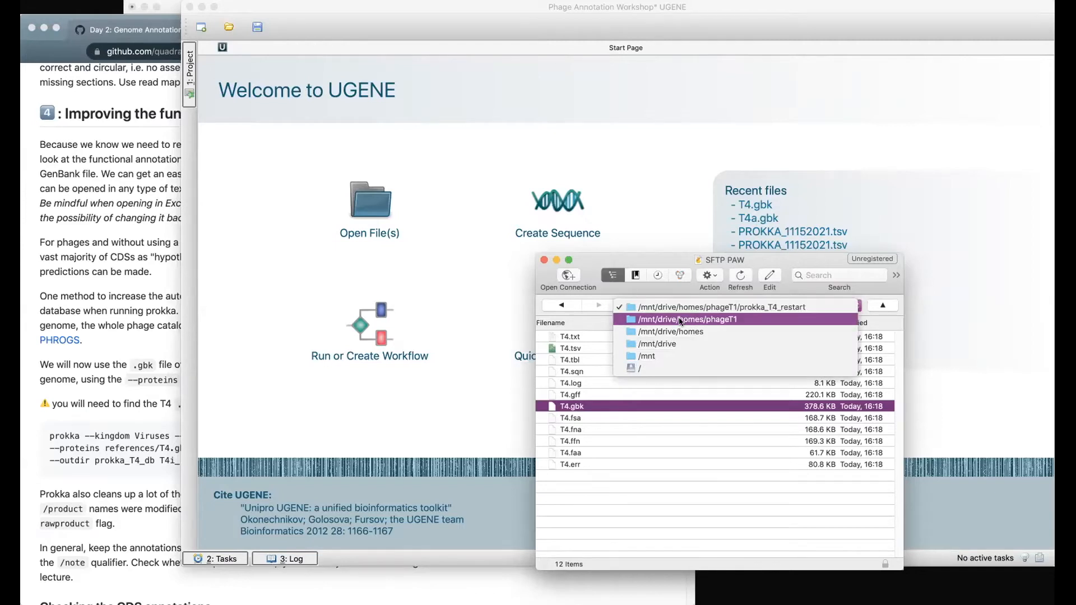
pyautogui.click(679, 320)
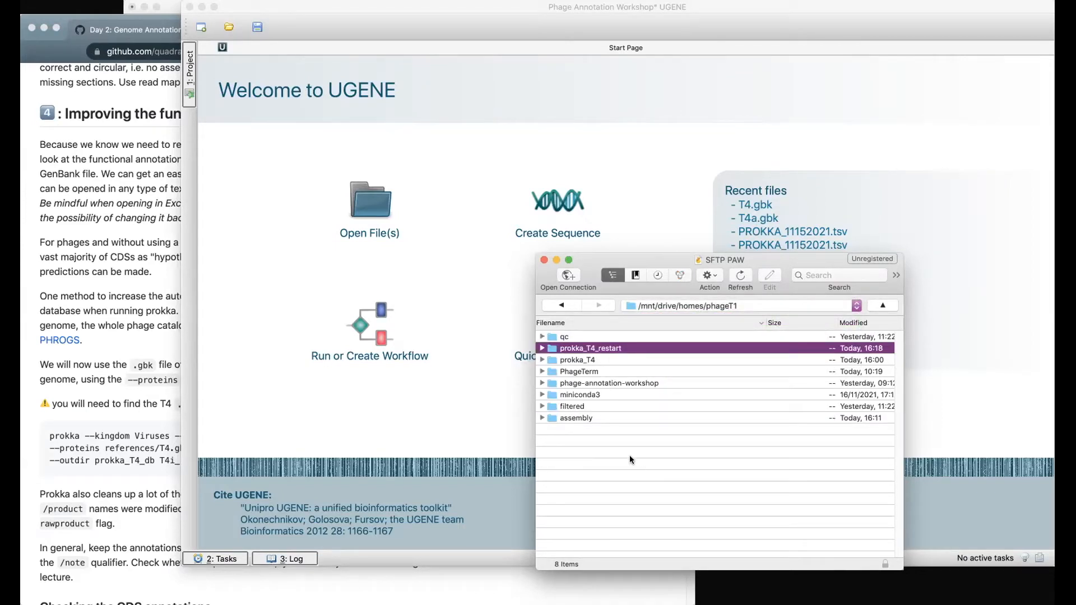
pyautogui.rightClick(608, 432)
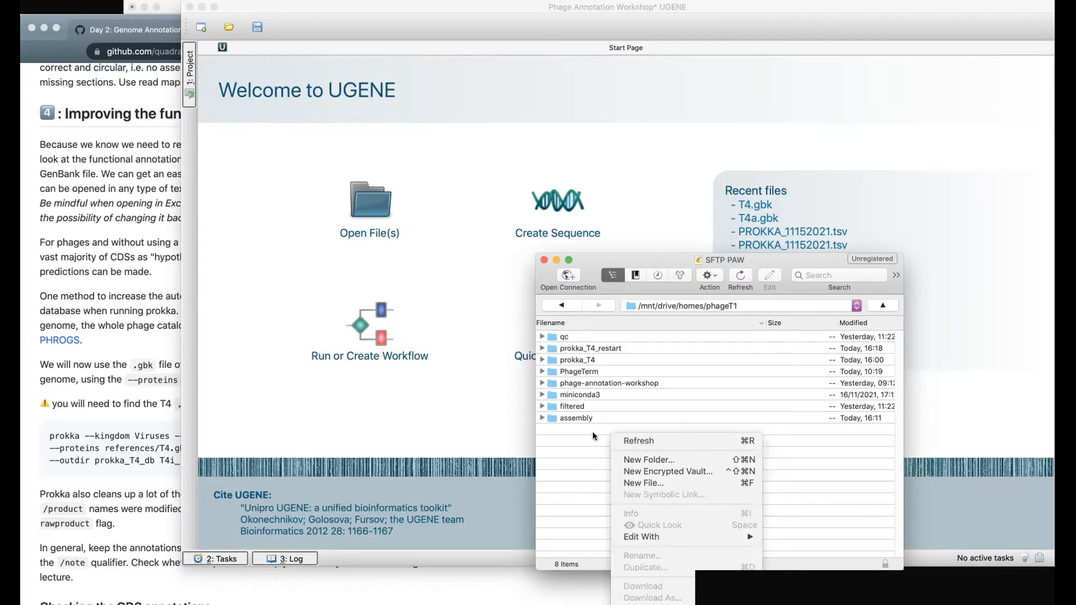
pyautogui.click(639, 460)
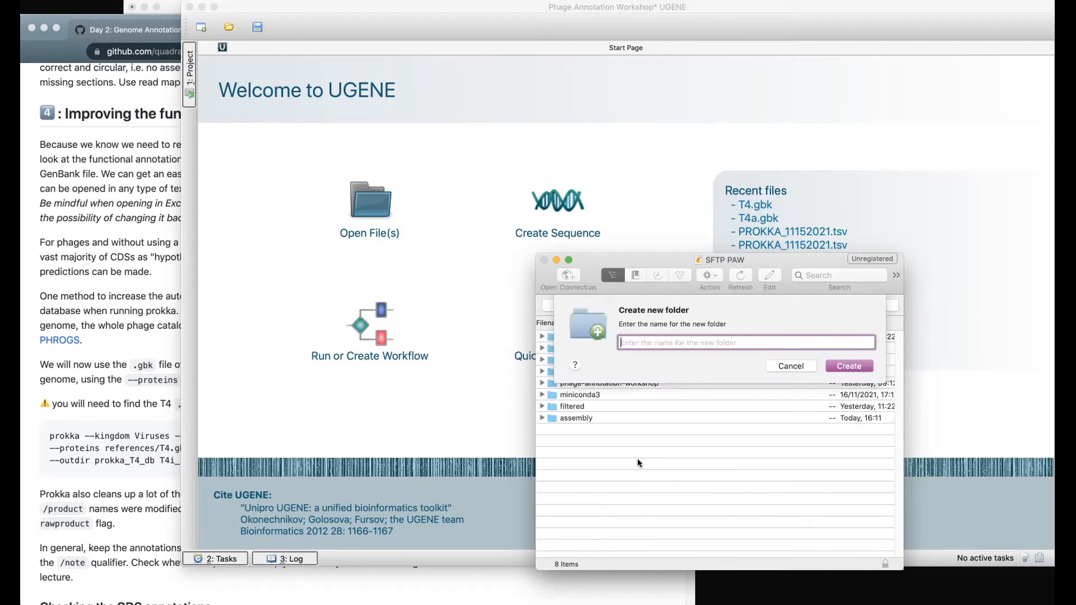
pyautogui.write('reference')
pyautogui.press('Return')
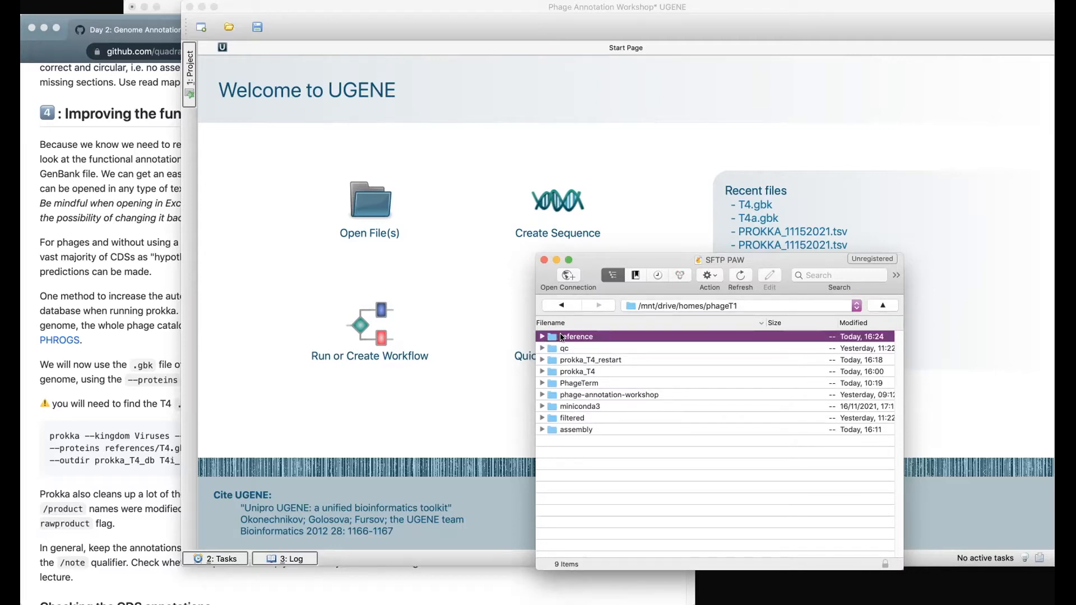
# Upload the T4_reference.gb file into the reference folder on the server.
pyautogui.doubleClick(561, 337)
pyautogui.moveTo(77, 349); pyautogui.dragTo(695, 402)
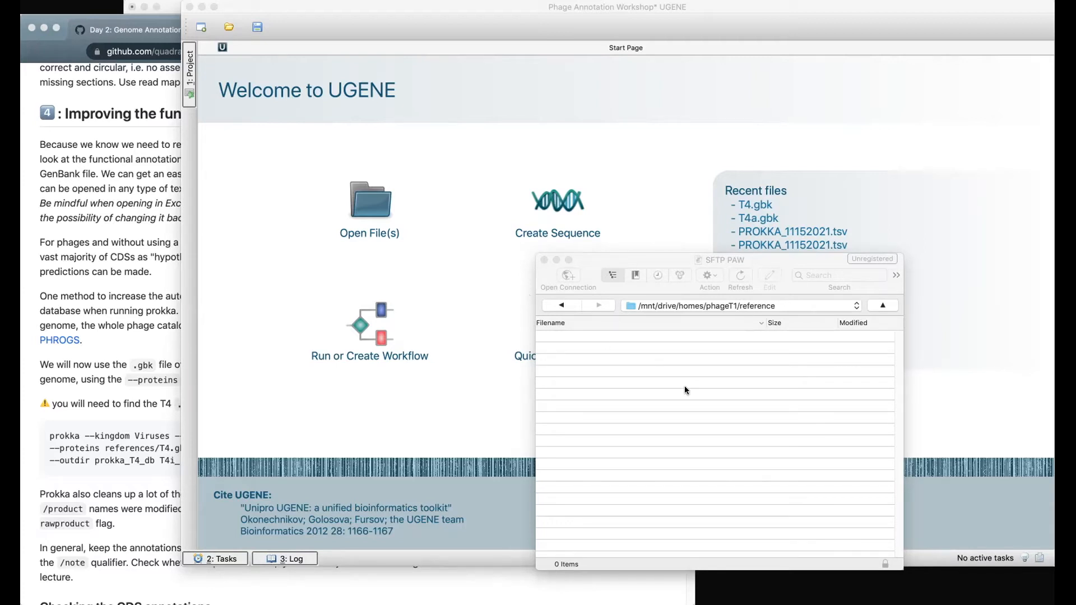
pyautogui.click(664, 368)
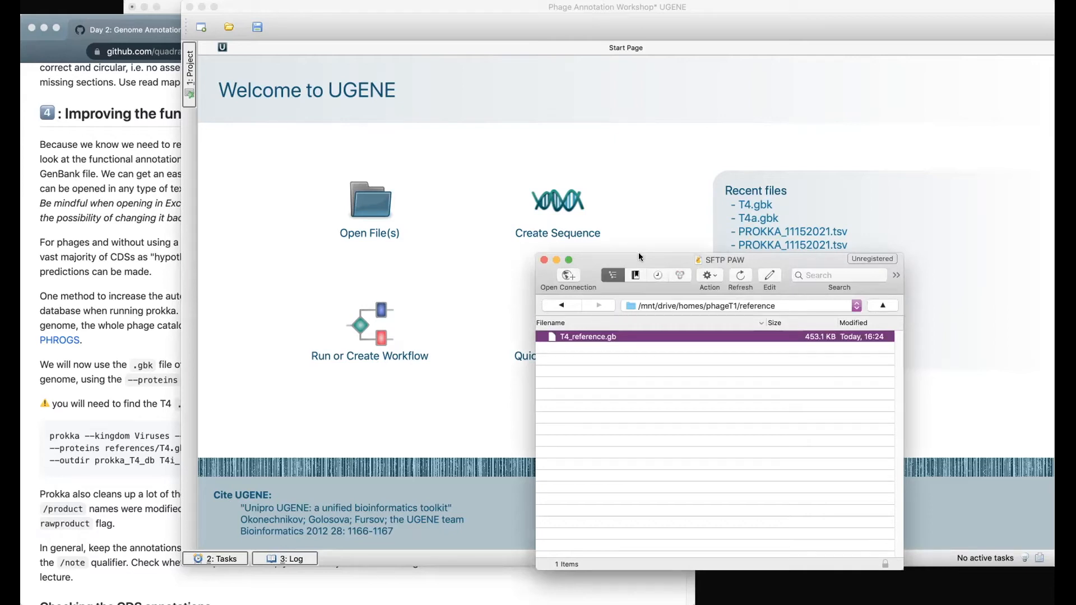
pyautogui.moveTo(639, 255); pyautogui.dragTo(638, 250)
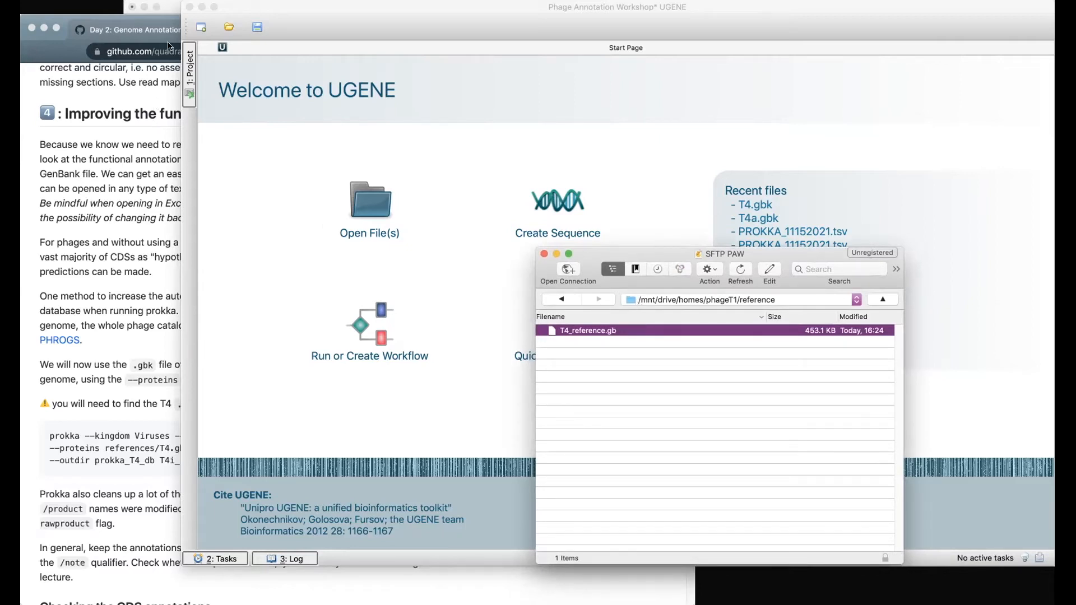
# Switch to the terminal, return to the home directory, and list its contents and those of the reference folder.
pyautogui.click(171, 10)
pyautogui.write('cd')
pyautogui.press('Return')
pyautogui.write('ls -l')
pyautogui.press('Return')
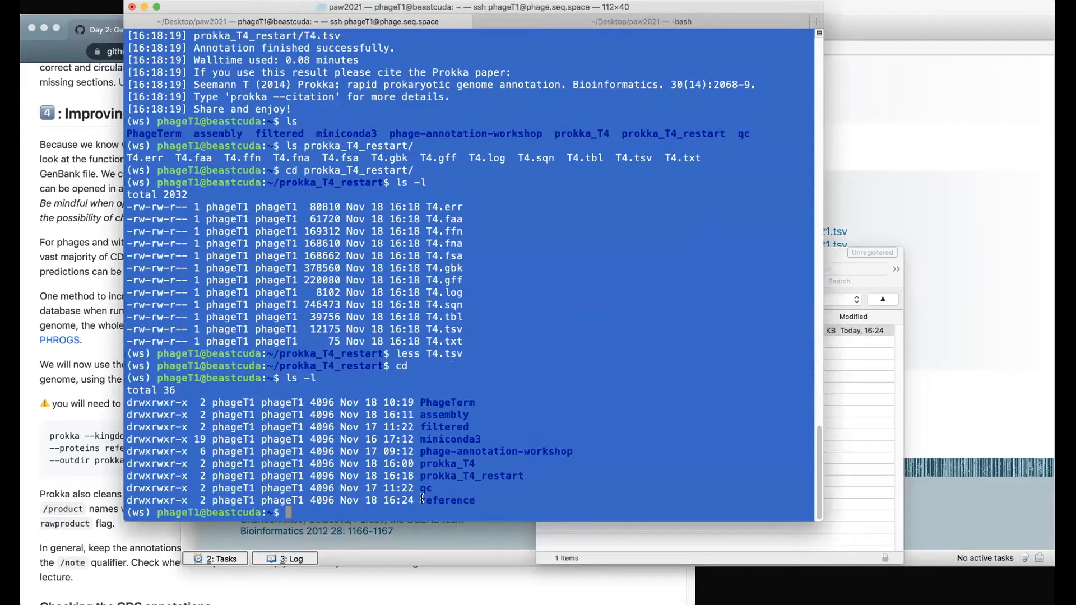
pyautogui.write('ls ref')
pyautogui.press('Tab')
pyautogui.press('Return')
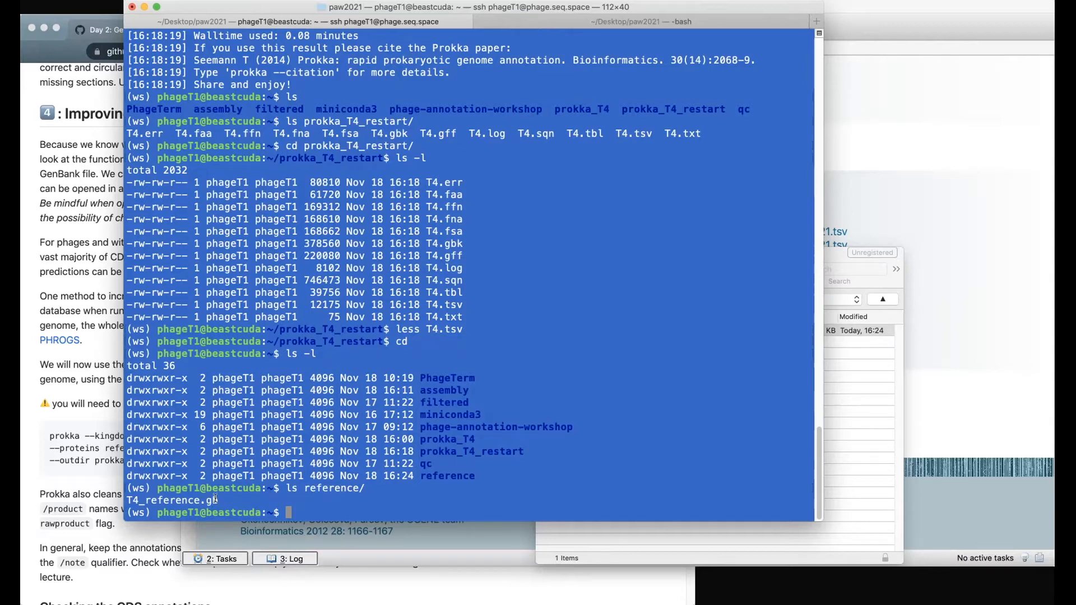
# Switch to the wiki and examine the Prokka command's kingdom, locus tag, prefix, protein database, output directory and input file arguments.
pyautogui.click(25, 38)
pyautogui.scroll(-5, 583, 343)
pyautogui.scroll(2, 583, 343)
pyautogui.scroll(1, 582, 342)
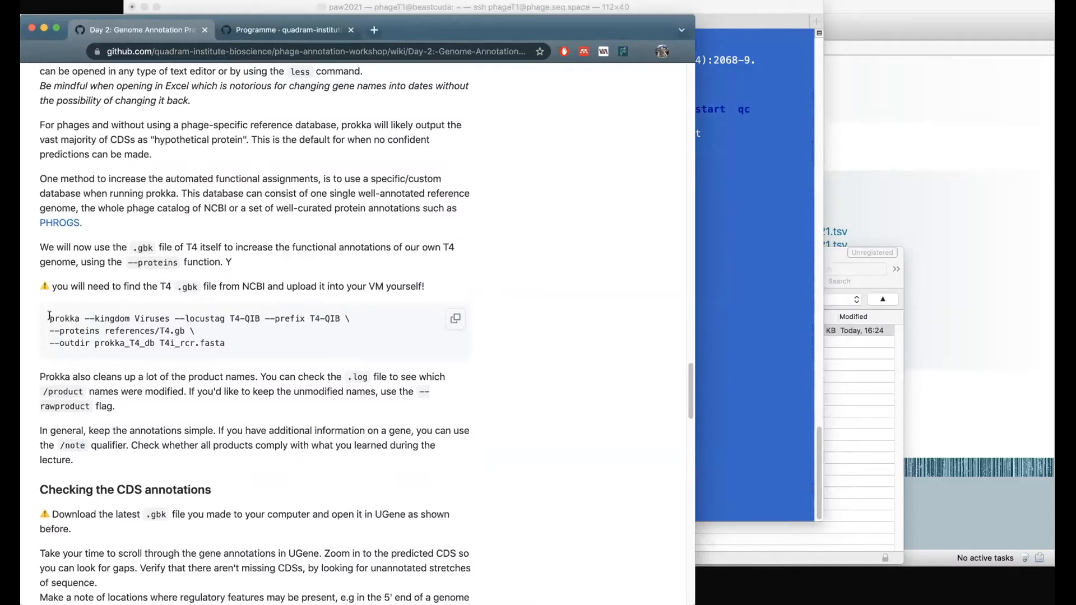
pyautogui.moveTo(49, 318); pyautogui.dragTo(257, 318)
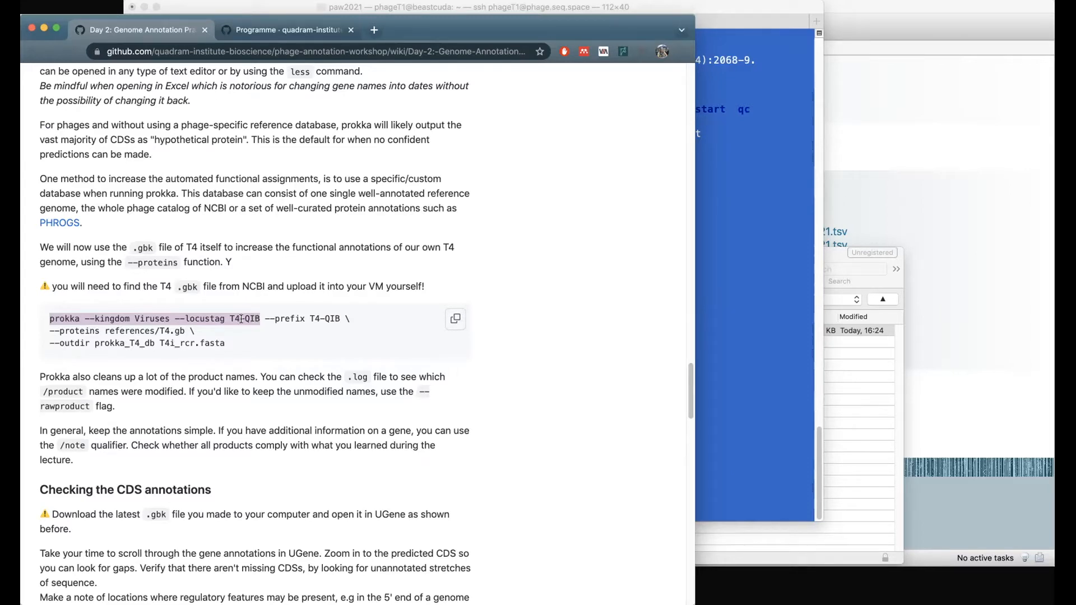
pyautogui.click(257, 318)
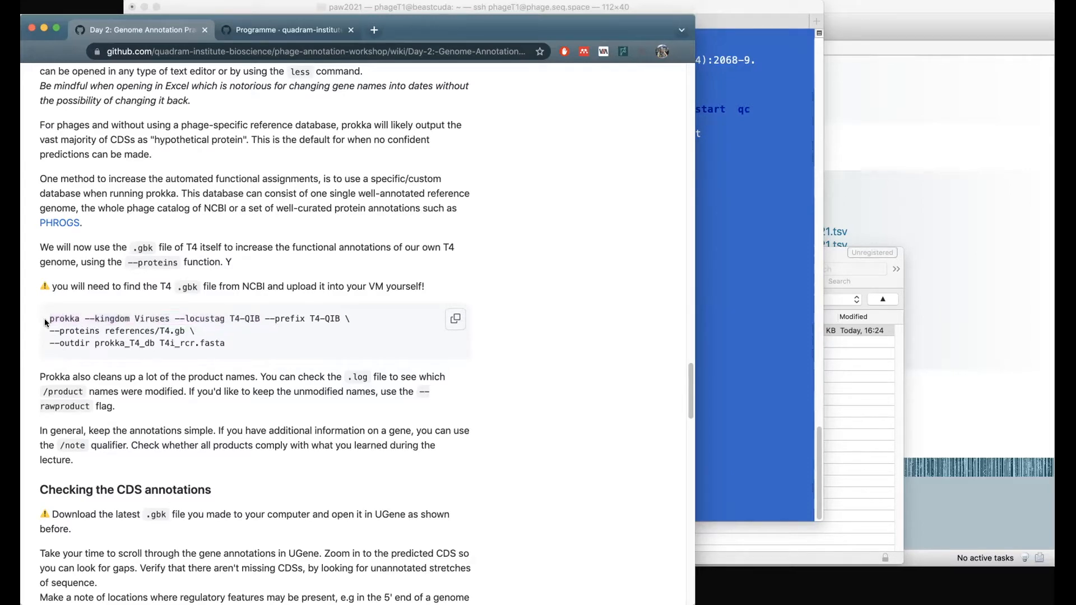
pyautogui.moveTo(49, 318); pyautogui.dragTo(340, 313)
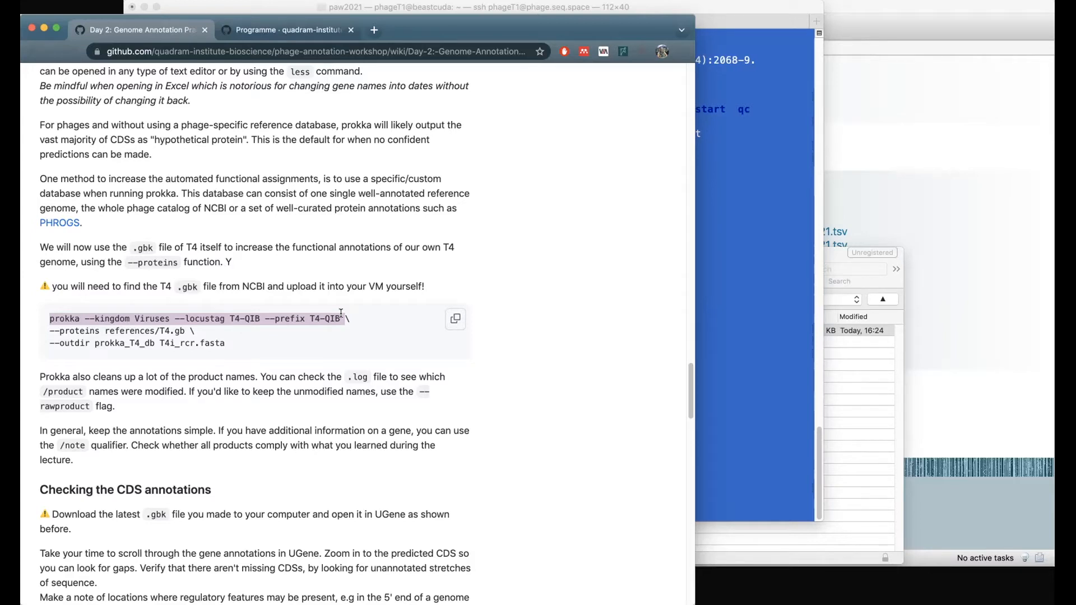
pyautogui.click(72, 317)
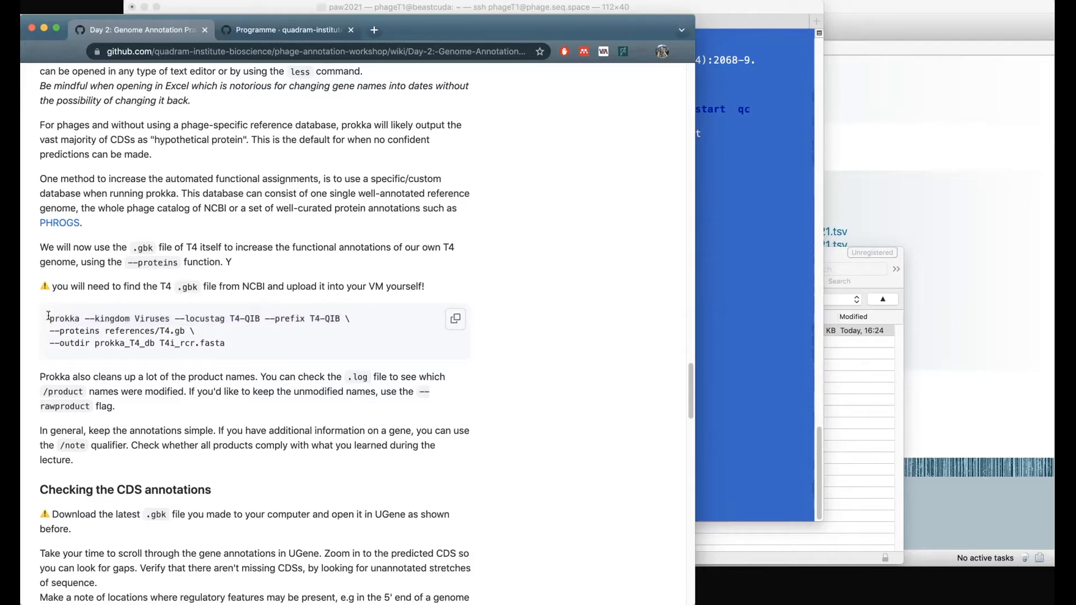
pyautogui.moveTo(49, 329); pyautogui.dragTo(101, 330)
pyautogui.click(227, 344)
pyautogui.moveTo(48, 318); pyautogui.dragTo(227, 337)
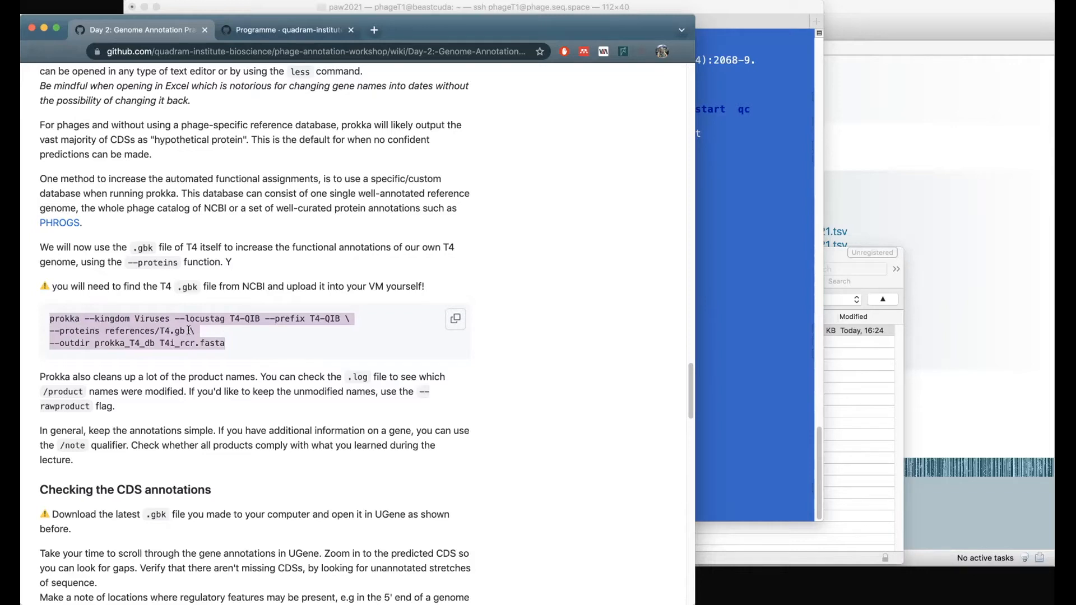
pyautogui.click(153, 323)
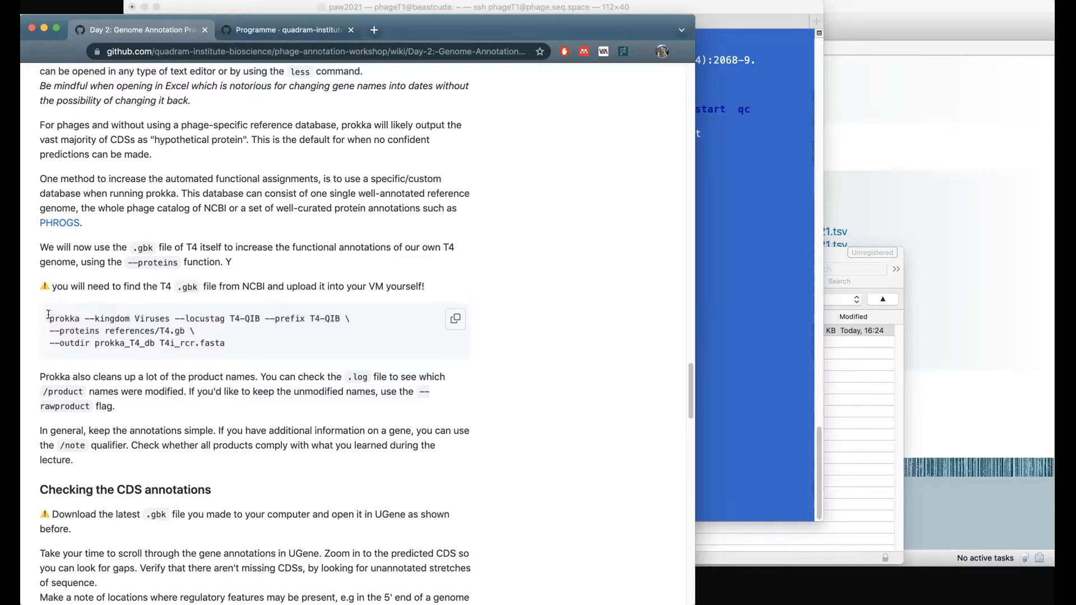
# Copy the wiki's Prokka command up to --proteins into the terminal and supply reference/T4_reference.gb as the protein database.
pyautogui.moveTo(49, 316); pyautogui.dragTo(99, 330)
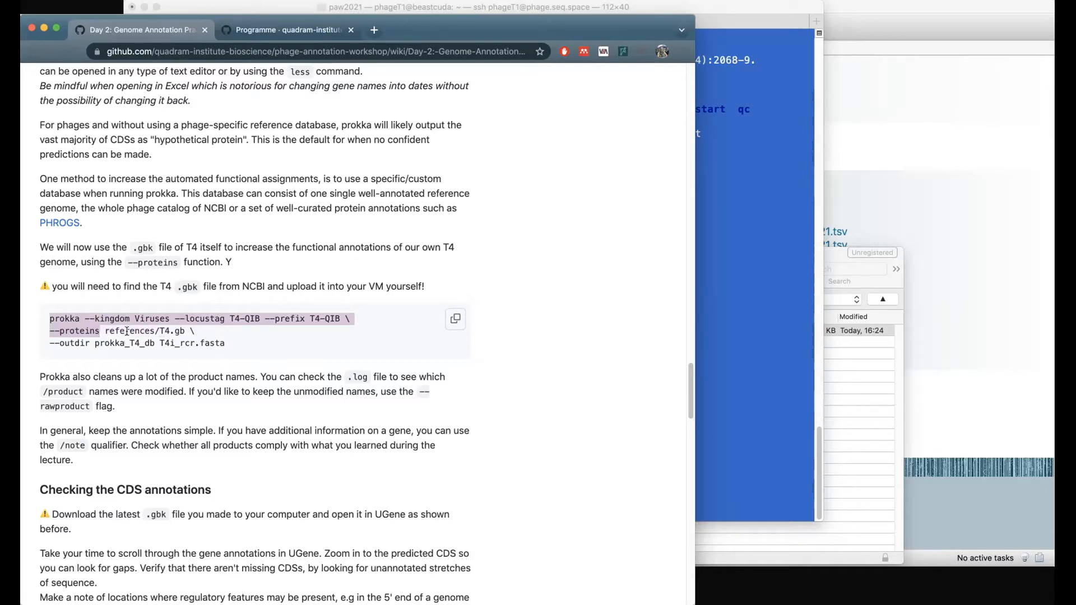
pyautogui.click(745, 361)
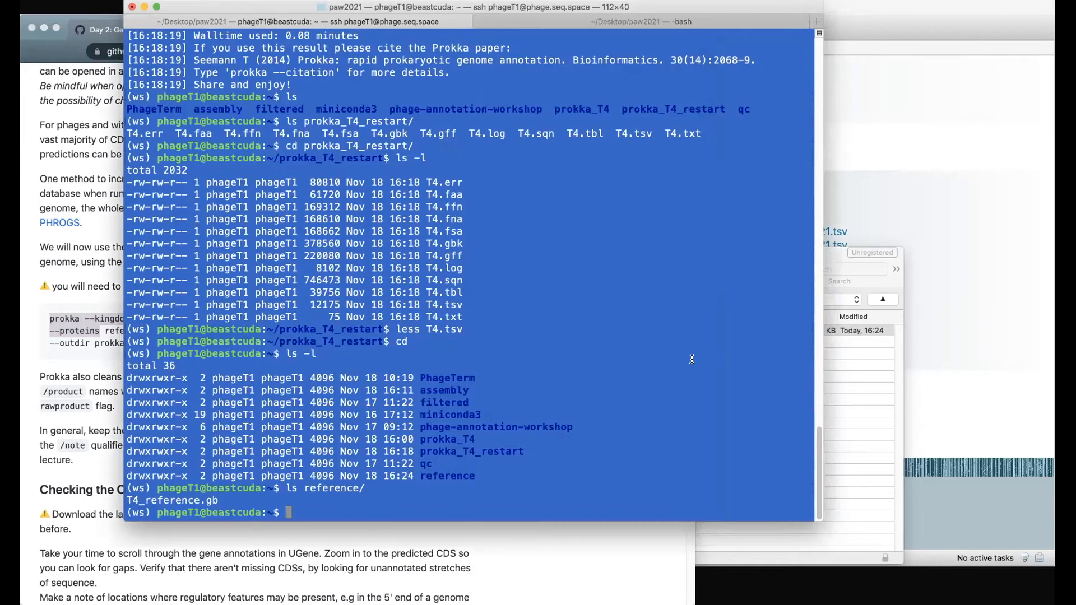
pyautogui.press('super+v')
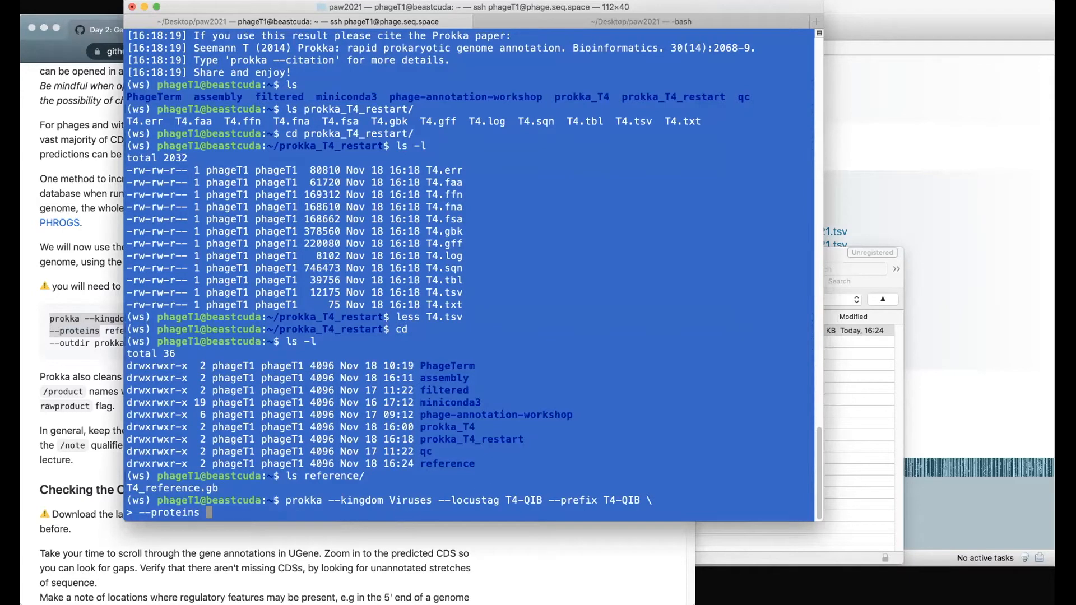
pyautogui.write('refe')
pyautogui.press('Tab')
pyautogui.press('Tab')
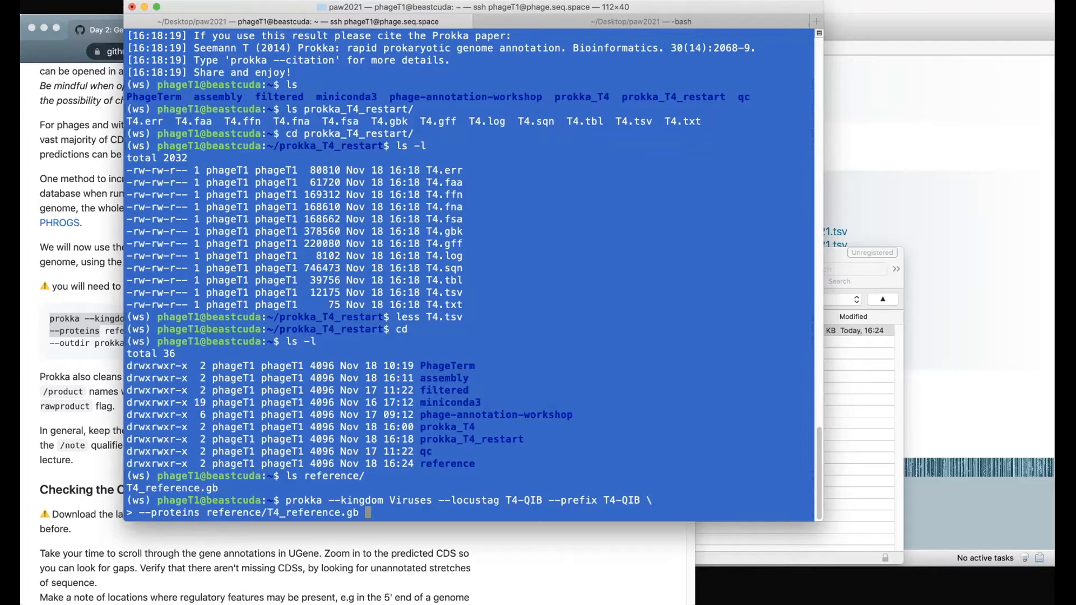
# Extend the Prokka command with --gcode 11 and --outdir better_prokka_T4.
pyautogui.write('--gcode 11')
pyautogui.click(63, 407)
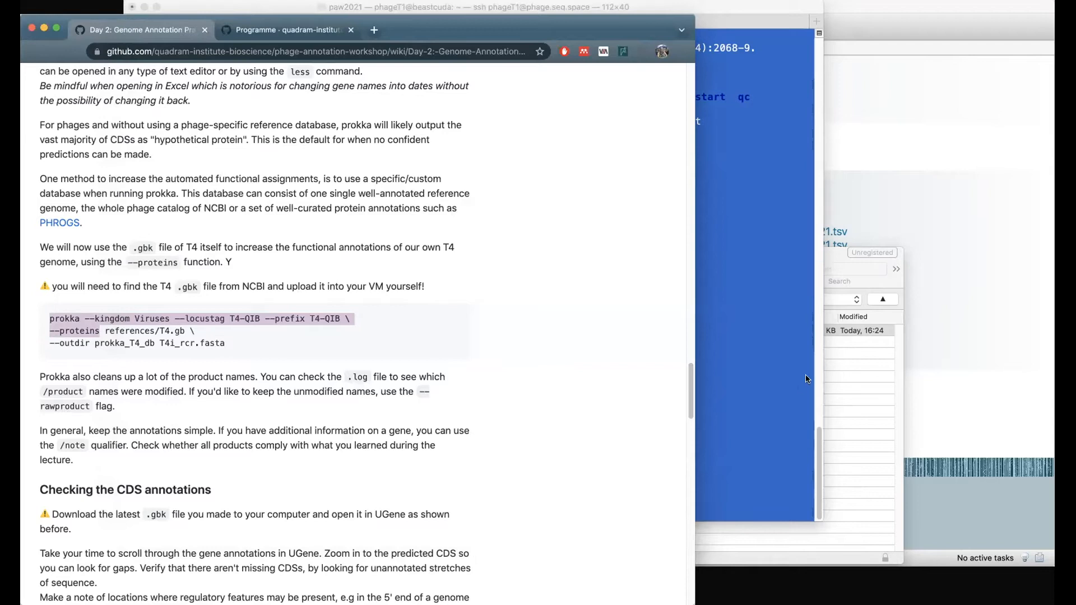
pyautogui.click(816, 434)
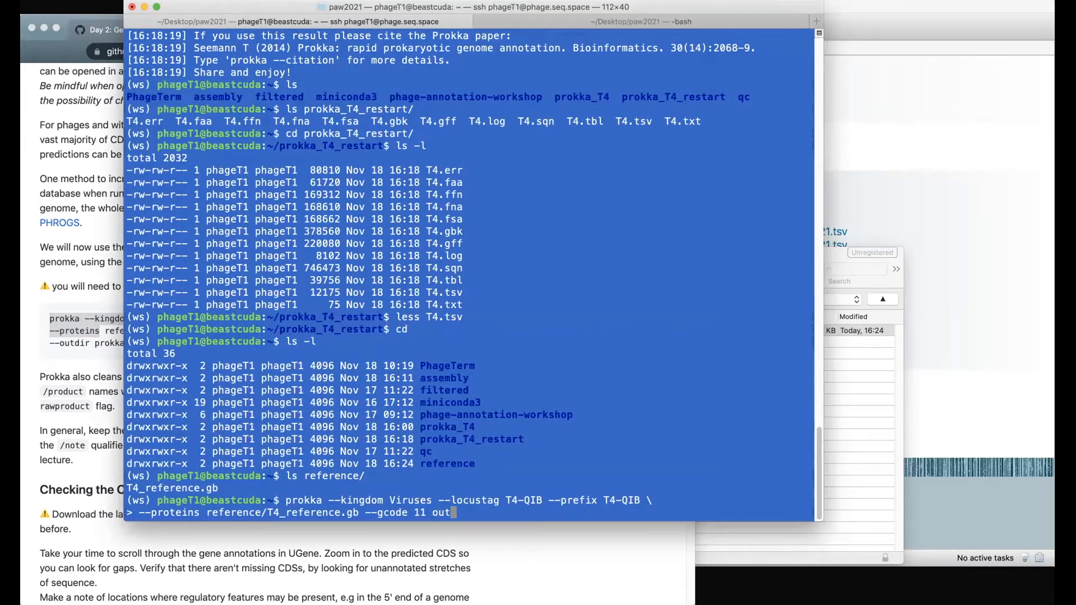
pyautogui.write('--outdi')
pyautogui.write('r')
pyautogui.write(' pro')
pyautogui.press('BackSpace')
pyautogui.press('BackSpace')
pyautogui.press('BackSpace')
pyautogui.write('better_pr')
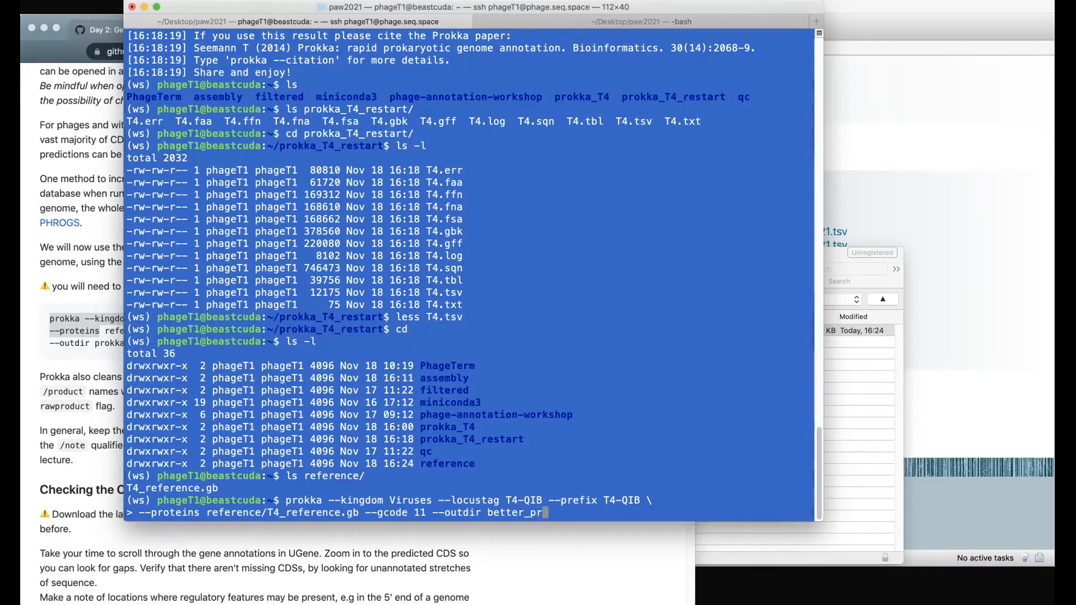
pyautogui.write('okka_T4')
# Add assembly/T4_restart.fasta as the input genome and run the Prokka command.
pyautogui.click(89, 432)
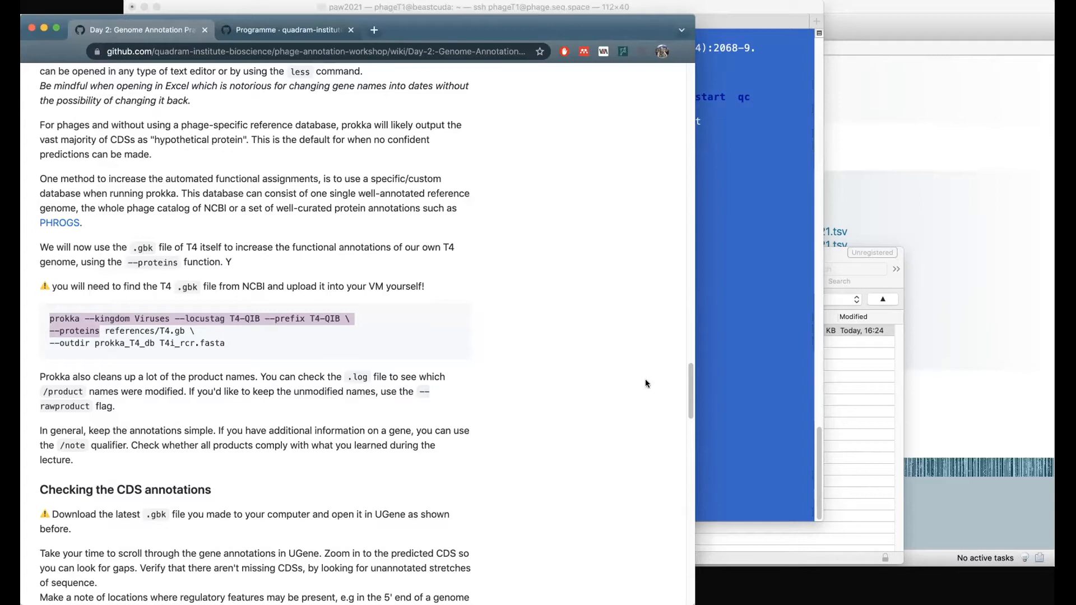
pyautogui.click(741, 400)
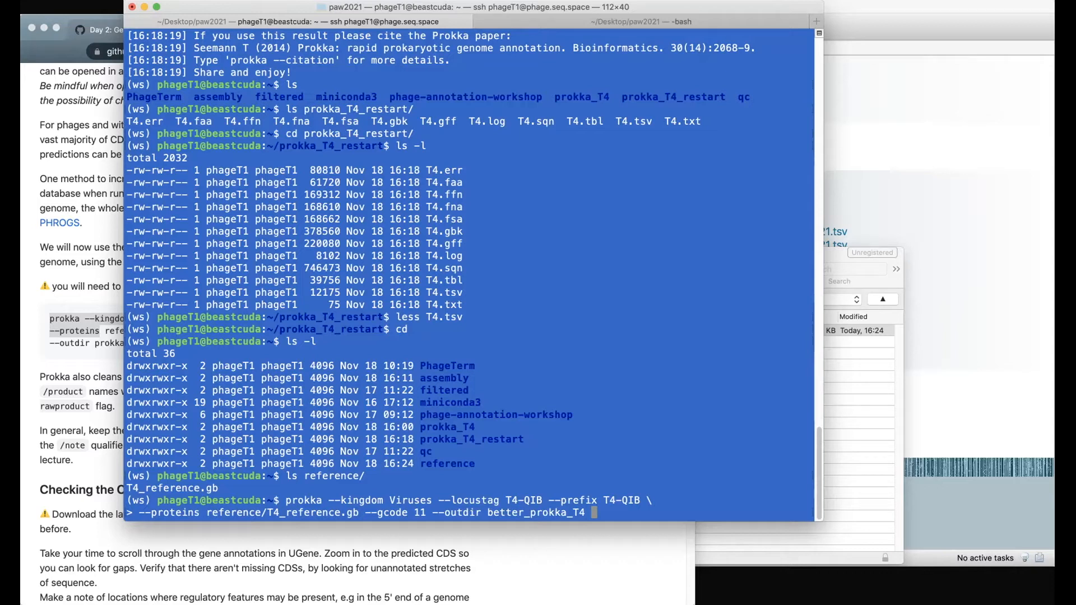
pyautogui.write('assembly/T4_')
pyautogui.press('Tab')
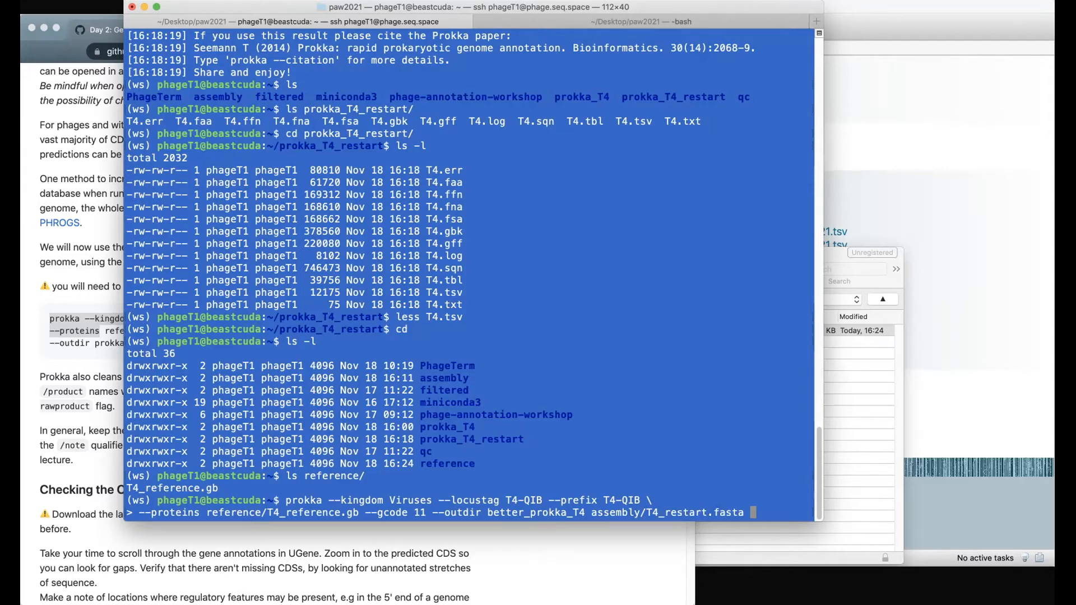
pyautogui.press('Return')
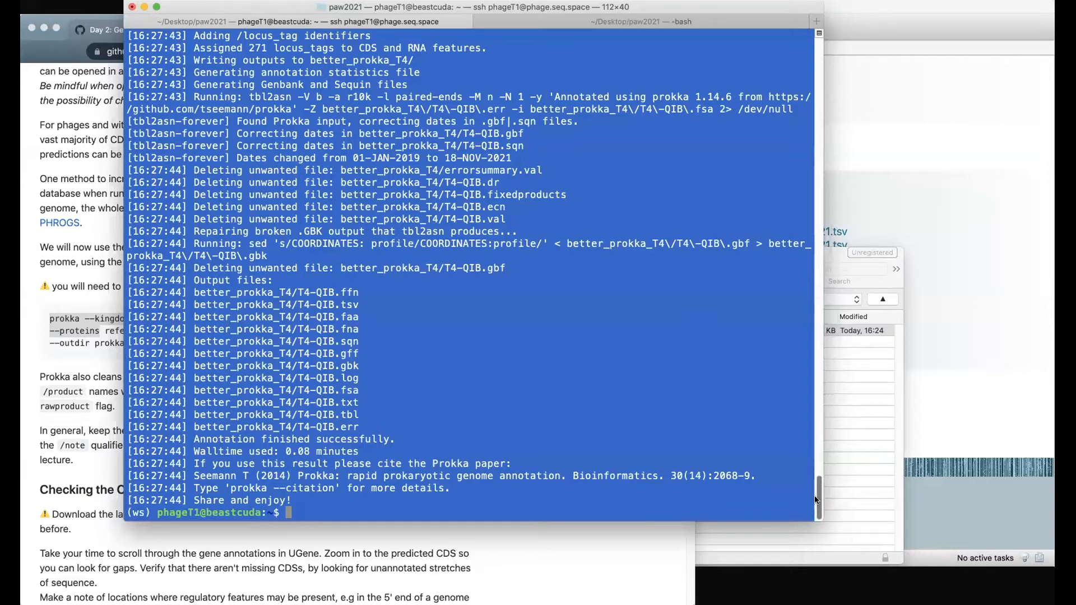
# Look back through the Prokka run log, and enter the better_prokka_T4 directory to list its output files.
pyautogui.moveTo(816, 500); pyautogui.dragTo(810, 393)
pyautogui.write('cd bett')
pyautogui.press('Tab')
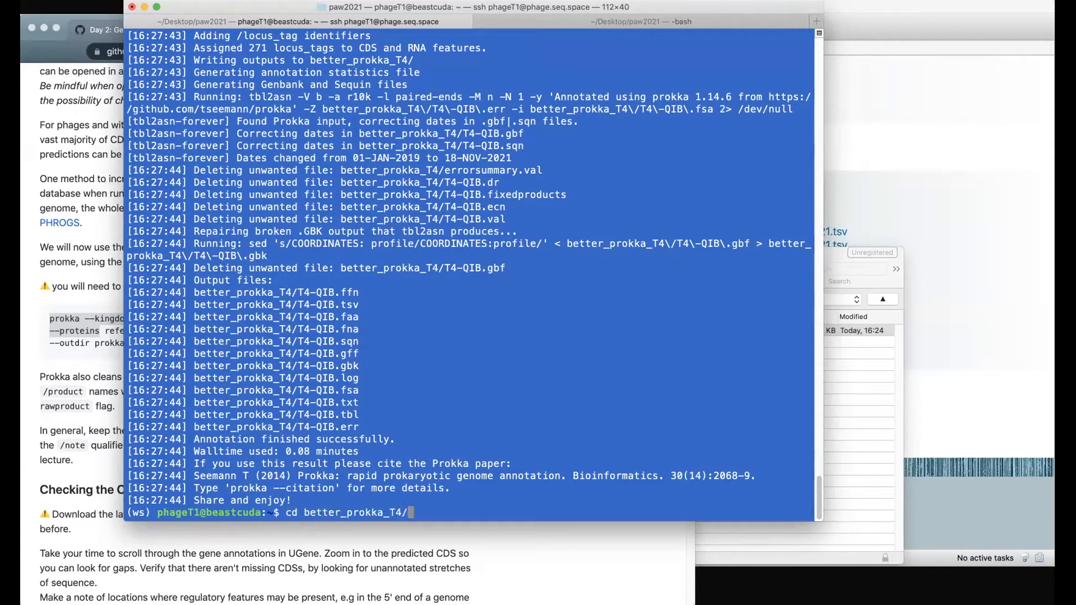
pyautogui.press('Return')
pyautogui.write('ls')
pyautogui.press('Return')
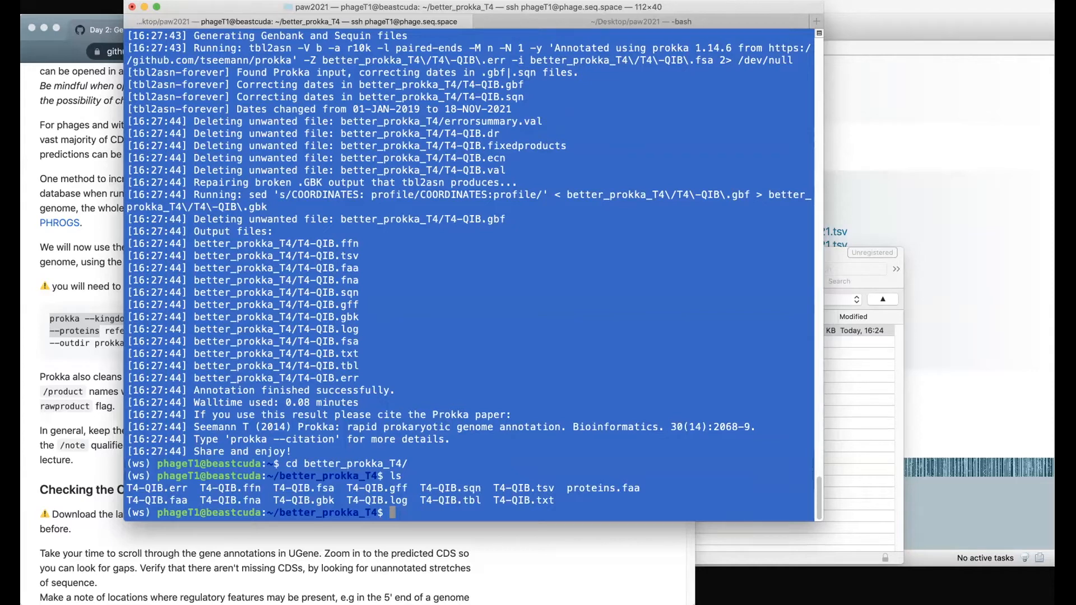
# View T4-QIB.tsv with less and inspect its gene and product annotations around the motB entries.
pyautogui.write('less T')
pyautogui.press('Tab')
pyautogui.write('tsv')
pyautogui.press('Return')
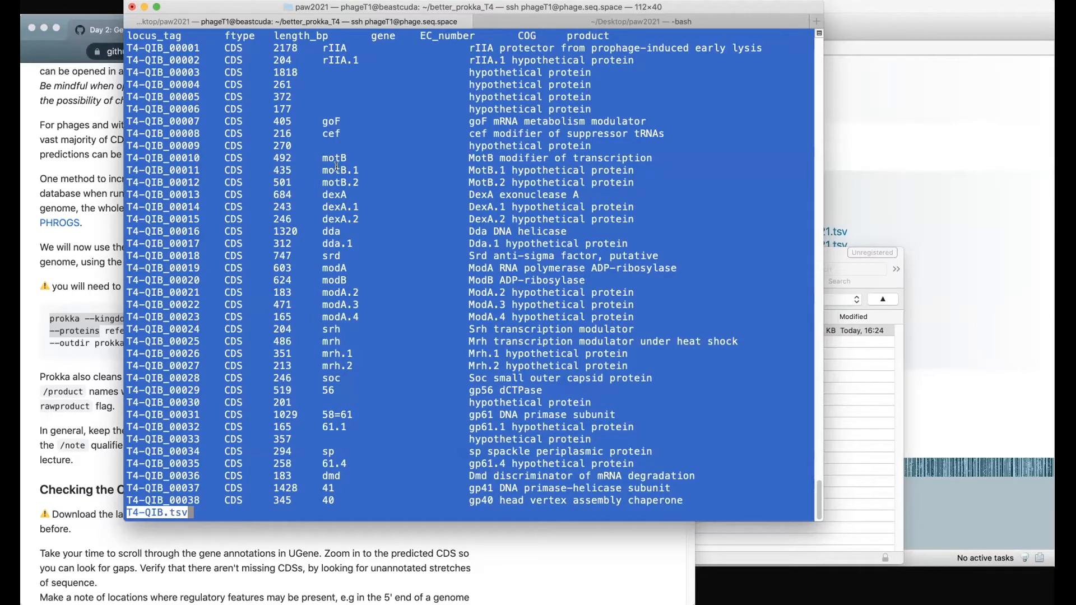
pyautogui.moveTo(319, 157); pyautogui.dragTo(654, 154)
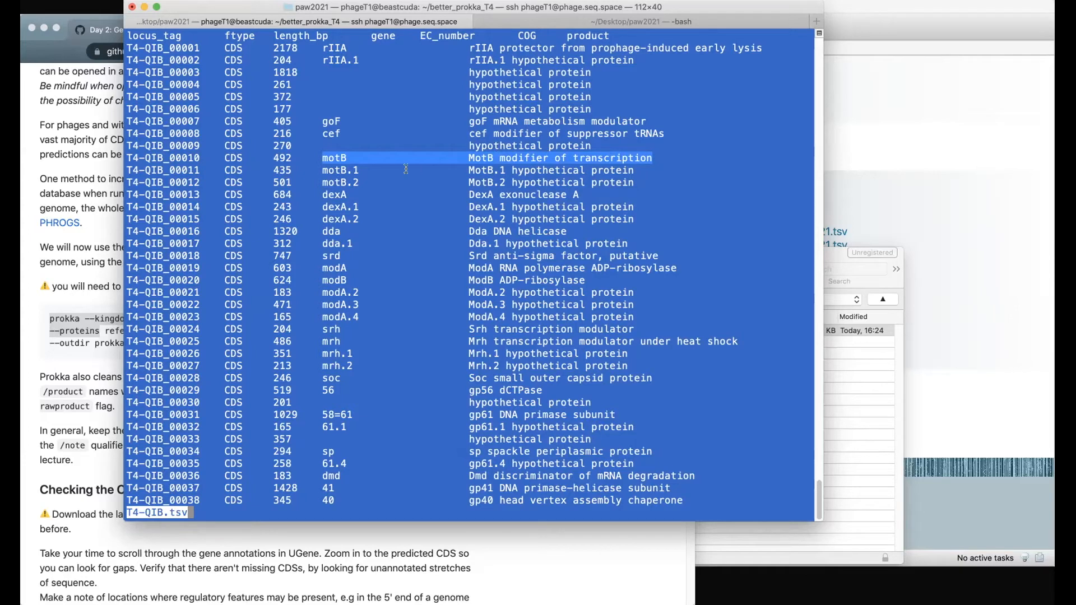
pyautogui.click(324, 172)
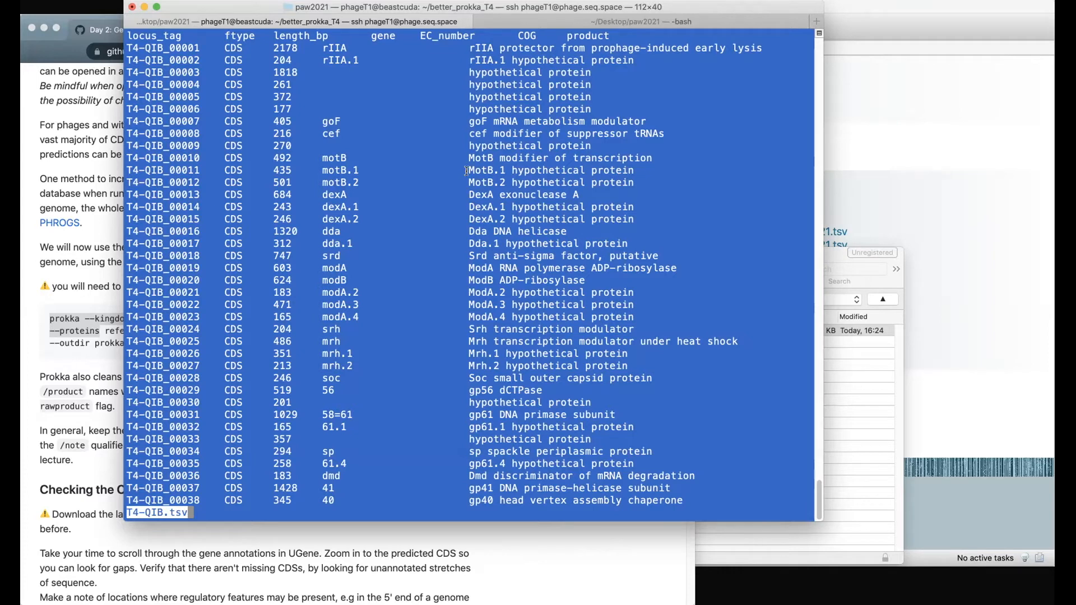
# Examine the hypothetical protein entries of the motB, dexA and modA gene families in the T4-QIB.tsv listing.
pyautogui.moveTo(466, 170); pyautogui.dragTo(638, 172)
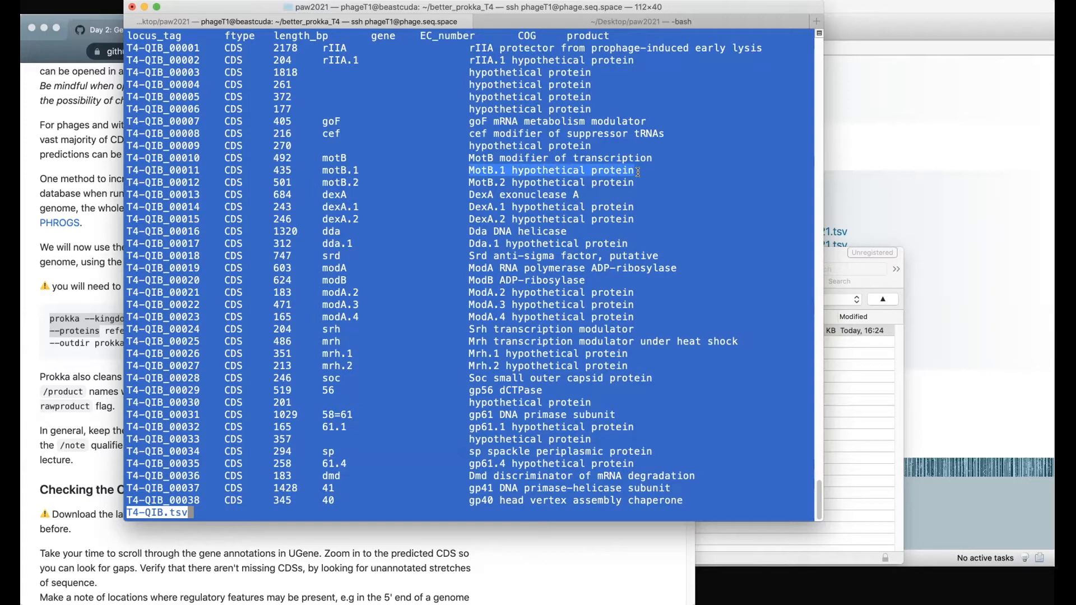
pyautogui.rightClick(638, 172)
pyautogui.click(659, 177)
pyautogui.moveTo(323, 194); pyautogui.dragTo(639, 213)
pyautogui.click(338, 294)
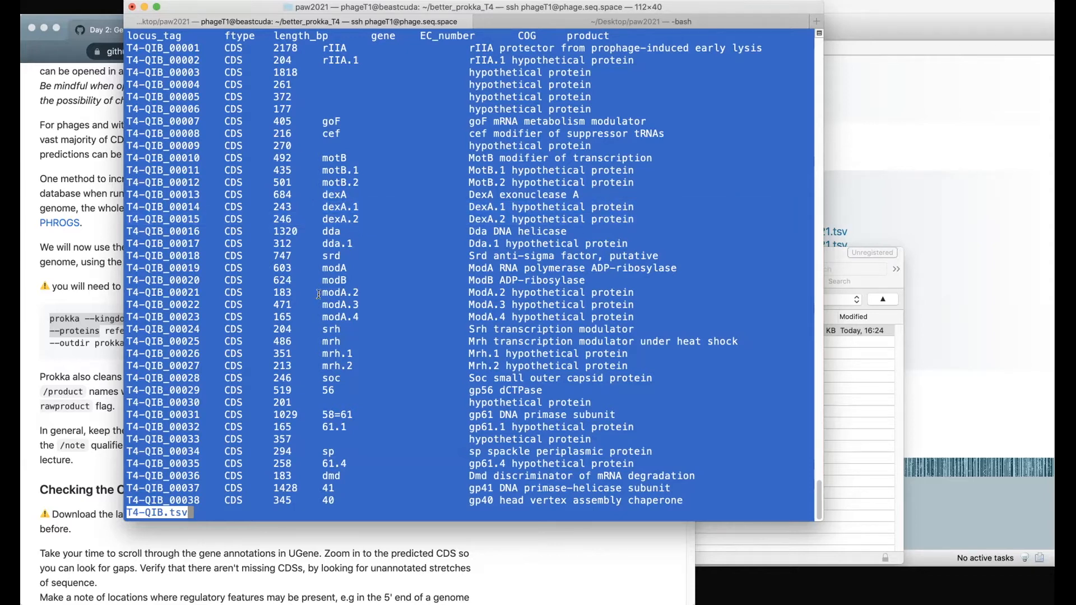
pyautogui.moveTo(318, 294); pyautogui.dragTo(635, 315)
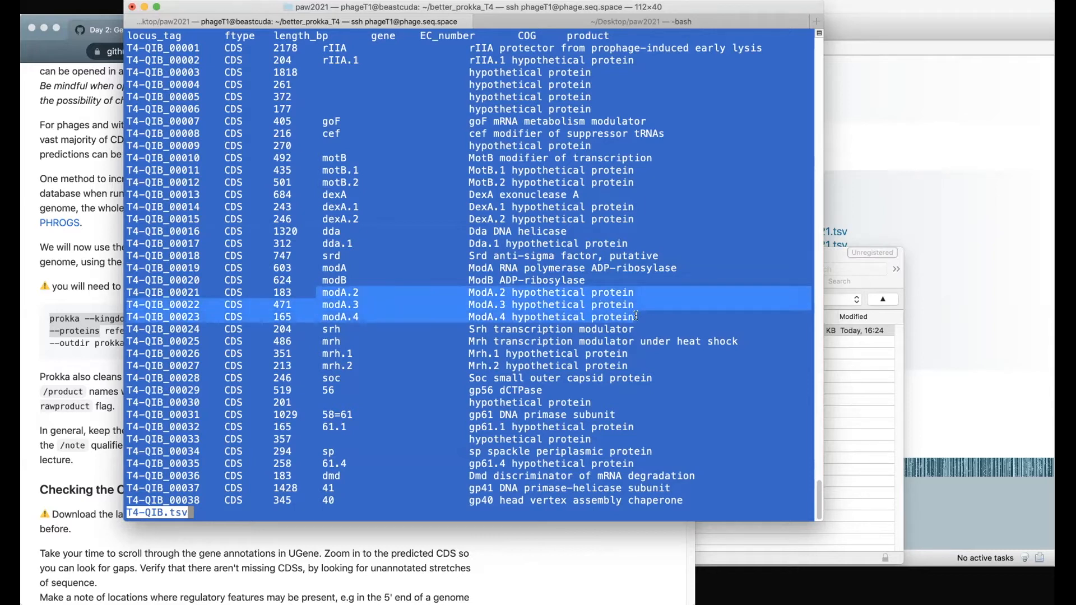
pyautogui.click(435, 259)
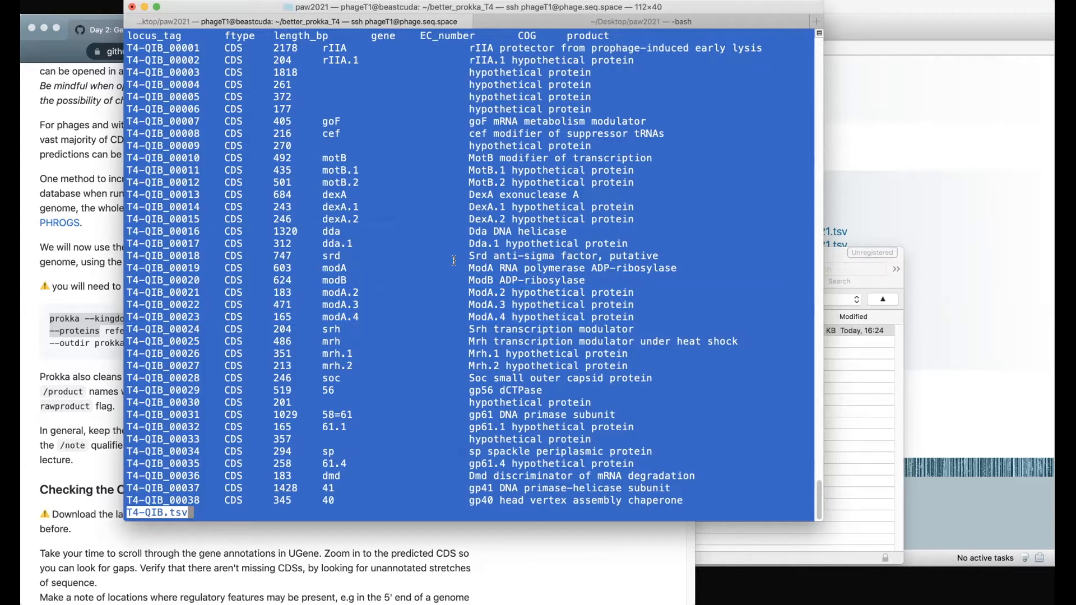
# Read further through the T4-QIB.tsv listing to about the gp46 entry and return towards the dexA entries.
pyautogui.press('Down')
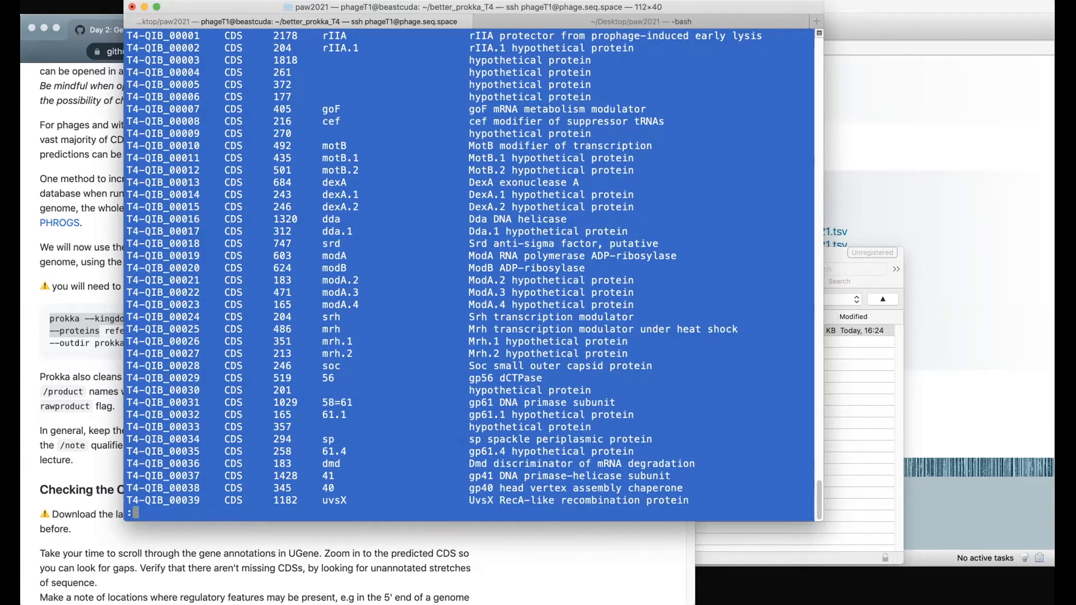
pyautogui.press('Down')
pyautogui.press('Down')
pyautogui.press('Down')
pyautogui.press('Down')
pyautogui.press('Down')
pyautogui.press('Down')
pyautogui.press('Down')
pyautogui.press('Down')
pyautogui.press('Down')
pyautogui.press('Down')
pyautogui.press('Down')
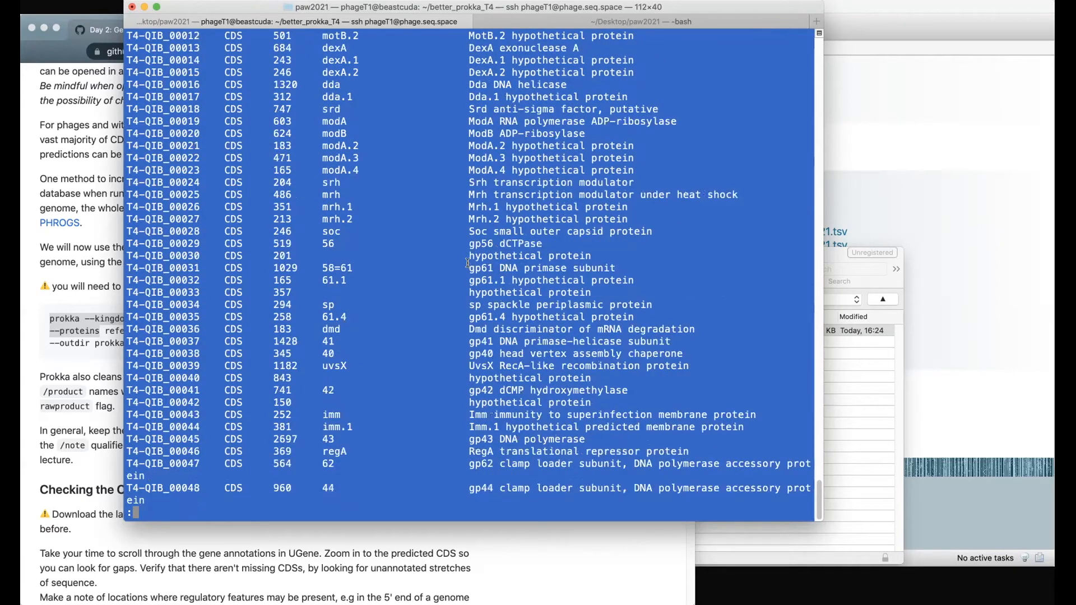
pyautogui.press('Down')
pyautogui.press('Down')
pyautogui.press('Down')
pyautogui.press('Down')
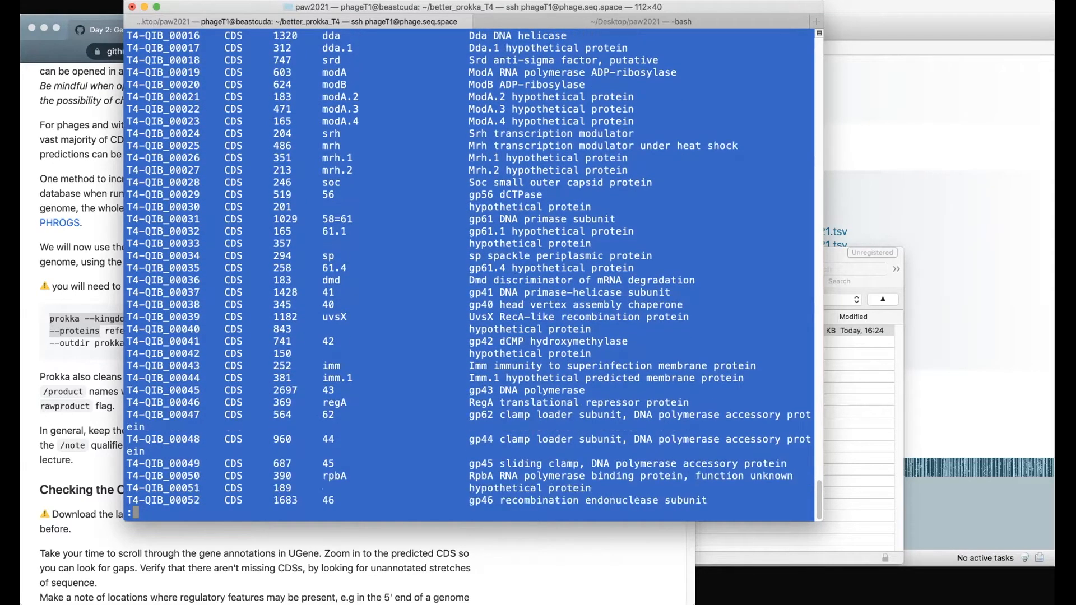
pyautogui.press('Down')
pyautogui.press('Down')
pyautogui.press('Down')
pyautogui.press('Up')
pyautogui.press('Up')
pyautogui.press('Up')
pyautogui.press('Up')
pyautogui.press('Up')
pyautogui.press('Up')
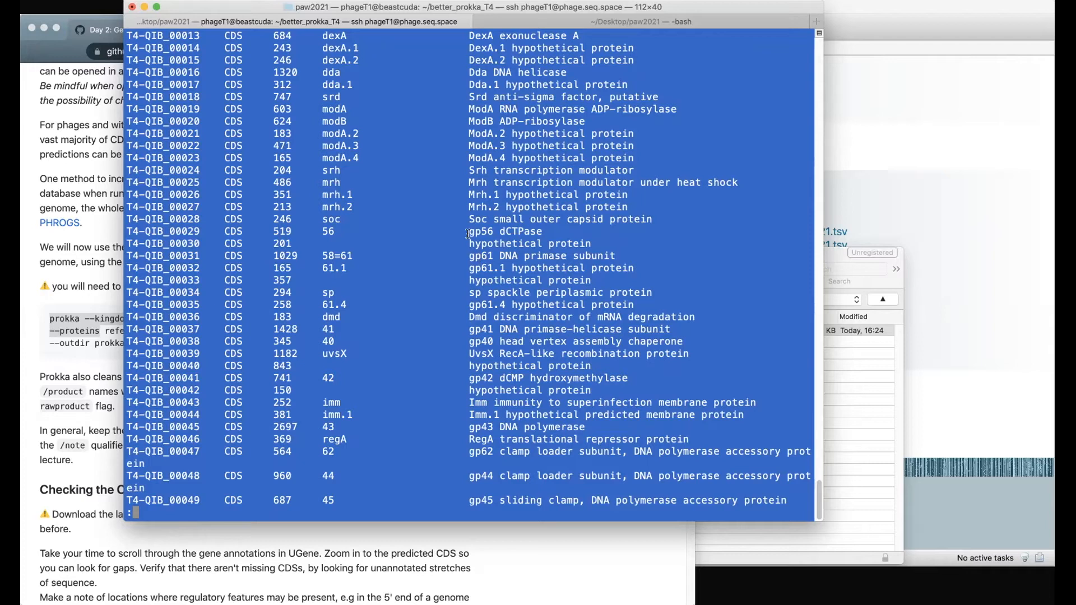
# Examine the product names from the early genes through the gp44 clamp loader subunit to the nrd and pin genes.
pyautogui.press('Down')
pyautogui.press('Down')
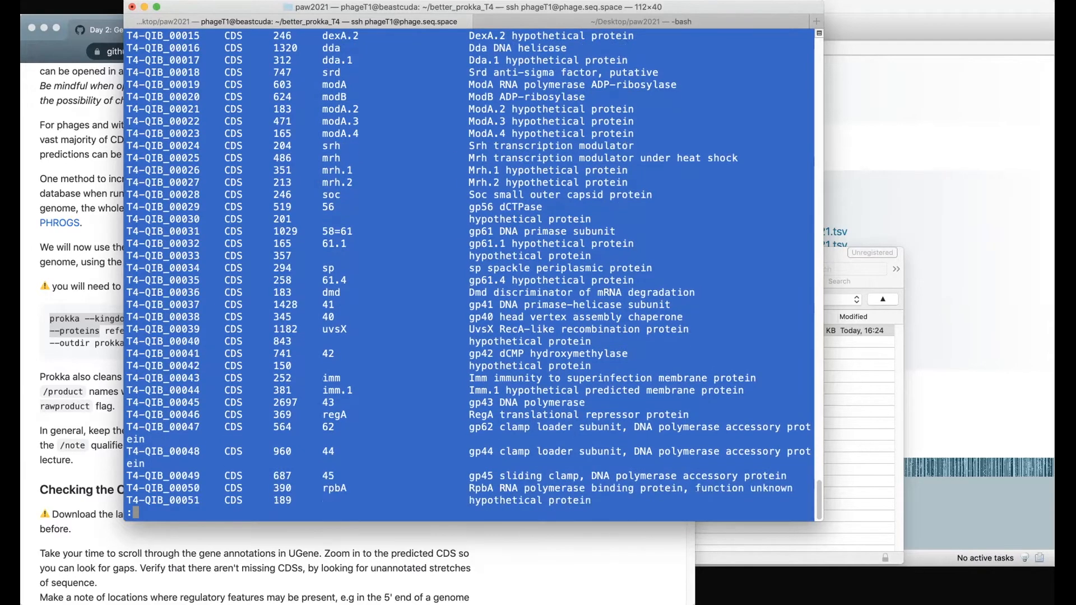
pyautogui.press('Down')
pyautogui.press('Down')
pyautogui.press('Down')
pyautogui.press('Down')
pyautogui.press('Down')
pyautogui.press('Down')
pyautogui.press('Down')
pyautogui.press('Down')
pyautogui.press('Down')
pyautogui.press('Down')
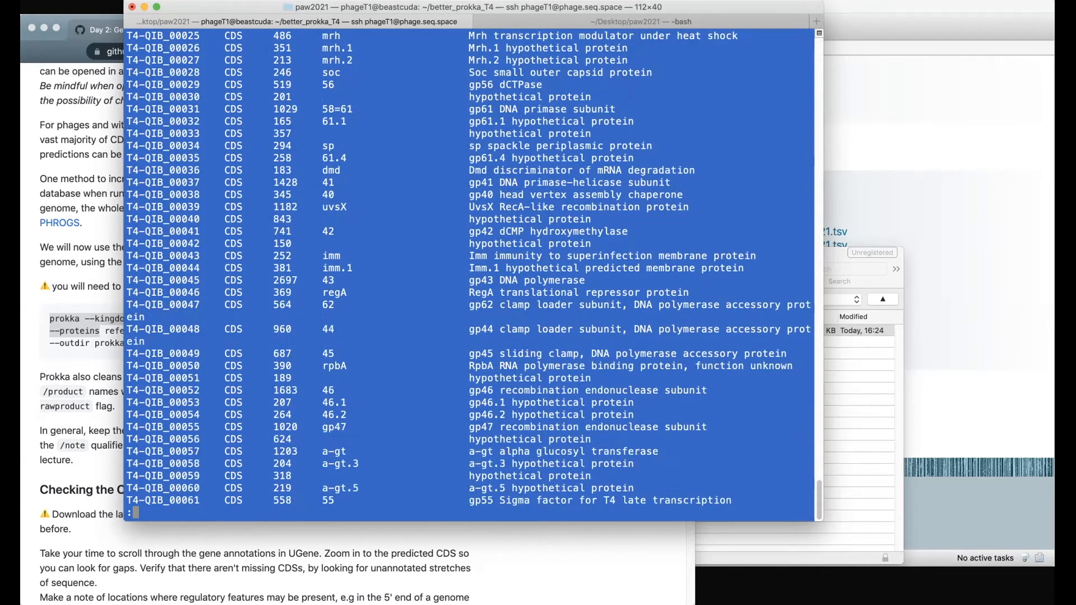
pyautogui.press('Down')
pyautogui.press('Down')
pyautogui.press('Down')
pyautogui.press('Down')
pyautogui.press('Down')
pyautogui.press('Down')
pyautogui.press('Down')
pyautogui.press('Down')
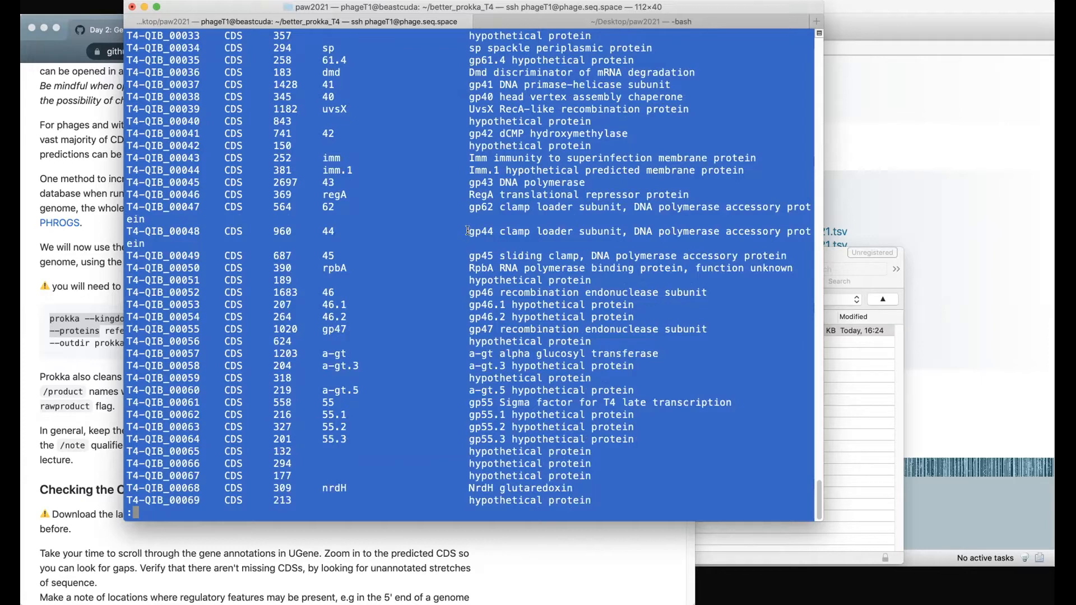
pyautogui.moveTo(467, 232); pyautogui.dragTo(492, 232)
pyautogui.press('Down')
pyautogui.press('Down')
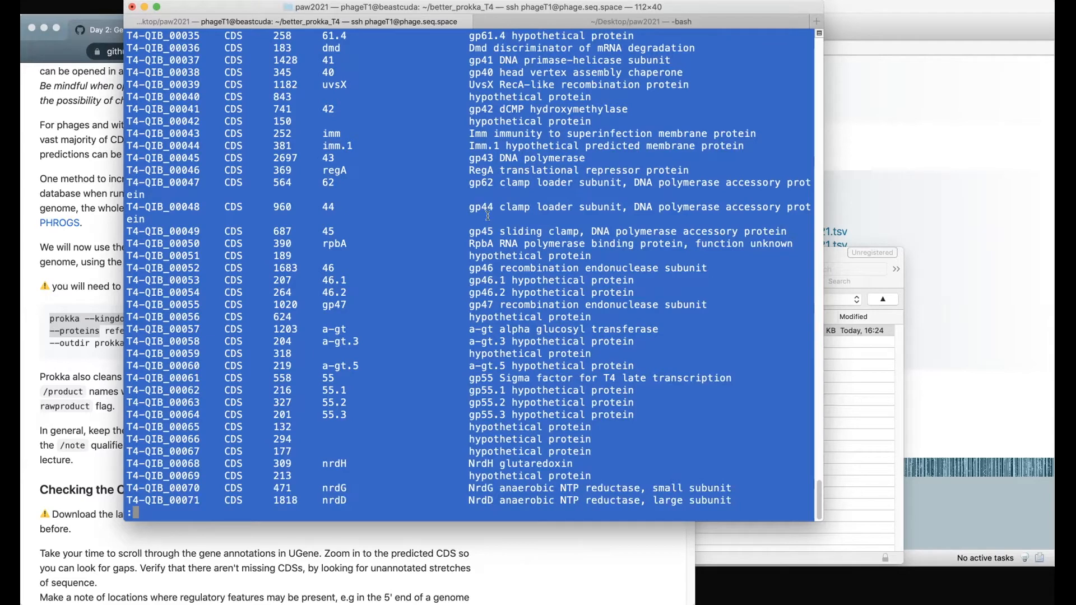
pyautogui.press('Down')
pyautogui.press('Down')
pyautogui.press('Down')
pyautogui.press('Down')
pyautogui.press('Down')
pyautogui.press('Down')
pyautogui.press('Down')
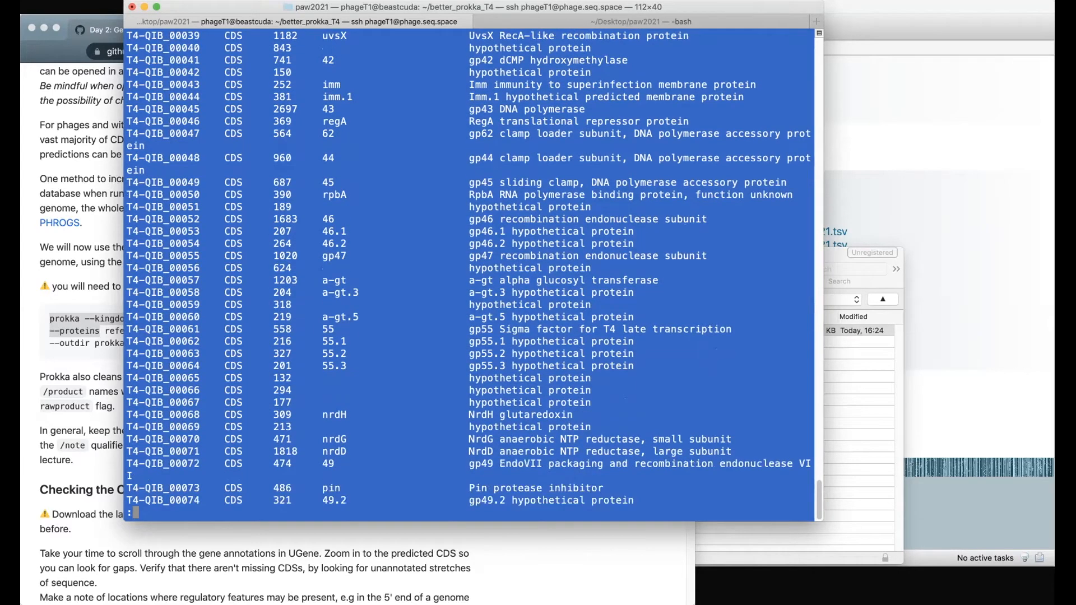
# Examine the tRNA, baseplate, tail, terminase and head protein annotations further down the table, and close the file view.
pyautogui.scroll(-8, 493, 219)
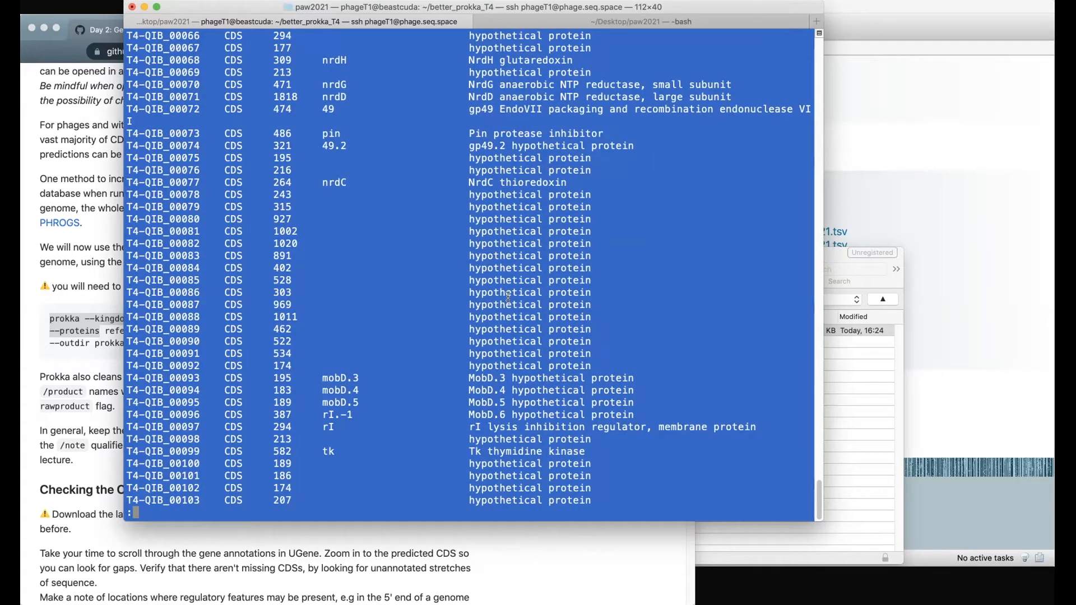
pyautogui.scroll(-5, 509, 297)
pyautogui.scroll(-10, 508, 297)
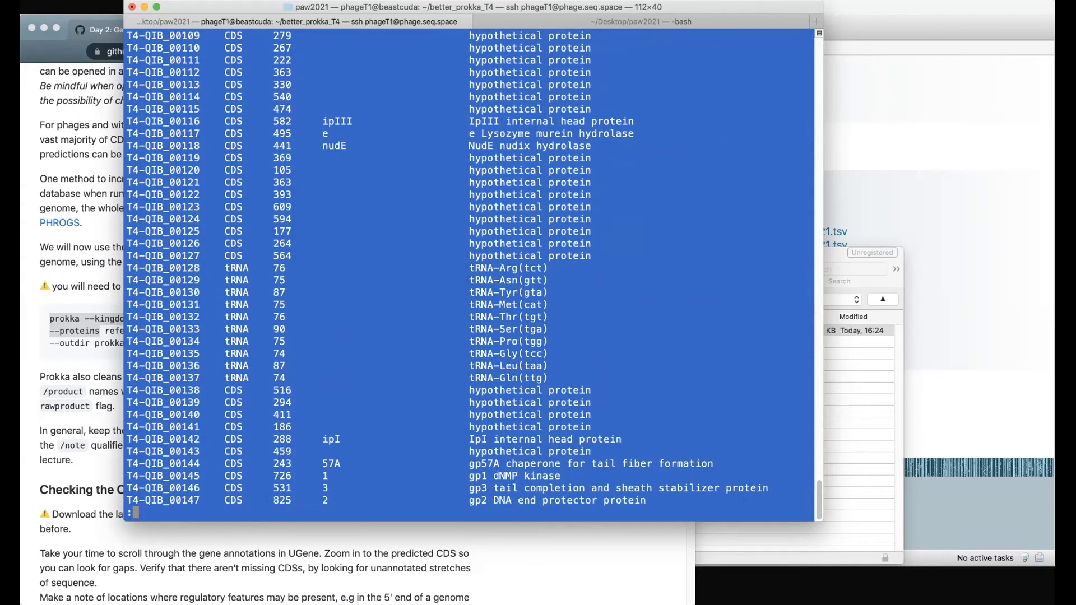
pyautogui.scroll(-3, 509, 297)
pyautogui.scroll(-2, 508, 297)
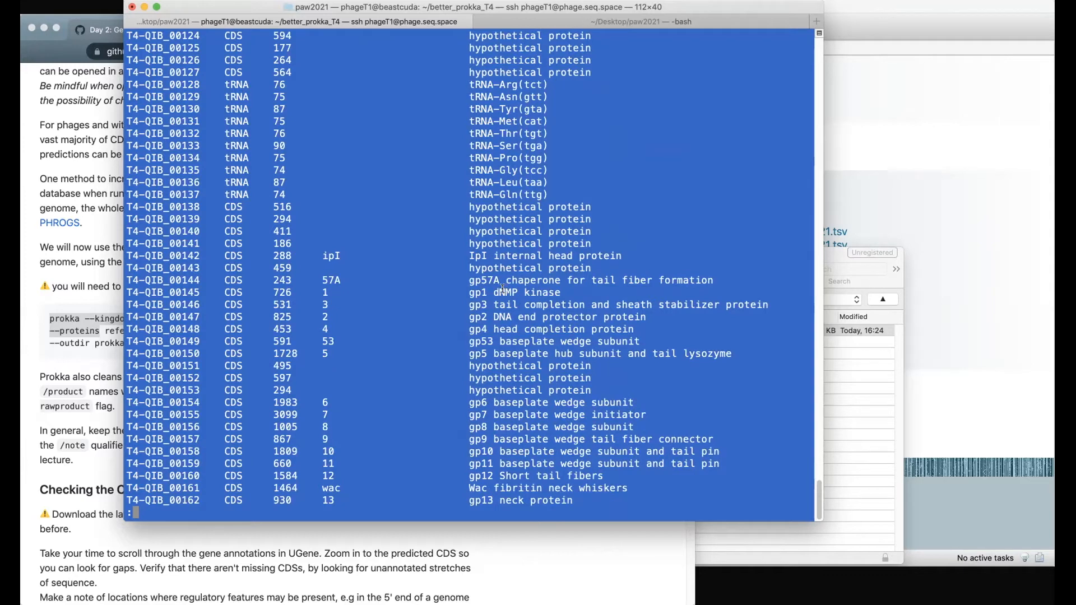
pyautogui.scroll(-1, 502, 285)
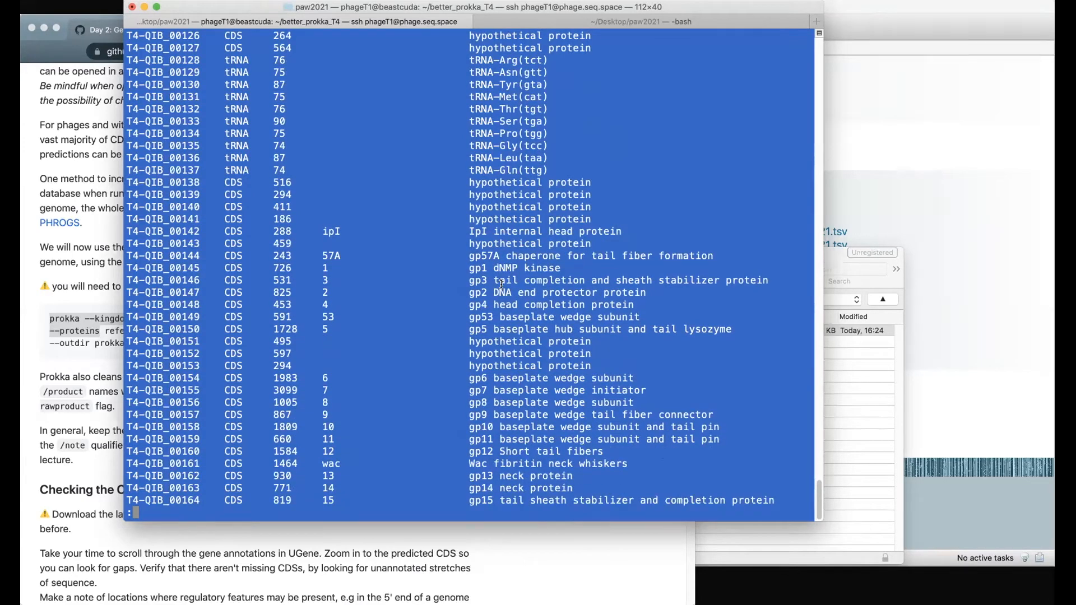
pyautogui.scroll(-2, 502, 284)
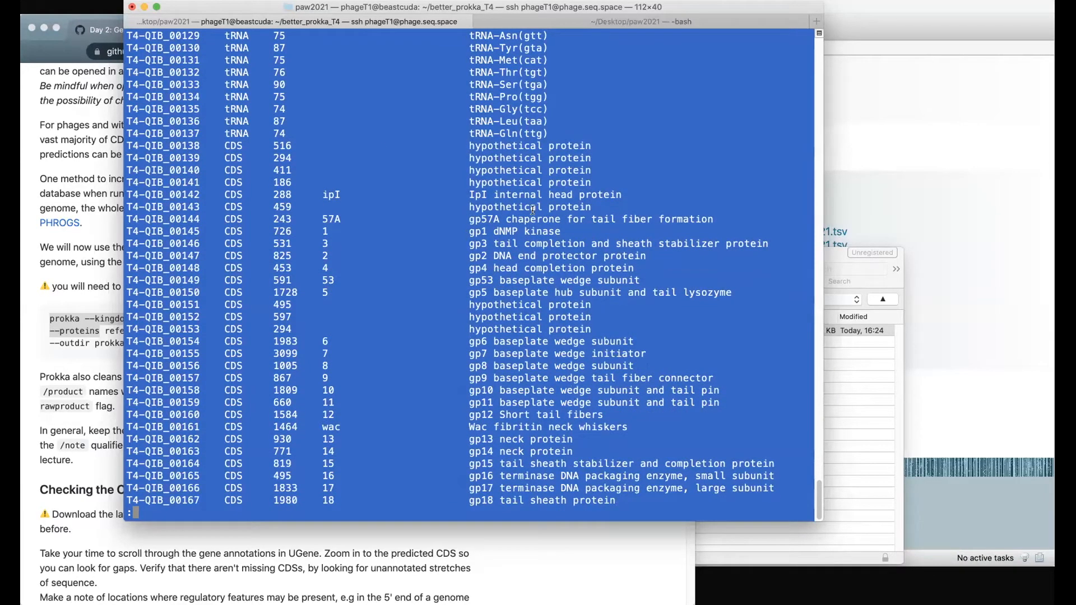
pyautogui.scroll(-2, 514, 388)
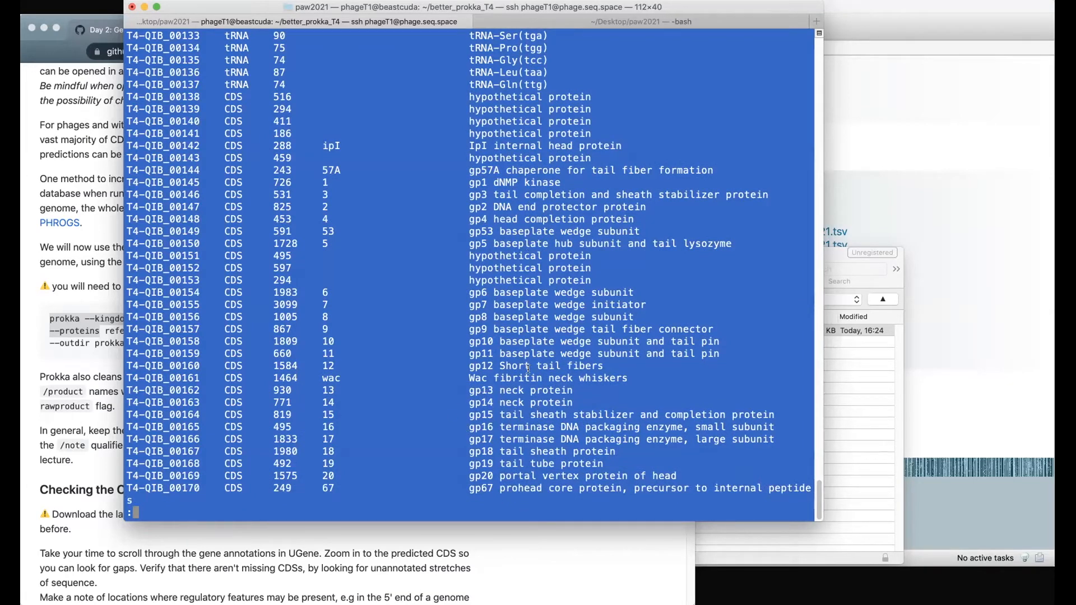
pyautogui.scroll(-1, 528, 357)
pyautogui.scroll(-1, 506, 291)
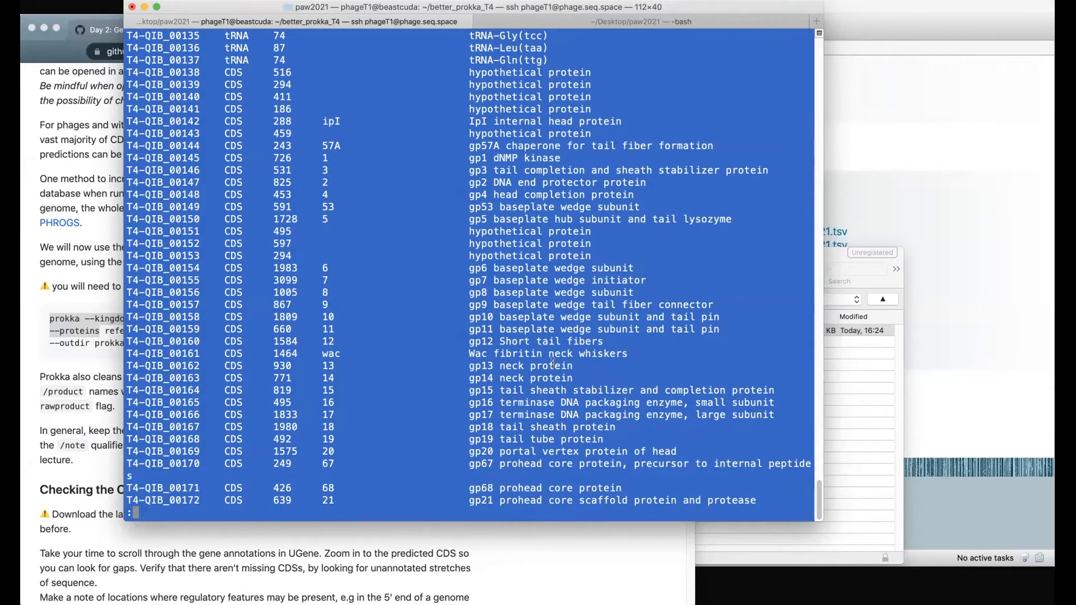
pyautogui.scroll(-2, 548, 375)
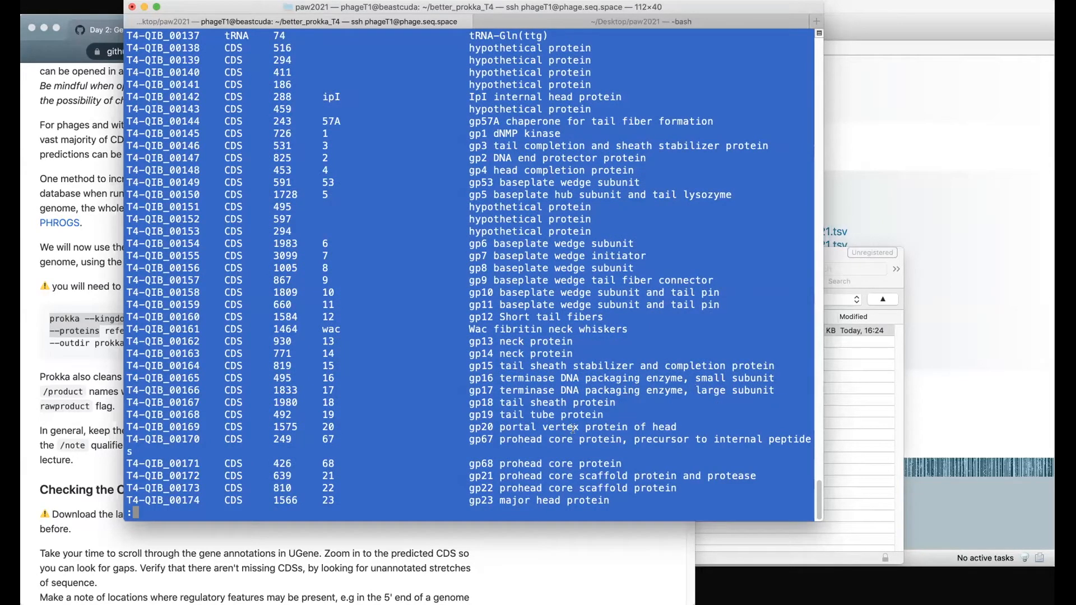
pyautogui.scroll(-3, 558, 436)
pyautogui.scroll(-5, 552, 433)
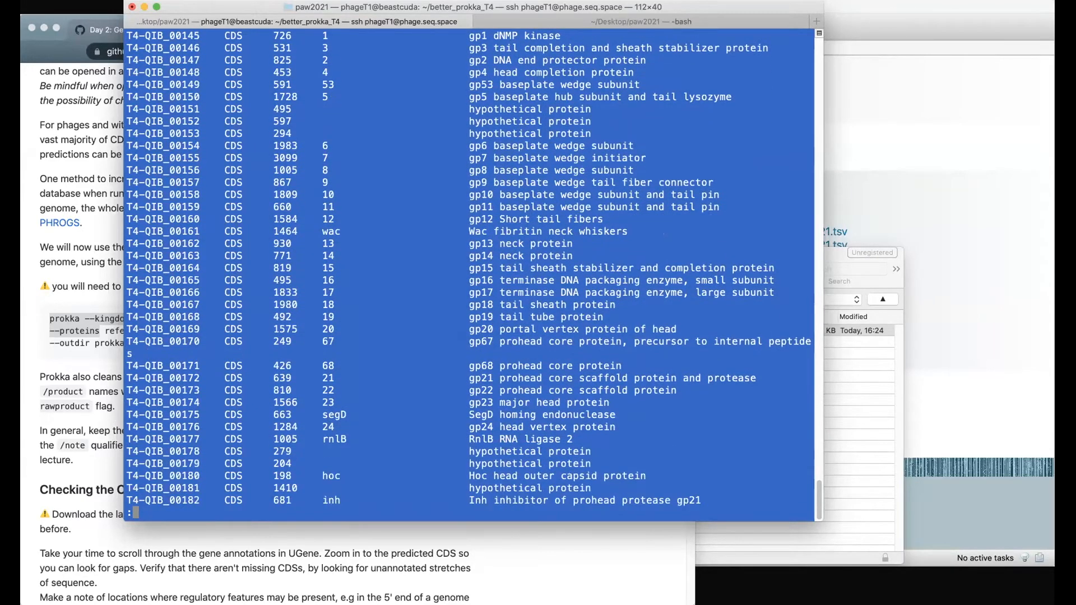
pyautogui.scroll(-3, 551, 433)
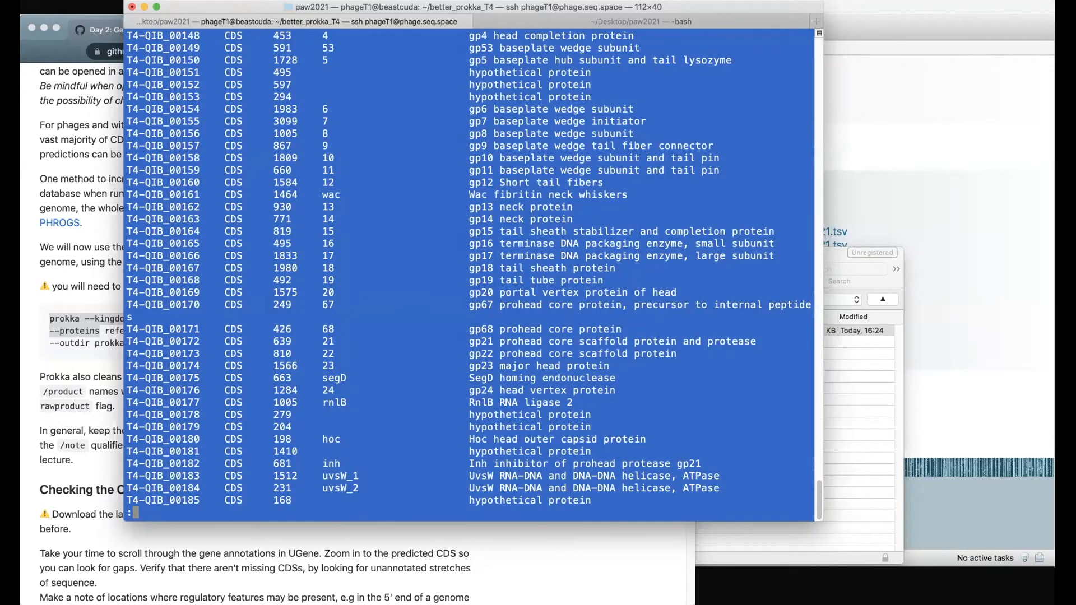
pyautogui.press('q')
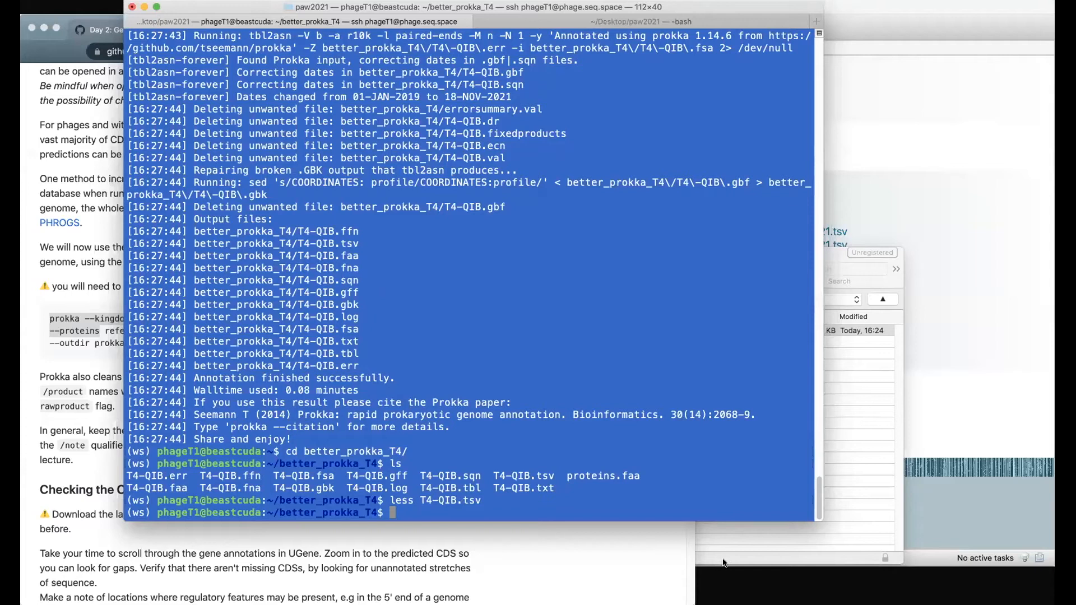
# Switch to the SFTP file browser and open the better_prokka_T4 folder in the phageT1 home directory.
pyautogui.click(834, 255)
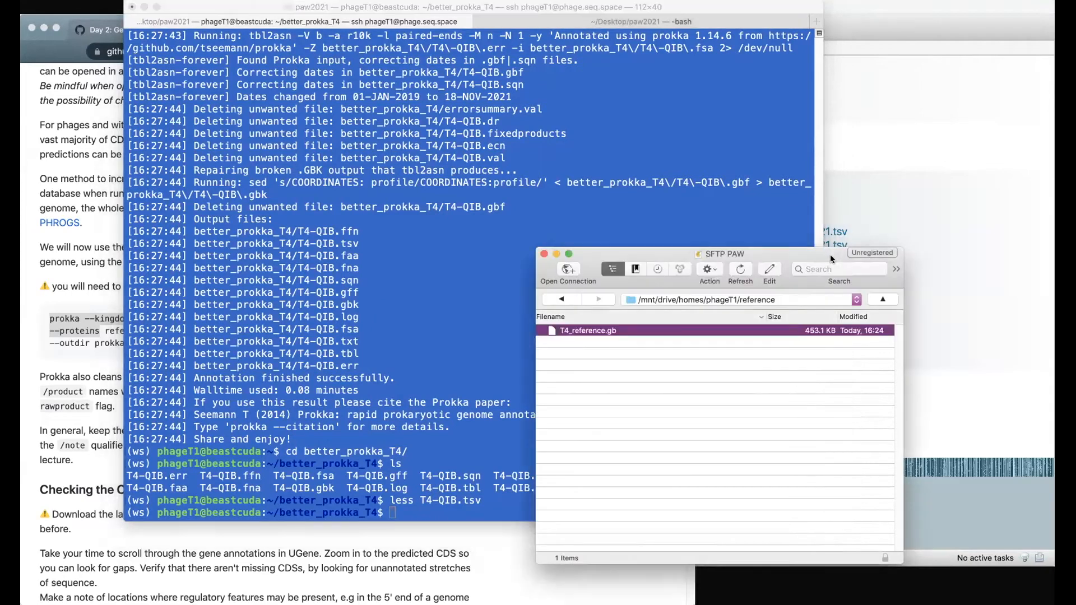
pyautogui.moveTo(751, 256); pyautogui.dragTo(671, 257)
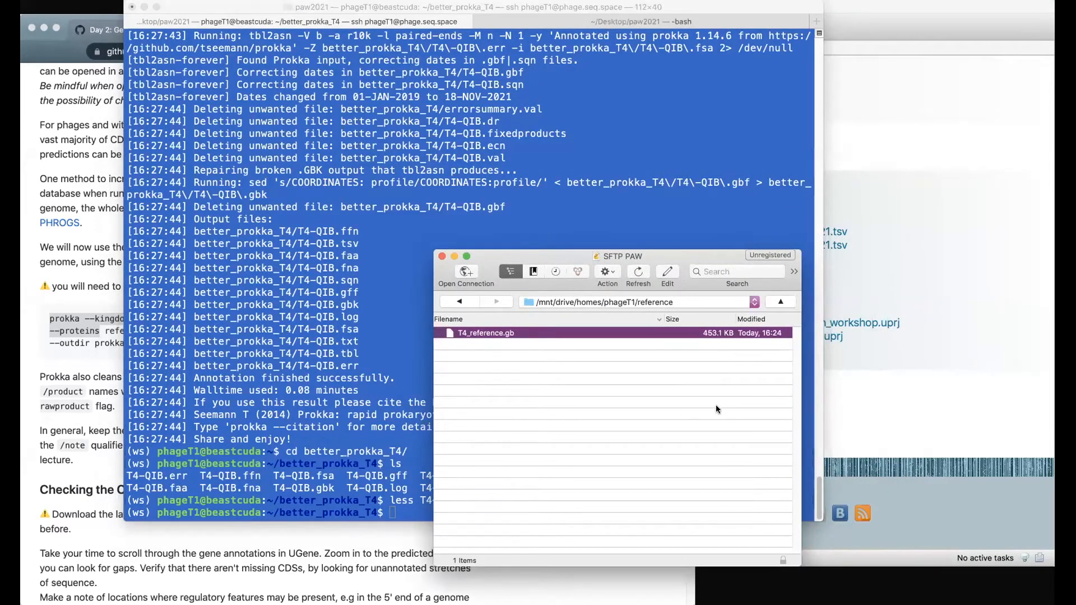
pyautogui.click(557, 300)
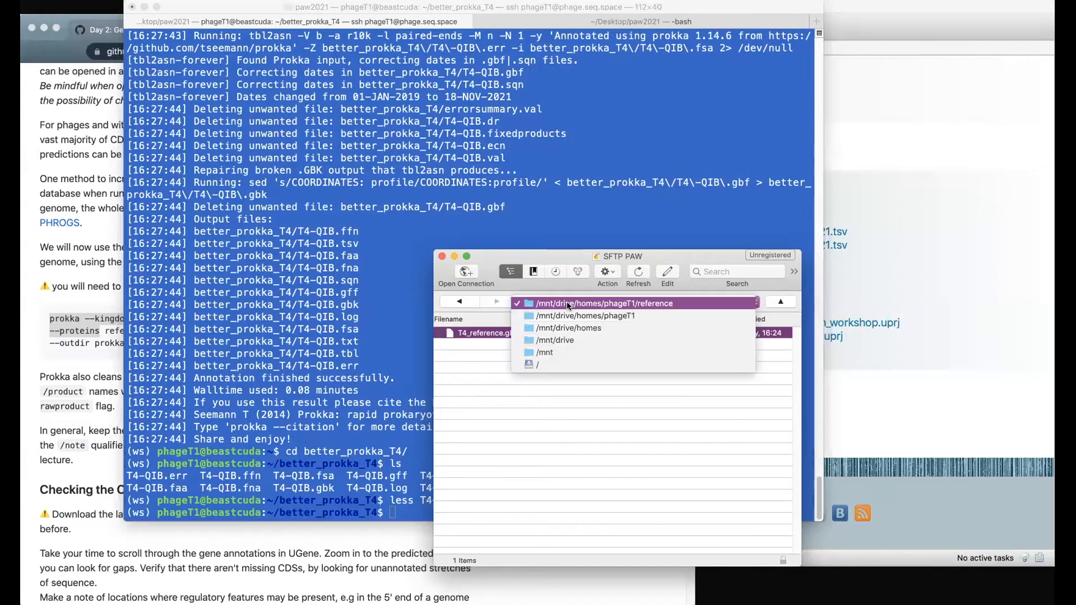
pyautogui.click(569, 316)
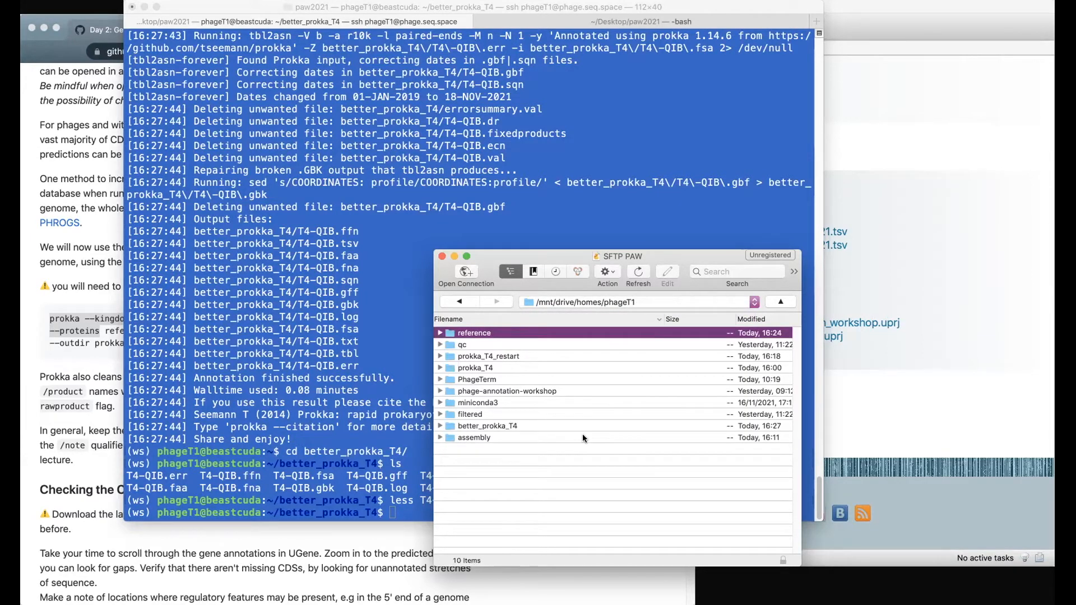
pyautogui.doubleClick(466, 426)
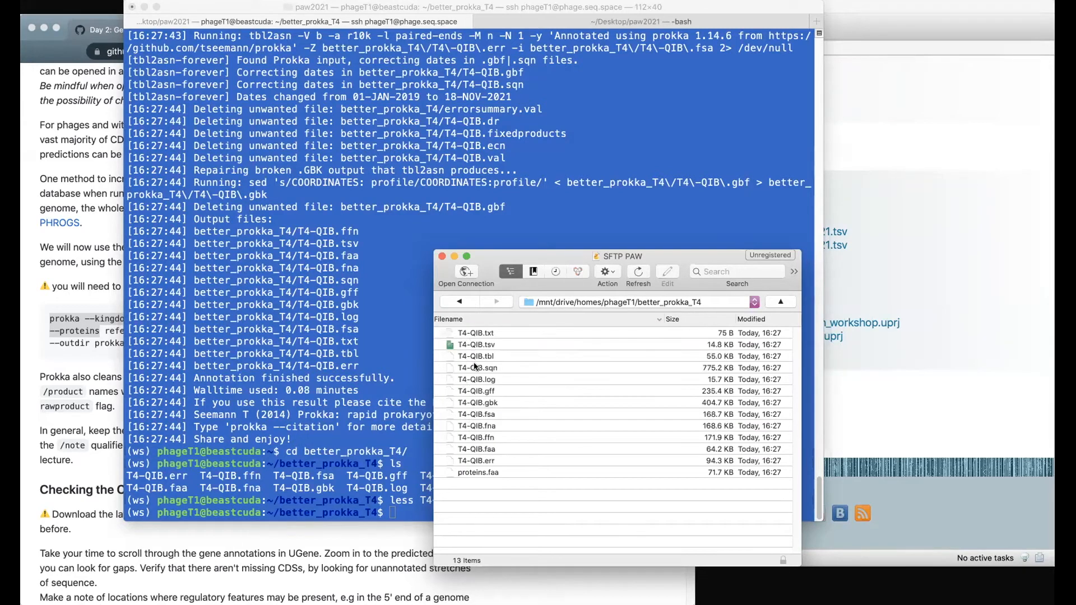
# Download T4-QIB.gbk from the better_prokka_T4 folder to the local computer.
pyautogui.click(479, 402)
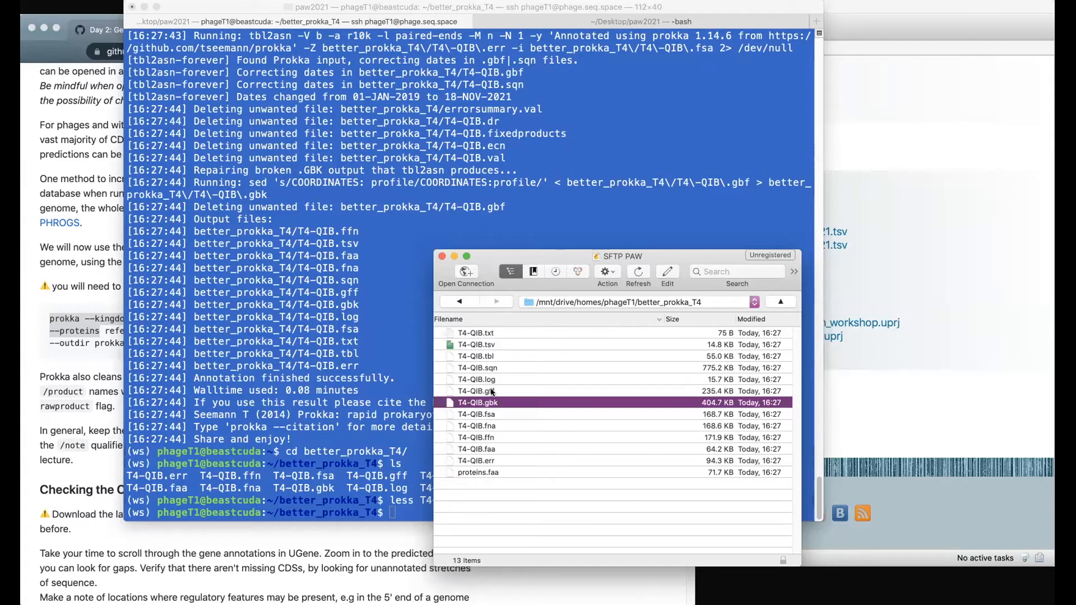
pyautogui.click(180, 541)
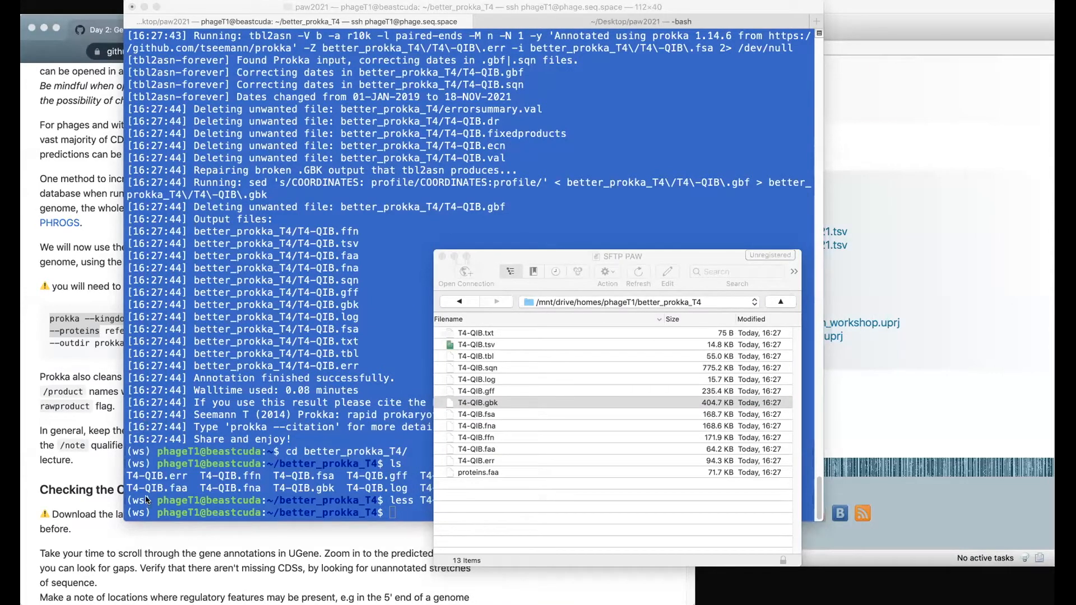
pyautogui.click(497, 256)
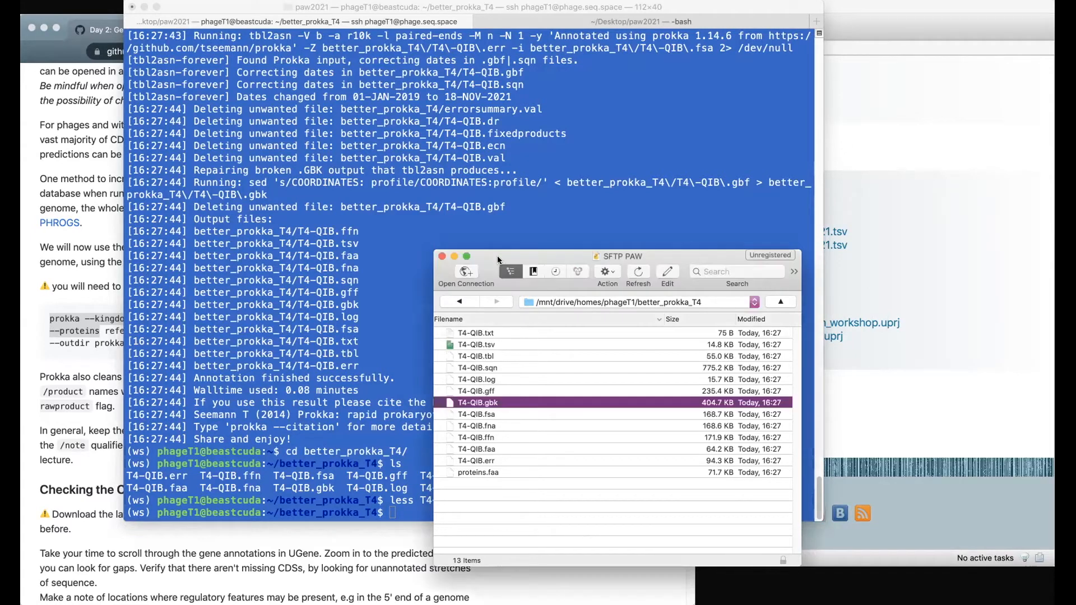
pyautogui.moveTo(494, 403); pyautogui.dragTo(184, 544)
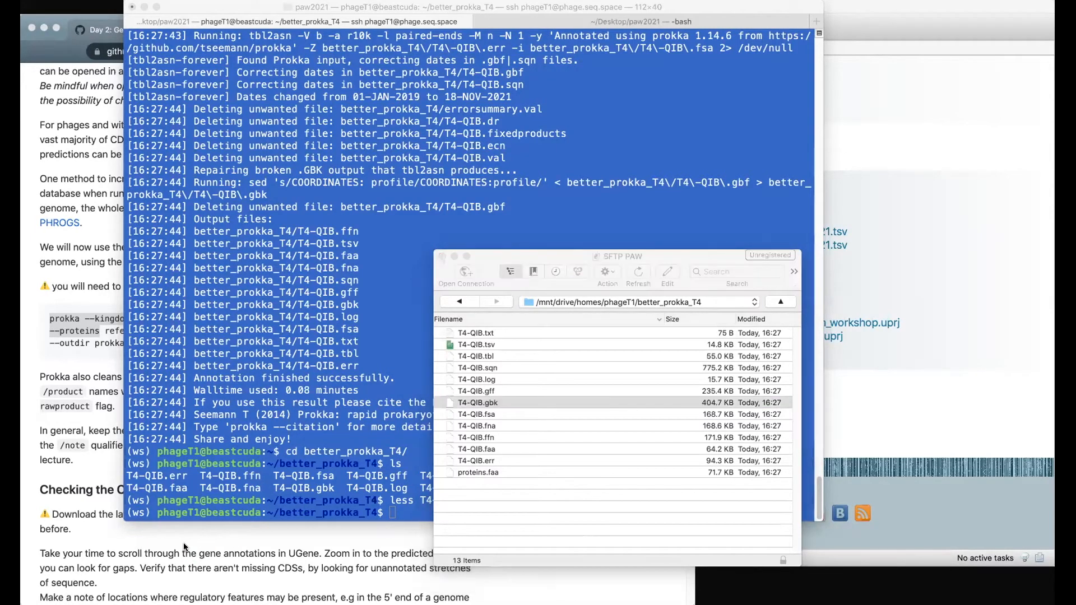
# Bring UGENE to the front, and return to the workshop web page to read the instructions on checking the CDS annotations.
pyautogui.click(879, 42)
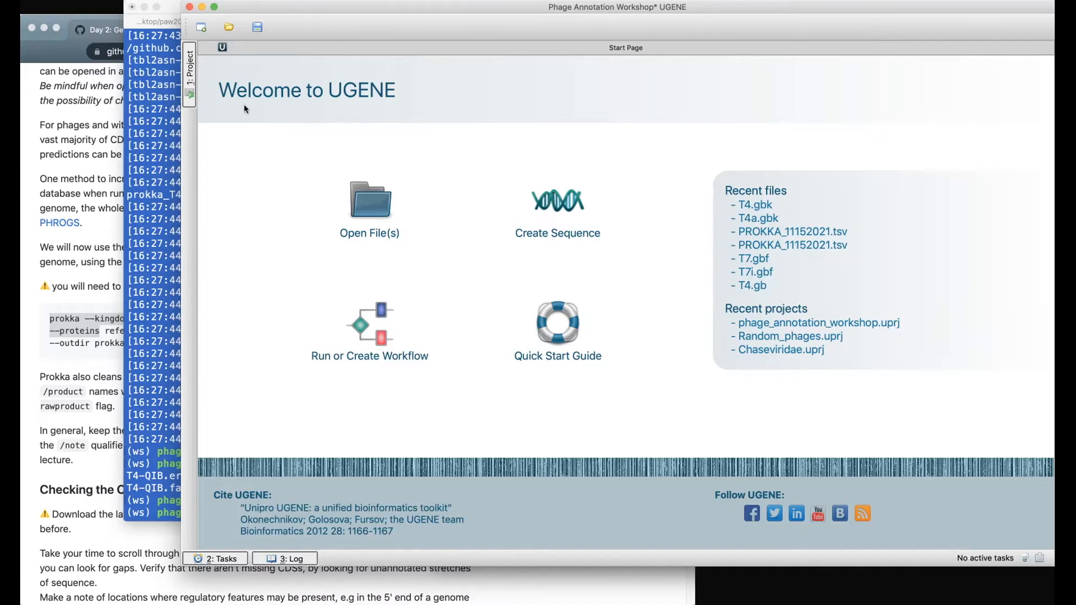
pyautogui.click(85, 155)
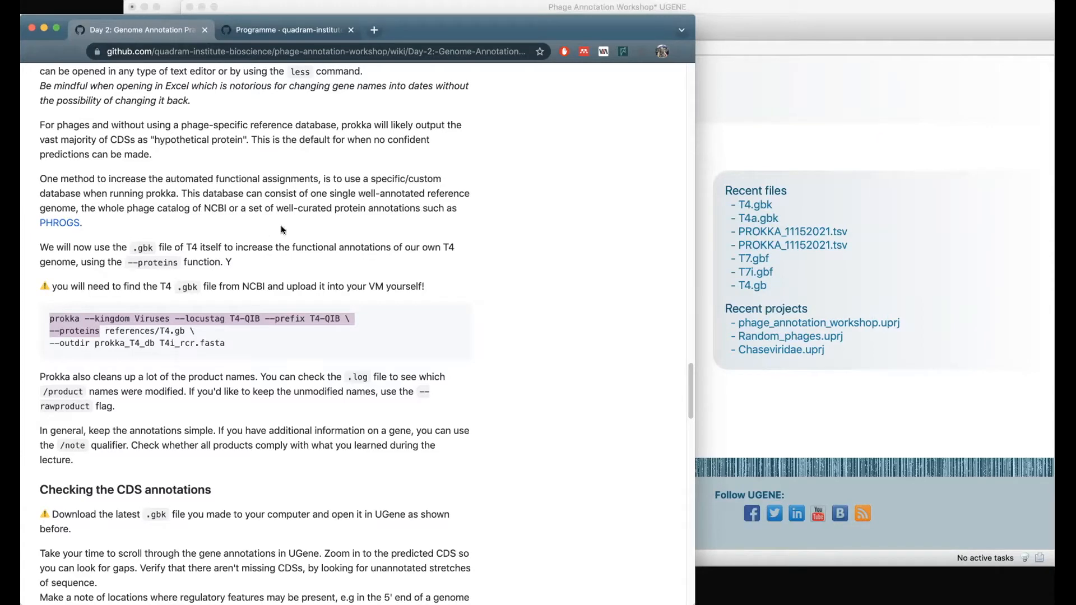
# Search the web for "prokka manual" and open the tseemann/prokka repository on GitHub.
pyautogui.doubleClick(297, 214)
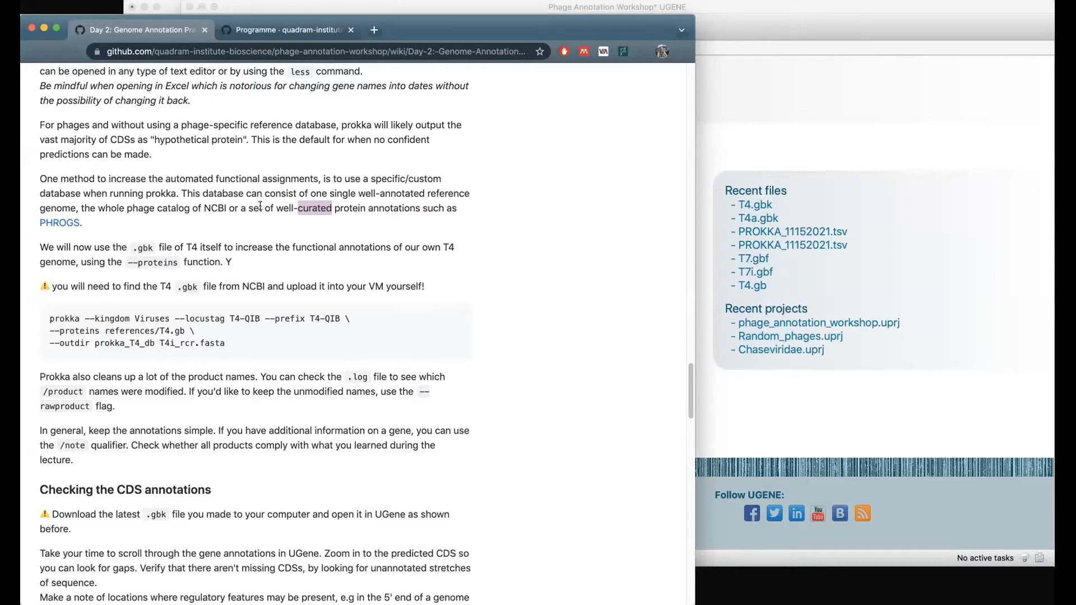
pyautogui.click(259, 204)
pyautogui.click(374, 30)
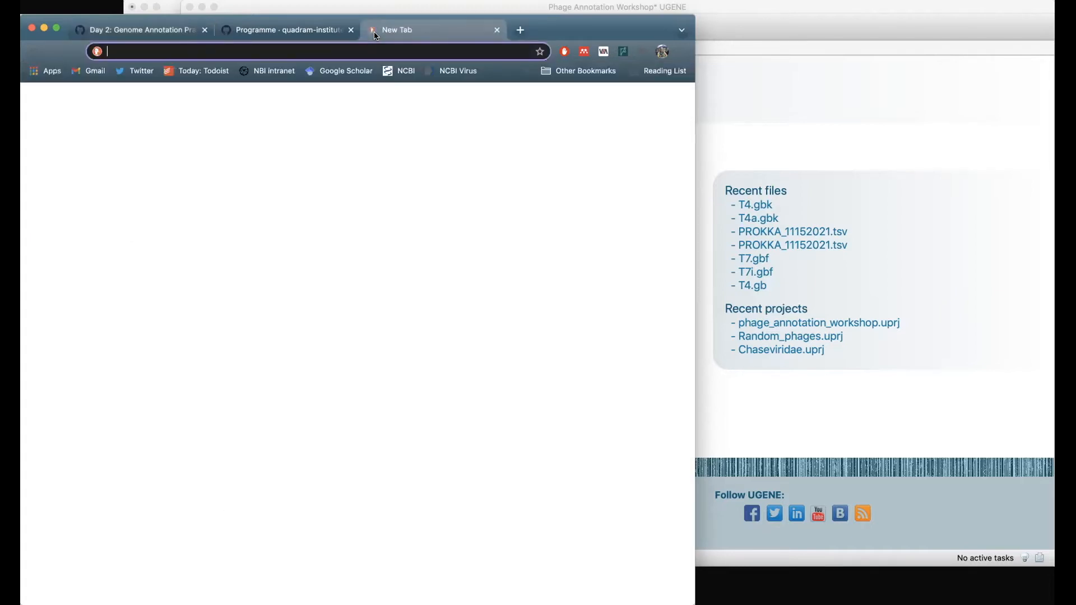
pyautogui.write('prokk')
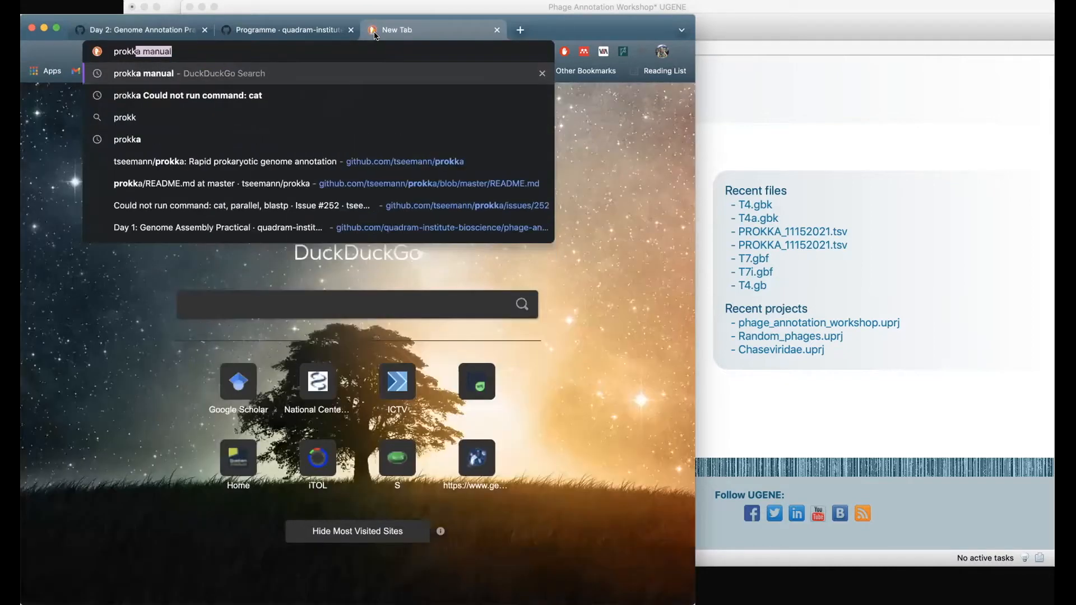
pyautogui.press('Return')
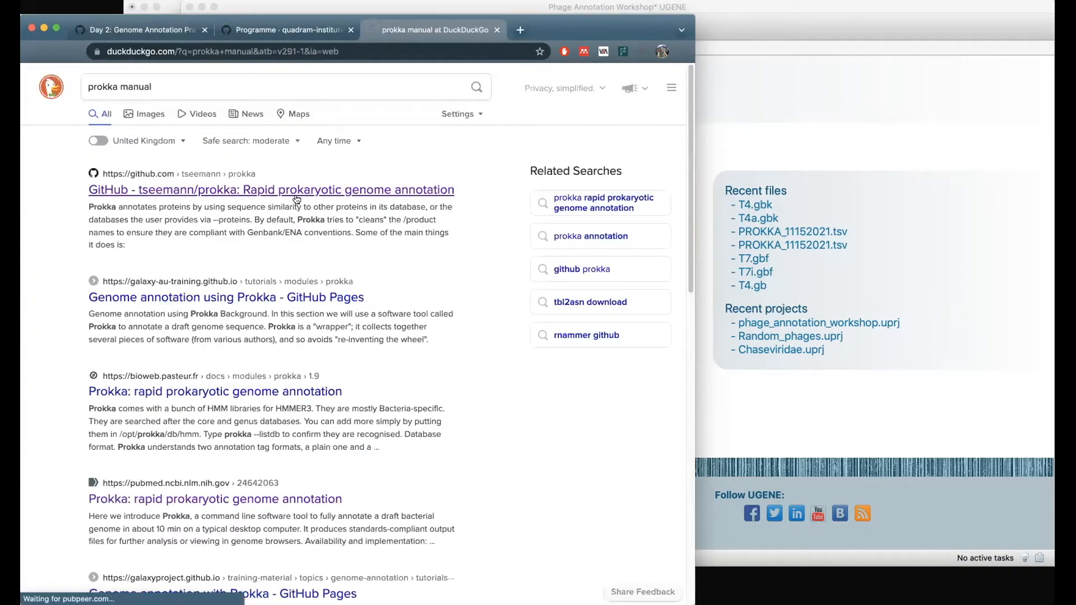
pyautogui.click(398, 190)
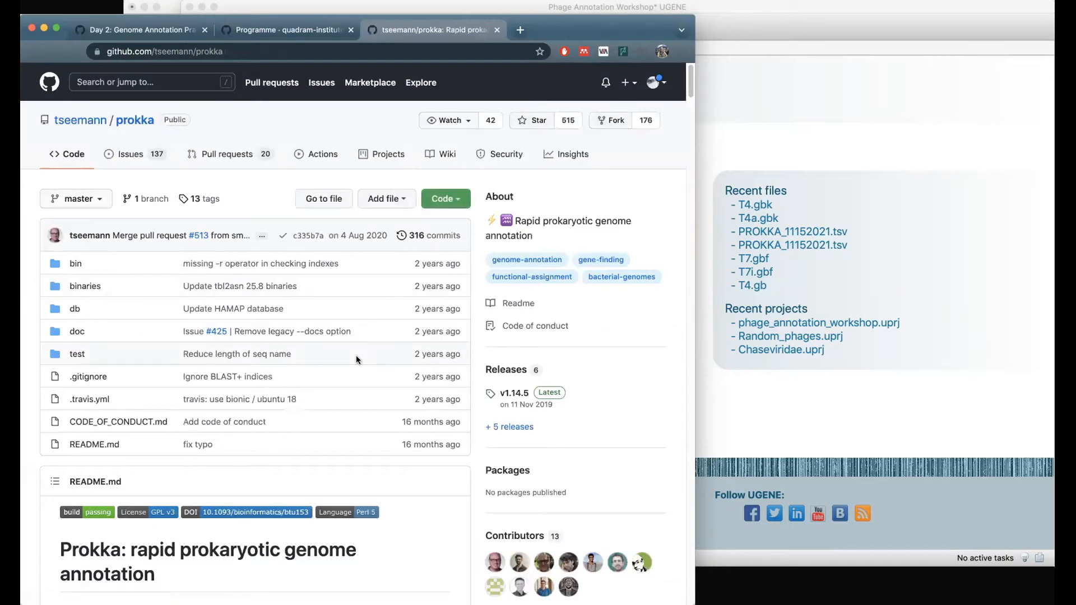
# Find "eva" in the Prokka README and examine the --evalue option in the Wizard example command.
pyautogui.scroll(-7, 356, 359)
pyautogui.scroll(-10, 357, 359)
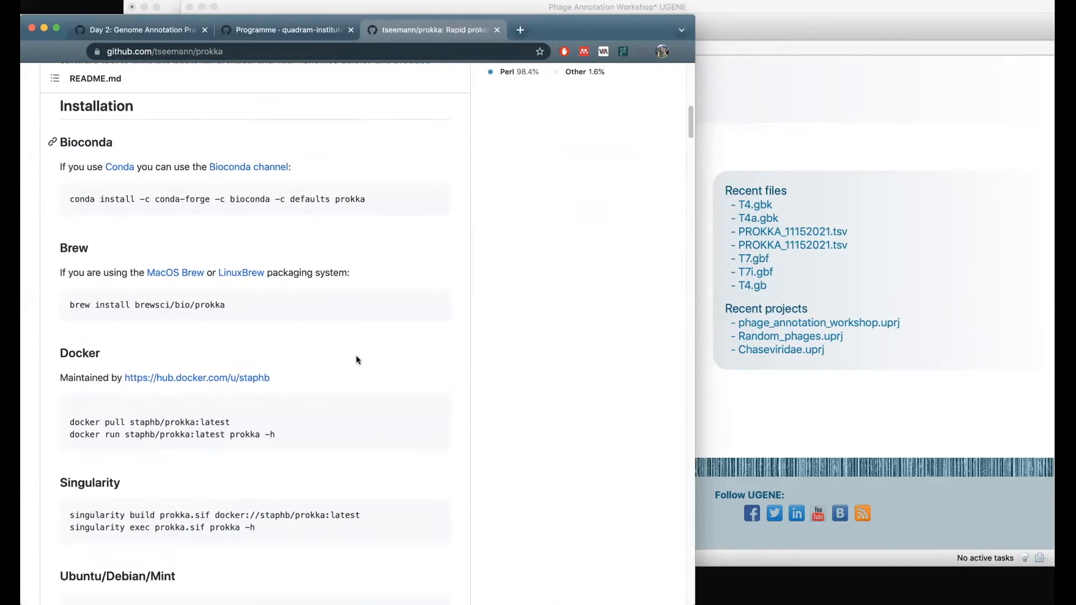
pyautogui.press('super+f')
pyautogui.write('eva')
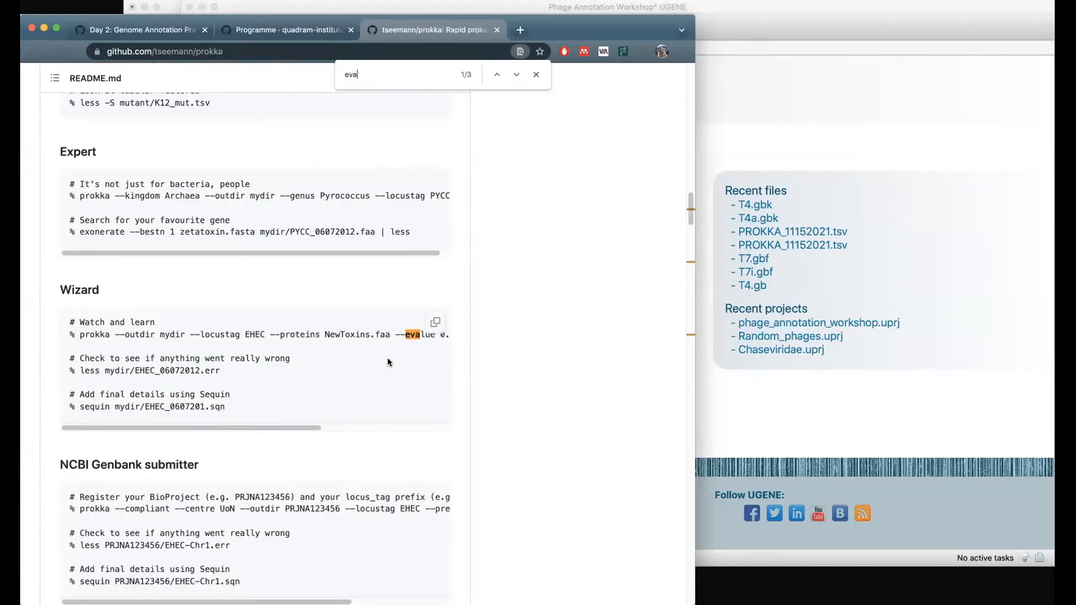
pyautogui.moveTo(290, 427); pyautogui.dragTo(335, 431)
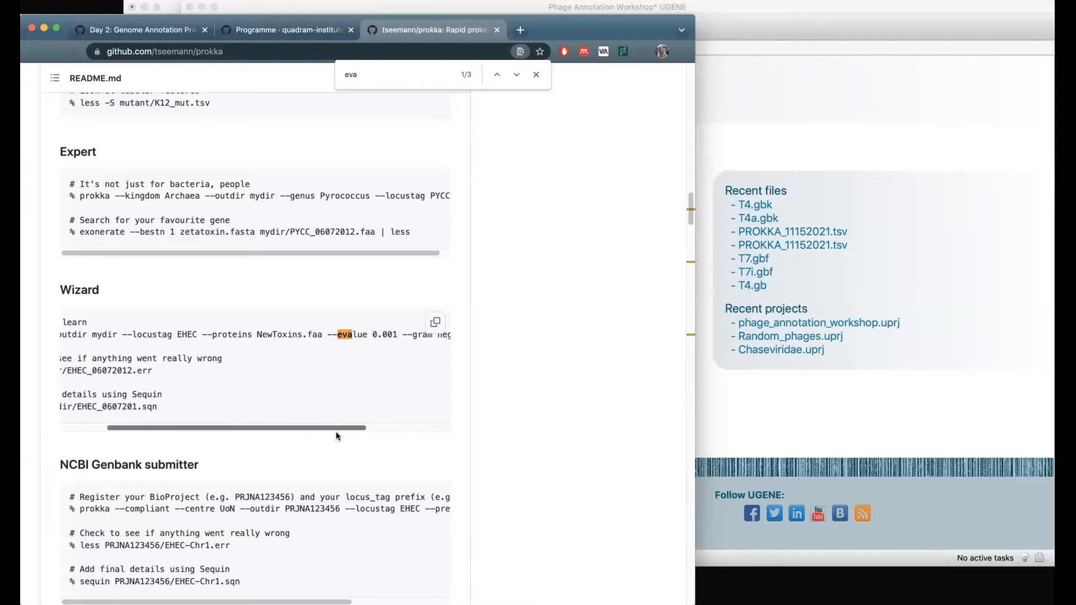
pyautogui.moveTo(328, 332); pyautogui.dragTo(398, 333)
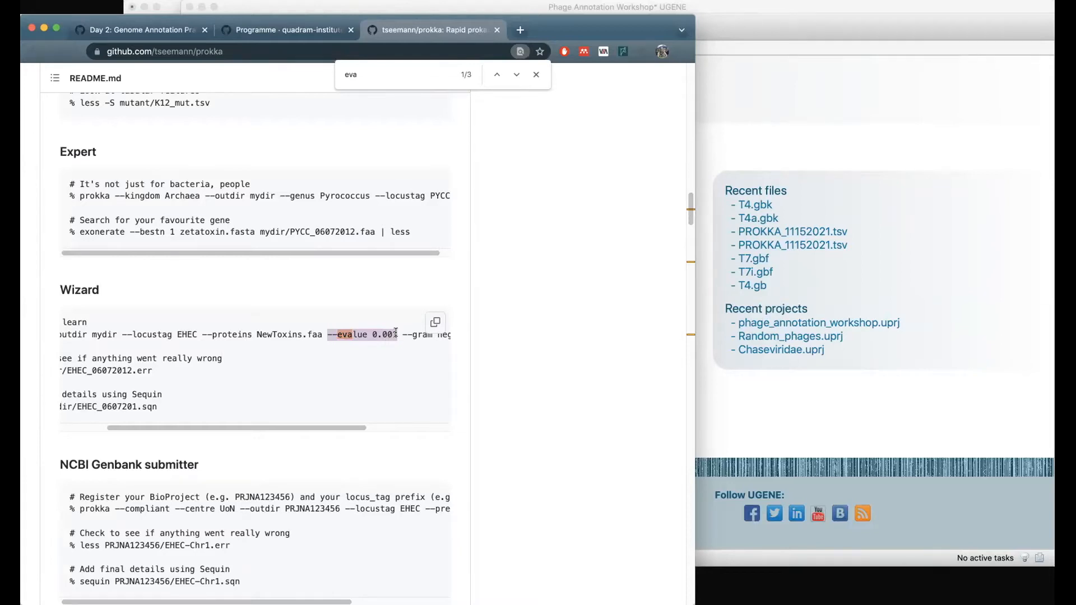
pyautogui.click(396, 332)
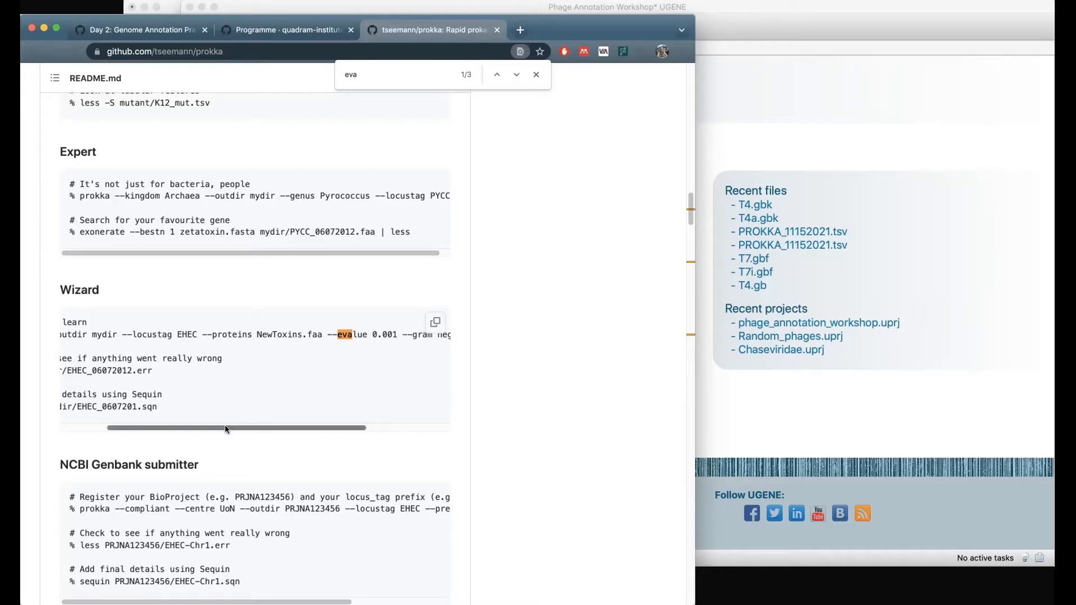
pyautogui.moveTo(224, 425); pyautogui.dragTo(340, 426)
pyautogui.hscroll(-5, 337, 351)
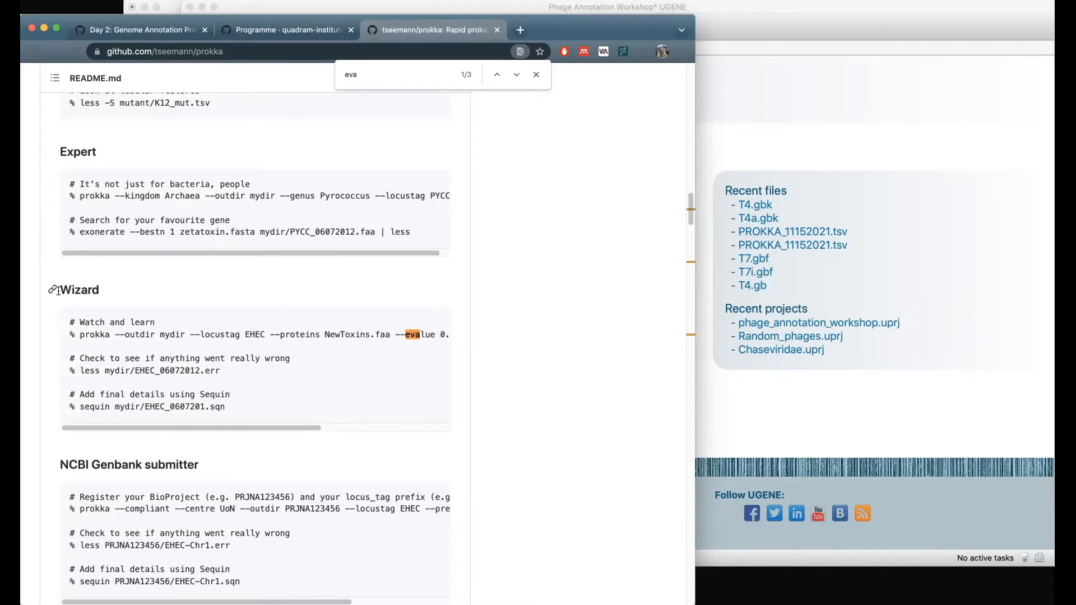
pyautogui.moveTo(268, 428); pyautogui.dragTo(210, 424)
# Return to the Day 2 workshop page, then switch to UGENE and open T4-QIB.gbk from the paw2021 folder.
pyautogui.click(162, 30)
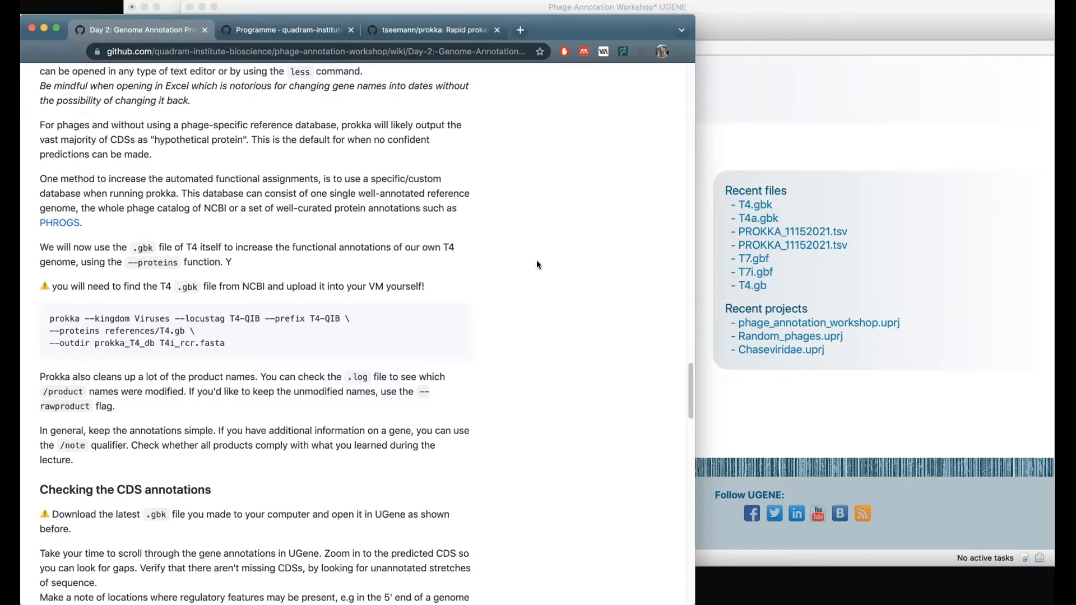
pyautogui.click(830, 11)
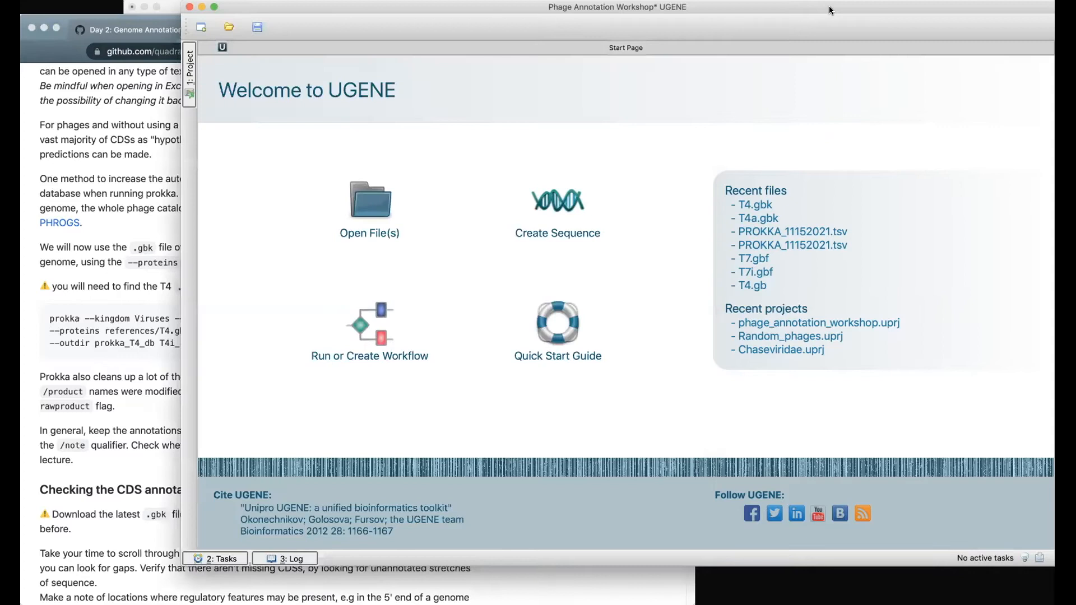
pyautogui.click(382, 230)
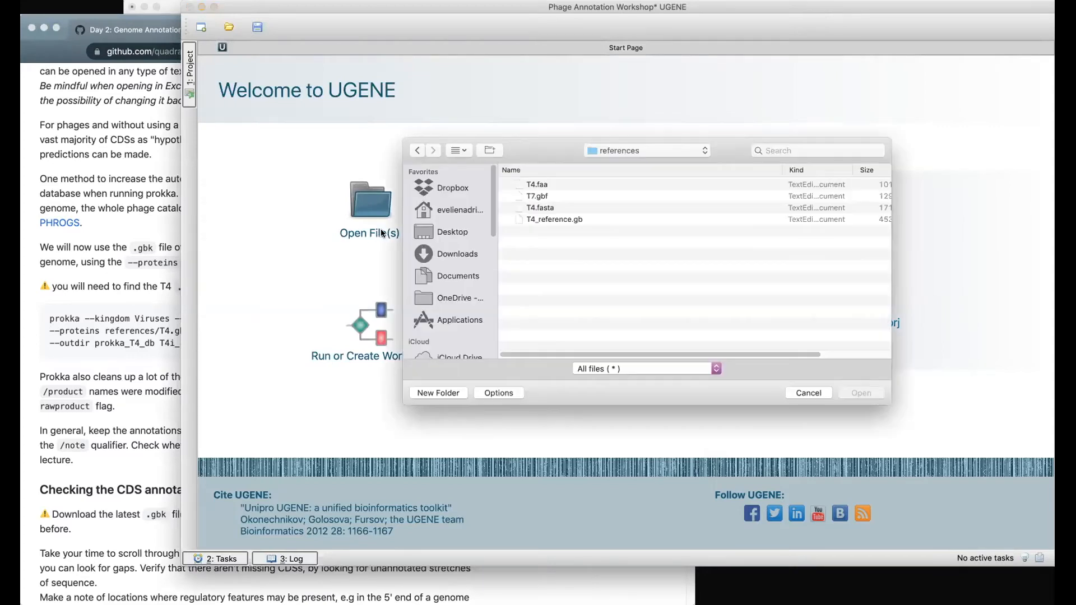
pyautogui.click(606, 153)
pyautogui.click(606, 162)
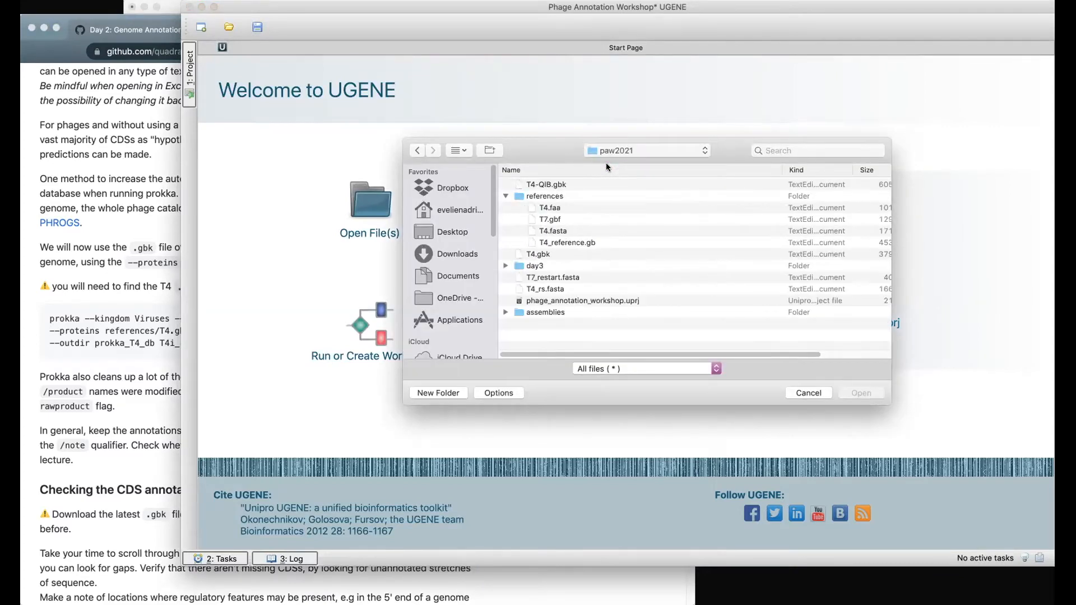
pyautogui.click(530, 185)
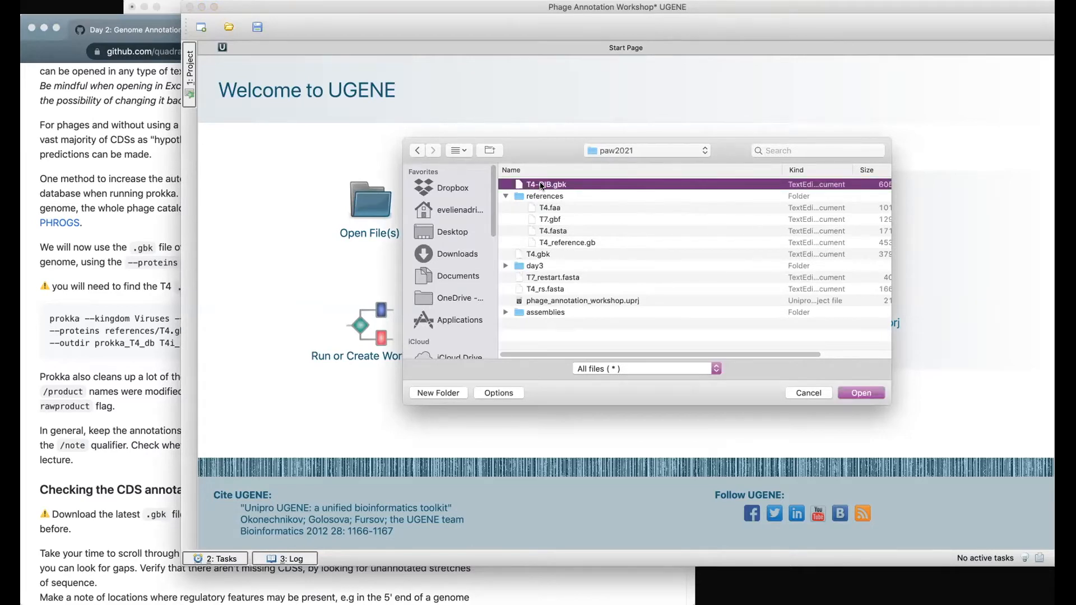
pyautogui.click(845, 390)
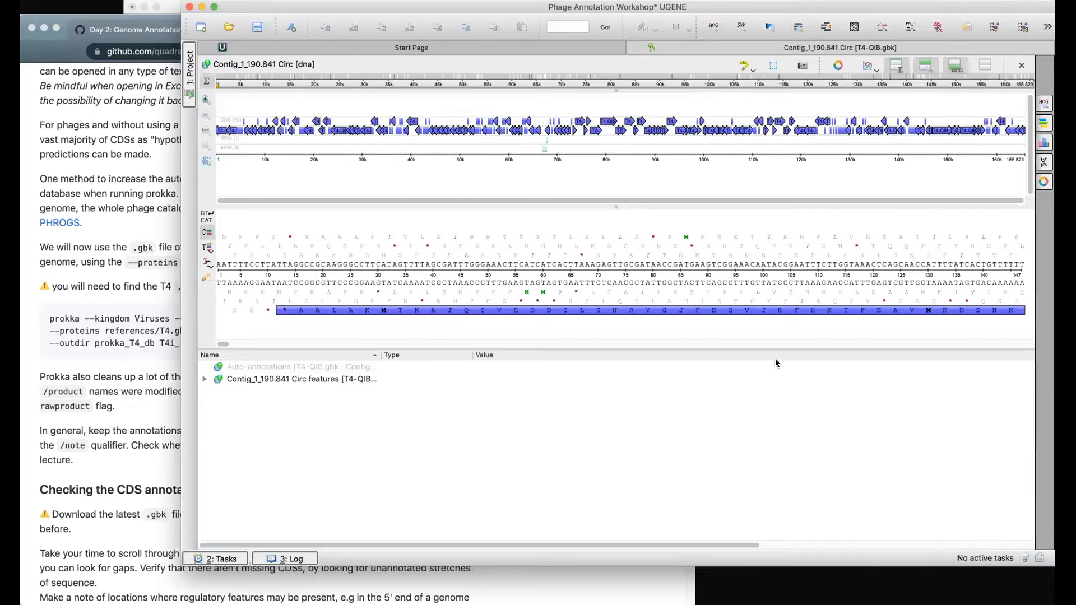
# Select the first CDS, complement(12..2189), expand its qualifiers, and compare it with its neighbouring genes in the genome overview.
pyautogui.click(222, 131)
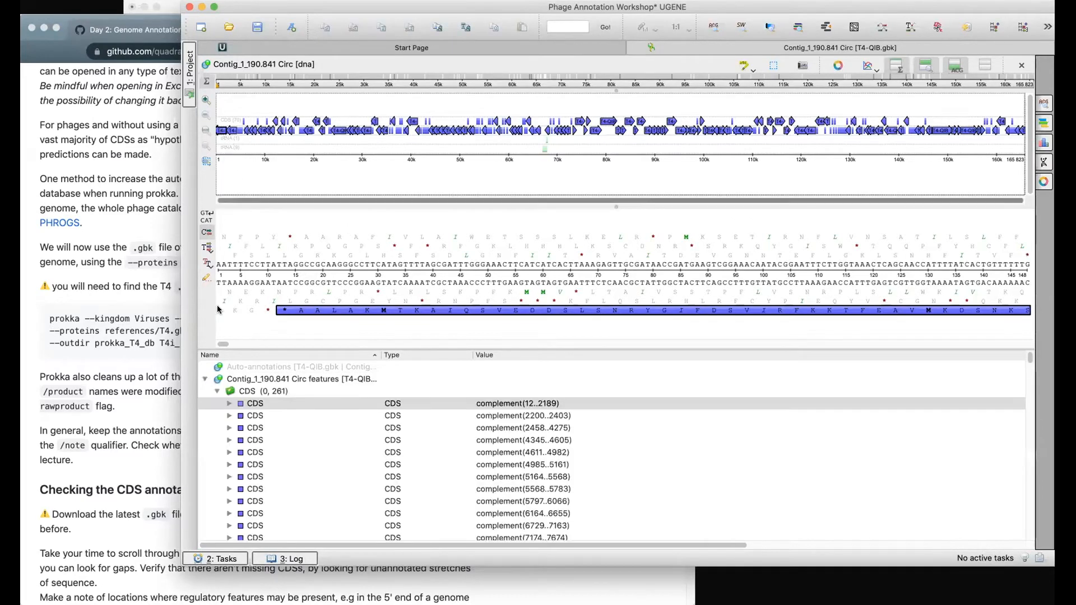
pyautogui.click(231, 404)
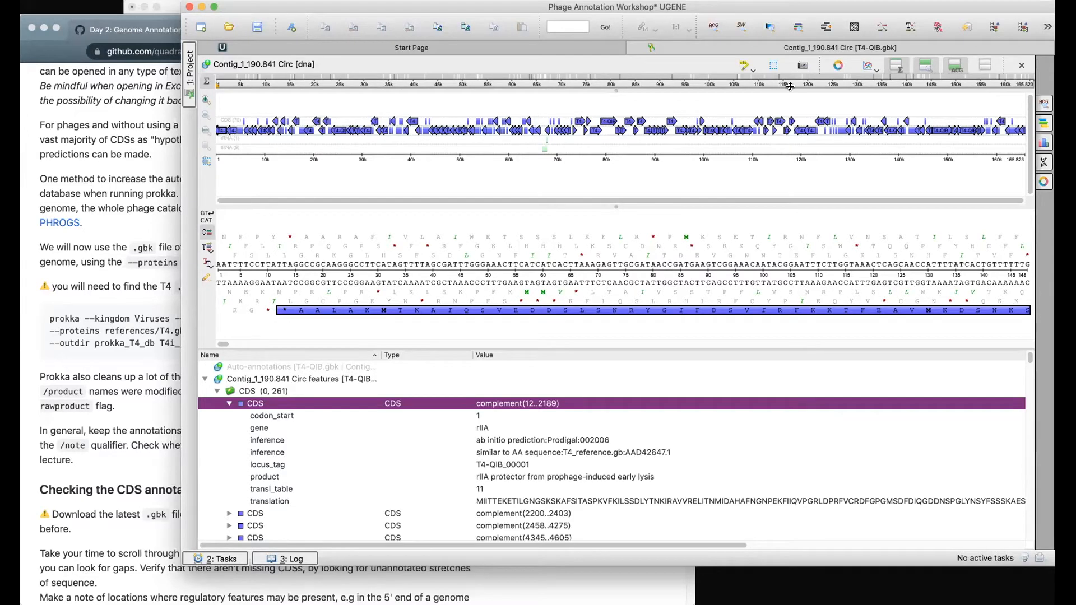
pyautogui.click(206, 100)
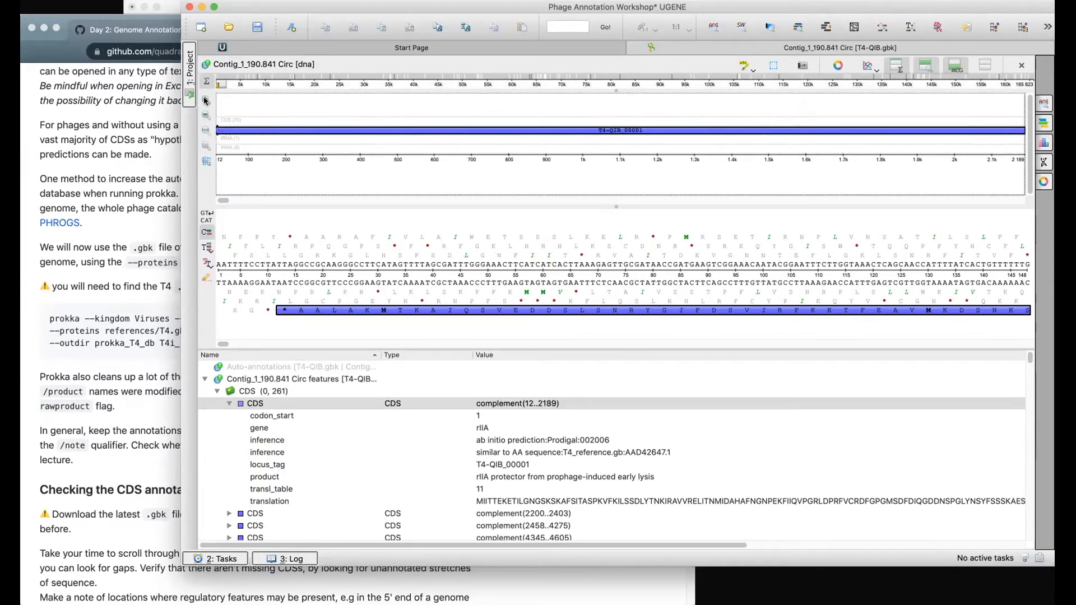
pyautogui.click(204, 115)
pyautogui.click(205, 115)
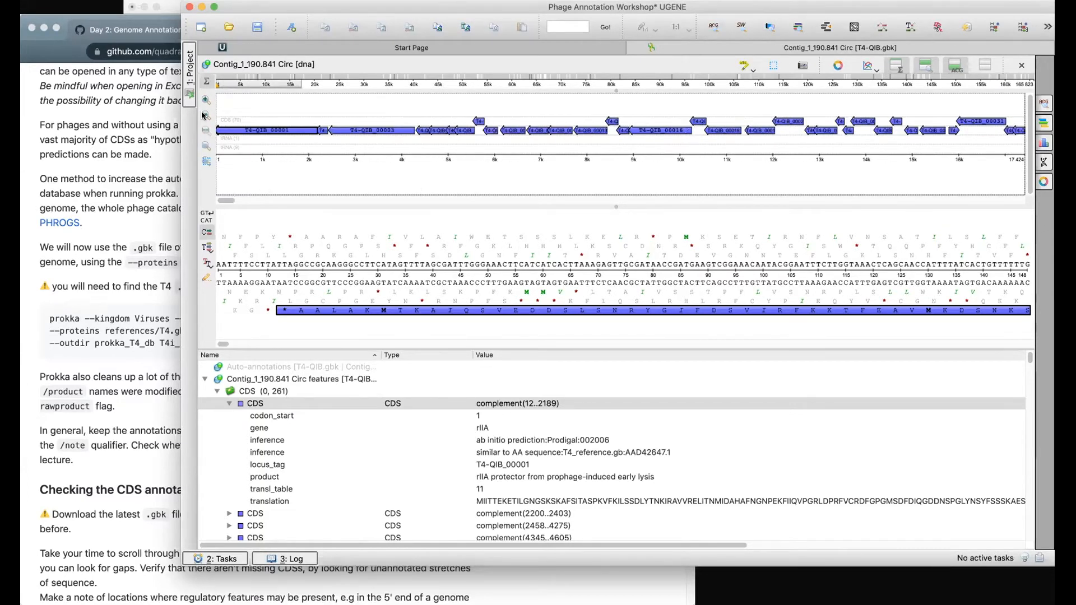
pyautogui.click(206, 100)
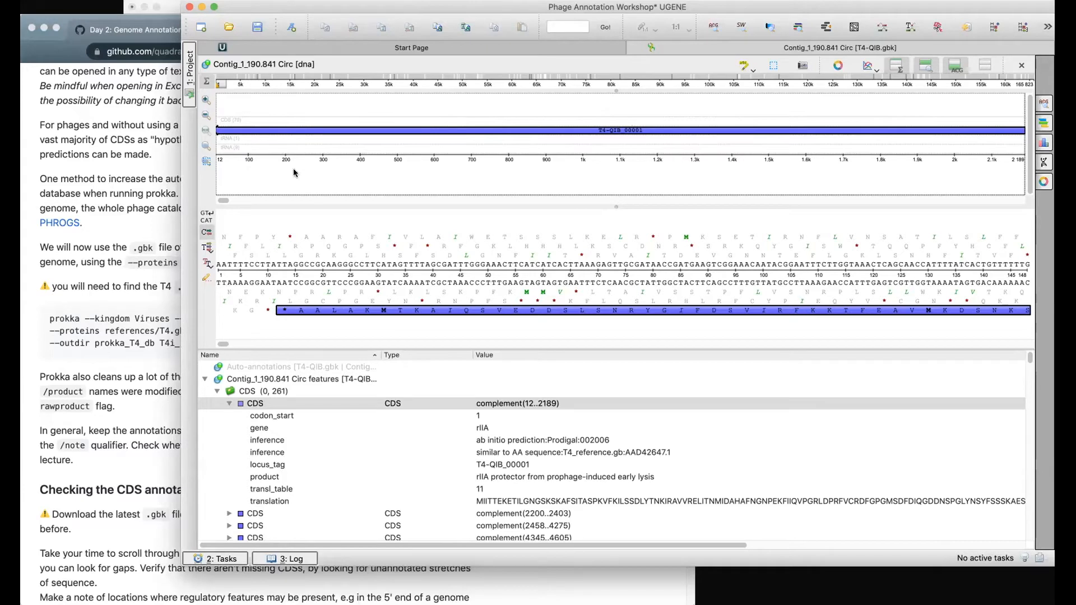
# Widen the genome overview in stages from the first CDS to the whole T4 sequence to check gene spacing.
pyautogui.click(294, 173)
pyautogui.click(205, 114)
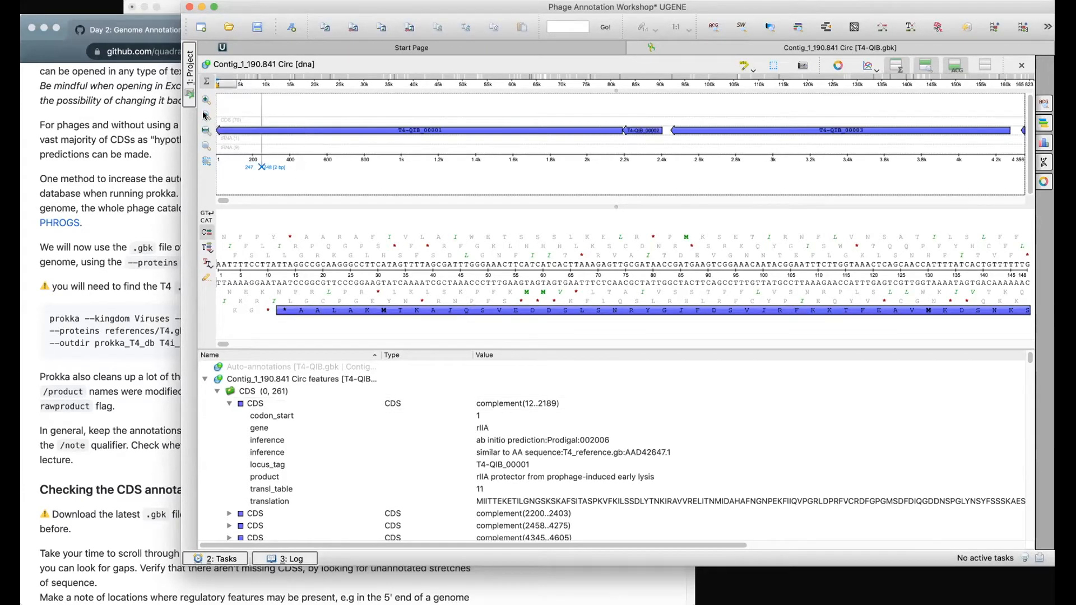
pyautogui.click(205, 115)
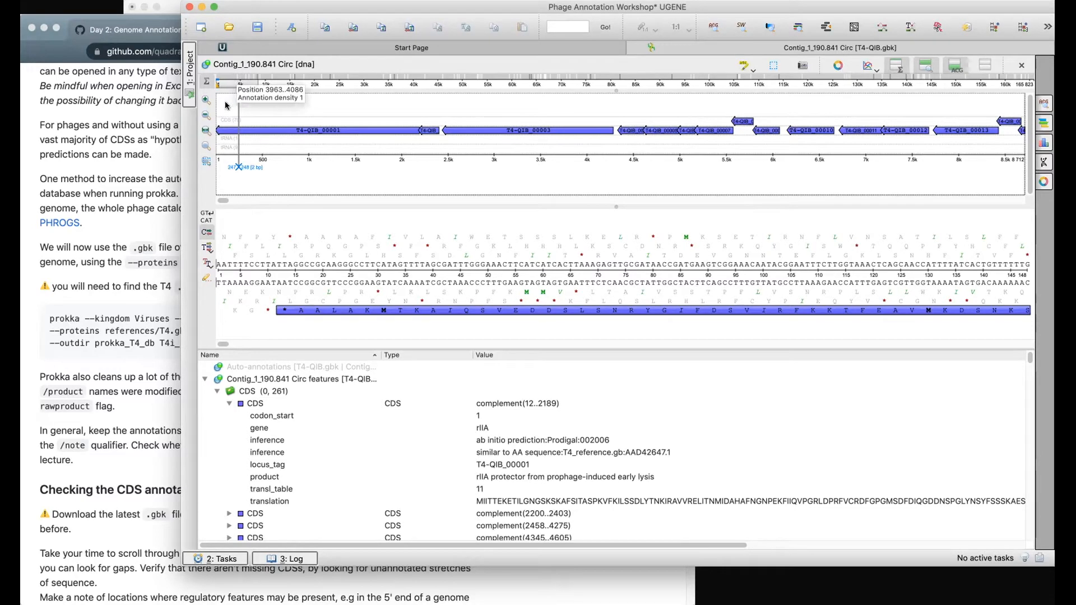
pyautogui.click(206, 115)
pyautogui.click(206, 114)
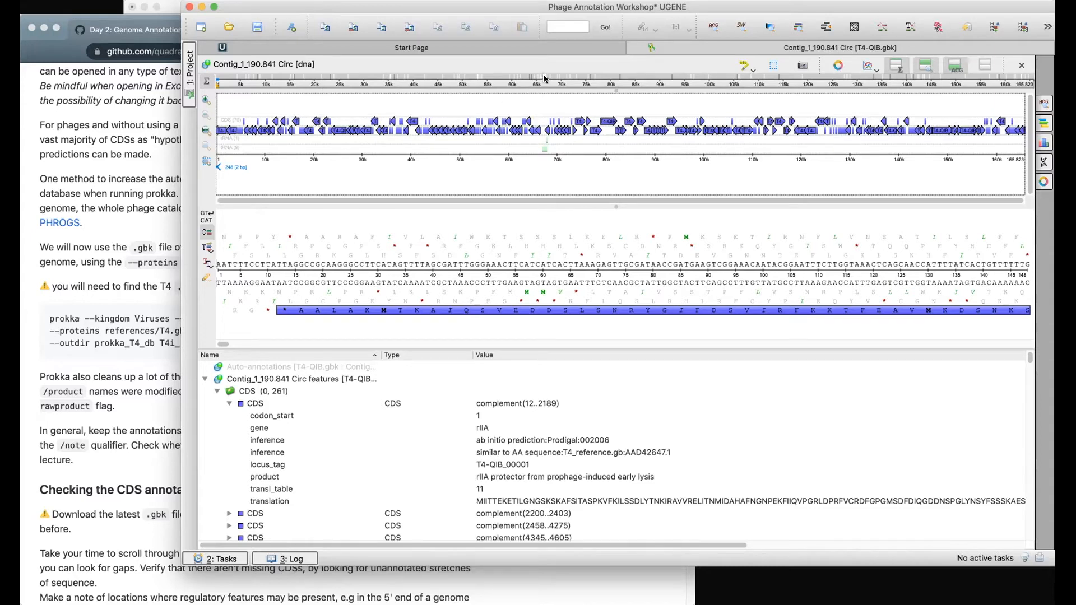
# Go to the gap near position 66.7k, select the preceding CDS, complement(65919..66482), and inspect the unannotated sequence beyond its end.
pyautogui.moveTo(543, 80)
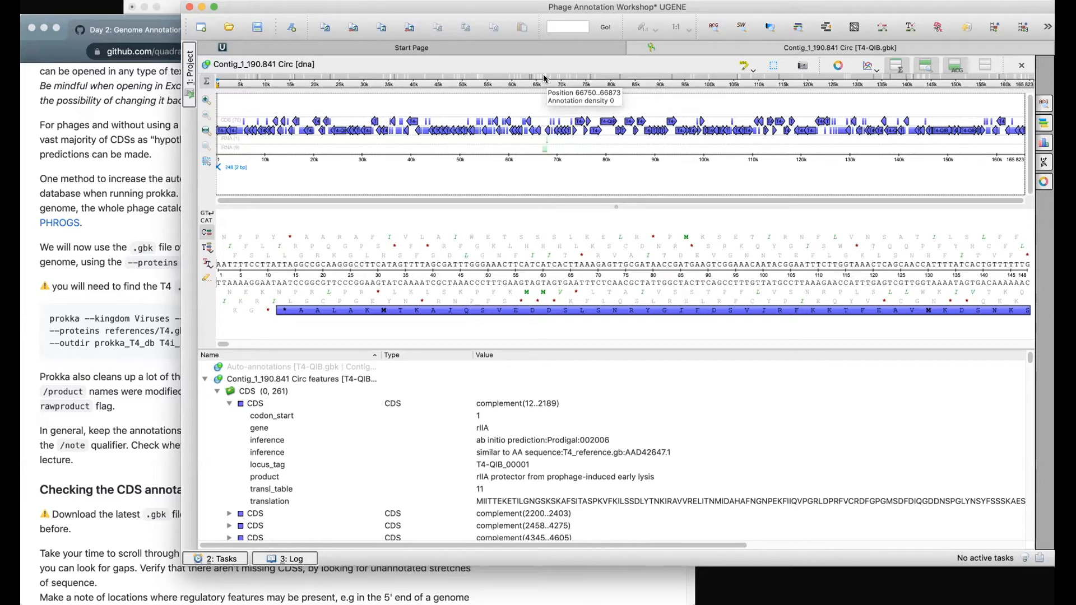
pyautogui.click(544, 78)
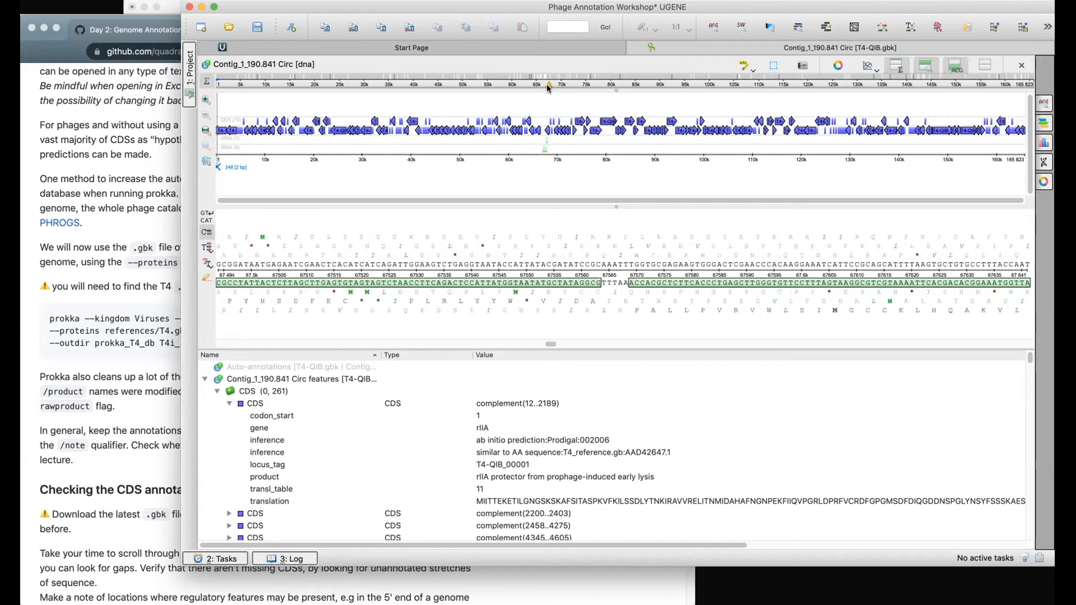
pyautogui.click(543, 85)
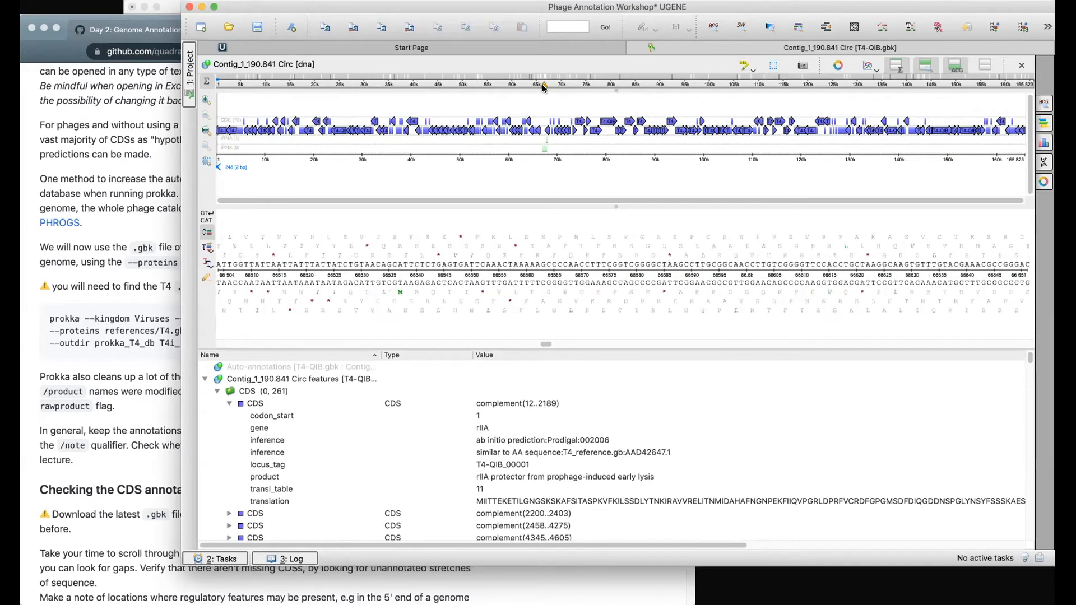
pyautogui.click(537, 132)
pyautogui.click(536, 132)
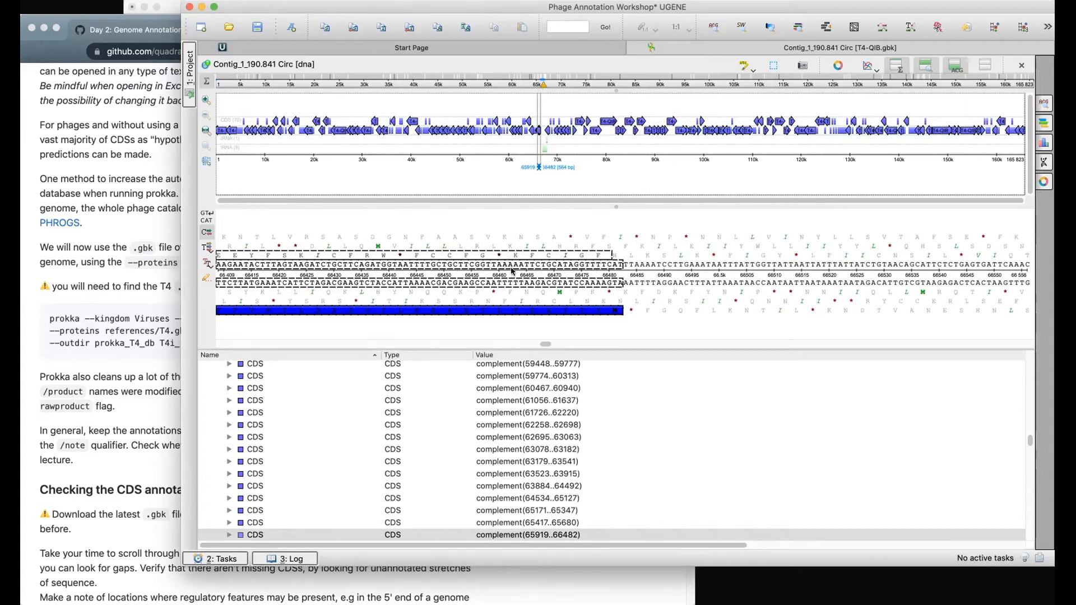
pyautogui.hscroll(2, 553, 306)
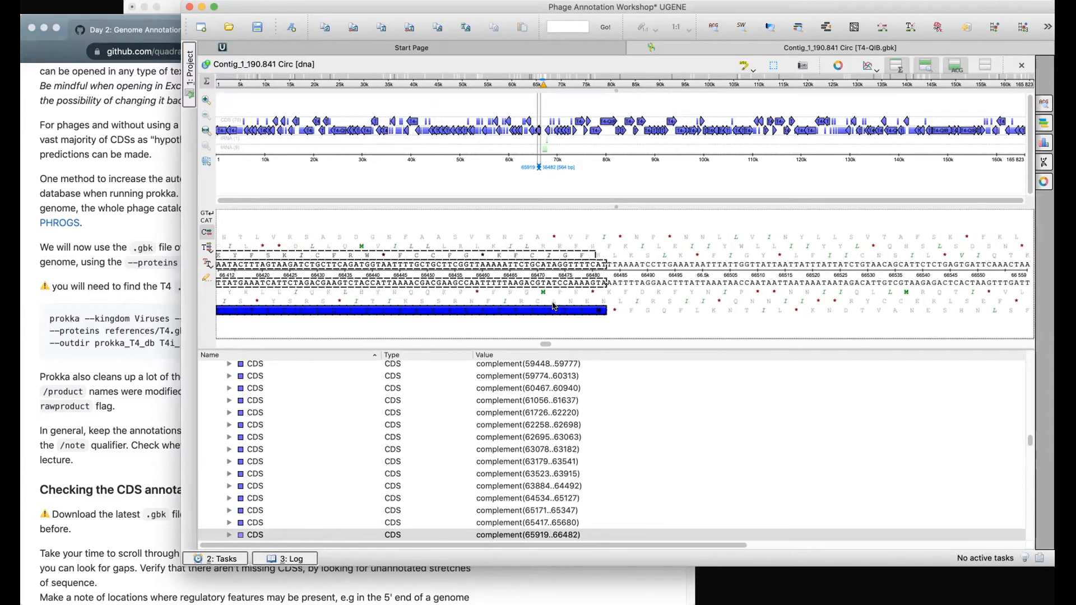
pyautogui.hscroll(6, 553, 306)
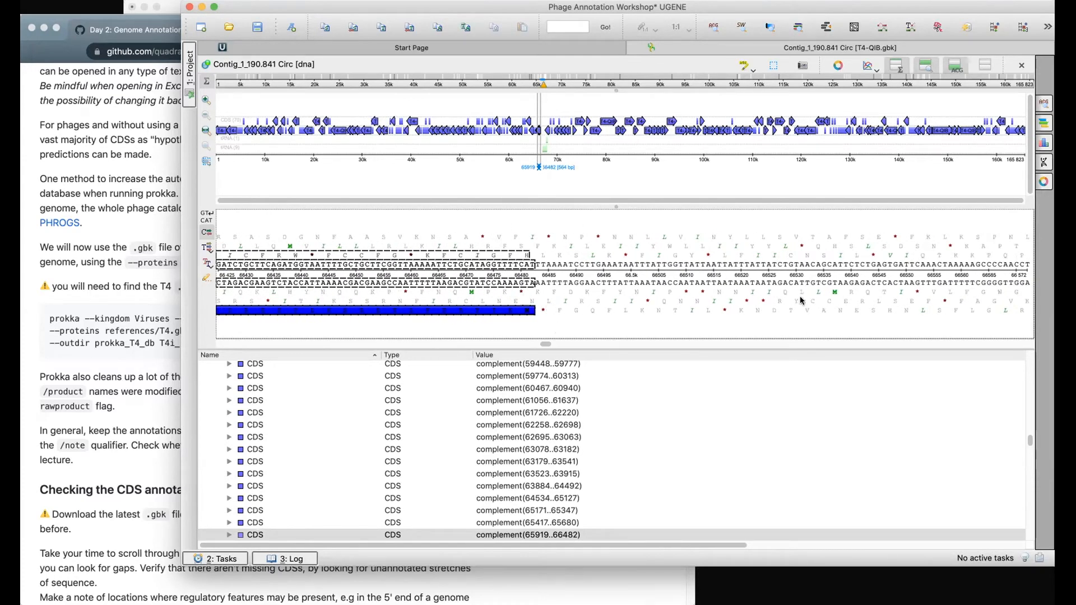
pyautogui.click(512, 330)
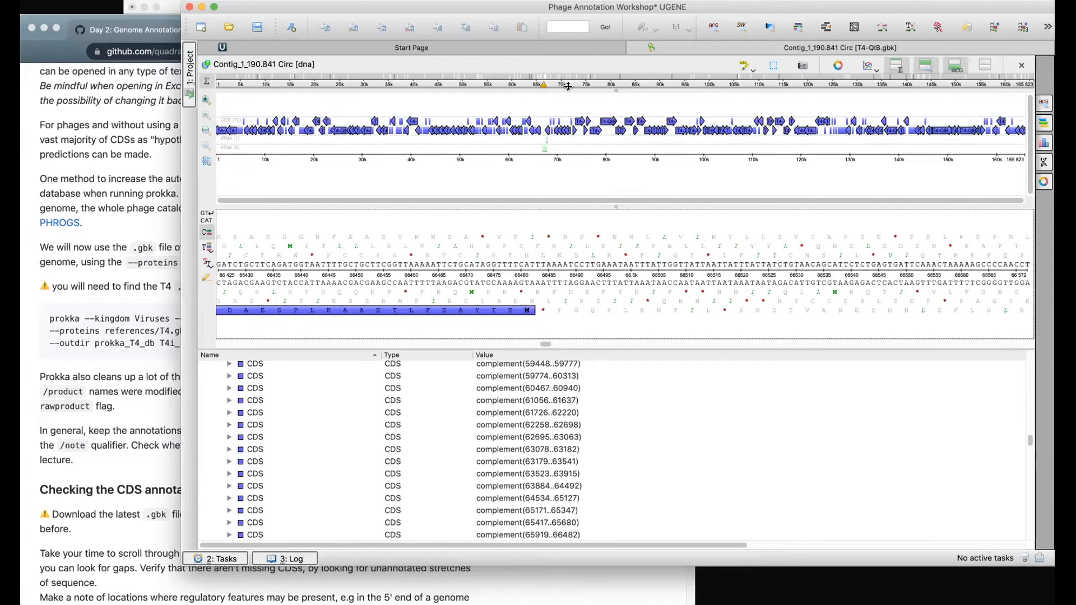
# Zoom the genome overview in on the 46k to 88k region to show the unannotated gap near 67k.
pyautogui.click(205, 100)
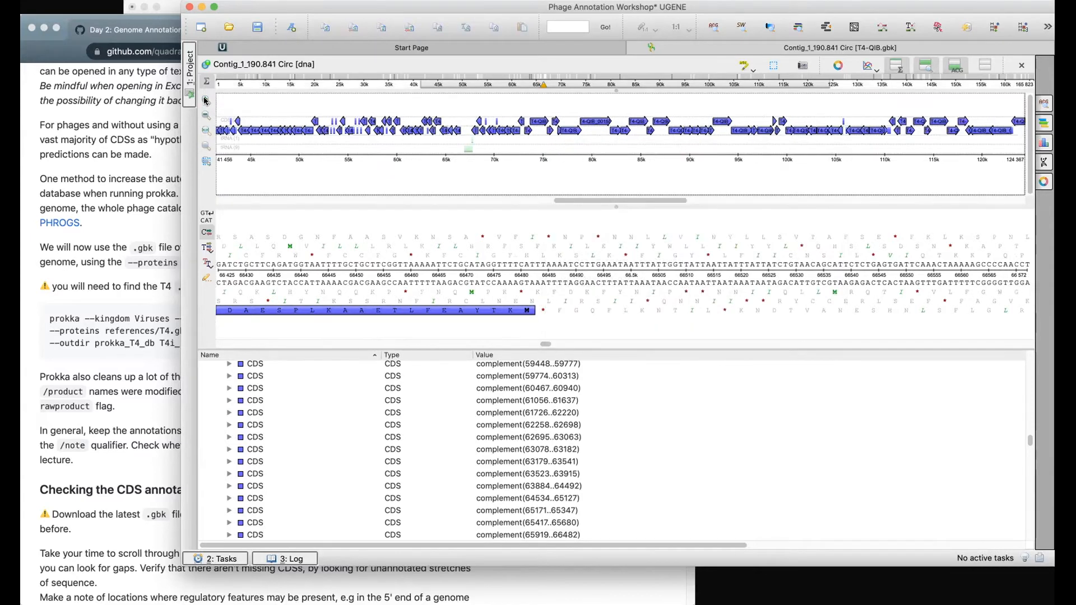
pyautogui.click(206, 99)
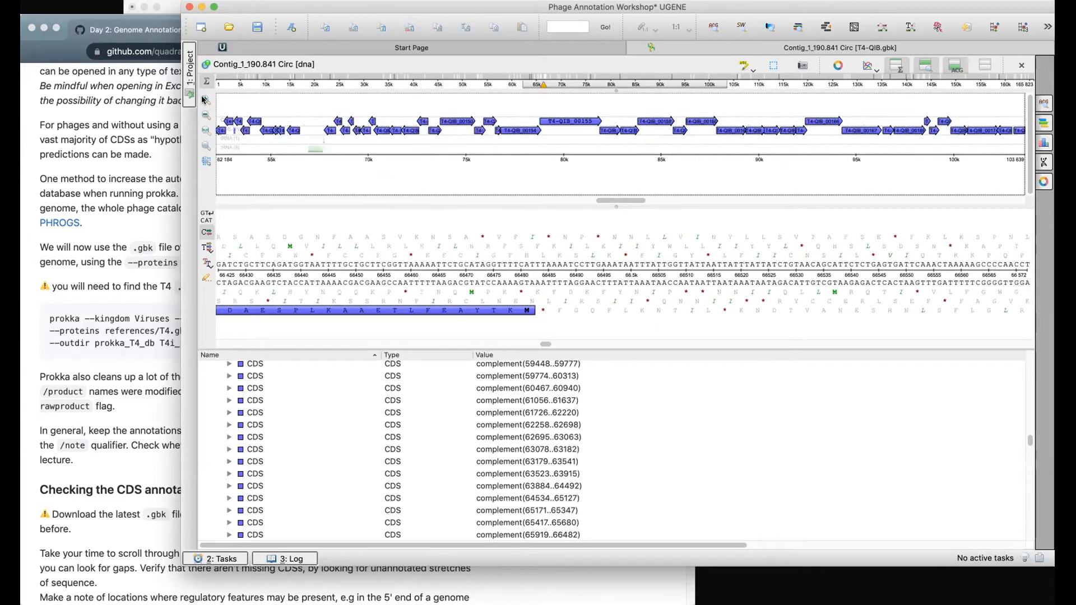
pyautogui.moveTo(599, 200); pyautogui.dragTo(505, 194)
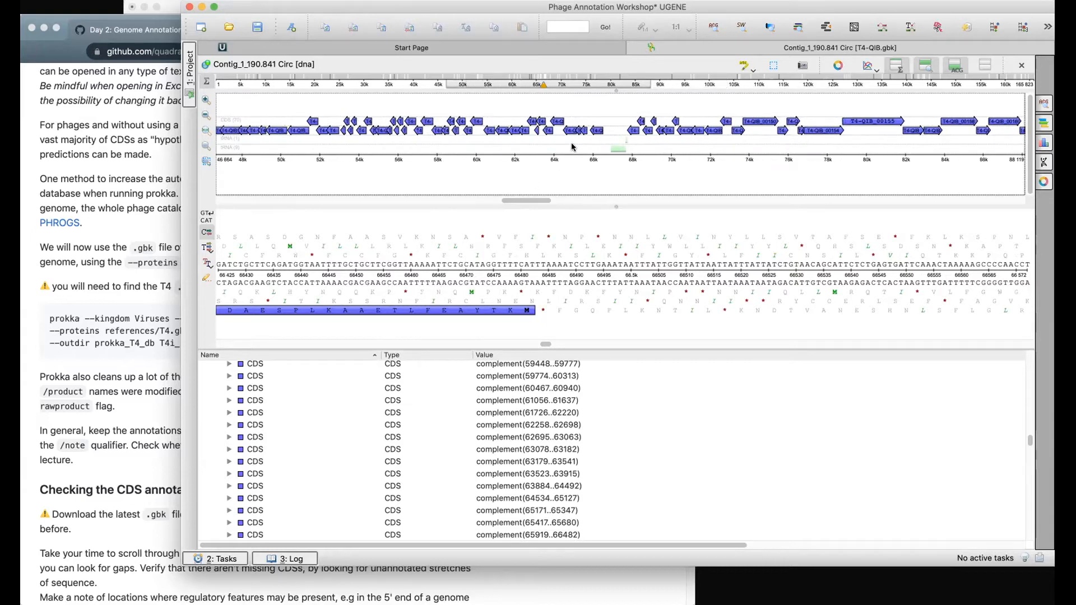
# Select the CDS just before the gap near 66.5k and examine the reading frames beyond its end up to about position 66,600.
pyautogui.click(597, 131)
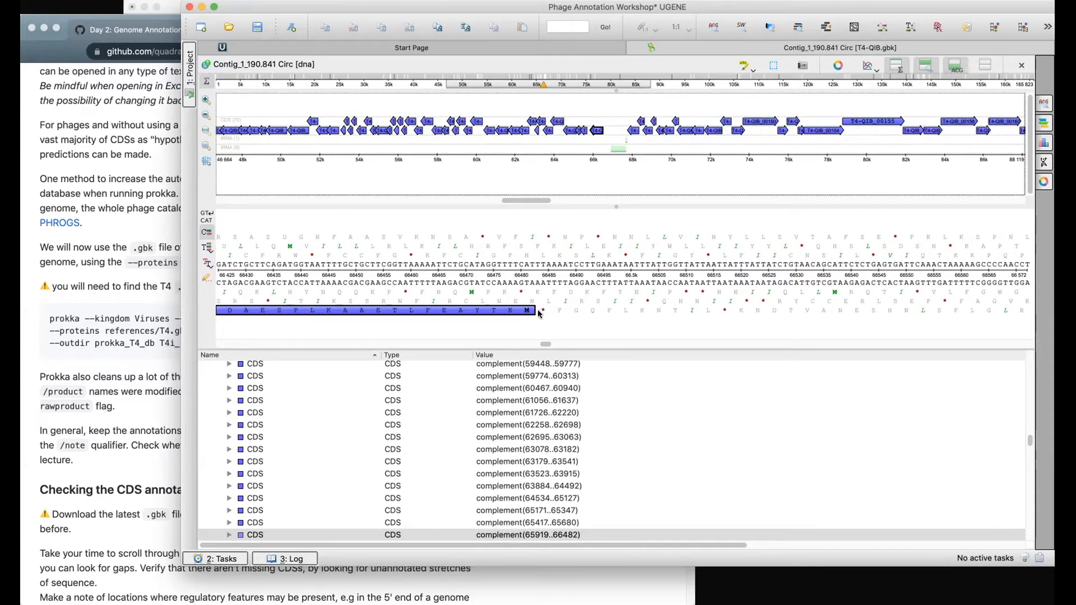
pyautogui.click(543, 338)
pyautogui.scroll(-5, 543, 343)
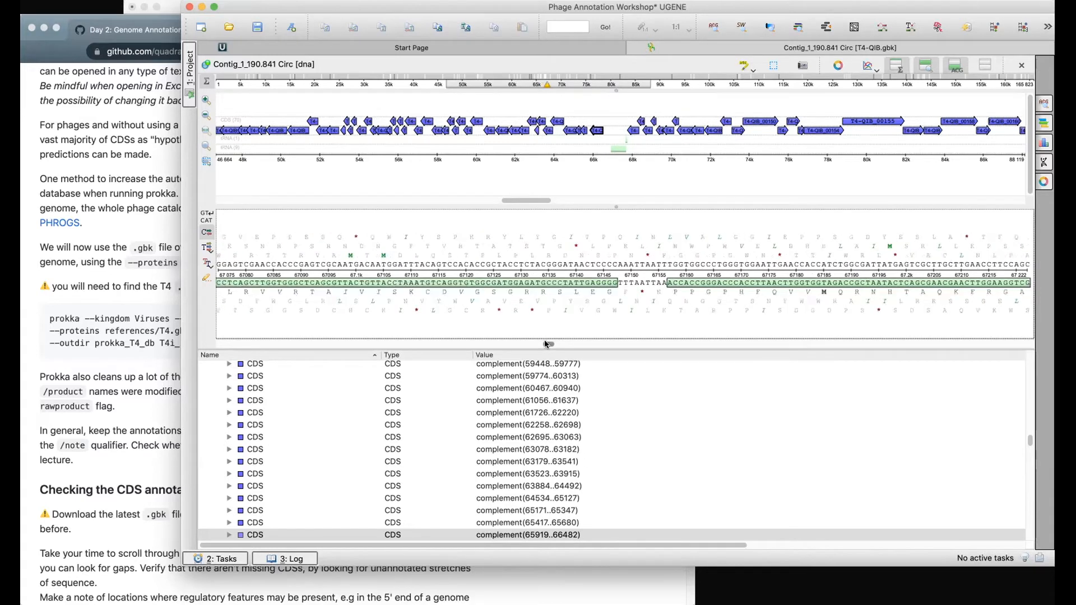
pyautogui.scroll(5, 544, 343)
pyautogui.hscroll(3, 680, 331)
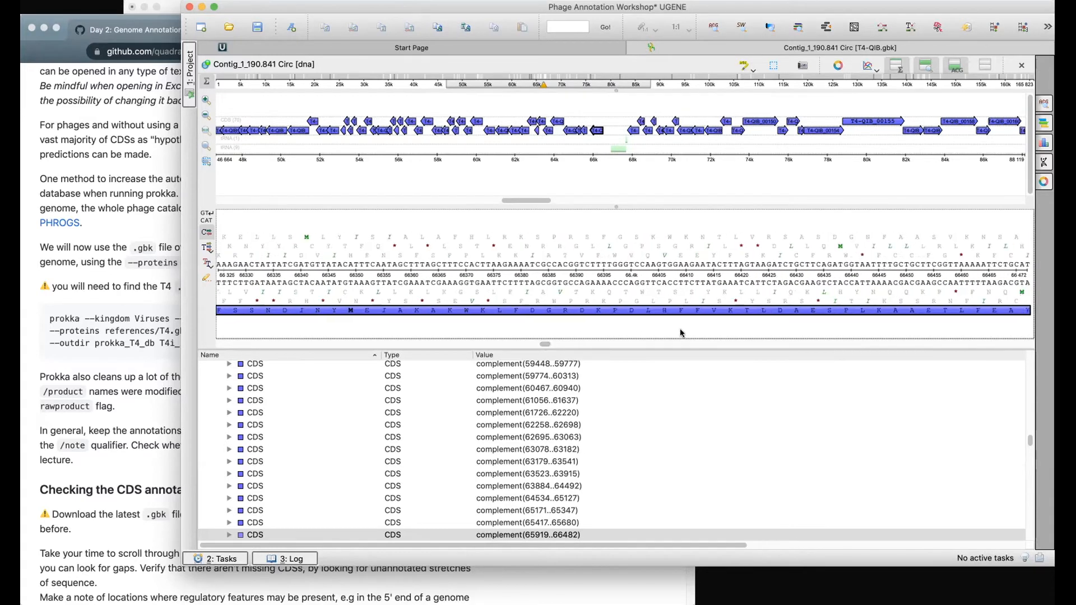
pyautogui.hscroll(5, 693, 324)
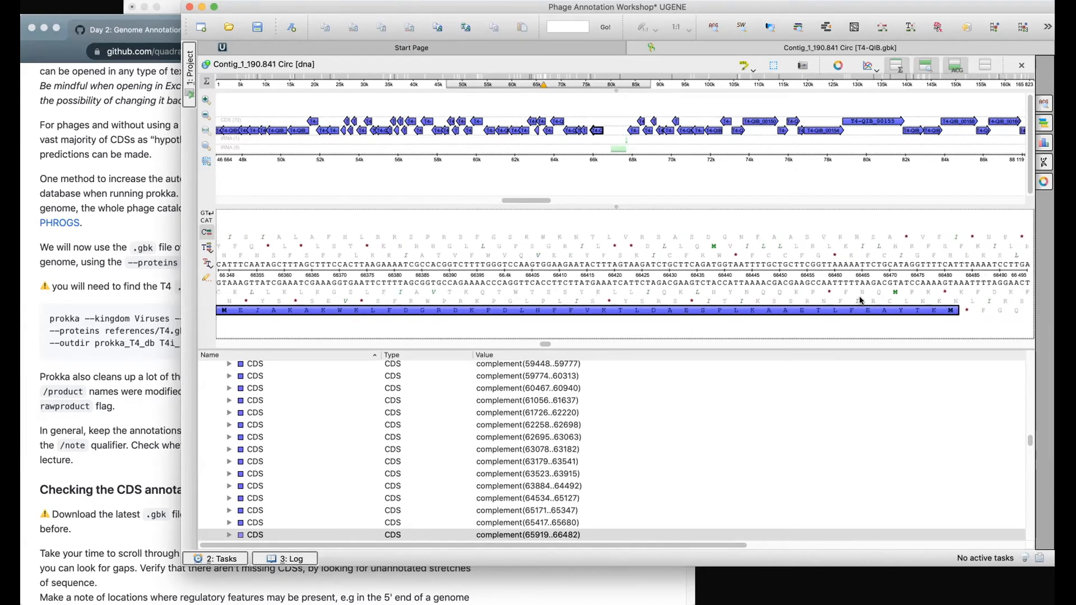
pyautogui.hscroll(3, 1013, 312)
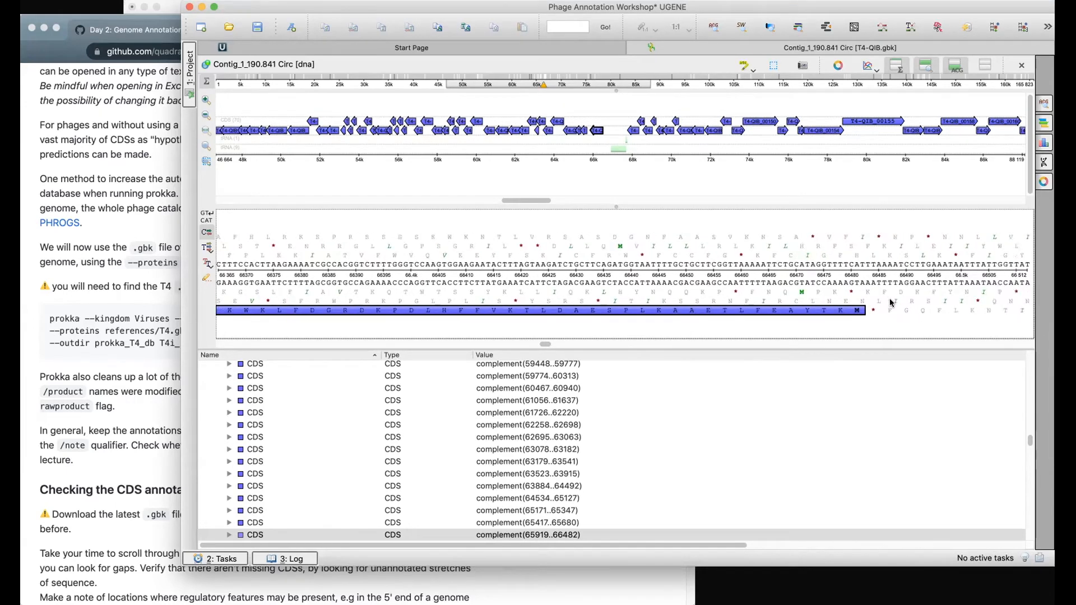
pyautogui.hscroll(1, 949, 314)
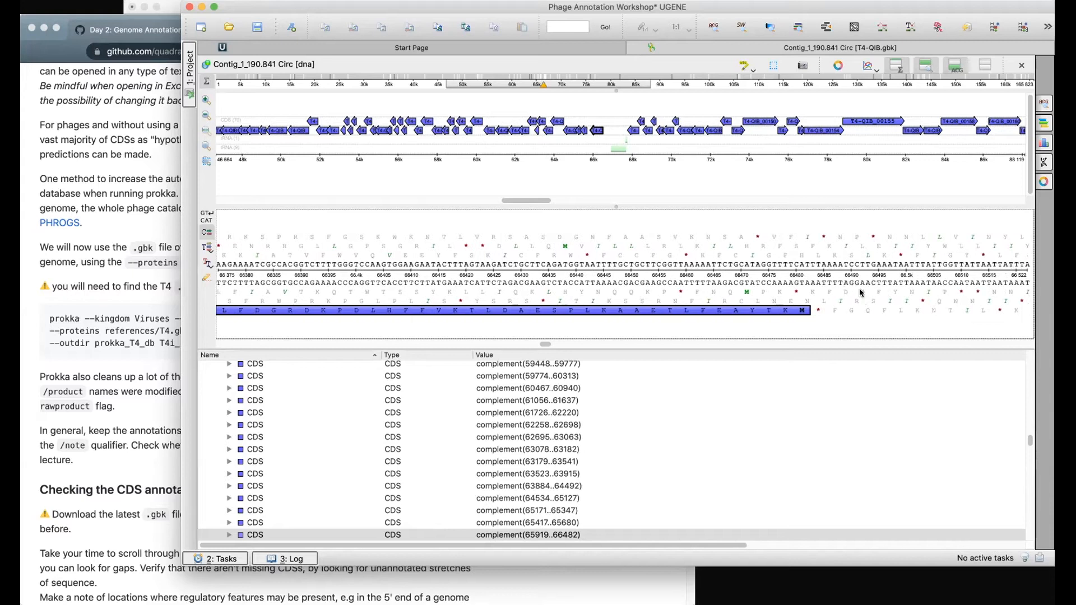
pyautogui.hscroll(3, 835, 283)
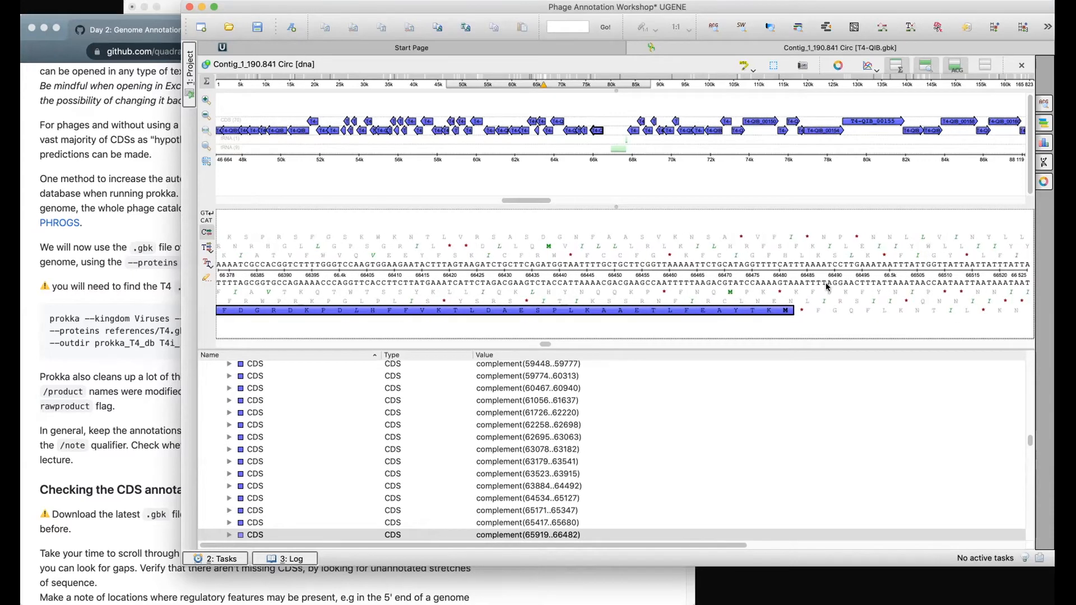
pyautogui.hscroll(3, 850, 298)
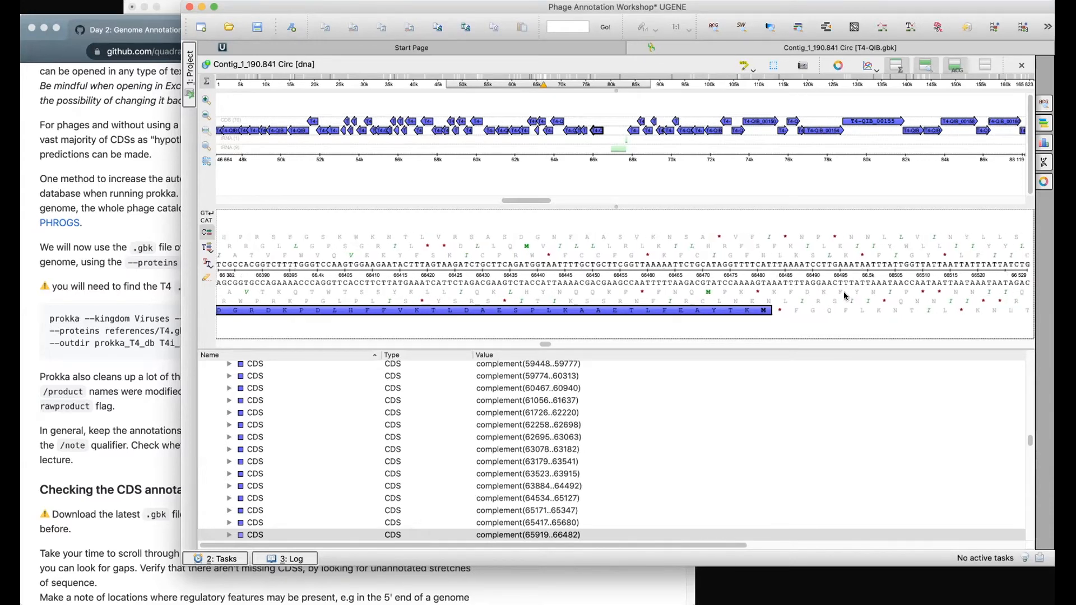
pyautogui.hscroll(5, 851, 302)
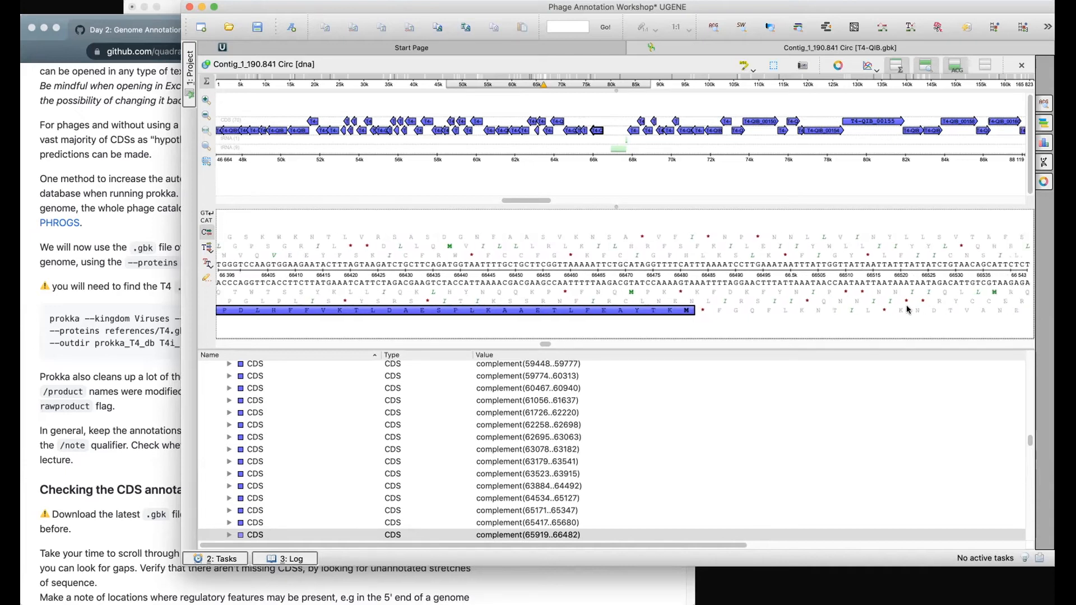
pyautogui.hscroll(5, 883, 296)
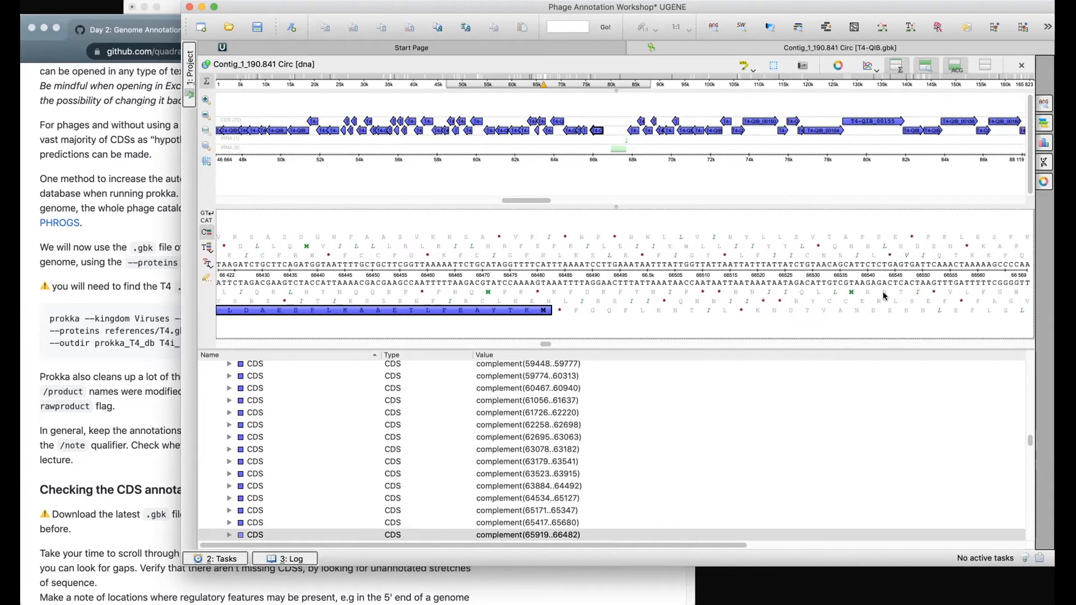
pyautogui.hscroll(2, 884, 297)
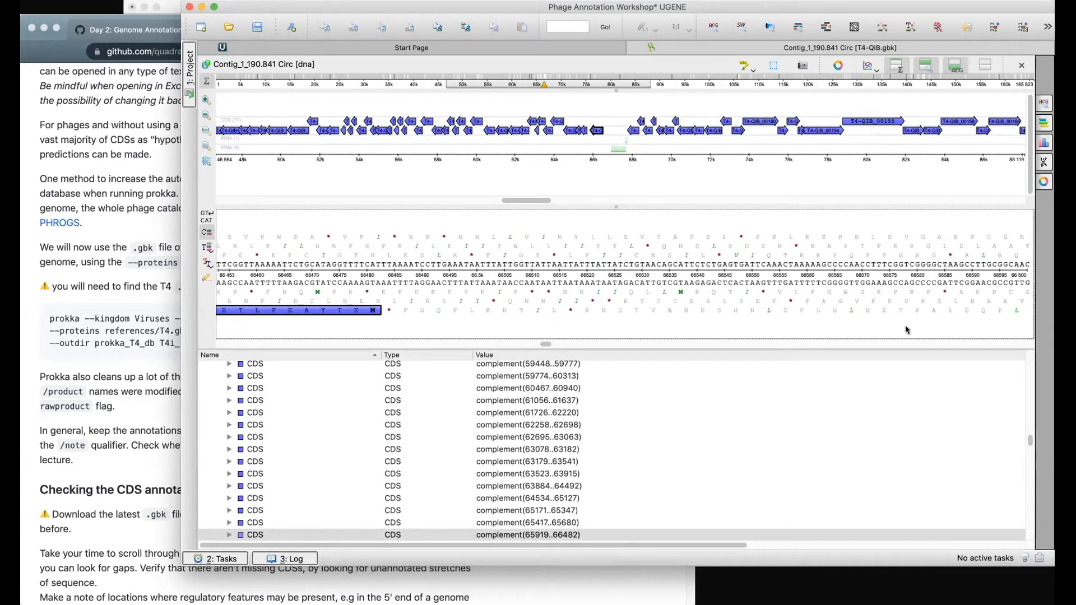
pyautogui.hscroll(1, 905, 330)
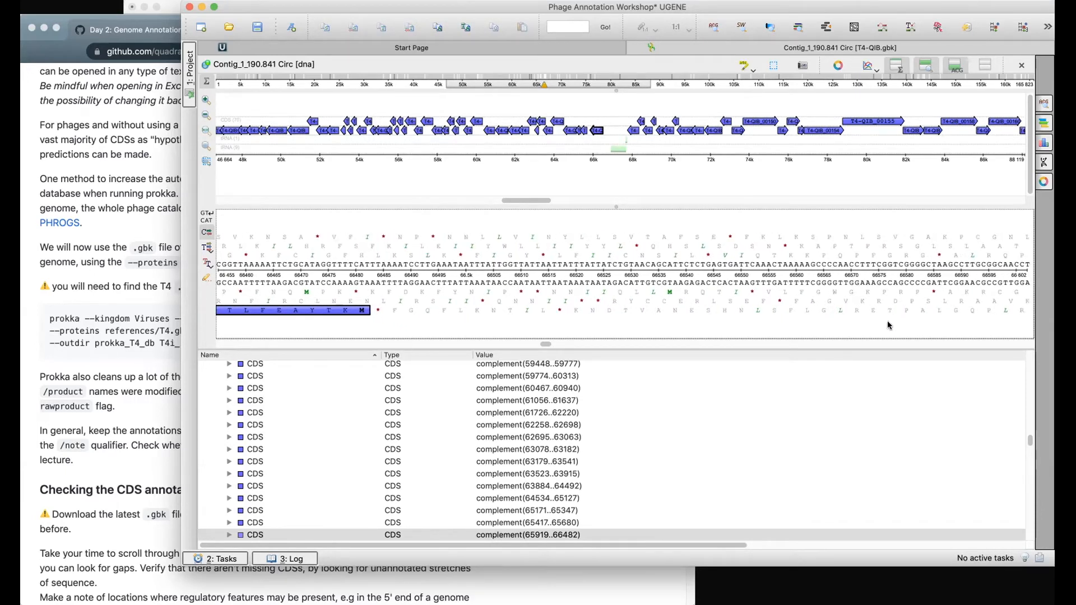
pyautogui.hscroll(1, 887, 325)
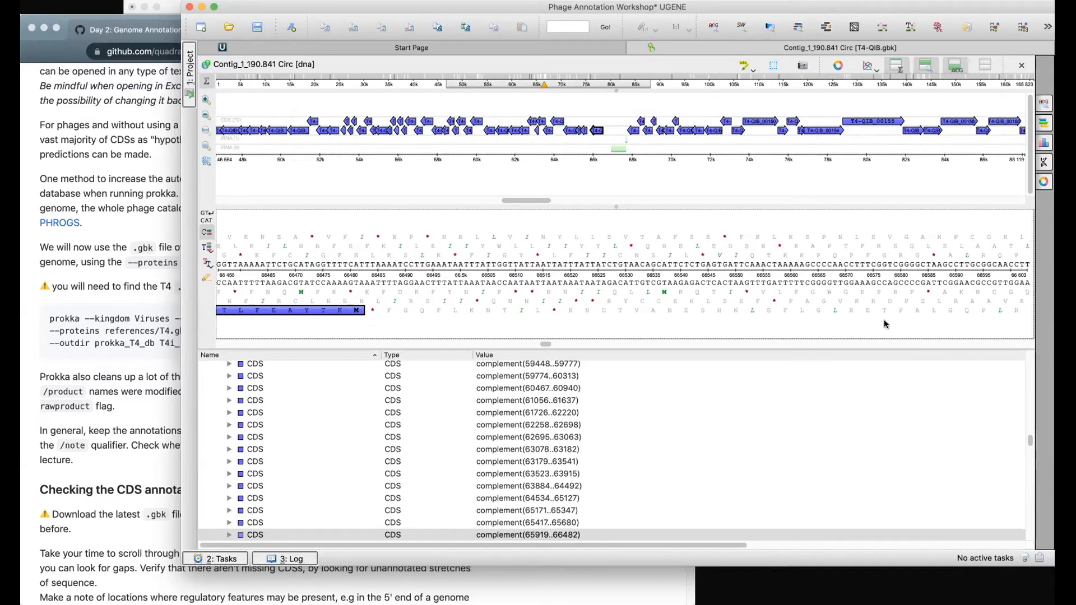
pyautogui.hscroll(1, 790, 326)
pyautogui.hscroll(2, 728, 320)
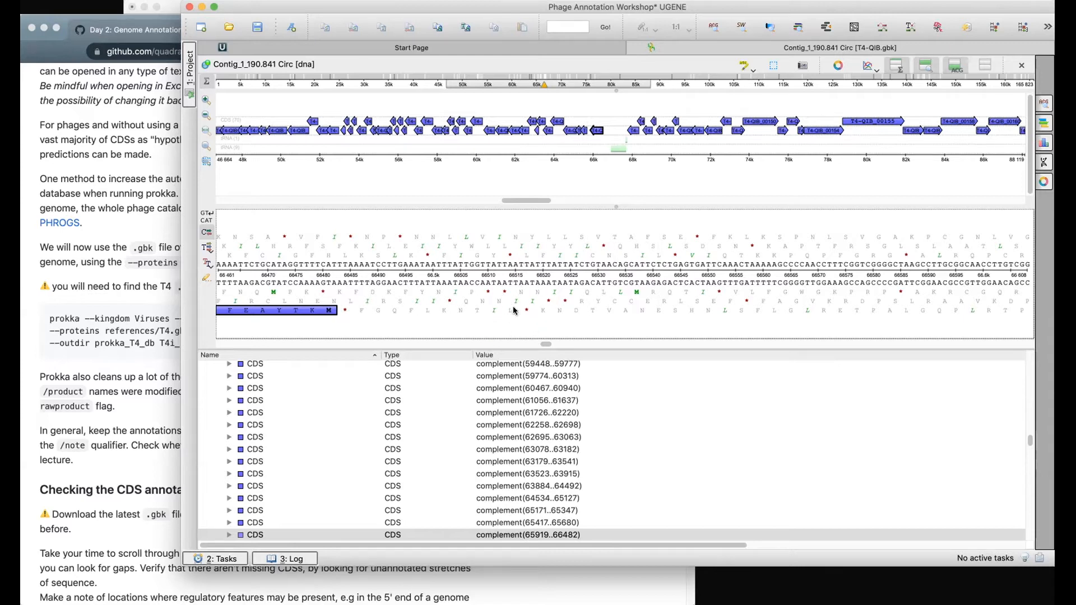
# Examine the reverse-strand reading frames from about 66,490 to 66,738 for stop and start codons bounding a missing CDS.
pyautogui.hscroll(5, 526, 316)
pyautogui.hscroll(2, 496, 320)
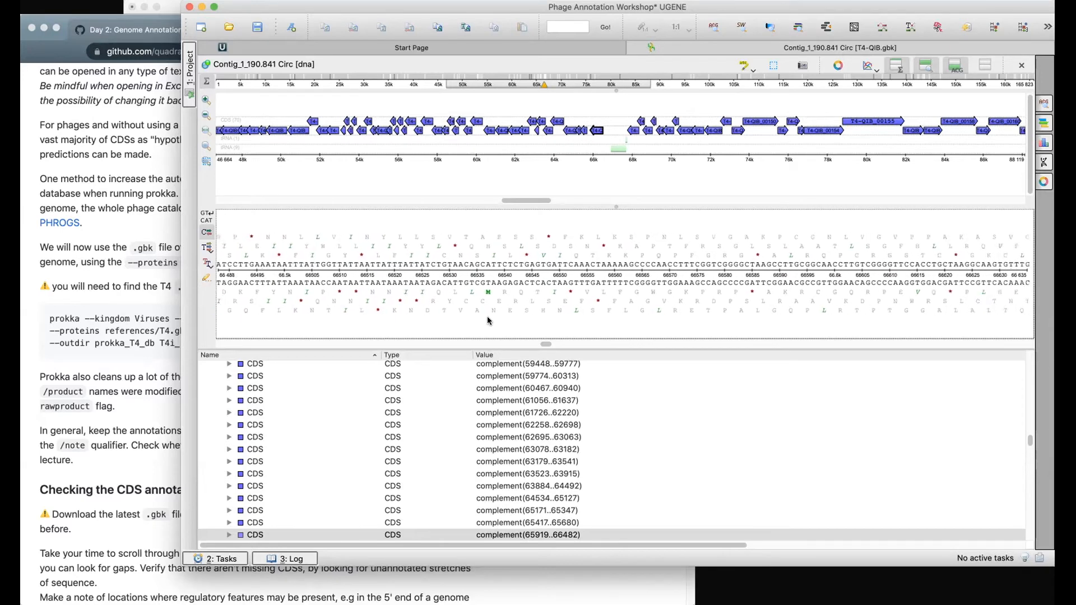
pyautogui.hscroll(5, 644, 317)
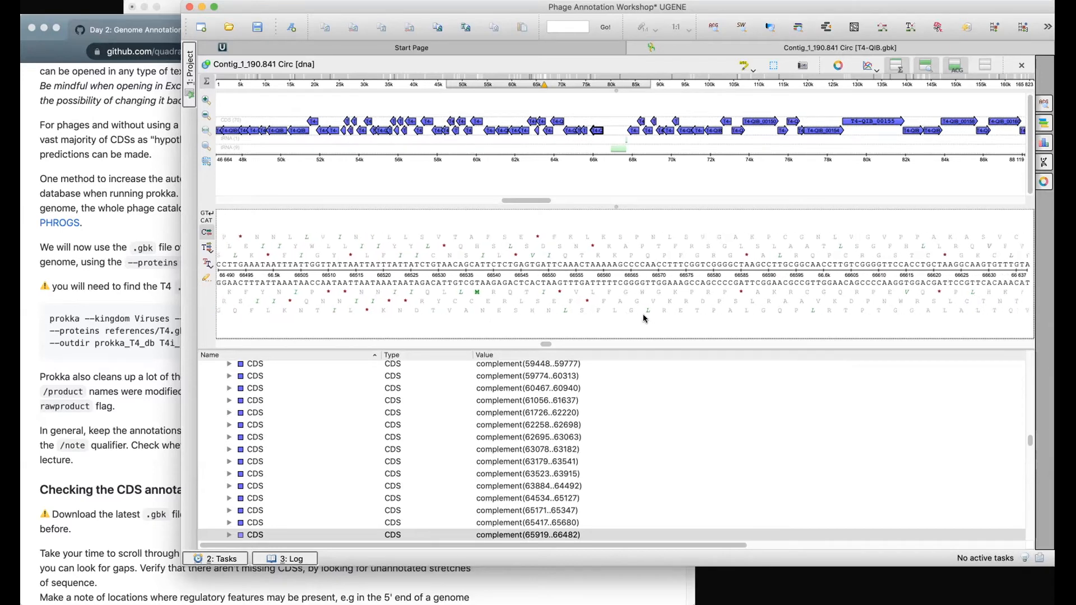
pyautogui.hscroll(4, 643, 318)
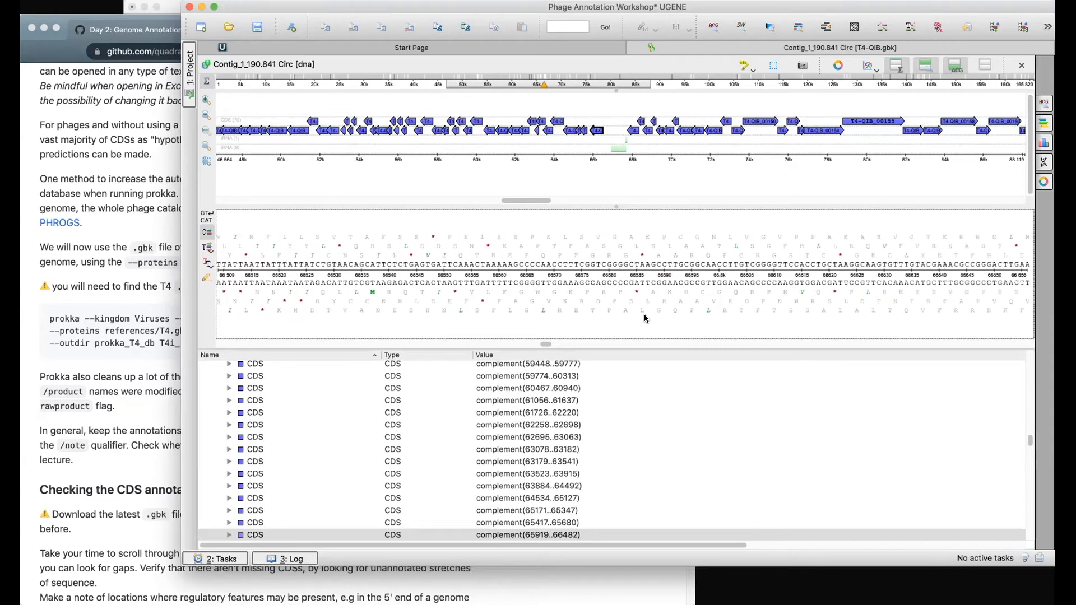
pyautogui.hscroll(5, 699, 328)
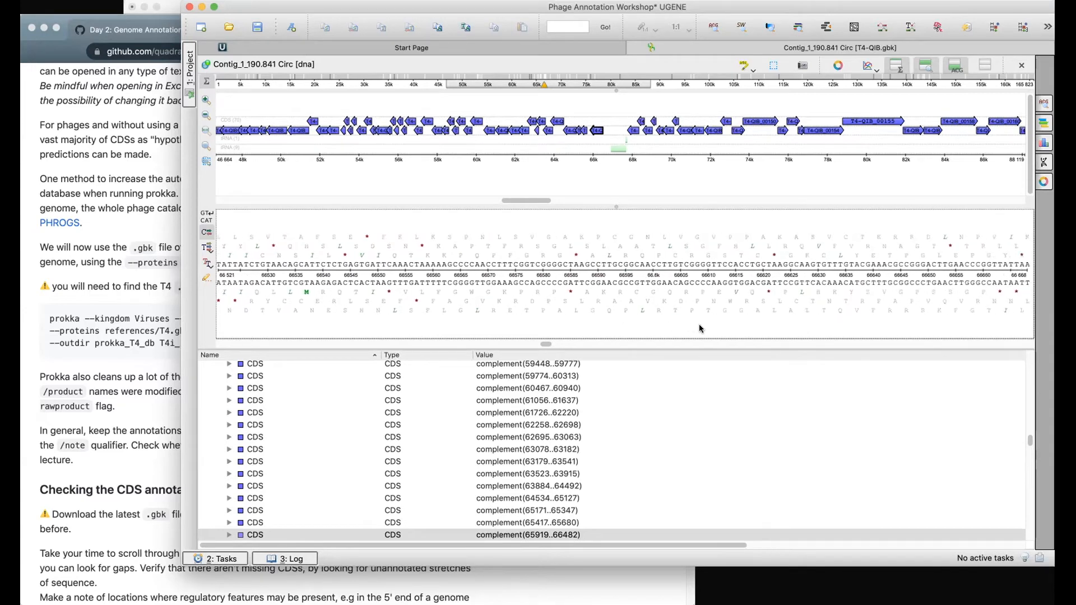
pyautogui.hscroll(2, 845, 335)
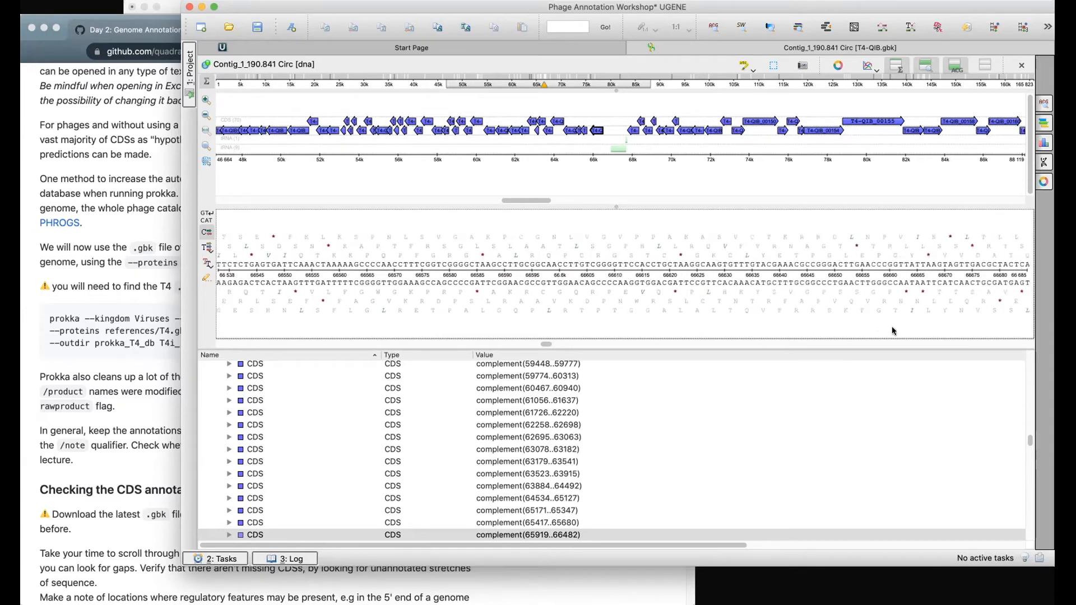
pyautogui.hscroll(5, 908, 311)
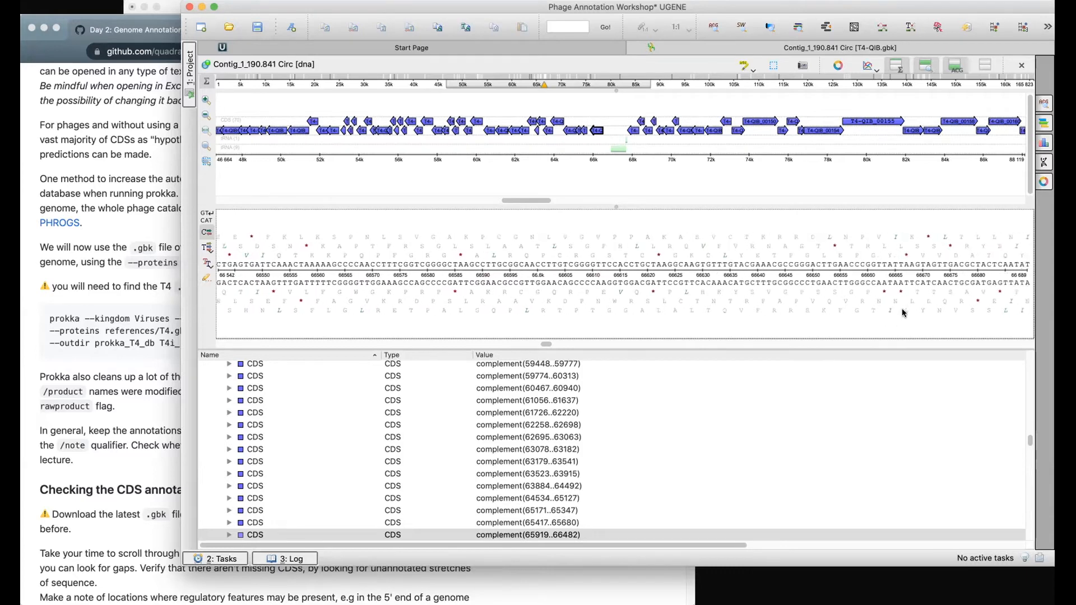
pyautogui.hscroll(7, 939, 315)
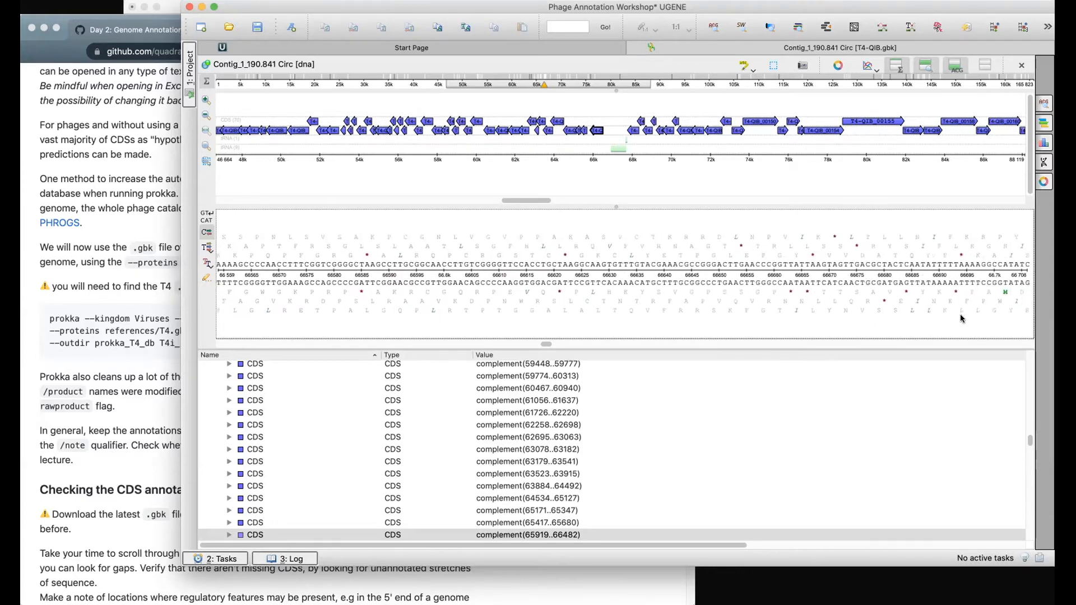
pyautogui.hscroll(4, 960, 319)
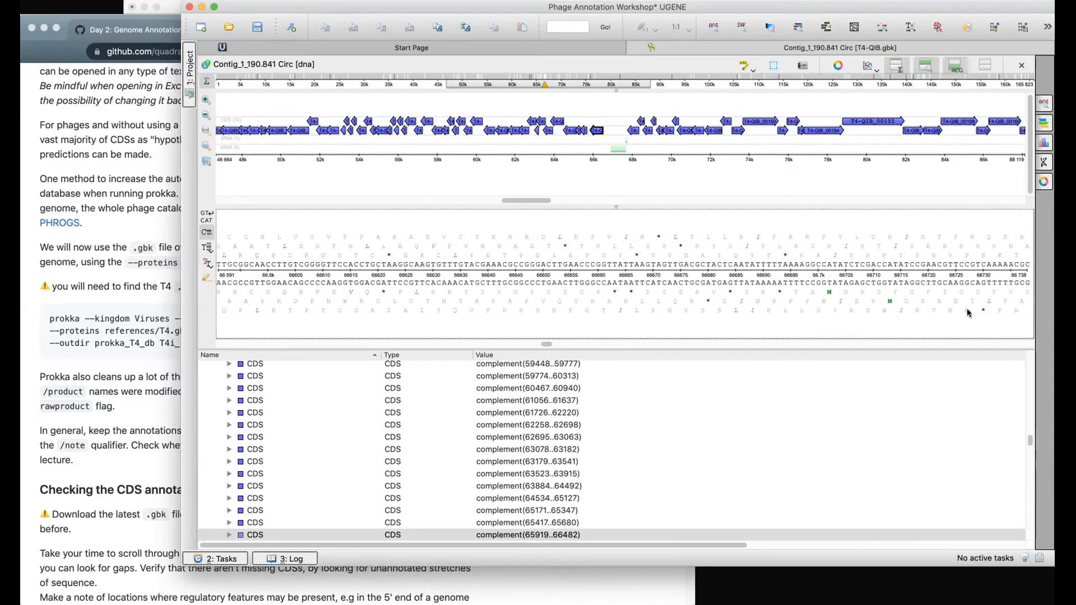
pyautogui.moveTo(973, 284); pyautogui.dragTo(369, 284)
pyautogui.moveTo(290, 285); pyautogui.dragTo(348, 310)
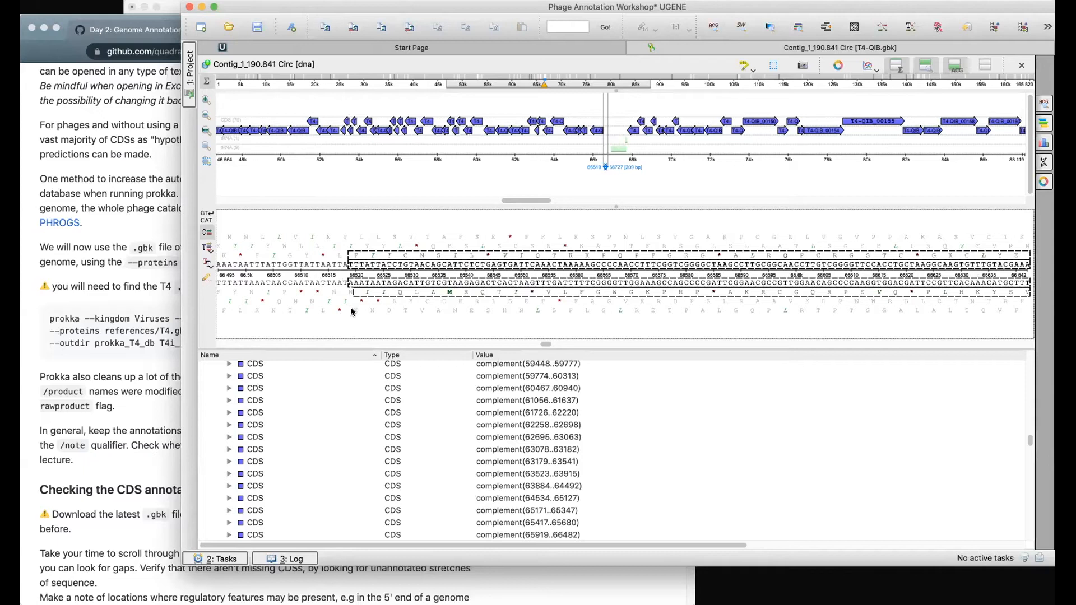
pyautogui.click(352, 312)
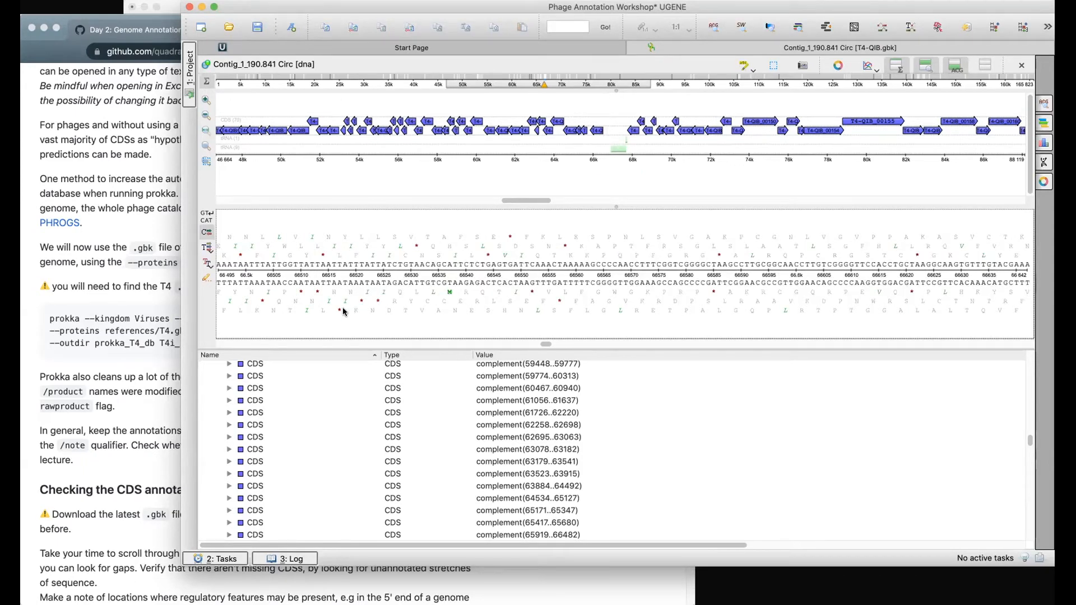
# Select the sequence region 66516 to 66716 in the unannotated gap and check the reading frame at its start-codon end.
pyautogui.hscroll(3, 812, 312)
pyautogui.hscroll(7, 884, 311)
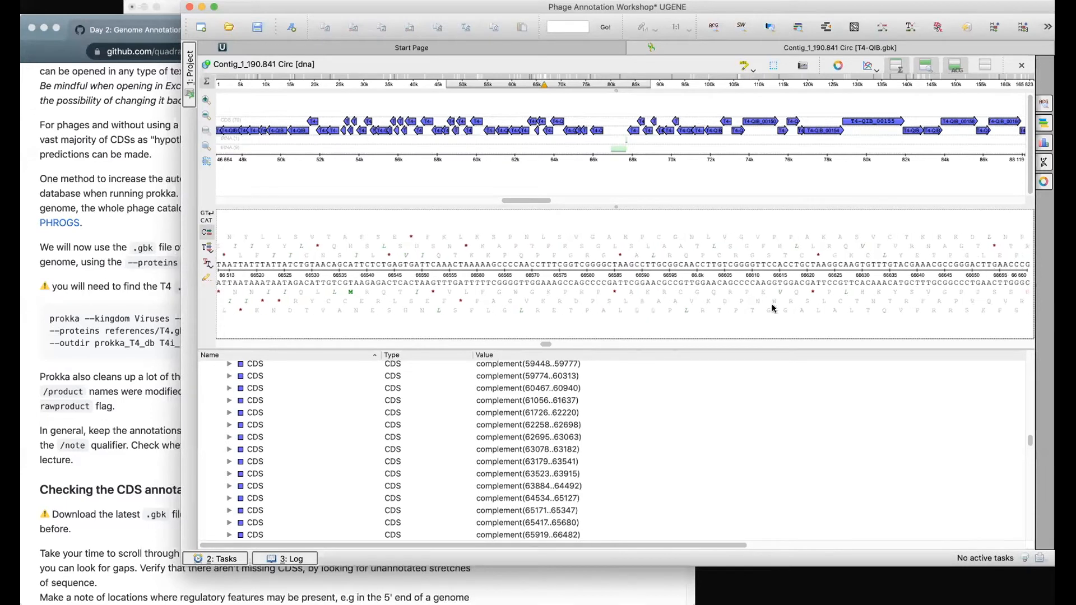
pyautogui.hscroll(7, 884, 311)
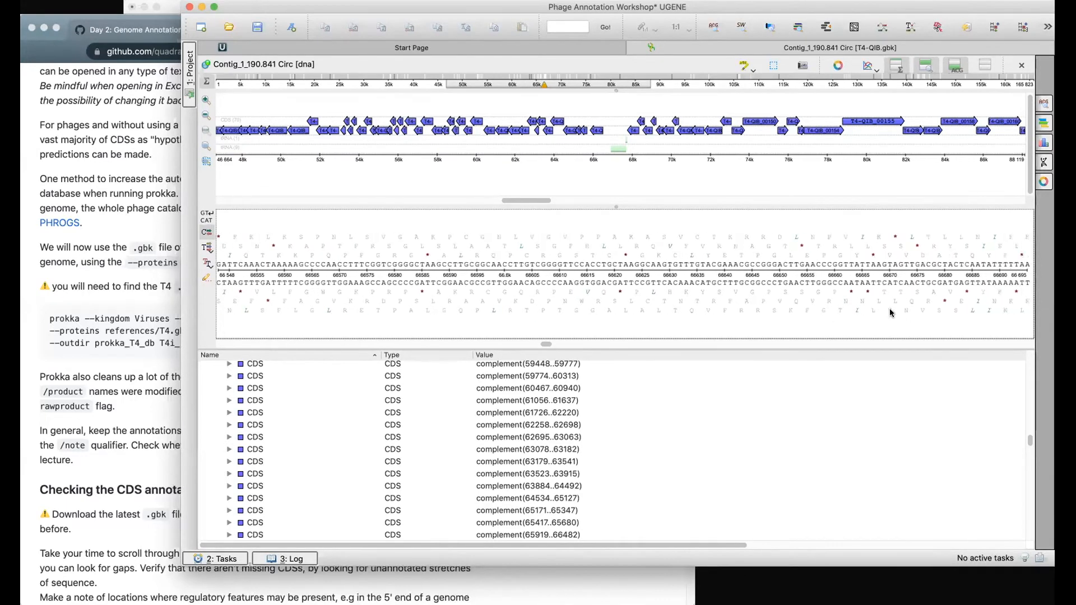
pyautogui.hscroll(5, 919, 323)
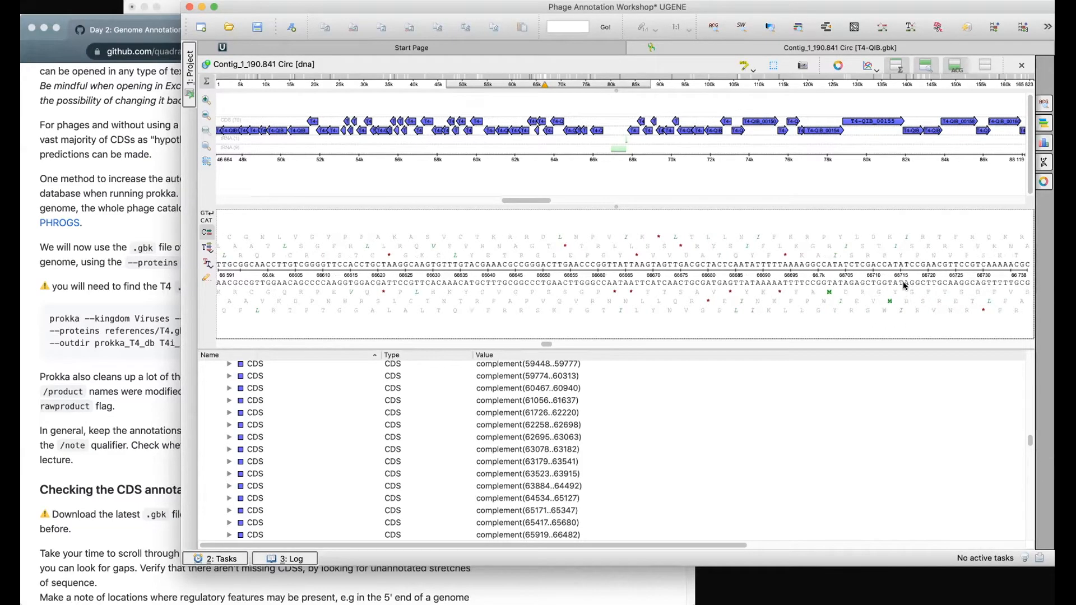
pyautogui.moveTo(909, 284); pyautogui.dragTo(394, 290)
pyautogui.moveTo(312, 290); pyautogui.dragTo(283, 310)
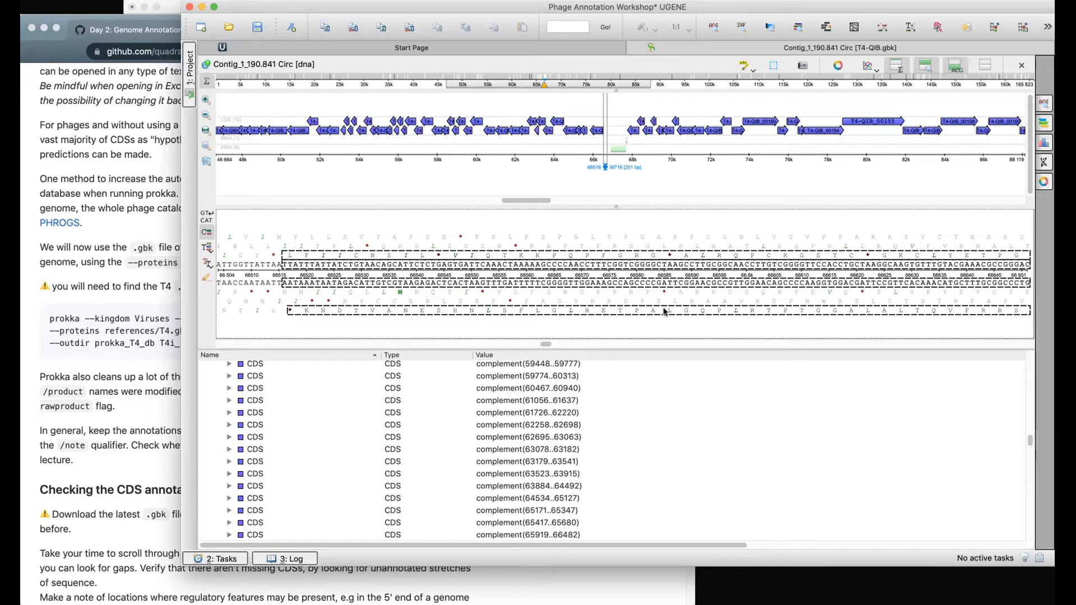
pyautogui.moveTo(542, 345); pyautogui.dragTo(541, 347)
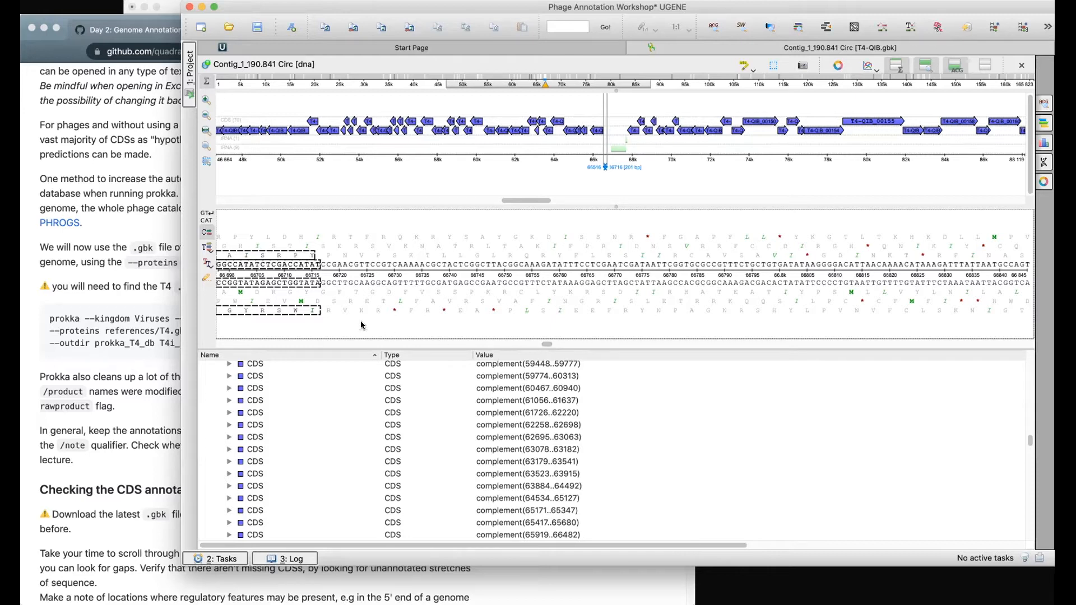
pyautogui.moveTo(548, 342); pyautogui.dragTo(547, 343)
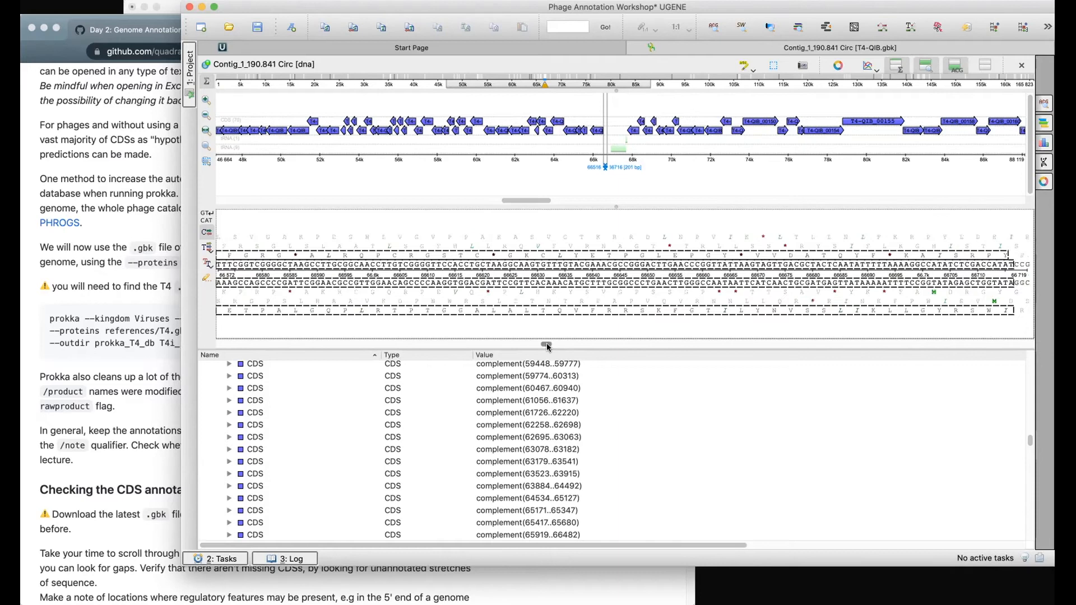
# Create a CDS annotation on the complement strand at 66516–66716, in group CDS, saved to the existing T4-QIB.gbk document.
pyautogui.rightClick(548, 309)
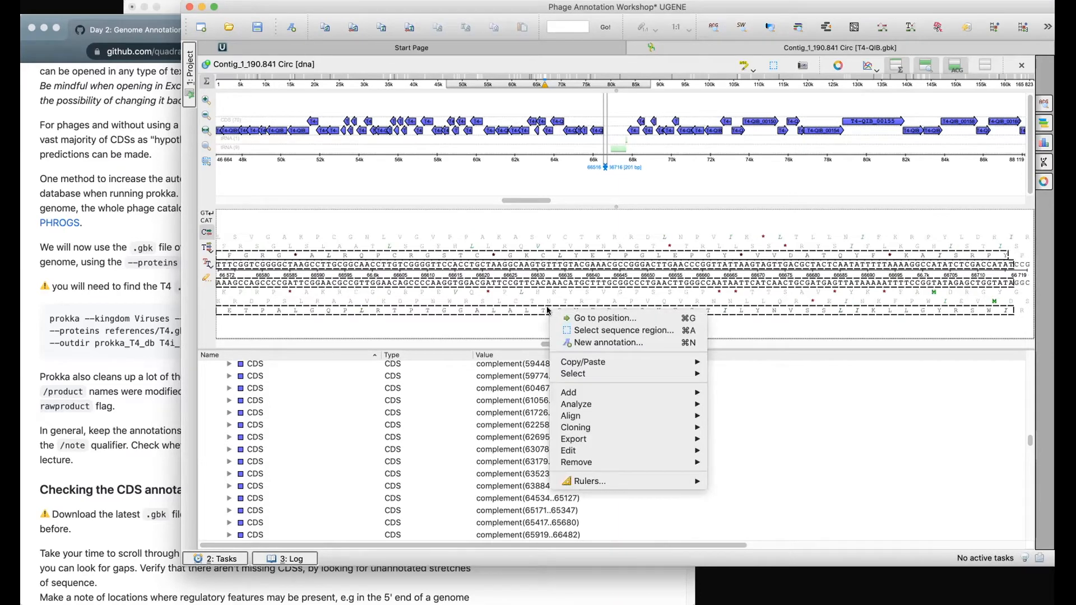
pyautogui.click(609, 342)
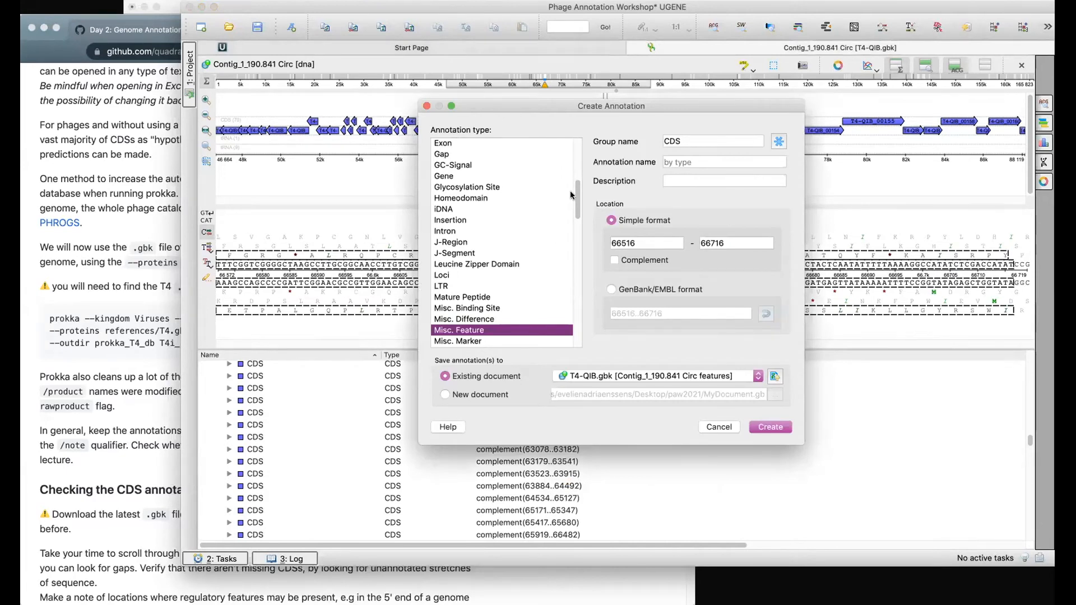
pyautogui.moveTo(573, 193)
pyautogui.mouseDown()
pyautogui.moveTo(573, 255)
pyautogui.moveTo(574, 163)
pyautogui.mouseUp()
pyautogui.click(470, 209)
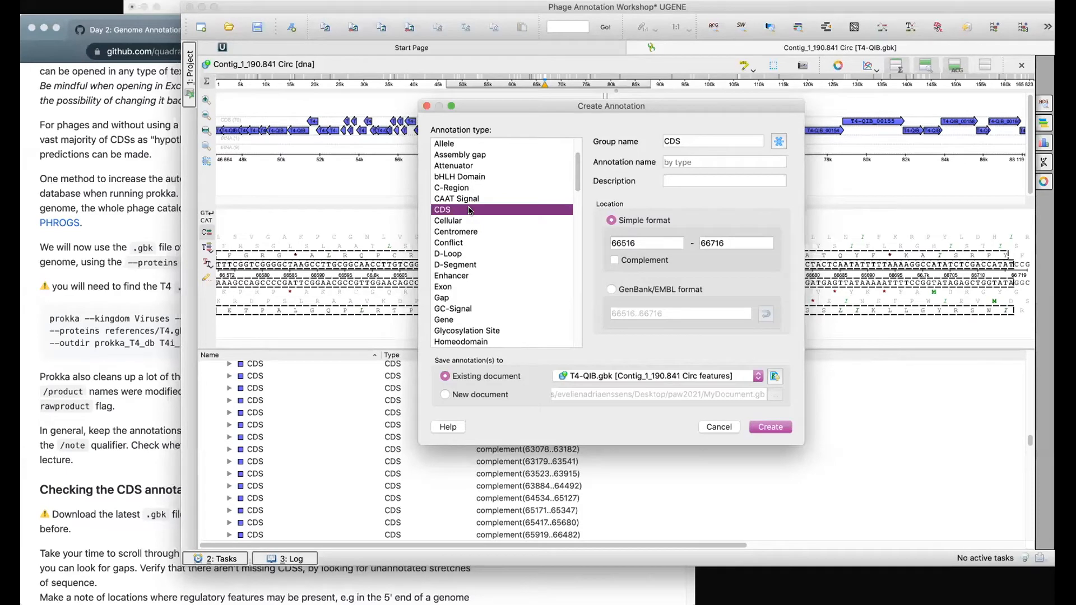
pyautogui.click(679, 181)
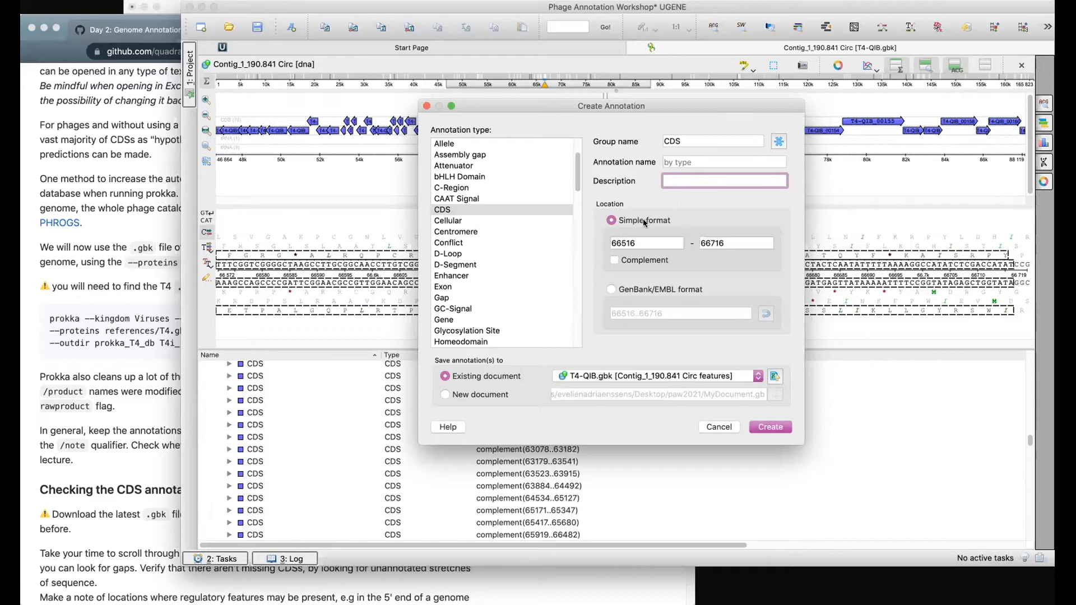
pyautogui.click(614, 262)
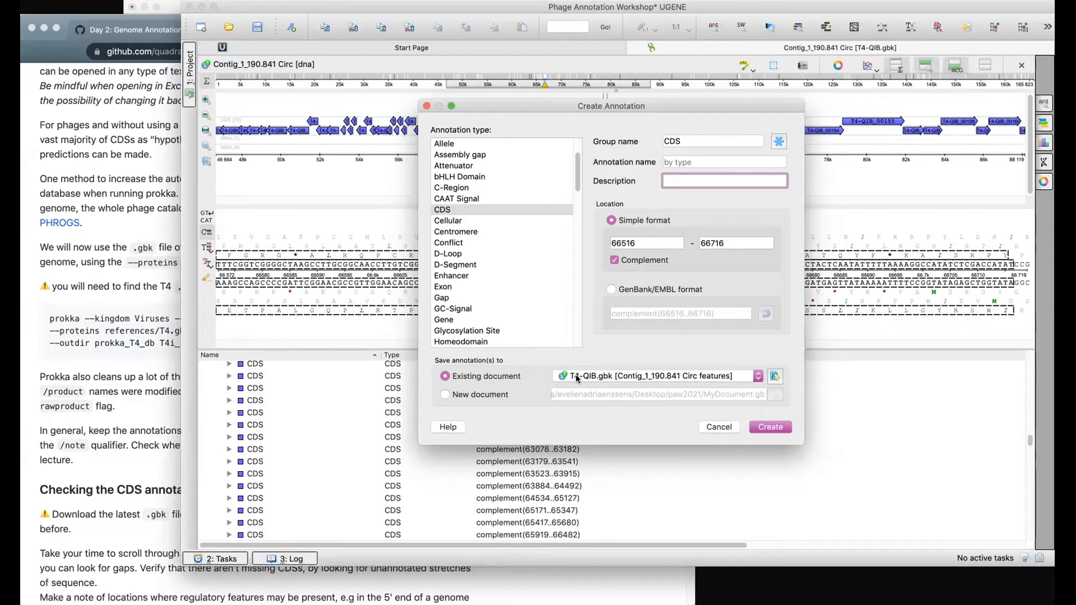
pyautogui.click(759, 427)
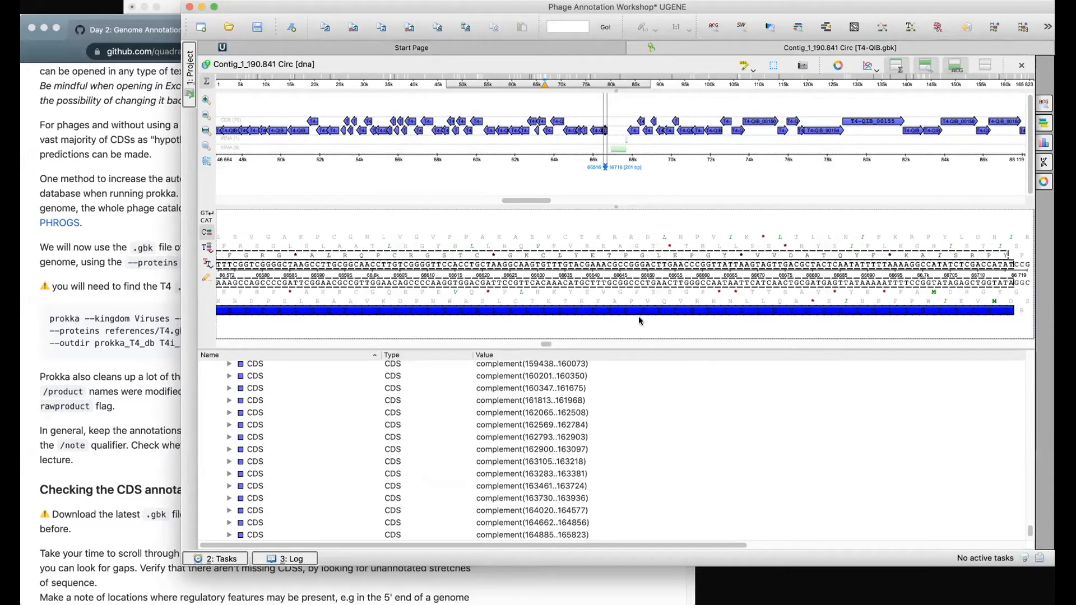
# Select the new CDS at complement(66516..66716) and copy its annotation amino acids.
pyautogui.click(605, 133)
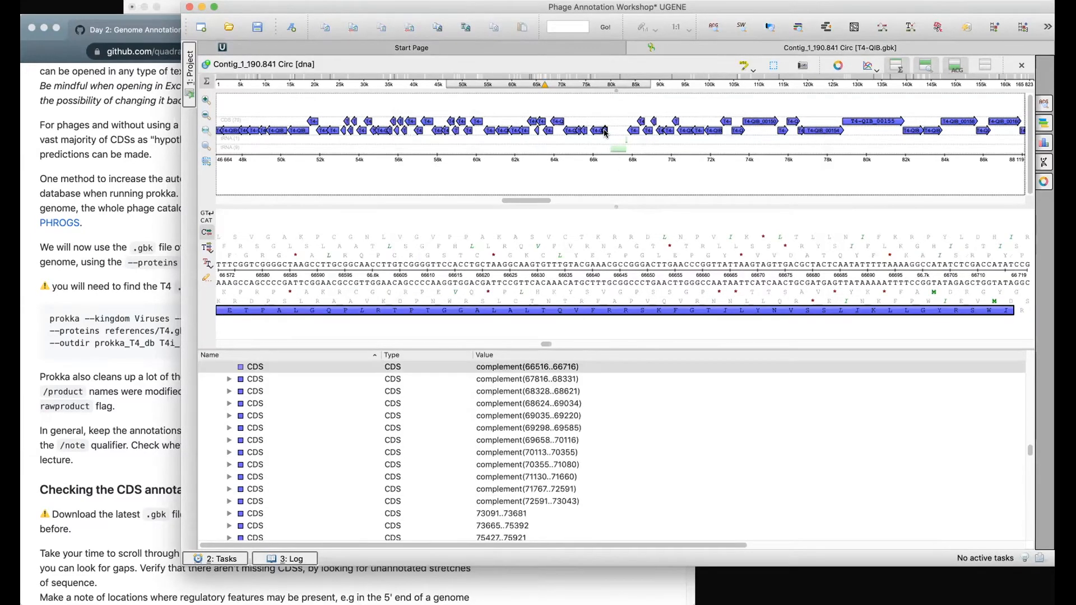
pyautogui.scroll(3, 337, 428)
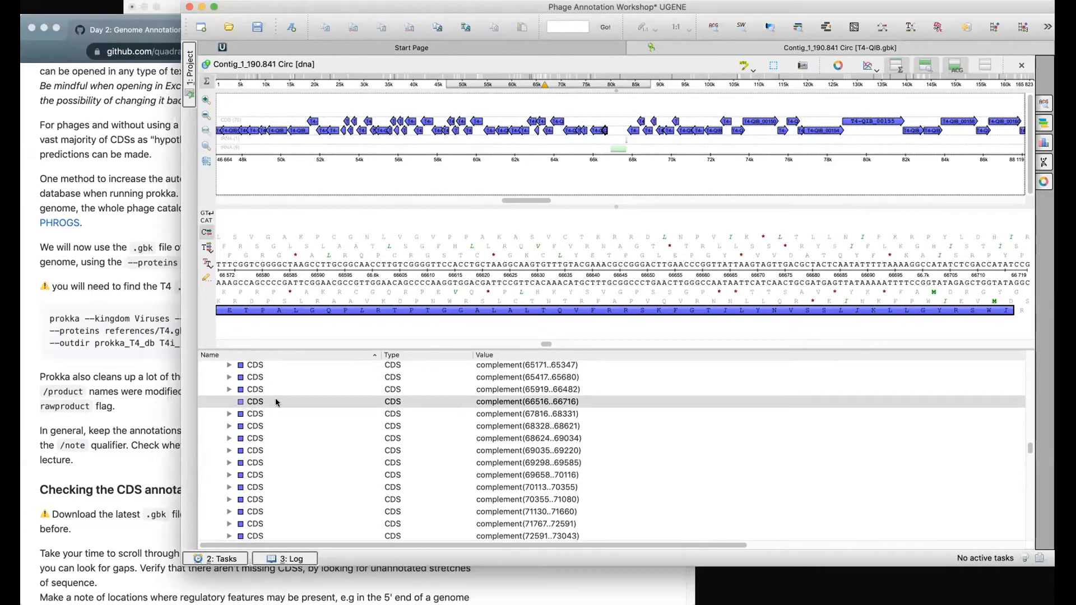
pyautogui.click(275, 402)
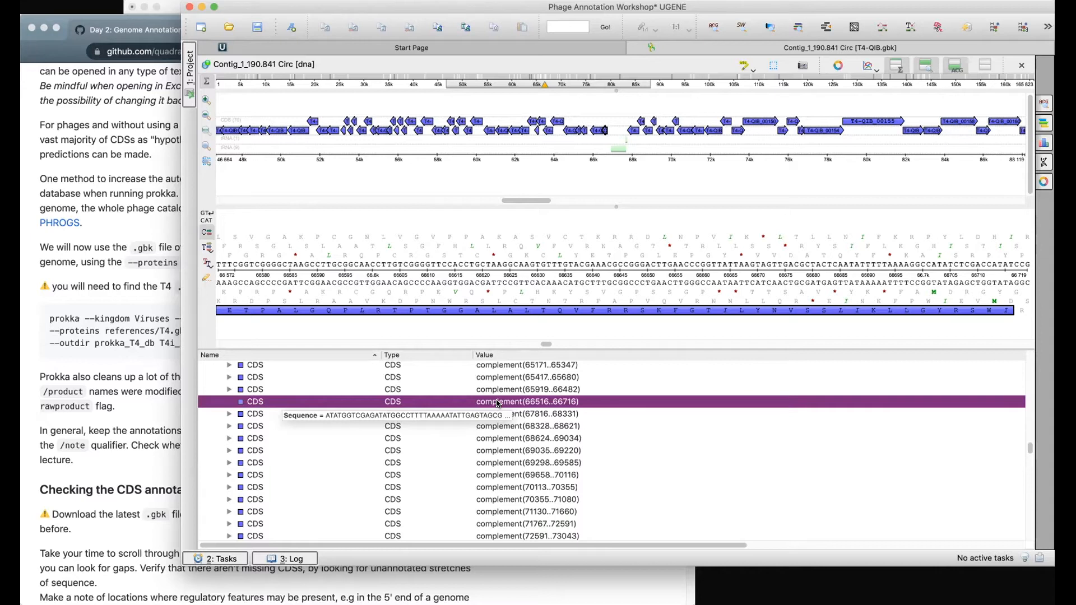
pyautogui.doubleClick(596, 309)
pyautogui.rightClick(596, 309)
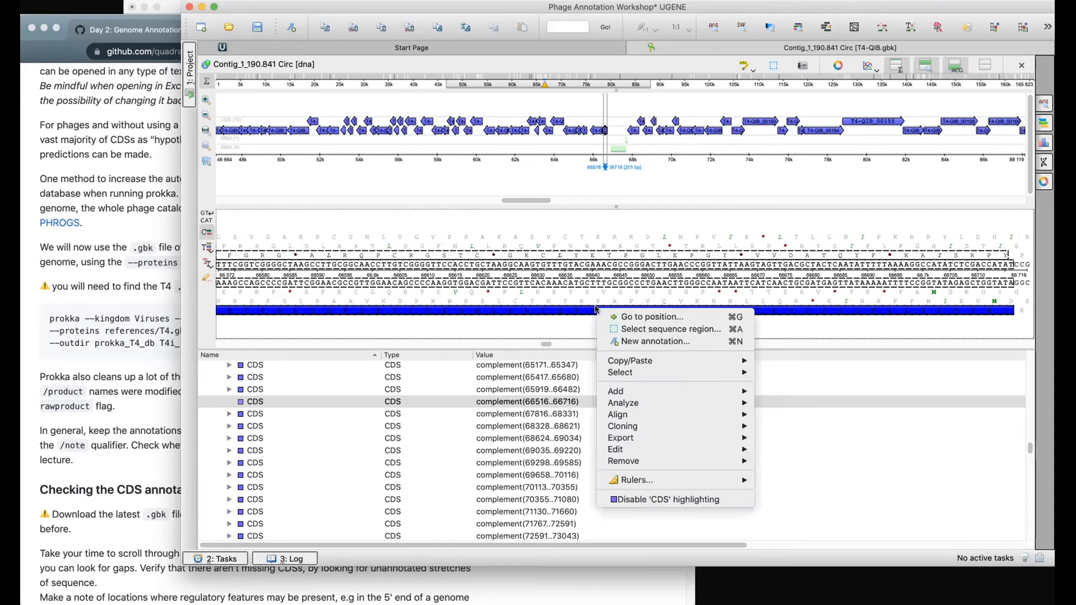
pyautogui.moveTo(656, 360)
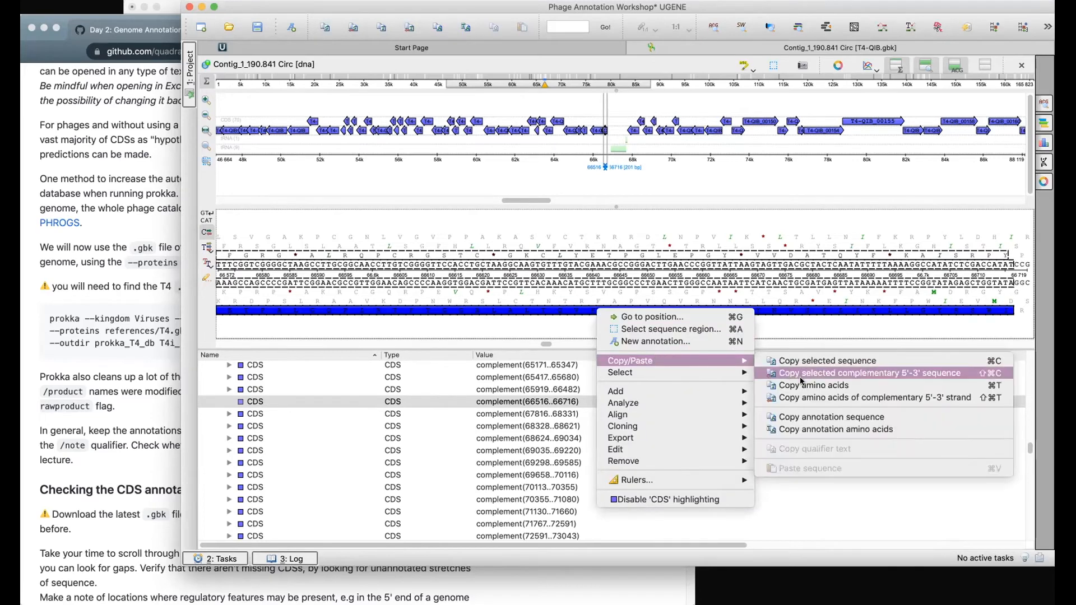
pyautogui.click(816, 430)
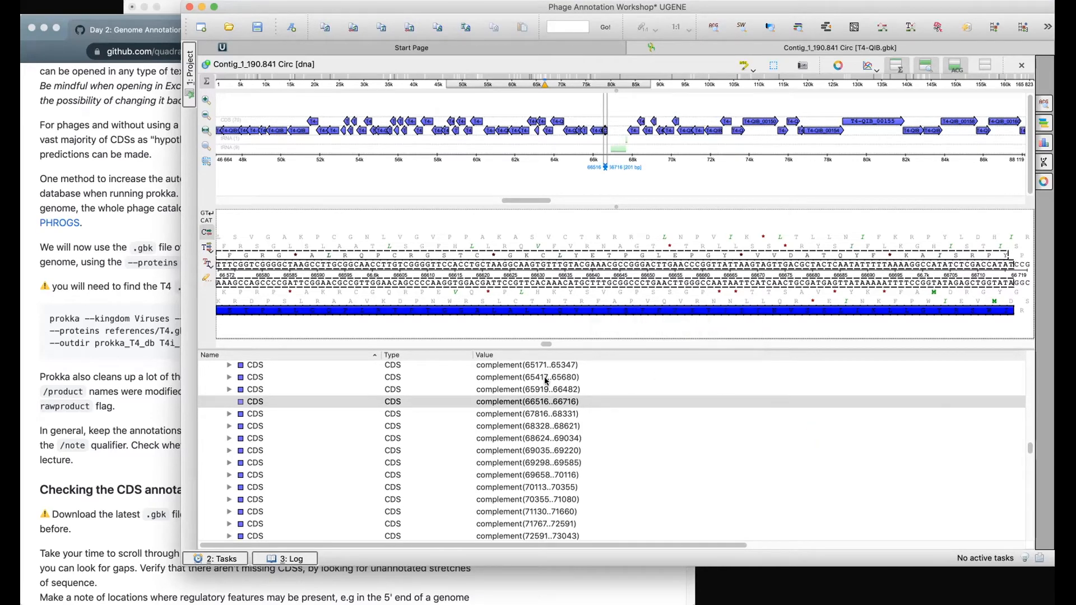
# Add a translation qualifier to the new CDS with the copied amino acid sequence, replacing its first residue with M.
pyautogui.rightClick(497, 402)
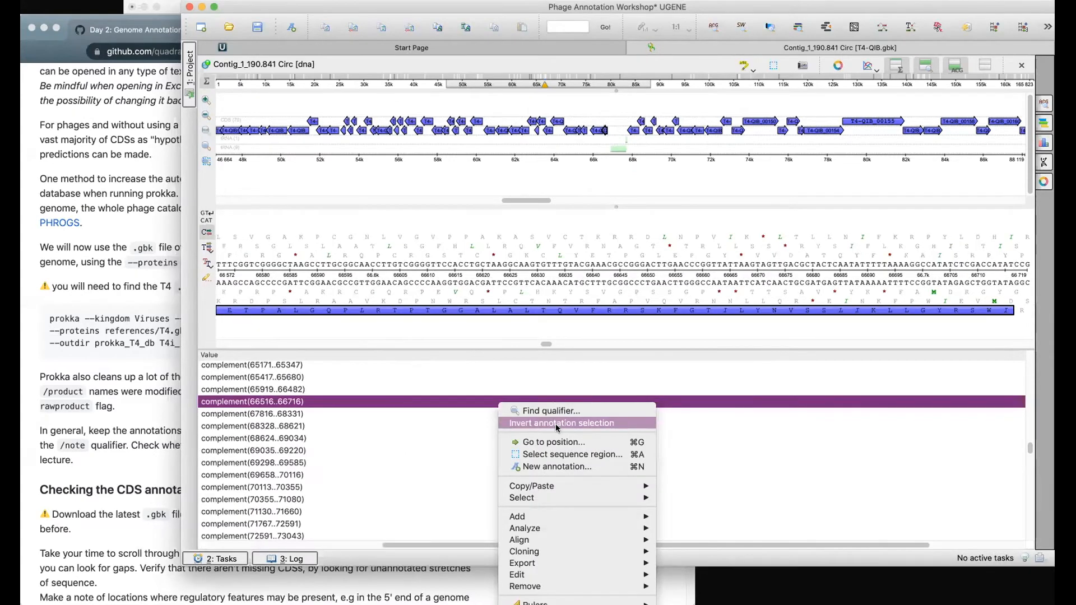
pyautogui.moveTo(553, 520)
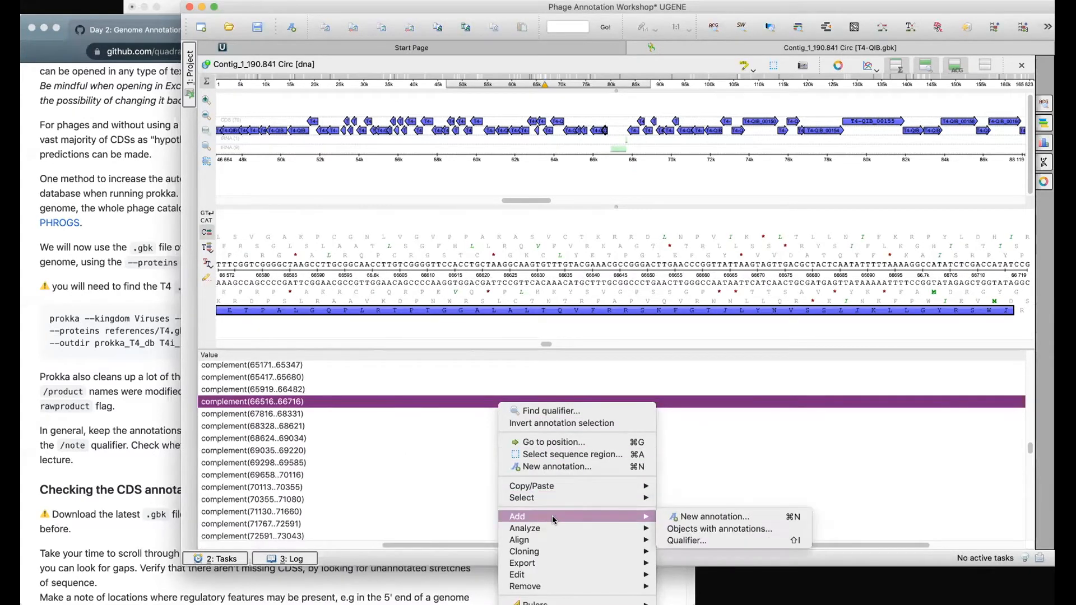
pyautogui.click(695, 541)
pyautogui.moveTo(613, 225); pyautogui.dragTo(521, 226)
pyautogui.write('tra')
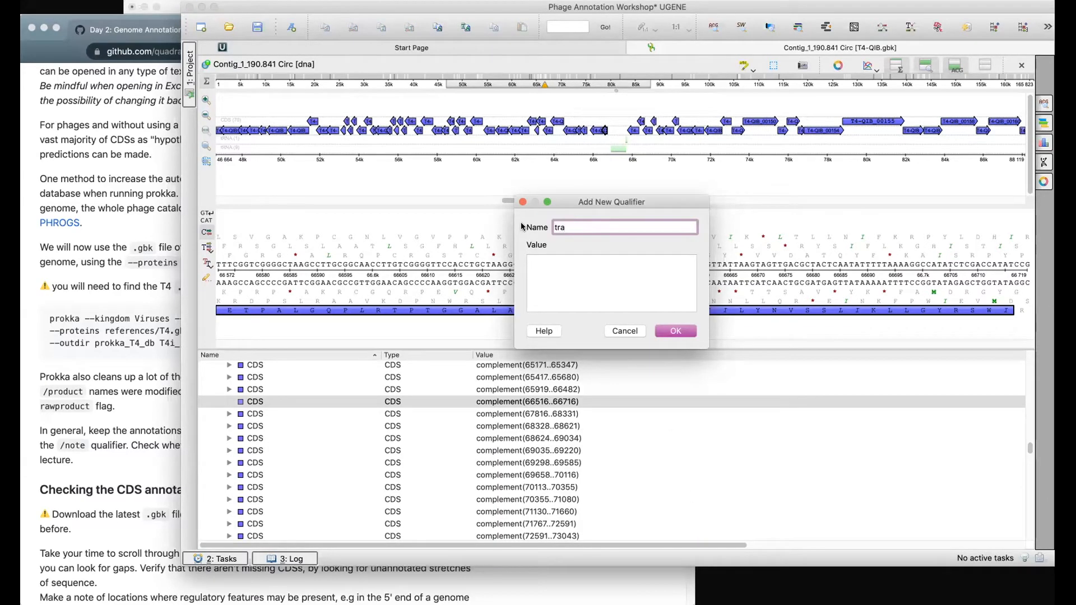
pyautogui.write('nslation')
pyautogui.press('Tab')
pyautogui.press('super+v')
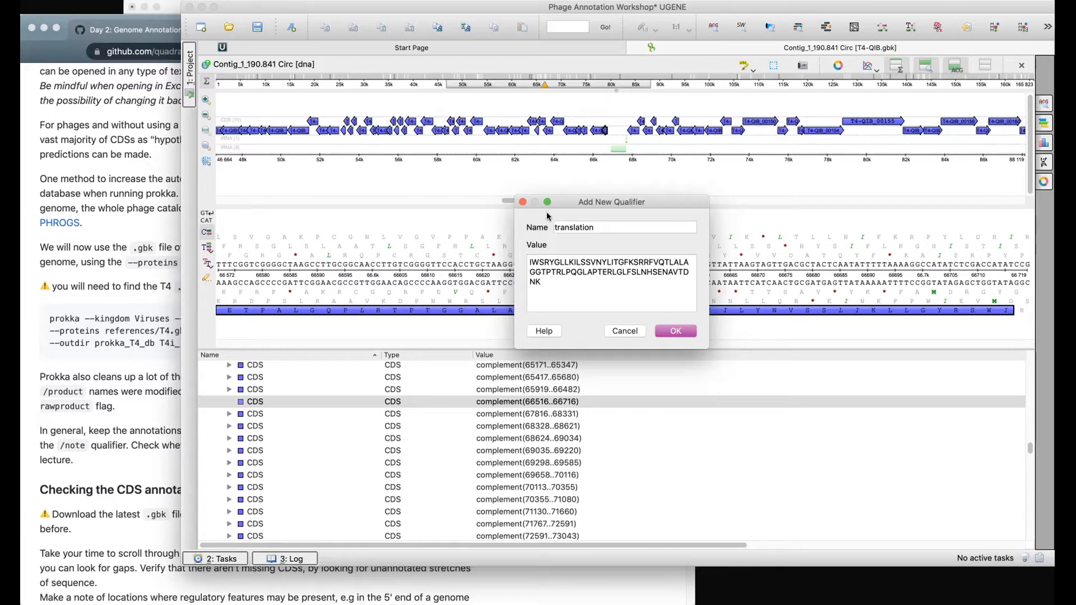
pyautogui.click(519, 262)
pyautogui.write('M')
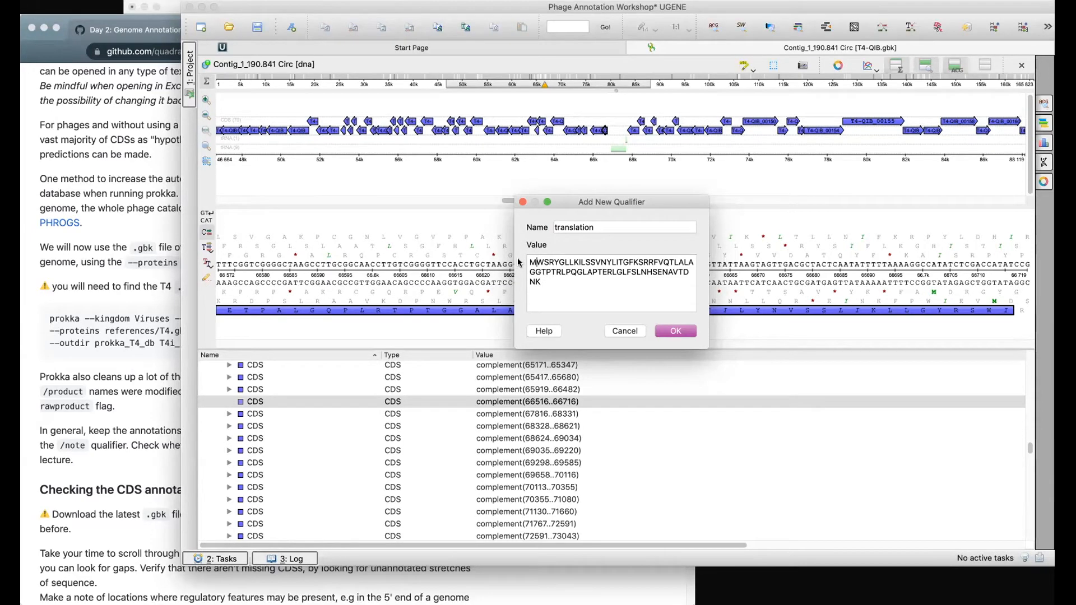
pyautogui.click(688, 331)
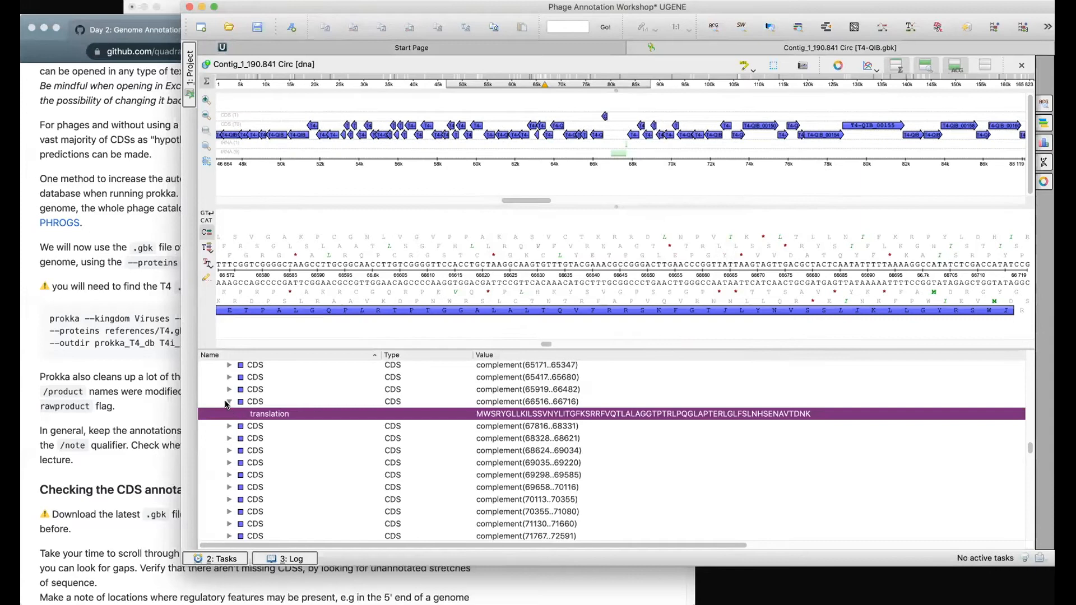
# Check the new CDS's translation entry and examine which qualifiers the following CDS, complement(67816..68331), carries.
pyautogui.click(229, 402)
pyautogui.click(229, 401)
pyautogui.click(229, 401)
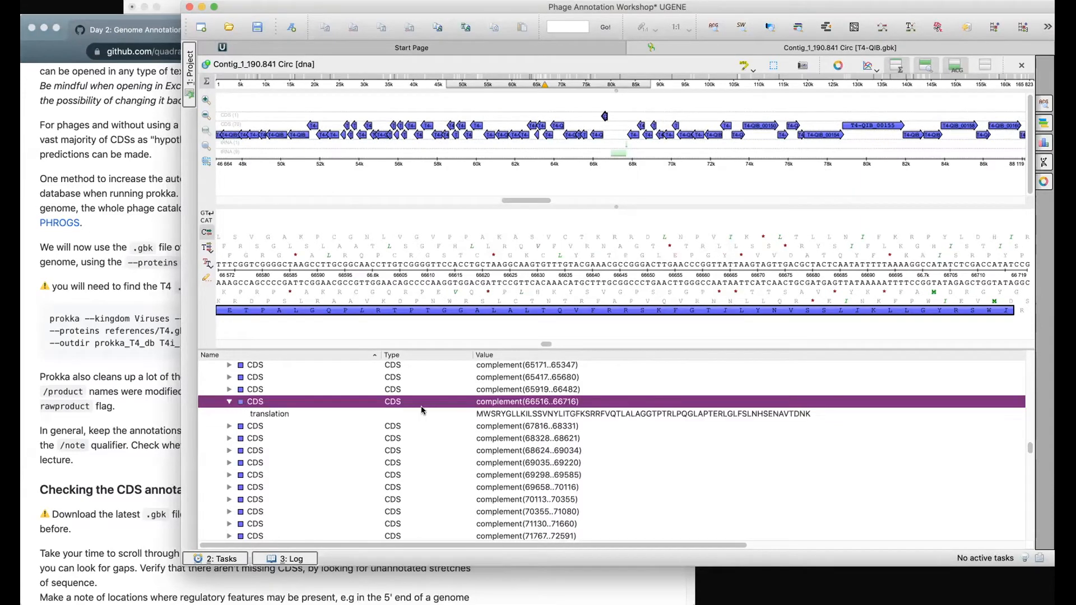
pyautogui.click(529, 414)
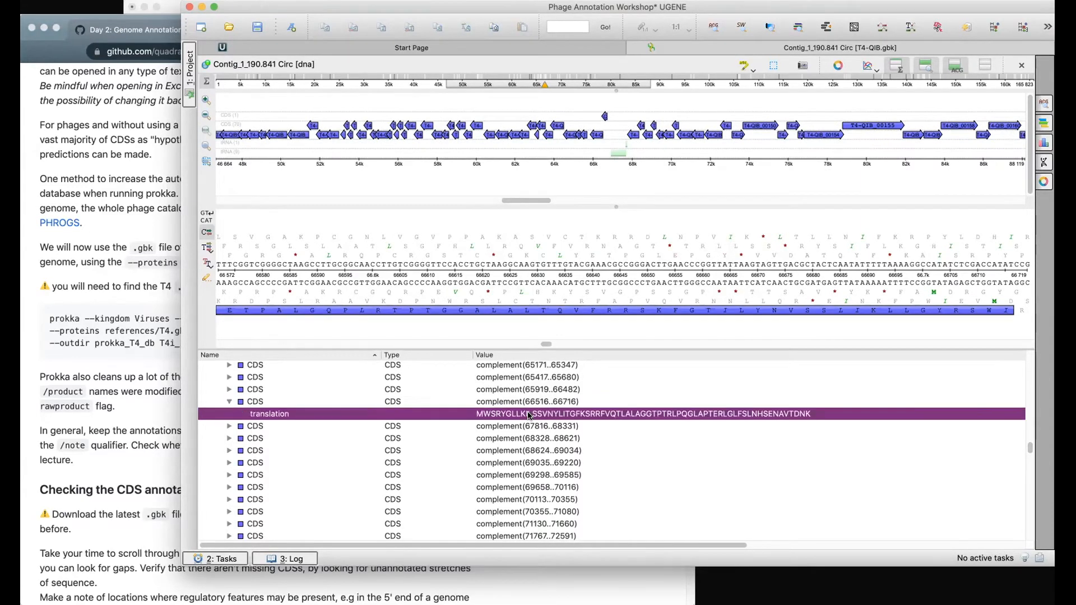
pyautogui.moveTo(487, 544); pyautogui.dragTo(264, 559)
pyautogui.click(229, 426)
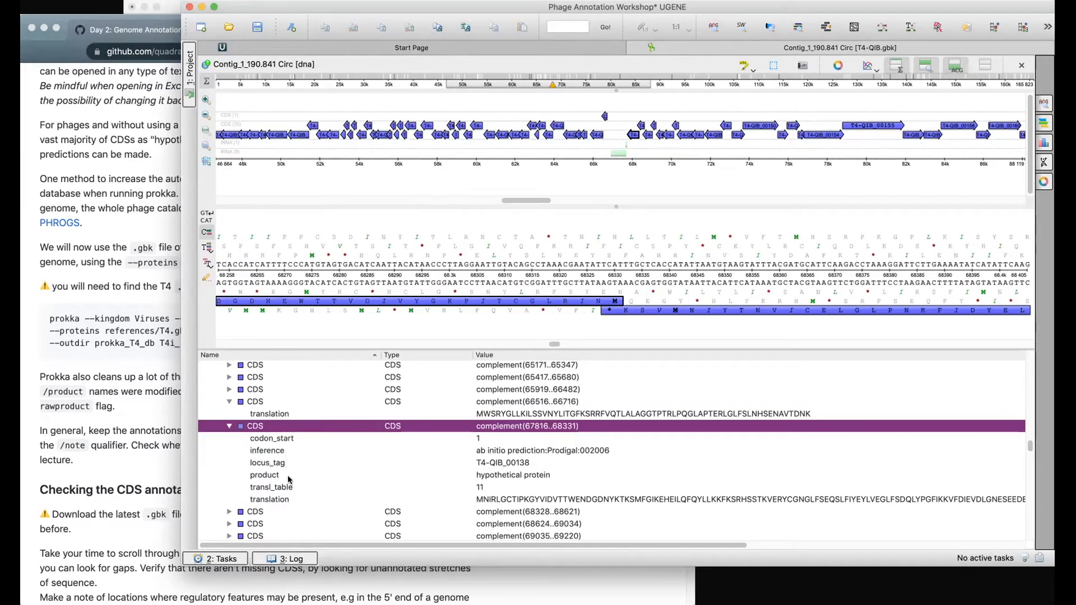
# Add a product qualifier with the value hypothetical protein to the CDS at complement(66516..66716).
pyautogui.click(267, 401)
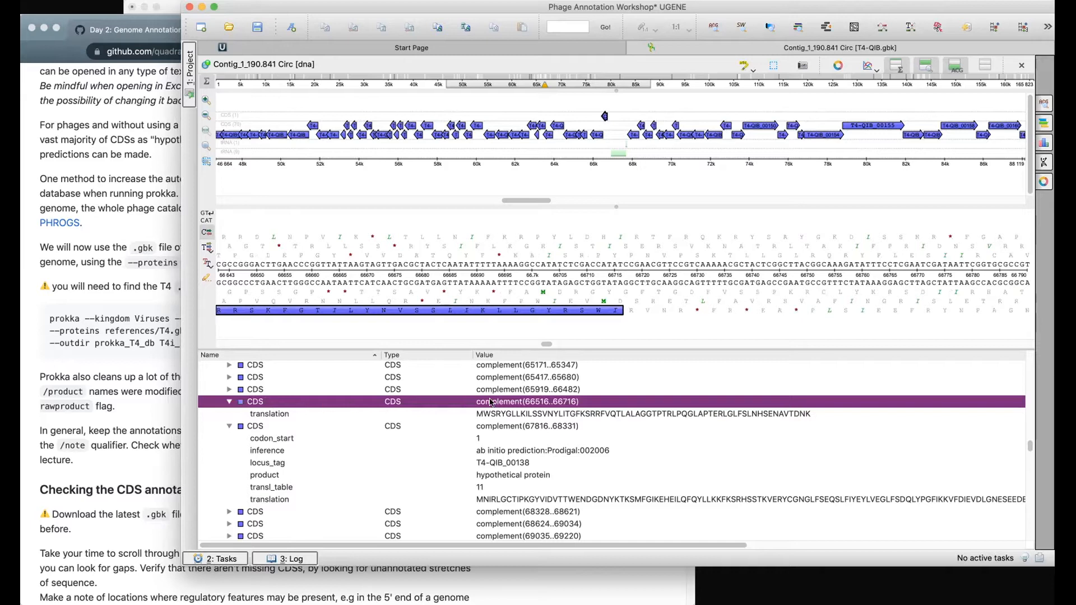
pyautogui.rightClick(490, 402)
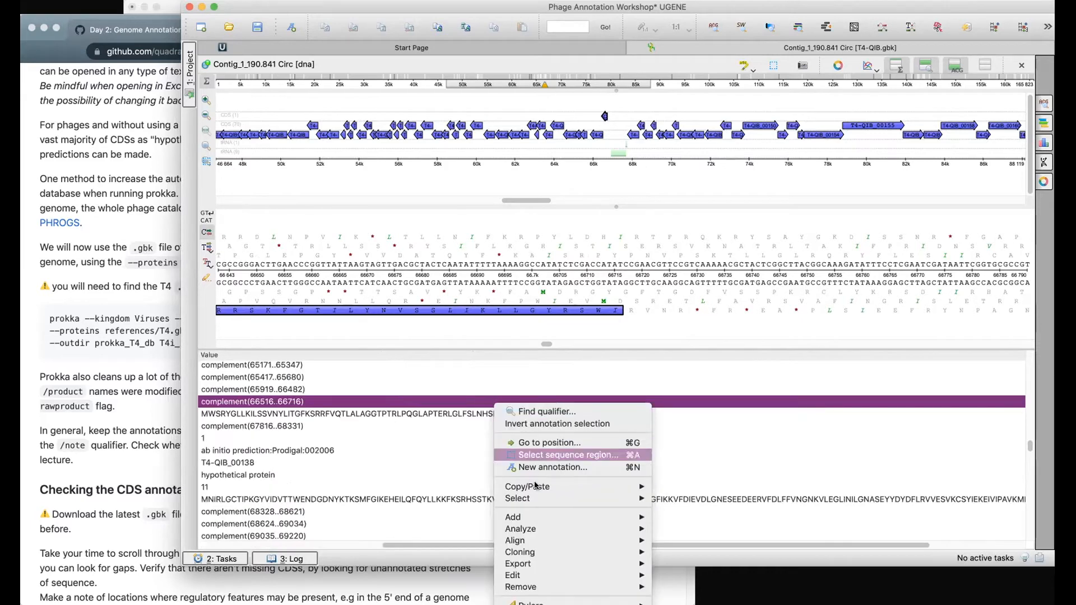
pyautogui.moveTo(543, 517)
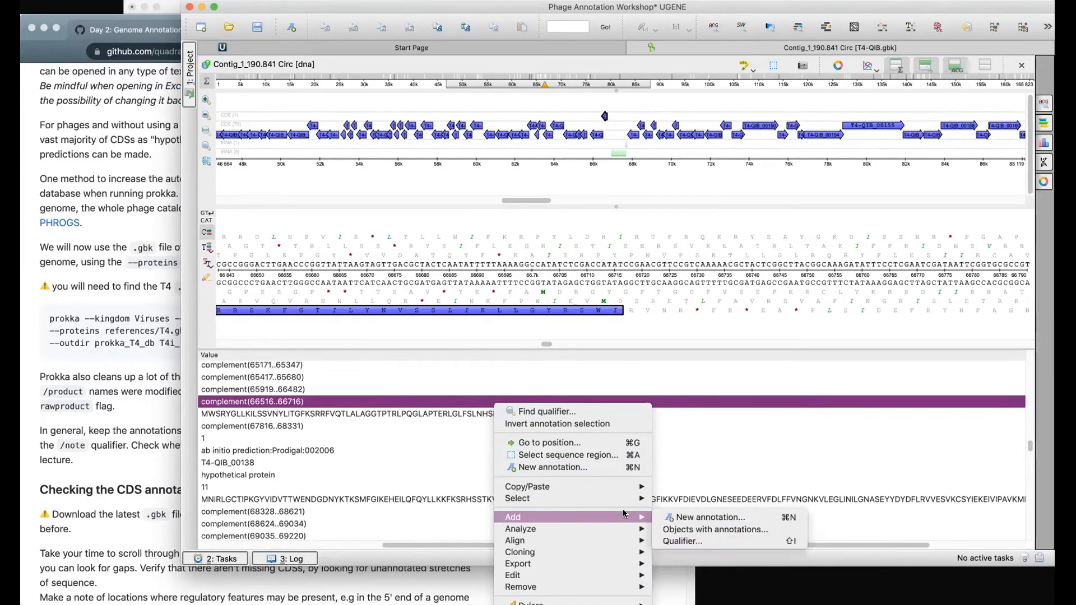
pyautogui.click(681, 540)
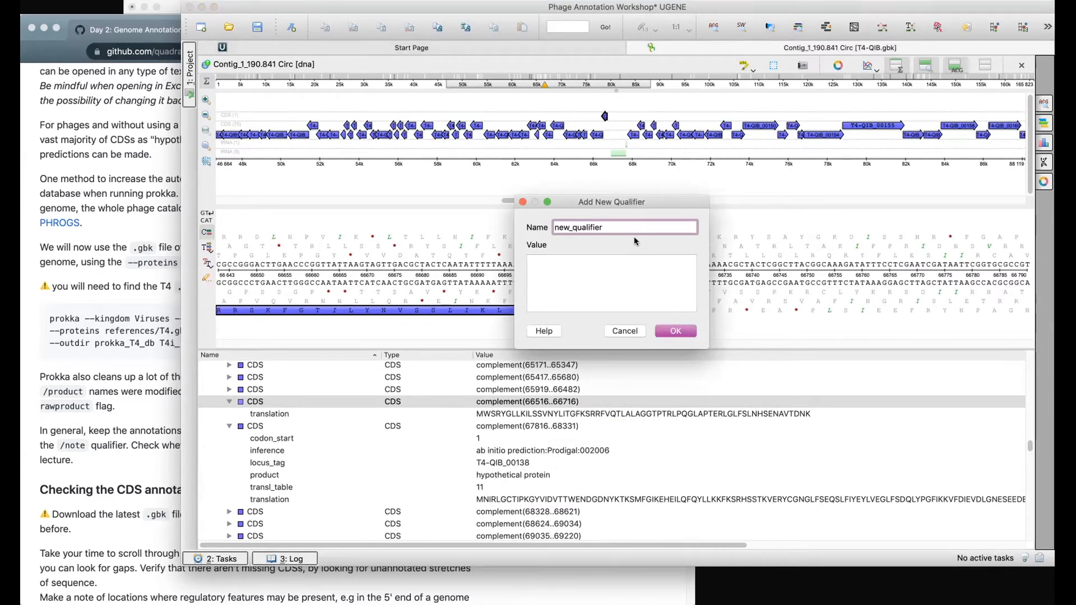
pyautogui.write('product')
pyautogui.press('Tab')
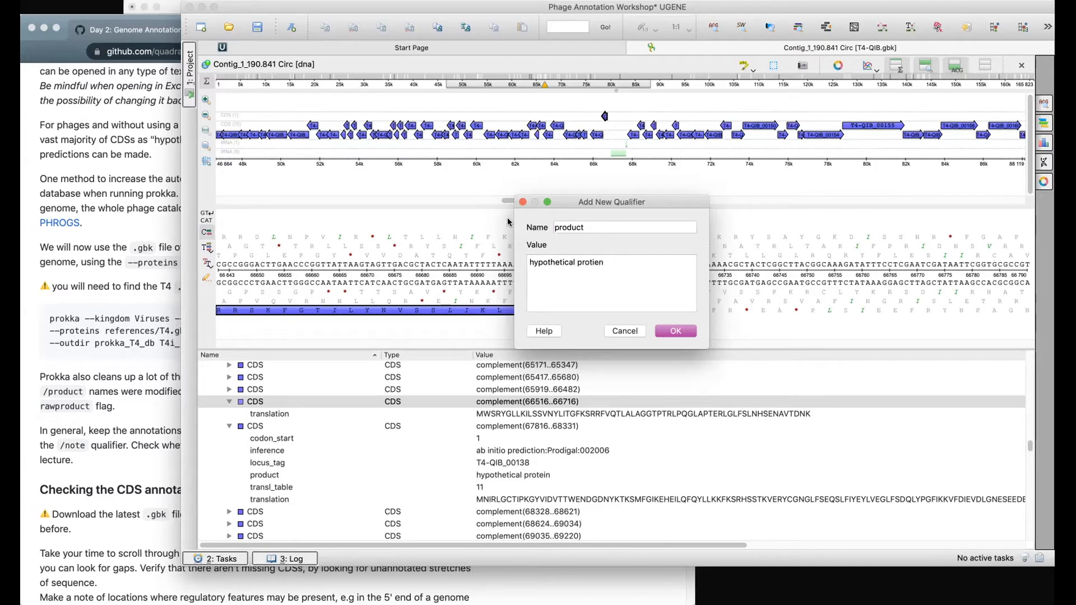
pyautogui.press('Return')
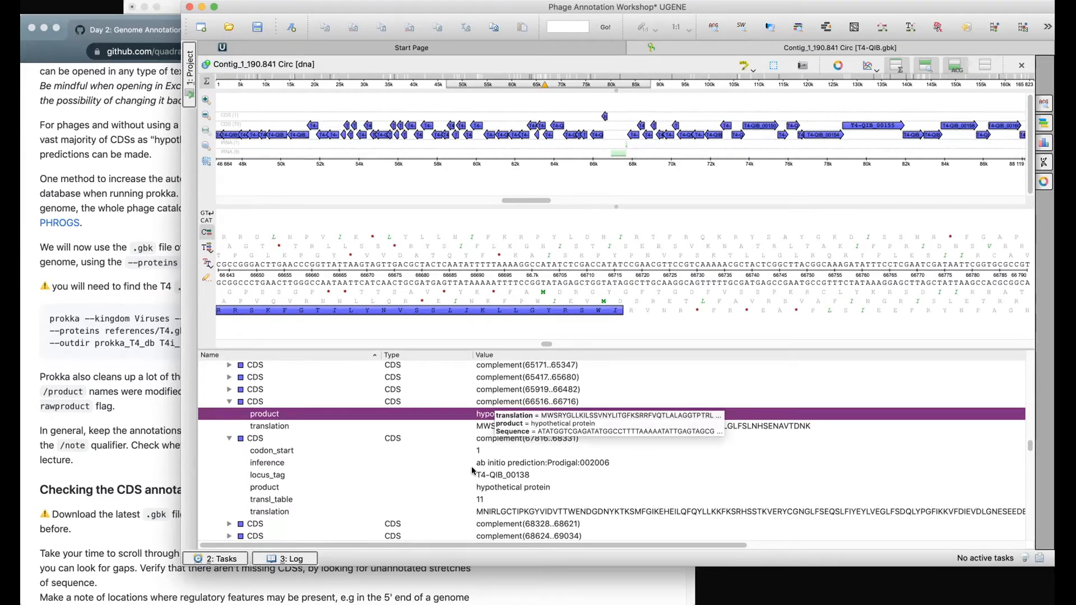
# Examine the qualifiers and locus tags of the CDSs immediately before and after the new CDS.
pyautogui.click(229, 389)
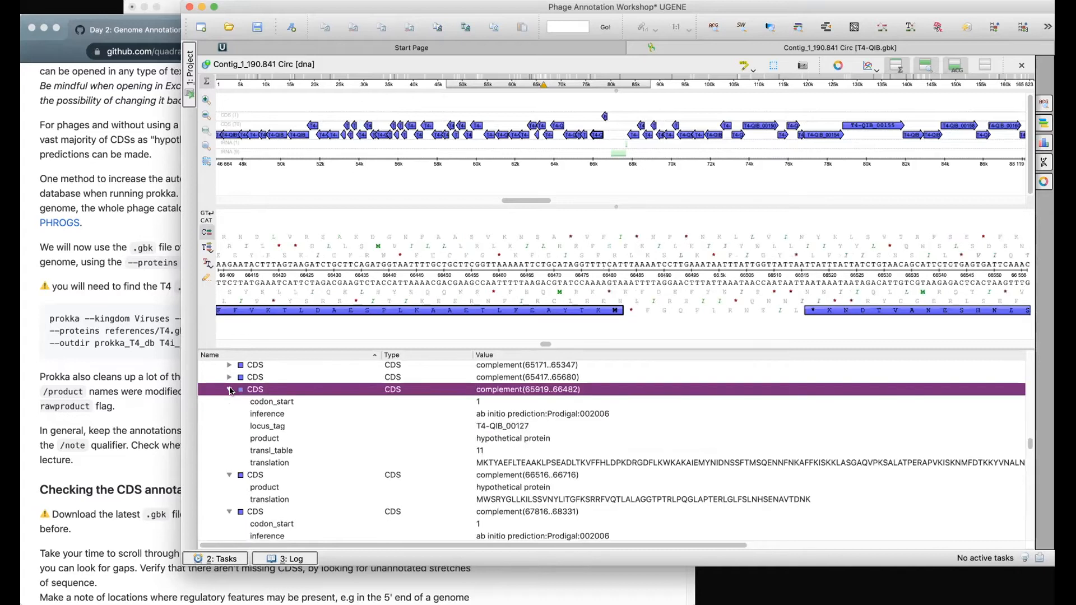
pyautogui.scroll(-3, 435, 452)
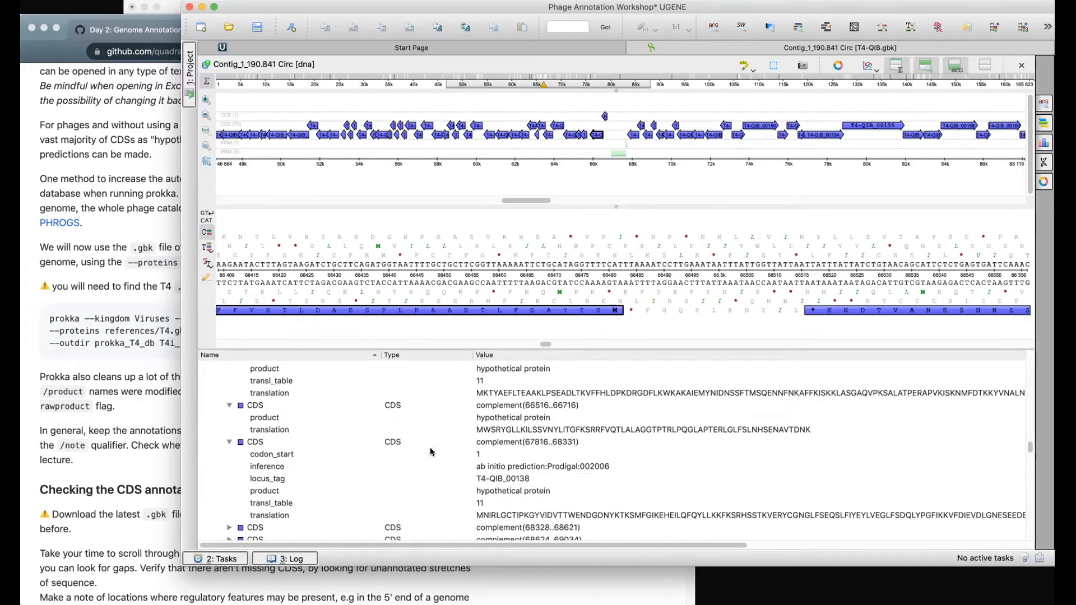
pyautogui.scroll(5, 422, 453)
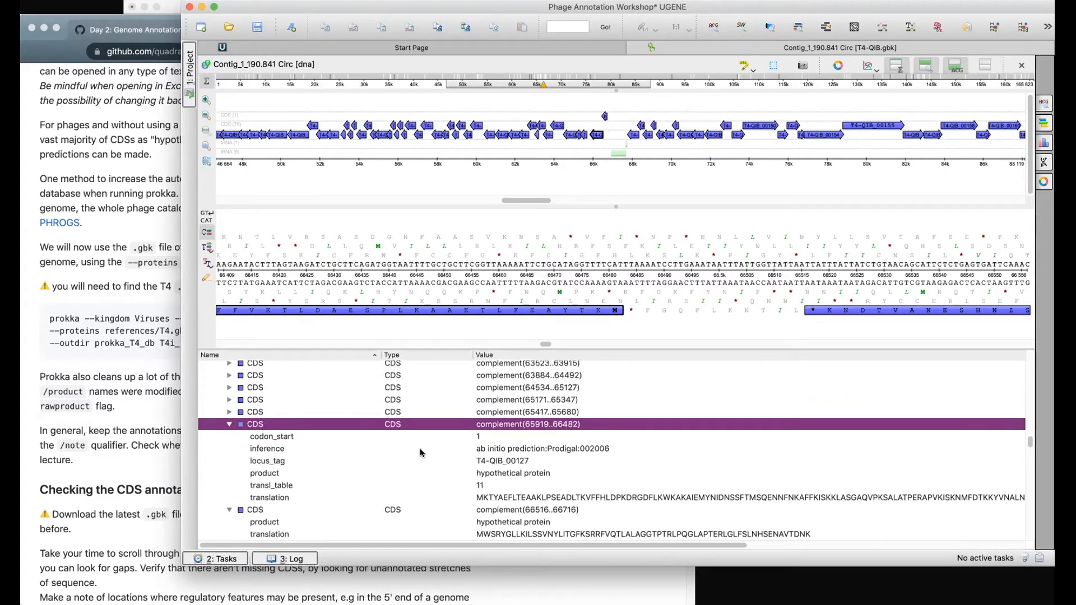
pyautogui.click(604, 116)
pyautogui.click(631, 136)
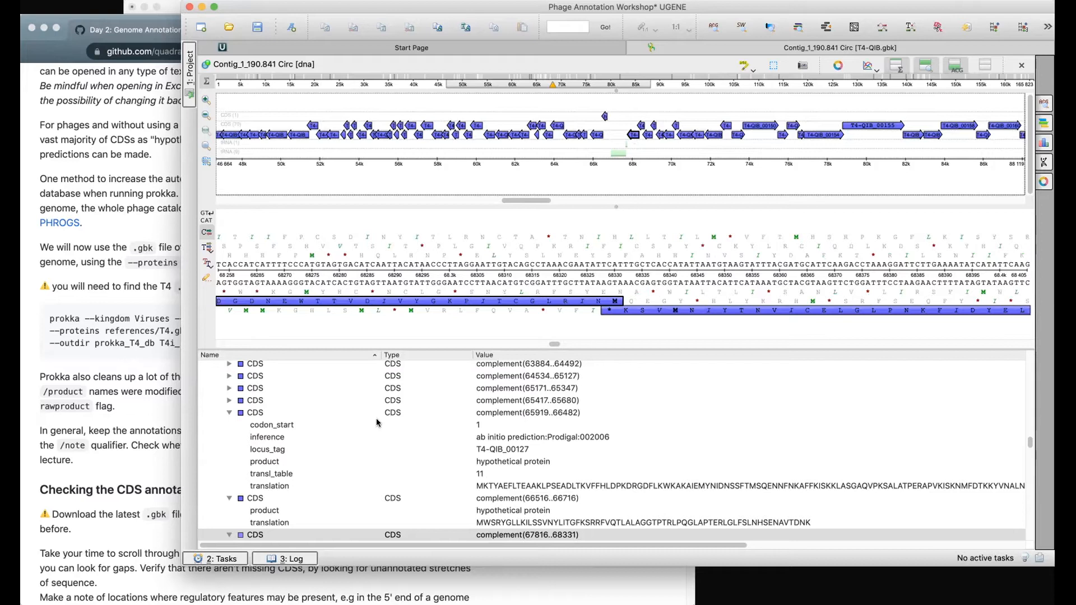
pyautogui.click(610, 154)
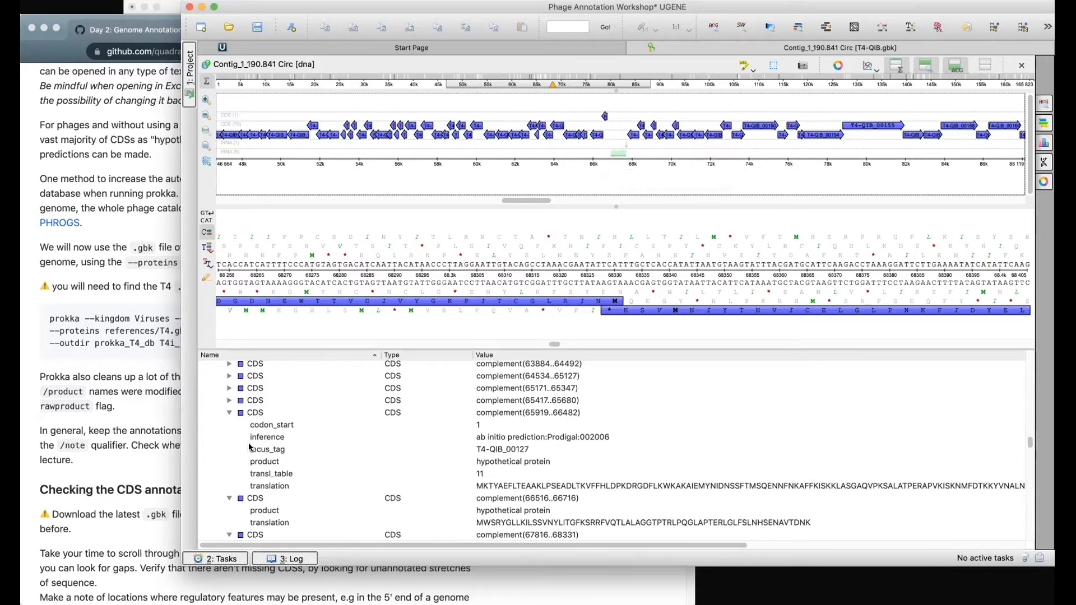
pyautogui.scroll(-3, 249, 447)
# Select the CDS at complement(66516..66716) and check the locus tag of the CDS preceding it.
pyautogui.click(261, 396)
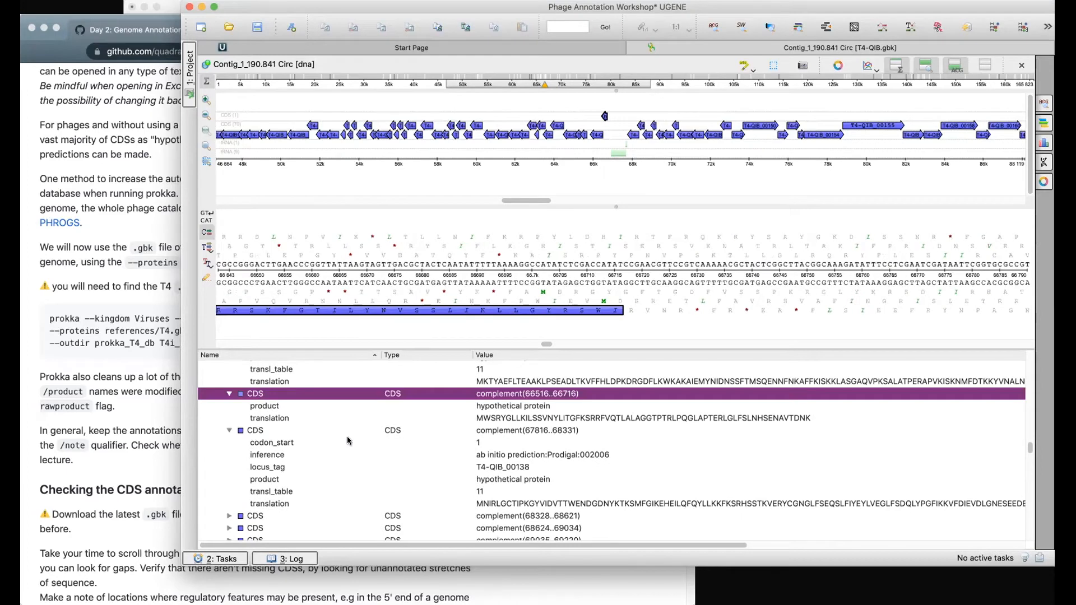
pyautogui.scroll(2, 347, 441)
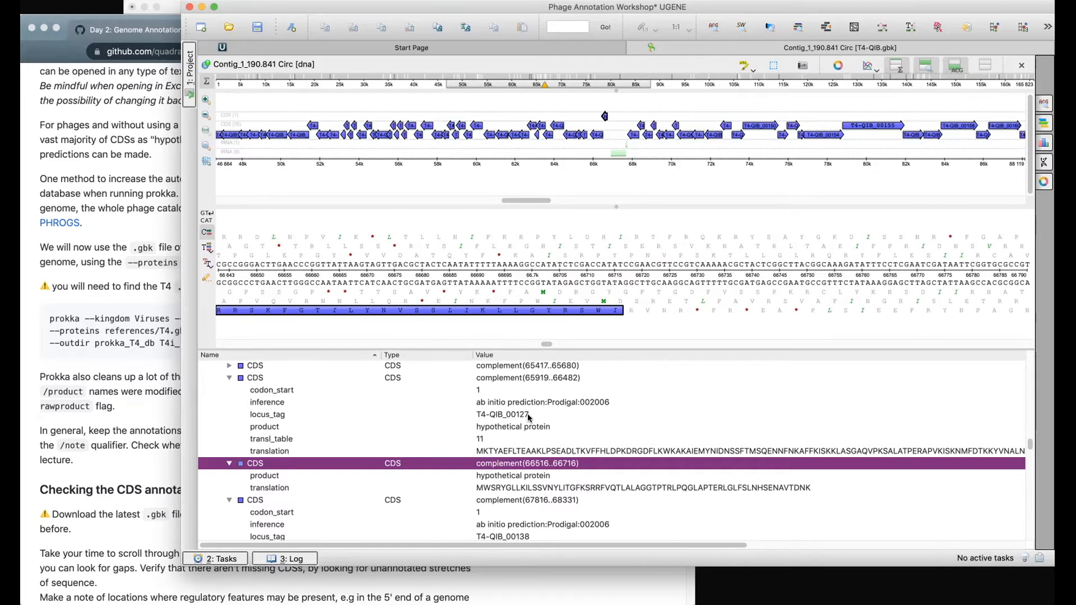
pyautogui.rightClick(274, 464)
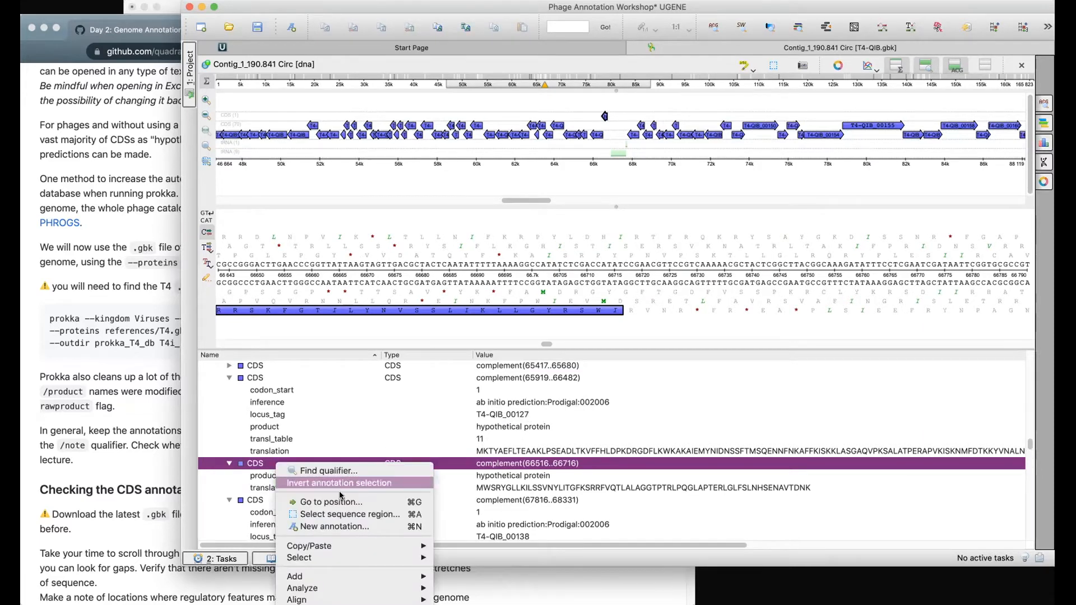
pyautogui.moveTo(354, 557)
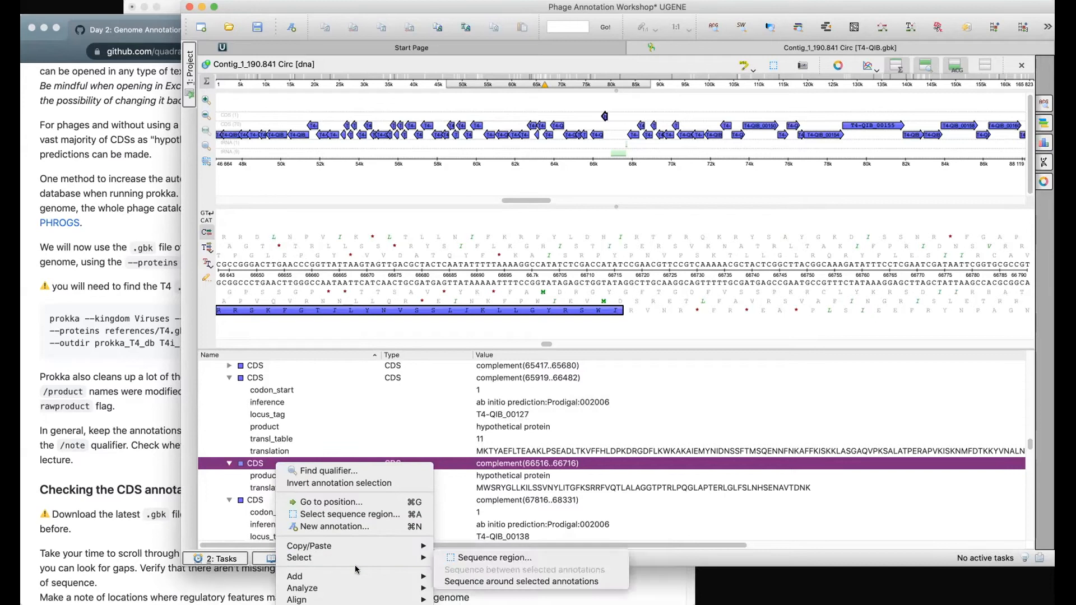
pyautogui.click(382, 456)
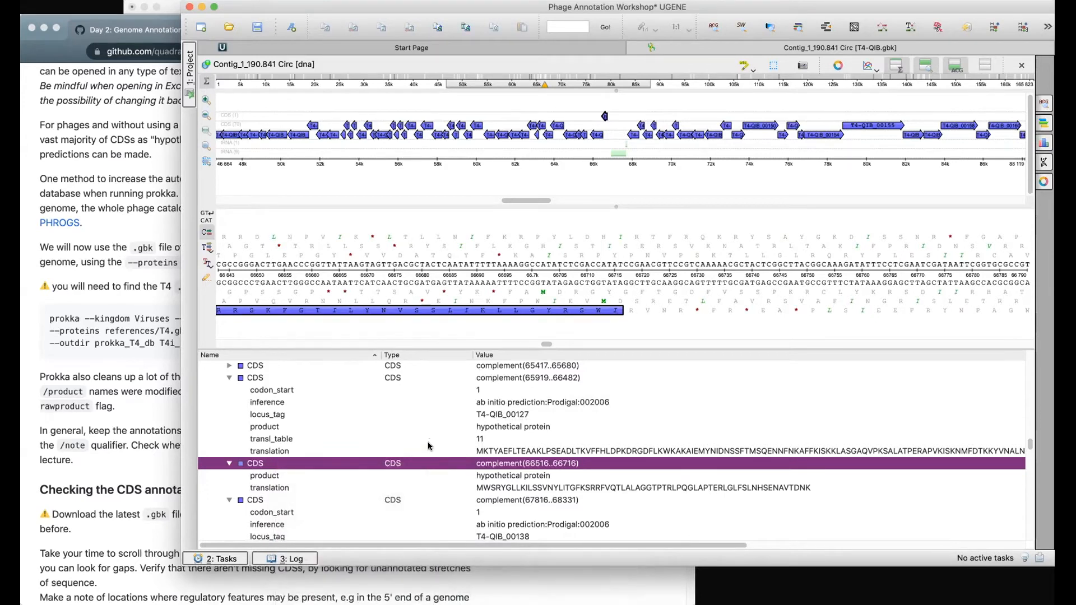
pyautogui.scroll(-3, 432, 429)
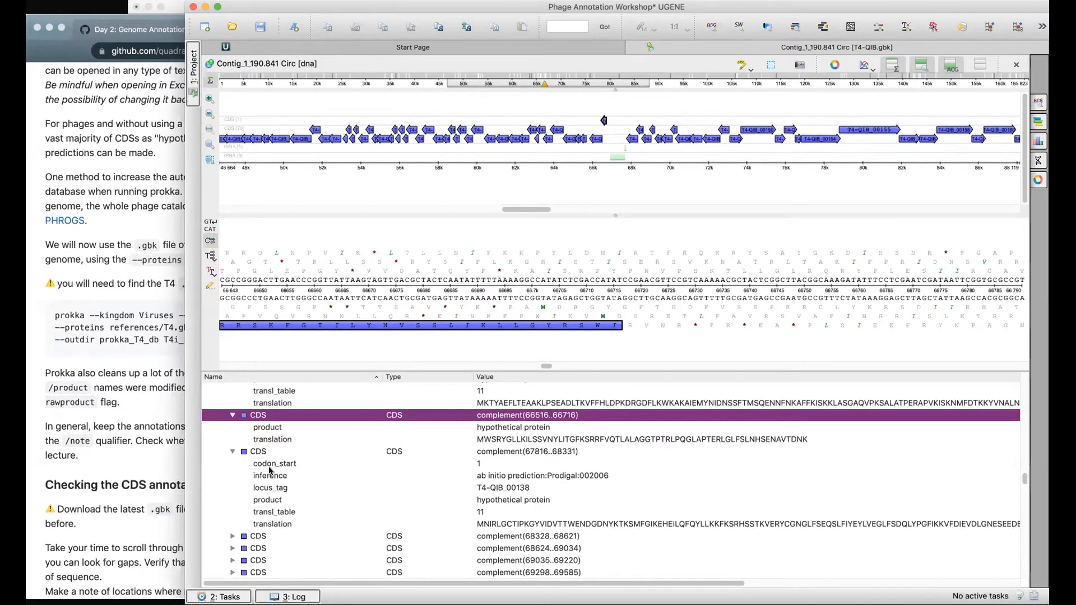
# Add a locus_tag qualifier with the value T4-QIB_00127.1 to the CDS at complement(66516..66716).
pyautogui.rightClick(278, 393)
pyautogui.moveTo(375, 527)
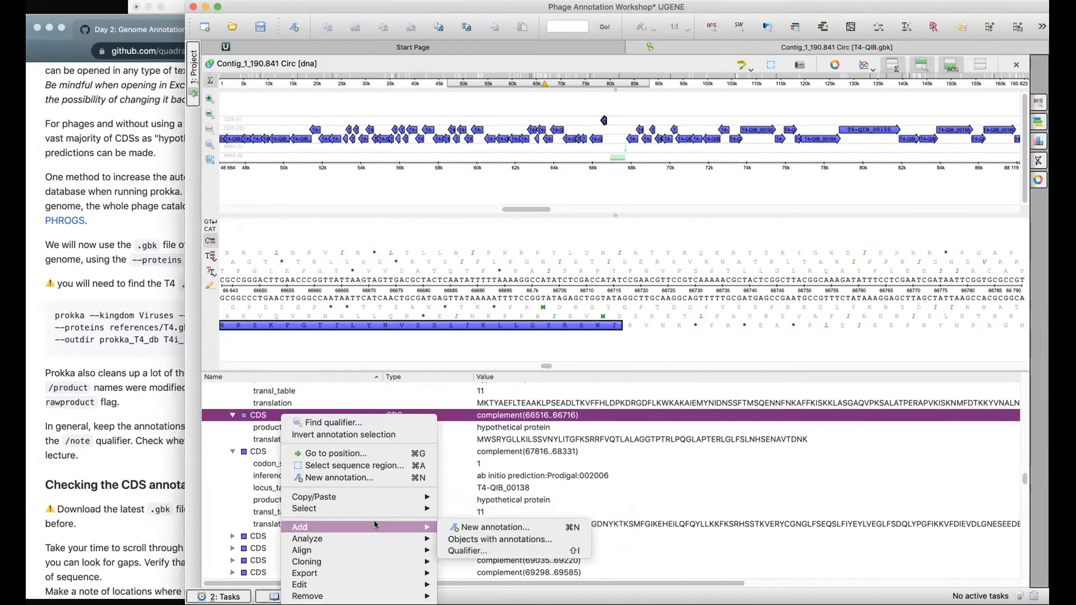
pyautogui.click(468, 551)
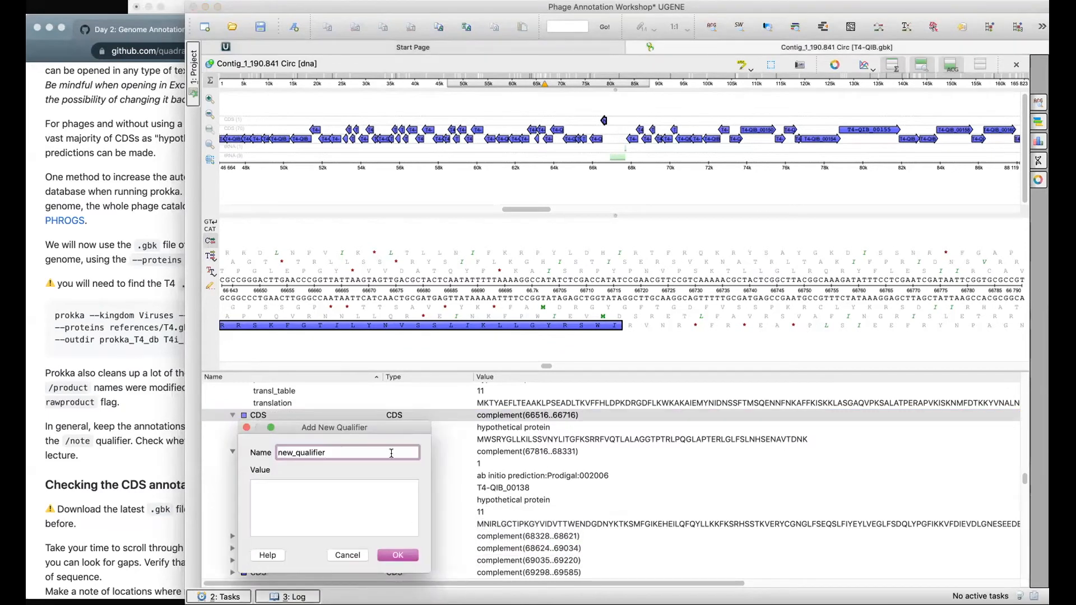
pyautogui.doubleClick(277, 453)
pyautogui.write('locus_tag')
pyautogui.press('Tab')
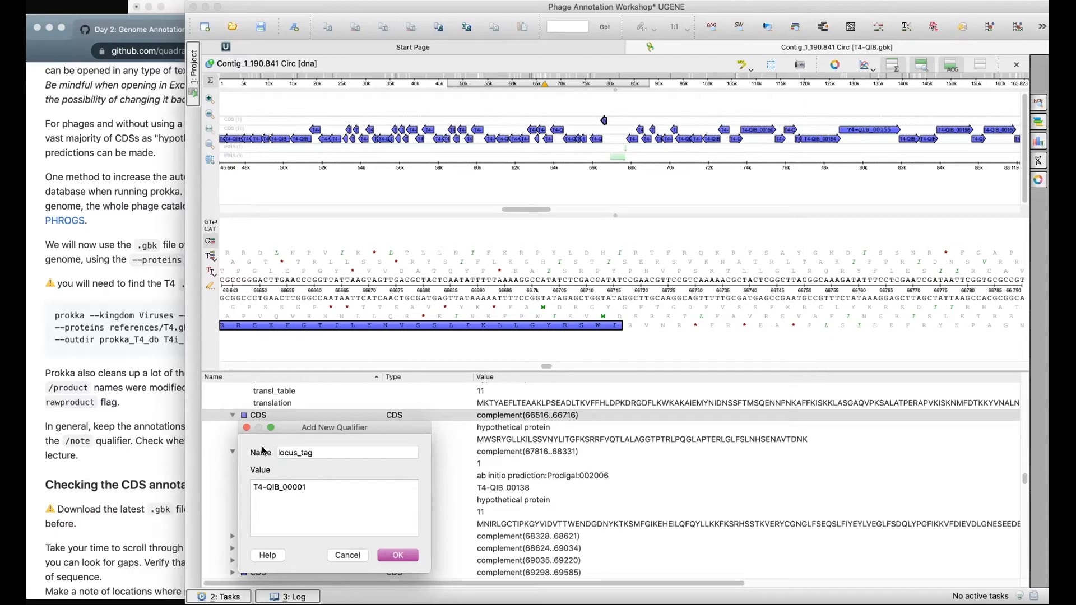
pyautogui.press('BackSpace')
pyautogui.press('BackSpace')
pyautogui.click(400, 556)
pyautogui.scroll(2, 456, 463)
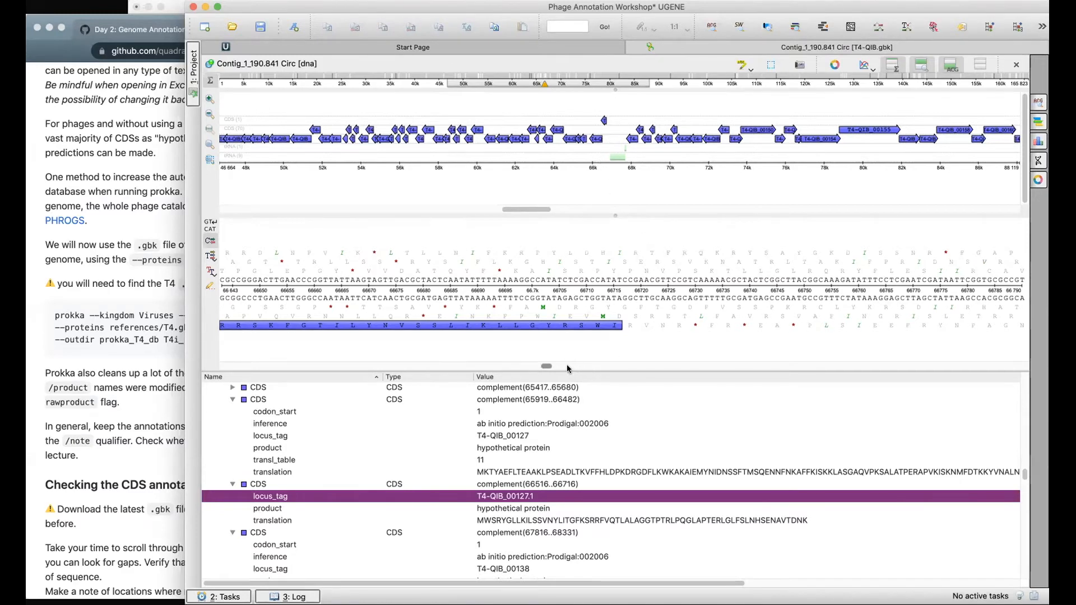
# Select a sequence region of about 407 bp in the genome overview, starting at the new CDS.
pyautogui.scroll(-3, 585, 313)
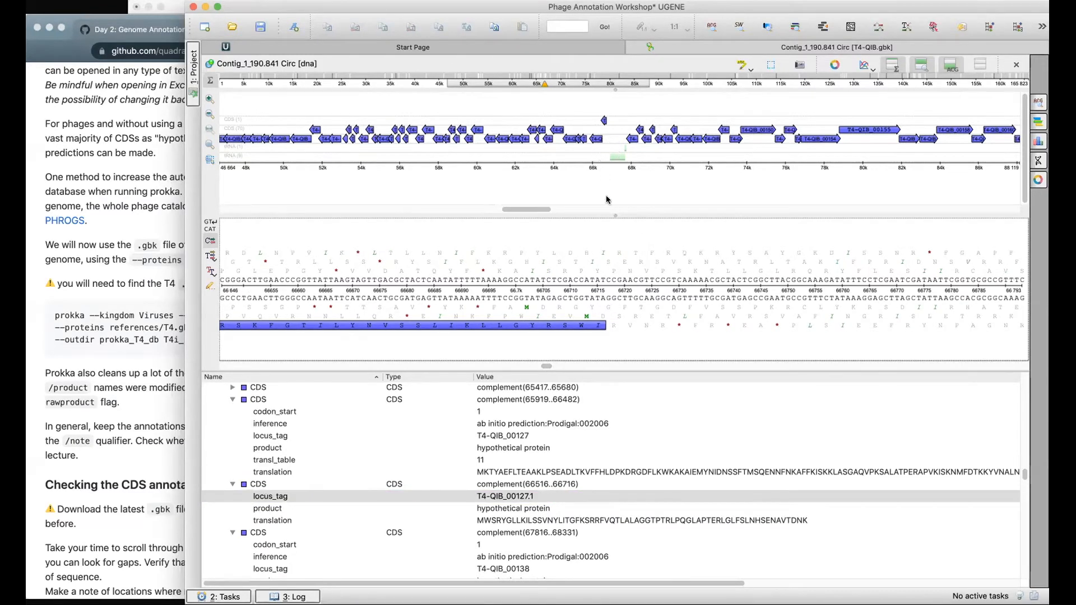
pyautogui.scroll(-3, 611, 249)
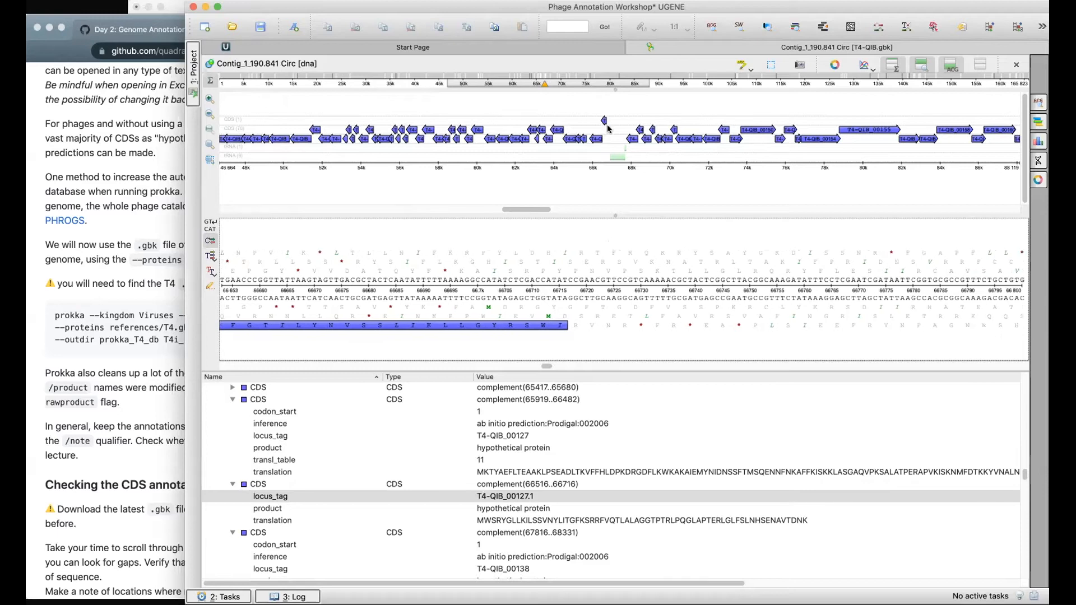
pyautogui.click(603, 142)
pyautogui.moveTo(603, 142); pyautogui.dragTo(609, 141)
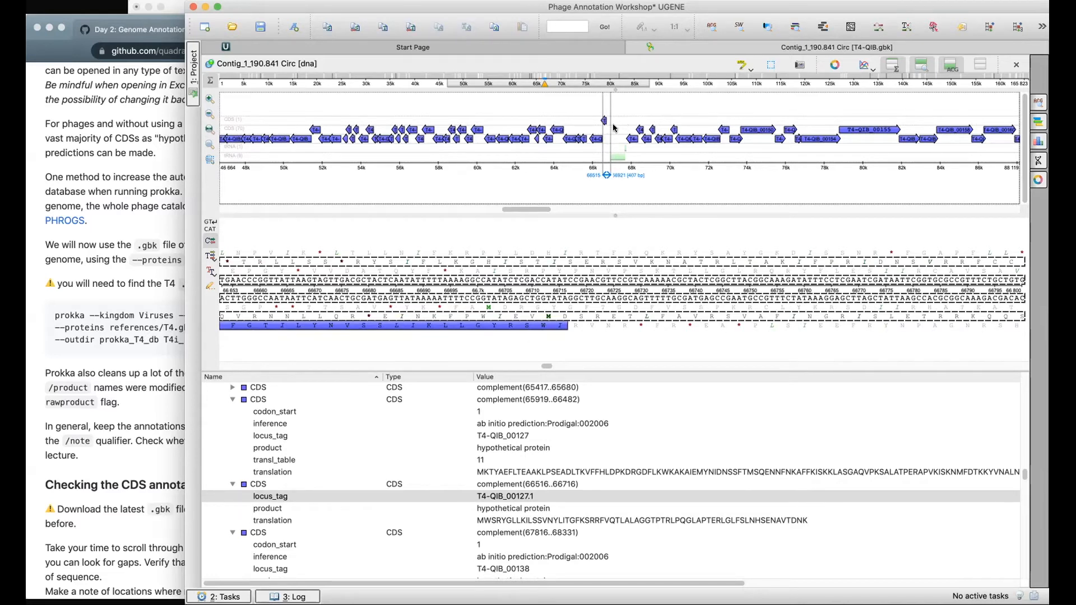
pyautogui.rightClick(606, 134)
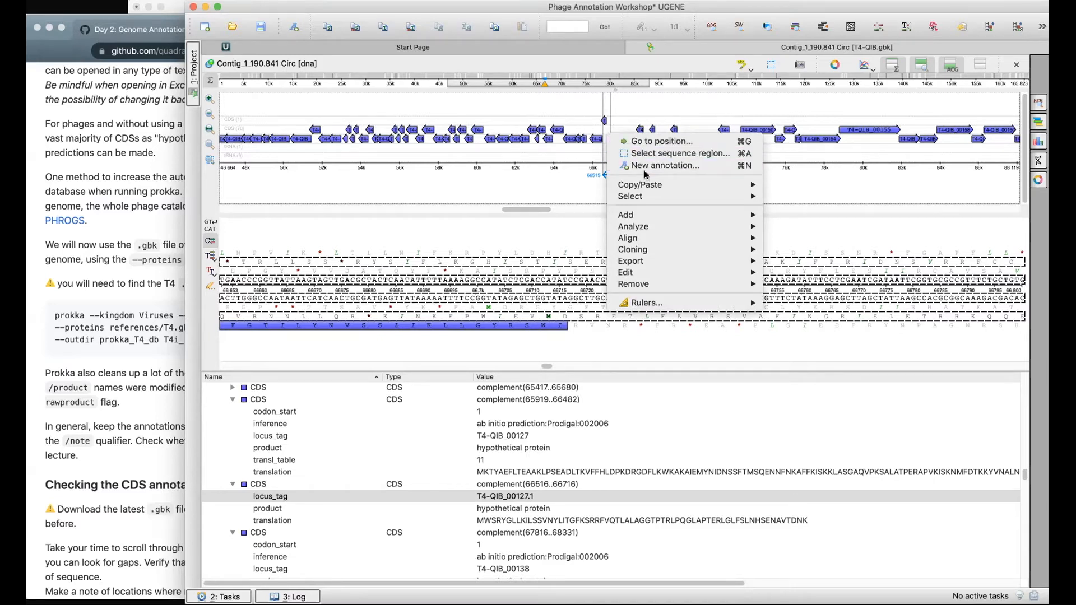
pyautogui.moveTo(693, 252)
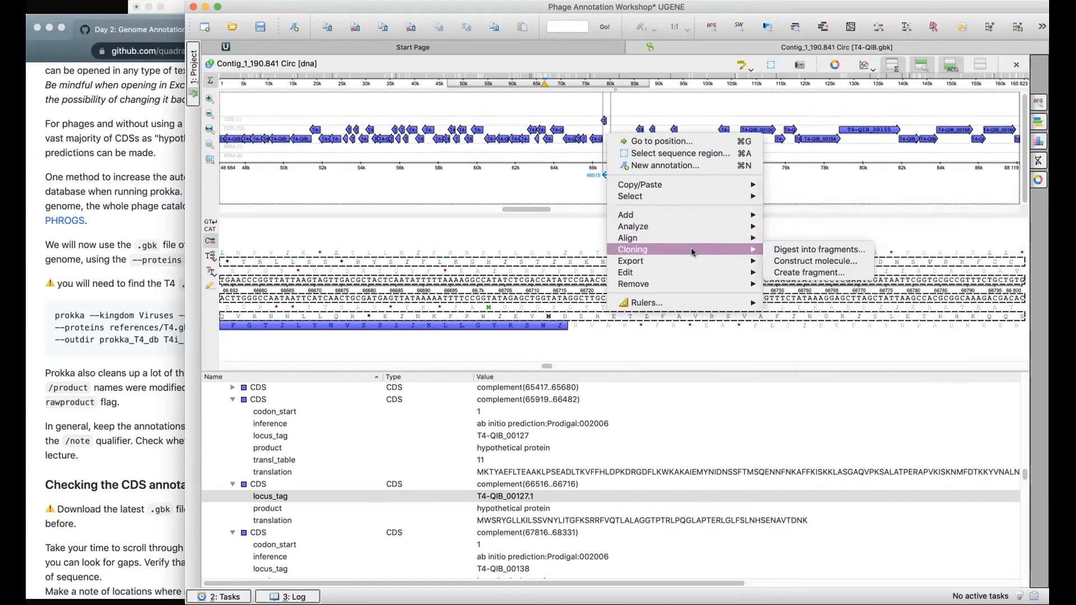
pyautogui.click(797, 10)
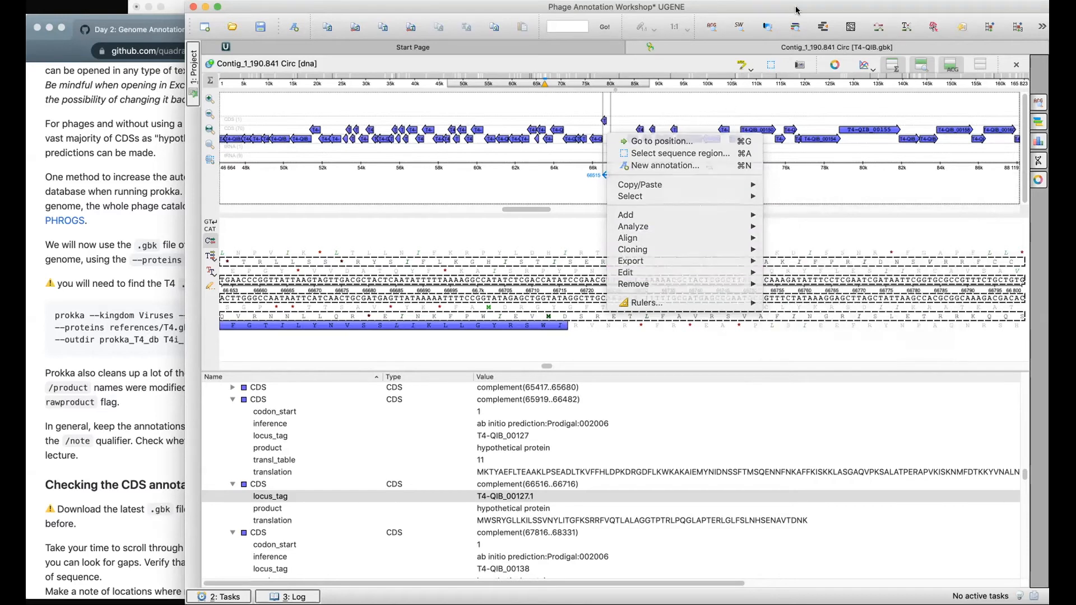
pyautogui.click(795, 27)
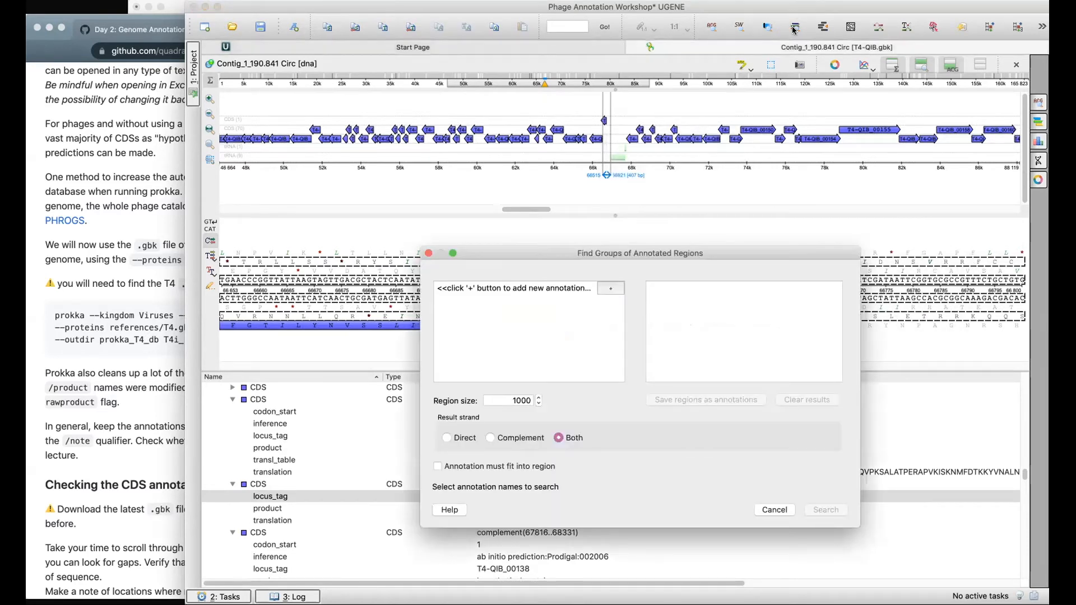
pyautogui.click(428, 253)
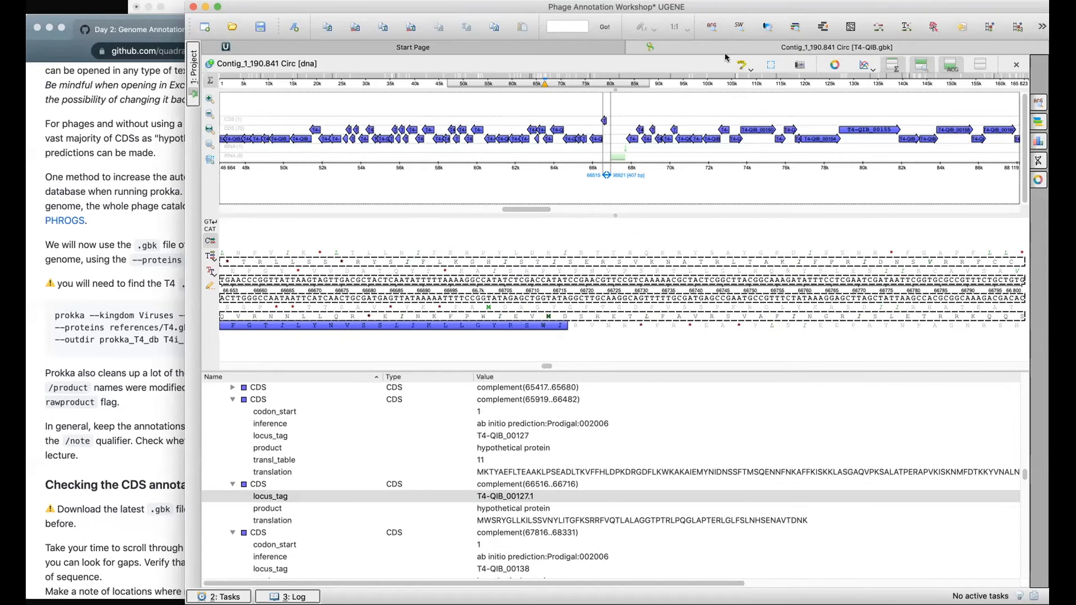
# Open the ORF Marker to set up an open reading frame search.
pyautogui.click(766, 28)
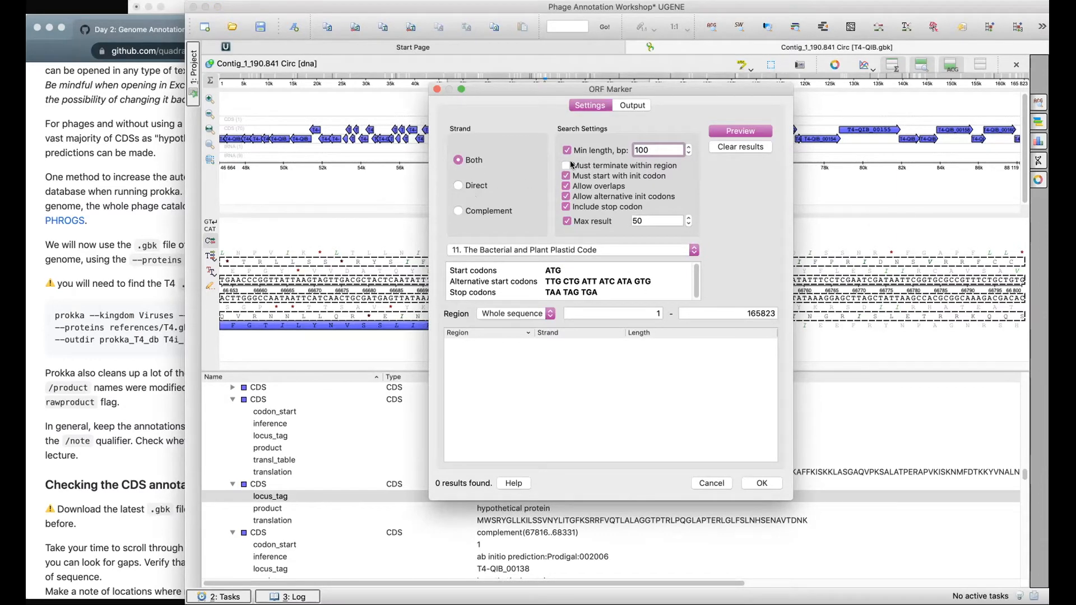
# Run the ORF search on the selected region with a minimum length of 75 bp and a maximum of 20 results.
pyautogui.write('75')
pyautogui.click(689, 226)
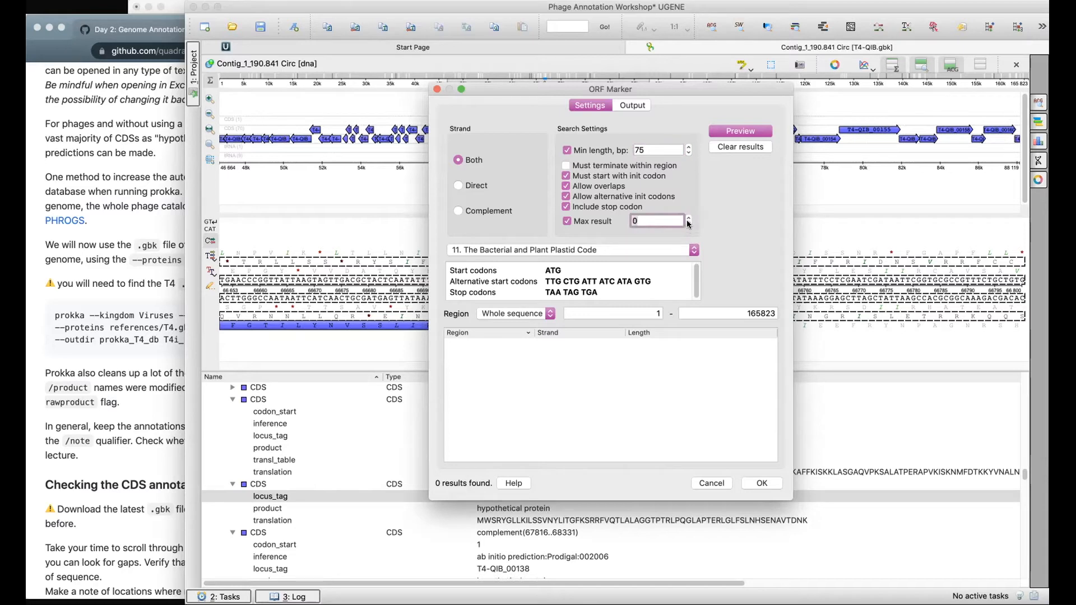
pyautogui.write('20')
pyautogui.click(541, 315)
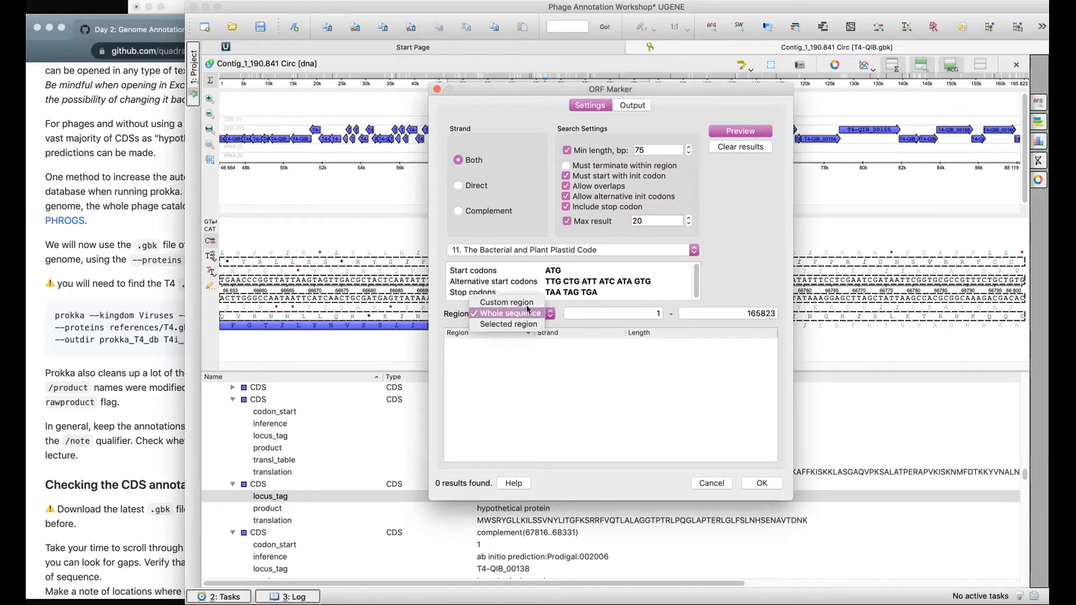
pyautogui.click(519, 323)
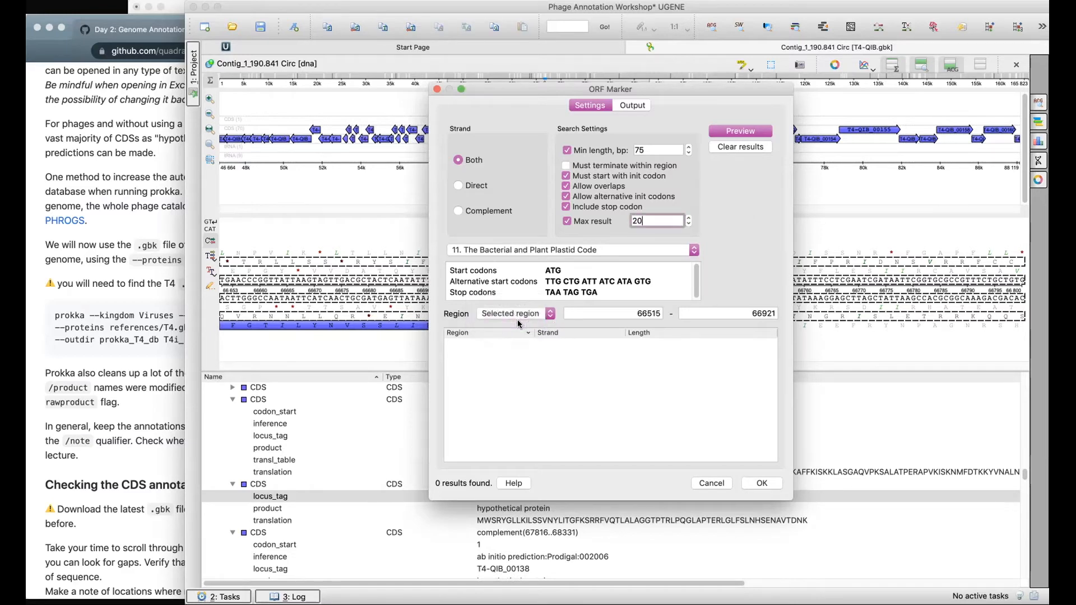
pyautogui.click(758, 485)
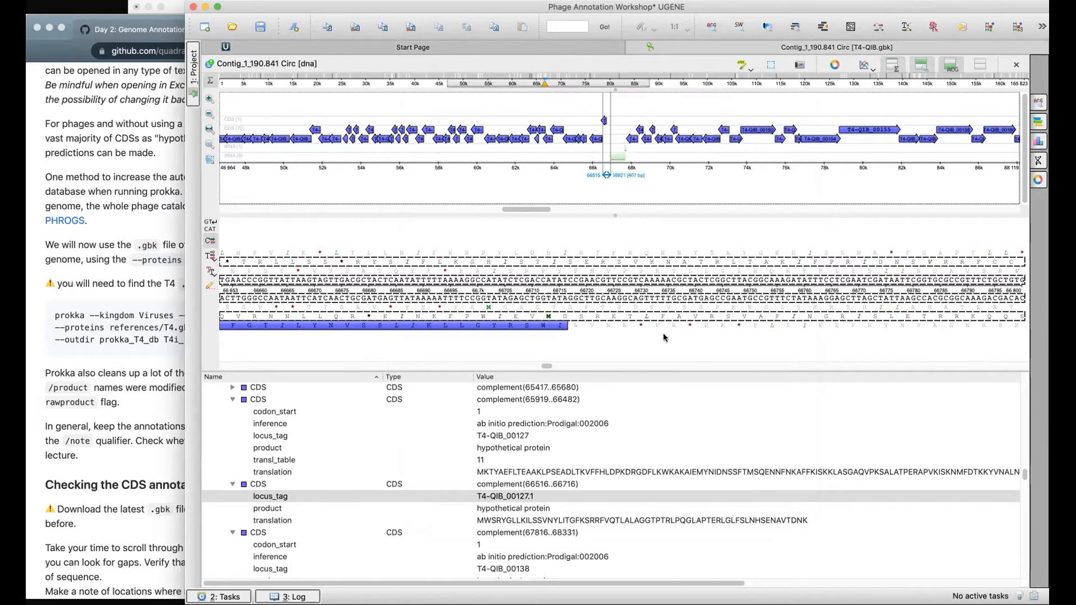
# Examine the sequence and overview map around T4-QIB_00127.1, from the neighbouring CDSs to the adjacent tRNA genes.
pyautogui.click(596, 247)
pyautogui.scroll(5, 594, 247)
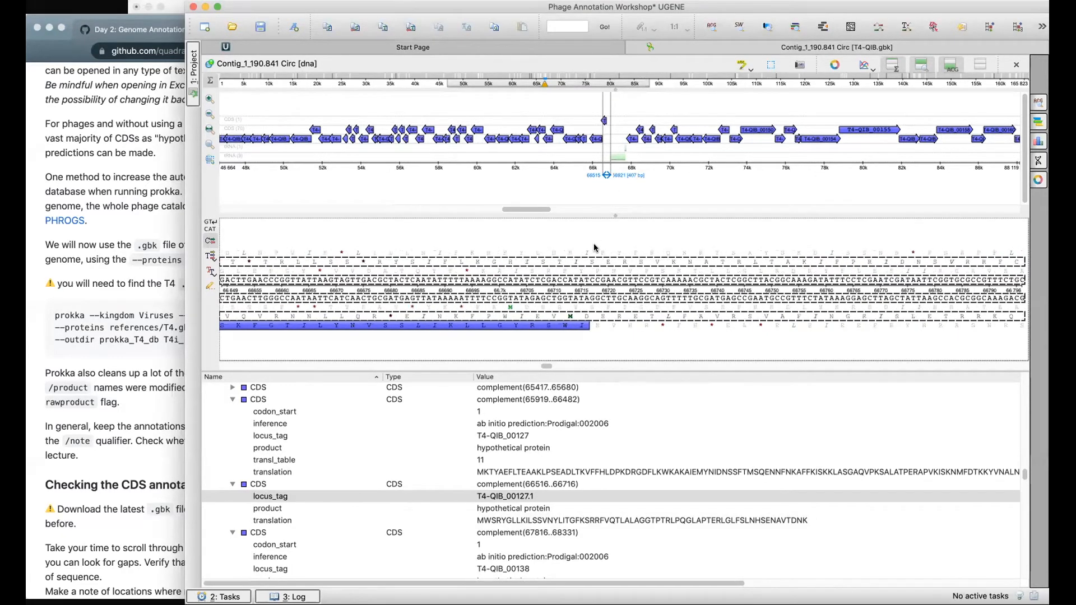
pyautogui.scroll(2, 596, 247)
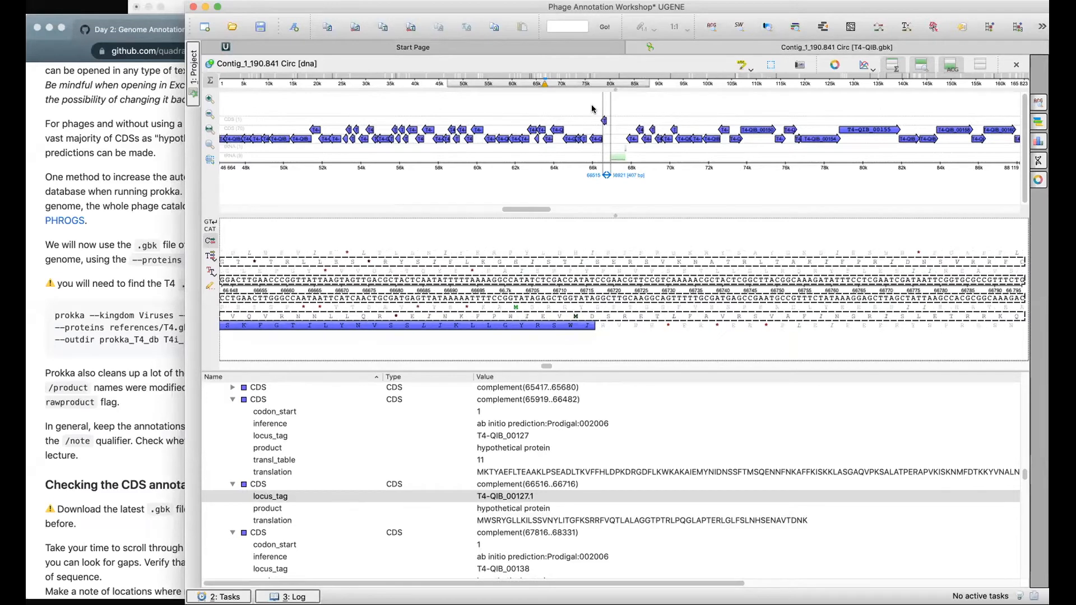
pyautogui.click(210, 100)
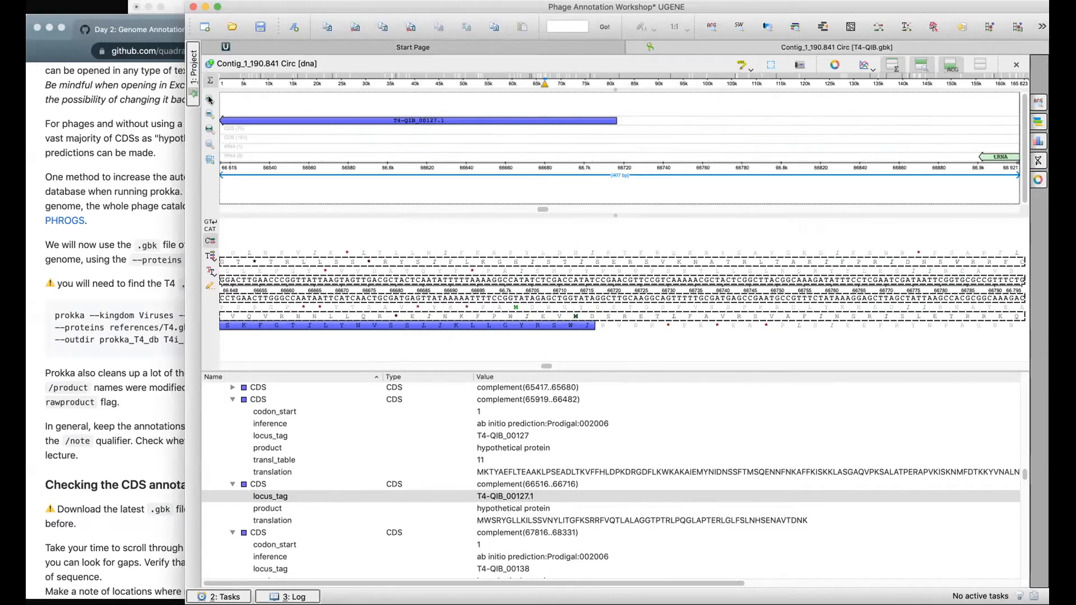
pyautogui.click(211, 100)
pyautogui.click(210, 99)
pyautogui.click(600, 221)
pyautogui.scroll(-2, 600, 221)
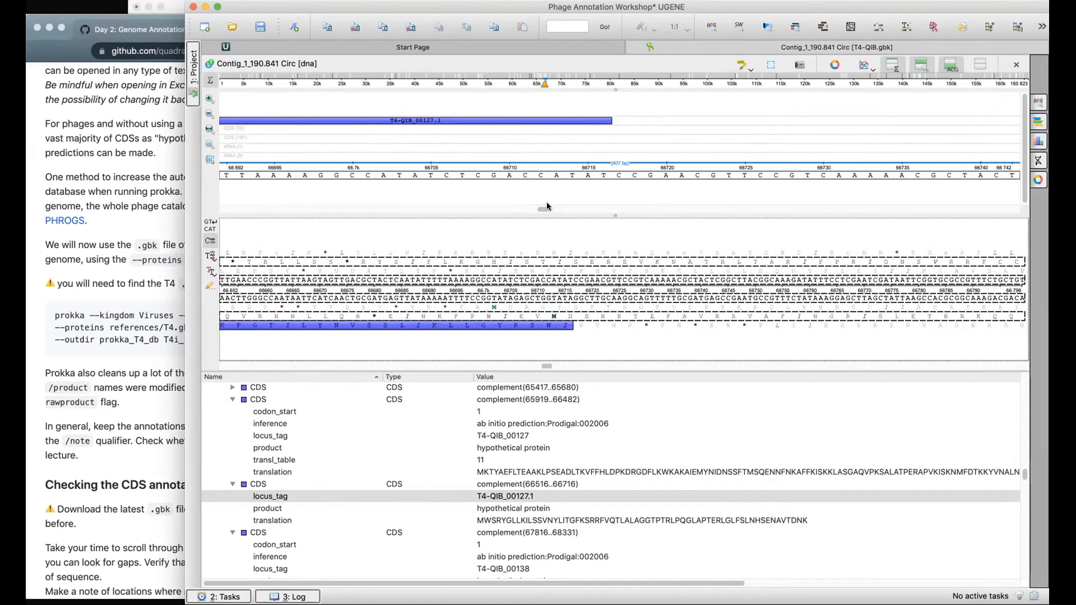
pyautogui.moveTo(541, 211)
pyautogui.mouseDown()
pyautogui.moveTo(523, 211)
pyautogui.moveTo(537, 211)
pyautogui.mouseUp()
pyautogui.click(209, 115)
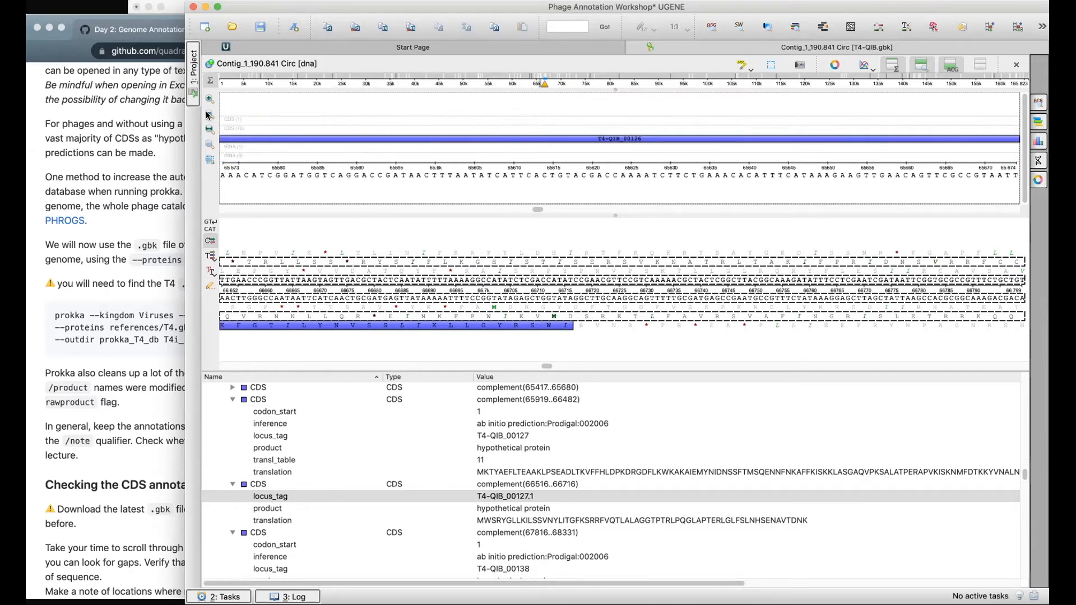
pyautogui.click(209, 114)
pyautogui.click(209, 114)
pyautogui.click(209, 114)
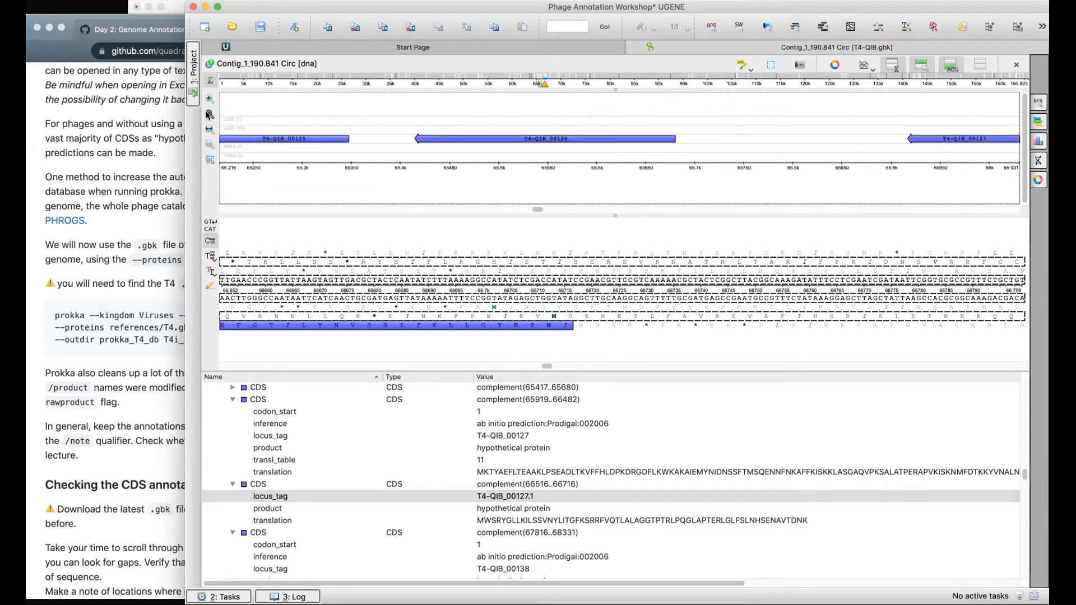
pyautogui.click(209, 114)
pyautogui.moveTo(539, 211); pyautogui.dragTo(542, 211)
# Collapse the contig's features, expand the orf group under the auto-annotations, and select its first ORF.
pyautogui.scroll(15, 336, 445)
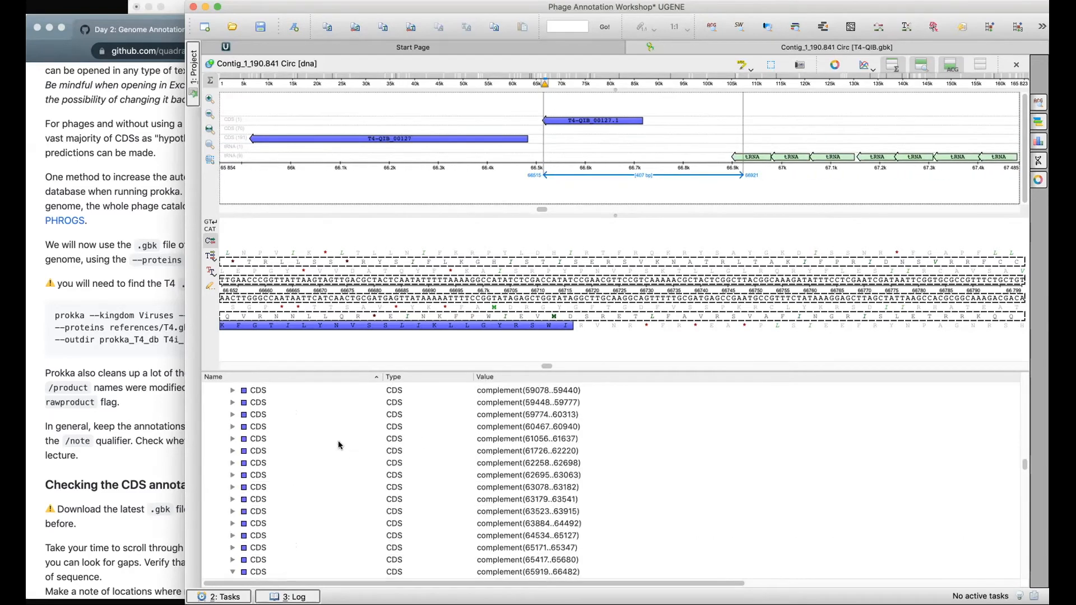
pyautogui.scroll(10, 245, 429)
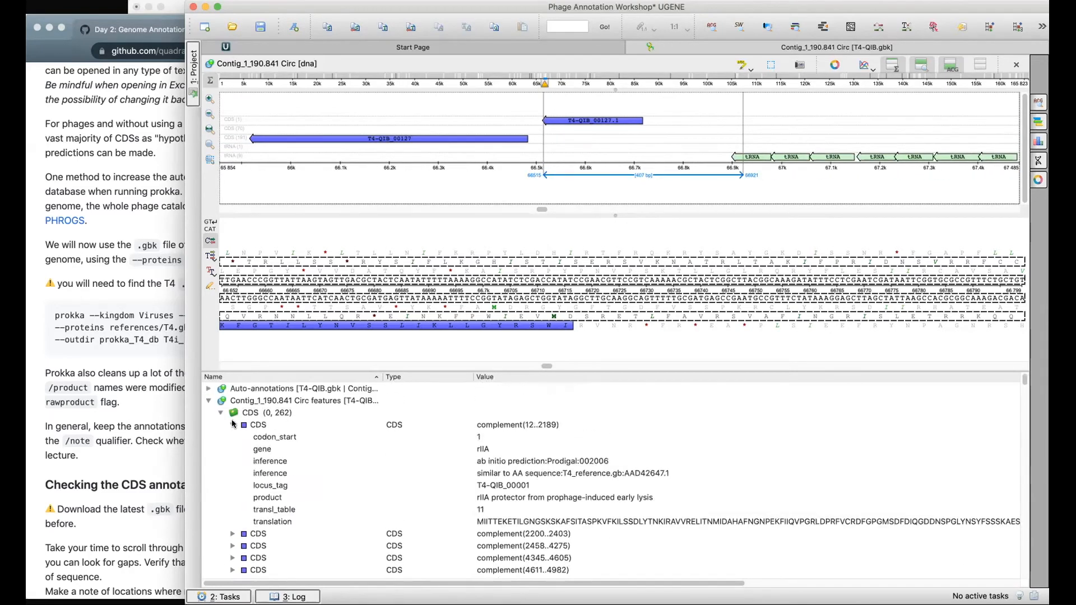
pyautogui.click(208, 401)
pyautogui.click(208, 388)
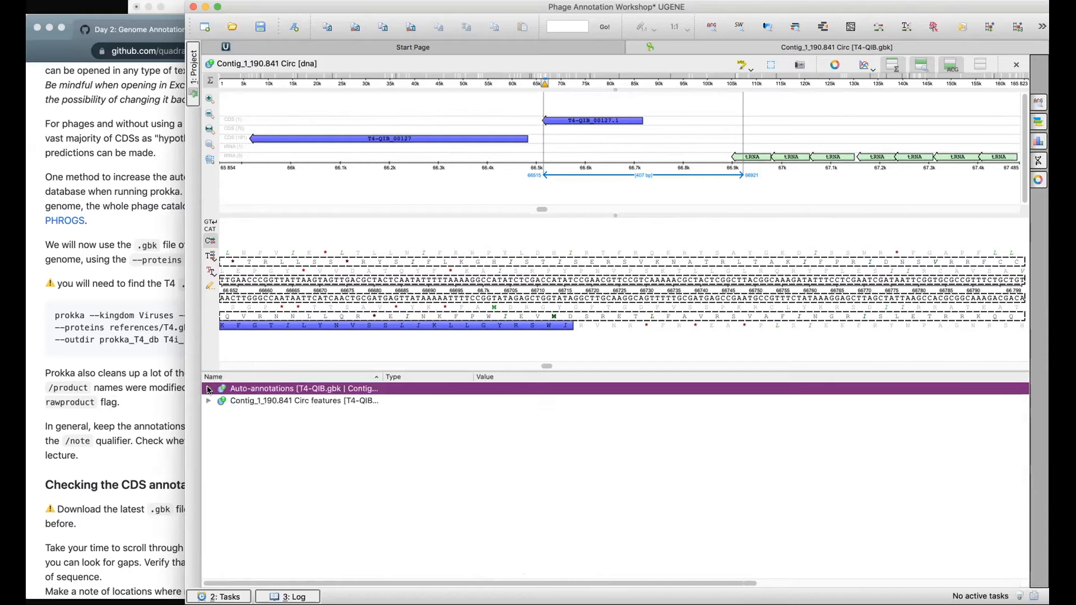
pyautogui.click(222, 401)
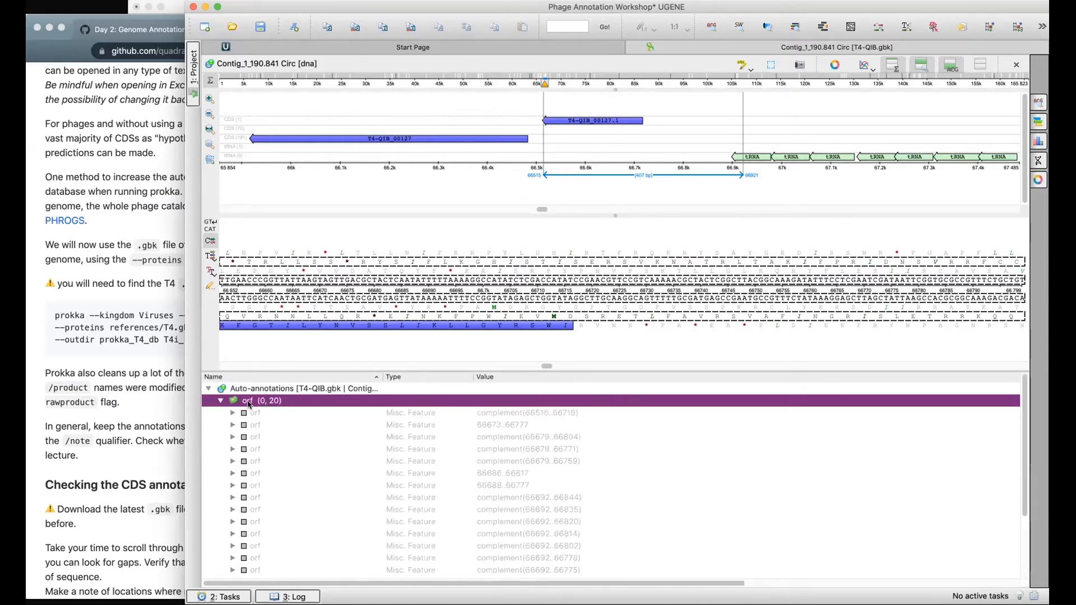
pyautogui.click(256, 416)
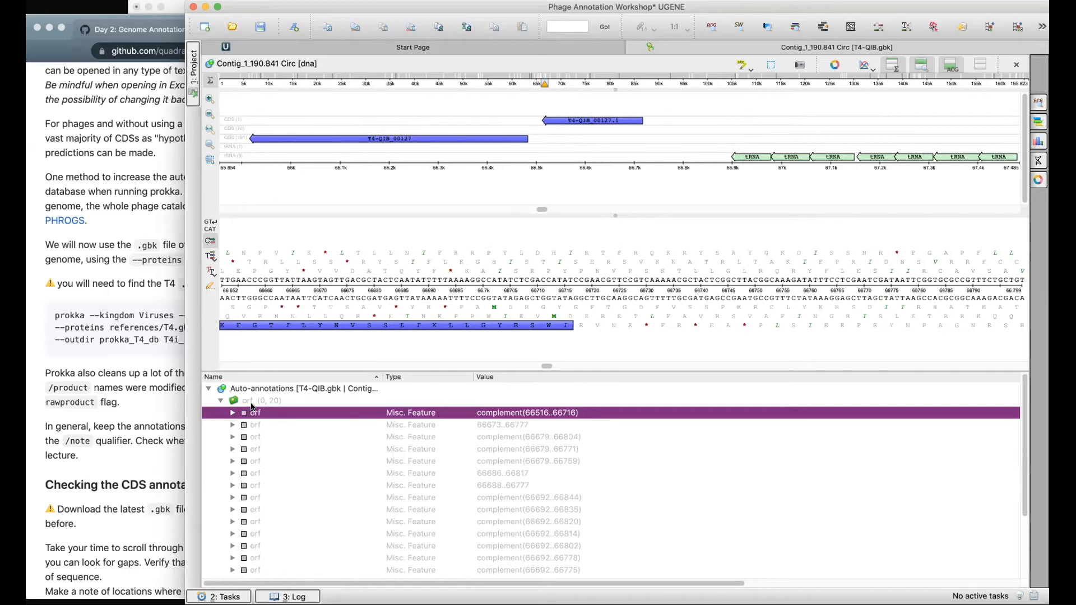
pyautogui.rightClick(253, 401)
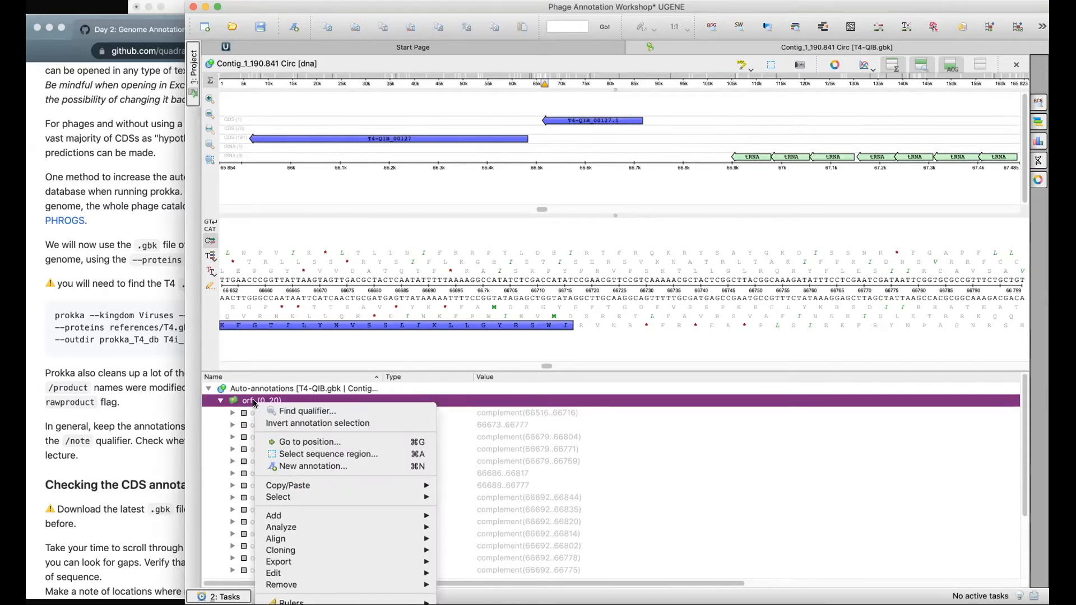
pyautogui.click(244, 412)
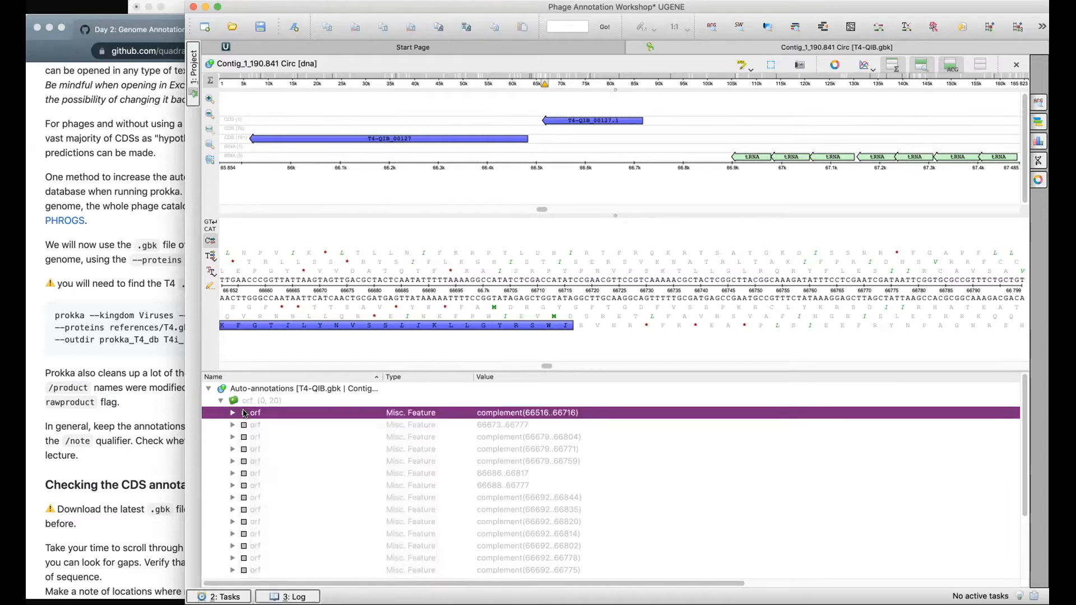
pyautogui.click(253, 401)
pyautogui.rightClick(253, 401)
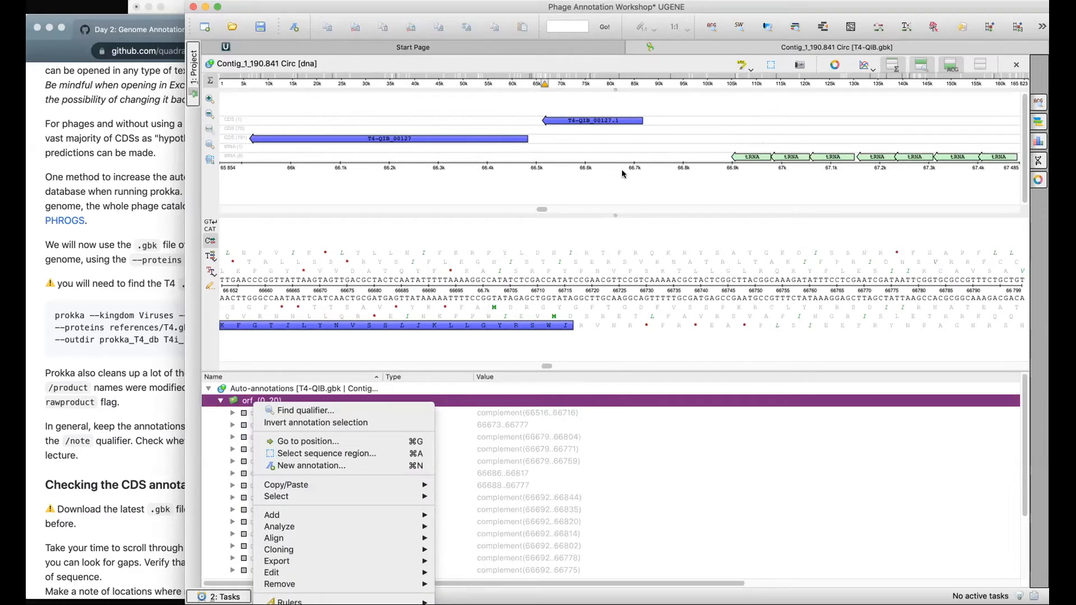
pyautogui.click(700, 504)
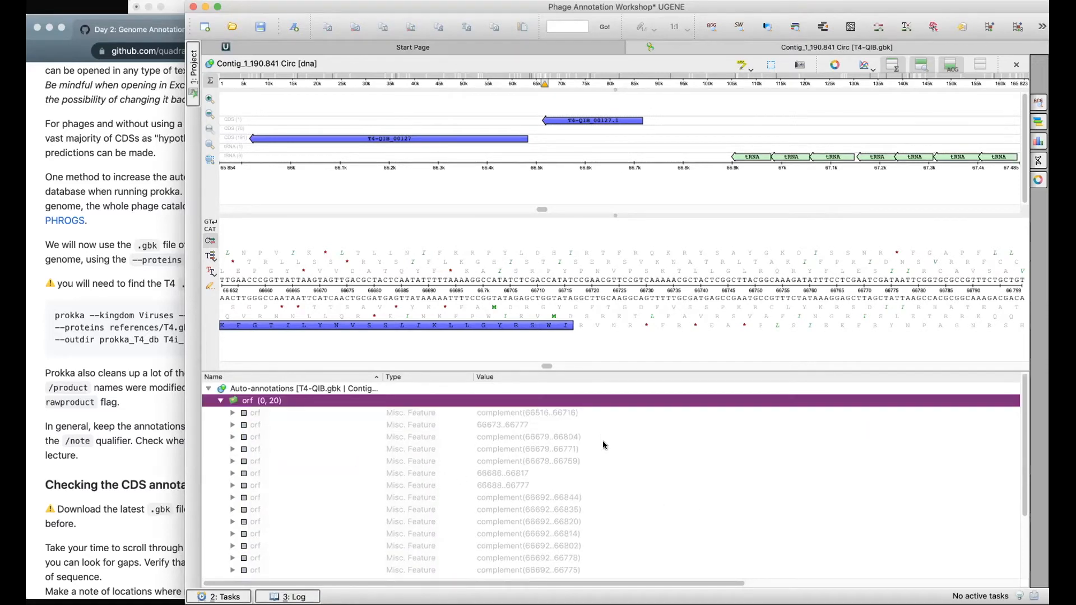
# Review the predicted ORFs in the annotation list and select the T4-QIB_00127.1 CDS in the overview map.
pyautogui.moveTo(577, 419)
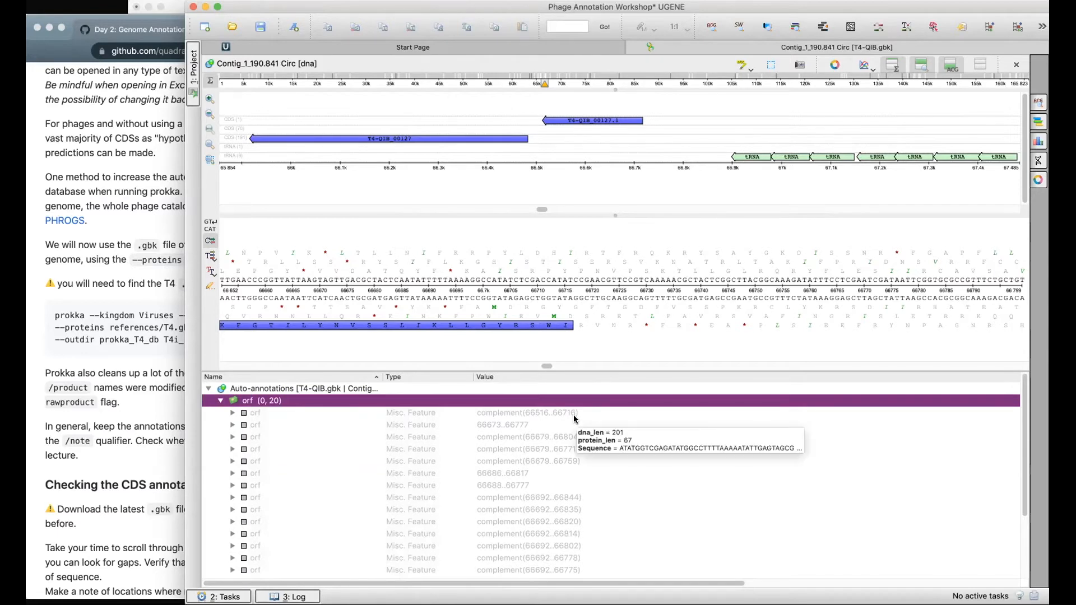
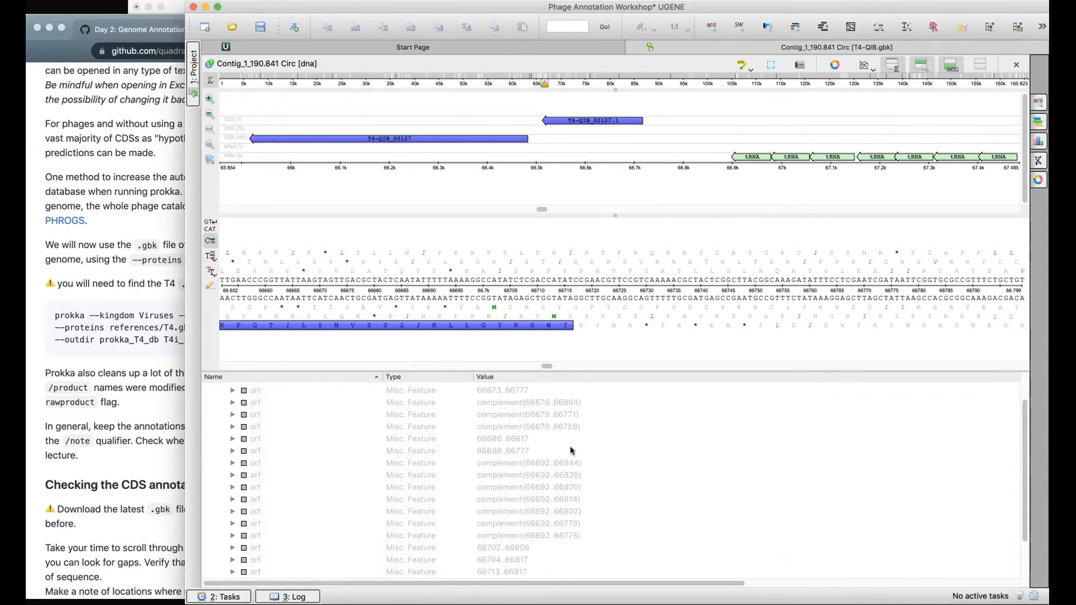
pyautogui.scroll(1, 572, 450)
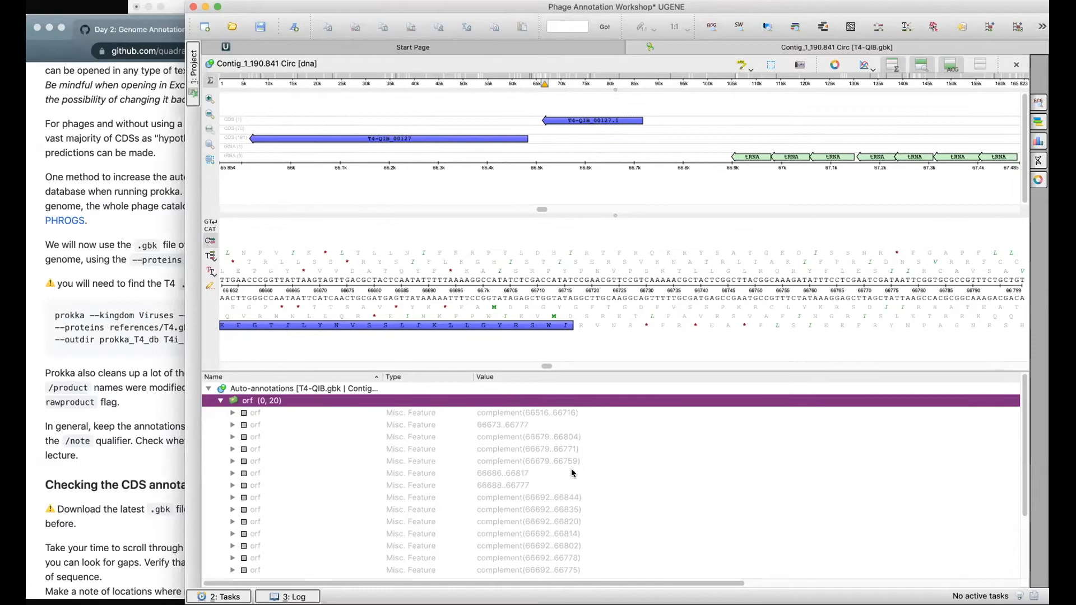
pyautogui.scroll(-3, 570, 473)
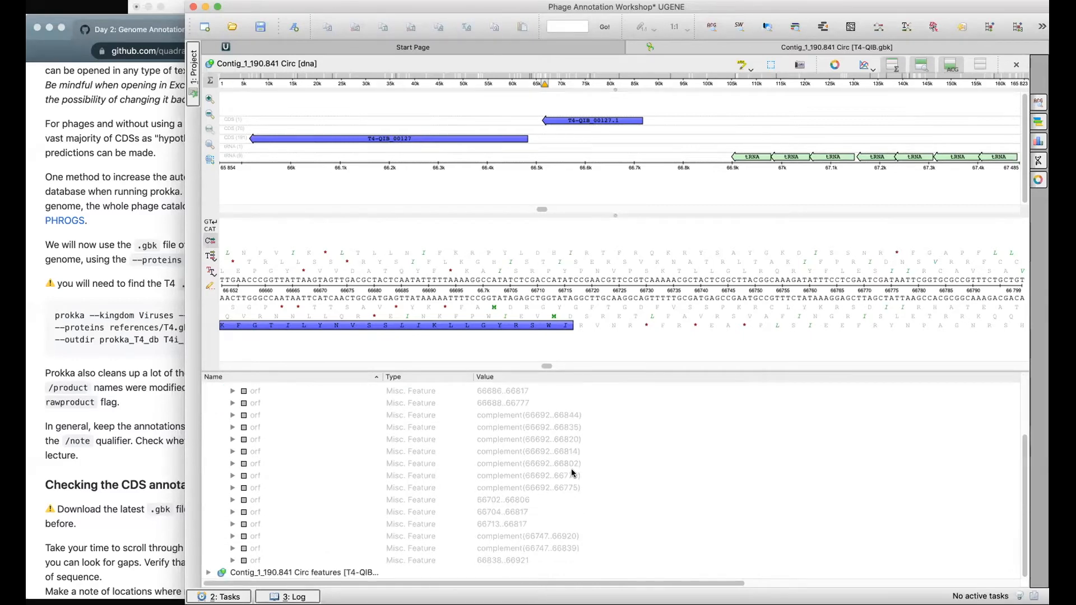
pyautogui.scroll(3, 570, 469)
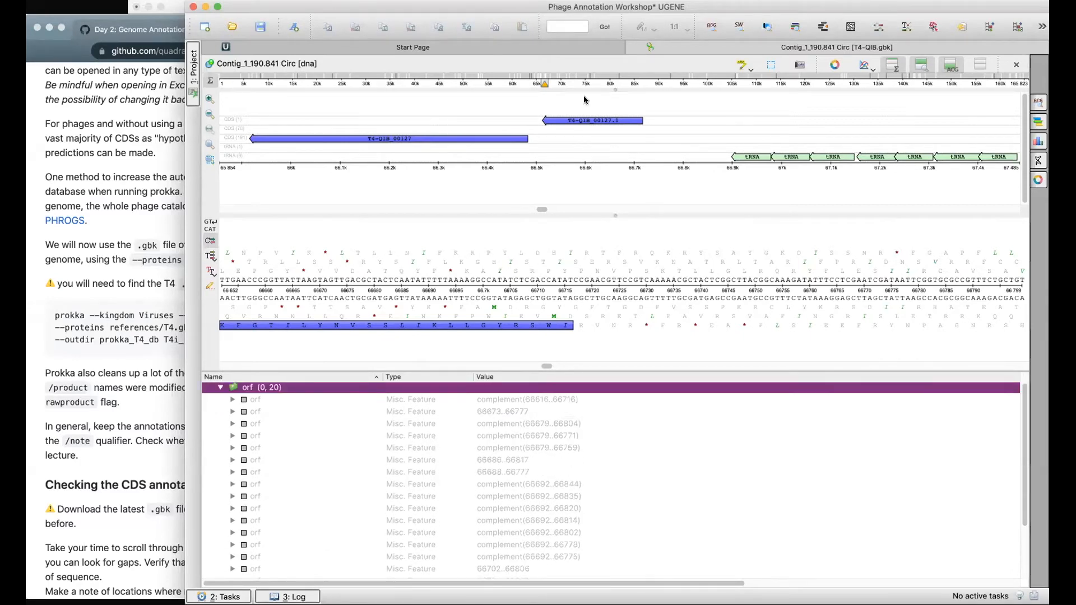
pyautogui.click(565, 119)
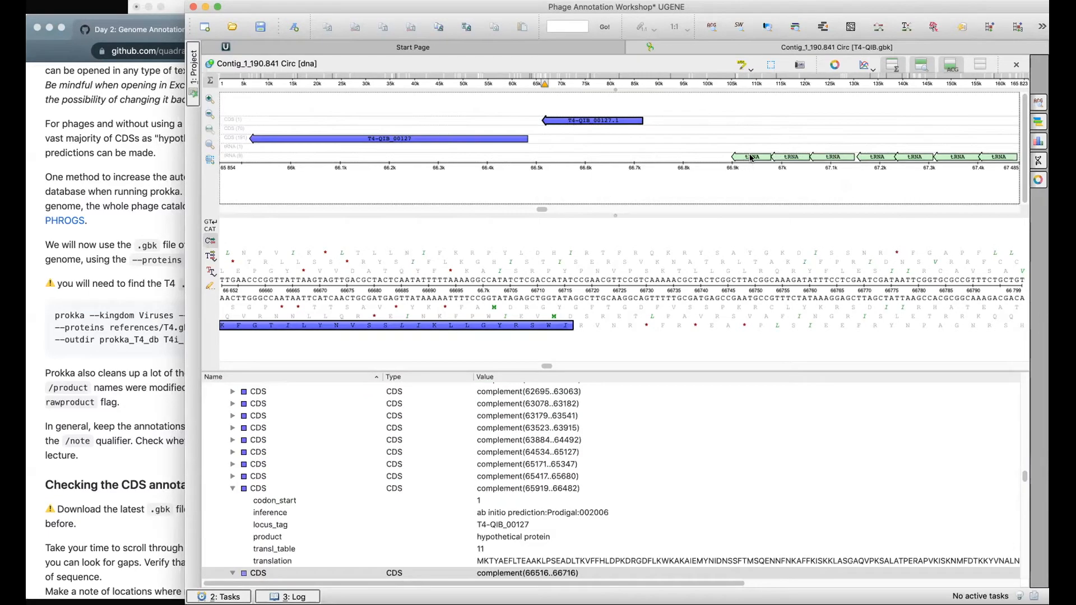
pyautogui.moveTo(751, 158)
# Switch to the workshop wiki in the browser and review its sections on visualisation, Prokka functional annotation and checking CDS annotations.
pyautogui.click(117, 168)
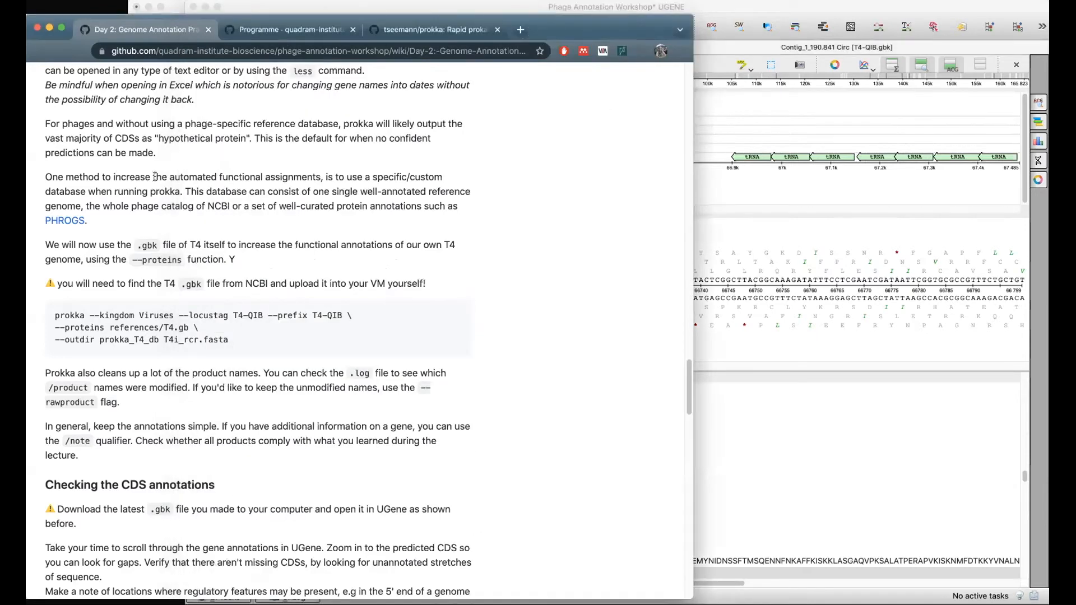
pyautogui.scroll(5, 380, 253)
pyautogui.scroll(6, 513, 300)
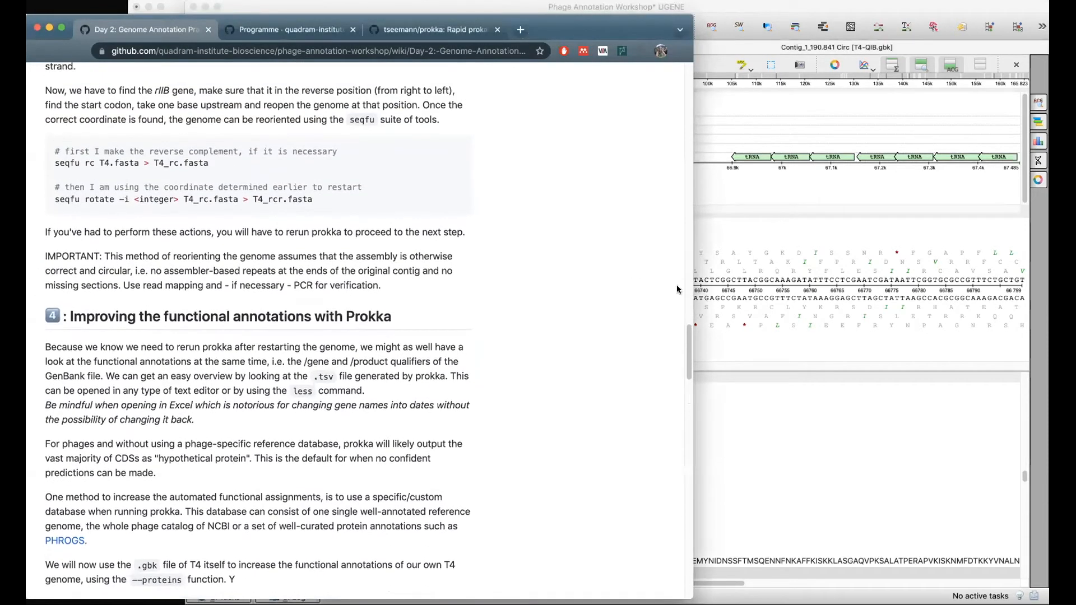
pyautogui.scroll(6, 513, 300)
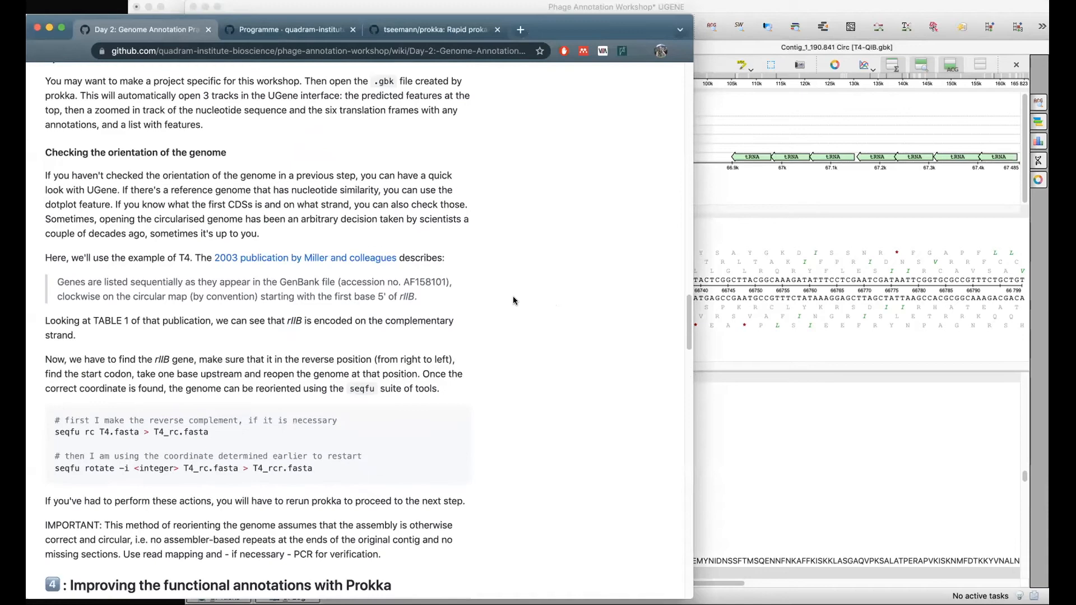
pyautogui.scroll(14, 513, 301)
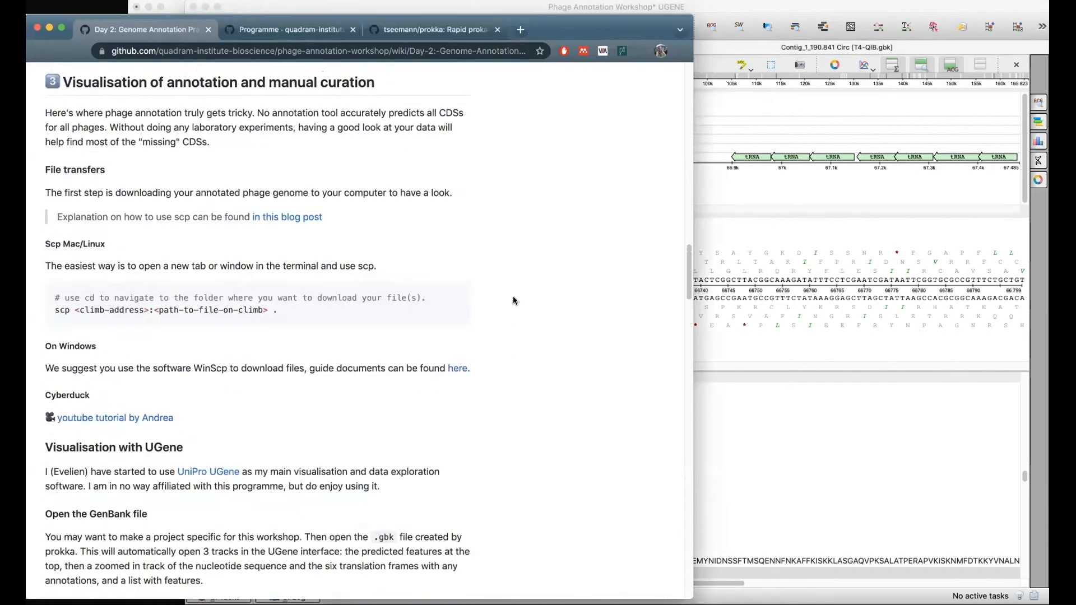
pyautogui.scroll(6, 513, 300)
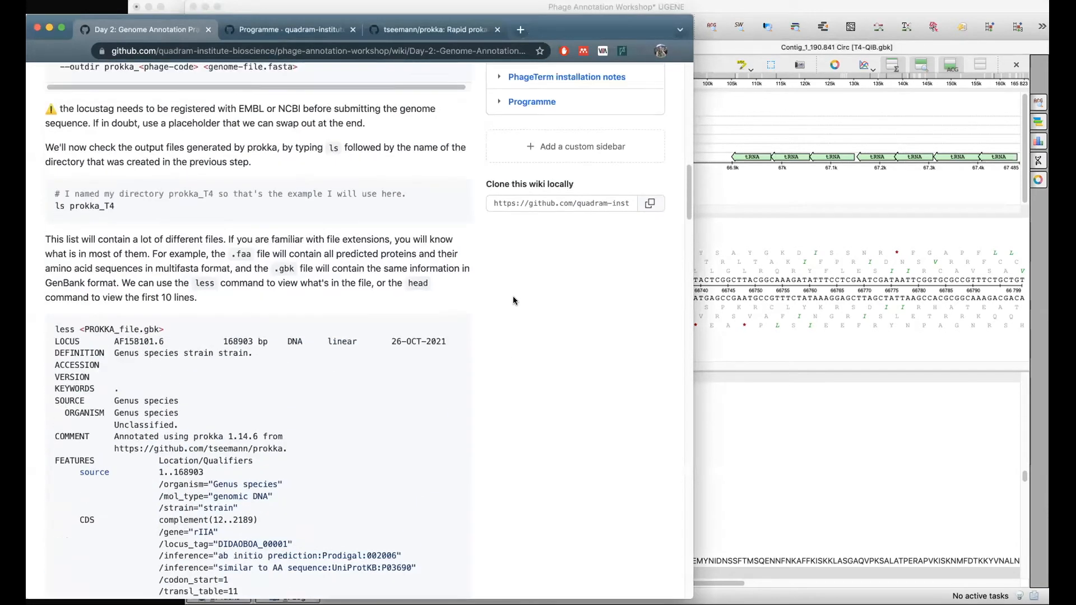
pyautogui.scroll(-20, 513, 297)
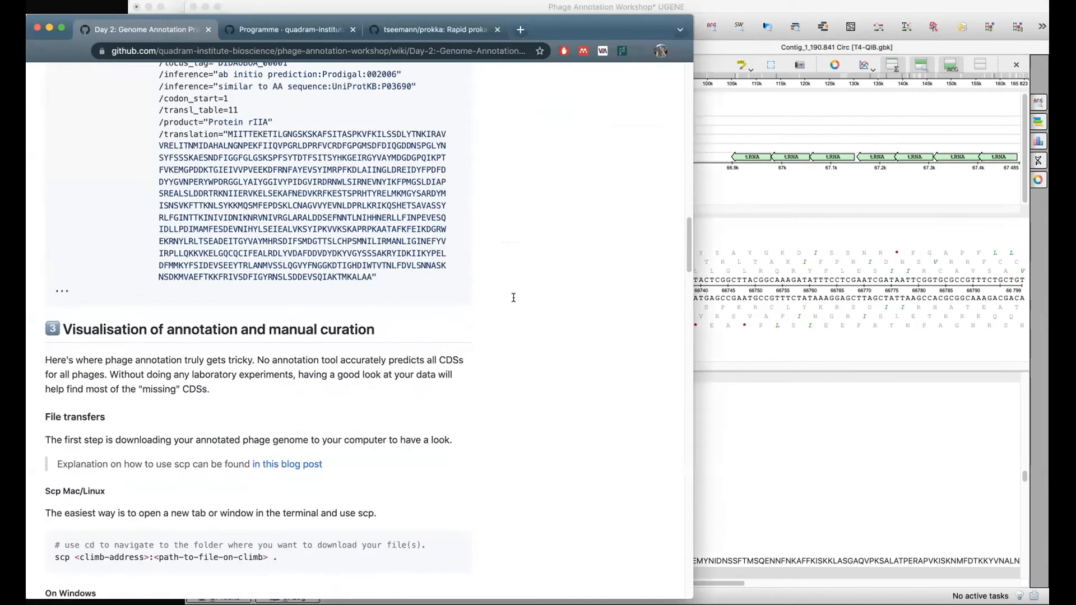
pyautogui.scroll(-10, 513, 302)
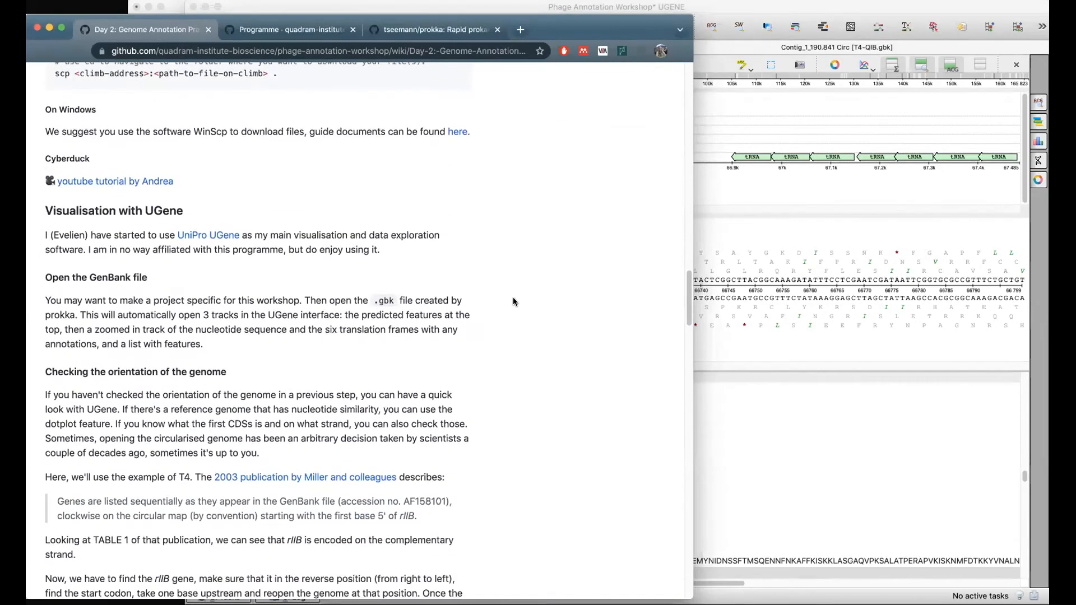
pyautogui.scroll(-7, 513, 302)
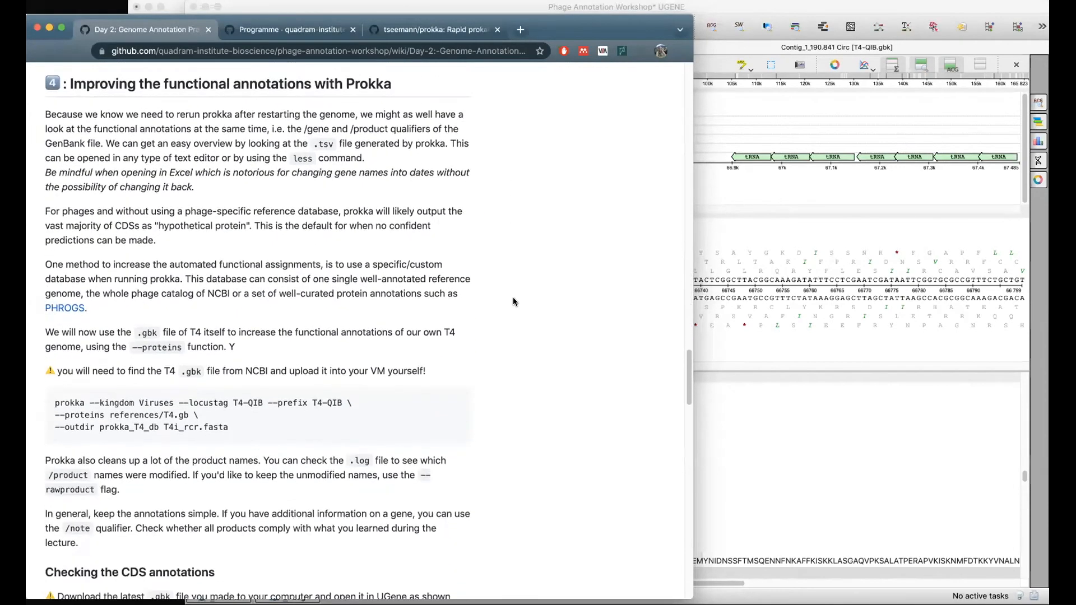
pyautogui.scroll(-5, 514, 301)
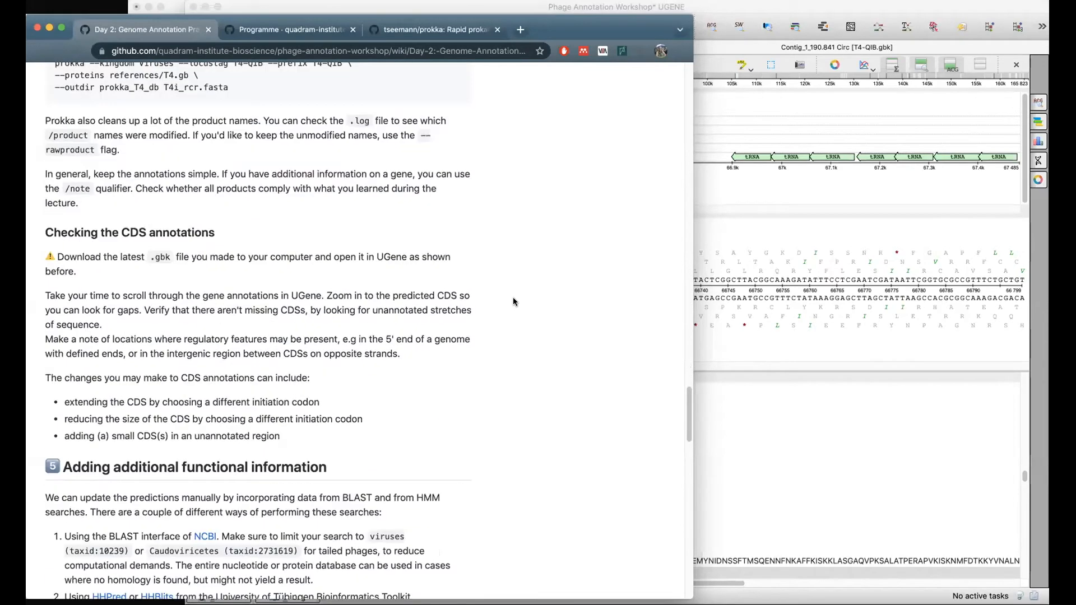
pyautogui.moveTo(687, 412); pyautogui.dragTo(677, 354)
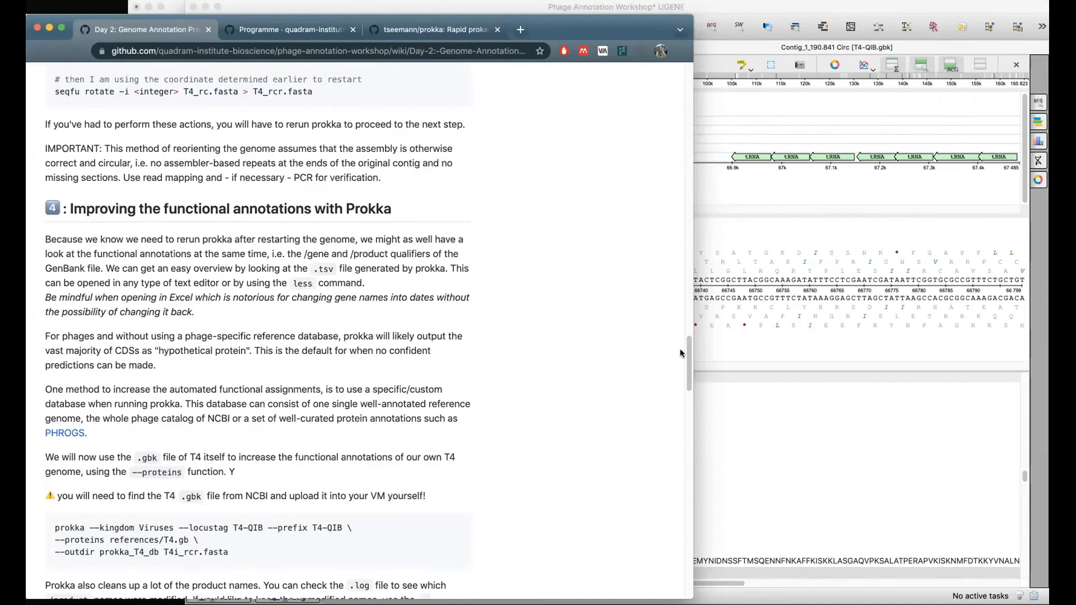
# Search the wiki page for "shine" and examine the Shine Dalgarno passage with its AGGAGG consensus sequence.
pyautogui.press('super+f')
pyautogui.write('rbs')
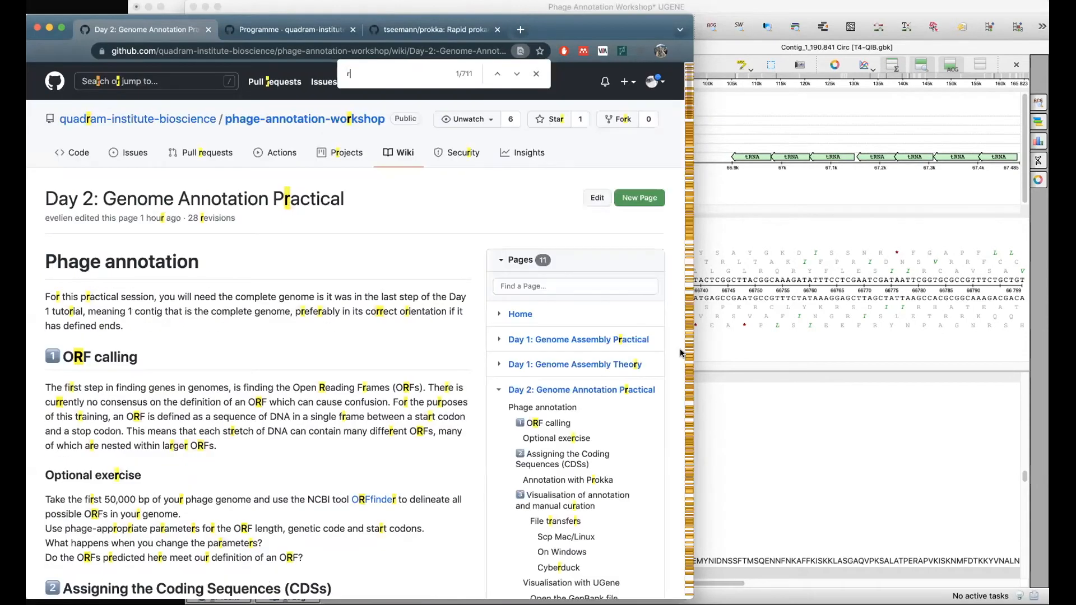
pyautogui.press('BackSpace')
pyautogui.press('BackSpace')
pyautogui.press('BackSpace')
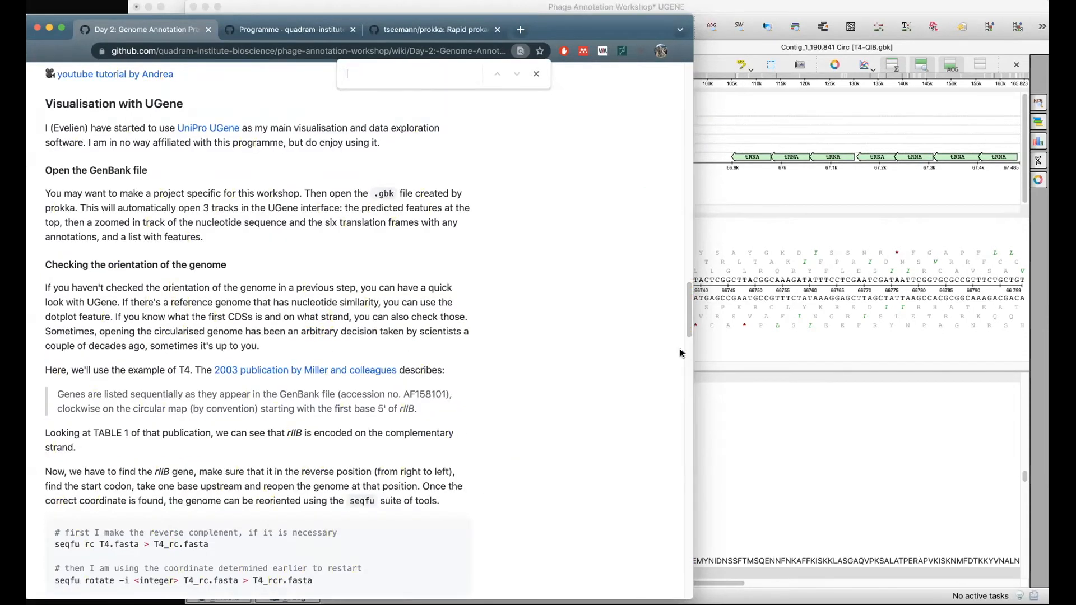
pyautogui.write('shine')
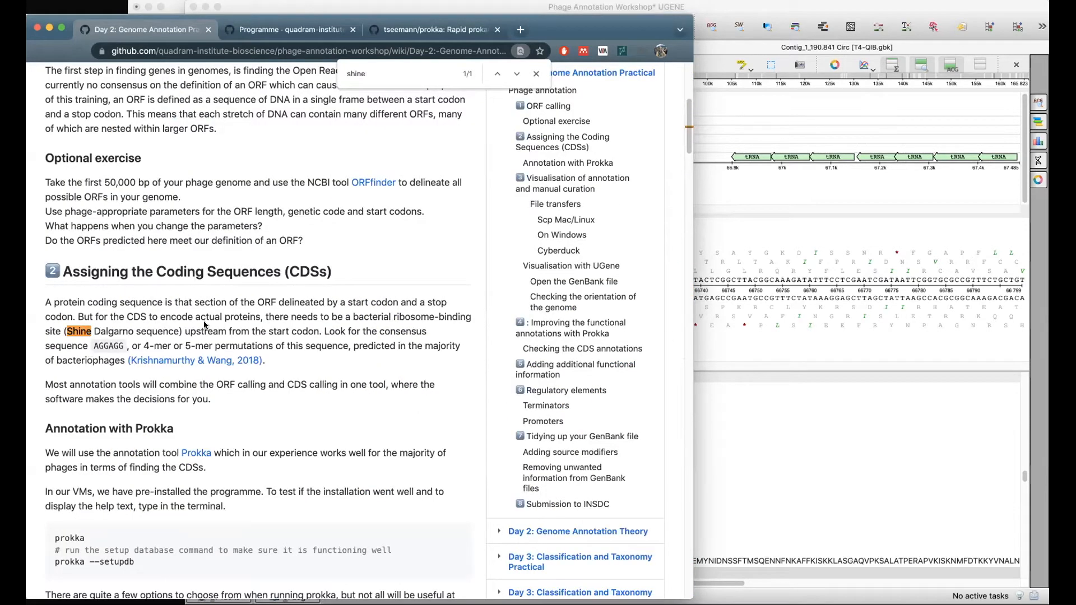
pyautogui.scroll(-1, 83, 323)
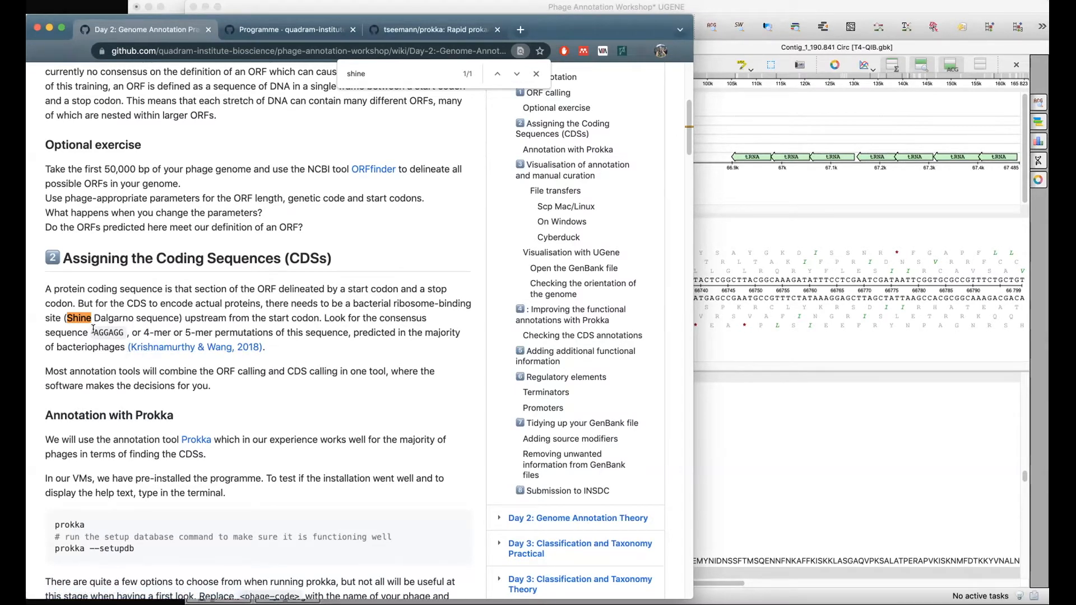
pyautogui.moveTo(94, 332); pyautogui.dragTo(121, 332)
pyautogui.click(121, 332)
pyautogui.click(537, 76)
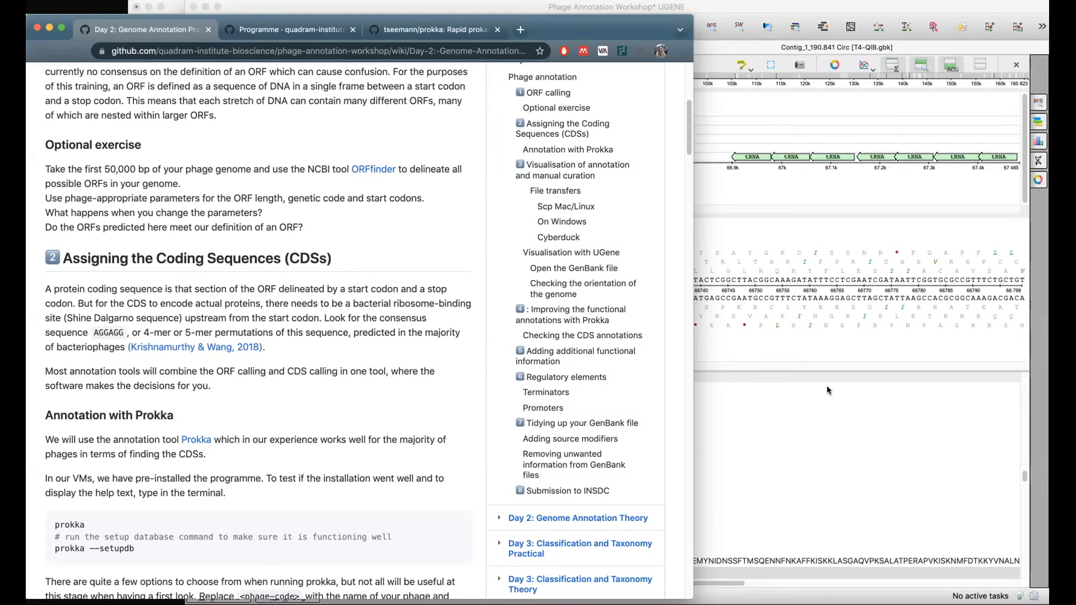
# Switch to UGENE and examine the CDSs and tRNA genes in a wider region around T4-QIB_00127.1 in the T4-QIB.gbk overview map.
pyautogui.click(826, 354)
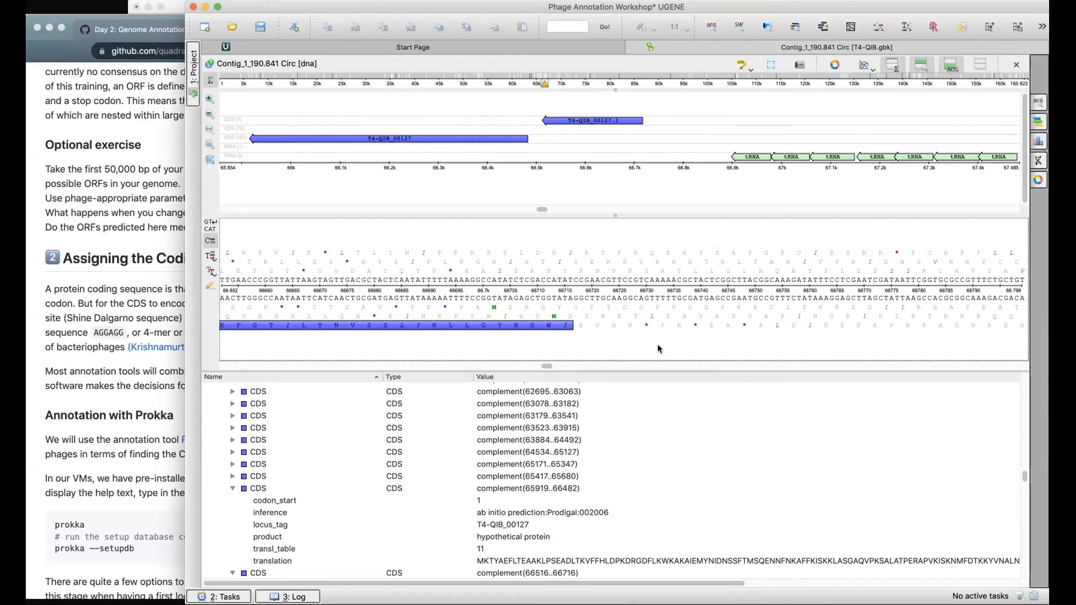
pyautogui.click(461, 49)
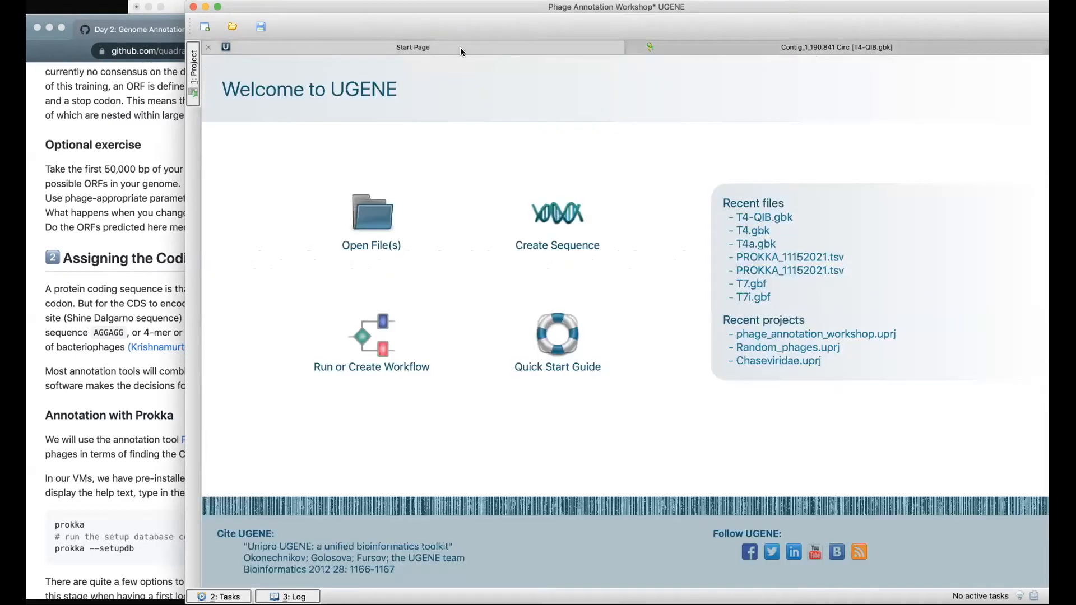
pyautogui.click(843, 52)
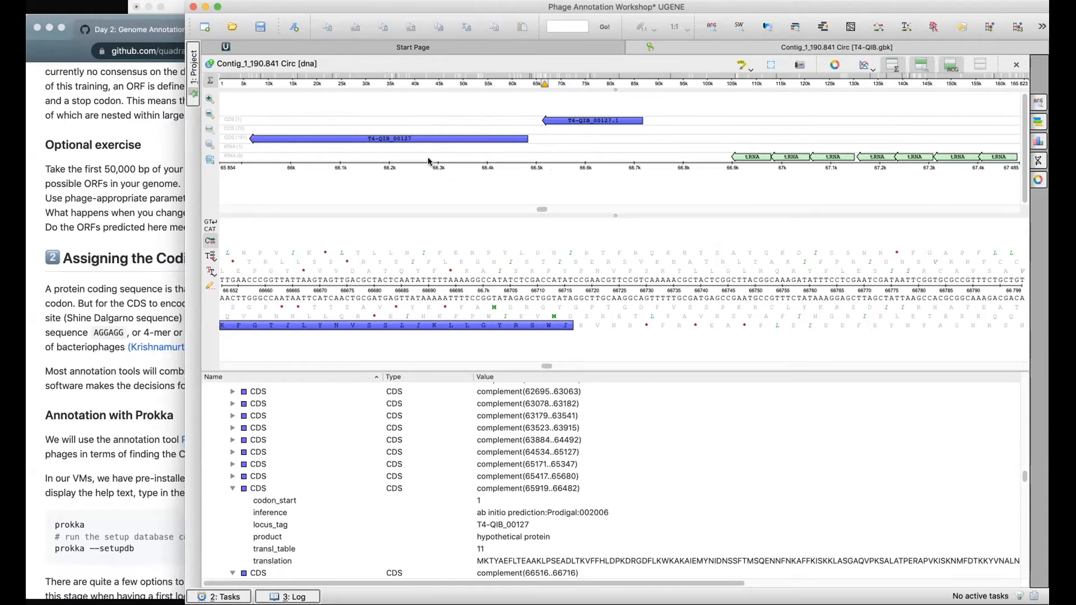
pyautogui.click(207, 115)
pyautogui.click(207, 115)
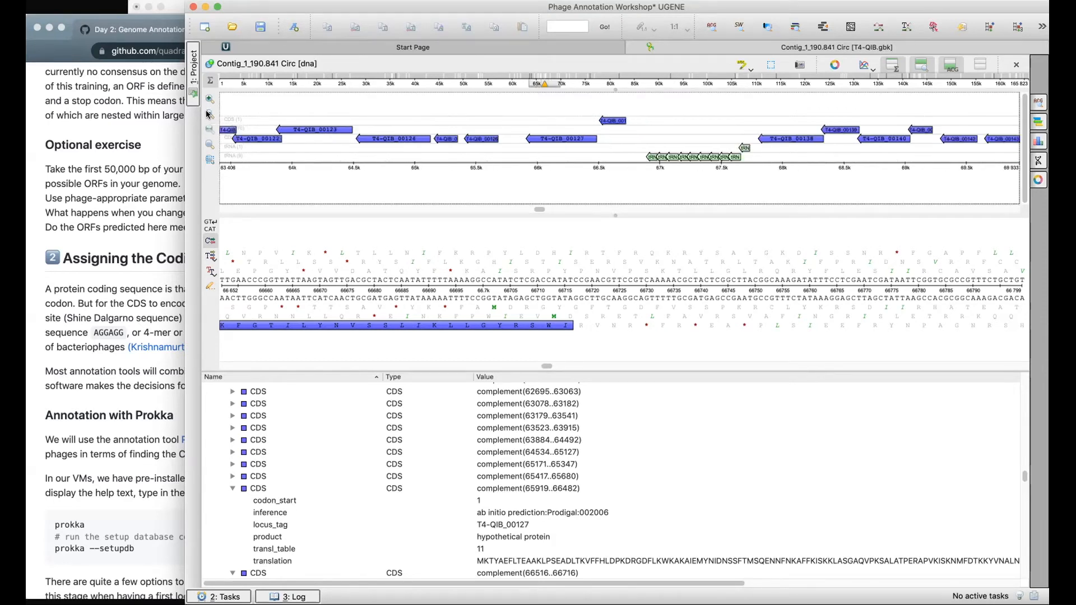
pyautogui.click(207, 114)
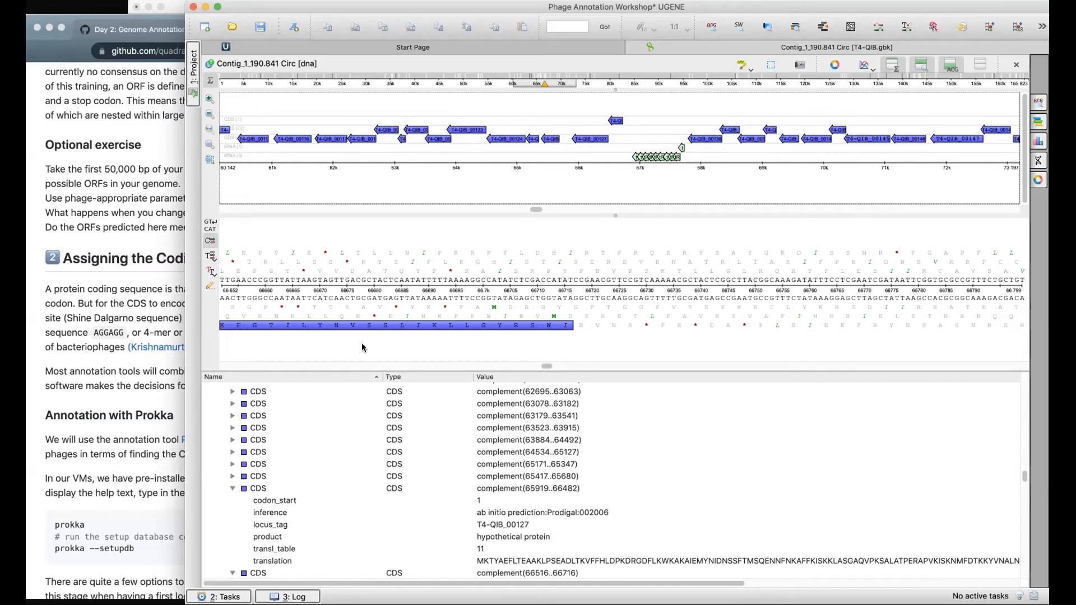
# Select the T4-QIB_00127 CDS and inspect the editable type and location settings of its annotation without changing them.
pyautogui.click(381, 325)
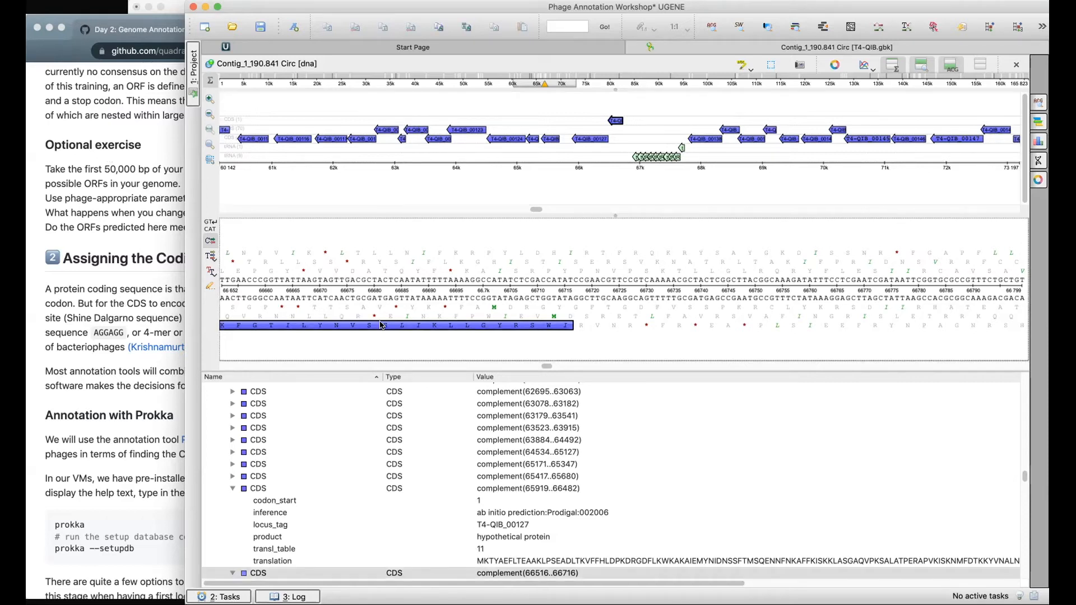
pyautogui.click(584, 140)
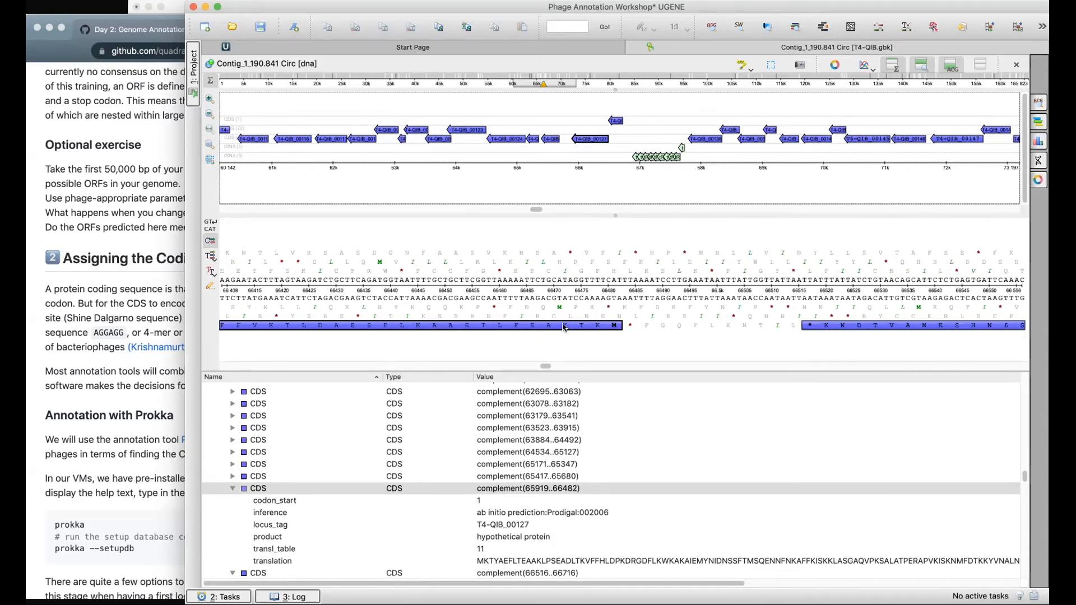
pyautogui.moveTo(564, 327)
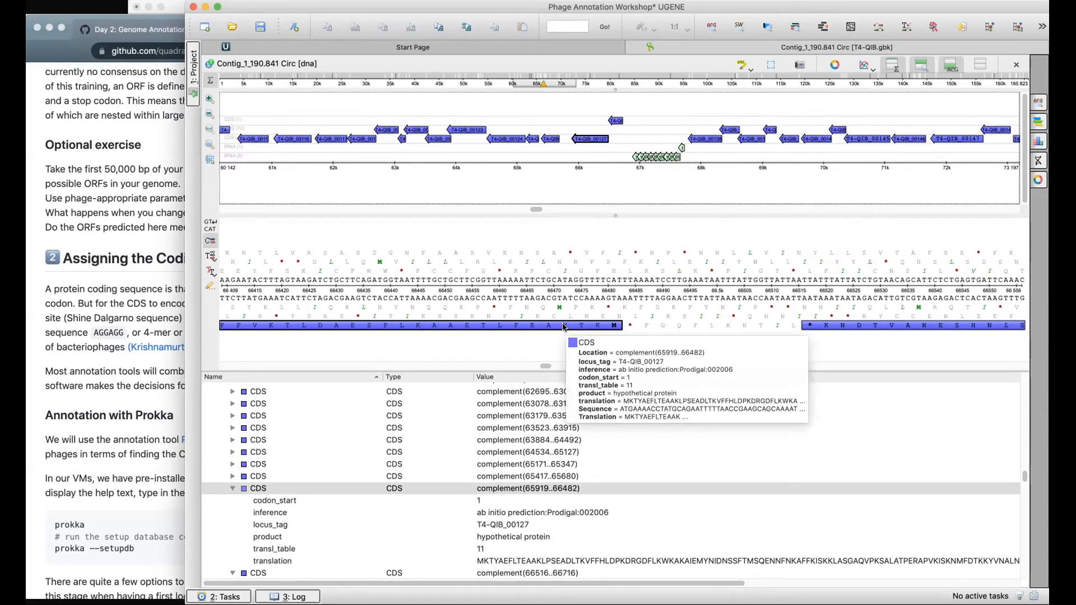
pyautogui.rightClick(520, 328)
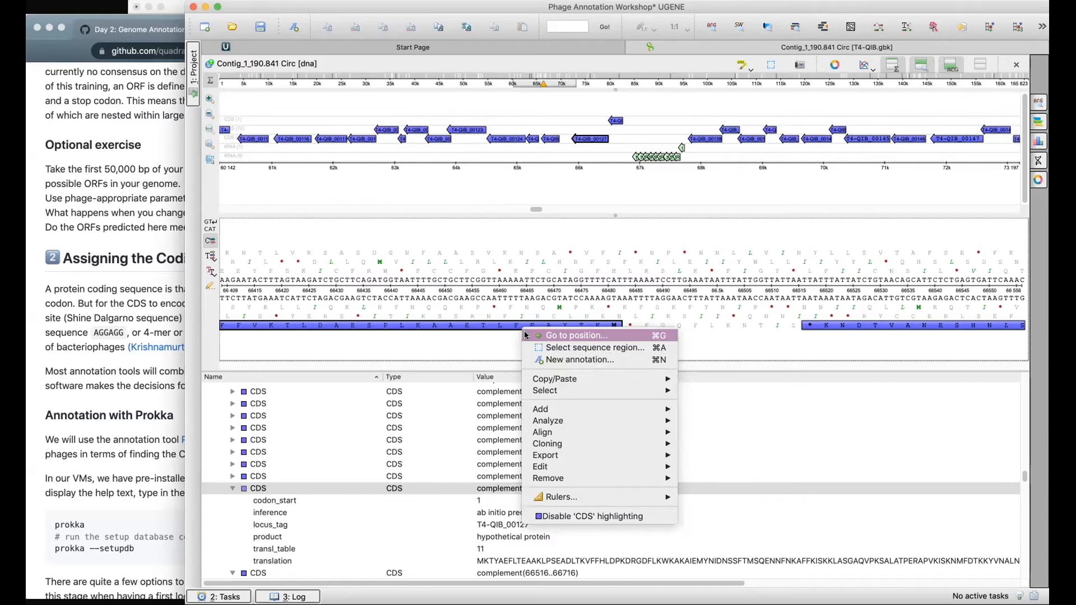
pyautogui.moveTo(561, 475)
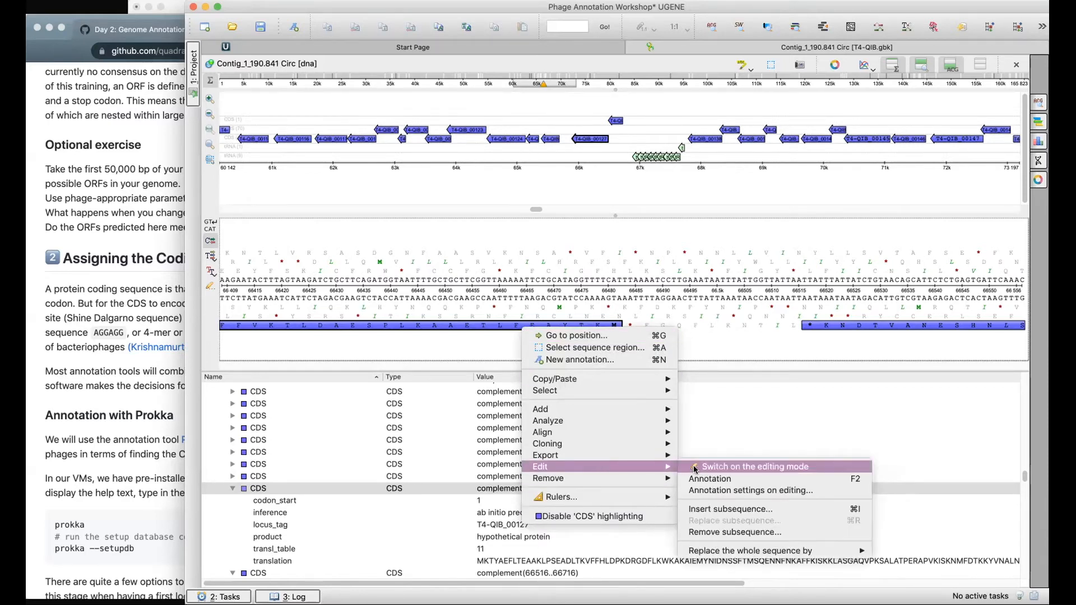
pyautogui.click(701, 480)
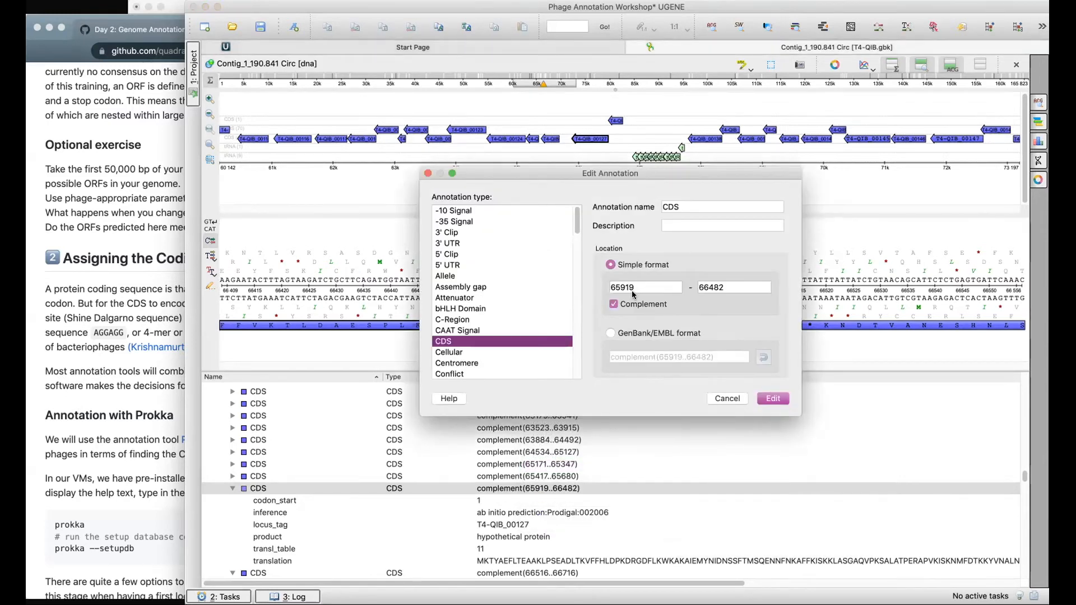
pyautogui.click(726, 399)
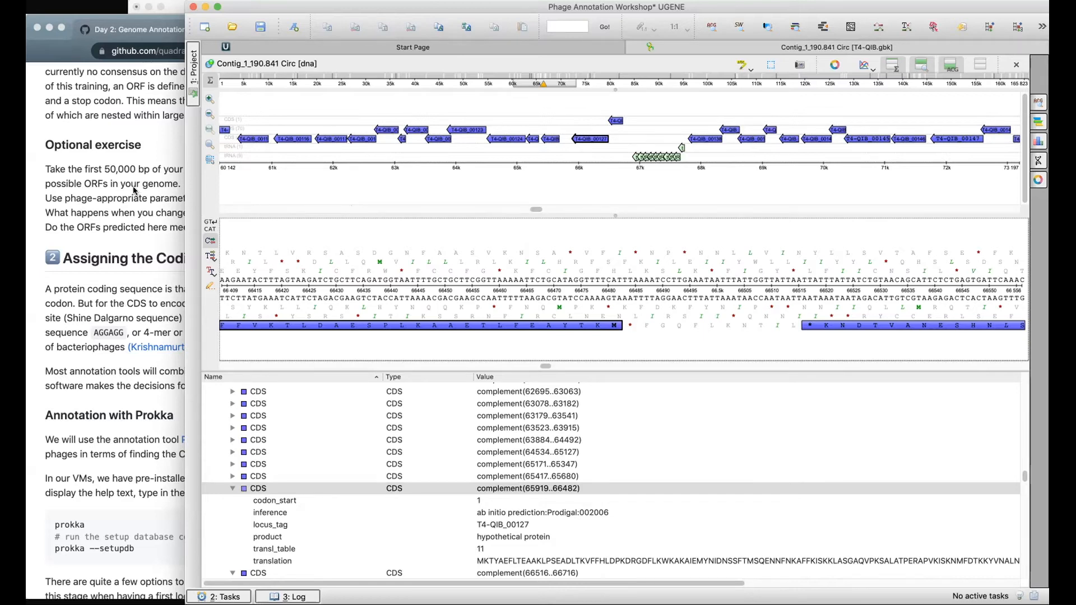
# Locate the T4-QIB_00168 CDS and highlight the AGAGG and AGGGA stretches upstream of its start codon as possible Shine Dalgarno sites.
pyautogui.click(534, 210)
pyautogui.moveTo(533, 210); pyautogui.dragTo(682, 209)
pyautogui.click(704, 142)
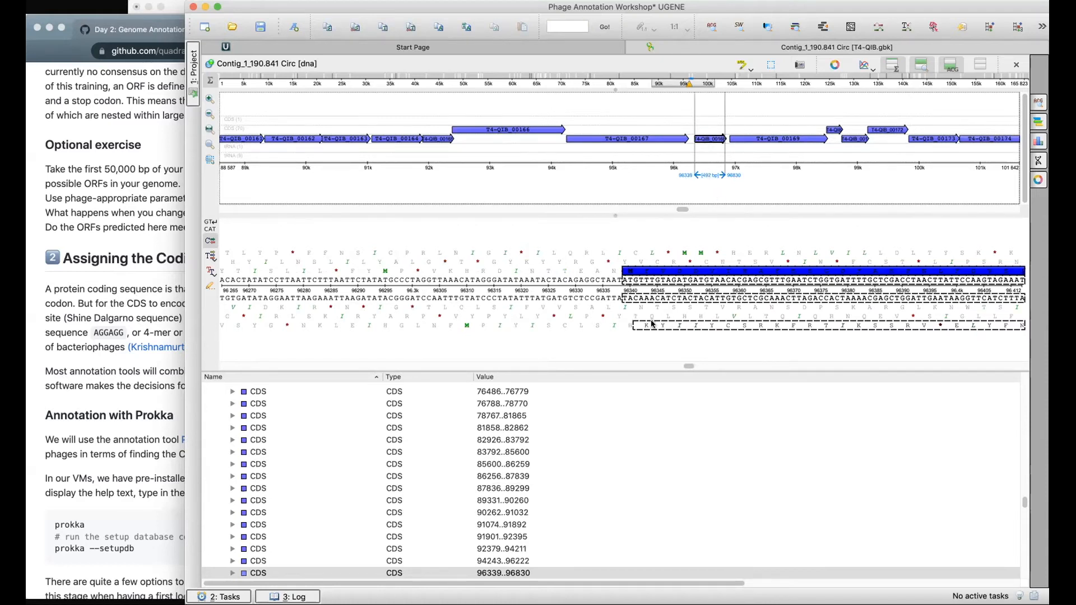
pyautogui.moveTo(645, 272)
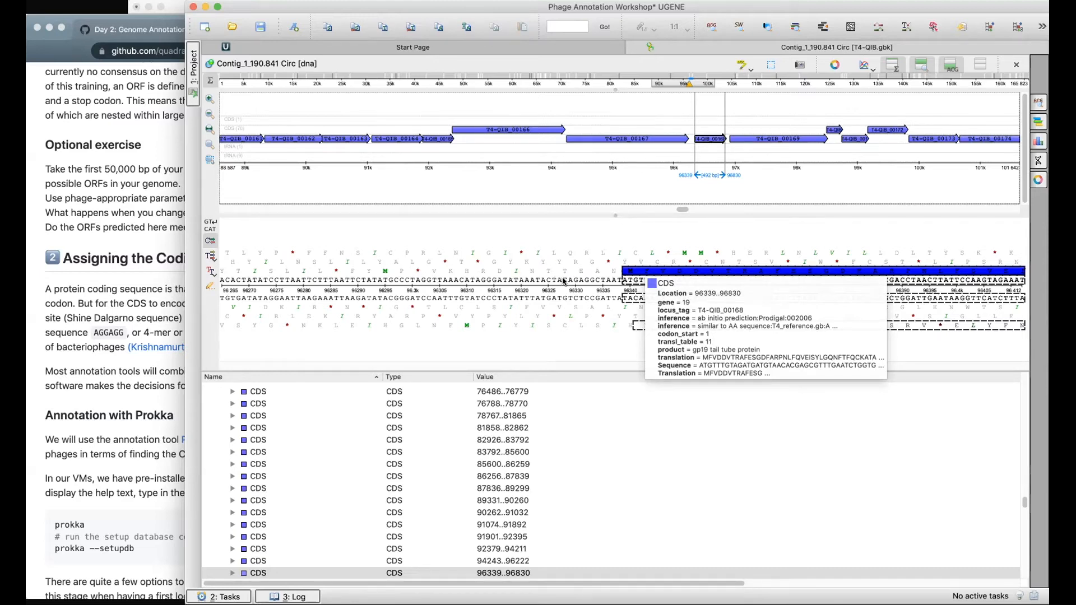
pyautogui.moveTo(568, 281); pyautogui.dragTo(596, 282)
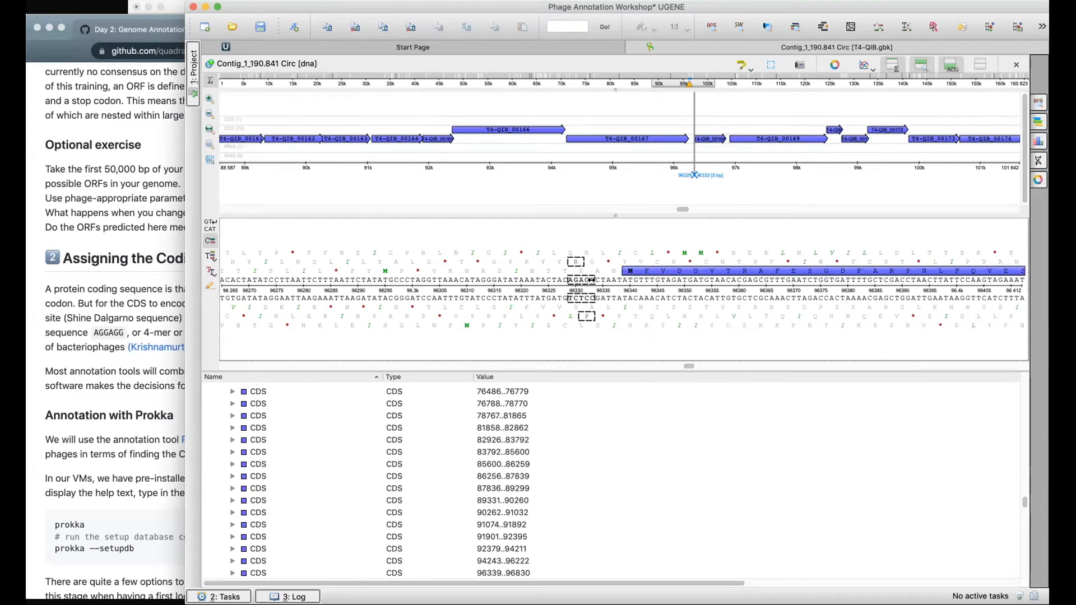
pyautogui.click(486, 281)
pyautogui.moveTo(486, 281); pyautogui.dragTo(502, 282)
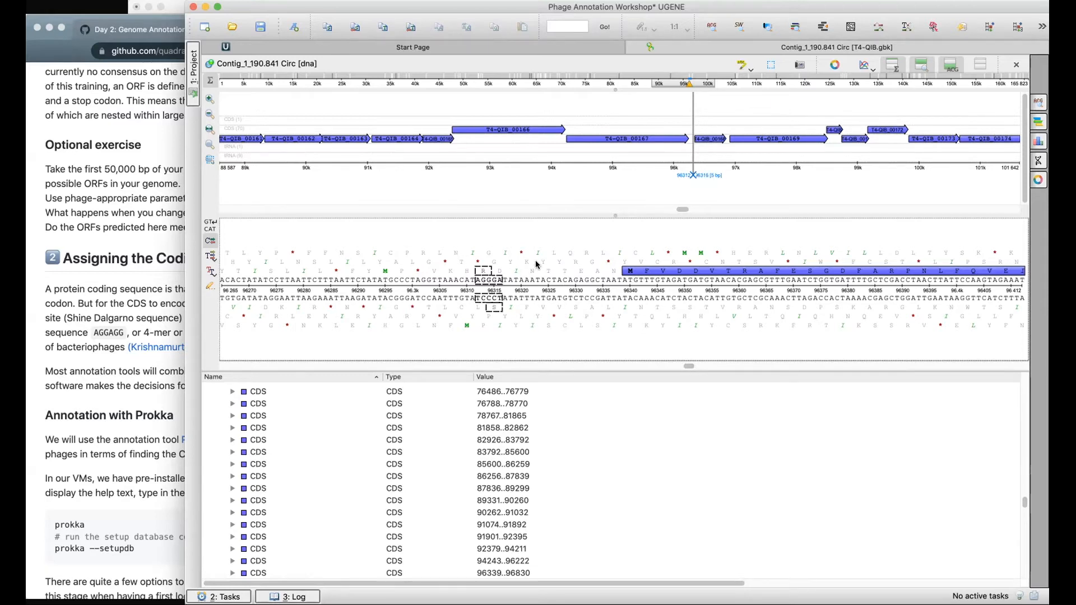
pyautogui.click(578, 238)
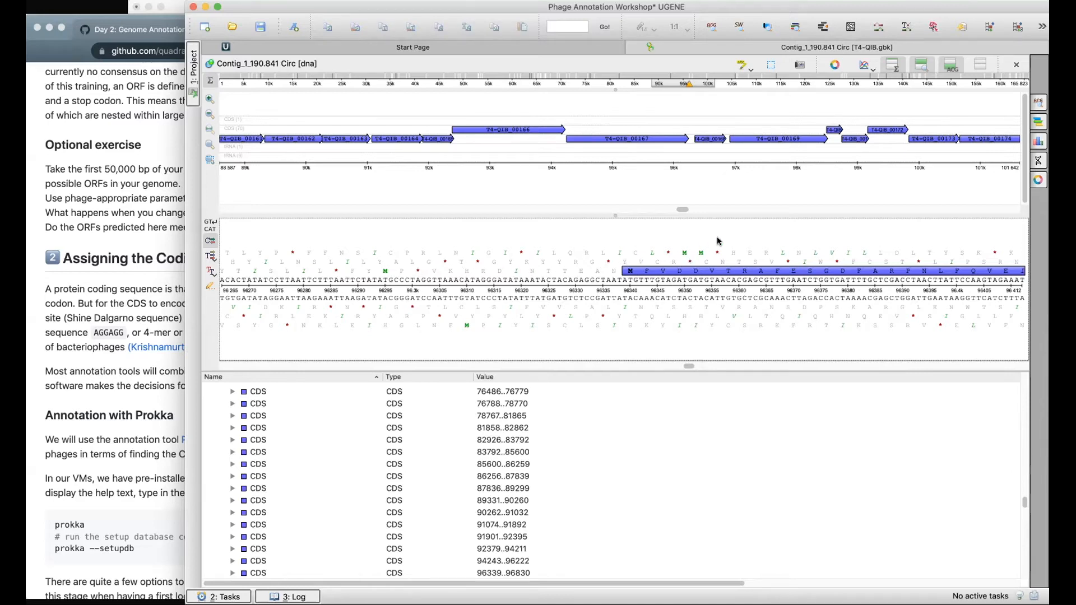
# Switch to the workshop wiki in the browser and review the section on checking the CDS annotations.
pyautogui.click(119, 202)
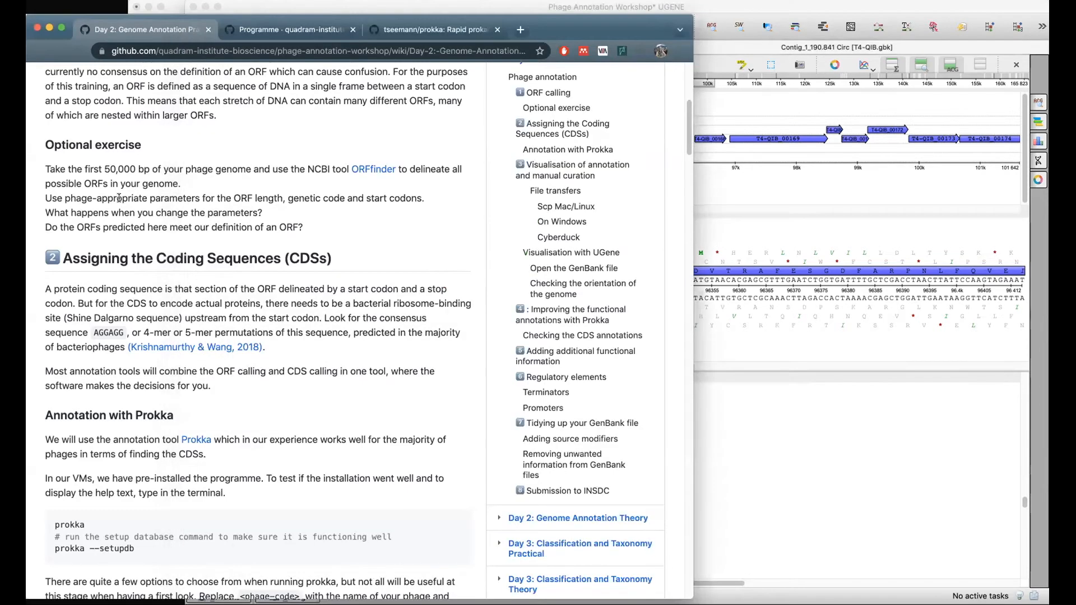
pyautogui.scroll(-15, 415, 287)
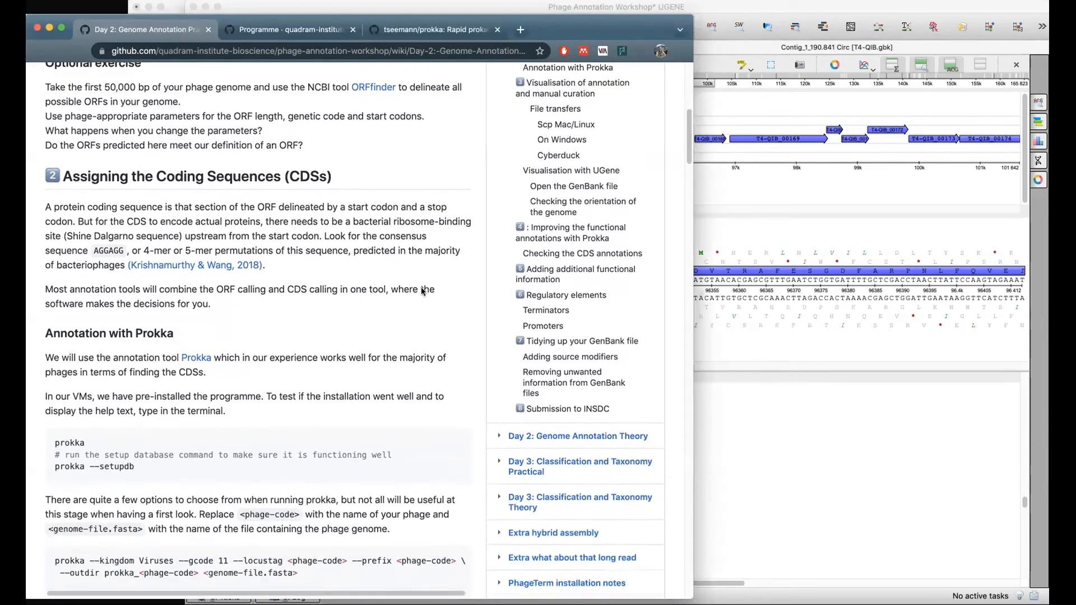
pyautogui.scroll(-20, 415, 287)
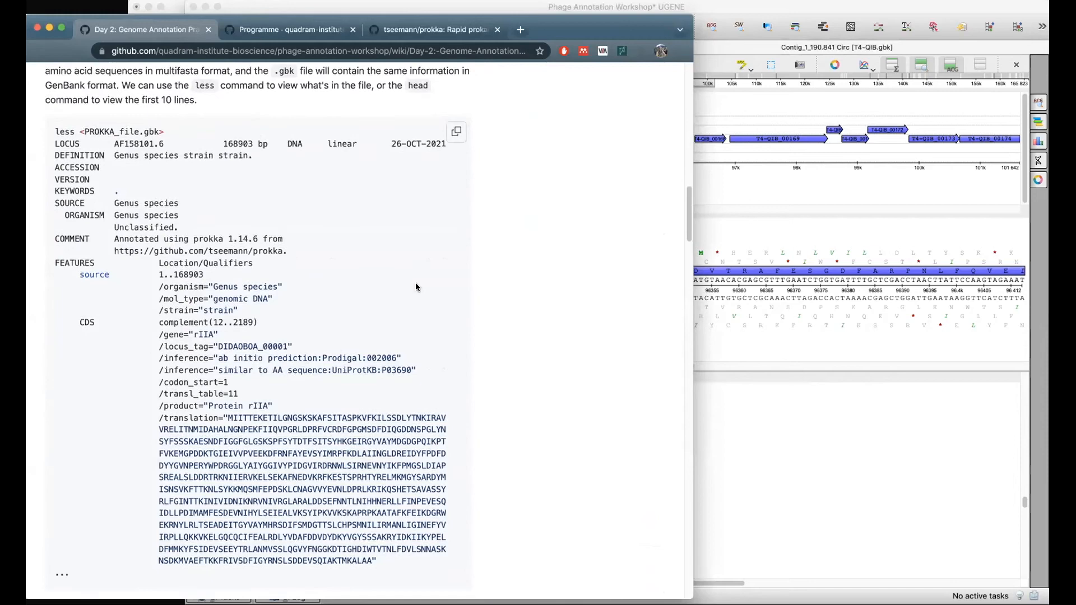
pyautogui.scroll(-15, 415, 287)
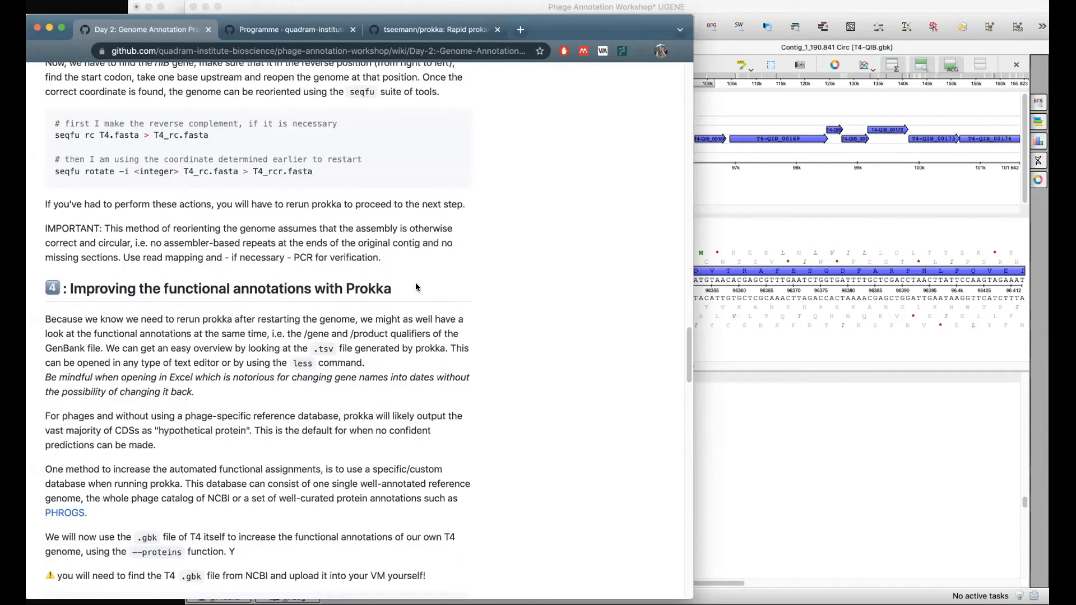
pyautogui.scroll(-15, 412, 285)
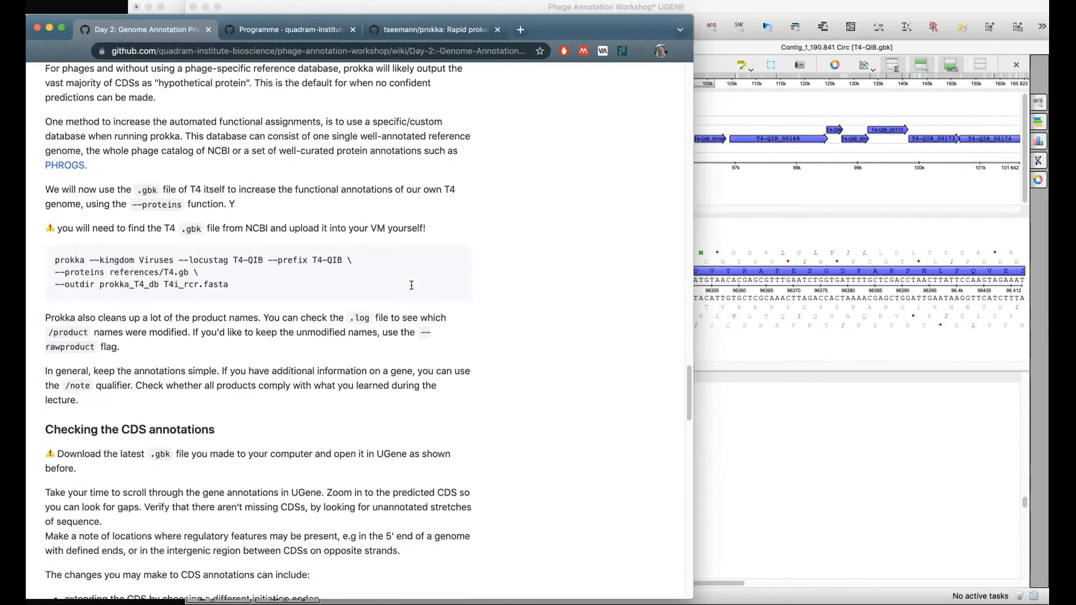
pyautogui.scroll(-5, 412, 283)
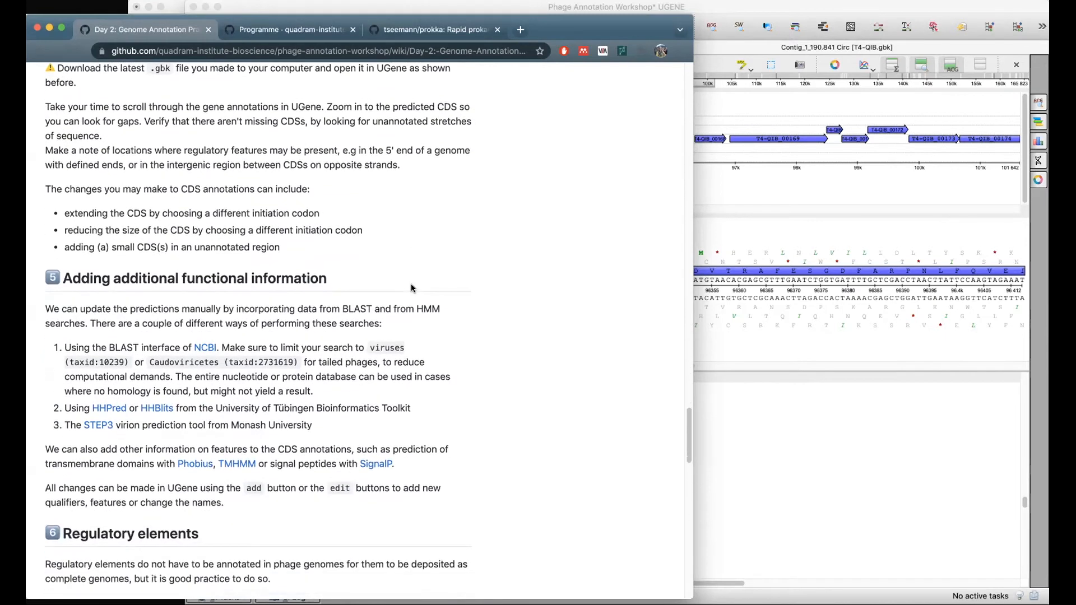
pyautogui.scroll(5, 466, 271)
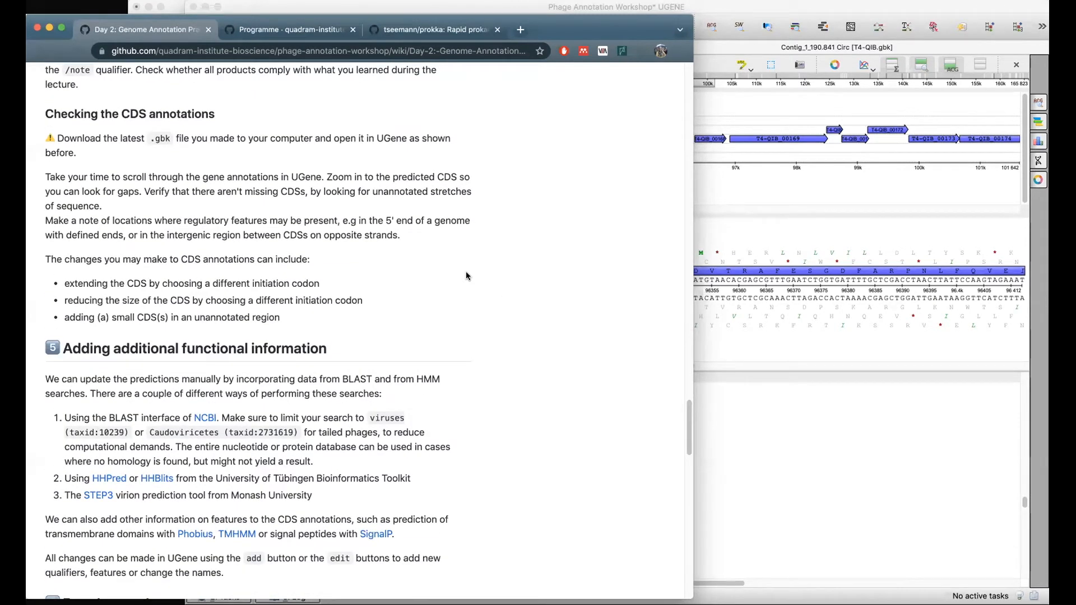
pyautogui.scroll(1, 466, 271)
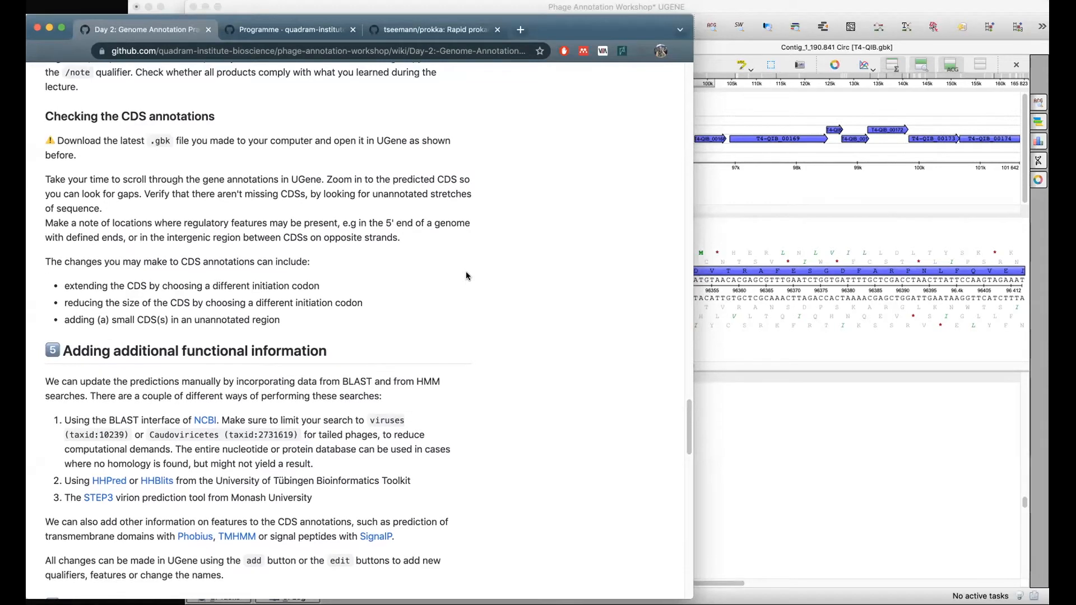
# Read the wiki section on adding functional information with BLAST, HHPred, HHBlits and STEP3, down to the regulatory elements.
pyautogui.scroll(-5, 467, 275)
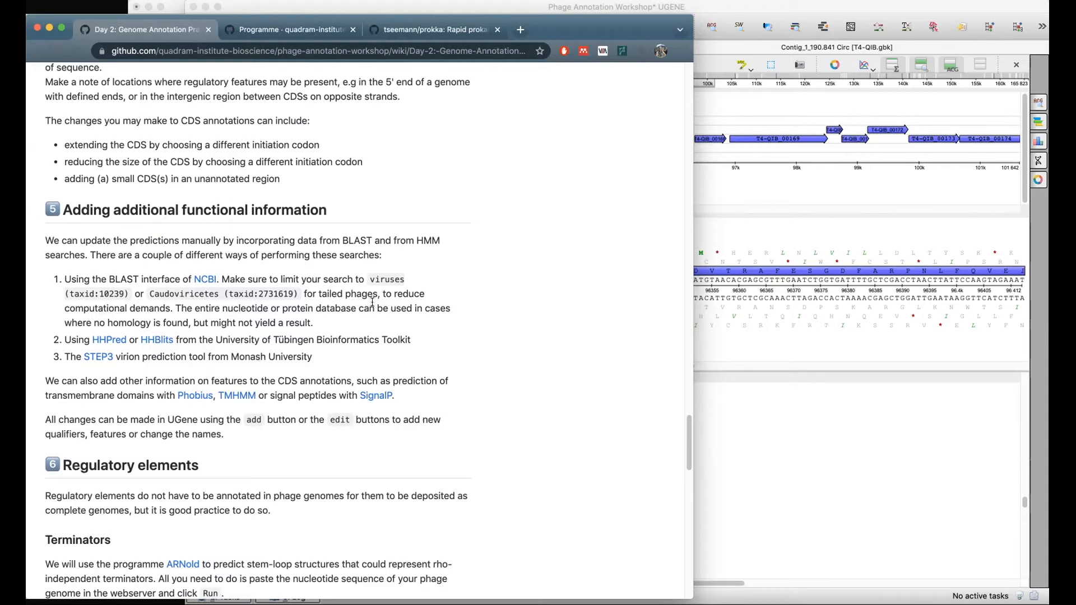
pyautogui.scroll(-1, 393, 296)
pyautogui.scroll(-1, 410, 294)
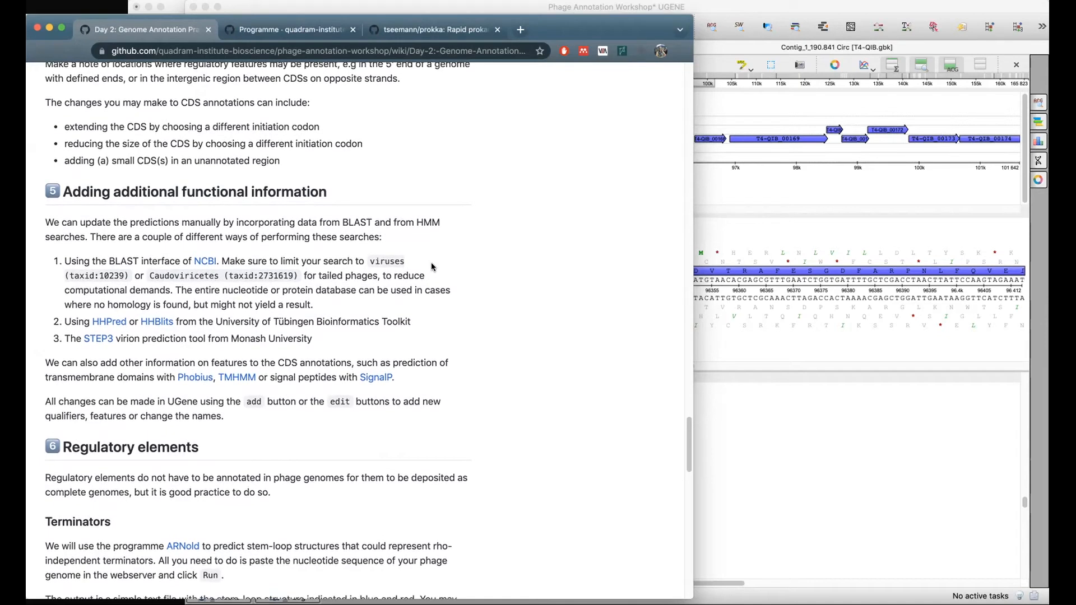
pyautogui.scroll(-2, 439, 241)
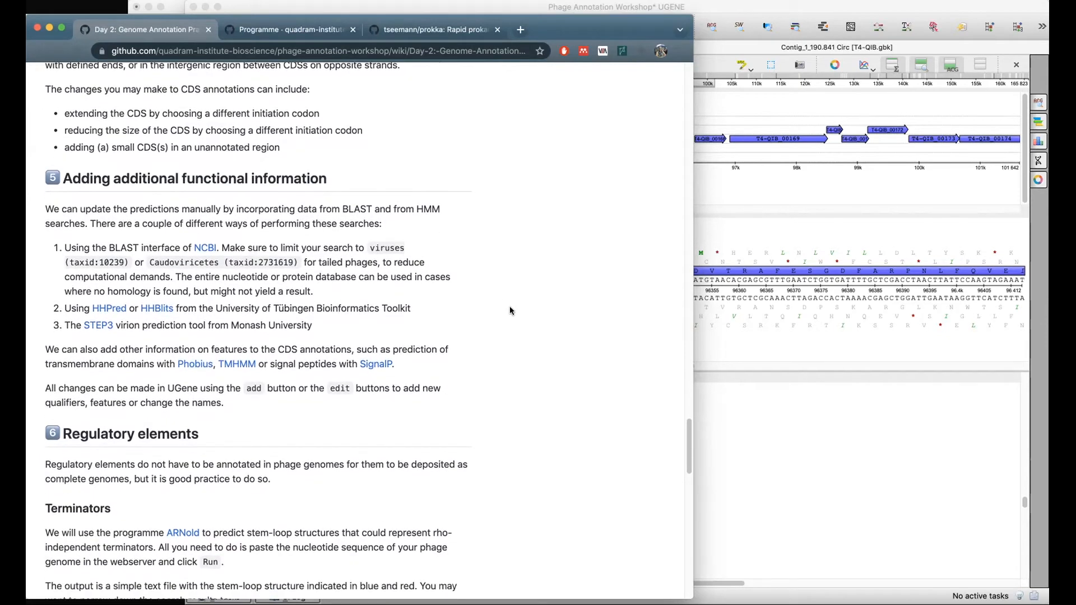
pyautogui.scroll(-1, 512, 310)
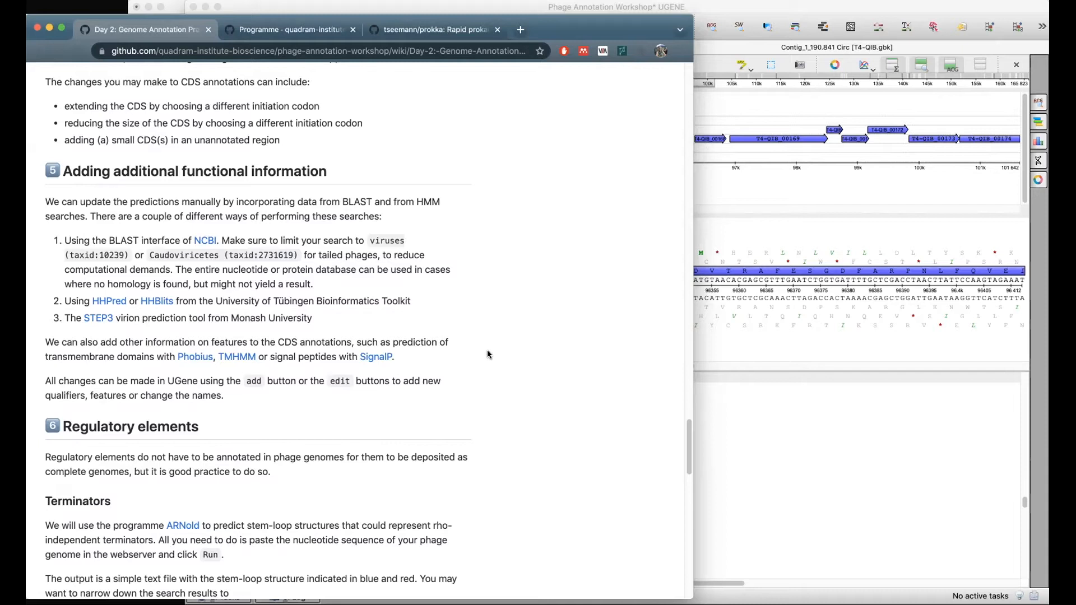
pyautogui.scroll(-1, 485, 332)
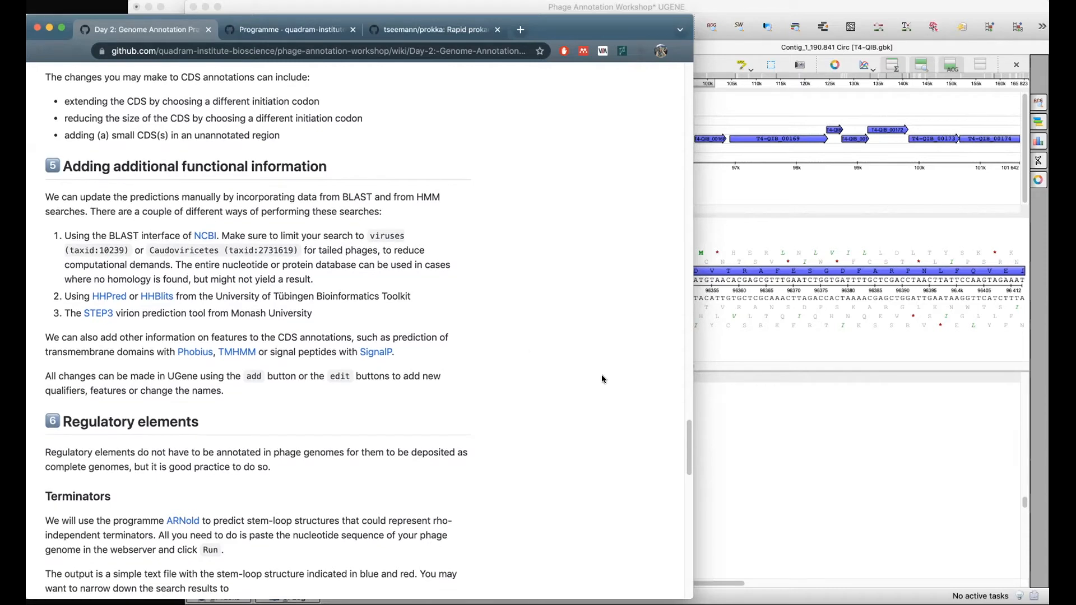
# Read the wiki's Terminators section and open the linked ARNold prediction tool in a new tab.
pyautogui.scroll(-2, 572, 366)
pyautogui.scroll(-4, 573, 365)
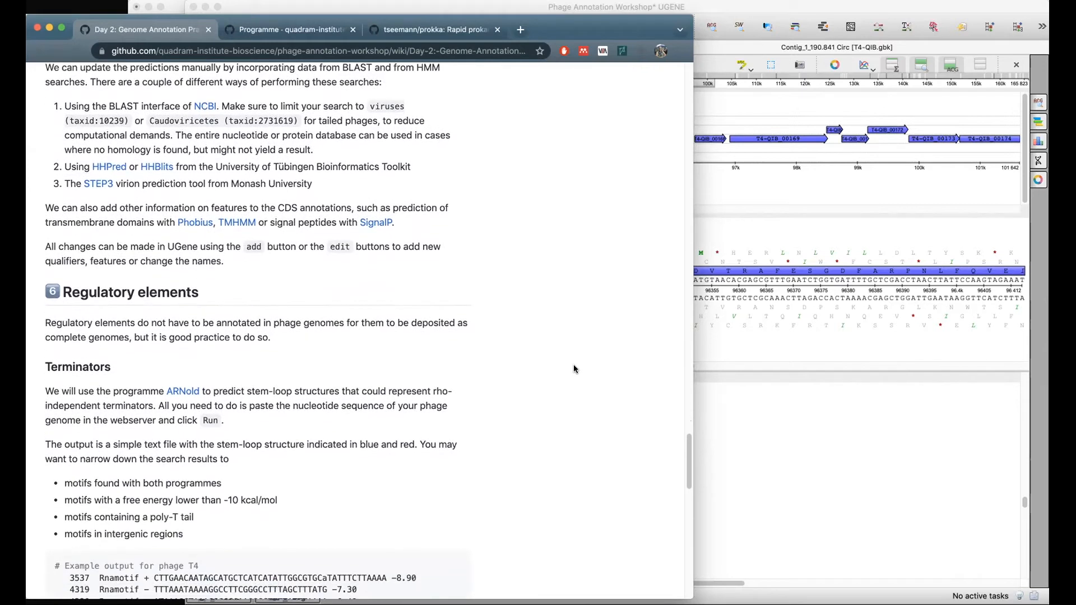
pyautogui.scroll(-4, 517, 349)
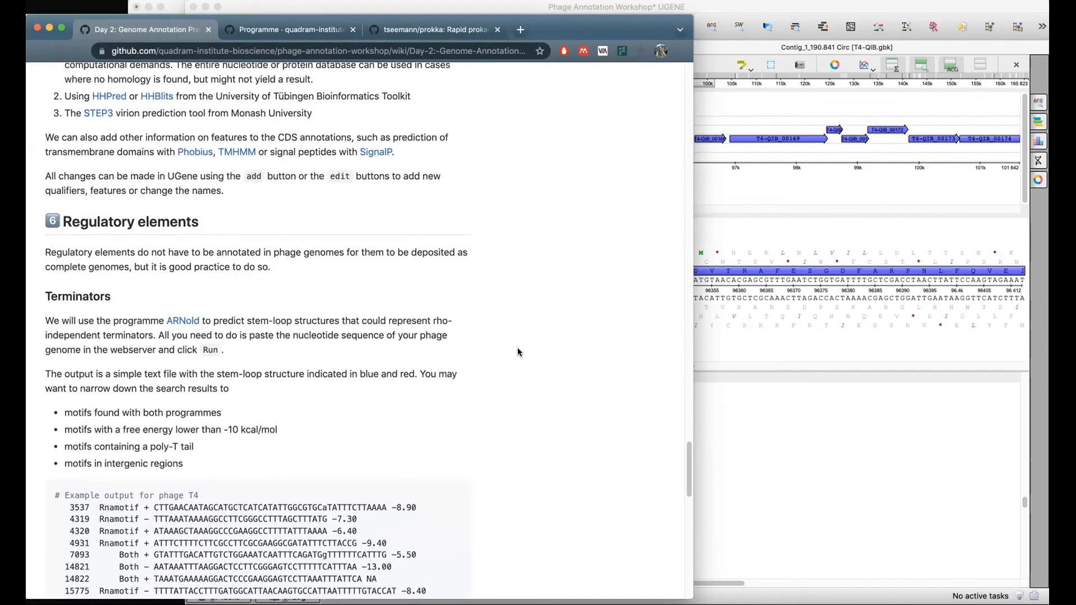
pyautogui.scroll(-1, 517, 350)
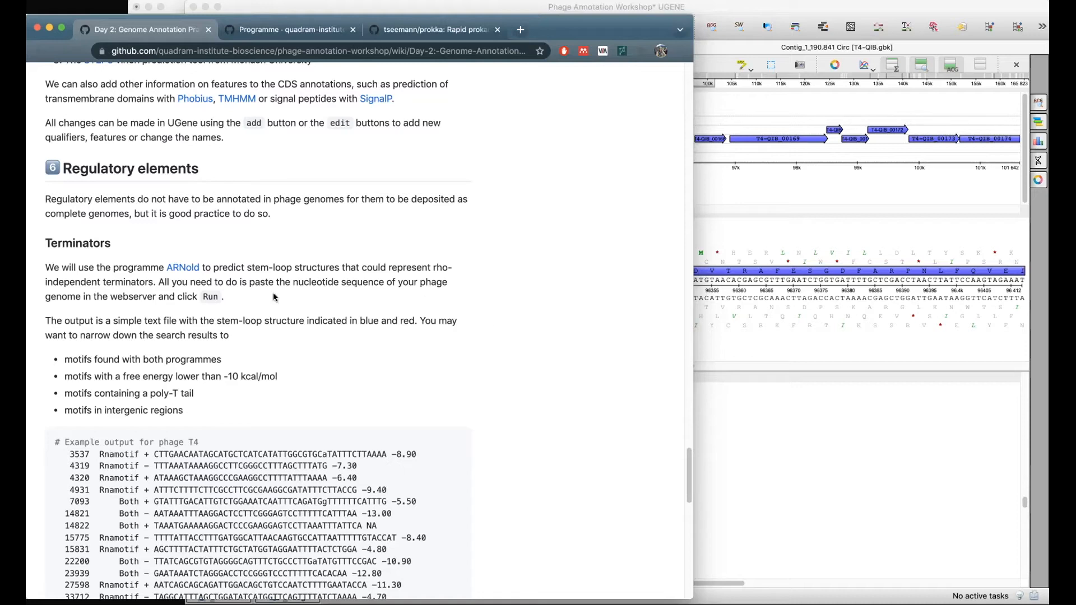
pyautogui.scroll(1, 273, 297)
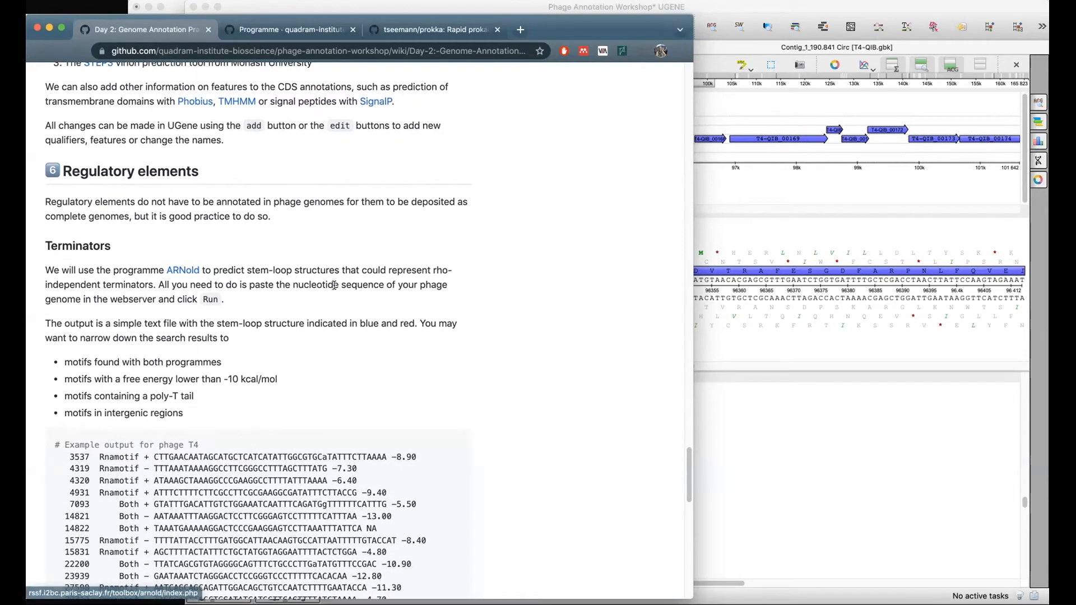
pyautogui.rightClick(187, 275)
pyautogui.click(213, 275)
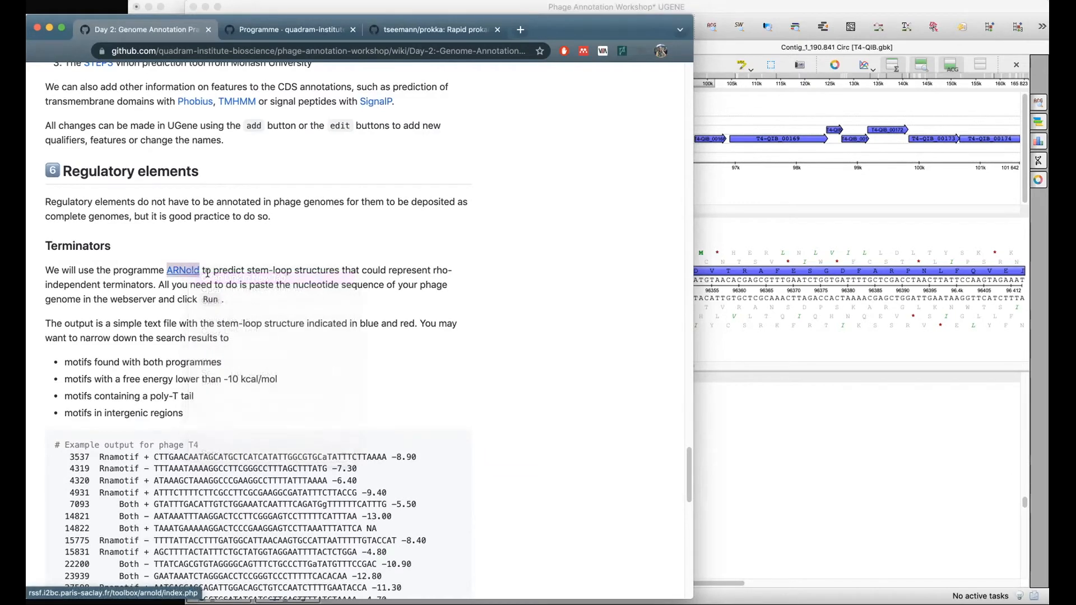
pyautogui.click(297, 32)
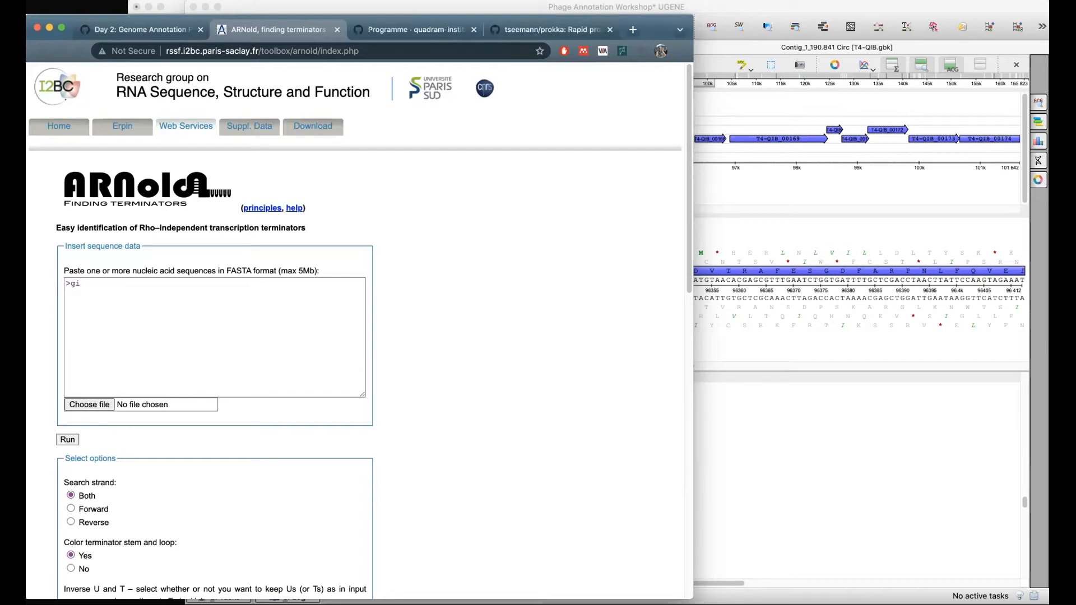
# Switch to the SFTP client and locate T4_restart.fasta in the /mnt/drive/homes/phageT1/assembly folder.
pyautogui.press('super+Tab')
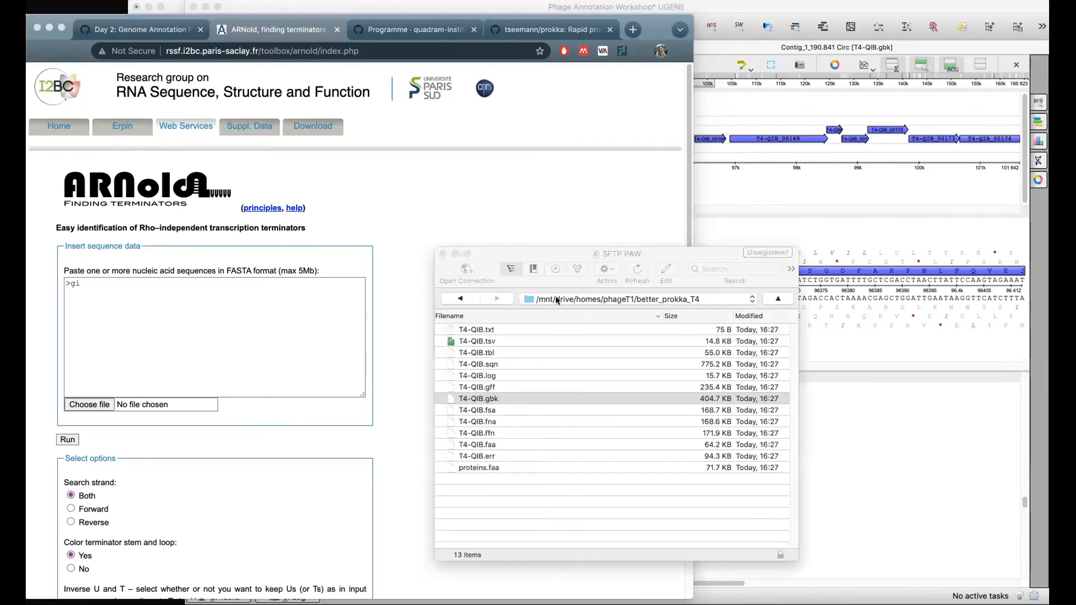
pyautogui.click(461, 298)
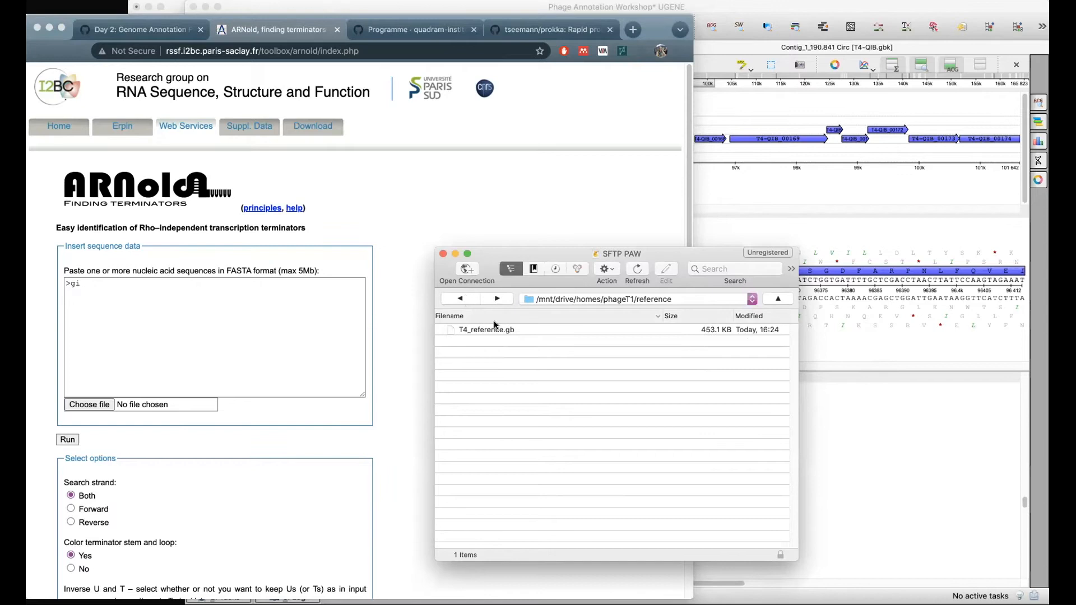
pyautogui.click(593, 301)
pyautogui.click(589, 313)
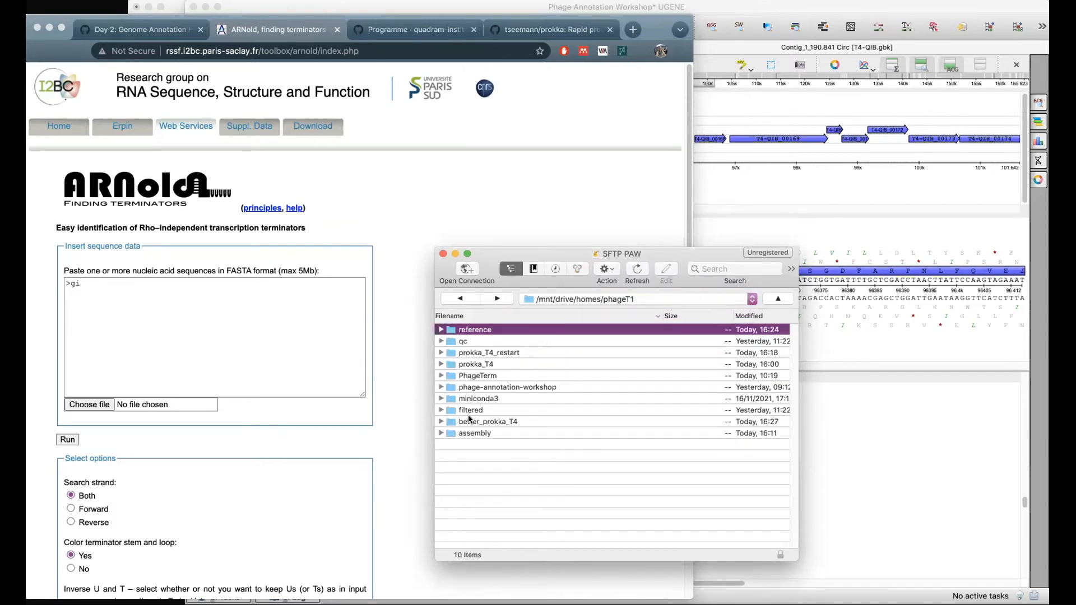
pyautogui.doubleClick(474, 434)
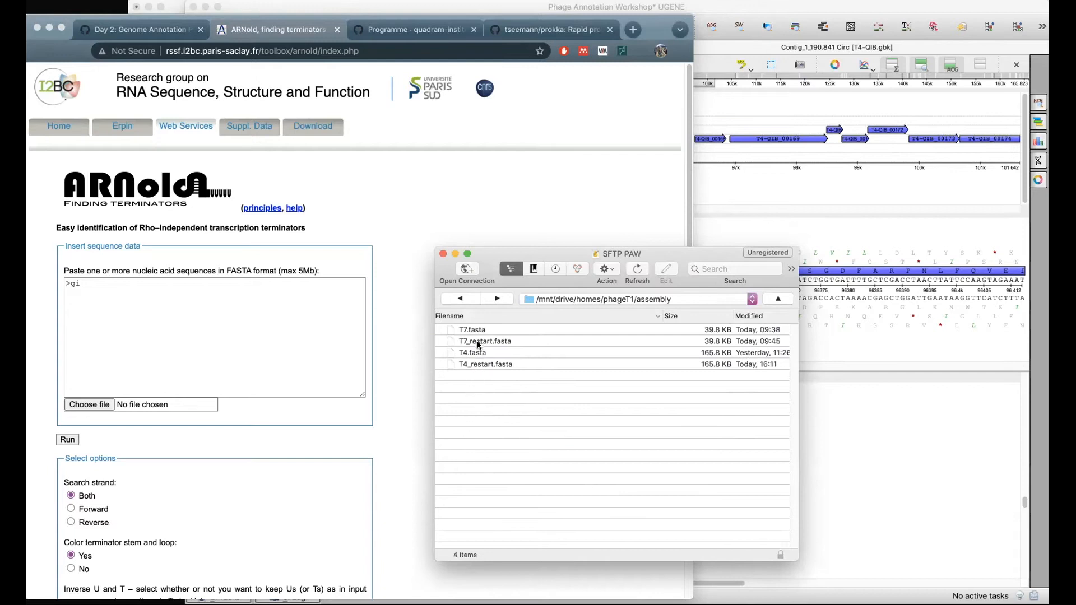
pyautogui.click(476, 363)
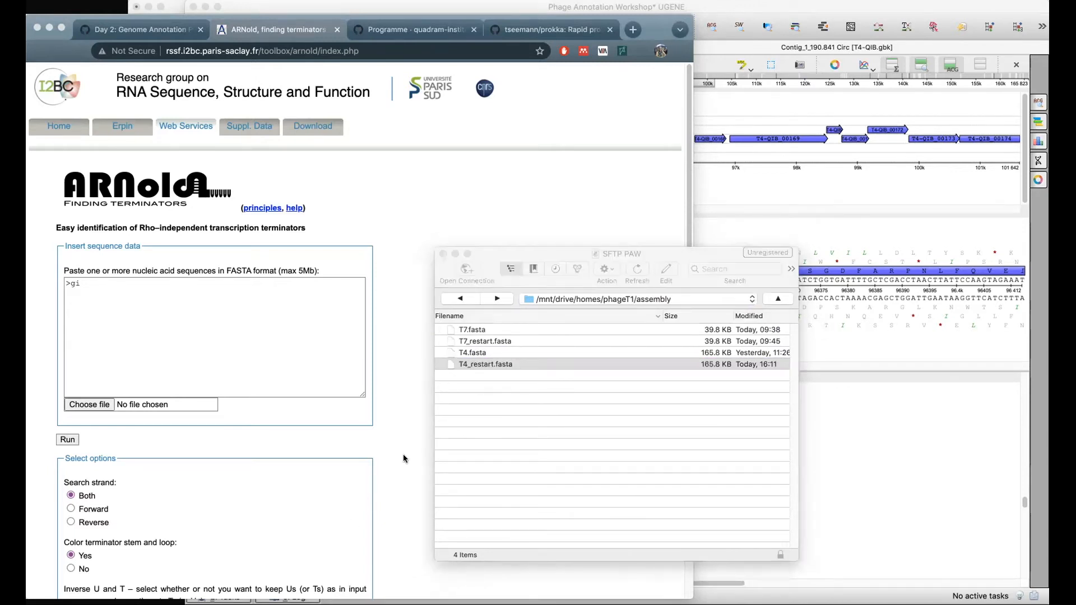
pyautogui.click(509, 361)
pyautogui.moveTo(478, 367); pyautogui.dragTo(250, 576)
# Return to the ARNold page in the browser and choose T4_restart.fasta from the paw2021 folder as the input file.
pyautogui.click(224, 249)
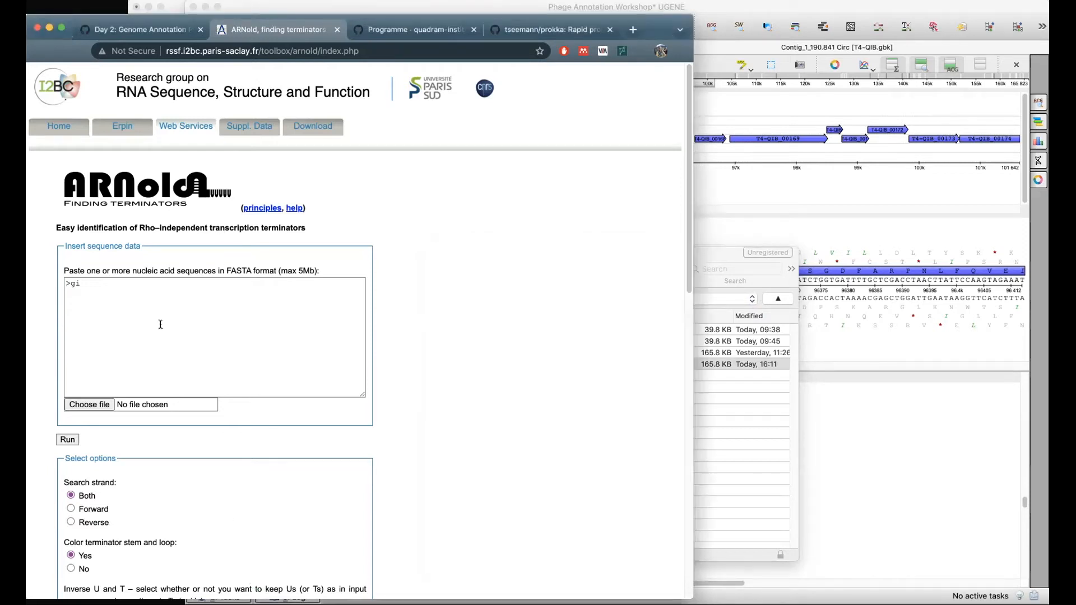
pyautogui.click(90, 404)
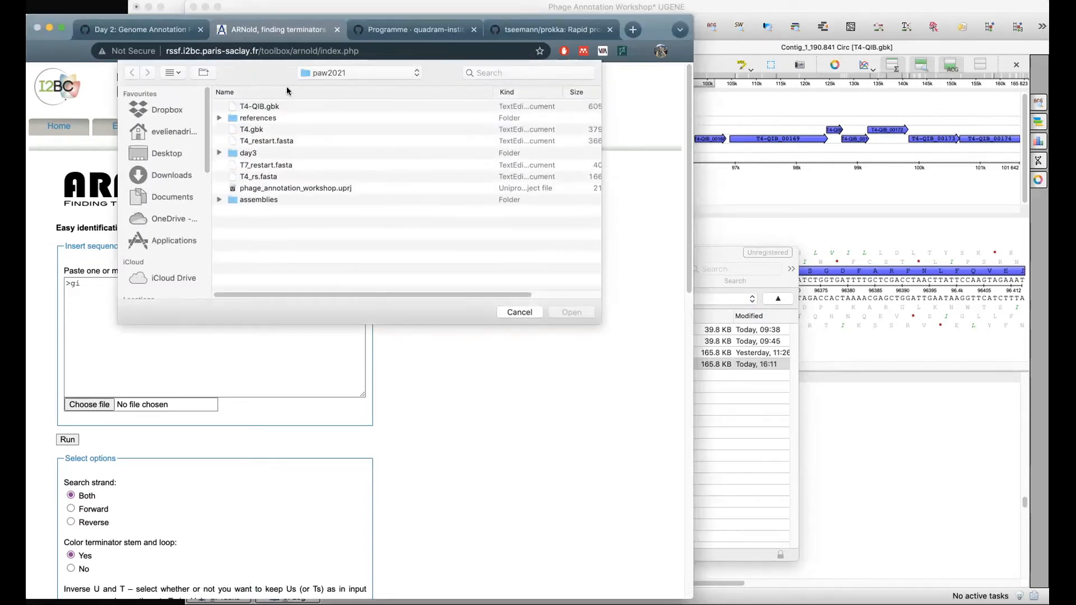
pyautogui.click(258, 141)
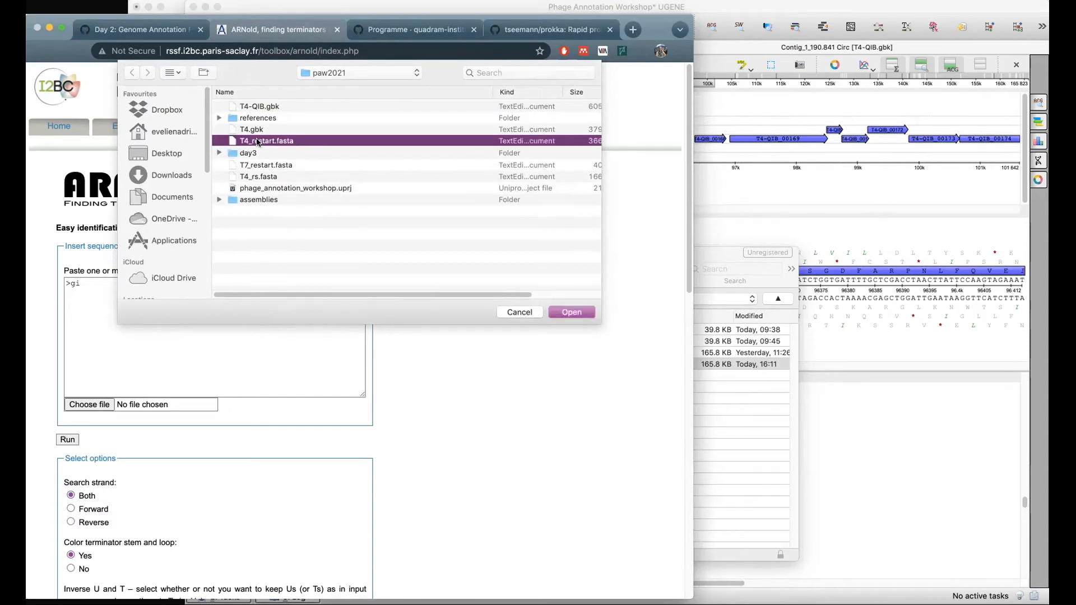
pyautogui.click(579, 311)
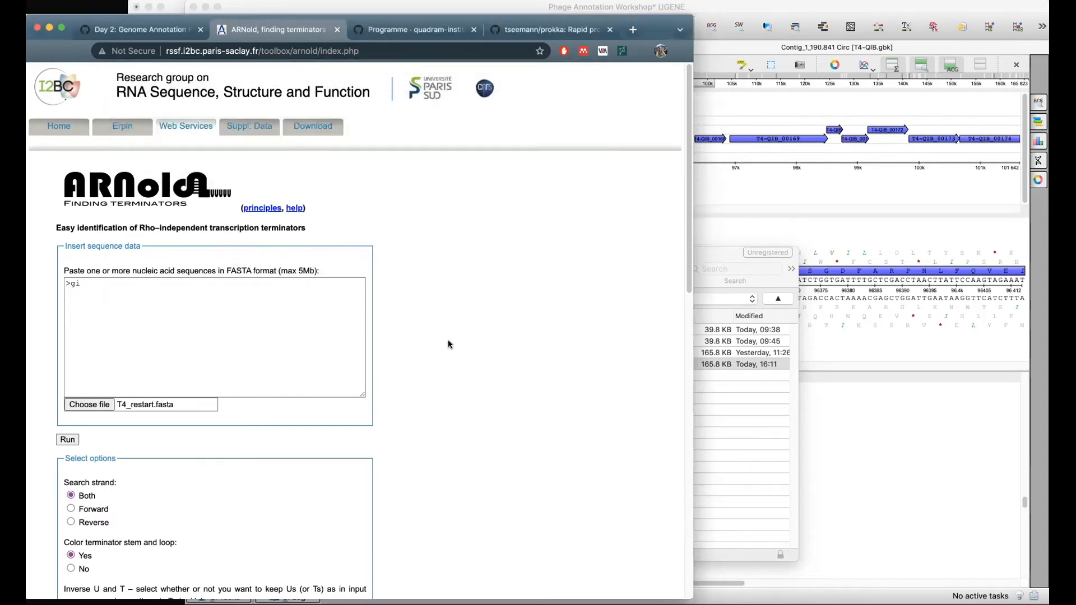
# Review the ARNold options and run the terminator search on both strands with coloured stem and loop and U/T kept.
pyautogui.scroll(-1, 420, 362)
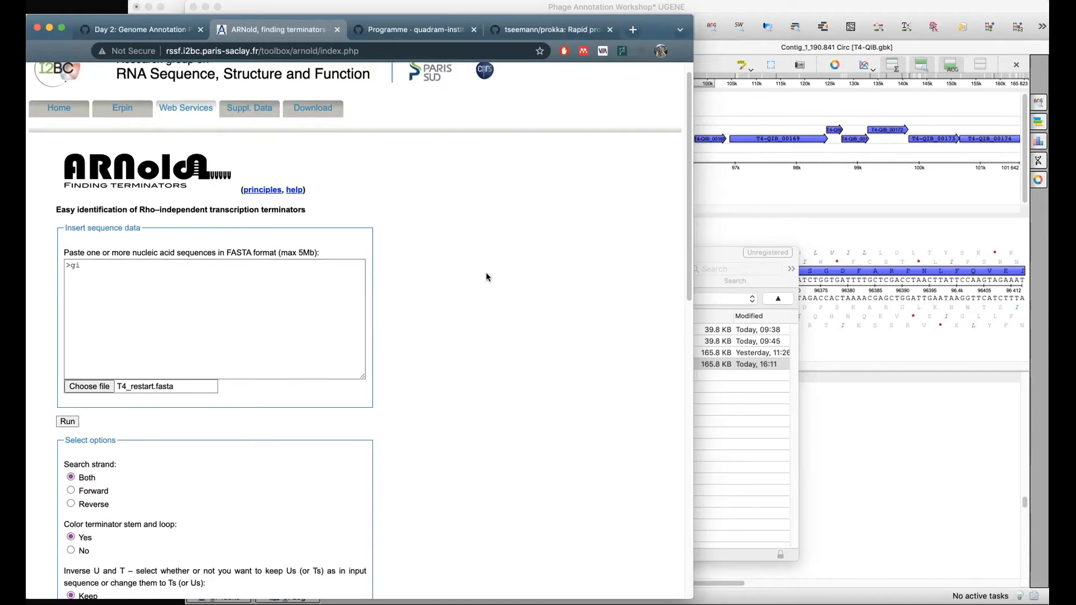
pyautogui.scroll(-3, 399, 393)
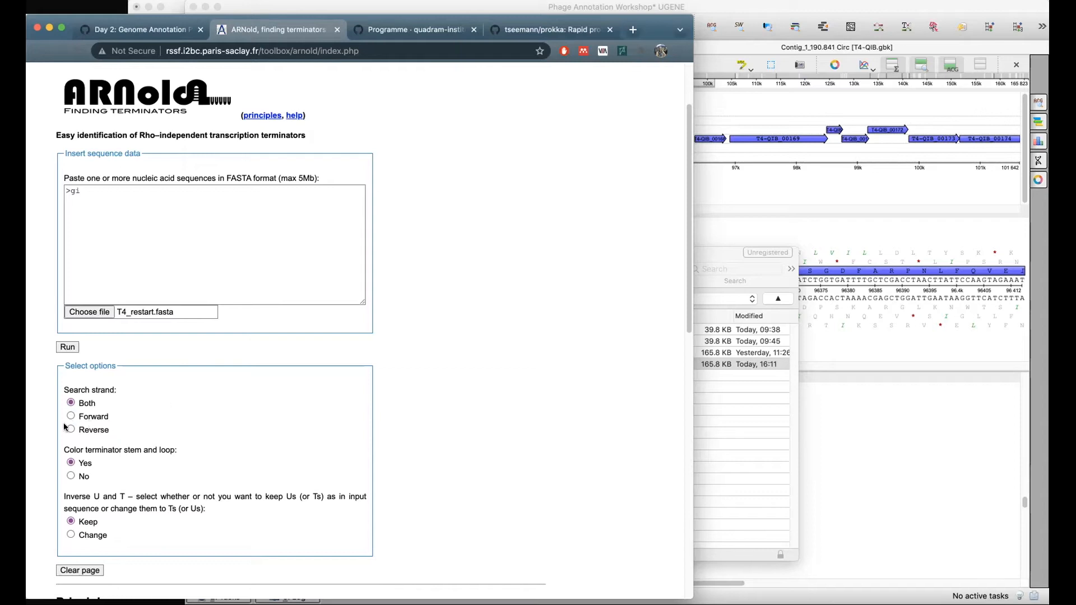
pyautogui.scroll(-3, 342, 453)
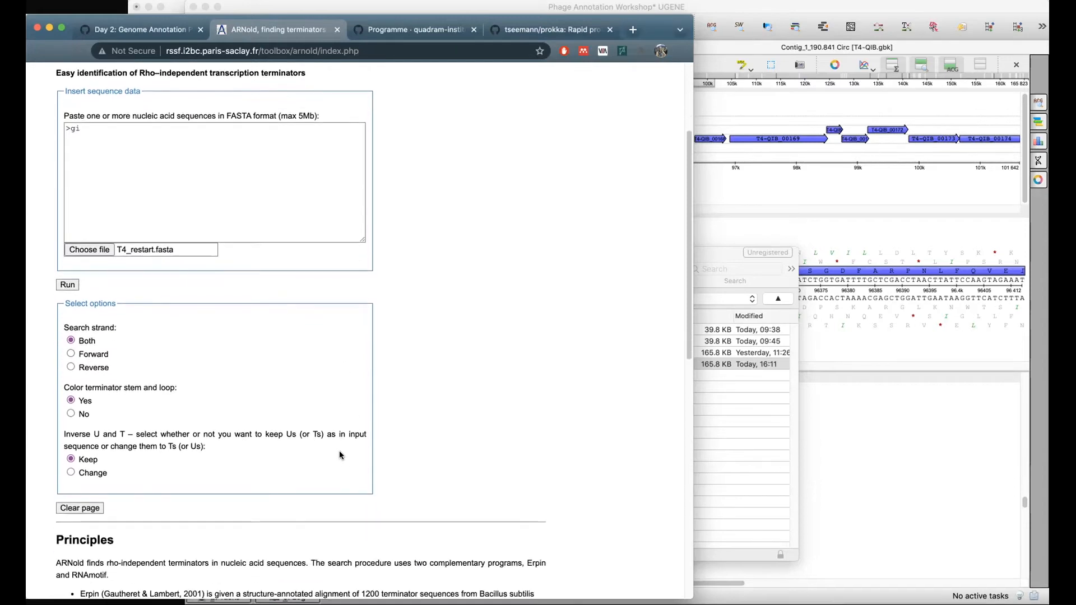
pyautogui.scroll(-1, 321, 463)
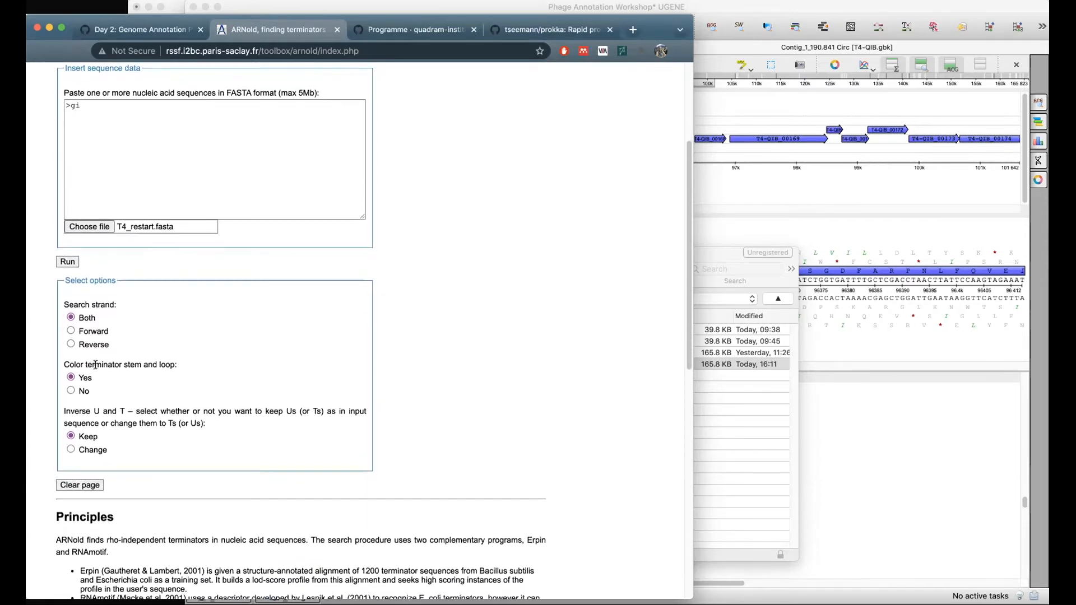
pyautogui.scroll(-4, 213, 461)
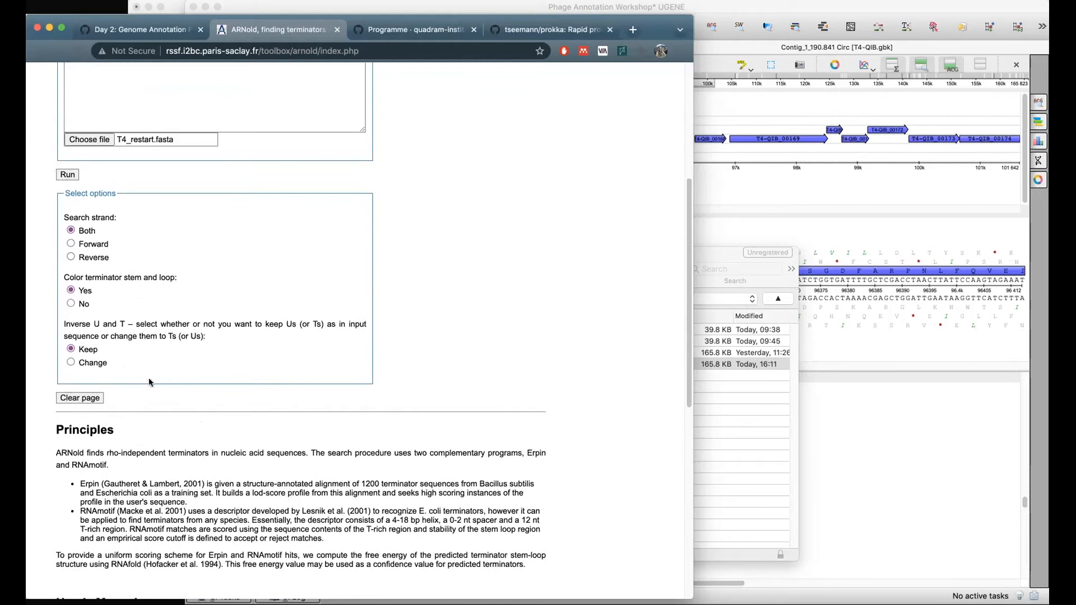
pyautogui.click(67, 175)
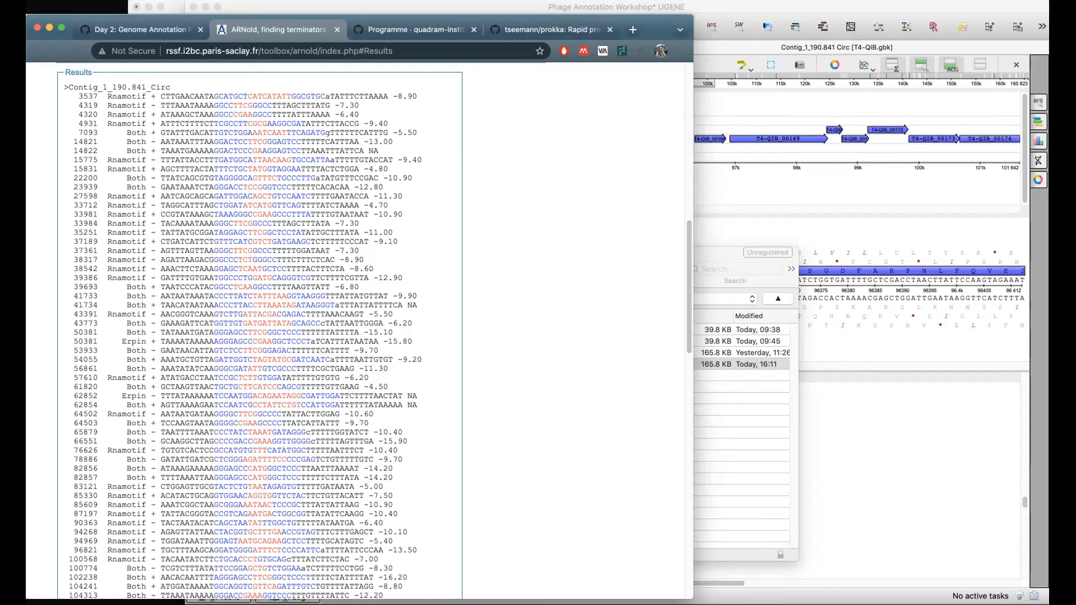
# Switch to UGENE and inspect the qualifiers of the CDS at 76486..76779, including its note and product.
pyautogui.click(905, 491)
pyautogui.hscroll(5, 293, 471)
pyautogui.hscroll(-5, 270, 574)
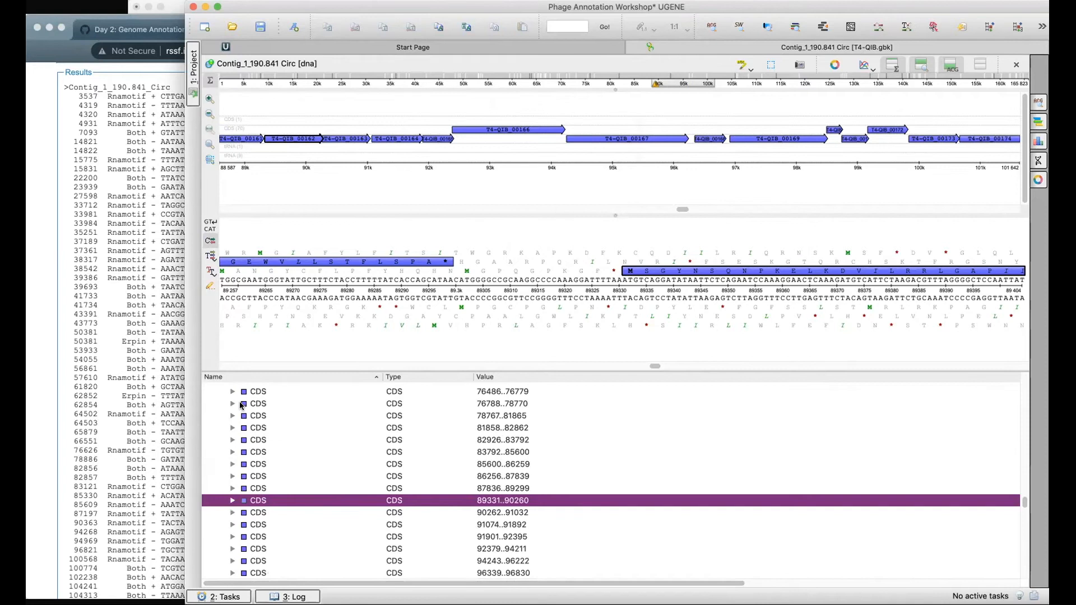
pyautogui.click(231, 393)
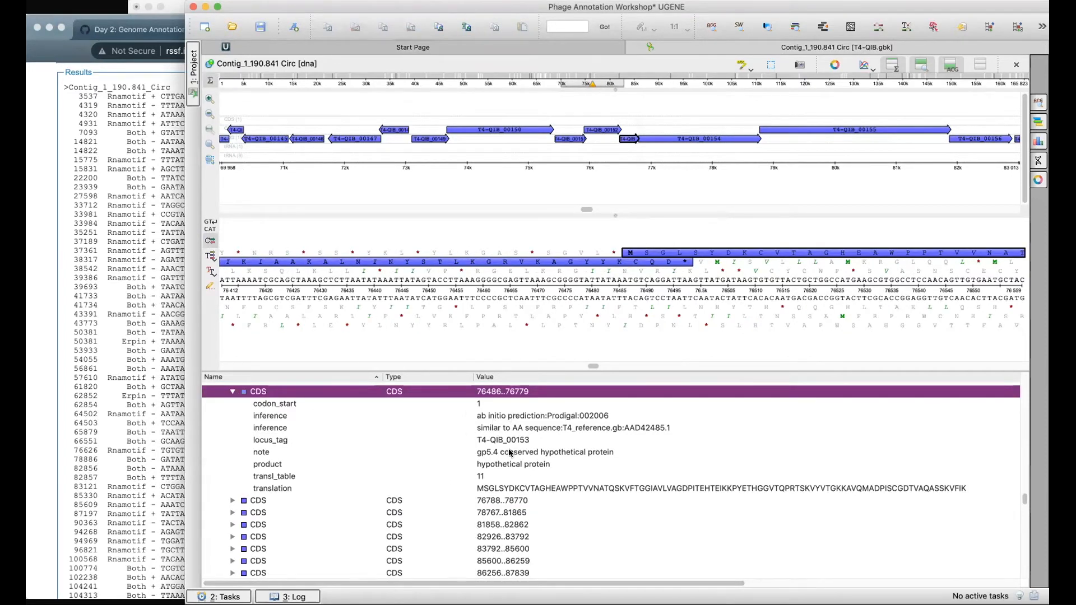
pyautogui.scroll(1, 502, 465)
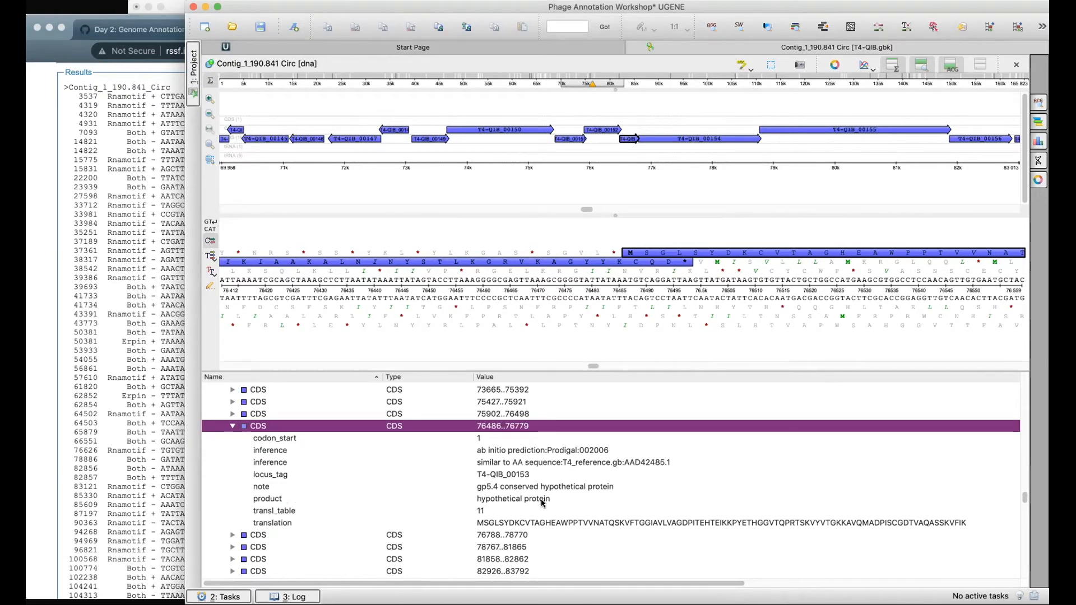
pyautogui.click(461, 488)
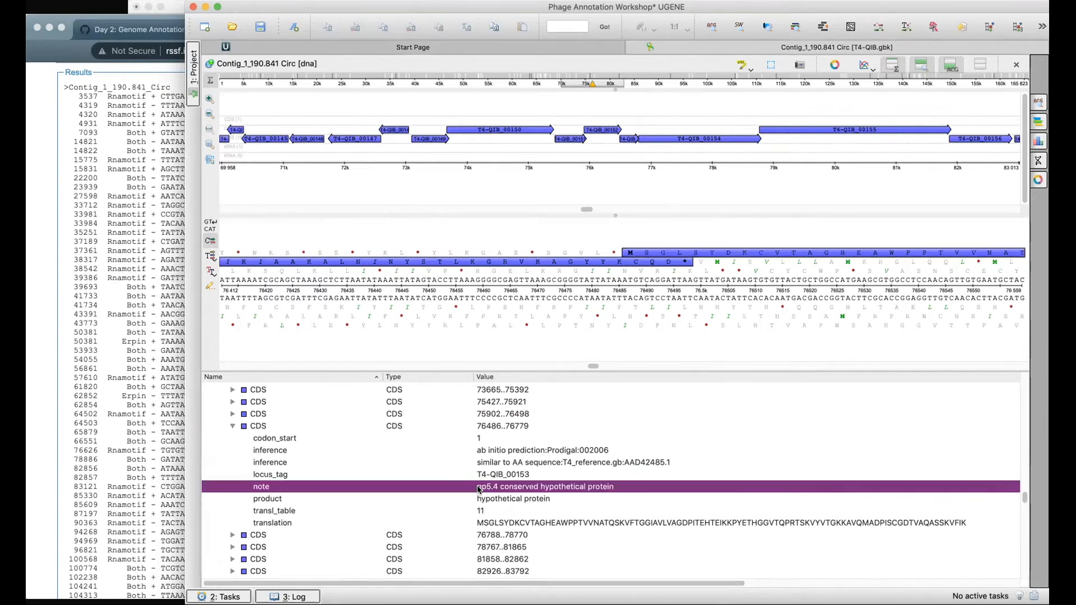
pyautogui.hscroll(5, 470, 490)
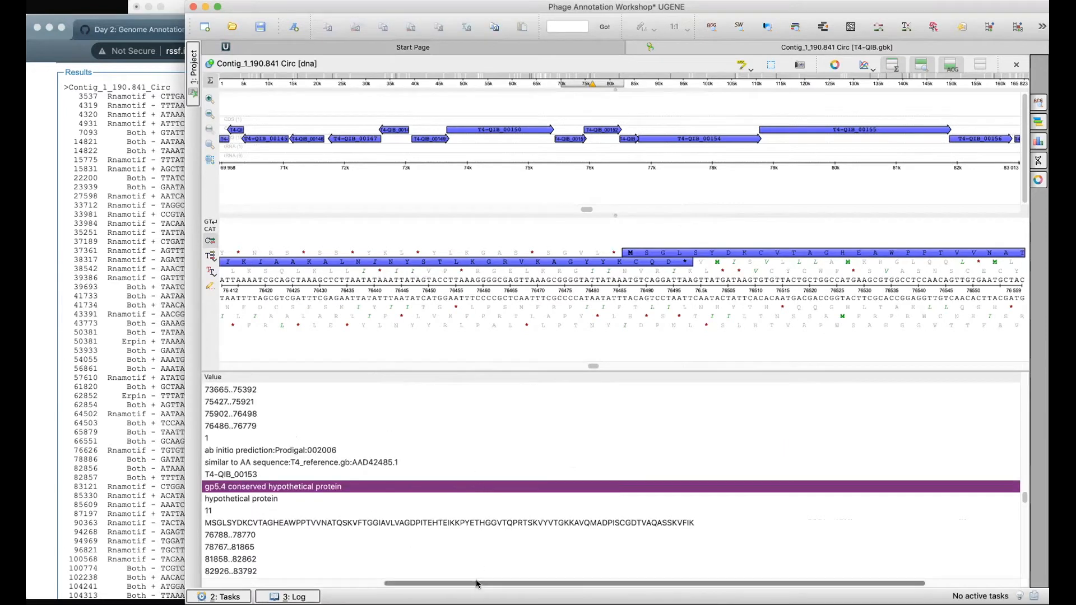
pyautogui.moveTo(474, 583); pyautogui.dragTo(294, 583)
pyautogui.click(233, 426)
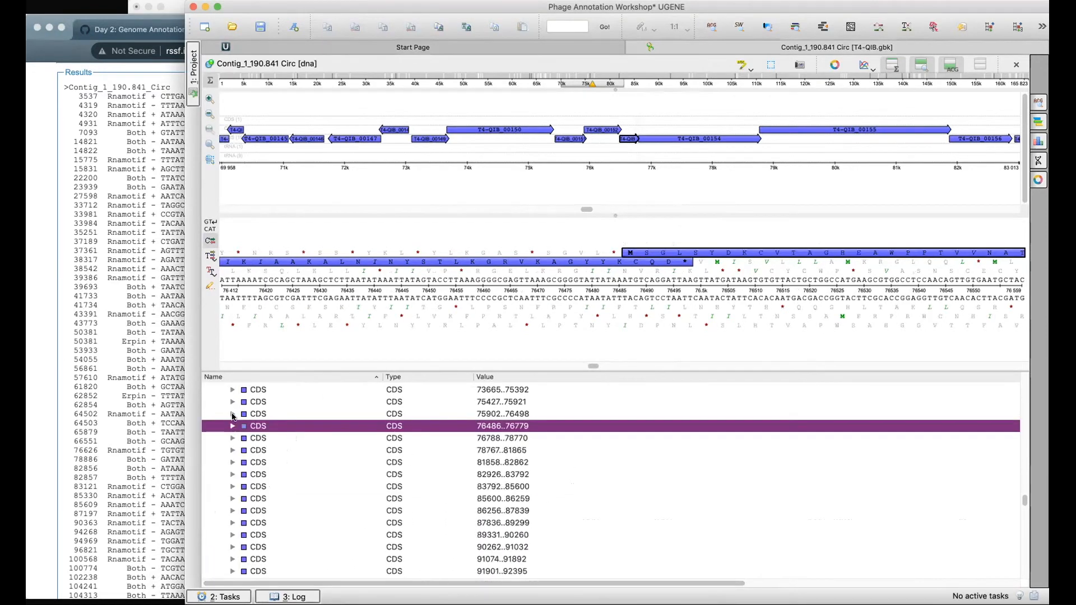
# Inspect the qualifiers of the neighbouring CDSs at 75902..76498 and 75427..75921.
pyautogui.click(232, 414)
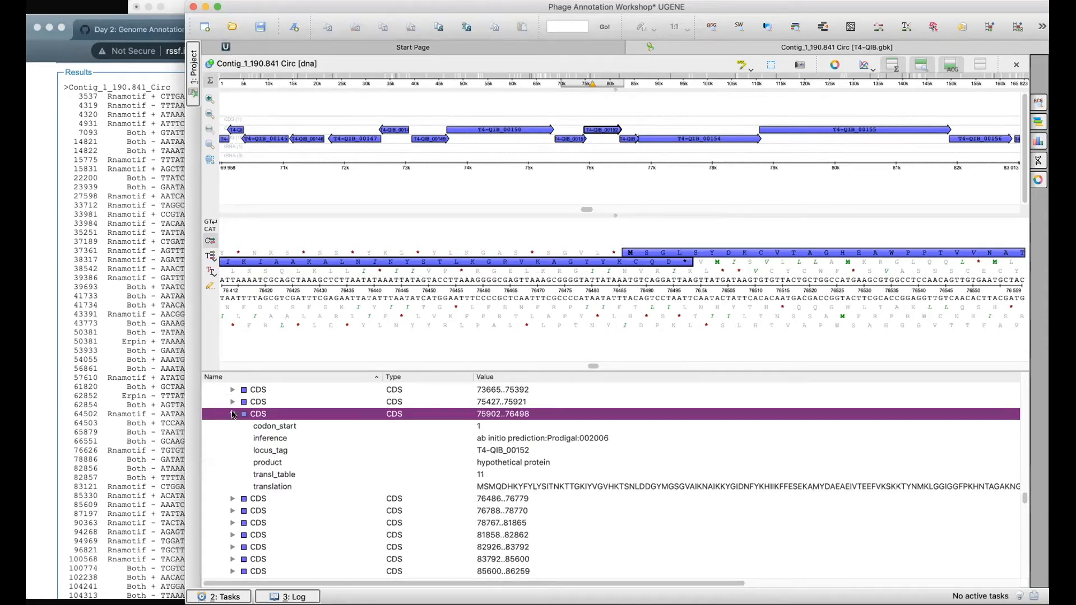
pyautogui.click(232, 414)
pyautogui.click(230, 401)
pyautogui.click(230, 401)
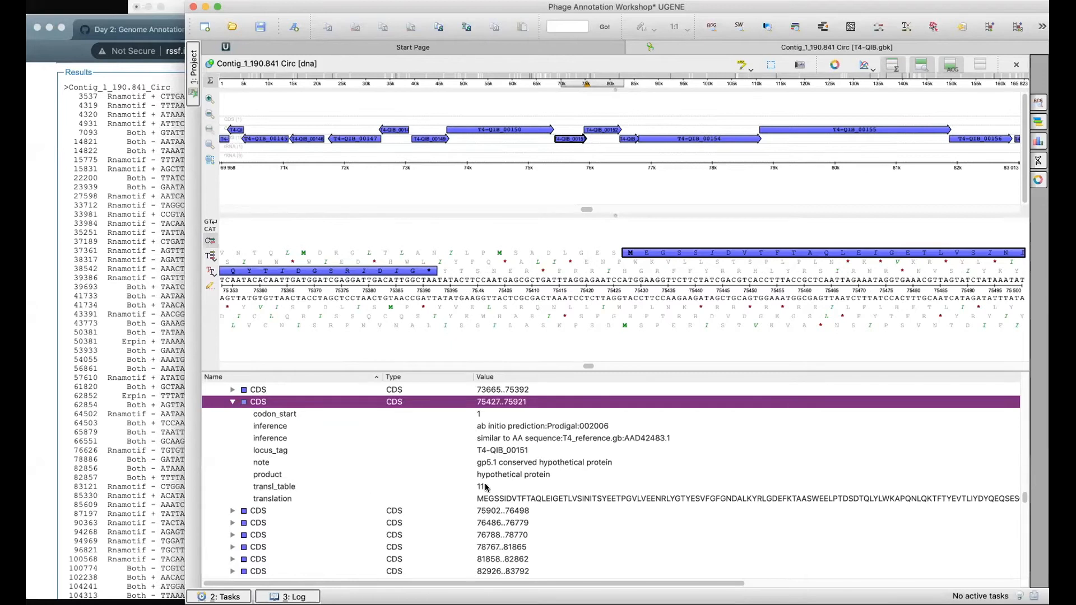
pyautogui.click(232, 402)
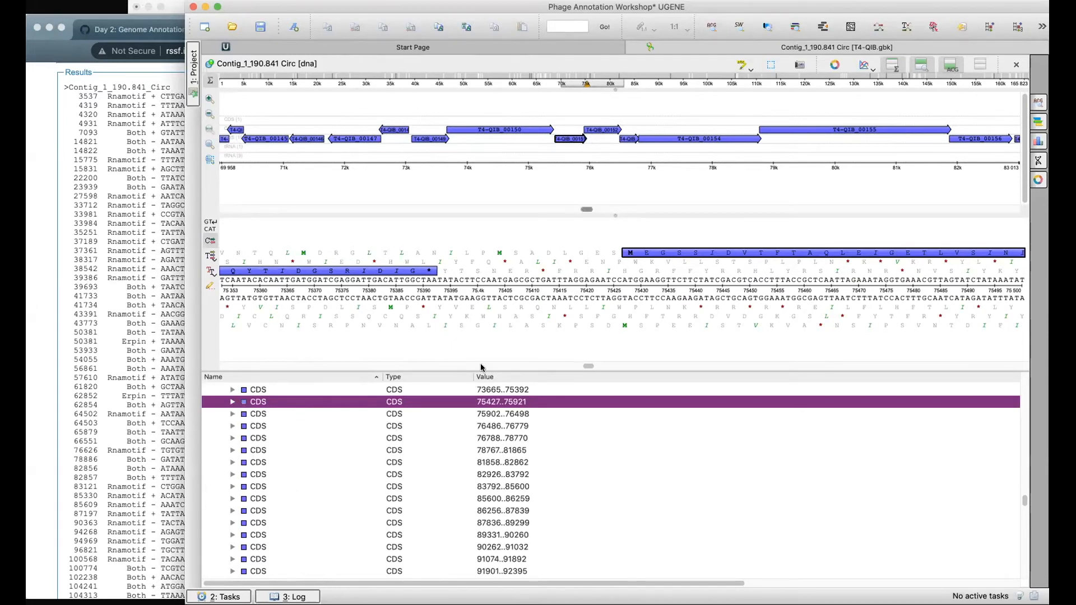
# Search the CDS qualifiers for a value containing motB and bring the annotation names back into view.
pyautogui.rightClick(640, 459)
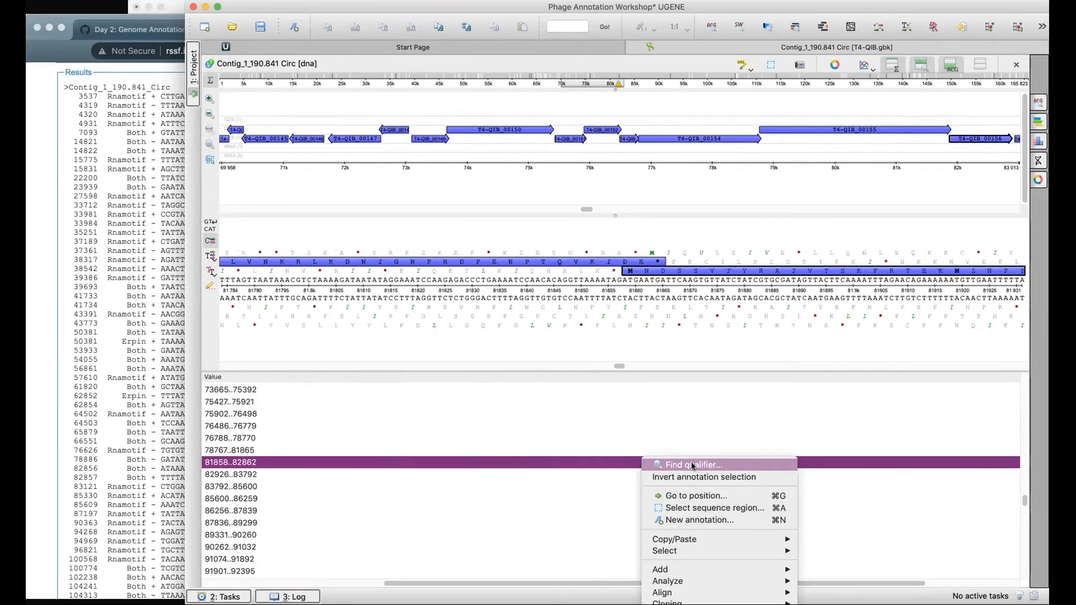
pyautogui.click(692, 465)
pyautogui.click(572, 283)
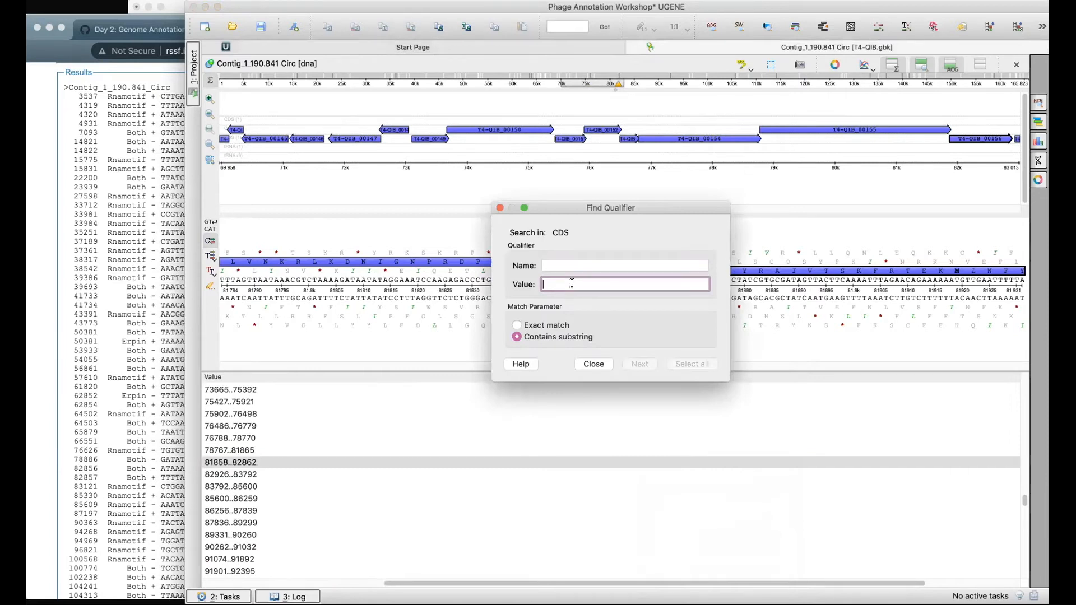
pyautogui.write('motB')
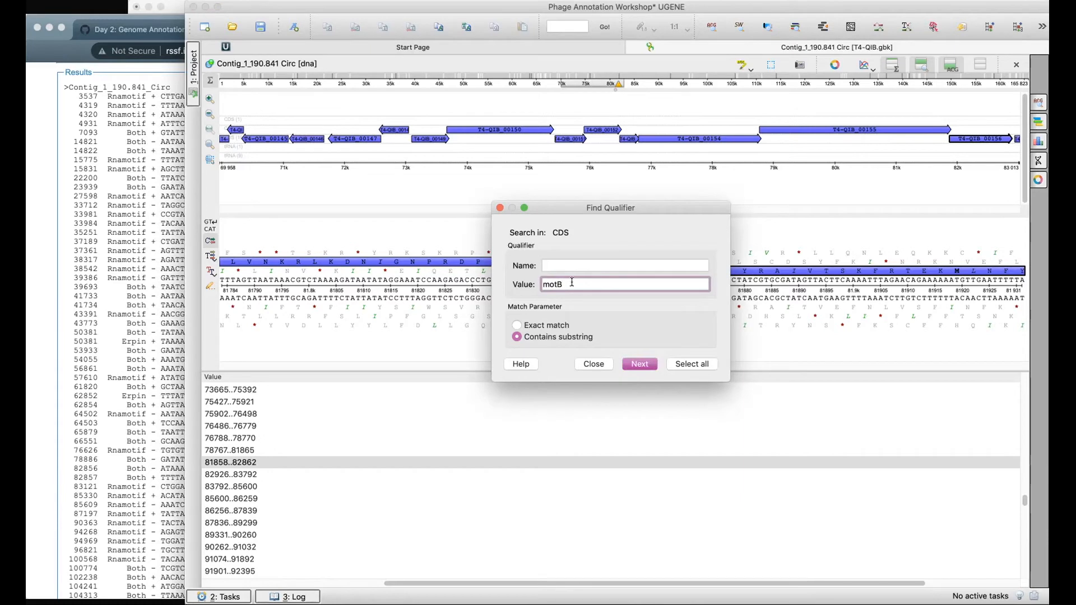
pyautogui.write('.')
pyautogui.press('BackSpace')
pyautogui.write('1')
pyautogui.press('Return')
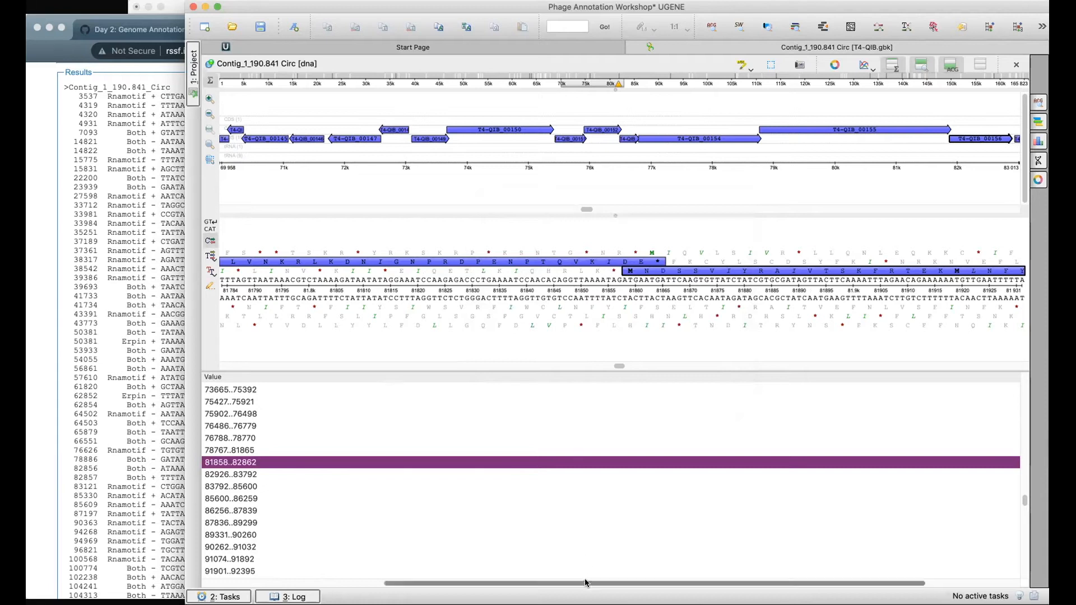
pyautogui.moveTo(585, 583); pyautogui.dragTo(286, 584)
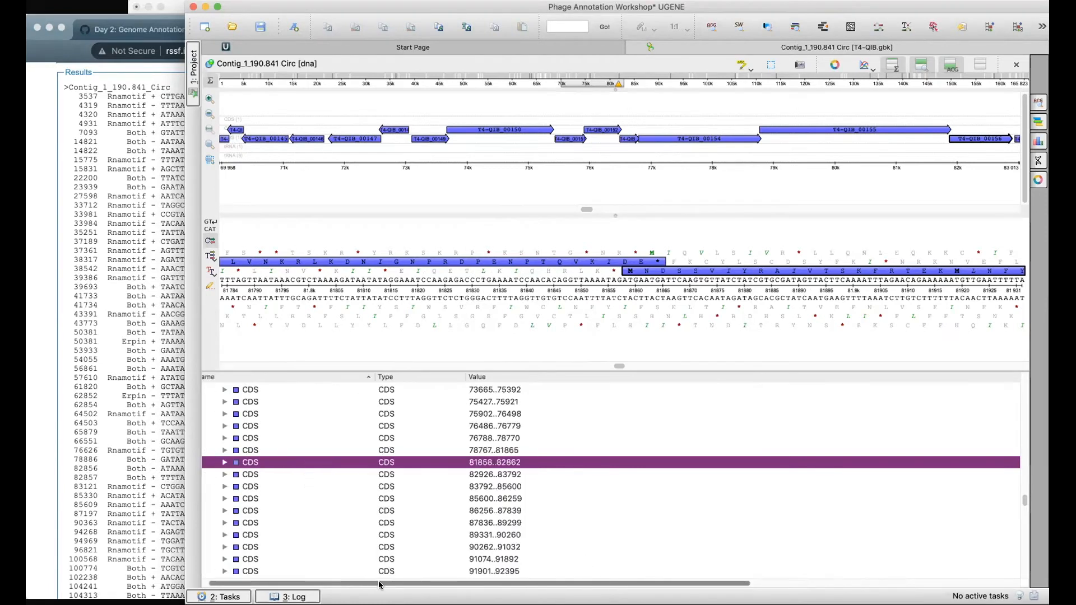
# Search the qualifiers of the CDS at 81858..82862 for a value containing motB.1.
pyautogui.rightClick(321, 462)
pyautogui.click(373, 468)
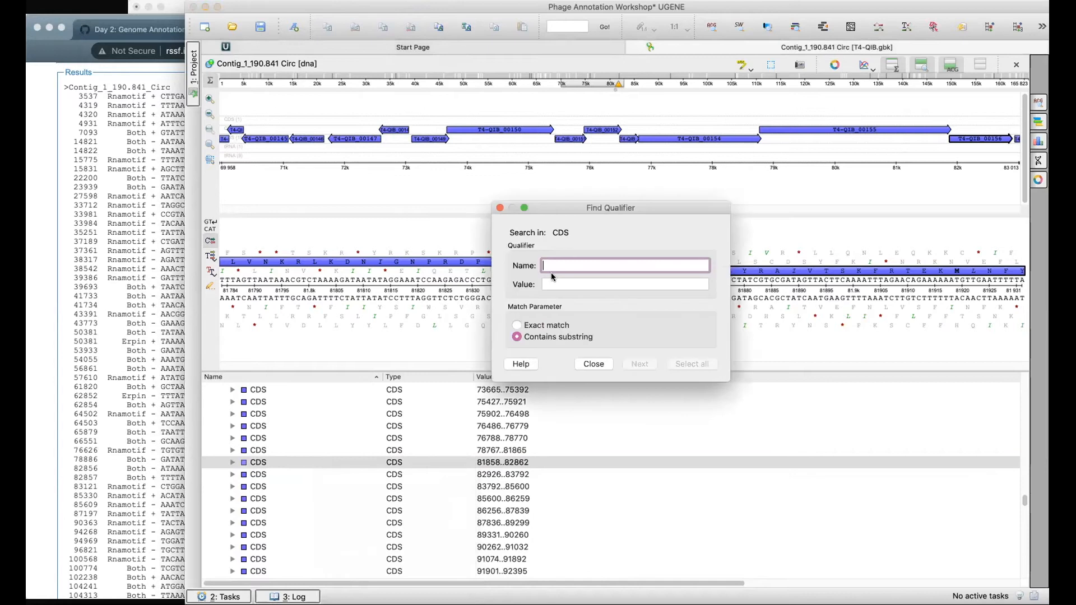
pyautogui.click(584, 279)
pyautogui.write('m')
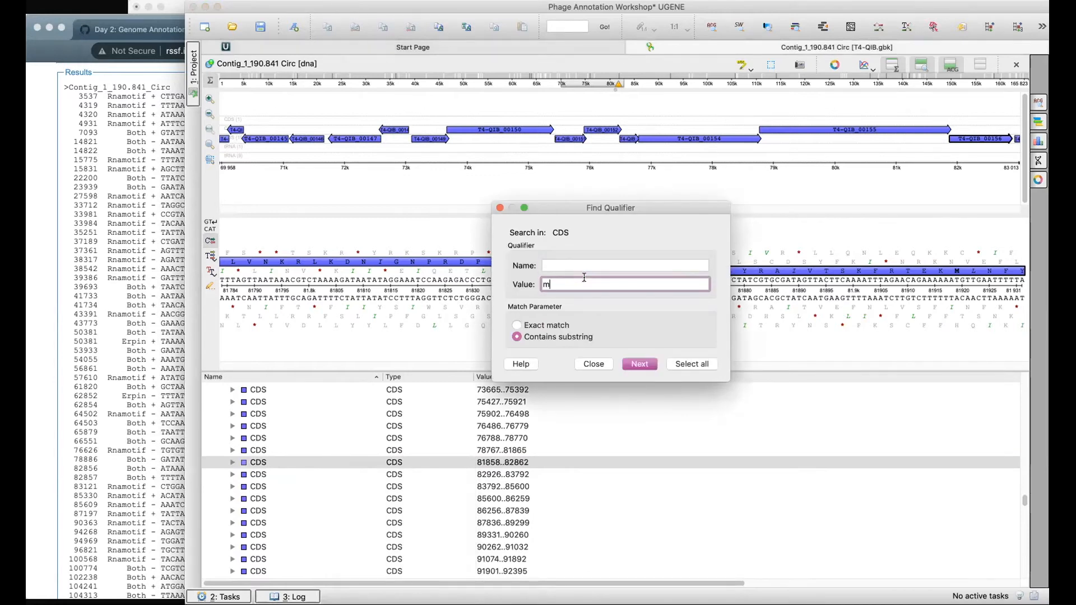
pyautogui.write('otB.1')
pyautogui.press('Return')
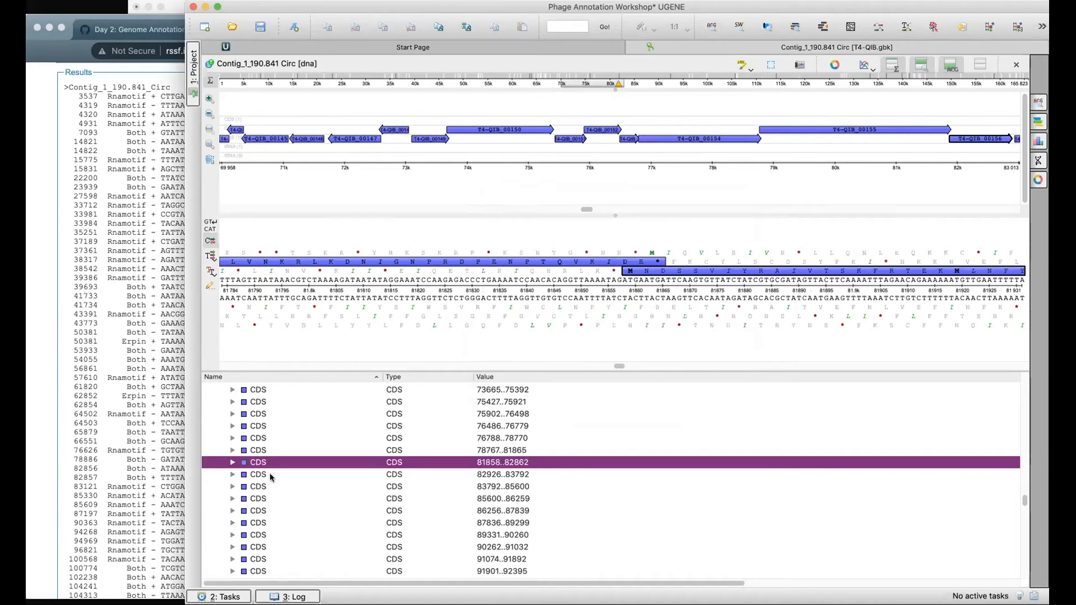
# Inspect the gene and product qualifiers of the CDS at 81858..82862, then collapse the entry.
pyautogui.click(232, 462)
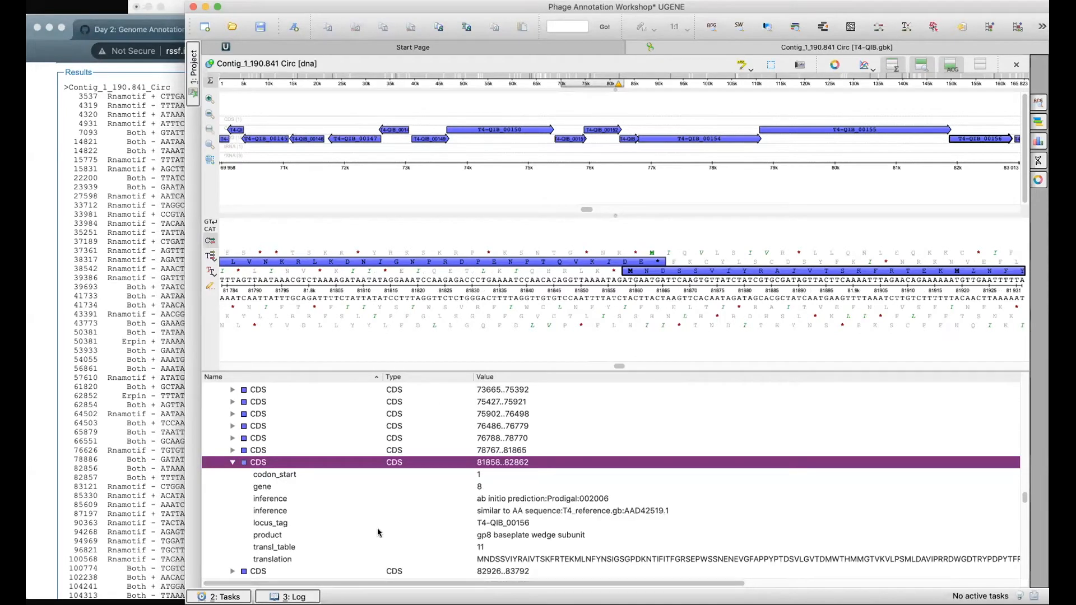
pyautogui.scroll(-3, 377, 530)
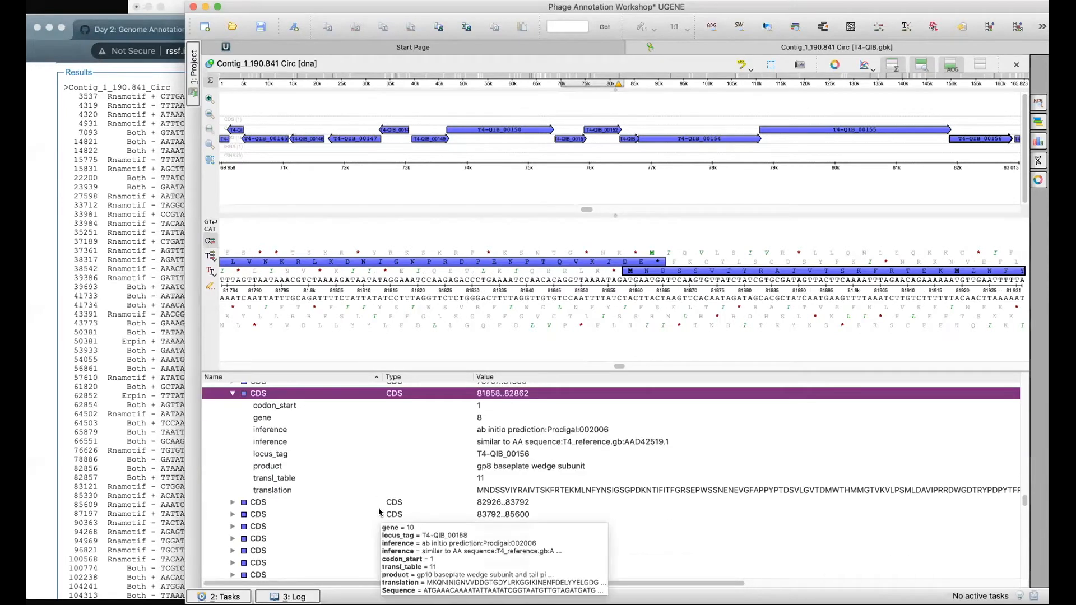
pyautogui.scroll(2, 304, 425)
pyautogui.click(232, 428)
pyautogui.click(344, 415)
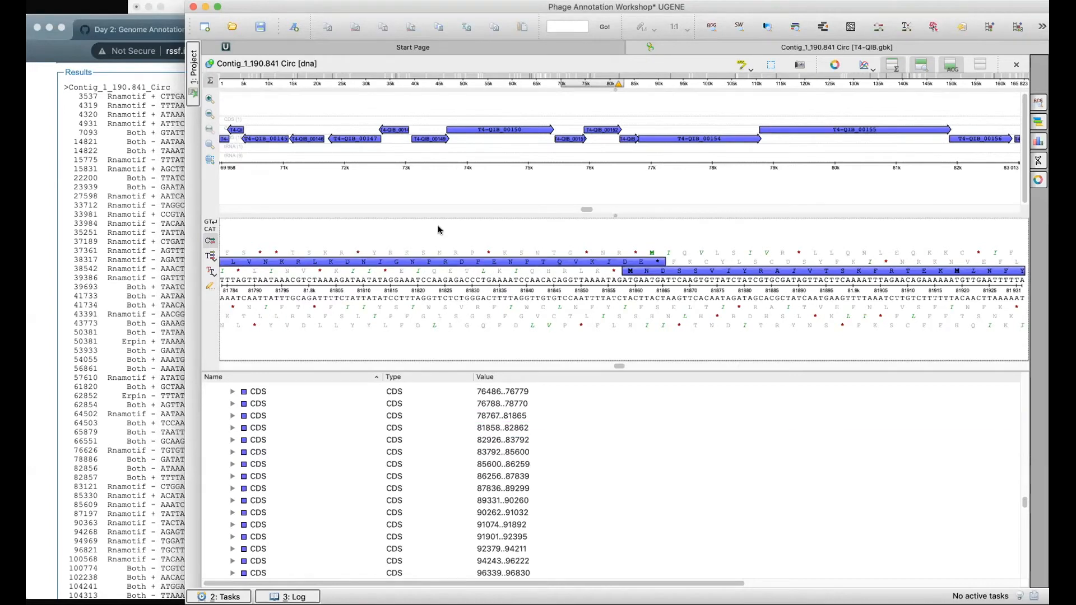
pyautogui.rightClick(499, 441)
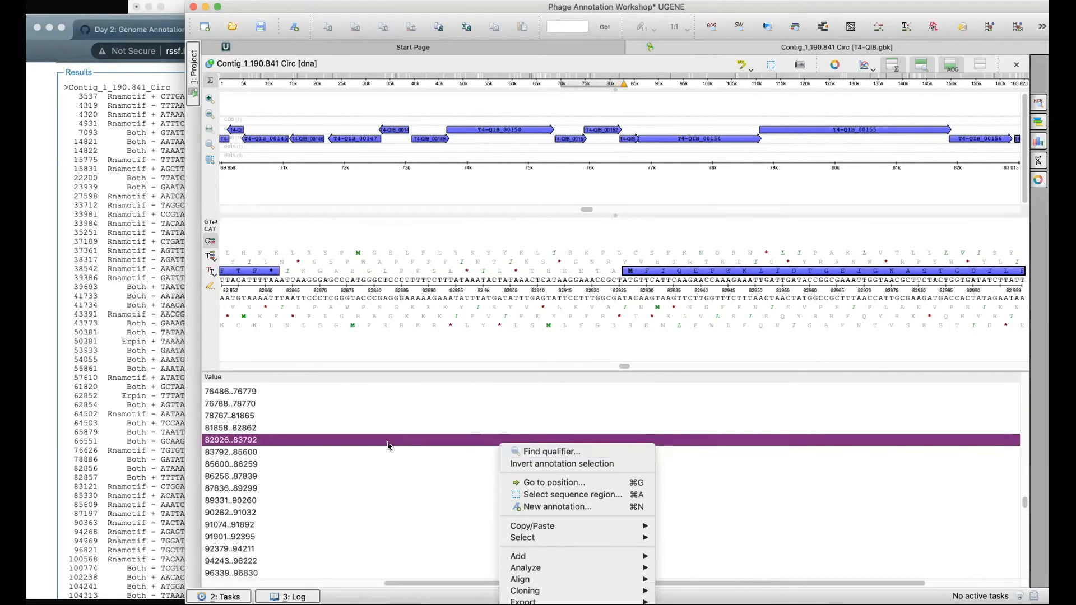
pyautogui.click(438, 581)
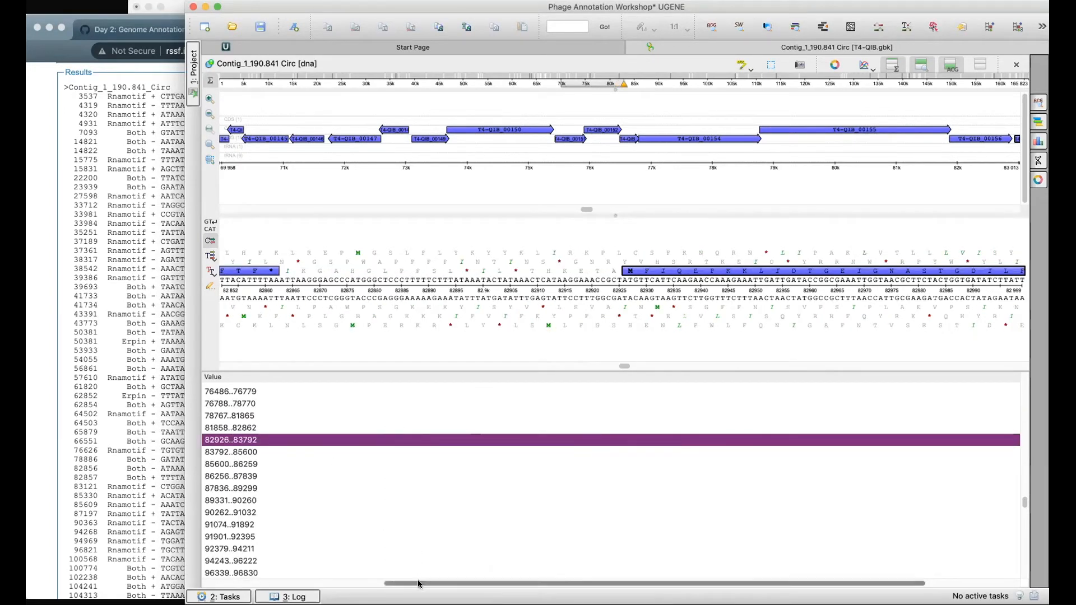
pyautogui.moveTo(421, 582); pyautogui.dragTo(241, 582)
# Search the whole CDS group of the Contig_1_190.841 Circ features for a qualifier value containing motB.1.
pyautogui.scroll(10, 280, 453)
pyautogui.scroll(-15, 305, 443)
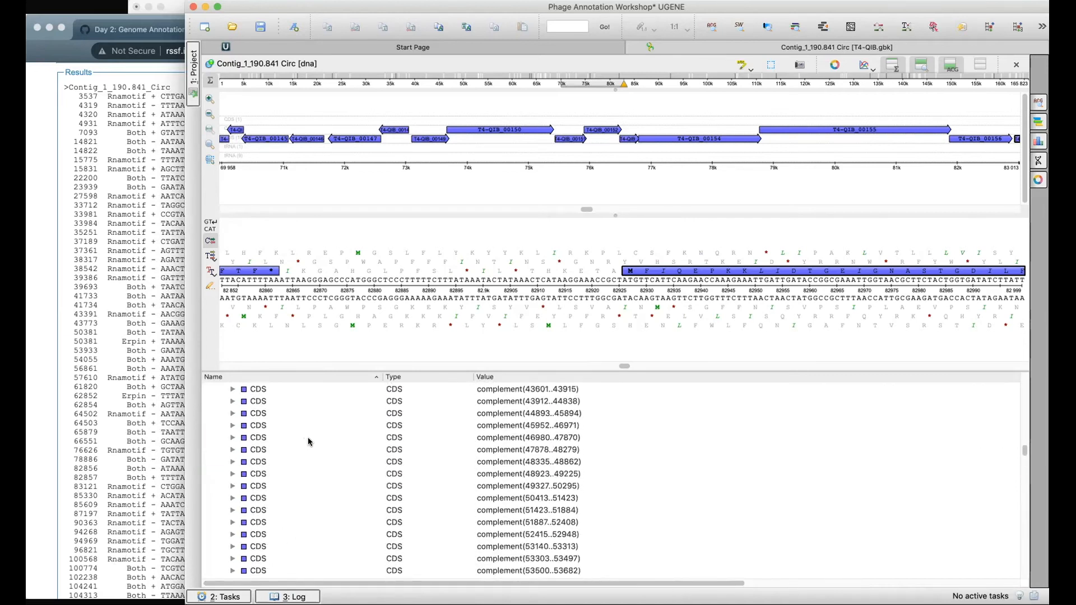
pyautogui.scroll(20, 292, 493)
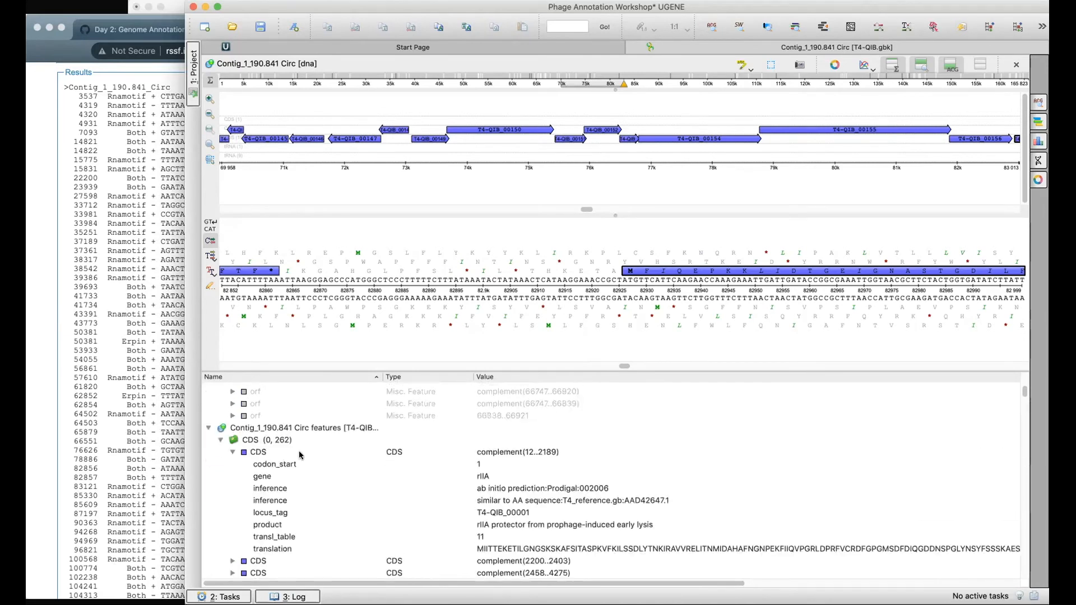
pyautogui.click(296, 406)
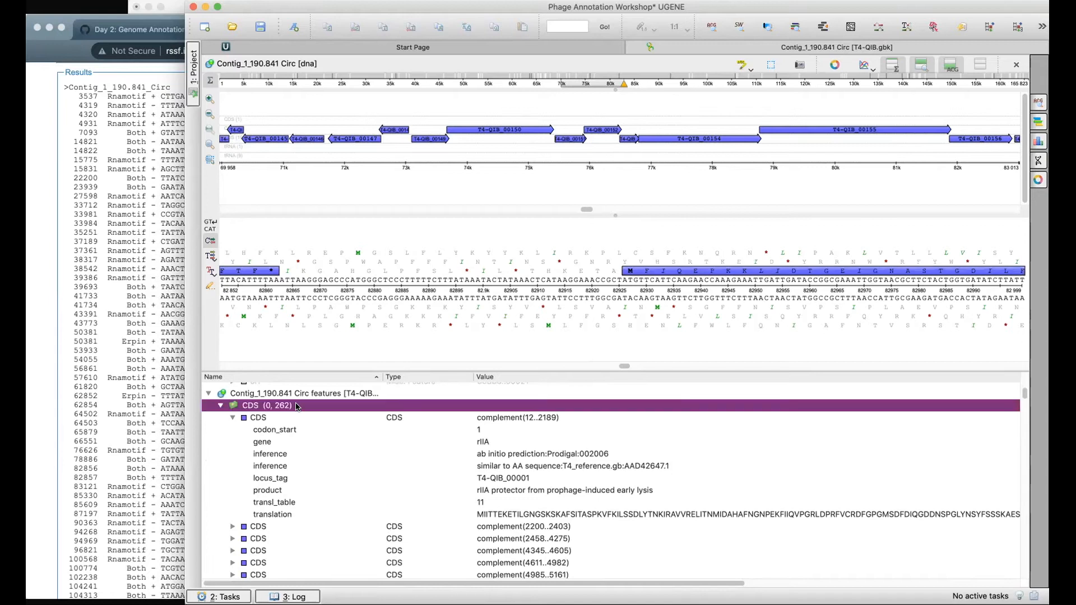
pyautogui.rightClick(297, 406)
pyautogui.click(345, 414)
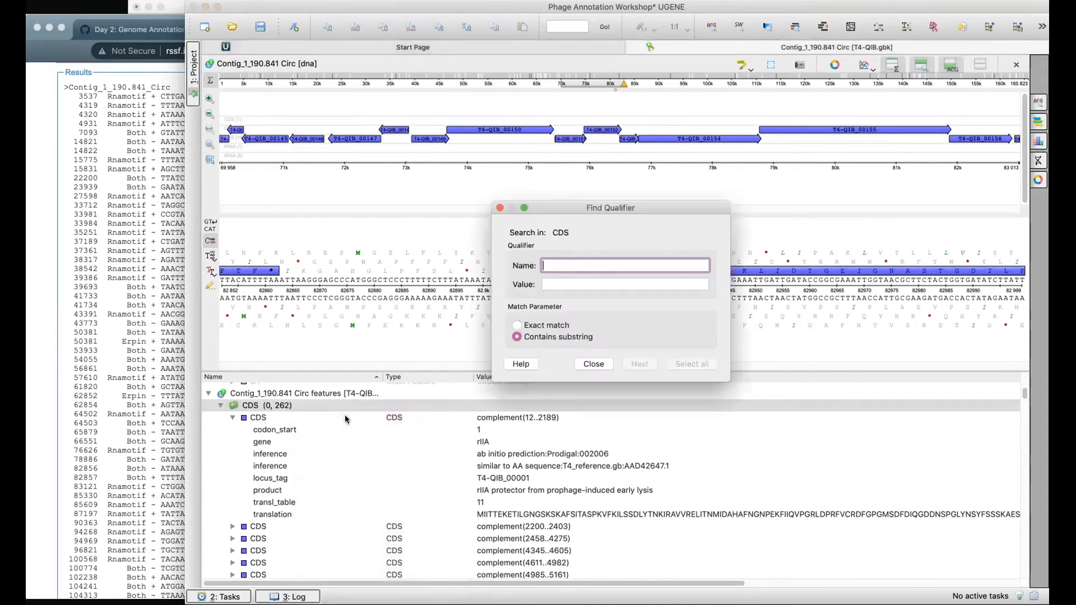
pyautogui.click(580, 284)
pyautogui.write('m')
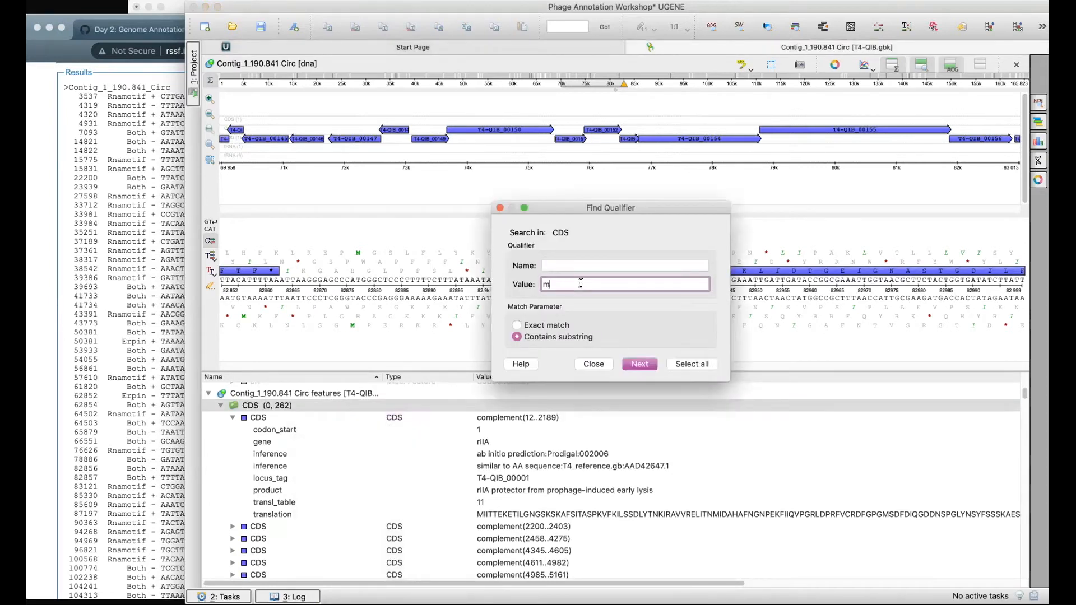
pyautogui.write('otB.1')
pyautogui.press('Return')
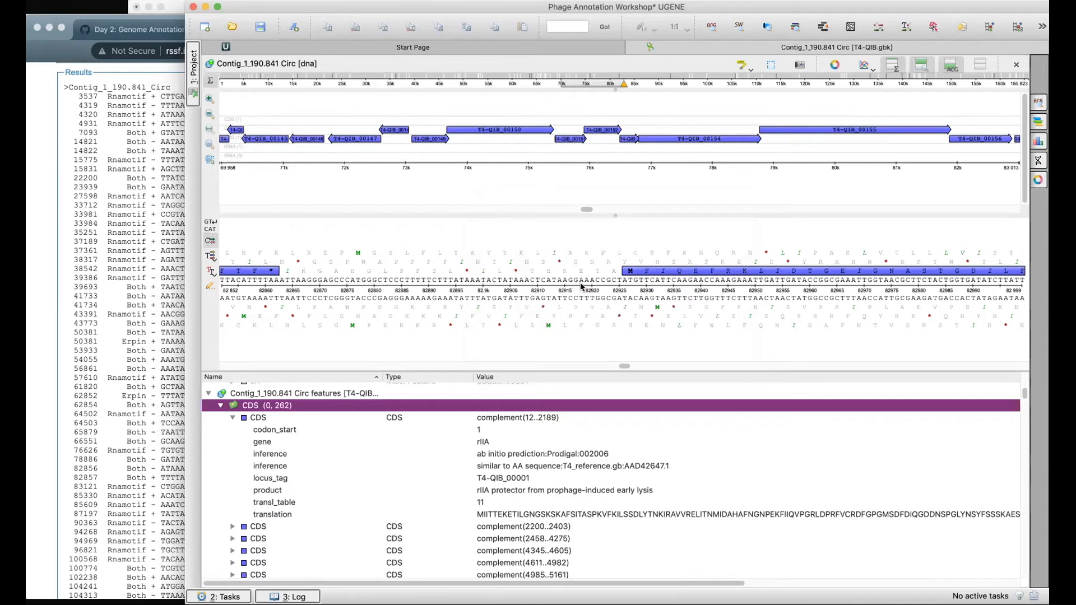
# Collapse the qualifiers of the first CDS at complement(12..2189) to tidy the annotation list.
pyautogui.scroll(-3, 634, 468)
pyautogui.scroll(3, 560, 454)
pyautogui.click(228, 419)
pyautogui.click(231, 417)
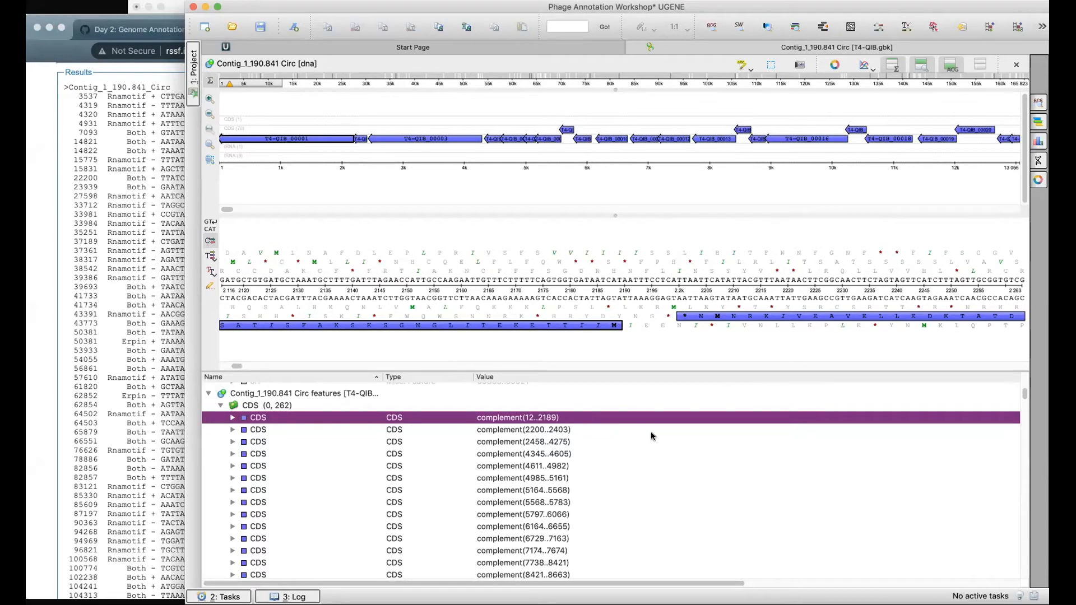
pyautogui.scroll(-5, 645, 470)
pyautogui.scroll(3, 648, 470)
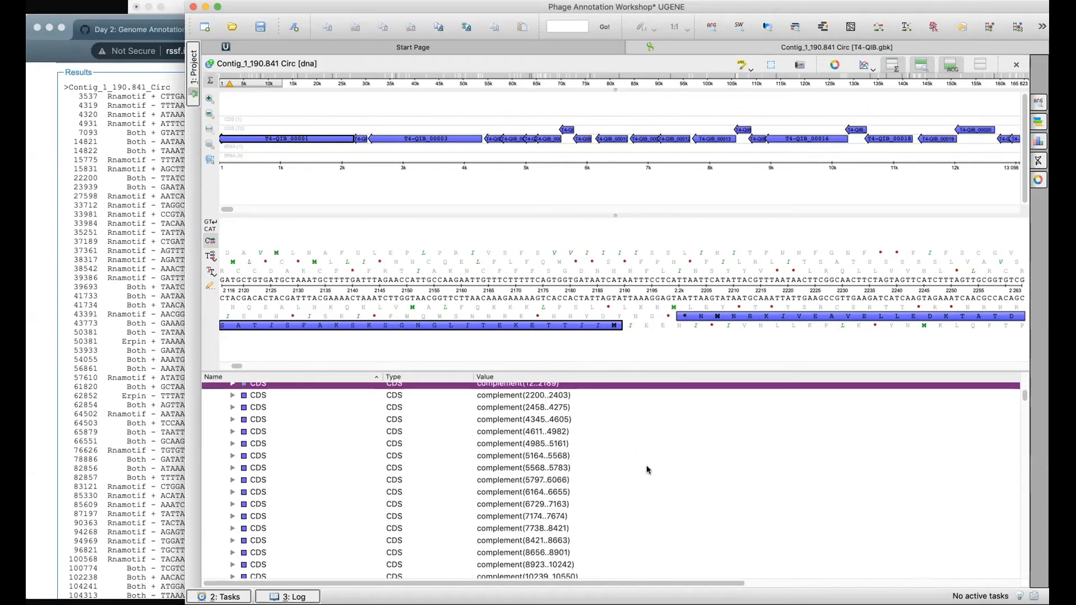
pyautogui.rightClick(647, 470)
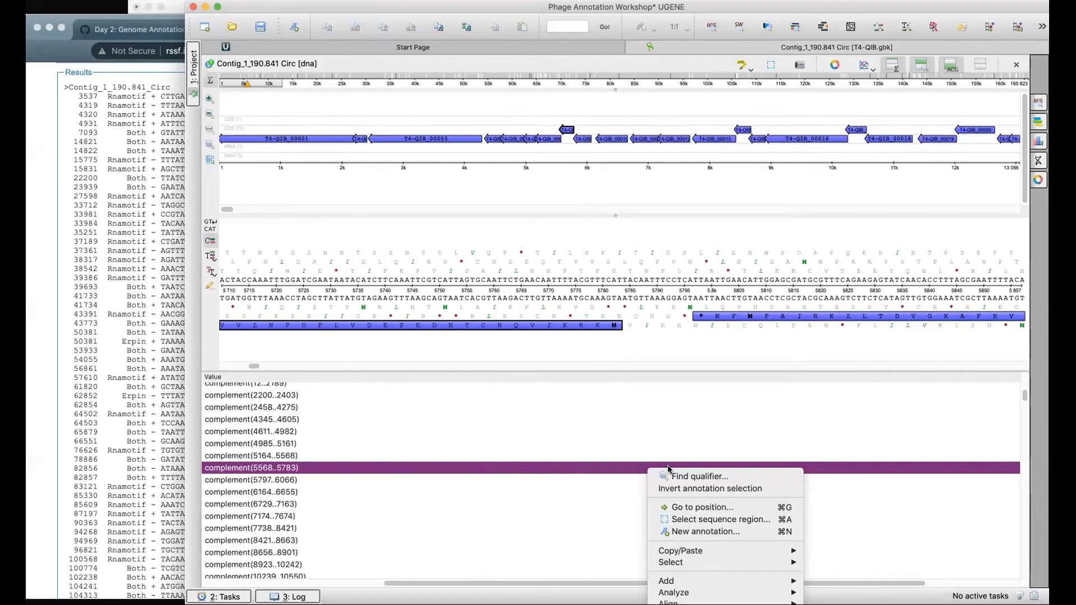
pyautogui.click(544, 183)
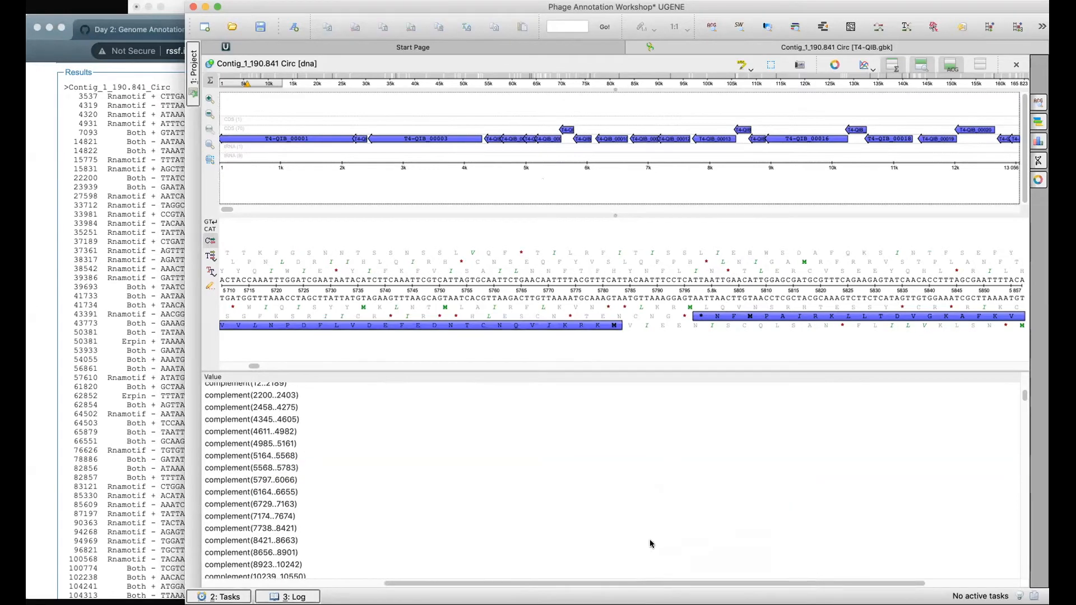
pyautogui.moveTo(637, 583); pyautogui.dragTo(456, 583)
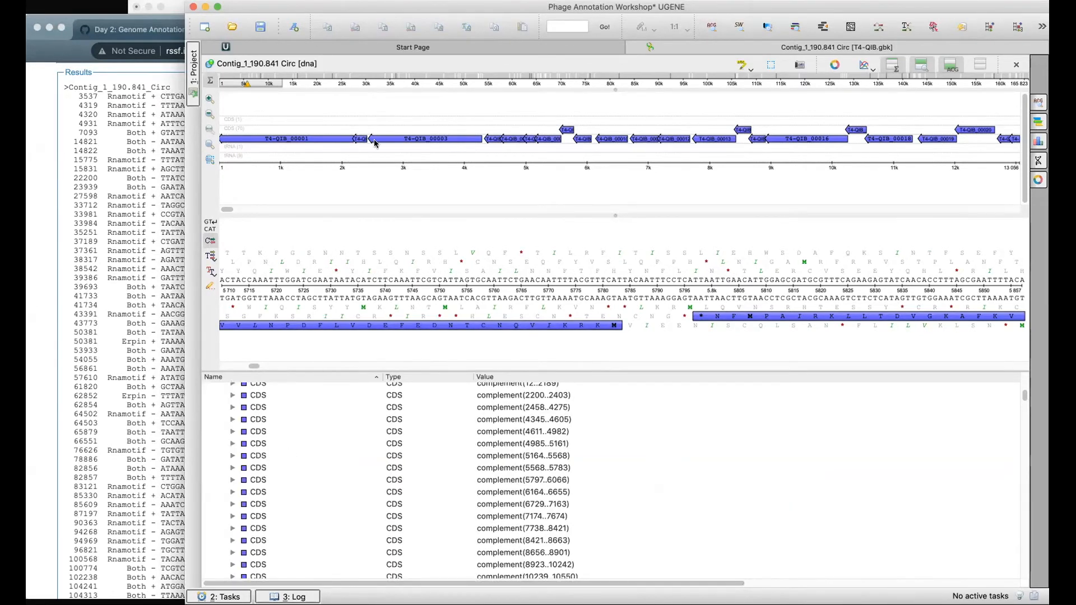
# Switch to the Terminal, view T4-QIB.tsv with less, and highlight the locus tag of the motB.1 gene.
pyautogui.click(174, 14)
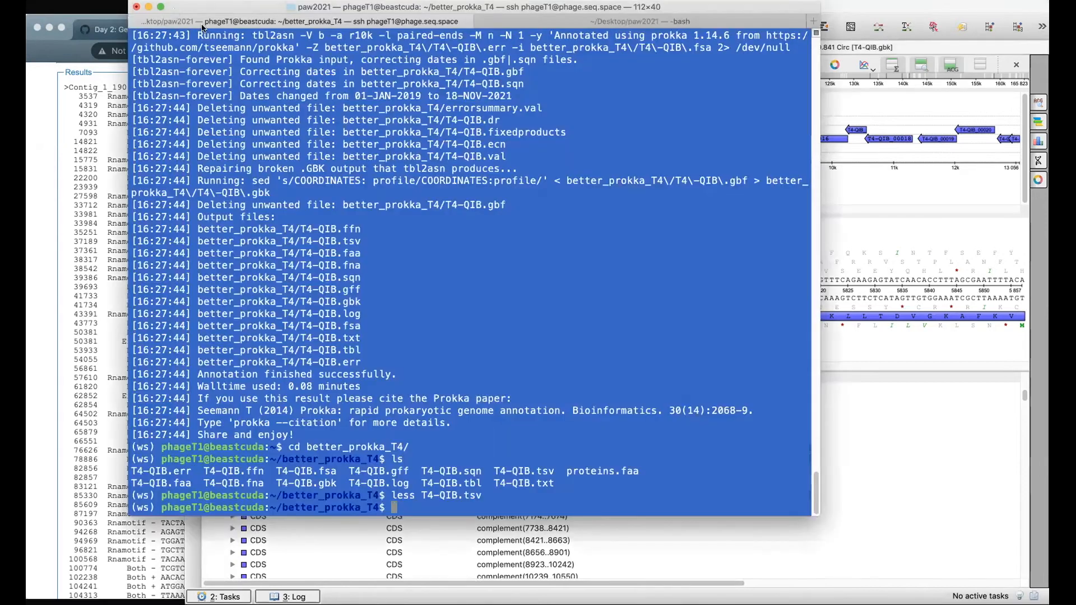
pyautogui.write('l')
pyautogui.write('s')
pyautogui.press('BackSpace')
pyautogui.write('es s T')
pyautogui.press('Tab')
pyautogui.write('tsv')
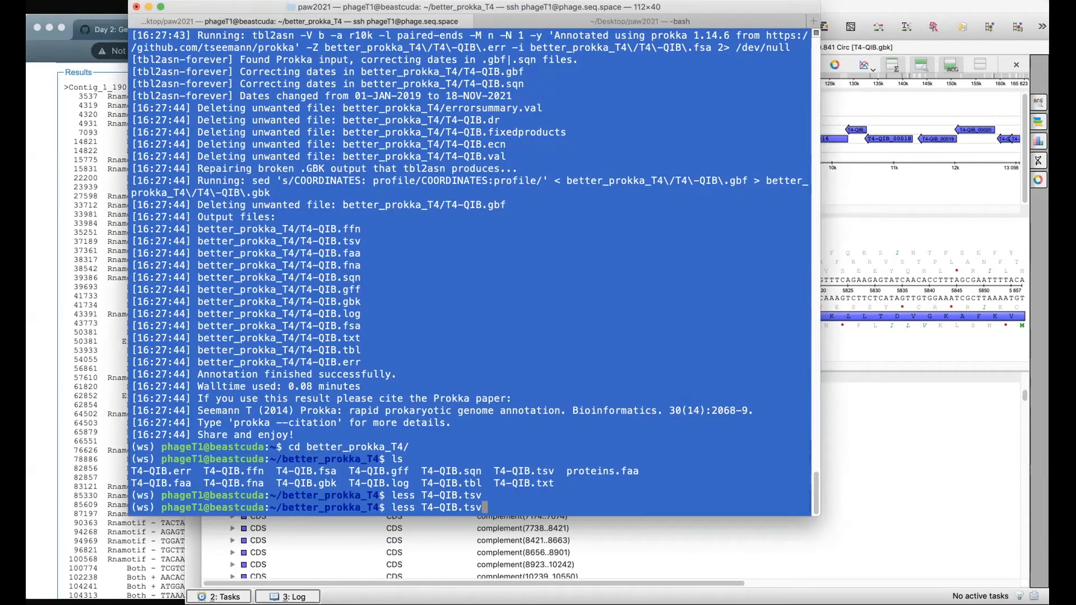
pyautogui.press('Return')
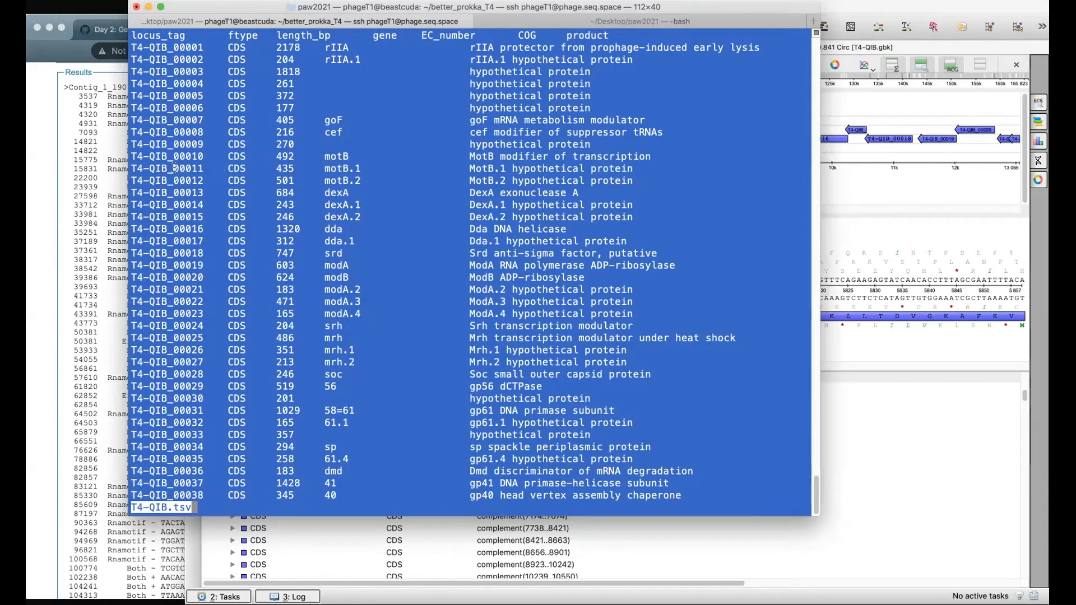
pyautogui.moveTo(131, 168); pyautogui.dragTo(212, 167)
# Switch to UGENE, select the CDS at complement(6729..7163) on the map and expand its qualifiers.
pyautogui.click(899, 422)
pyautogui.hscroll(5, 524, 419)
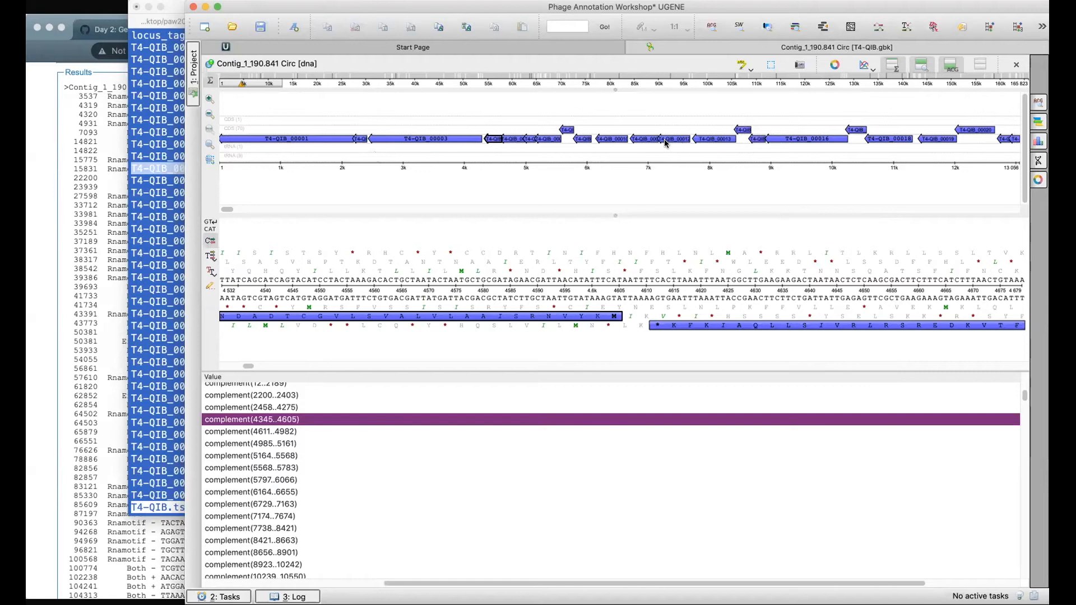
pyautogui.click(644, 139)
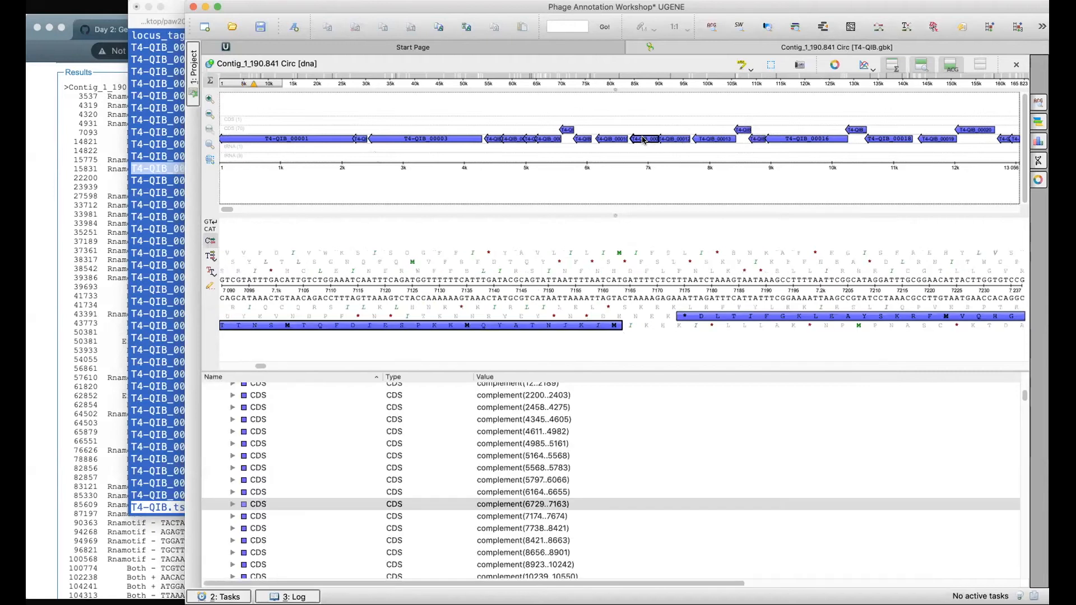
pyautogui.click(231, 504)
pyautogui.scroll(-3, 369, 512)
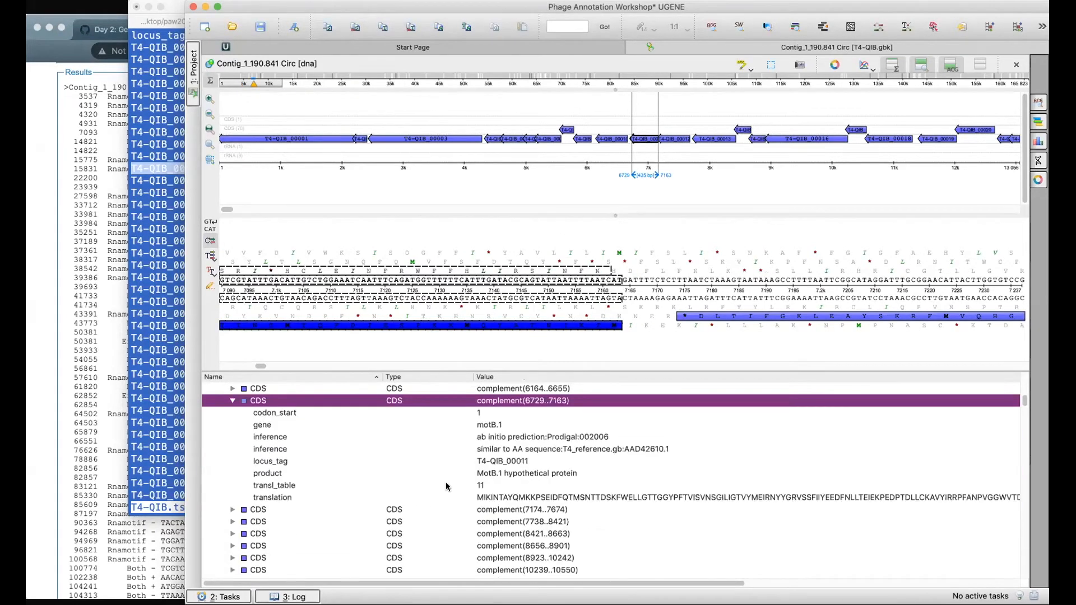
# Remove the MotB.1 prefix from the product qualifier of this CDS, leaving the value "hypothetical protein".
pyautogui.click(493, 478)
pyautogui.rightClick(498, 477)
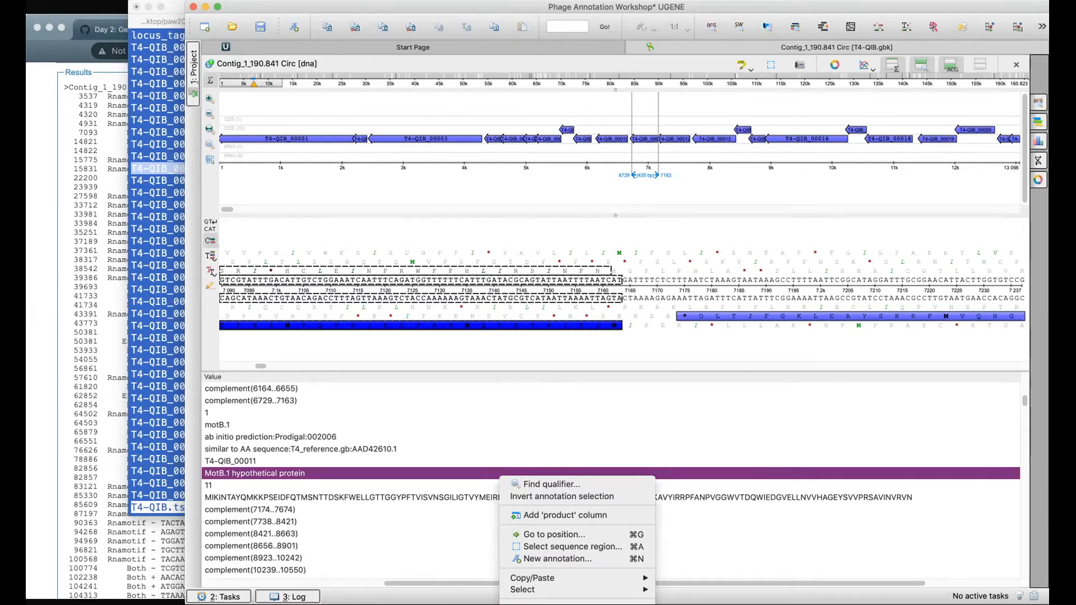
pyautogui.click(577, 602)
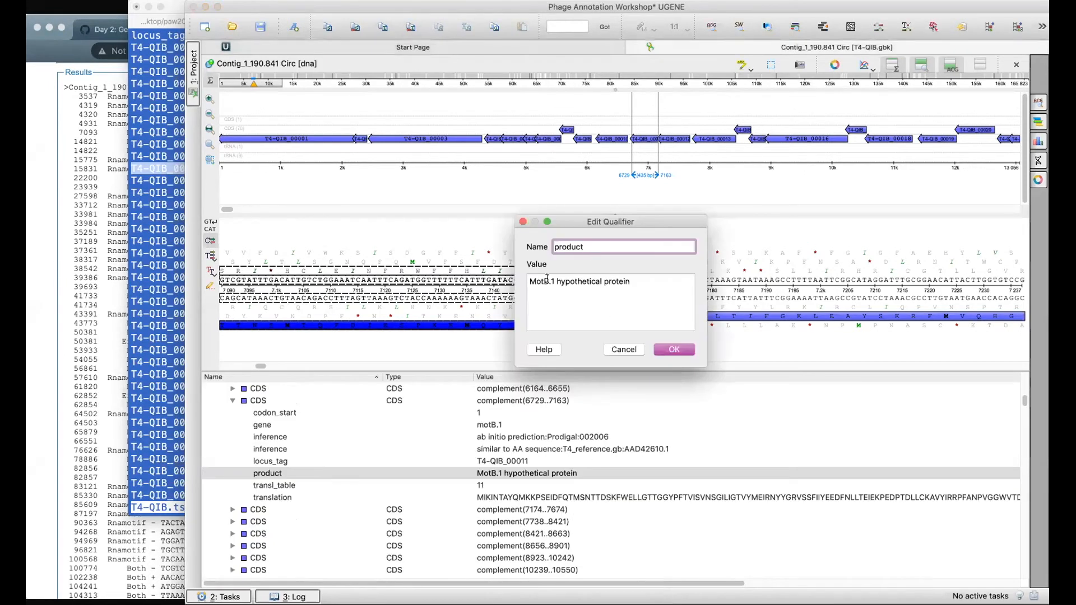
pyautogui.moveTo(556, 281); pyautogui.dragTo(504, 281)
pyautogui.press('BackSpace')
pyautogui.click(674, 349)
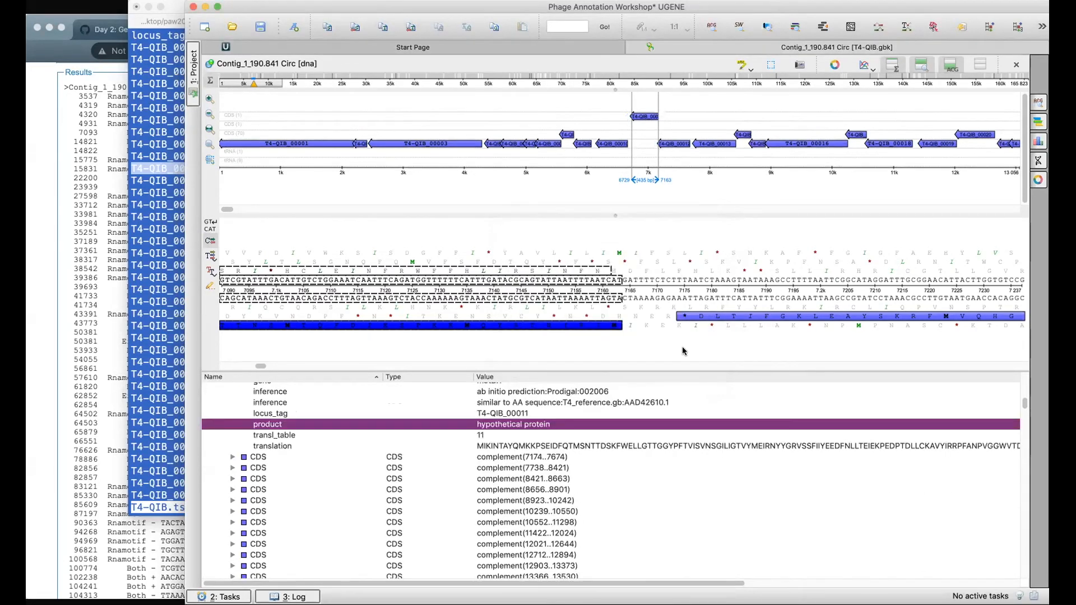
# Collapse and reopen the CDS at complement(6729..7163) to review its edited qualifiers.
pyautogui.scroll(3, 440, 455)
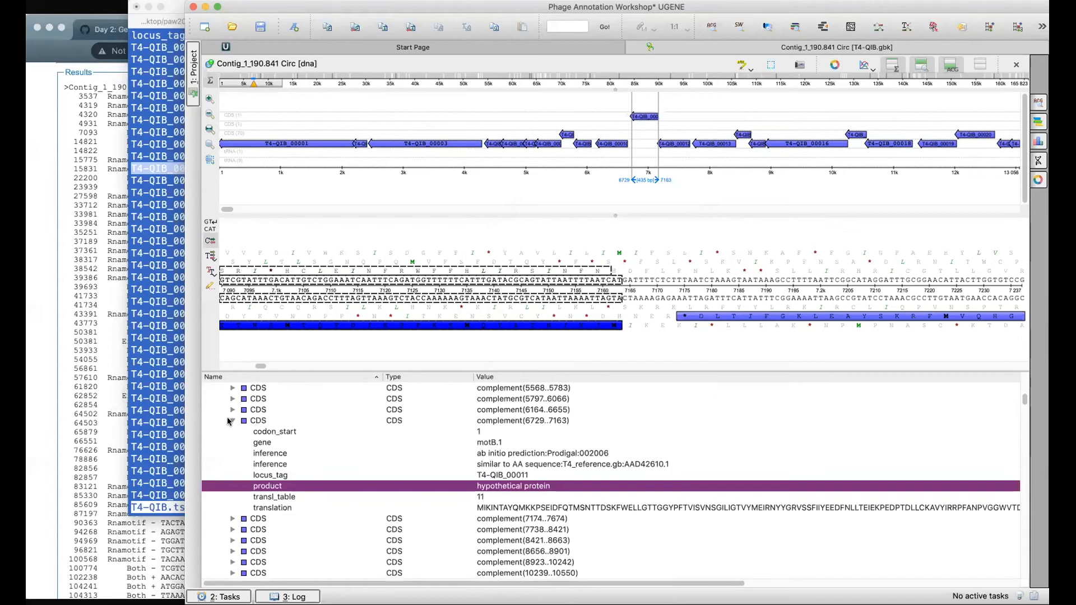
pyautogui.click(231, 421)
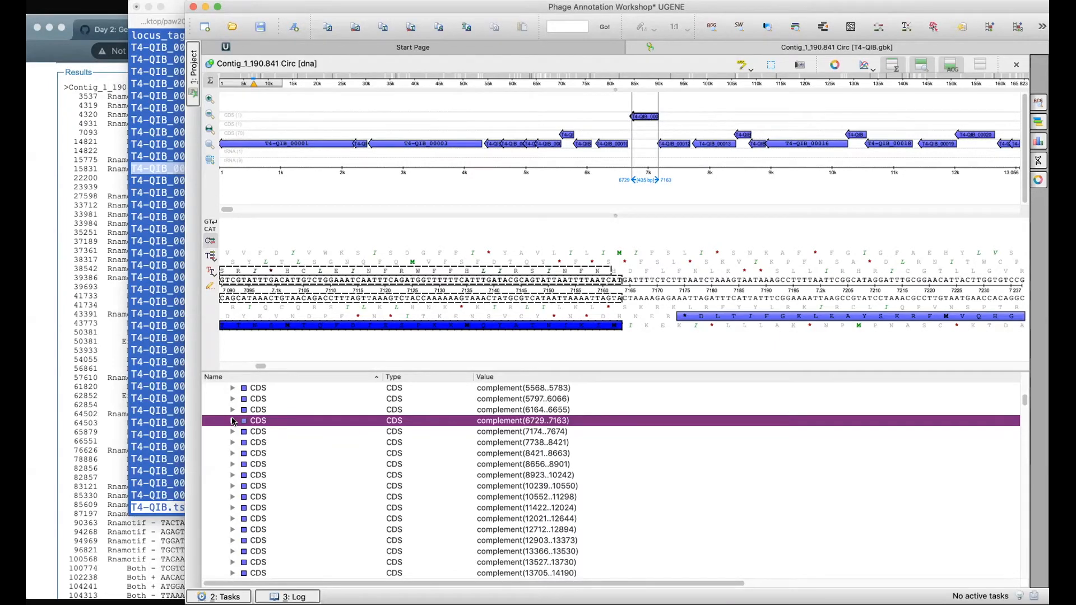
pyautogui.click(232, 420)
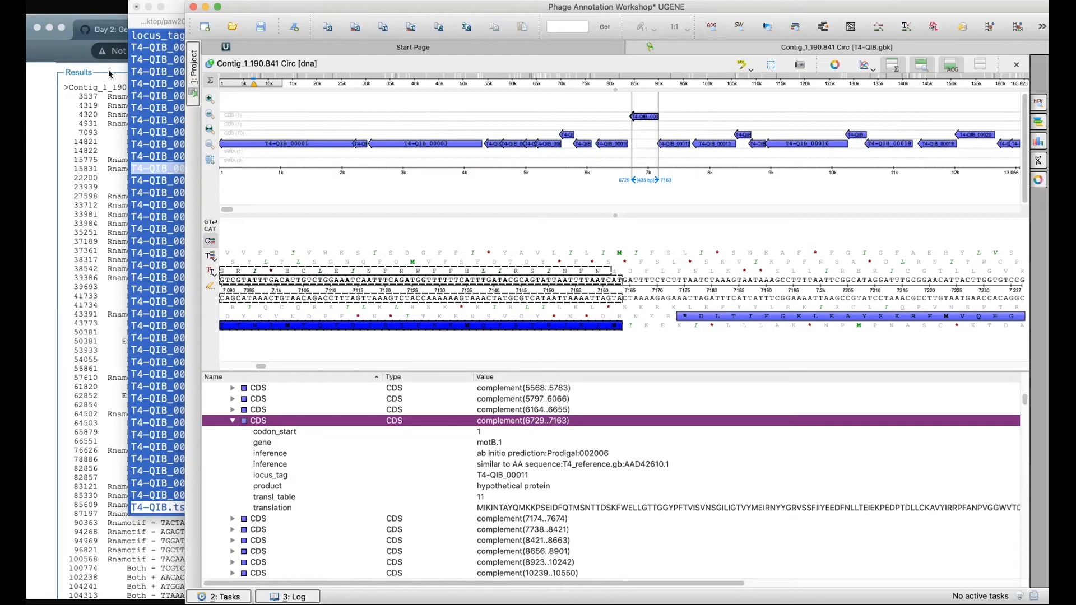
# Switch to the browser and review the ARNold list of predicted terminators for Contig_1_190.841_Circ.
pyautogui.click(87, 180)
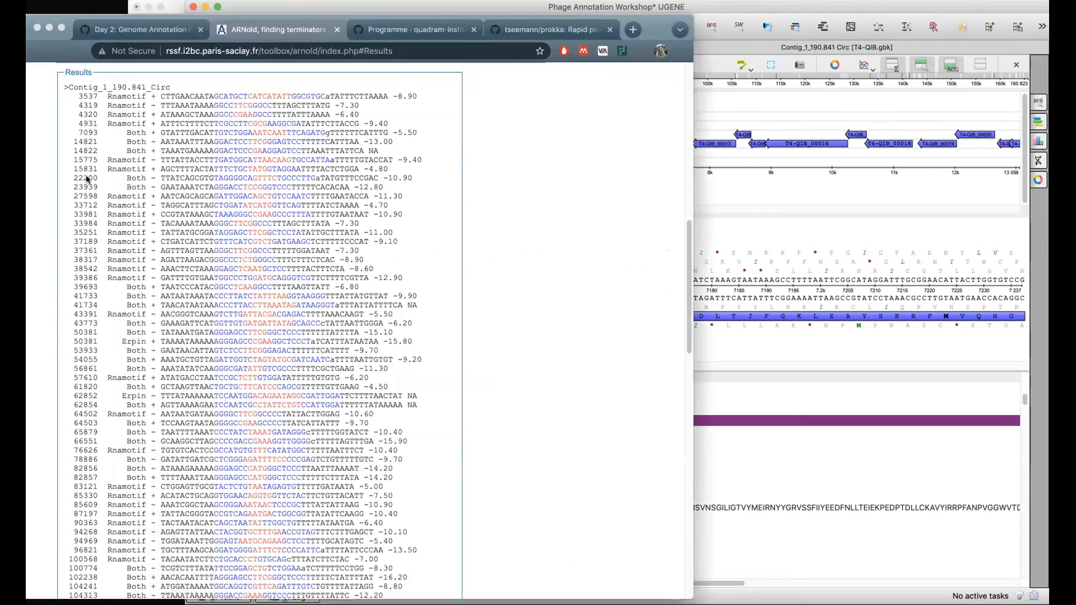
pyautogui.scroll(3, 330, 168)
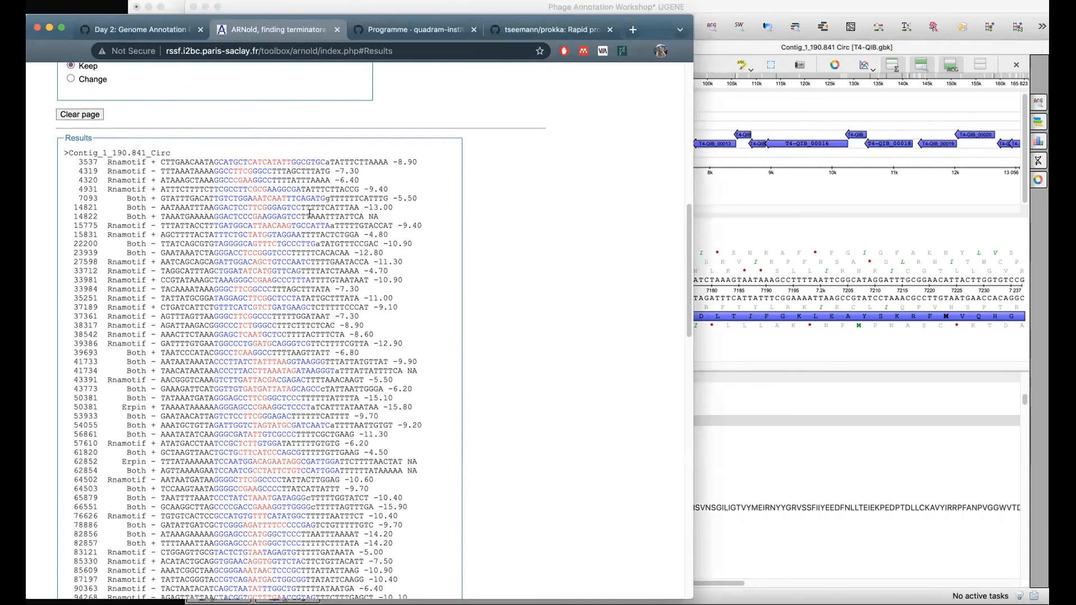
pyautogui.scroll(-1, 312, 210)
pyautogui.scroll(-15, 310, 214)
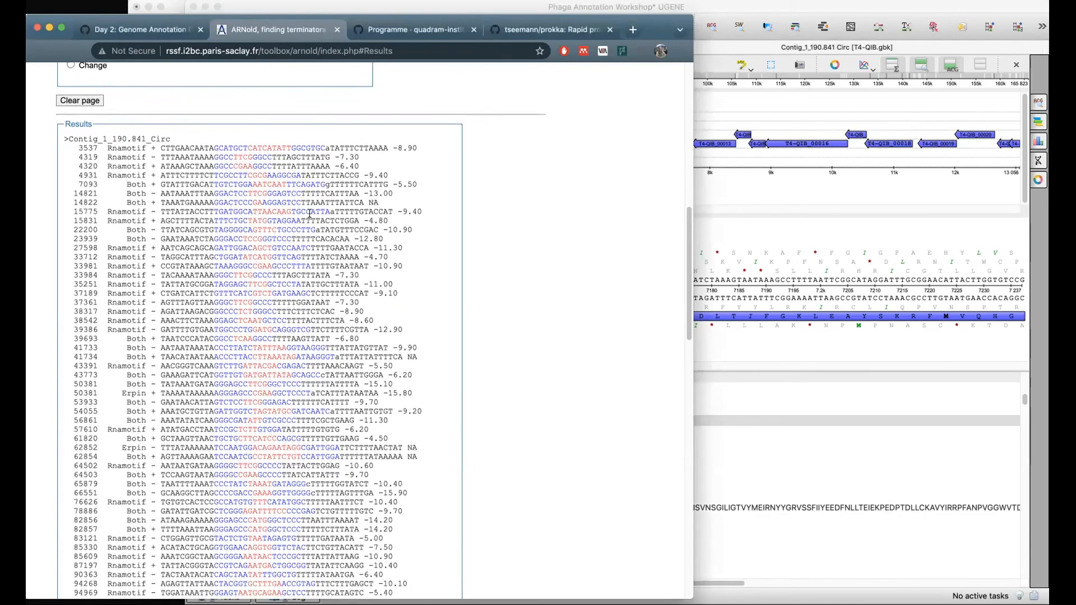
pyautogui.scroll(14, 258, 221)
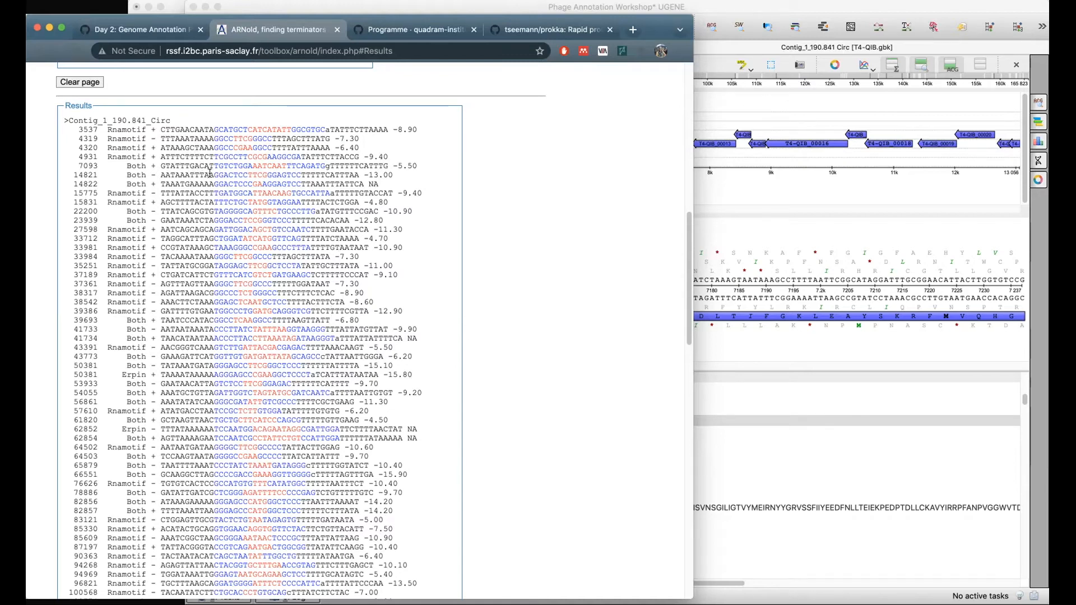
# Copy the stem-loop sequence of ARNold's reverse-strand terminator at 14821 and search for GGACTCCTTCGGGAGTCCTTTTT in the UGENE sequence.
pyautogui.moveTo(213, 174); pyautogui.dragTo(322, 175)
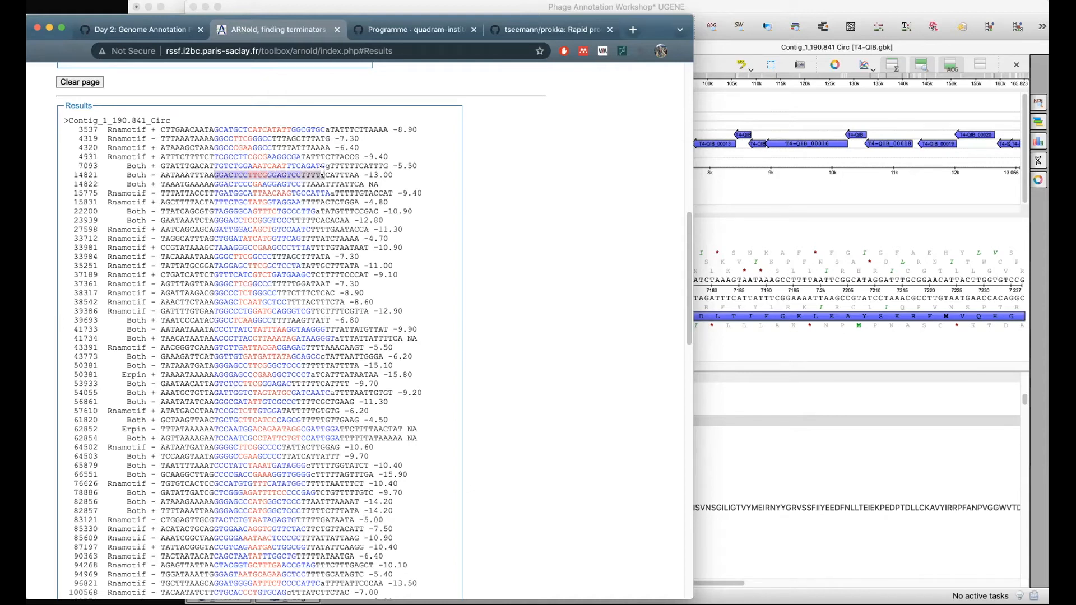
pyautogui.click(803, 10)
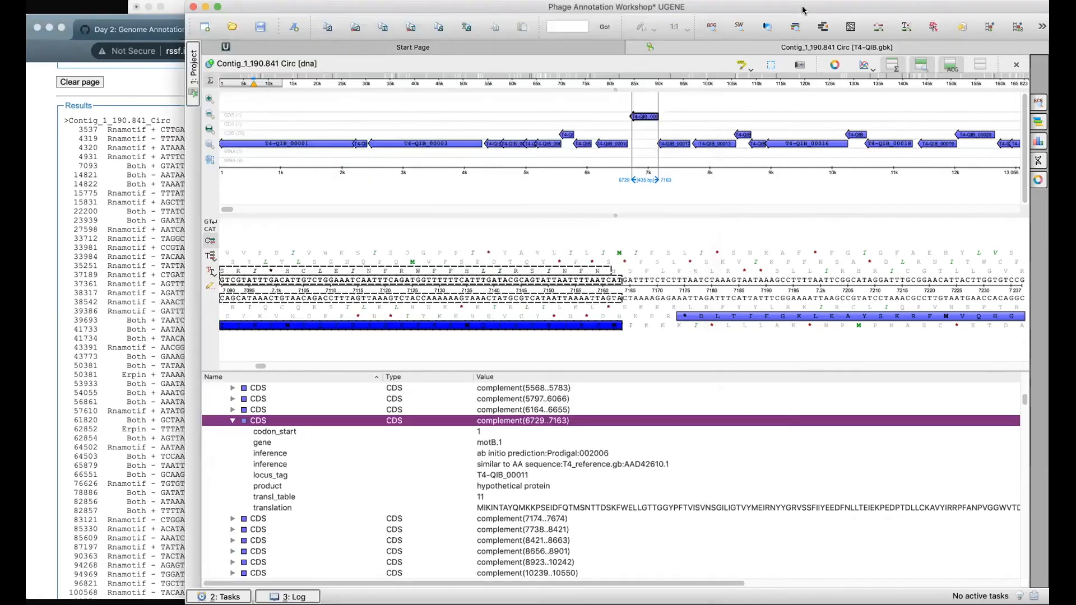
pyautogui.click(1038, 105)
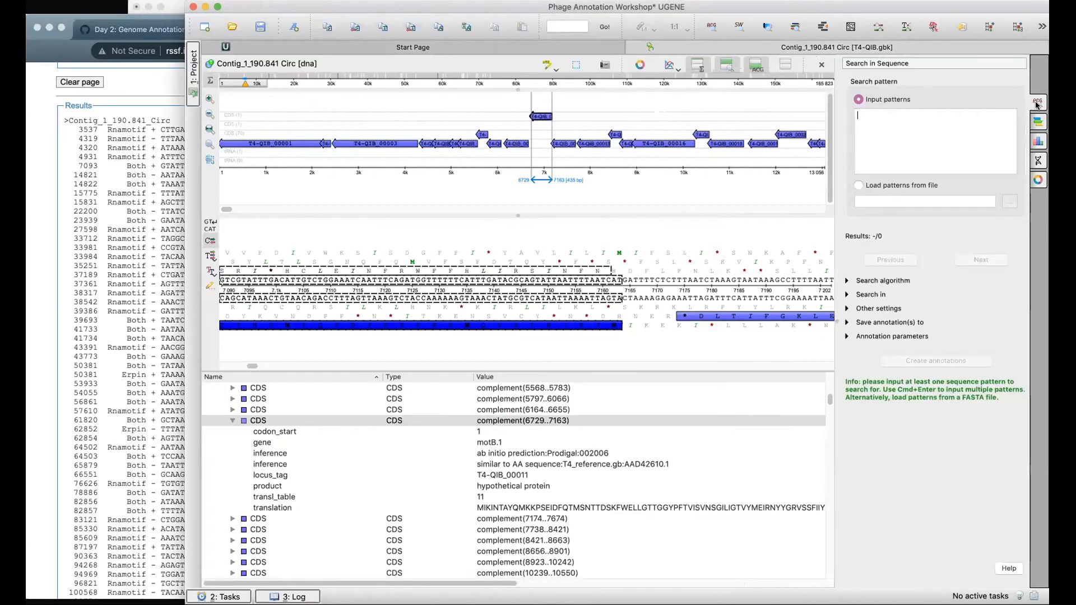
pyautogui.write('GGACTCCTTCGGGAGTCCTTTTT')
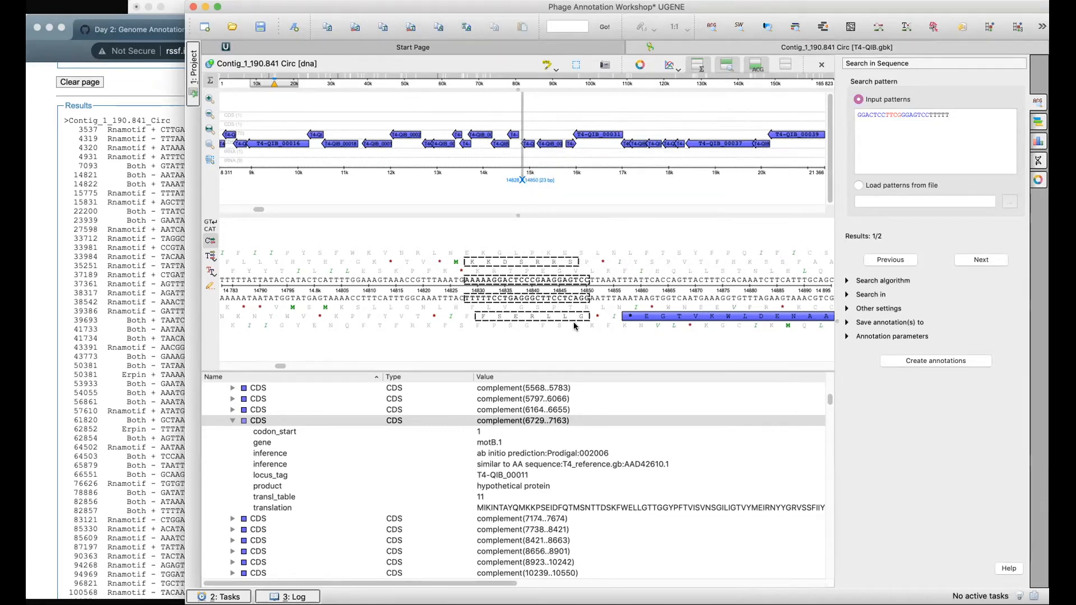
# Start a new annotation on the matched region 14828–14850 and set its type to Terminator.
pyautogui.rightClick(522, 298)
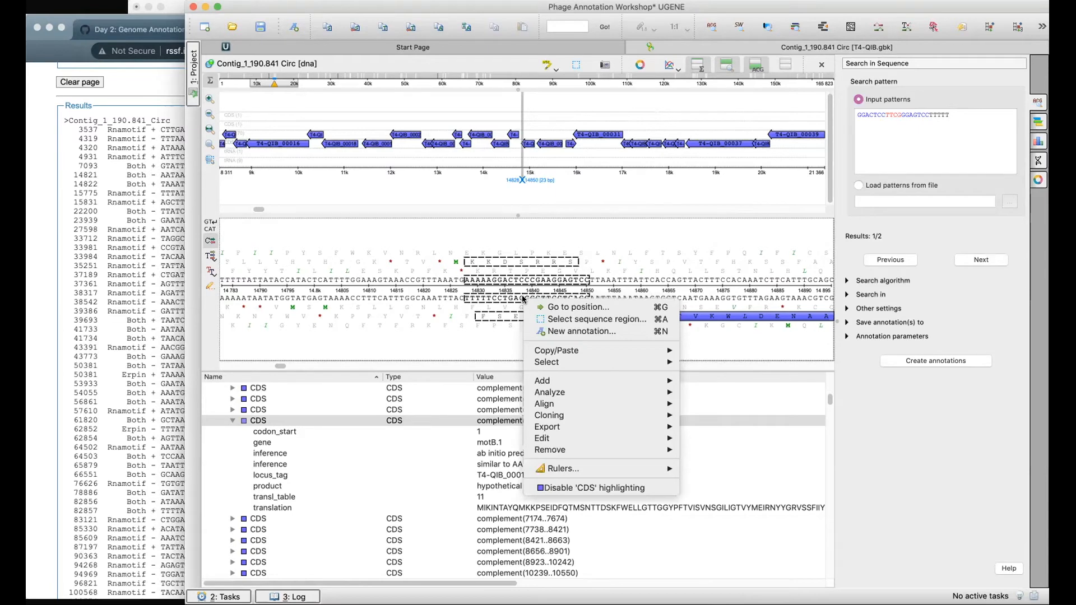
pyautogui.moveTo(577, 381)
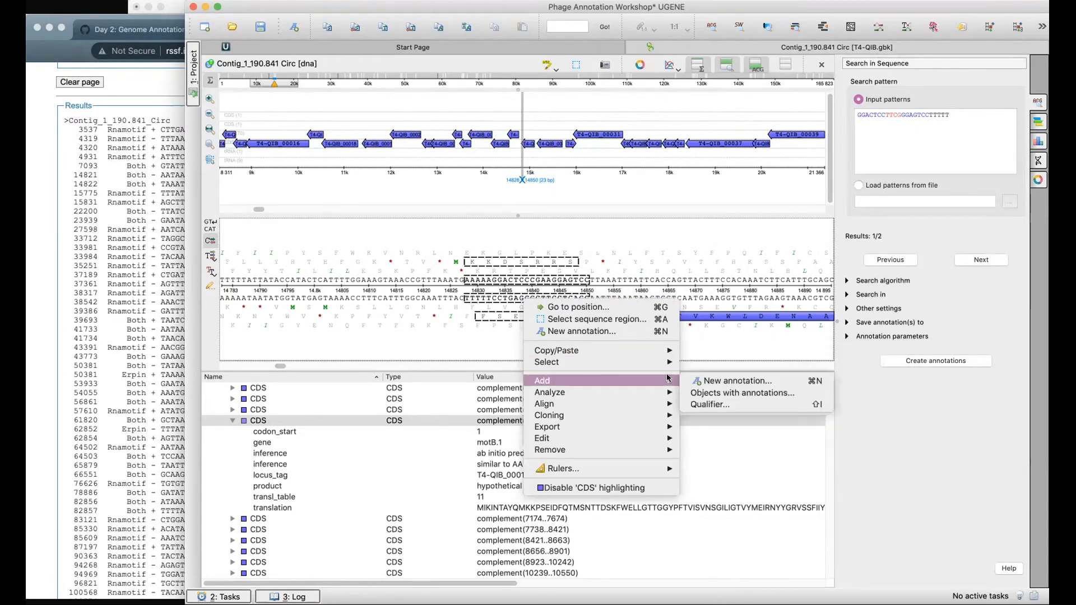
pyautogui.click(716, 381)
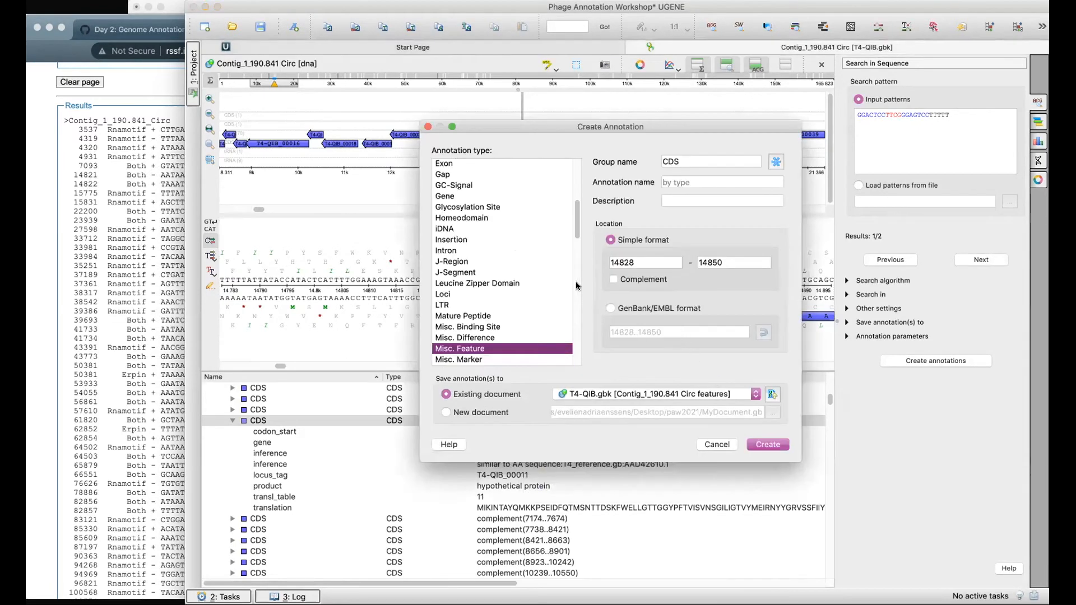
pyautogui.moveTo(577, 216); pyautogui.dragTo(576, 355)
pyautogui.click(465, 252)
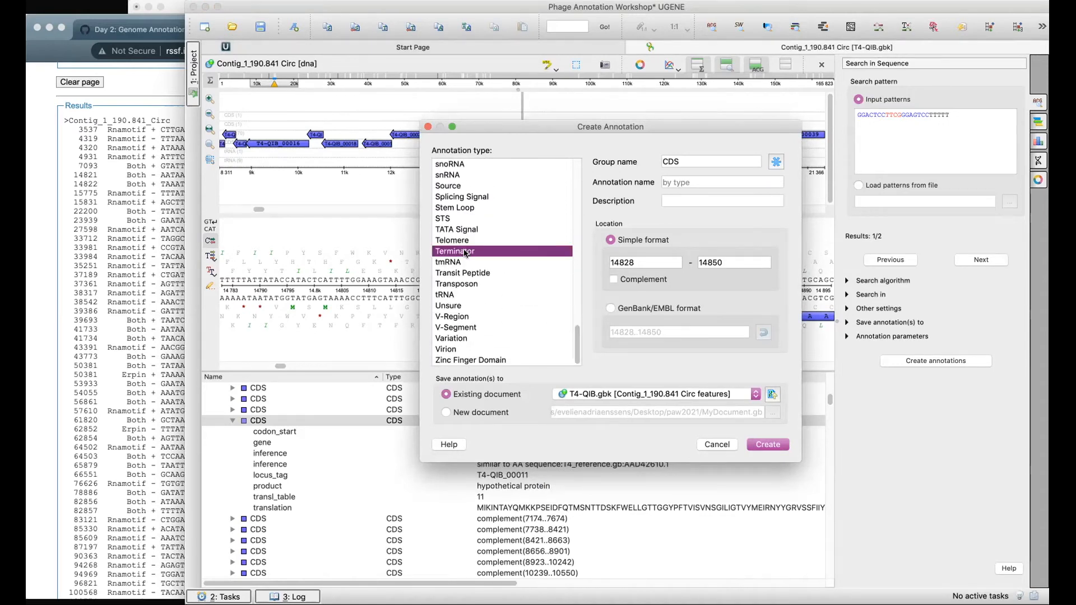
# Set the annotation's group name to "terminator", place it on the complement strand and create it in T4-QIB.gbk.
pyautogui.click(673, 161)
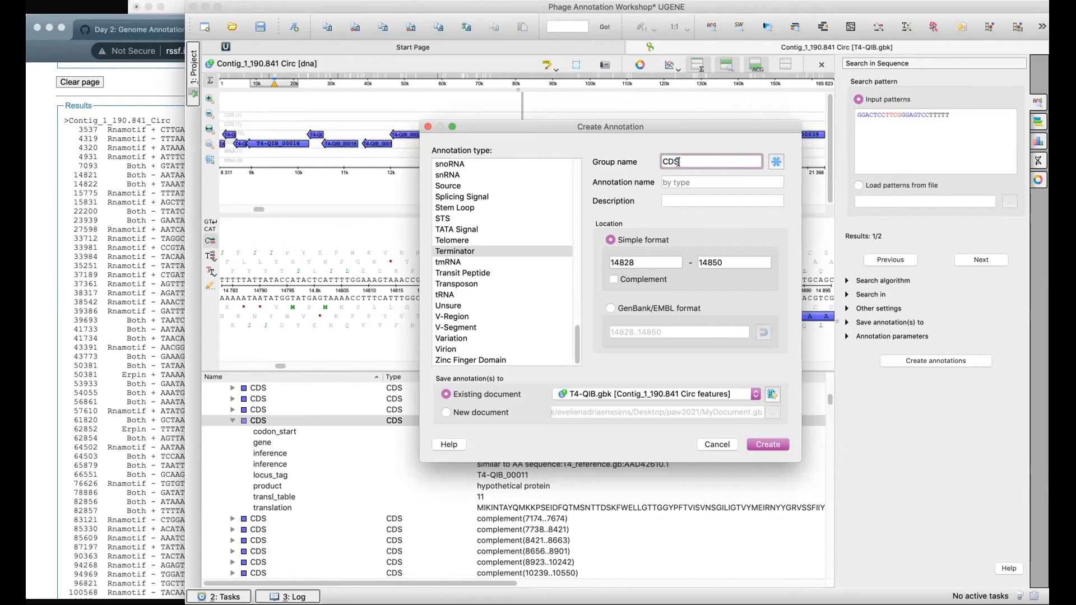
pyautogui.press('BackSpace')
pyautogui.press('BackSpace')
pyautogui.press('BackSpace')
pyautogui.write('terminator')
pyautogui.click(613, 280)
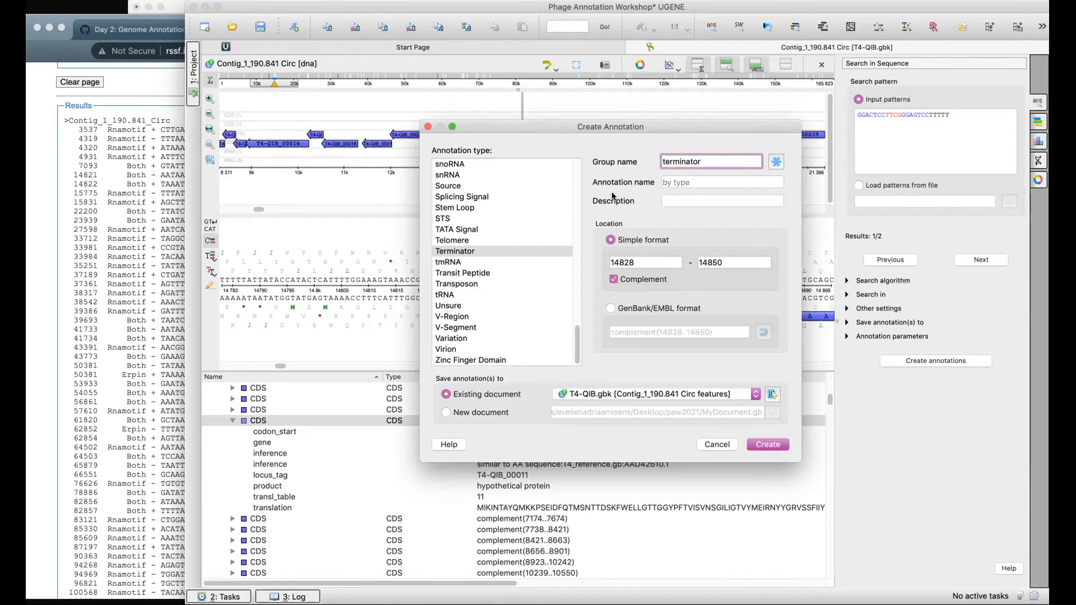
pyautogui.moveTo(610, 128)
pyautogui.mouseDown()
pyautogui.moveTo(439, 211)
pyautogui.moveTo(413, 114)
pyautogui.moveTo(564, 74)
pyautogui.moveTo(627, 87)
pyautogui.mouseUp()
pyautogui.click(793, 404)
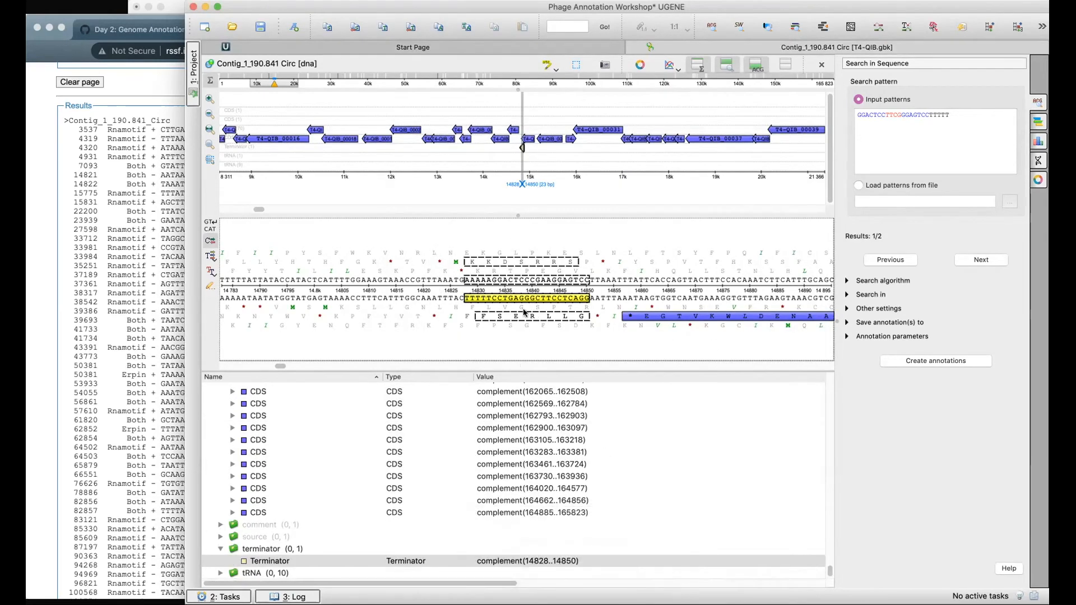
# Collapse the orf and CDS groups in the annotation list, then select the new terminator and inspect its location and sequence.
pyautogui.moveTo(531, 292)
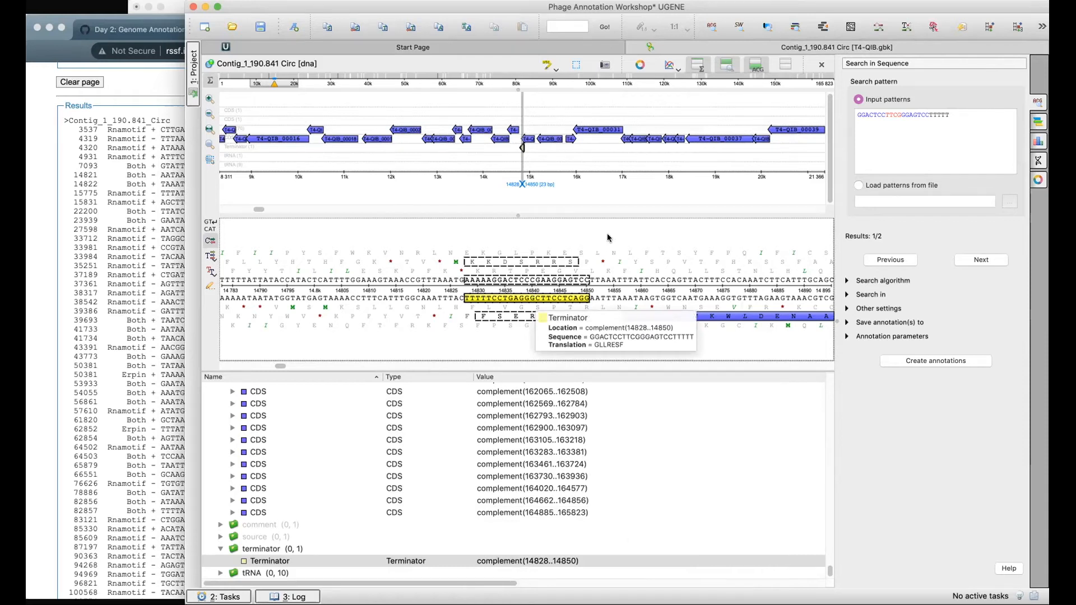
pyautogui.scroll(20, 298, 486)
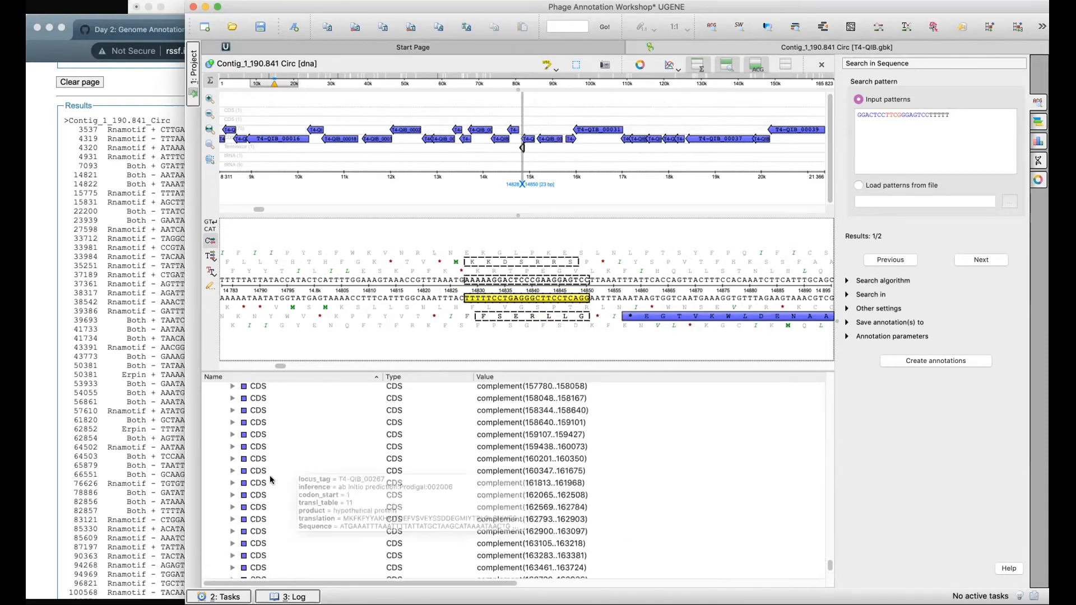
pyautogui.scroll(15, 827, 415)
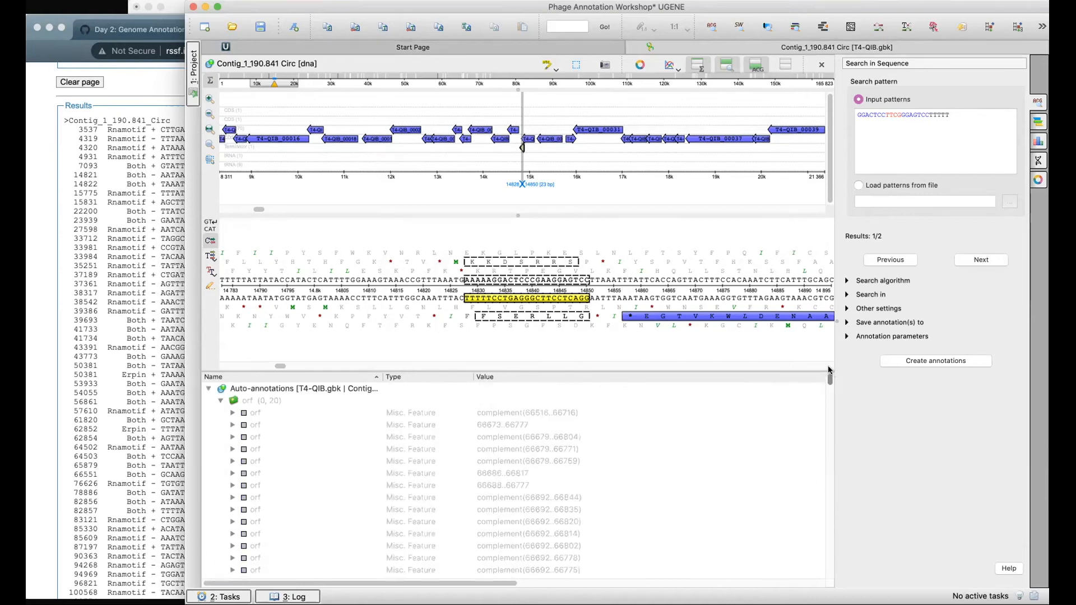
pyautogui.click(220, 400)
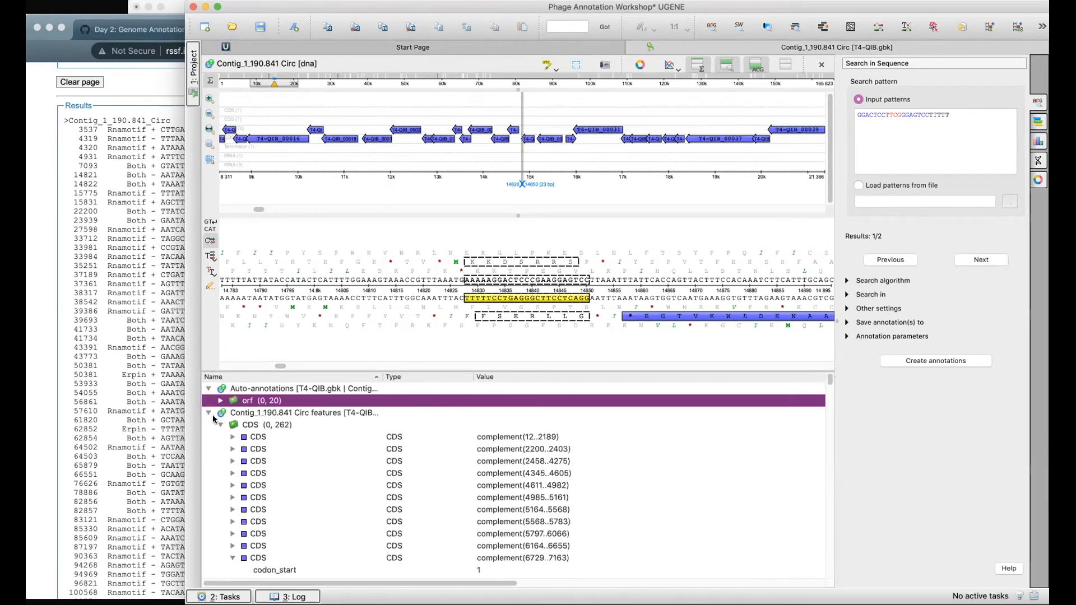
pyautogui.click(220, 426)
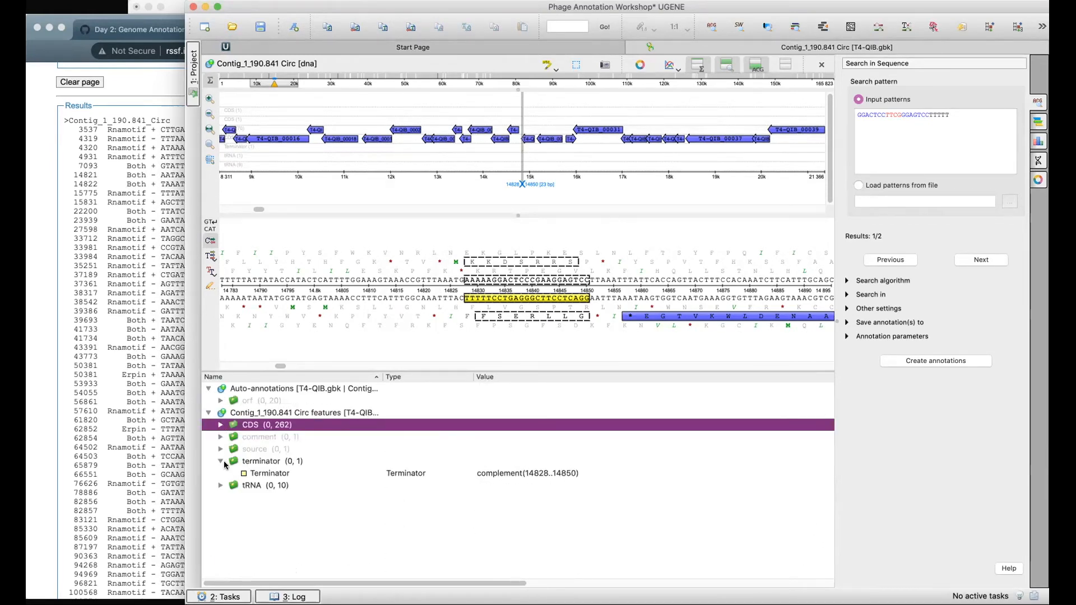
pyautogui.click(266, 476)
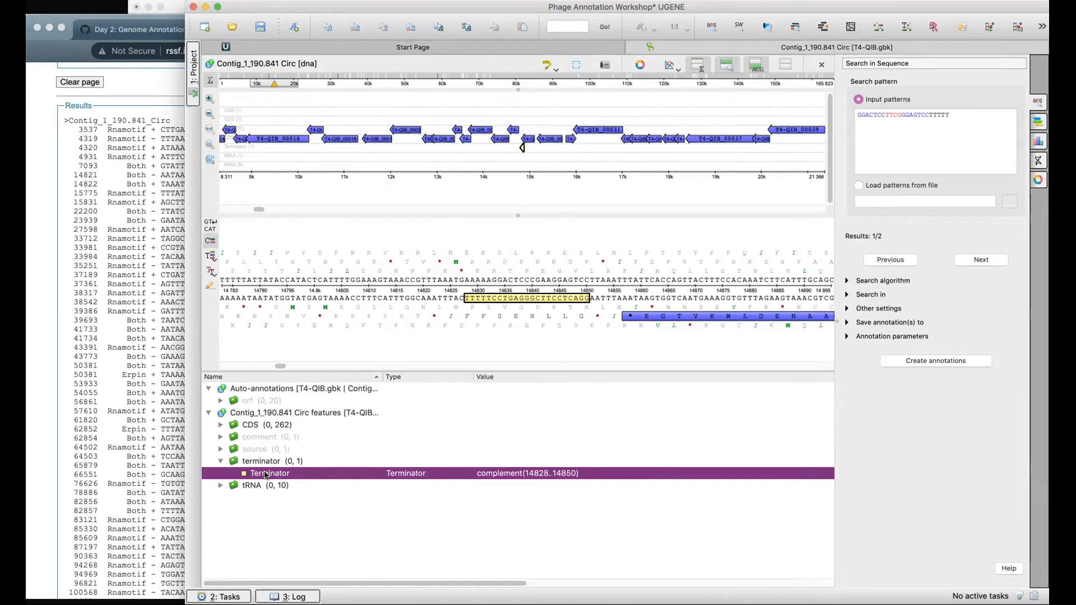
pyautogui.moveTo(266, 476)
pyautogui.moveTo(588, 298)
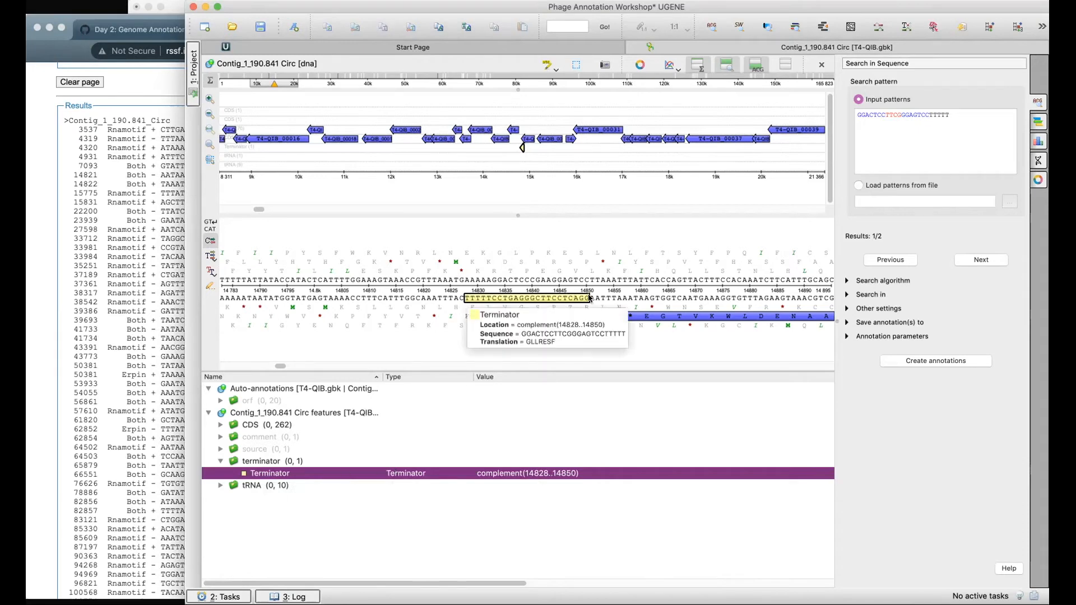
# Add a qualifier named "note" with the value "predicted with ARNold" to the terminator annotation.
pyautogui.rightClick(276, 474)
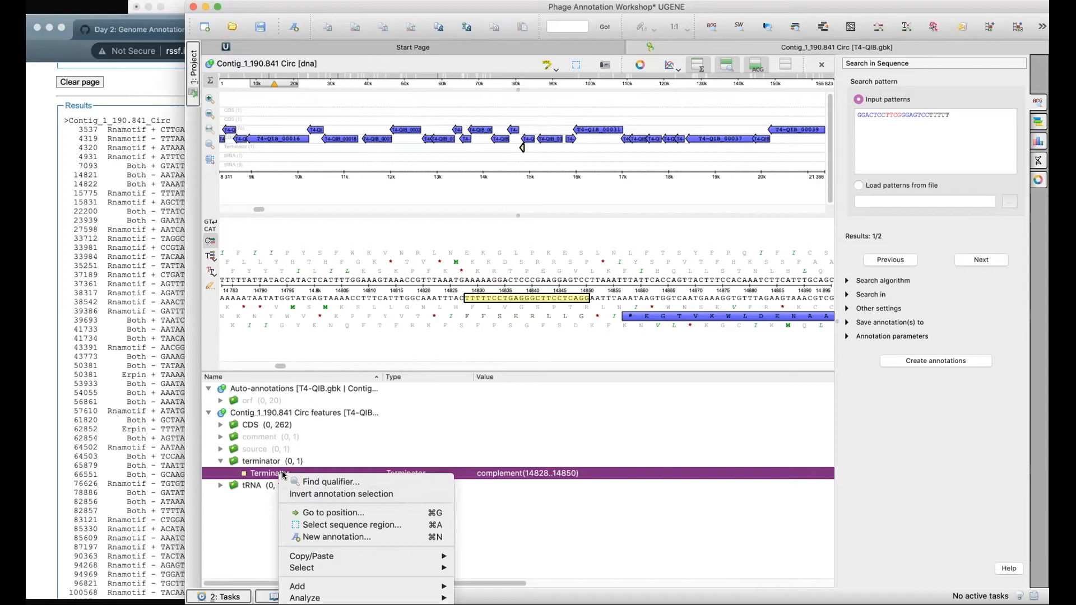
pyautogui.moveTo(303, 586)
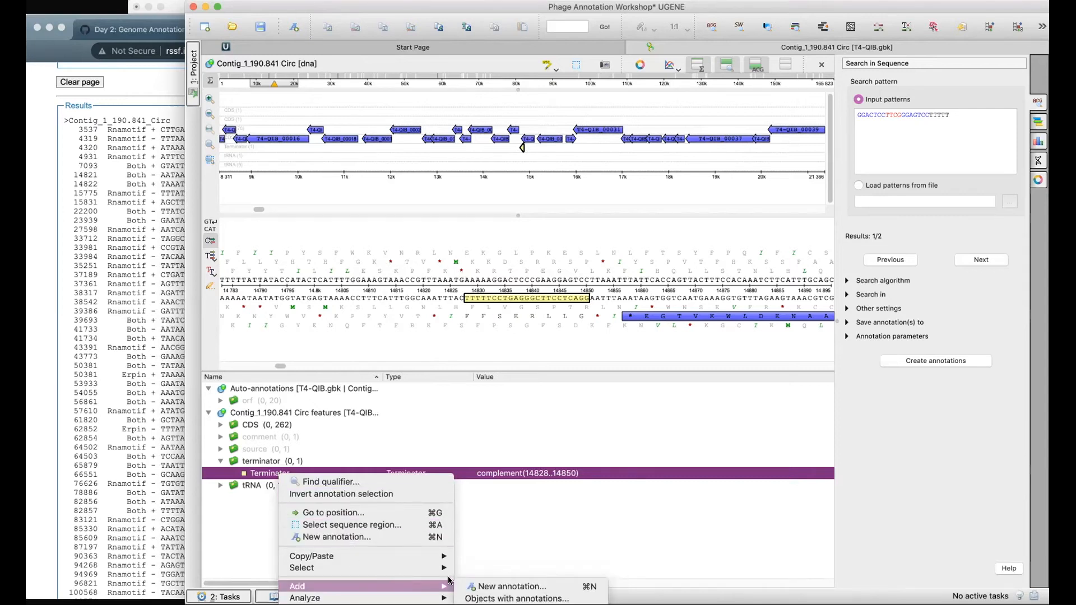
pyautogui.click(493, 574)
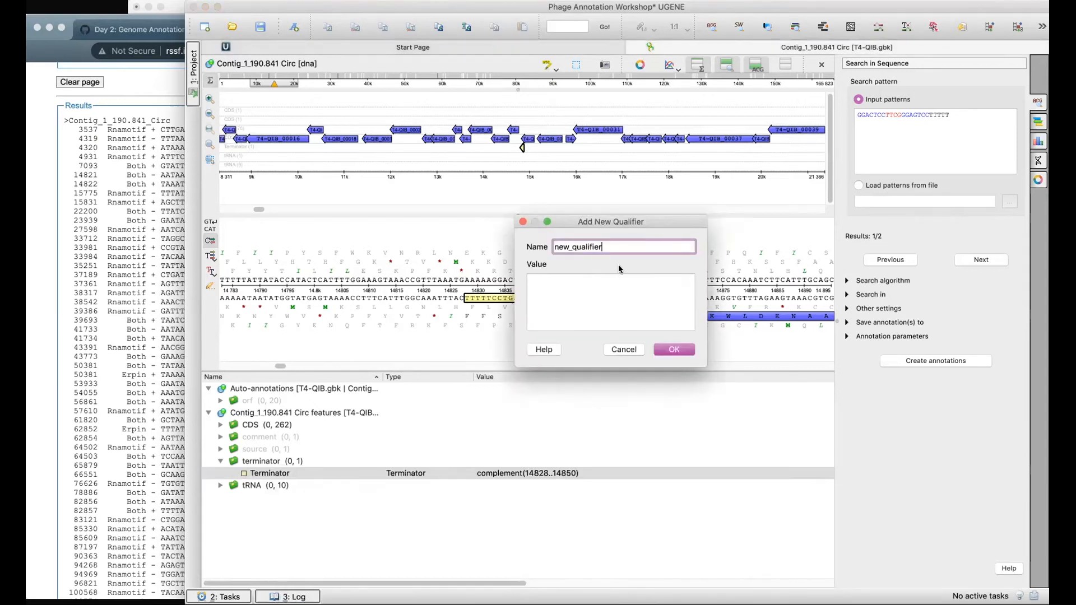
pyautogui.moveTo(612, 247); pyautogui.dragTo(548, 245)
pyautogui.write('note')
pyautogui.press('Tab')
pyautogui.write('predicted with ARNold')
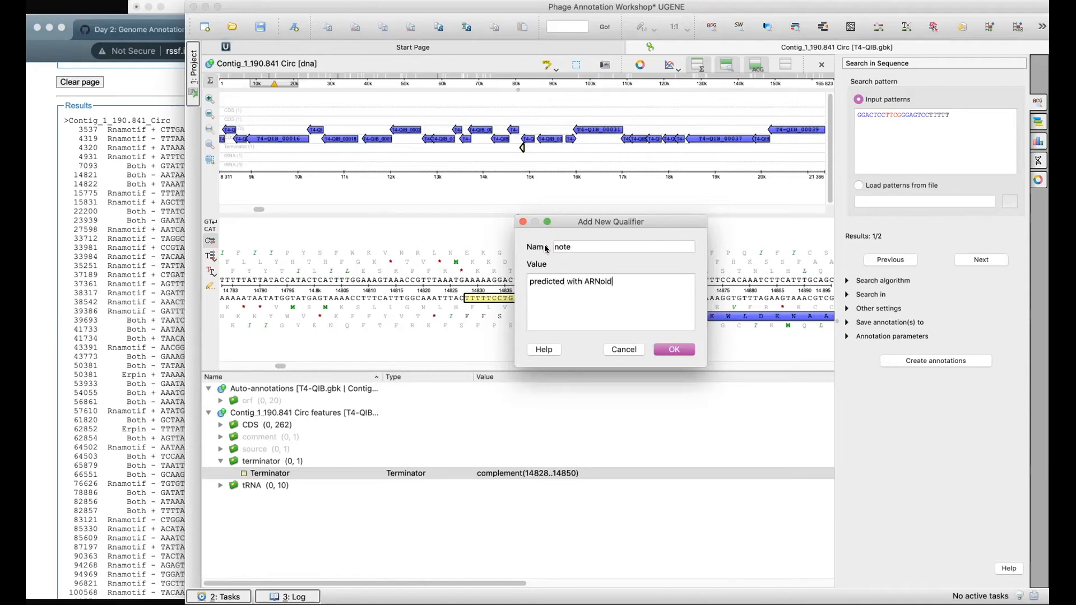
pyautogui.click(673, 350)
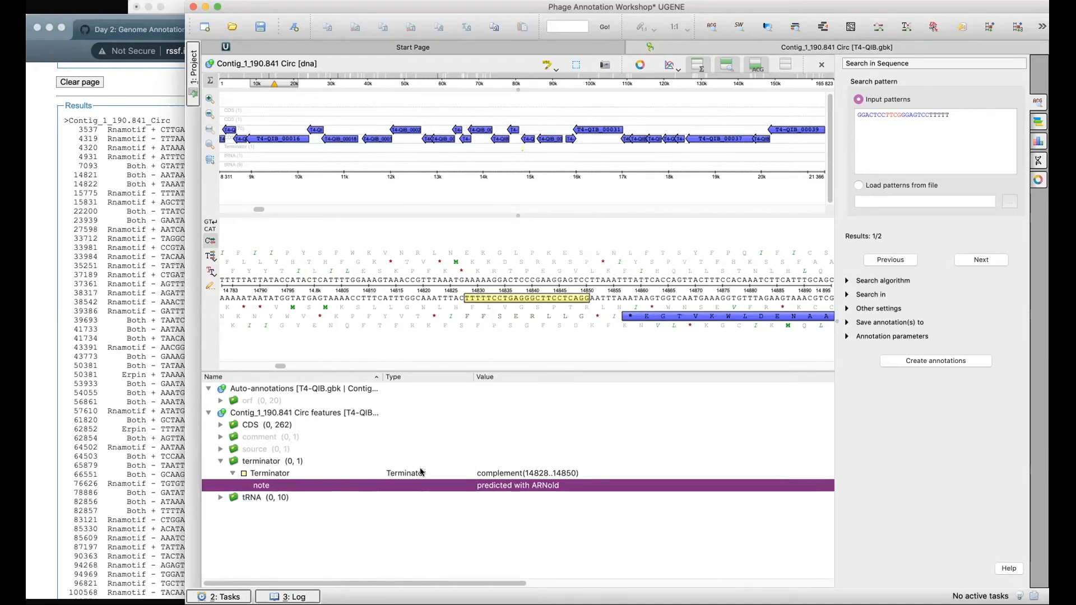
pyautogui.moveTo(478, 474)
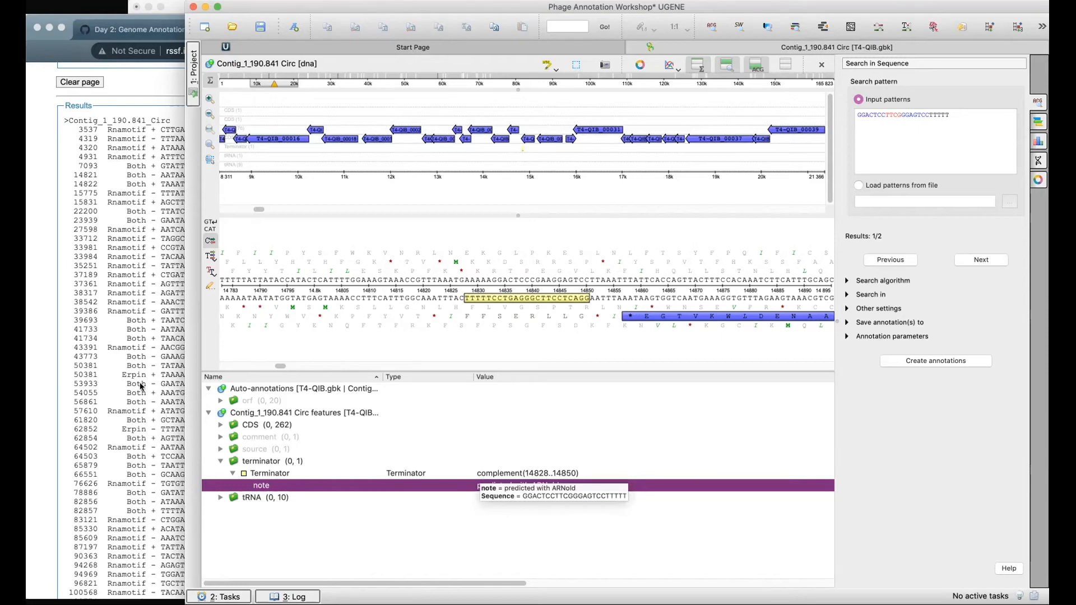
# Copy the stem-loop sequence of ARNold's forward-strand terminator at 39693 and search for GCCTCAAGGCCTTTT in the UGENE sequence.
pyautogui.click(53, 180)
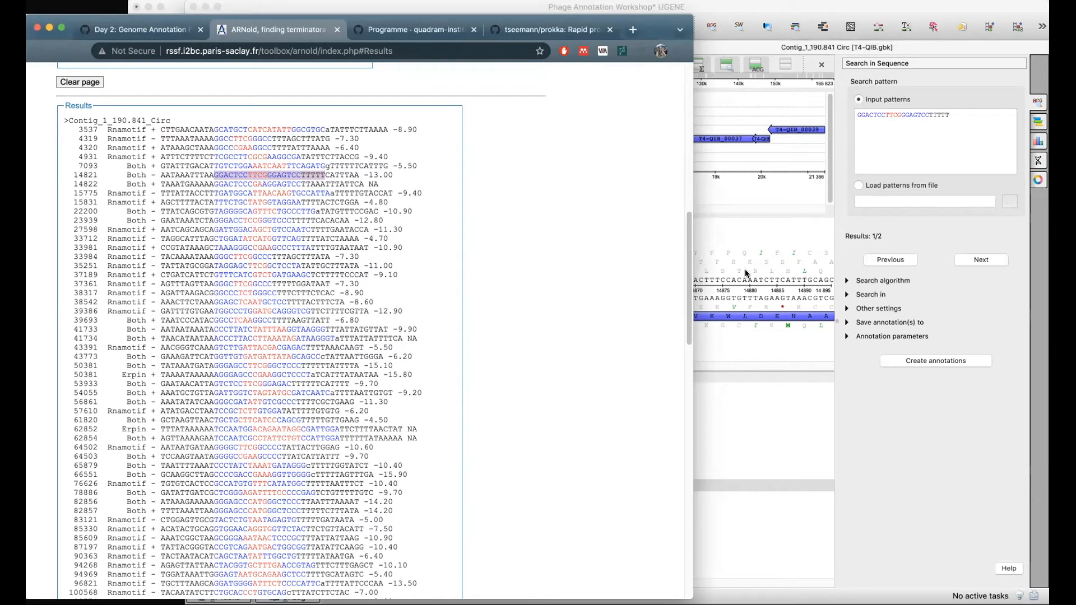
pyautogui.click(828, 145)
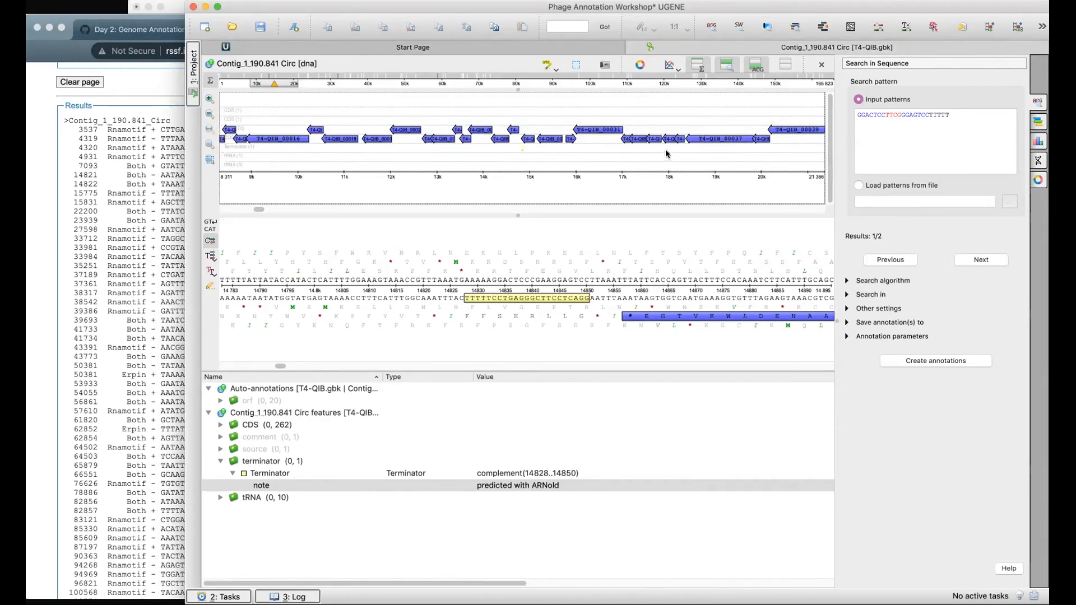
pyautogui.click(134, 162)
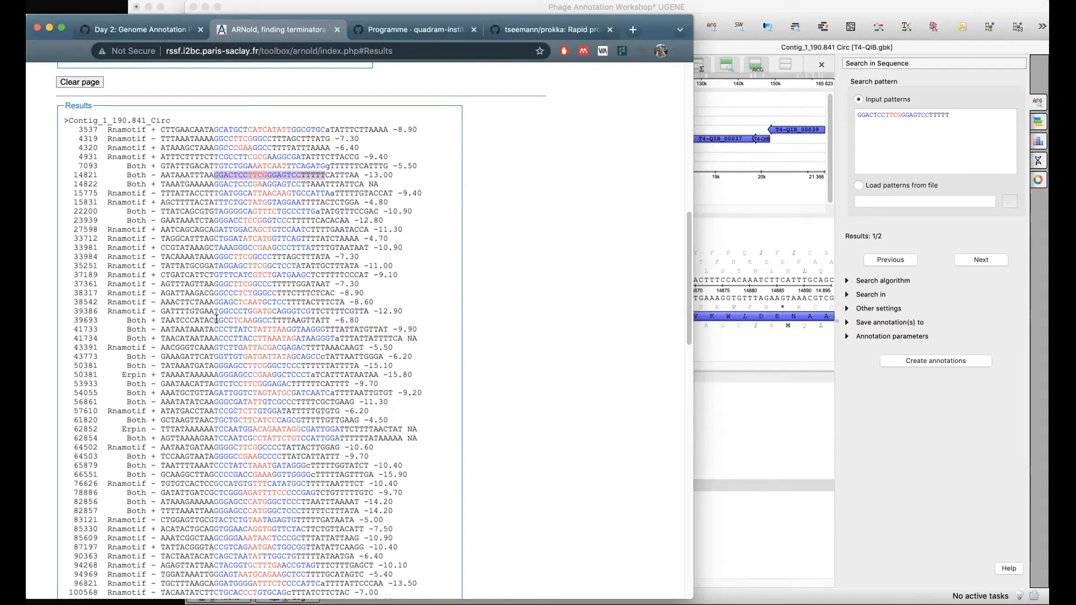
pyautogui.moveTo(217, 318); pyautogui.dragTo(289, 319)
pyautogui.press('super+c')
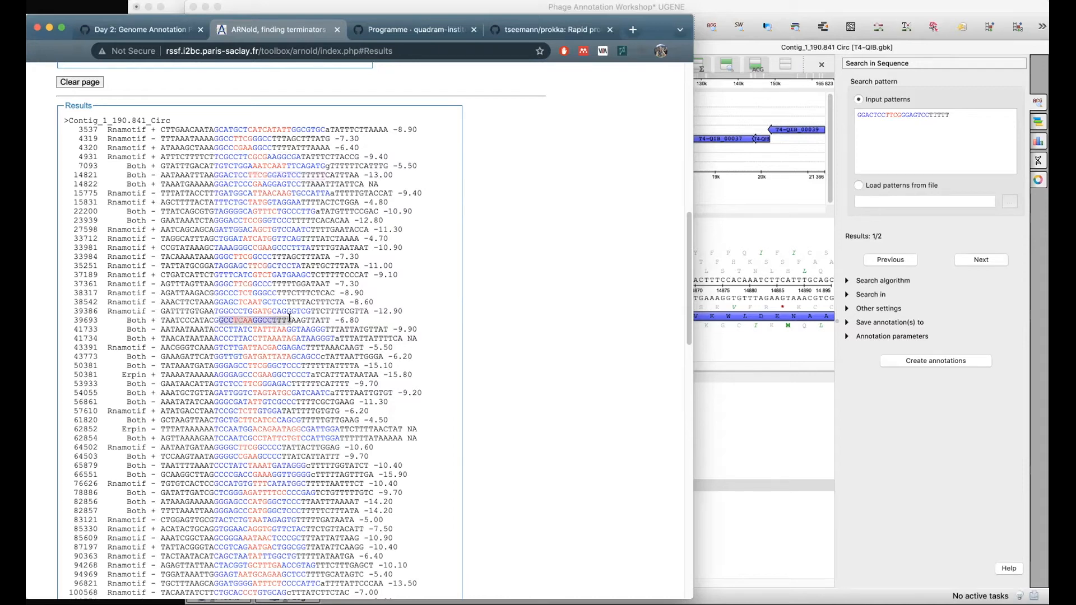
pyautogui.moveTo(977, 115); pyautogui.dragTo(788, 119)
pyautogui.press('super+v')
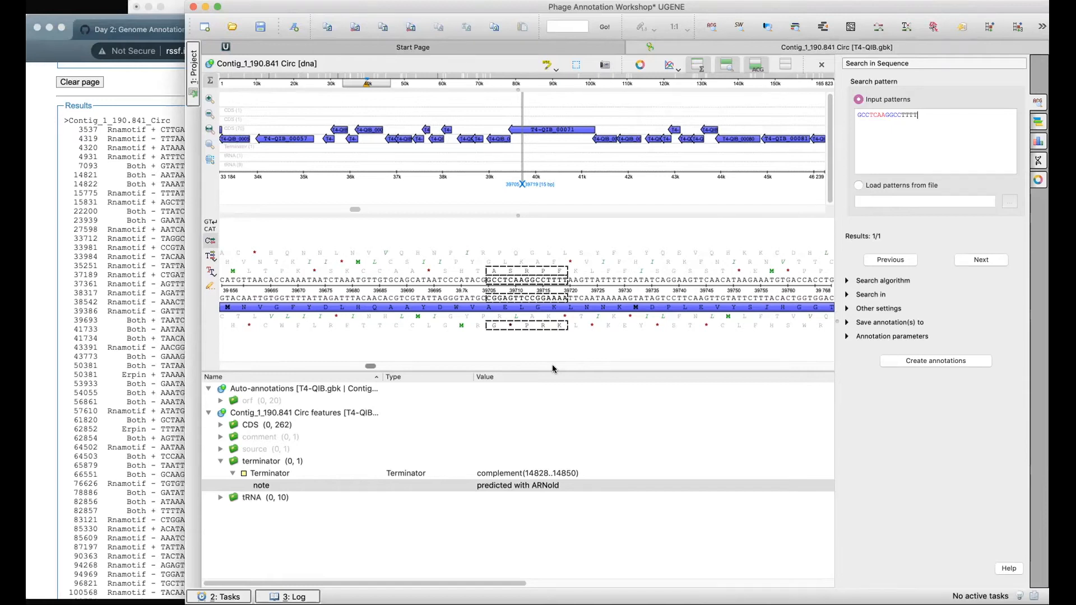
# Switch to the browser and review the rest of ARNold's predicted terminators and the Principles section below them.
pyautogui.click(128, 282)
pyautogui.scroll(-10, 308, 329)
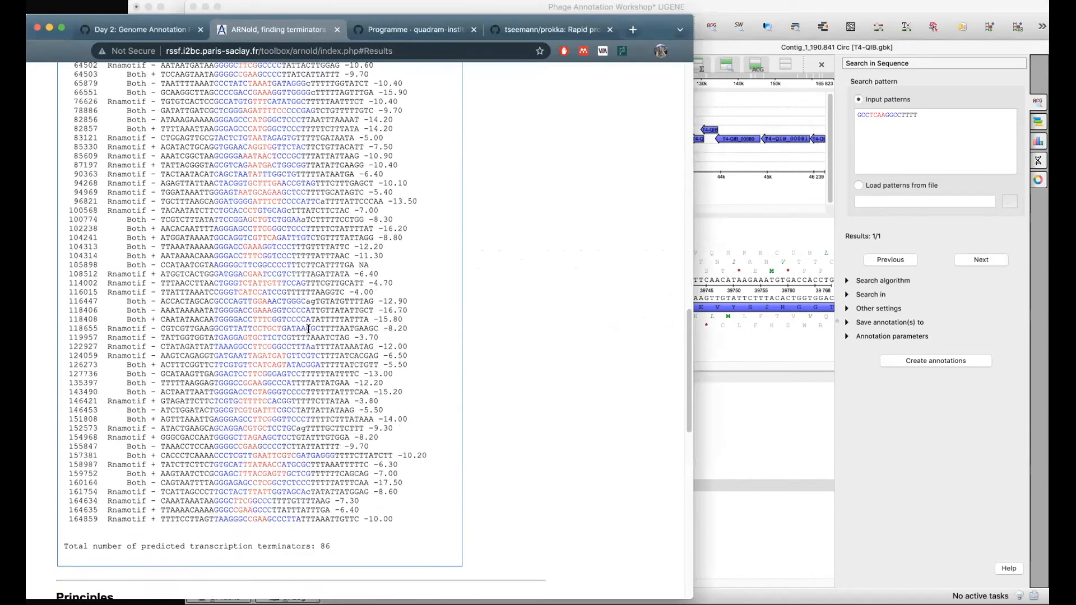
pyautogui.scroll(-3, 308, 329)
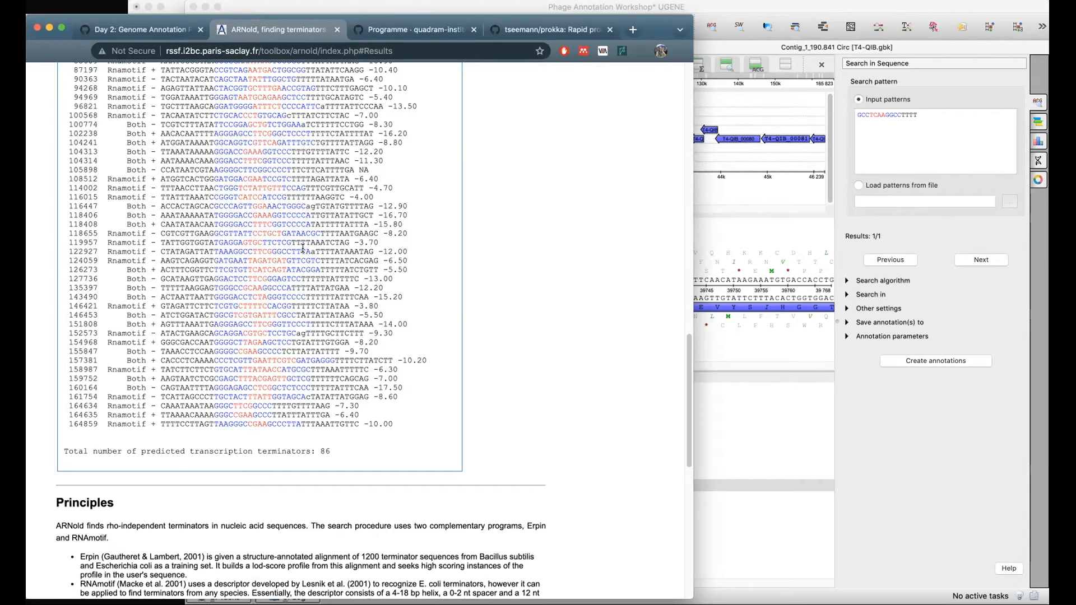
pyautogui.scroll(-5, 309, 232)
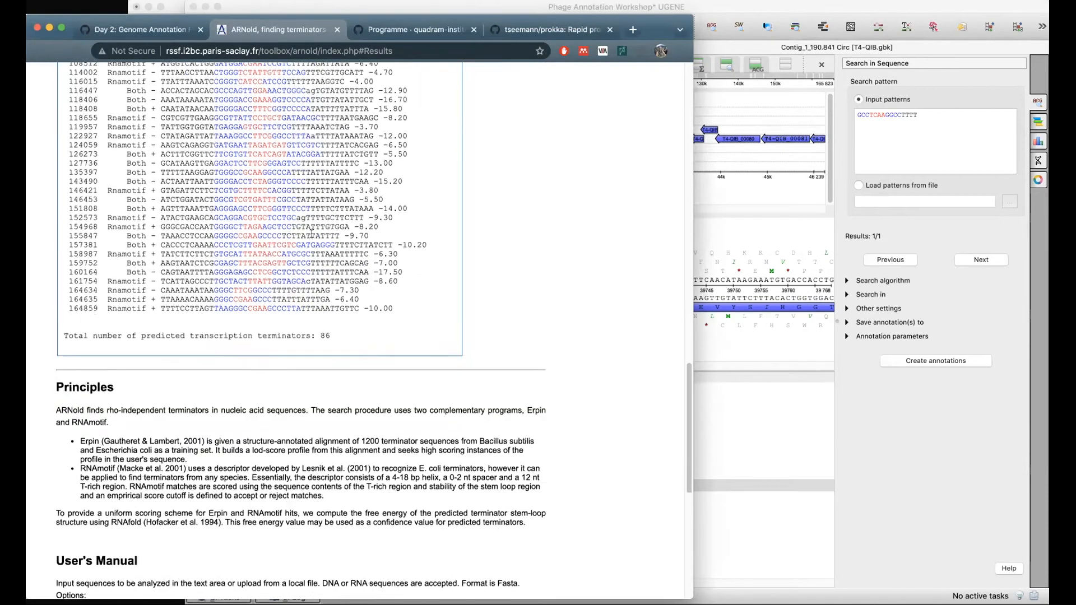
pyautogui.scroll(20, 337, 252)
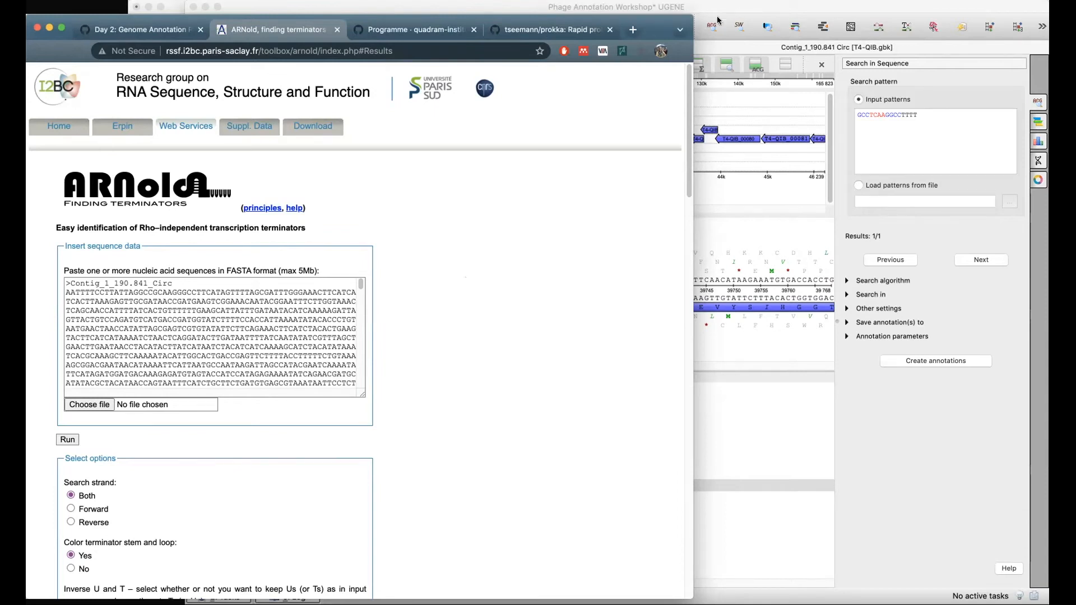
# Return to the Day 2 workshop wiki and read on from the terminator instructions to the Promoters section.
pyautogui.click(140, 29)
pyautogui.scroll(-5, 362, 355)
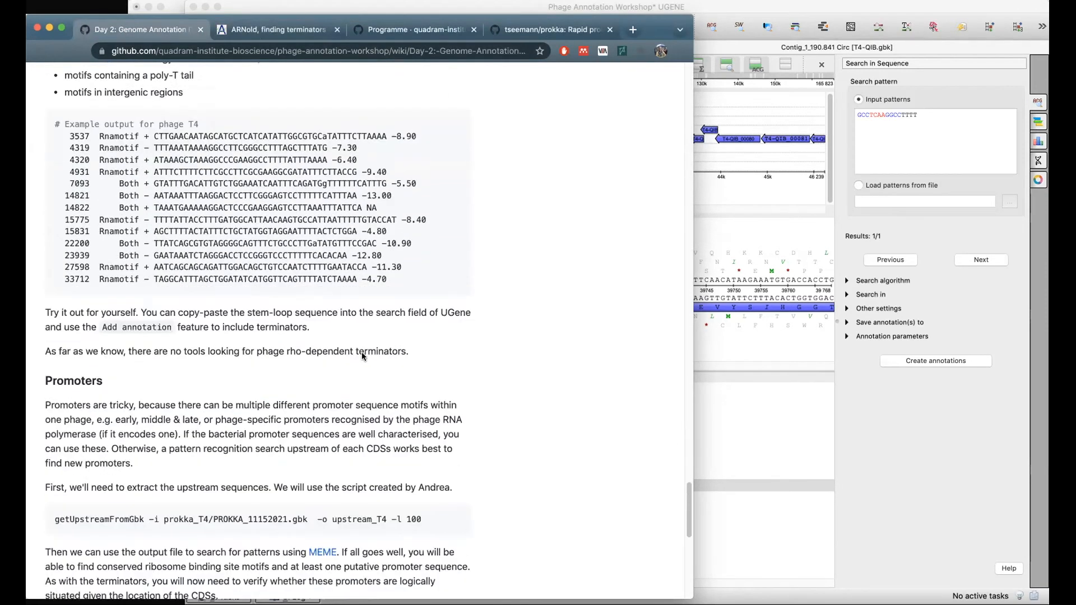
pyautogui.scroll(1, 521, 325)
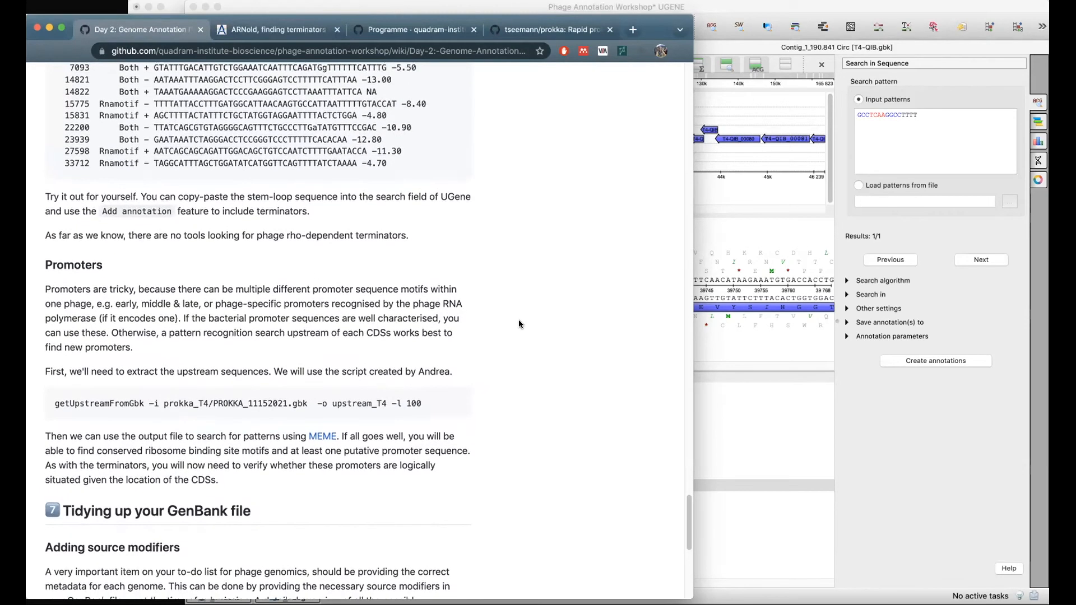
# Switch to the terminal, quit the open T4-QIB.tsv view, clear the screen and list the better_prokka_T4 folder in detail.
pyautogui.scroll(2, 519, 324)
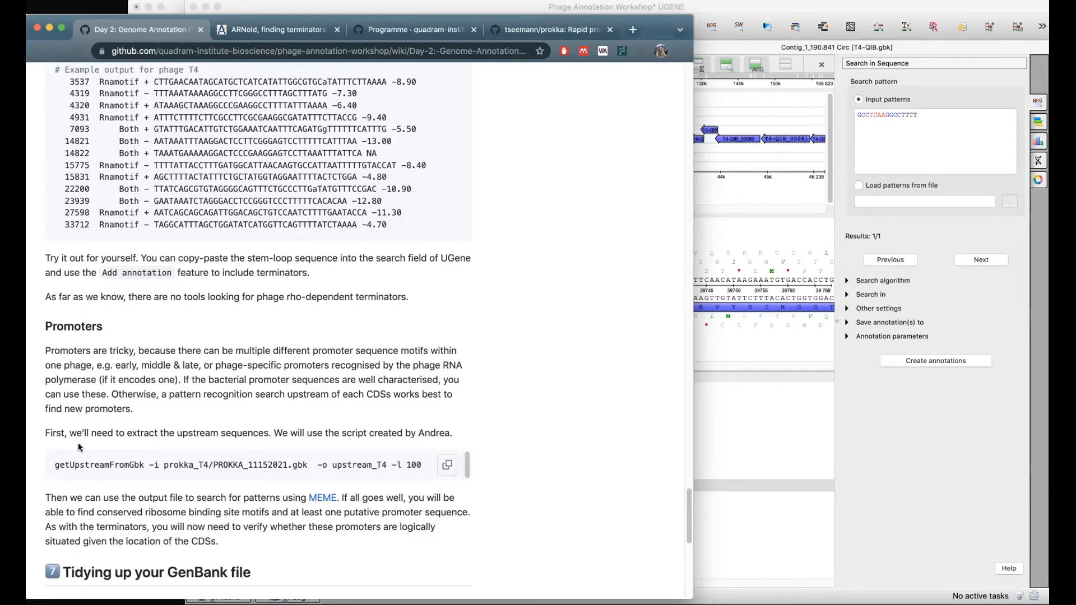
pyautogui.click(179, 10)
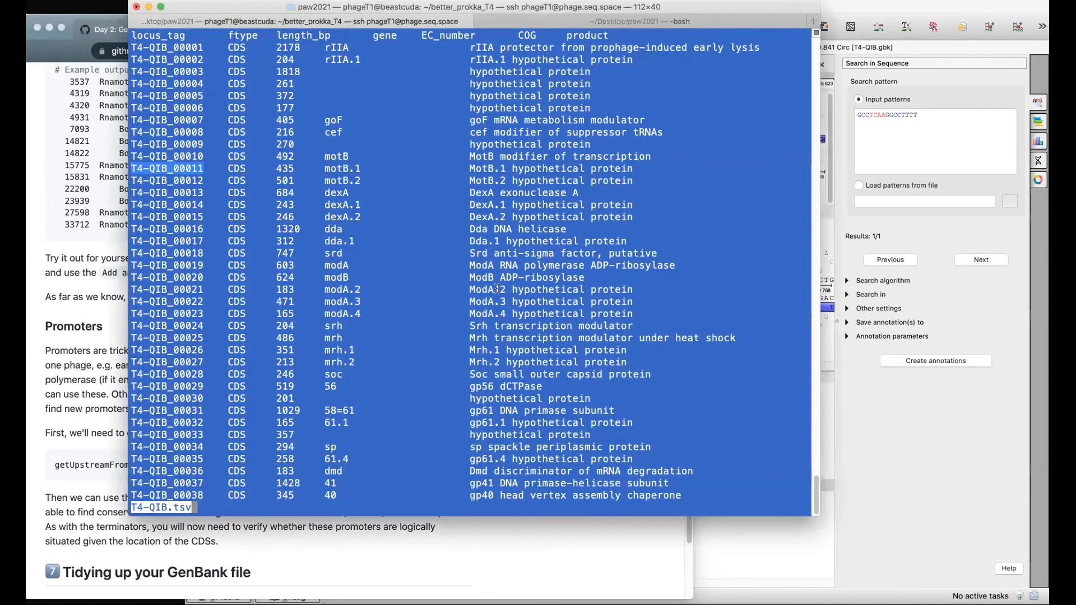
pyautogui.press('q')
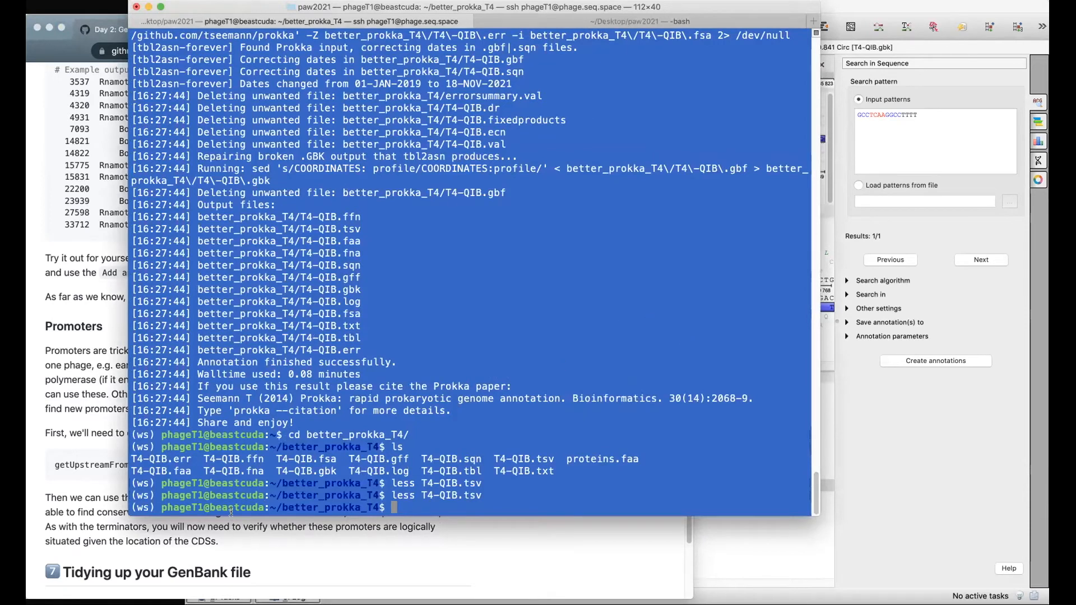
pyautogui.moveTo(230, 514); pyautogui.dragTo(280, 443)
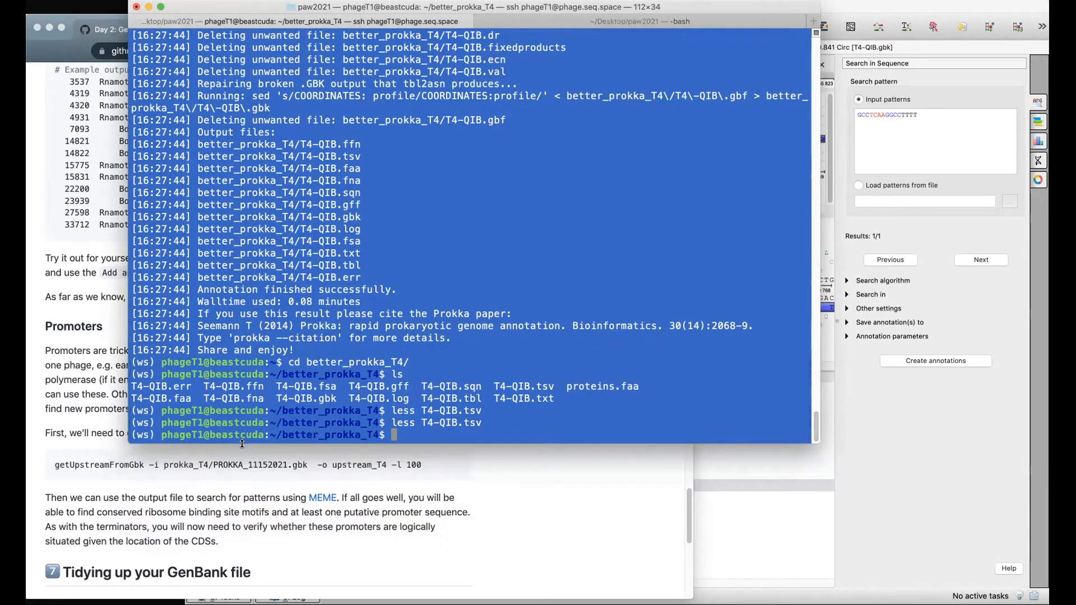
pyautogui.write('clear')
pyautogui.press('Return')
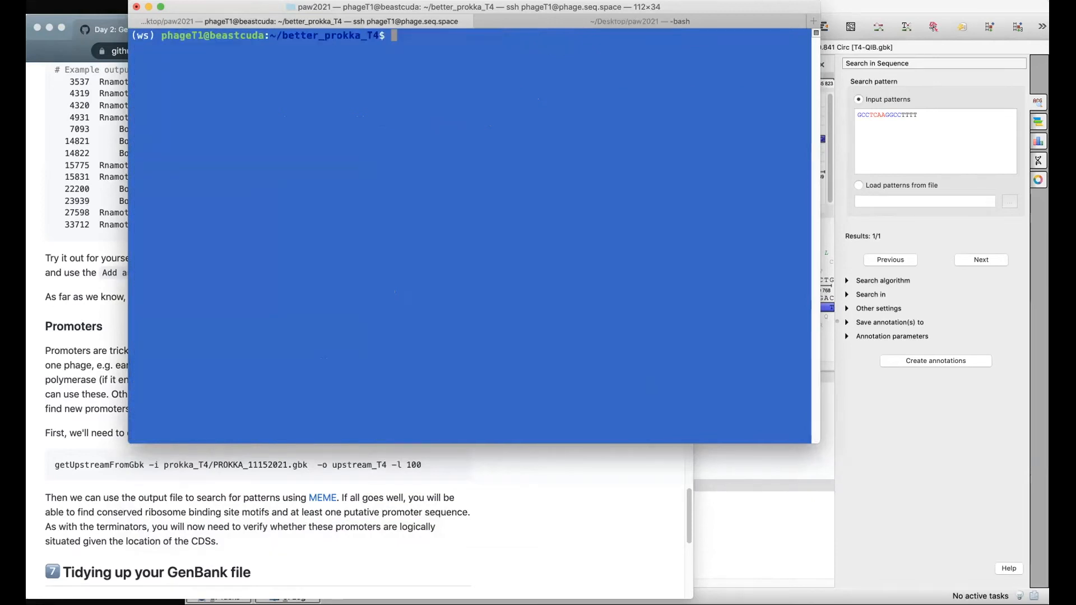
pyautogui.write('ll')
pyautogui.press('Return')
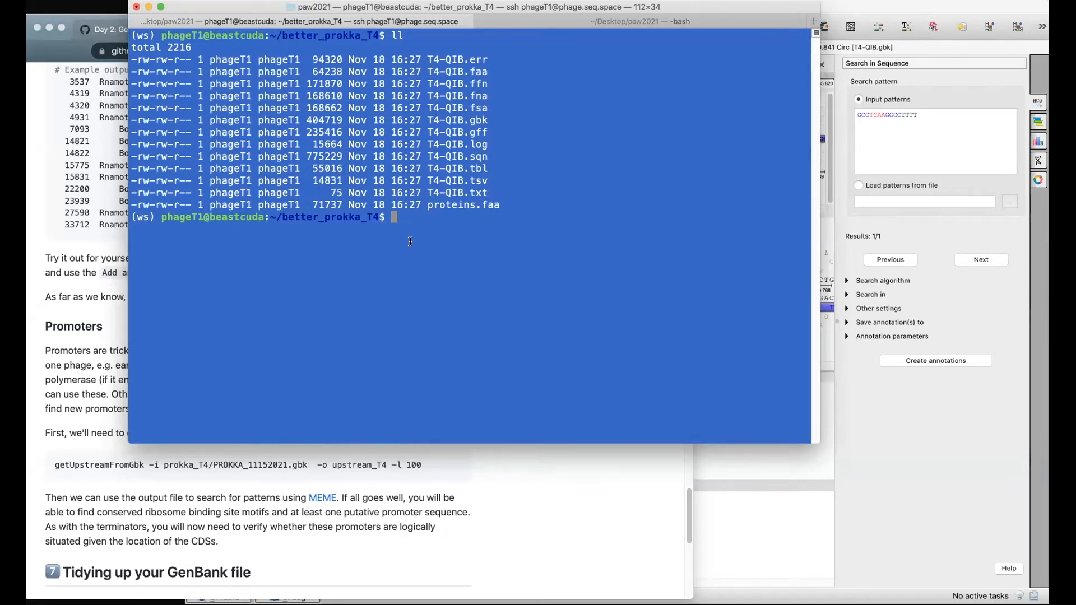
# Extract the 100 bp upstream sequences by running getUpstreamFromGbk -i T4-QIB.gbk -o upstream_T4 -l 100.
pyautogui.write('getUpstreamFromGbk')
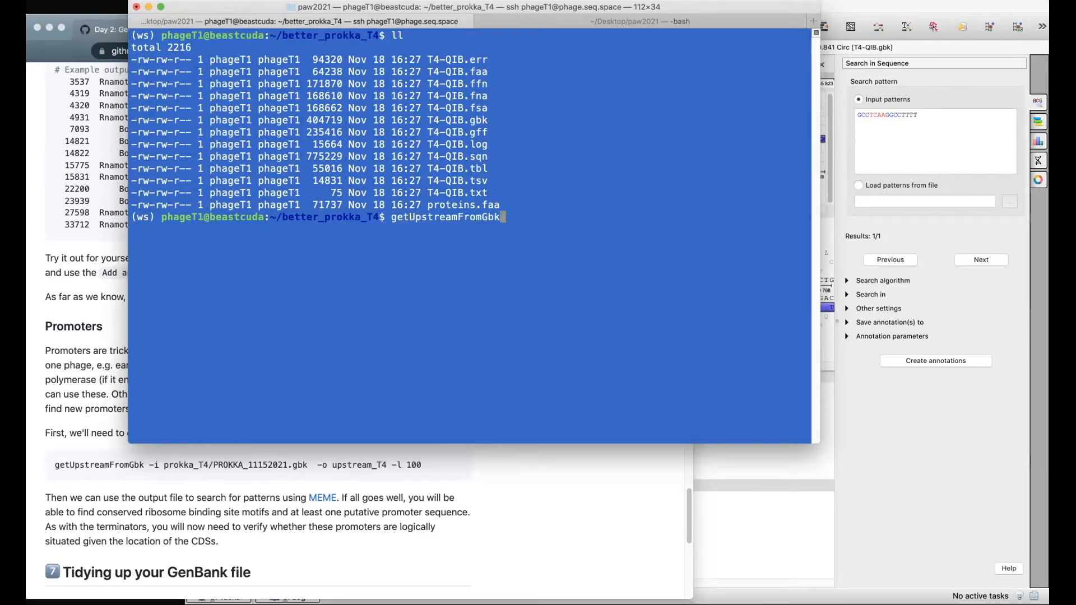
pyautogui.write(' -i T')
pyautogui.press('Tab')
pyautogui.write('gbk -')
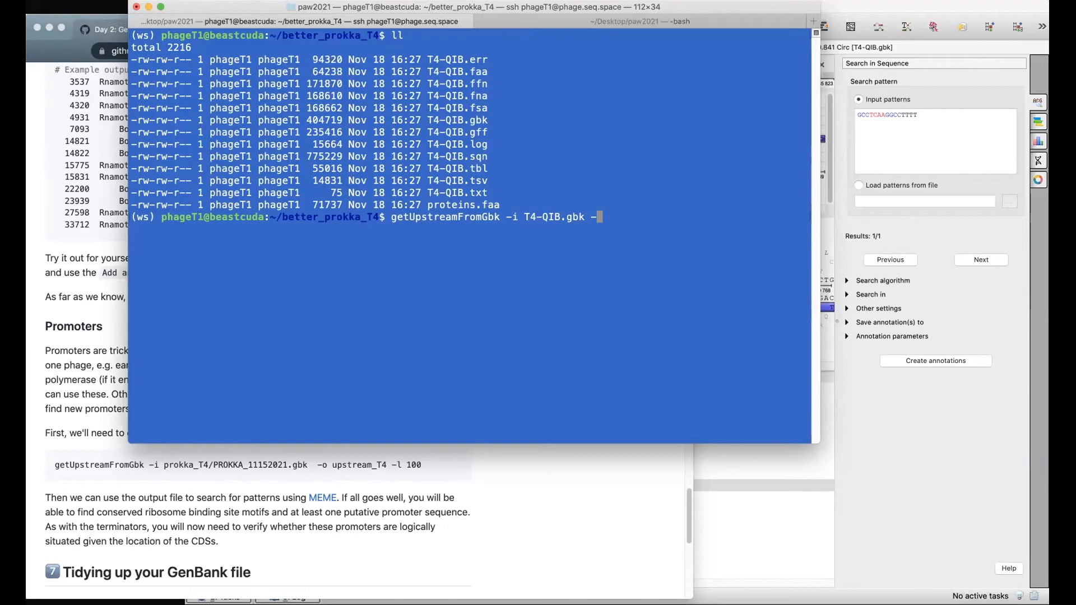
pyautogui.write('o upstream_T4 -l 100')
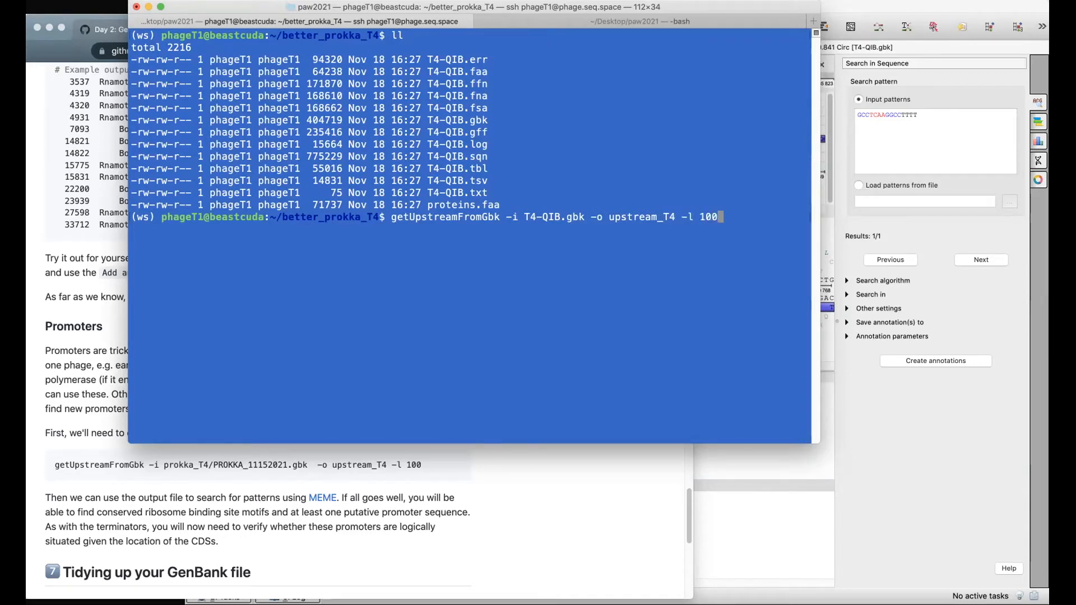
pyautogui.press('Return')
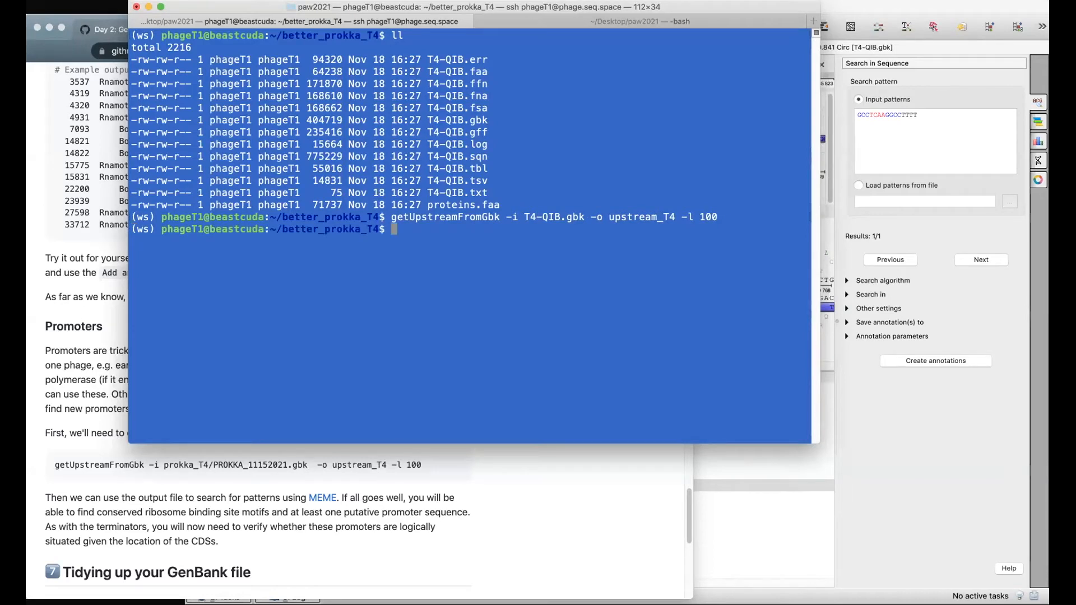
# List the folder's files and print the first lines of upstream_T4.
pyautogui.write('ls')
pyautogui.press('Return')
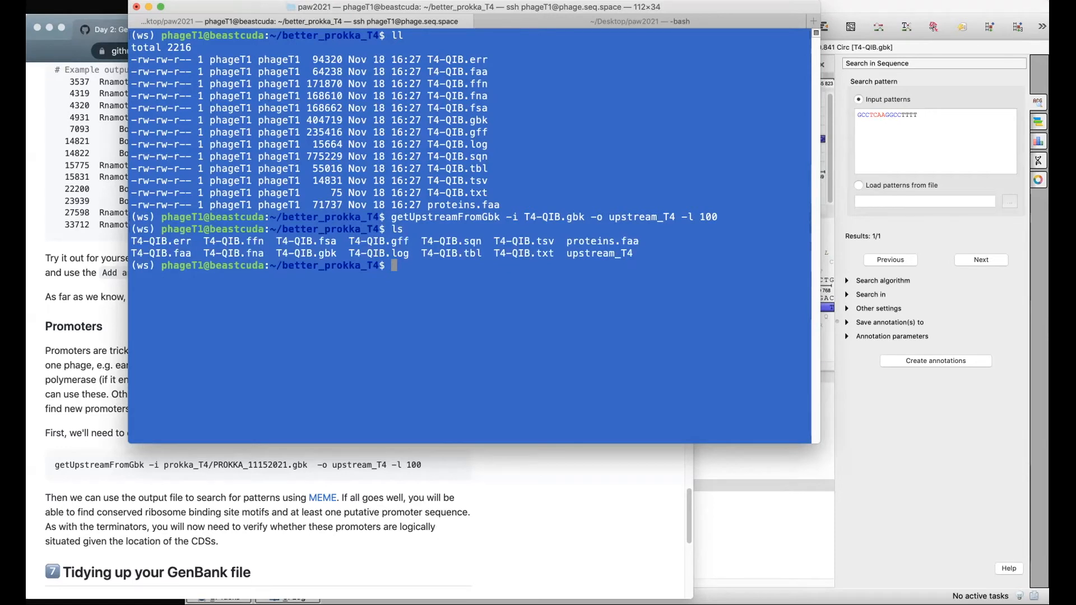
pyautogui.write('head up')
pyautogui.press('Tab')
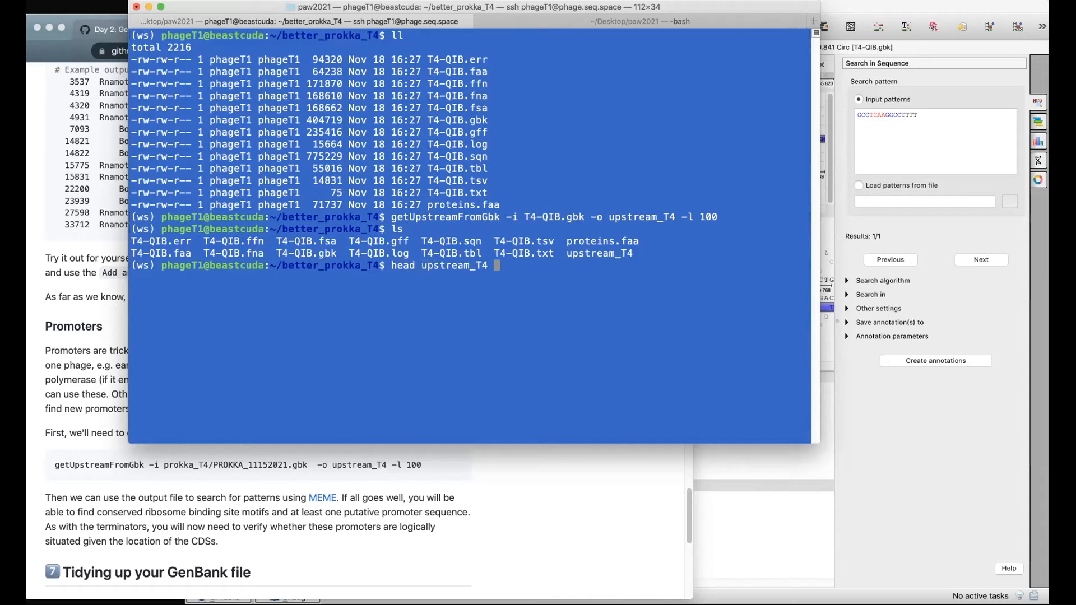
pyautogui.press('Return')
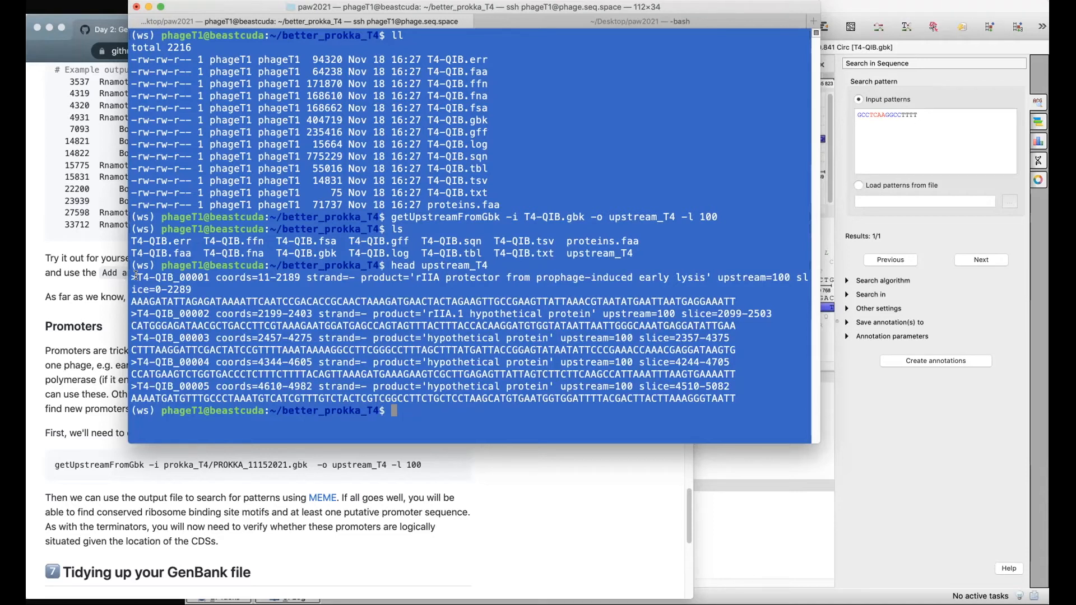
# Examine the first record's locus tag and upstream sequence, and print the last lines of upstream_T4.
pyautogui.moveTo(135, 275); pyautogui.dragTo(295, 276)
pyautogui.click(296, 277)
pyautogui.moveTo(735, 301); pyautogui.dragTo(134, 299)
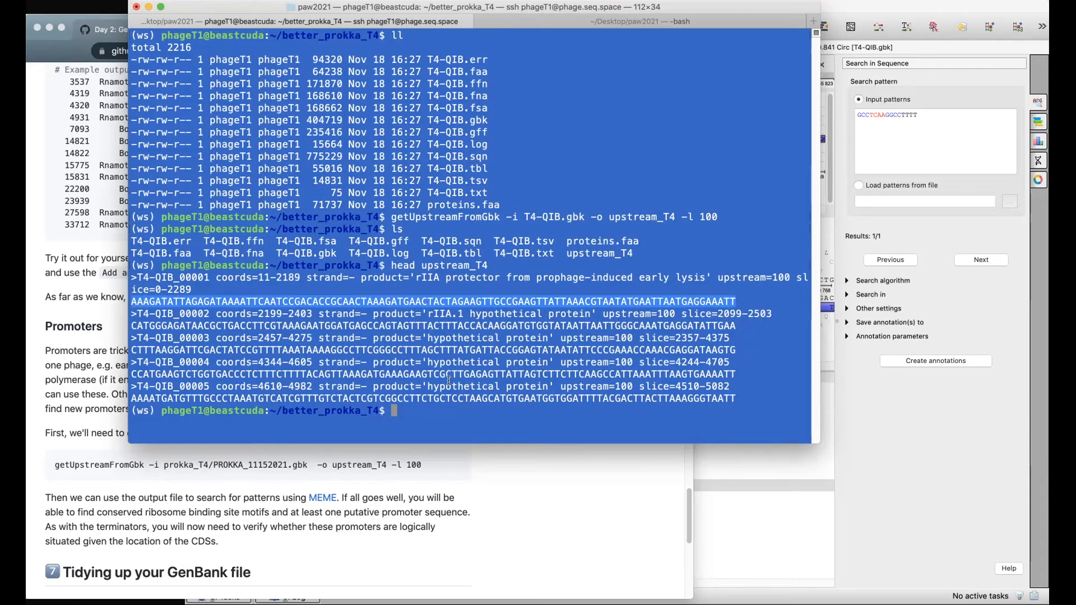
pyautogui.click(428, 414)
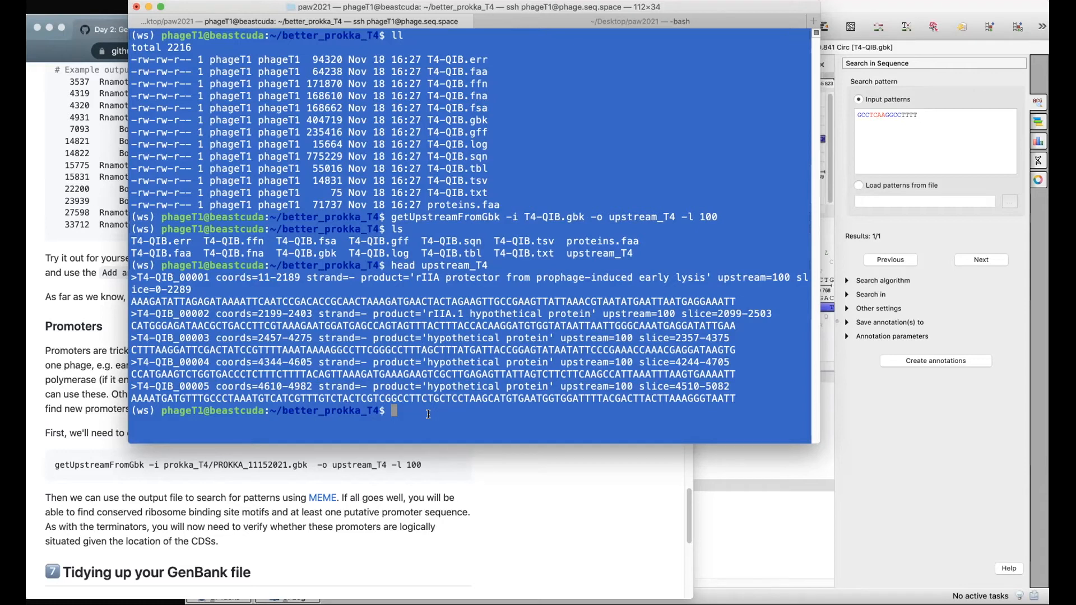
pyautogui.write('tail upstream_T4')
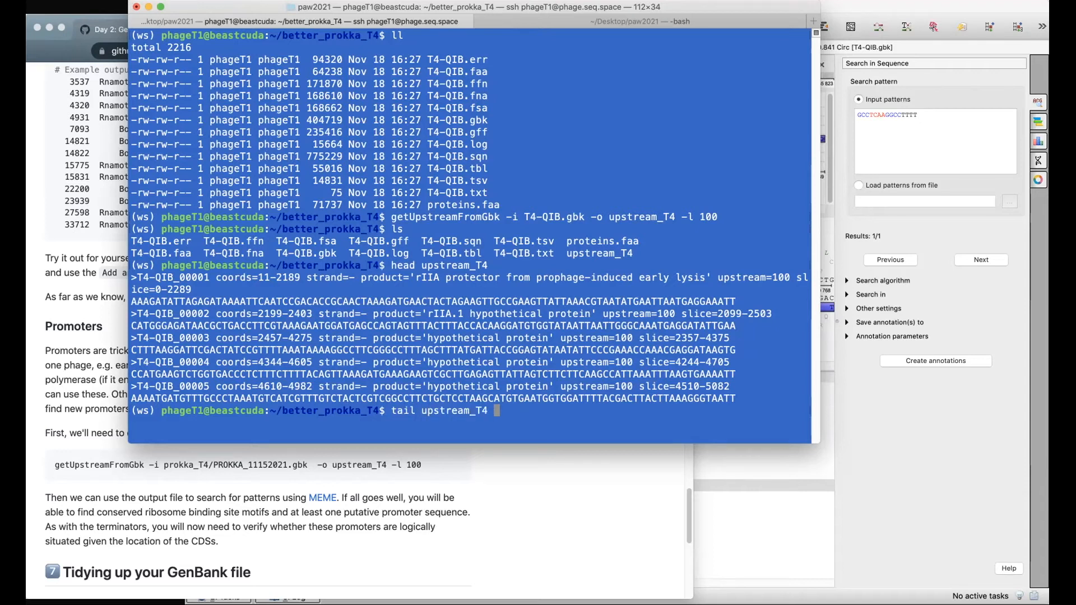
pyautogui.press('Return')
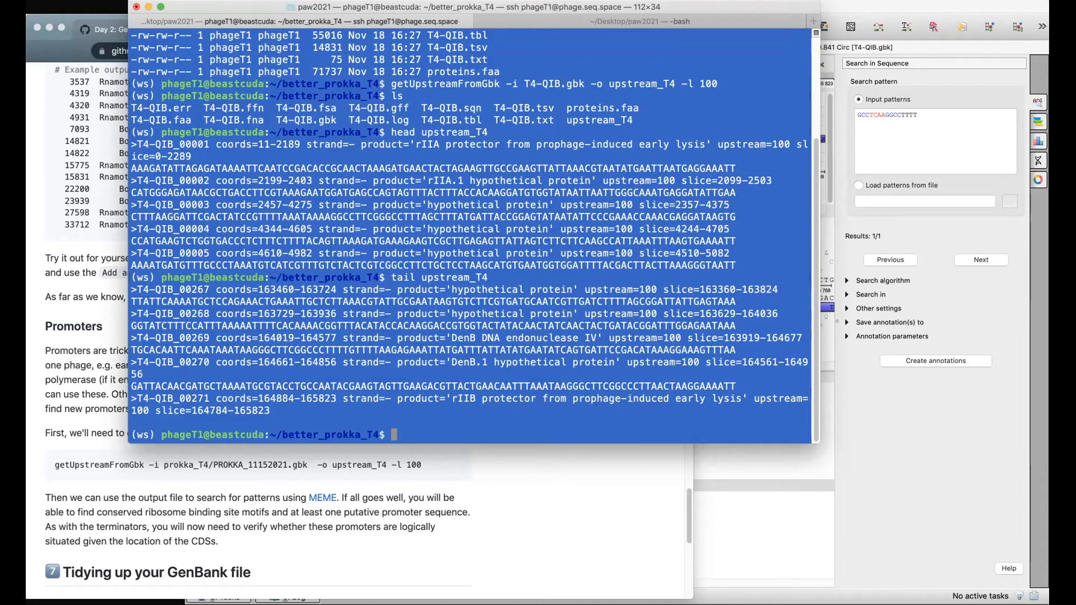
# Switch to the SFTP client, go to the better_prokka_T4 folder, refresh its listing and download upstream_T4.
pyautogui.press('super+Tab')
pyautogui.click(547, 298)
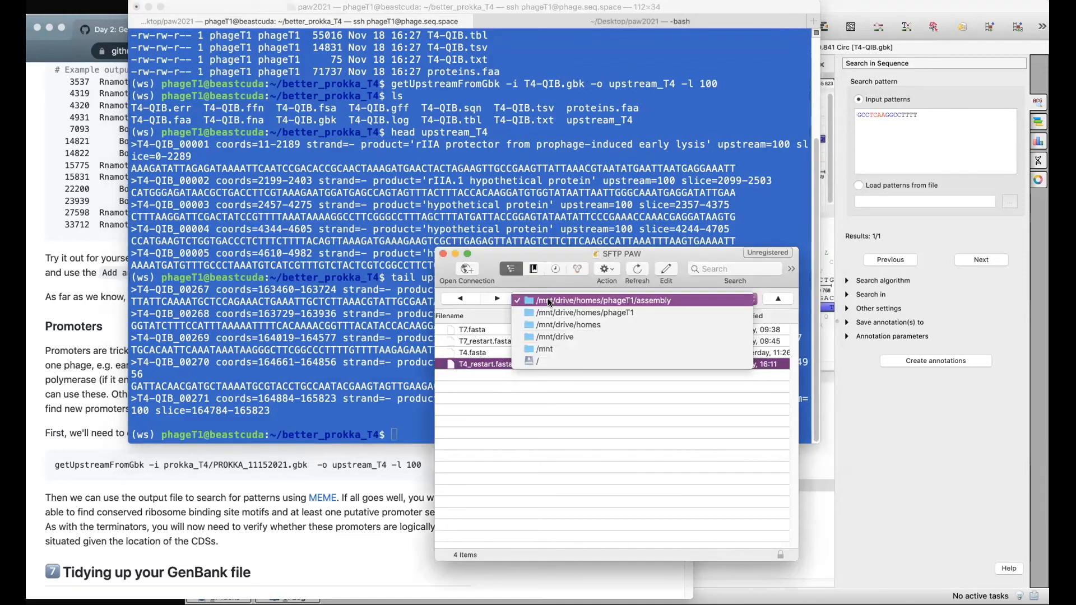
pyautogui.click(601, 313)
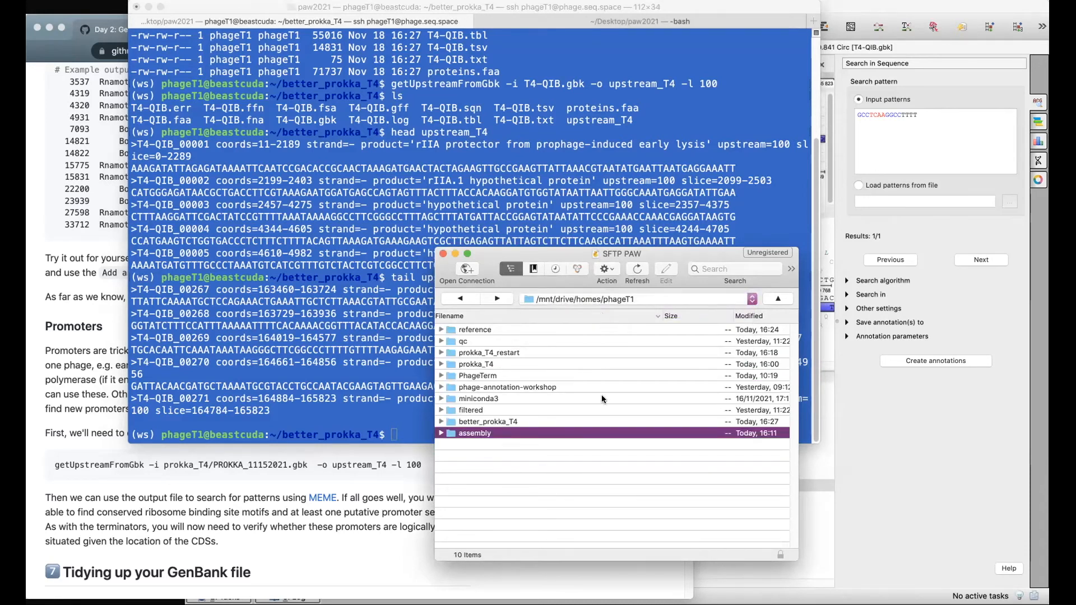
pyautogui.doubleClick(488, 421)
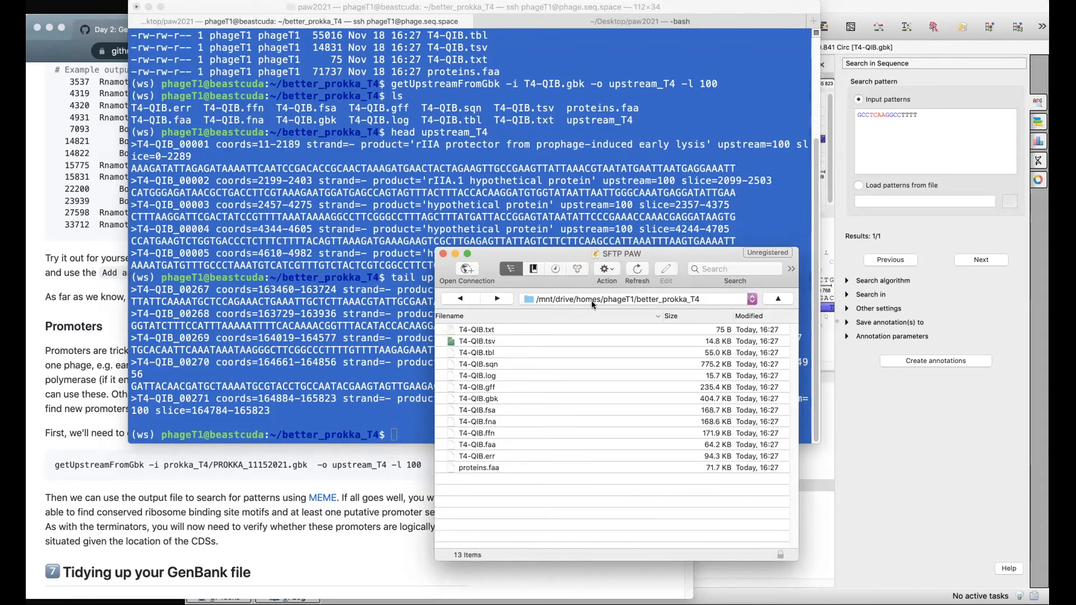
pyautogui.click(637, 271)
pyautogui.click(489, 329)
pyautogui.doubleClick(488, 329)
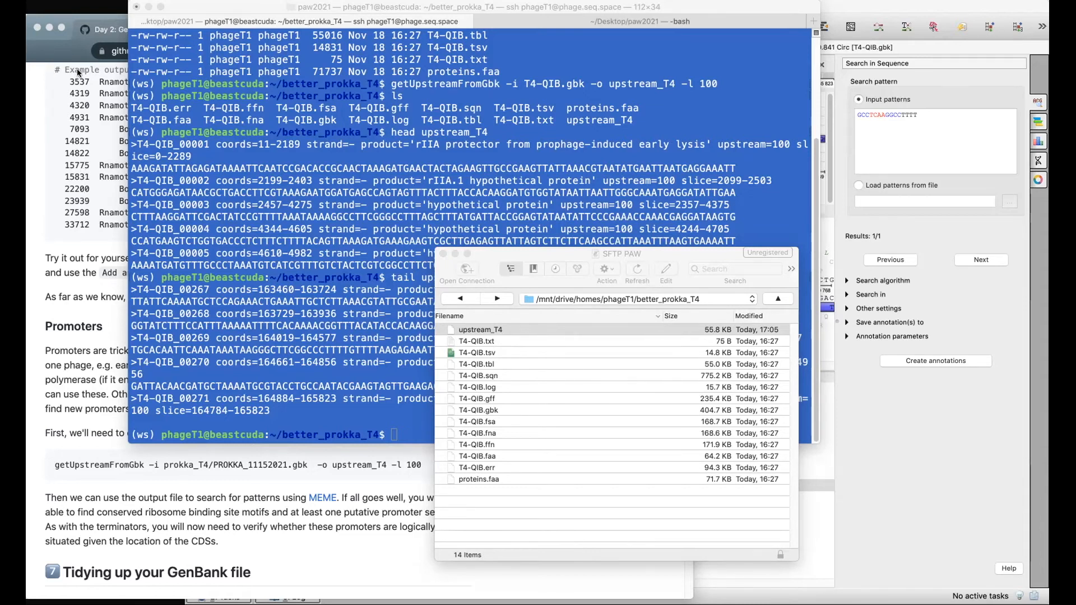
# Return to the workshop wiki in the browser, open its MEME link in a new tab and open the MEME submission form.
pyautogui.click(72, 47)
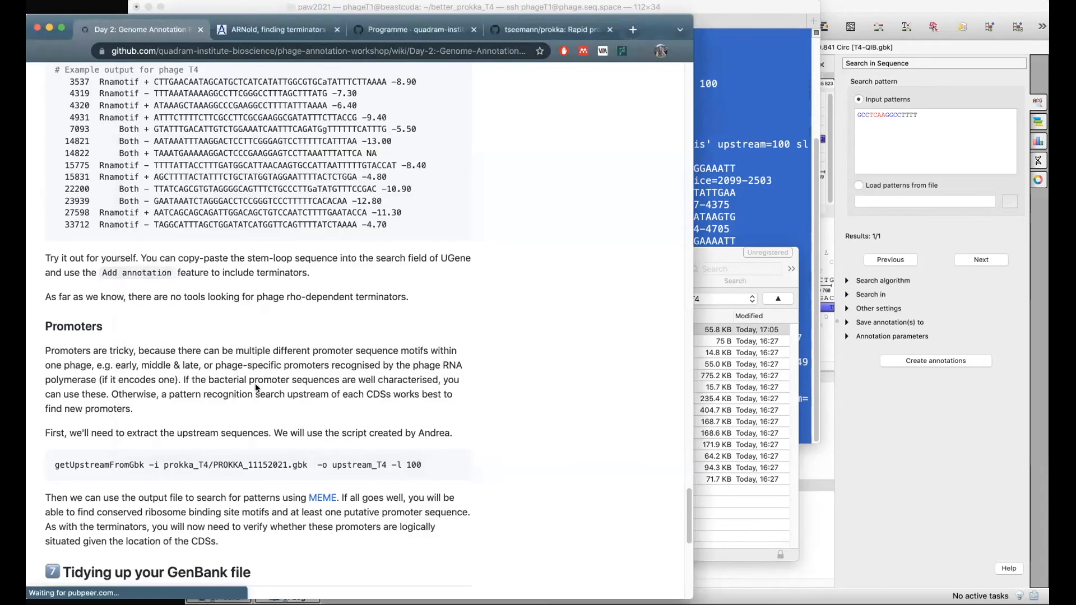
pyautogui.scroll(-1, 285, 416)
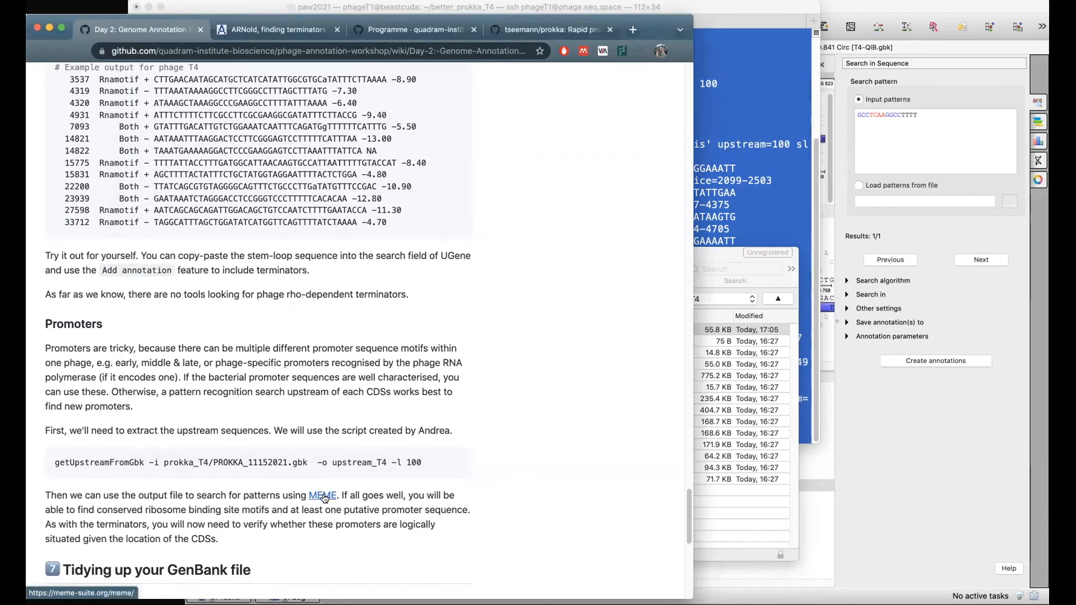
pyautogui.rightClick(334, 496)
pyautogui.click(353, 502)
pyautogui.hotkey('ctrl', 'Tab')
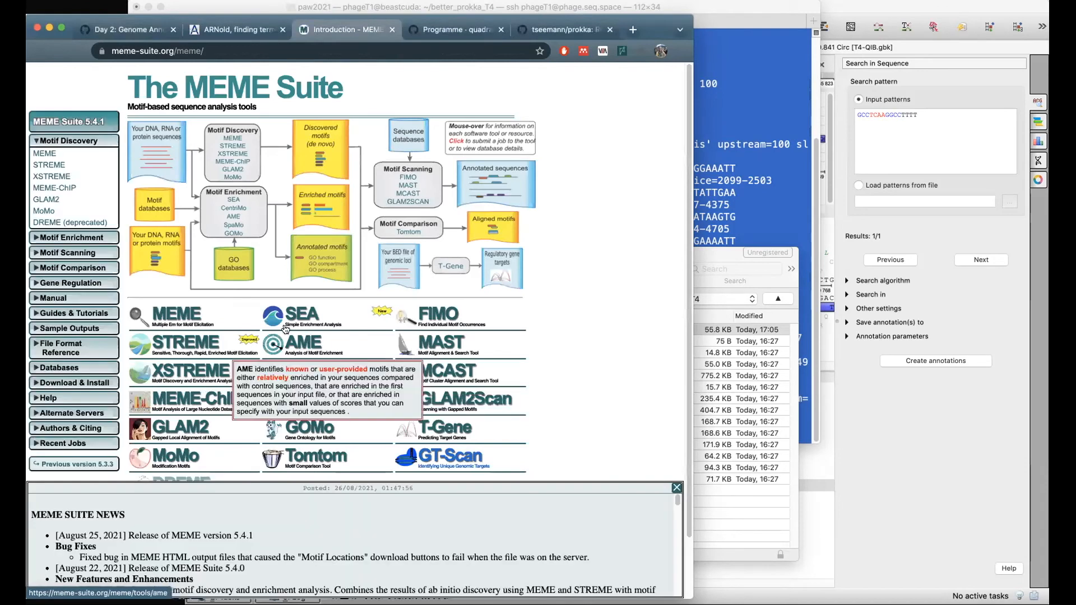
pyautogui.moveTo(164, 315)
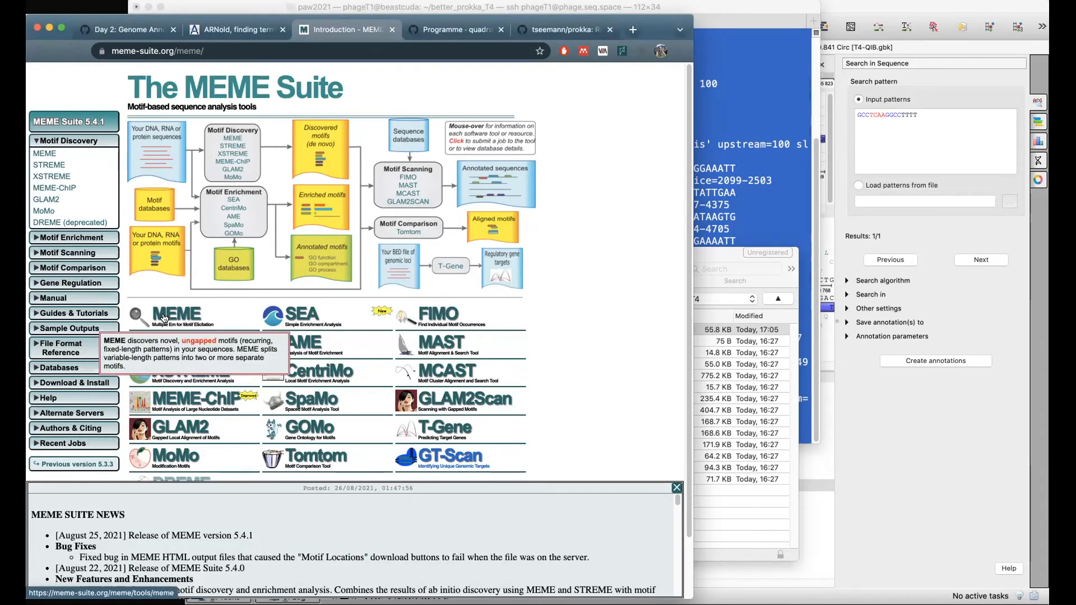
pyautogui.click(165, 317)
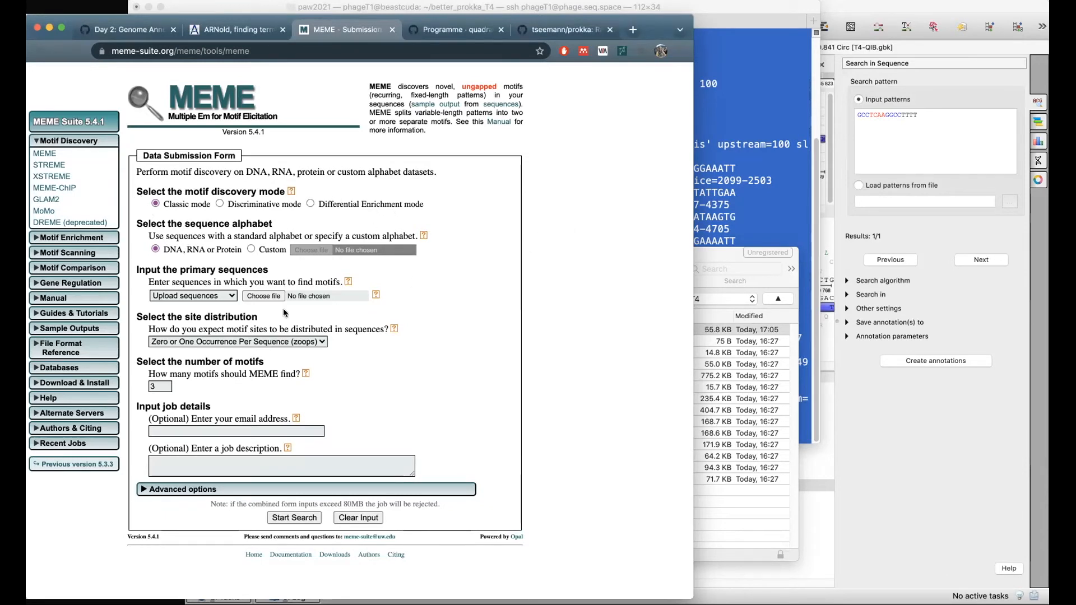
# Submit a MEME search with upstream_T4 as the primary sequences and 10 motifs to find.
pyautogui.click(261, 295)
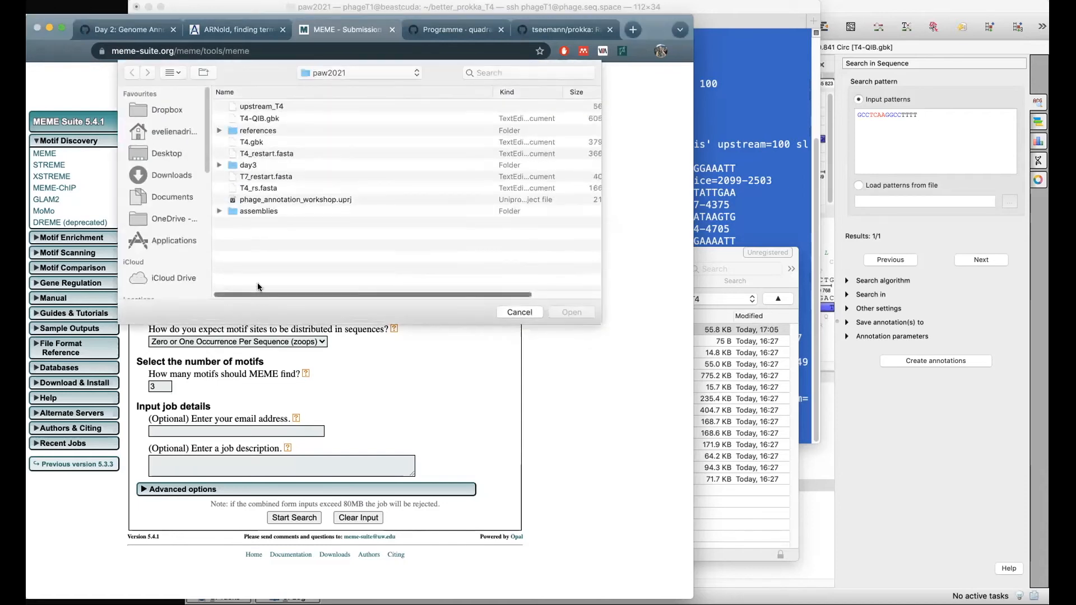
pyautogui.click(562, 313)
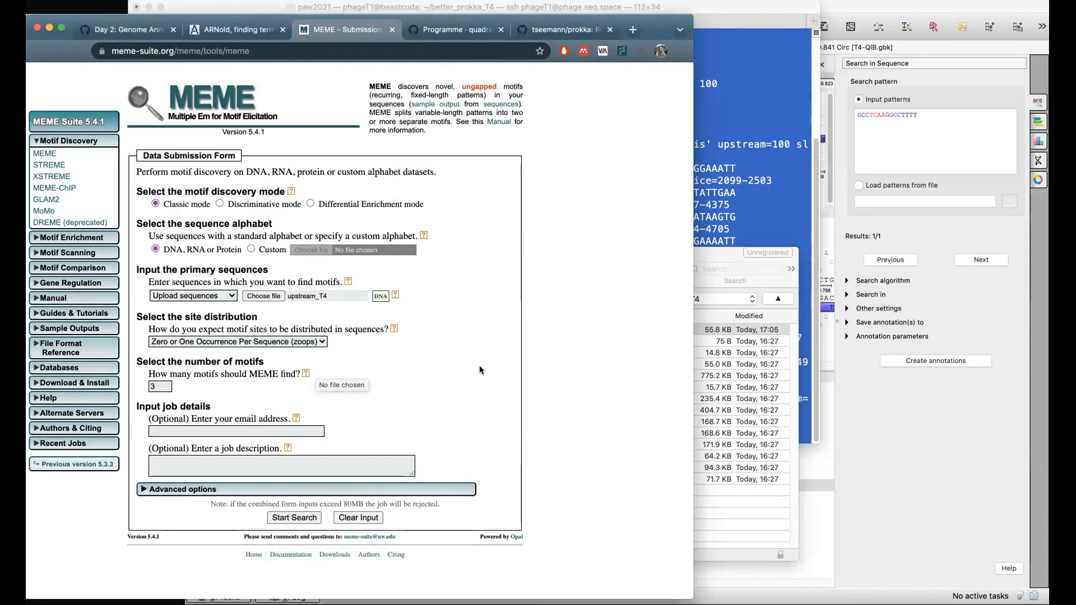
pyautogui.write('10')
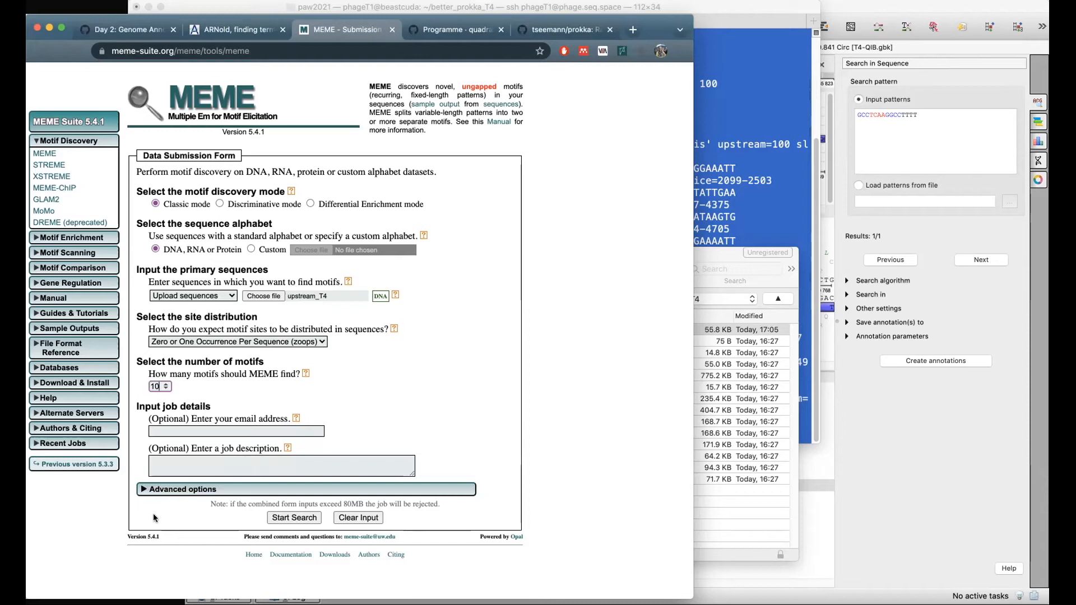
pyautogui.click(300, 517)
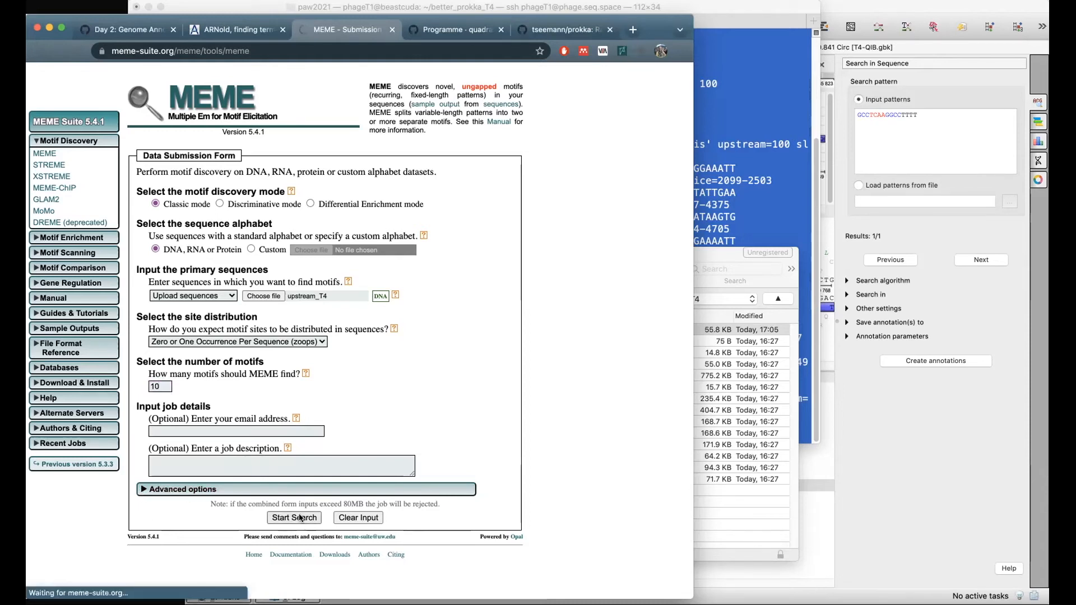
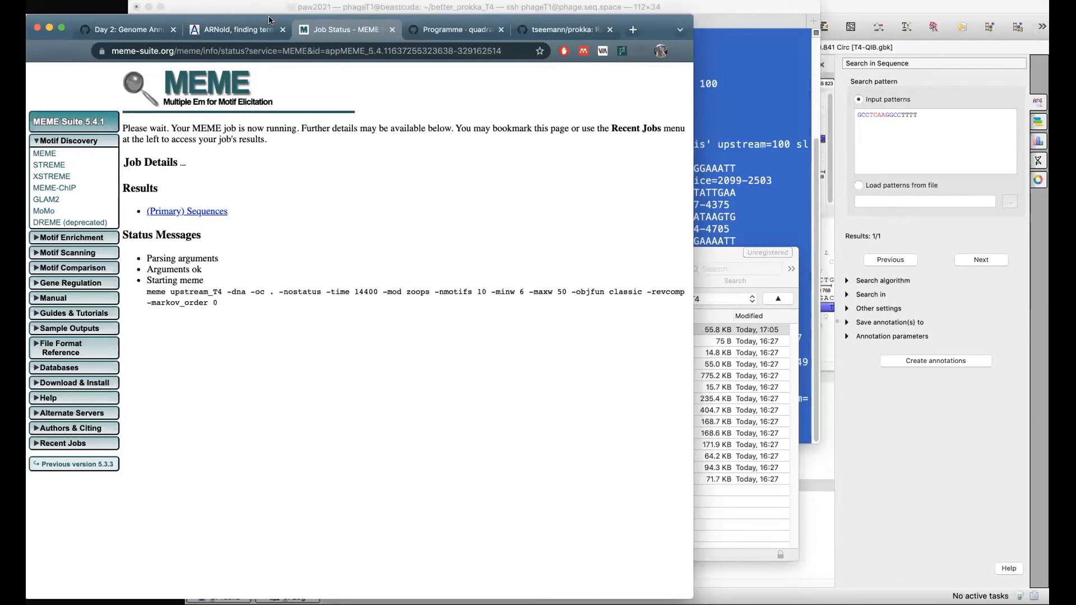
# Reposition the browser window, view the MEME job's primary sequences and go back to the job status page.
pyautogui.moveTo(269, 20); pyautogui.dragTo(312, 29)
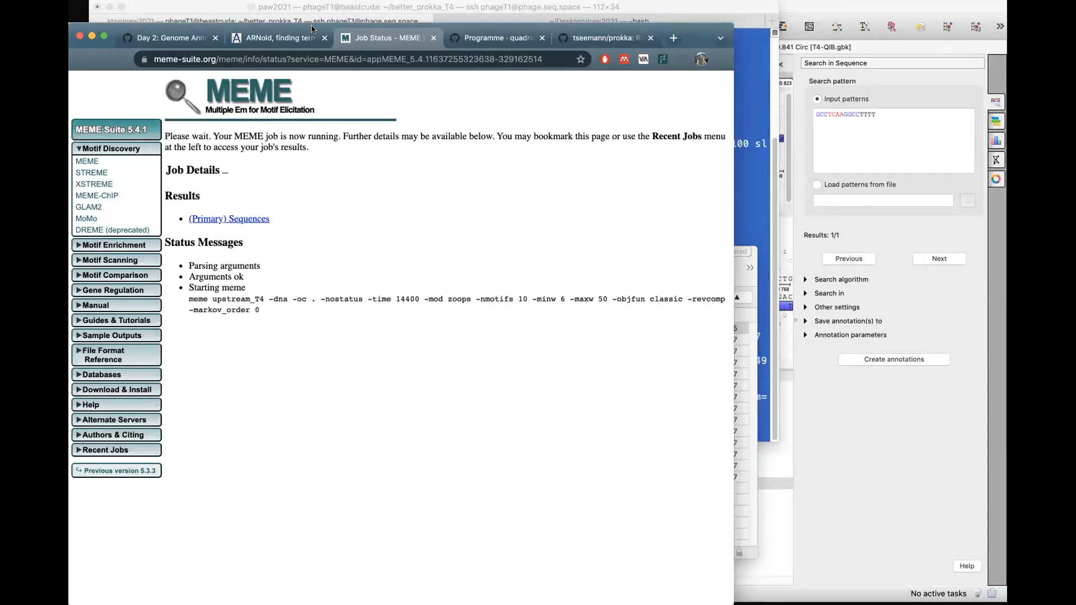
pyautogui.moveTo(312, 29); pyautogui.dragTo(299, 20)
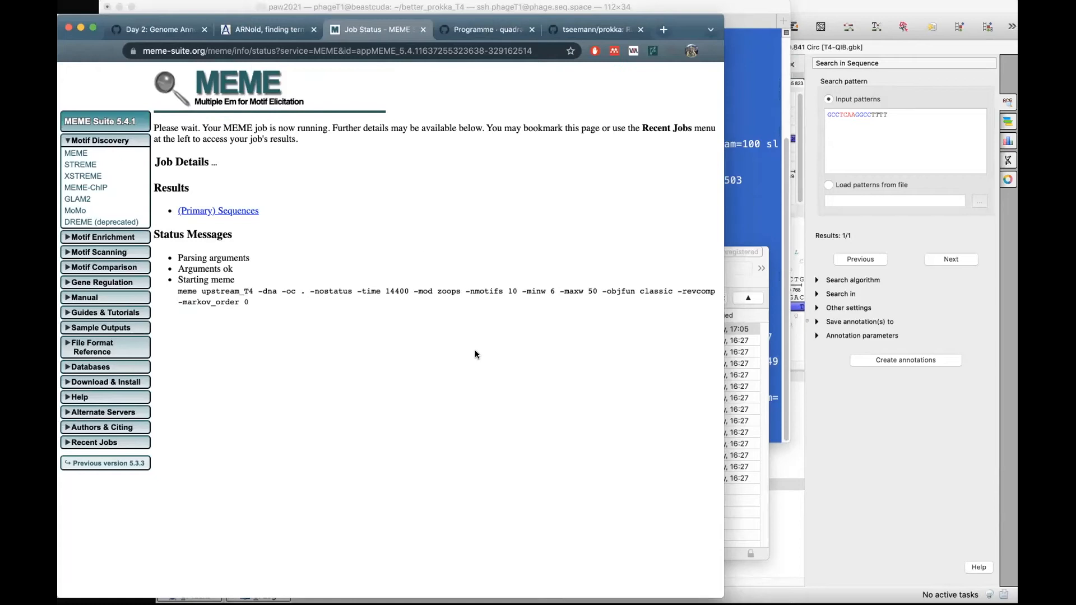
pyautogui.click(226, 212)
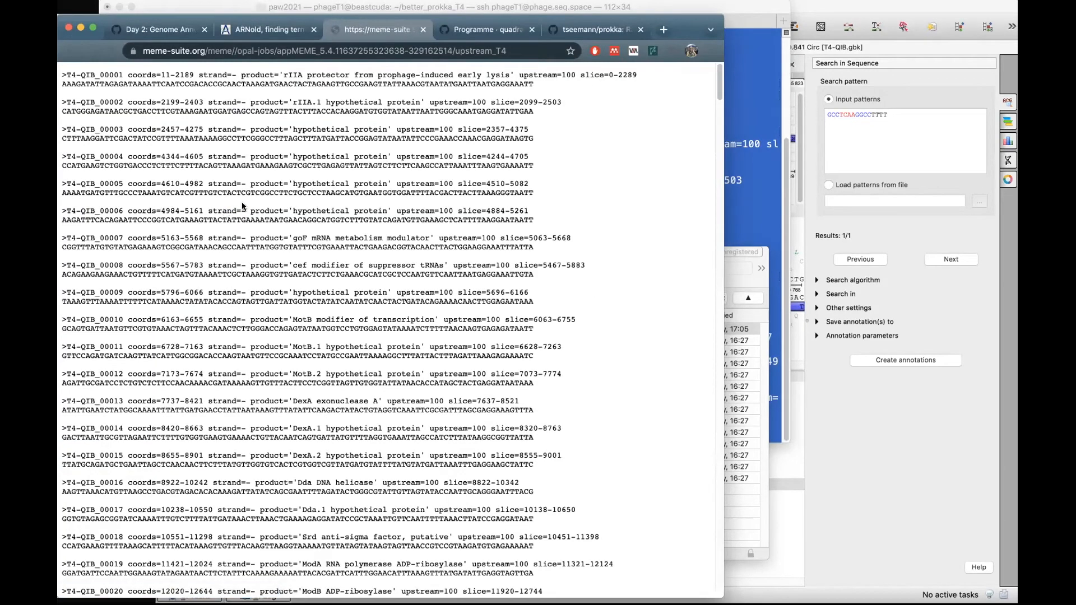
pyautogui.click(72, 51)
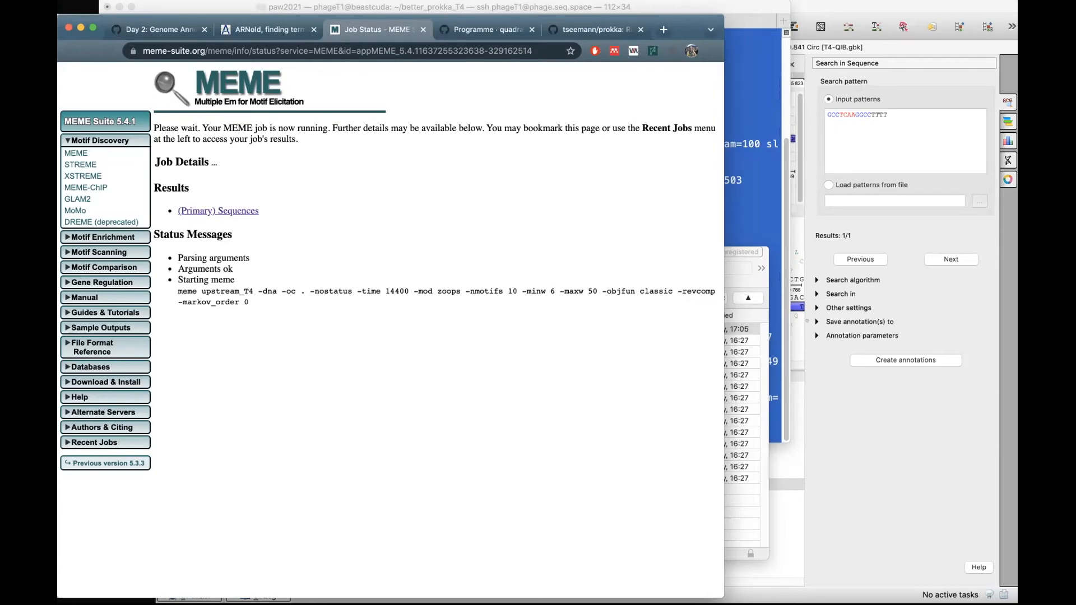
# Check the terminal and the MEME job page, switch to UGENE and show the circular view of Contig_1_190.841 Circ.
pyautogui.click(769, 7)
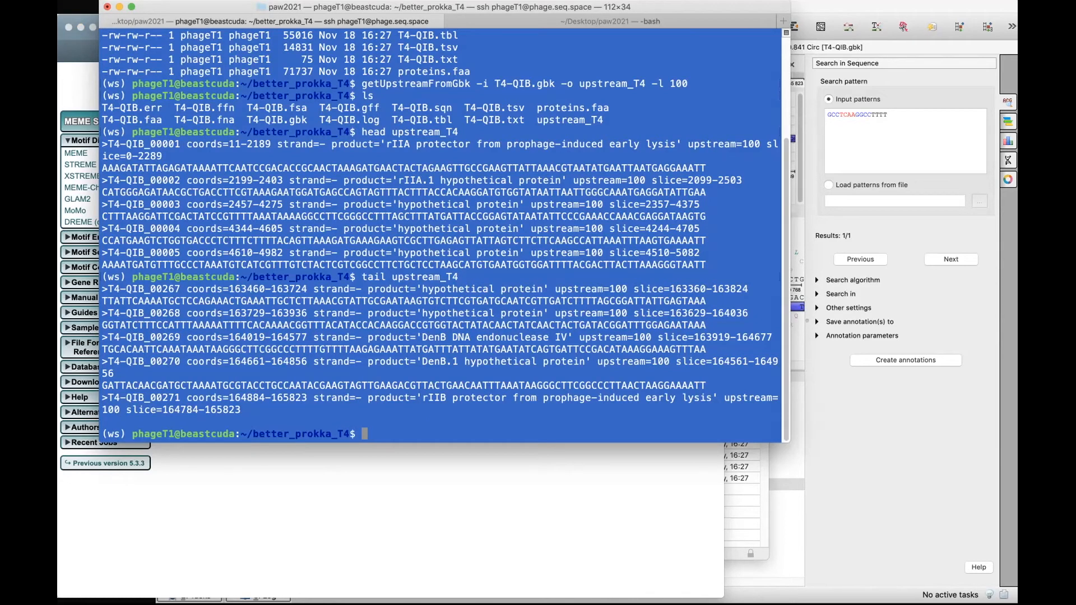
pyautogui.click(309, 517)
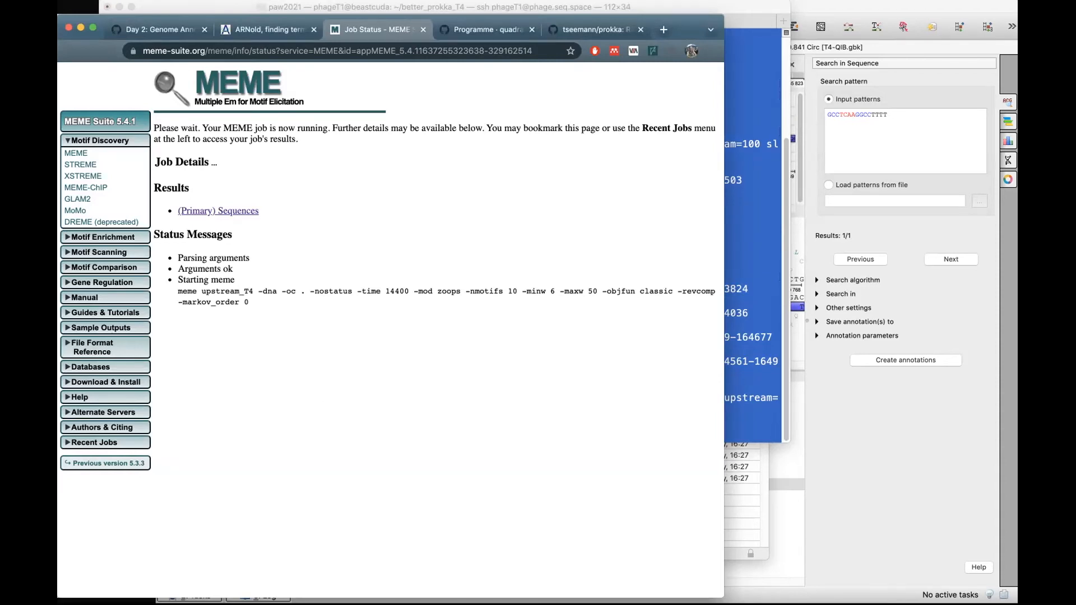
pyautogui.click(862, 470)
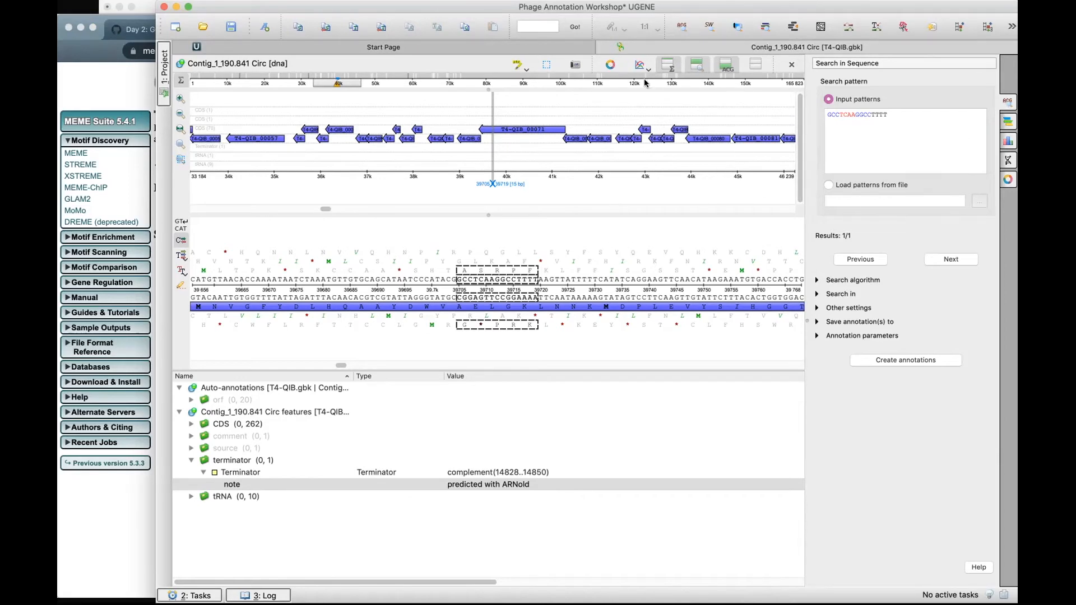
pyautogui.click(608, 64)
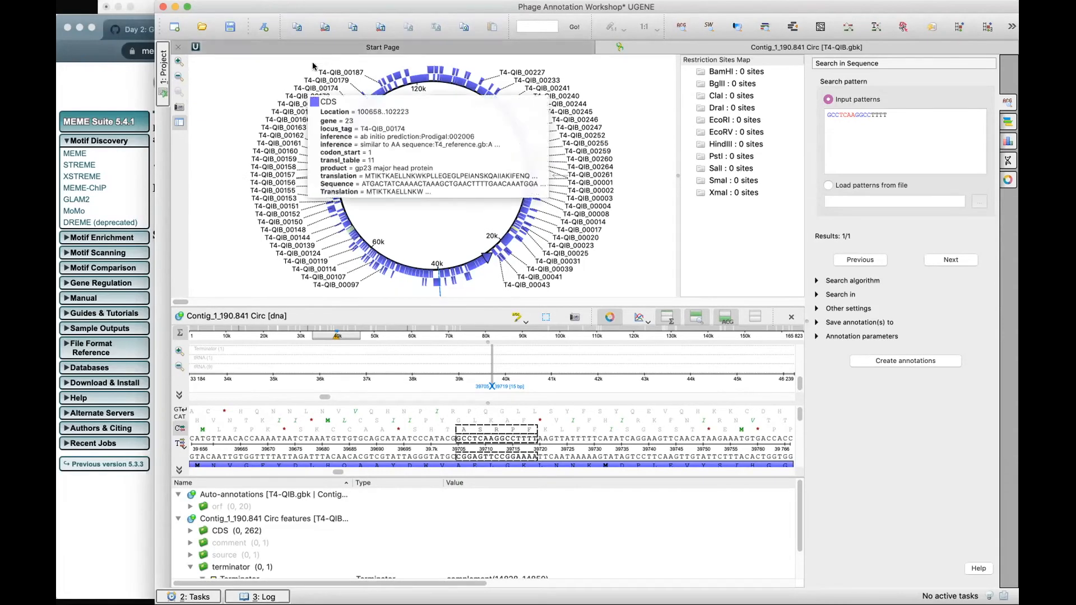
pyautogui.moveTo(324, 73)
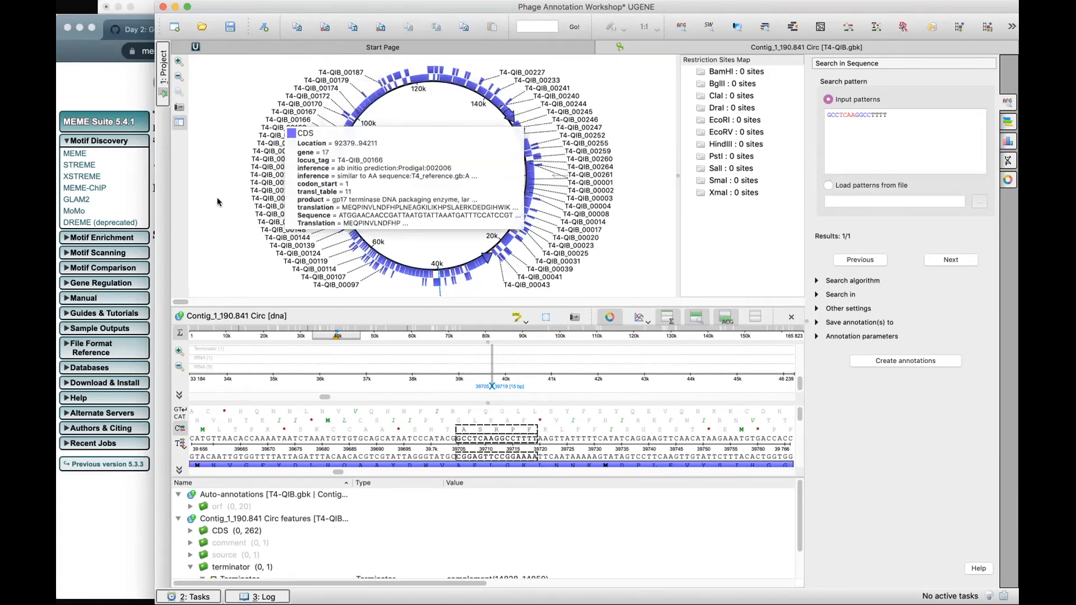
pyautogui.click(249, 271)
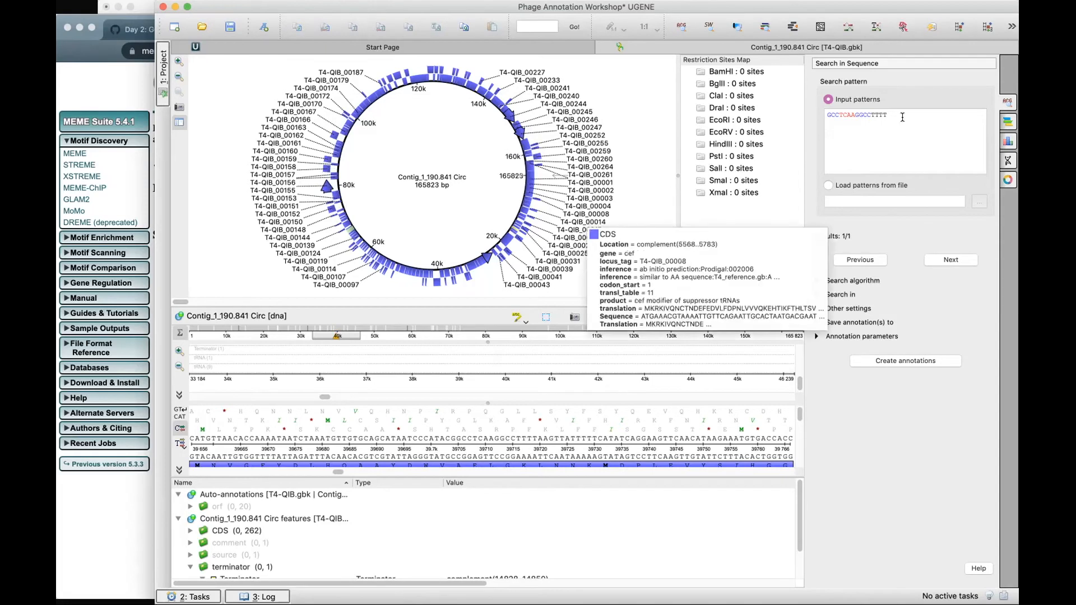
# Set the highlighting colour of the Terminator annotations to Magenta.
pyautogui.click(1008, 123)
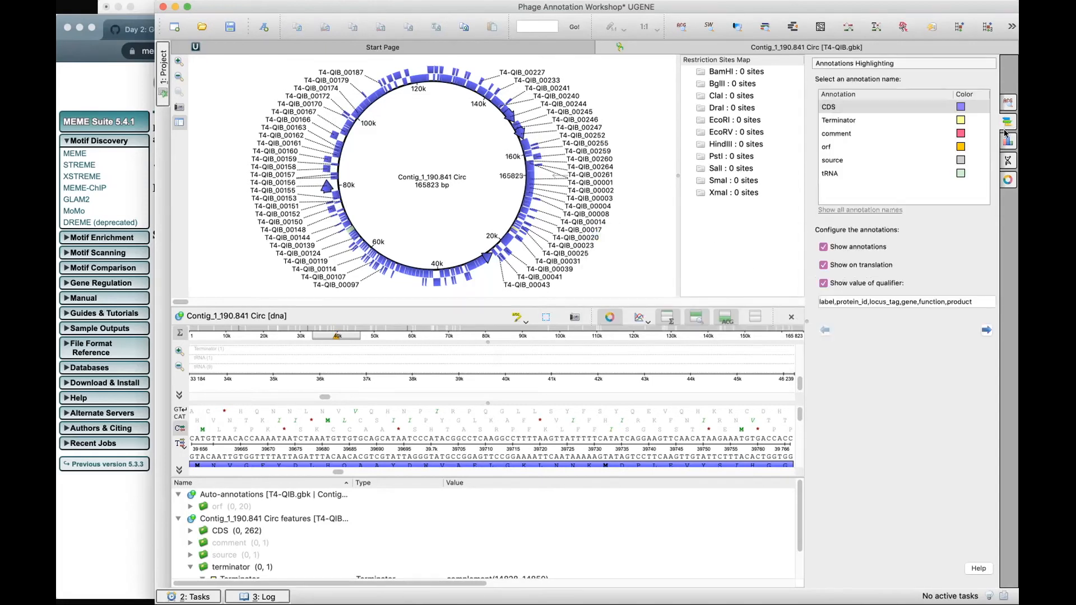
pyautogui.click(960, 107)
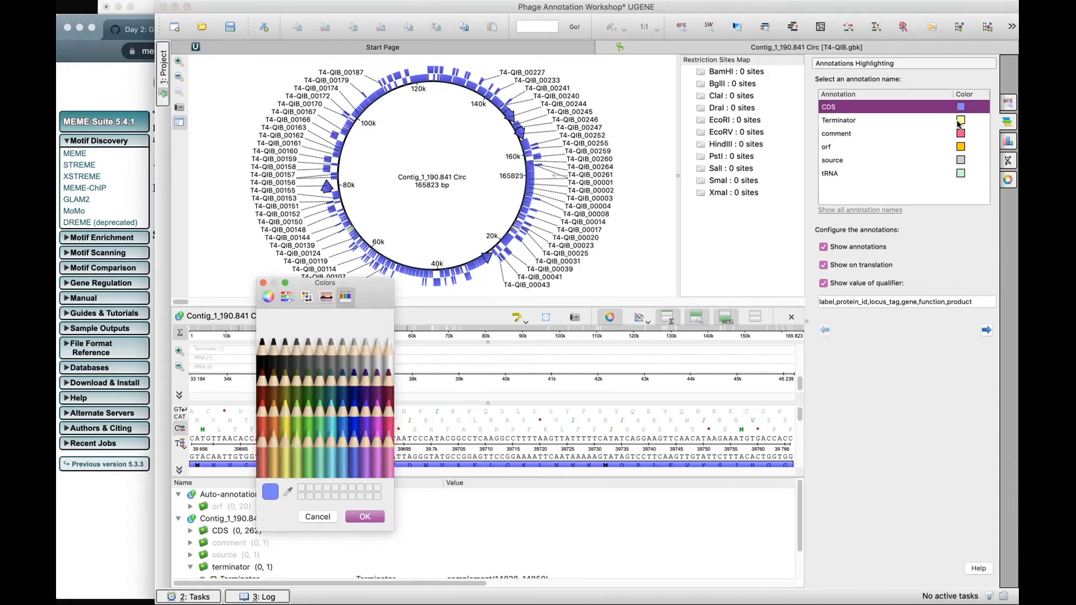
pyautogui.click(263, 283)
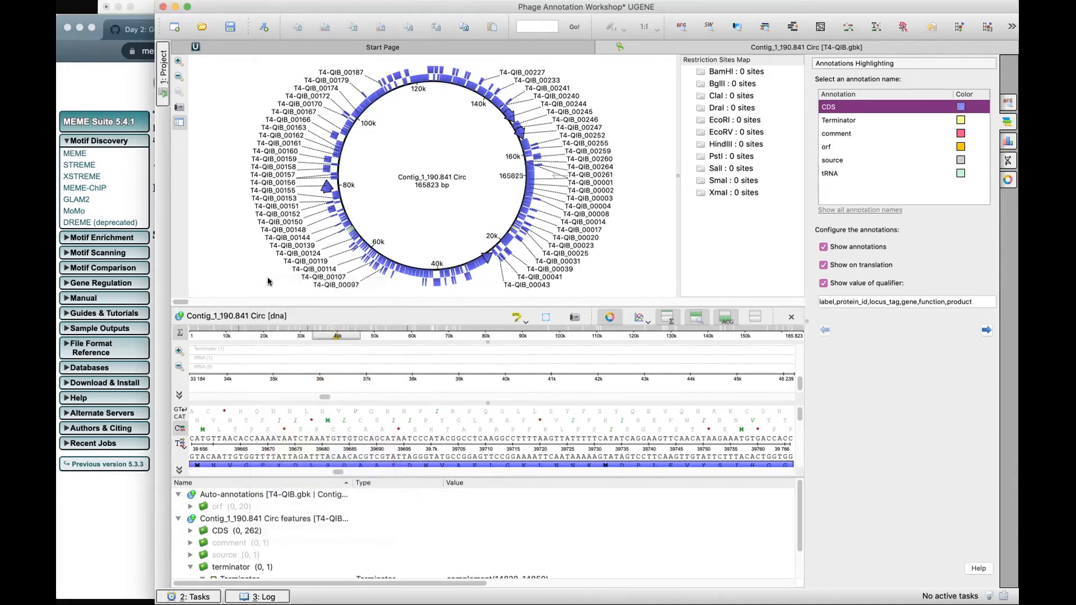
pyautogui.click(961, 119)
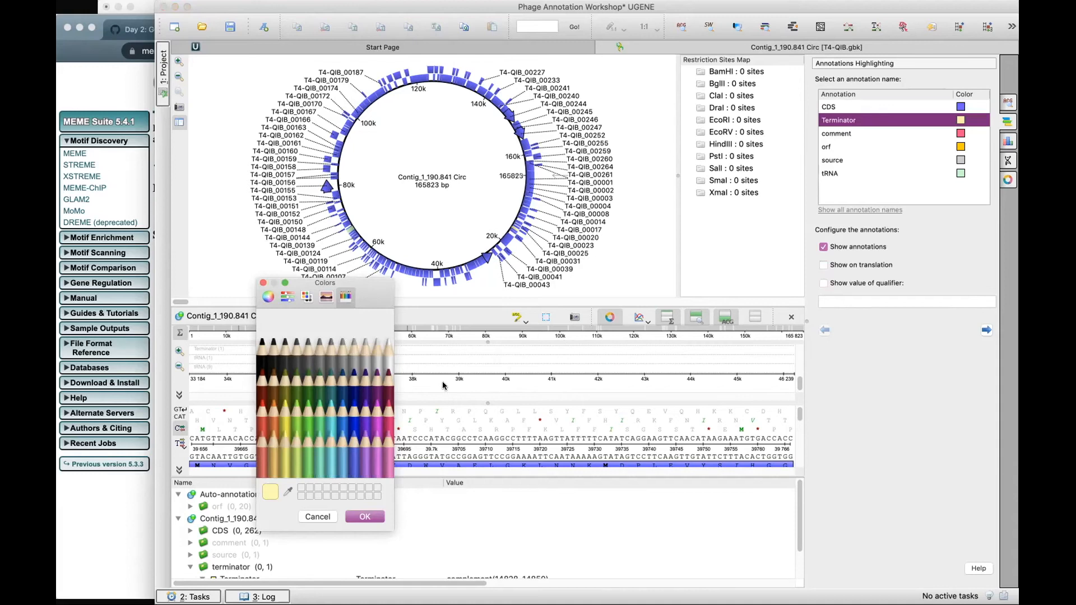
pyautogui.click(375, 423)
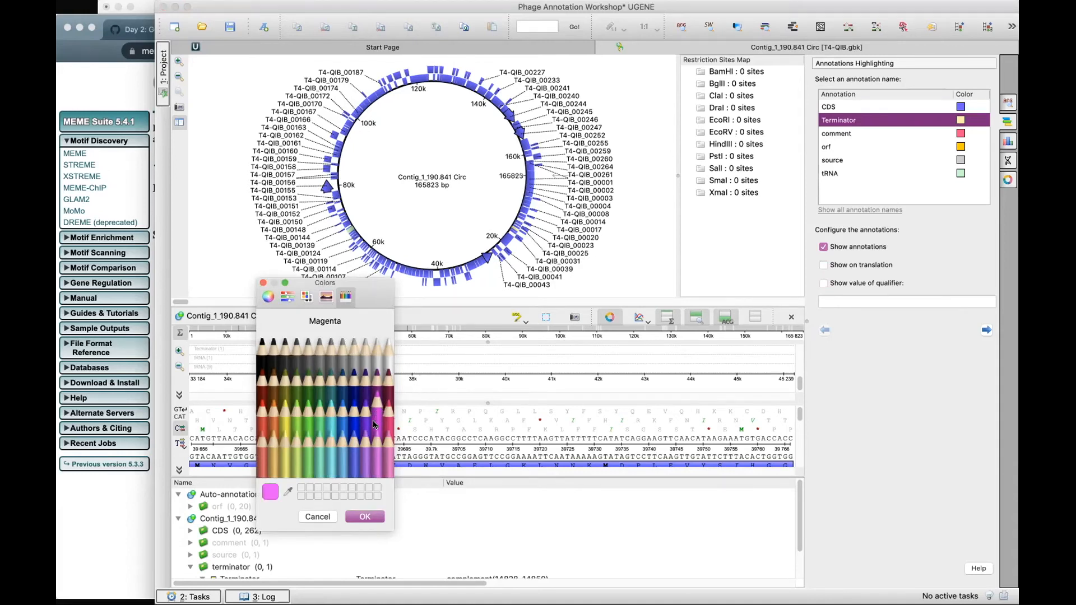
pyautogui.click(365, 516)
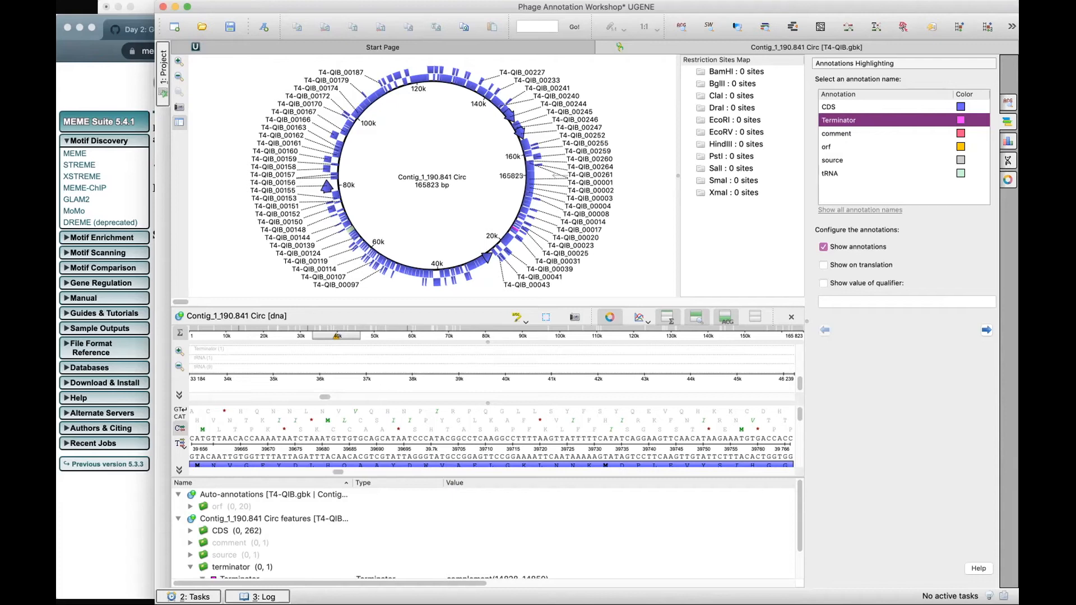
# View the circular view settings, hide the settings and collapse the circular map to enlarge the linear sequence view.
pyautogui.doubleClick(1008, 180)
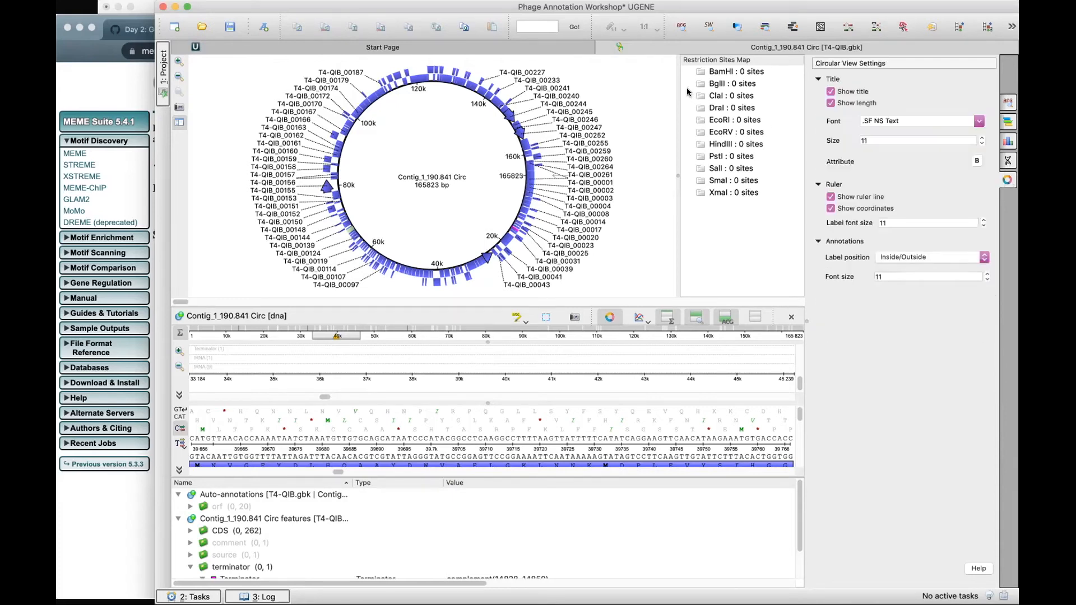
pyautogui.click(1008, 180)
pyautogui.click(1008, 179)
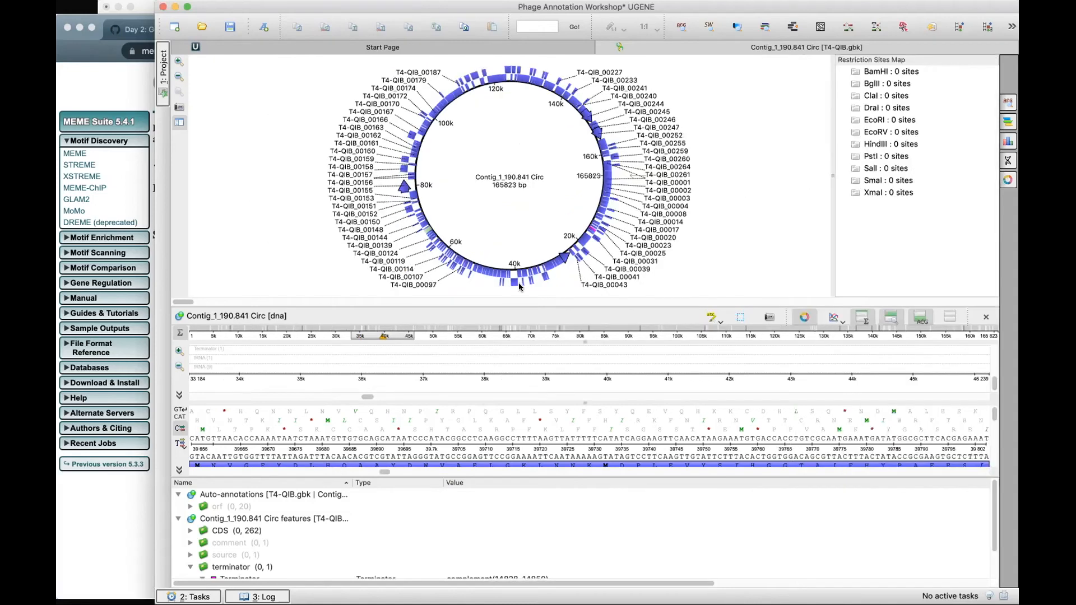
pyautogui.moveTo(565, 304); pyautogui.dragTo(541, 54)
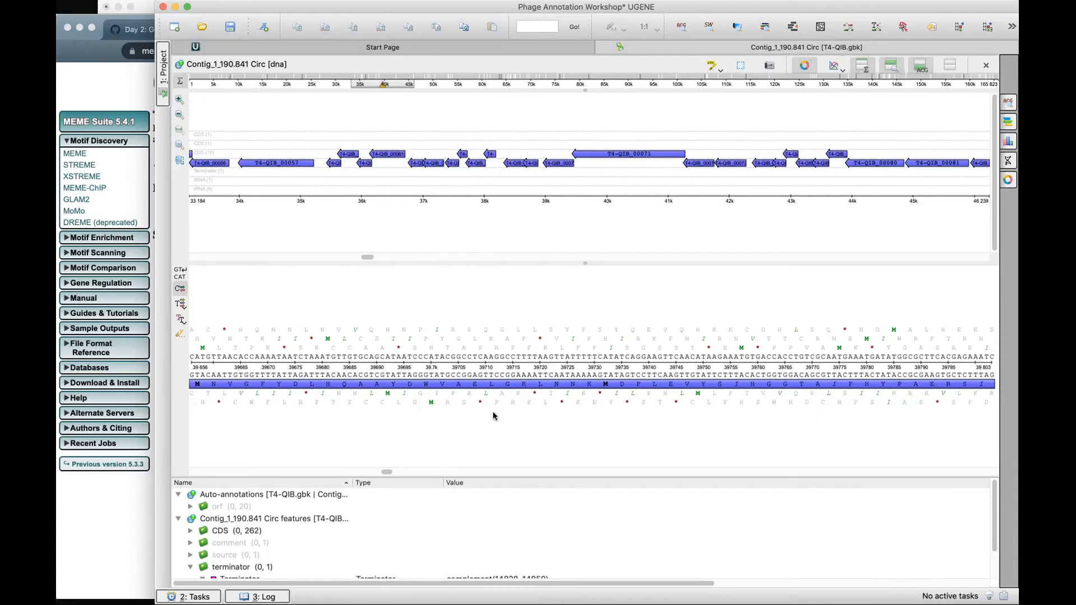
# Switch to the browser, reload the MEME job status page and return to UGENE.
pyautogui.click(123, 549)
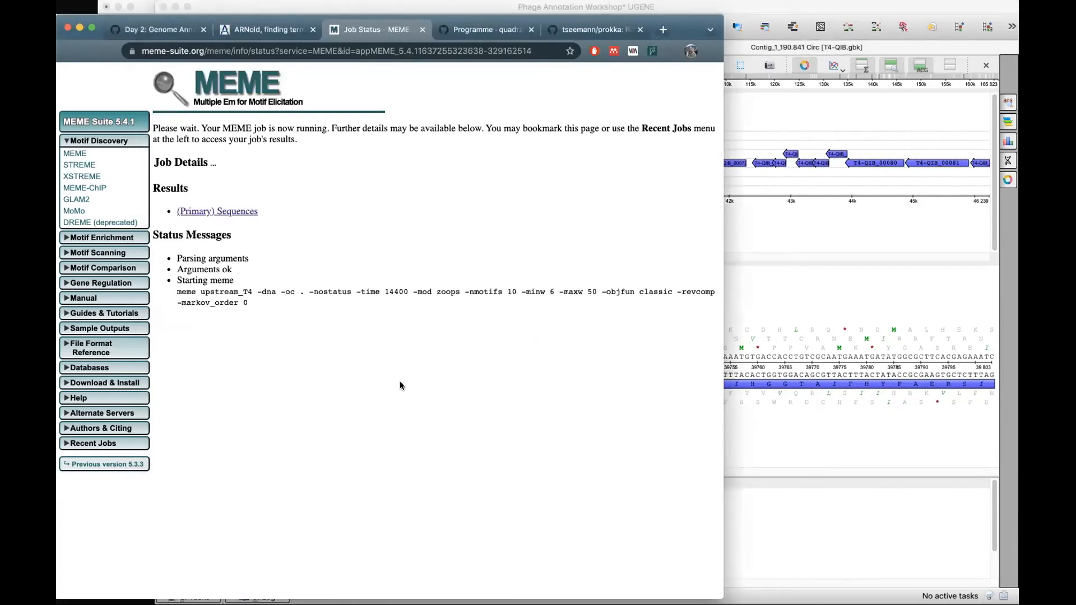
pyautogui.click(109, 51)
pyautogui.click(838, 11)
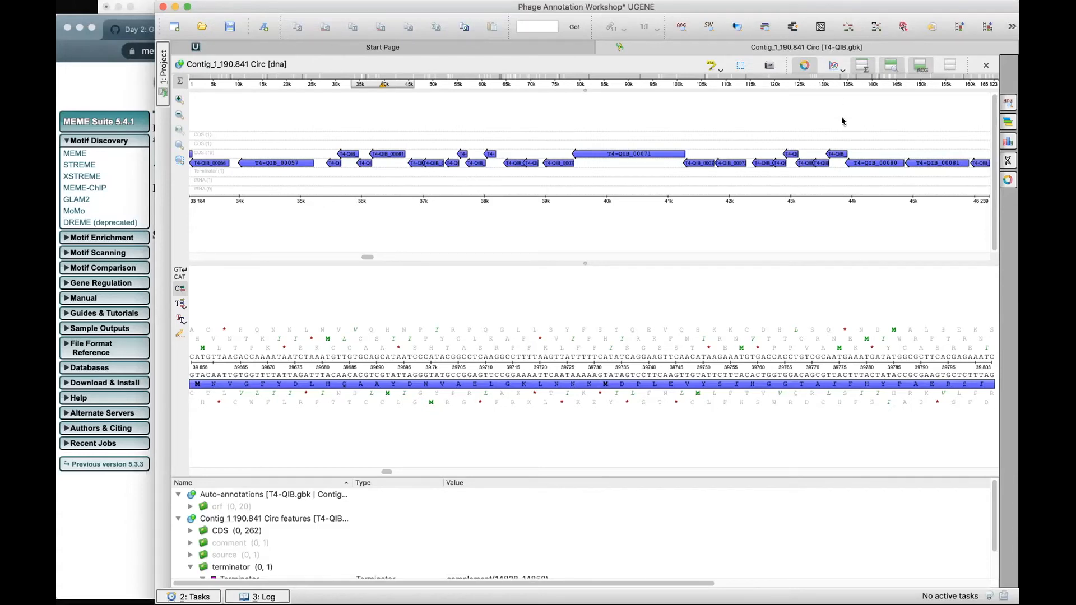
# Build a dotplot of Contig_1_190.841 Circ against T4_reference.gb with direct repeats, 100 bp minimum repeat length and 100% identity.
pyautogui.click(819, 29)
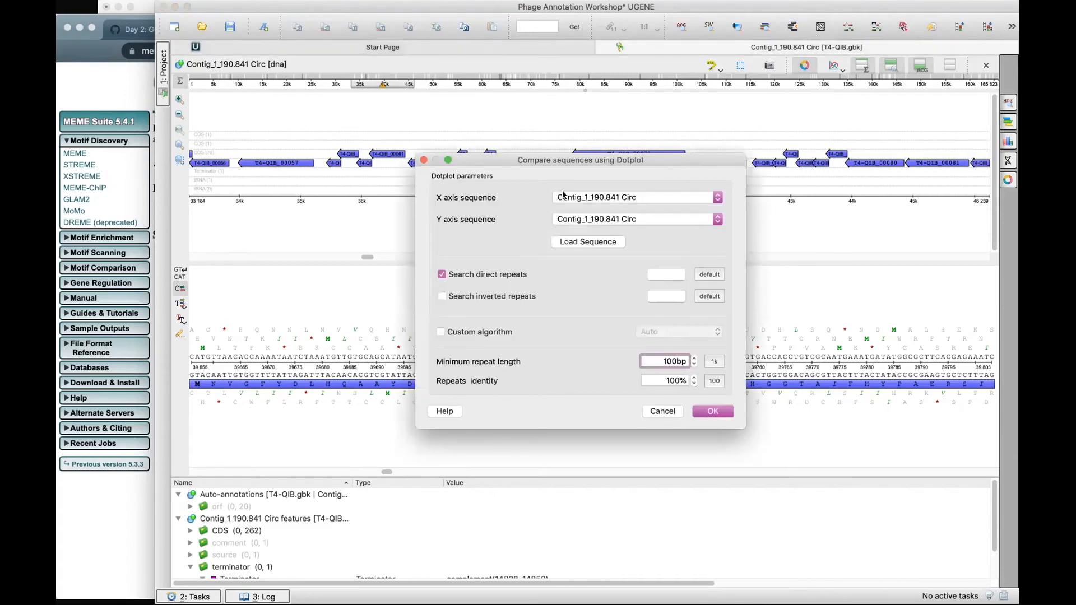
pyautogui.click(564, 196)
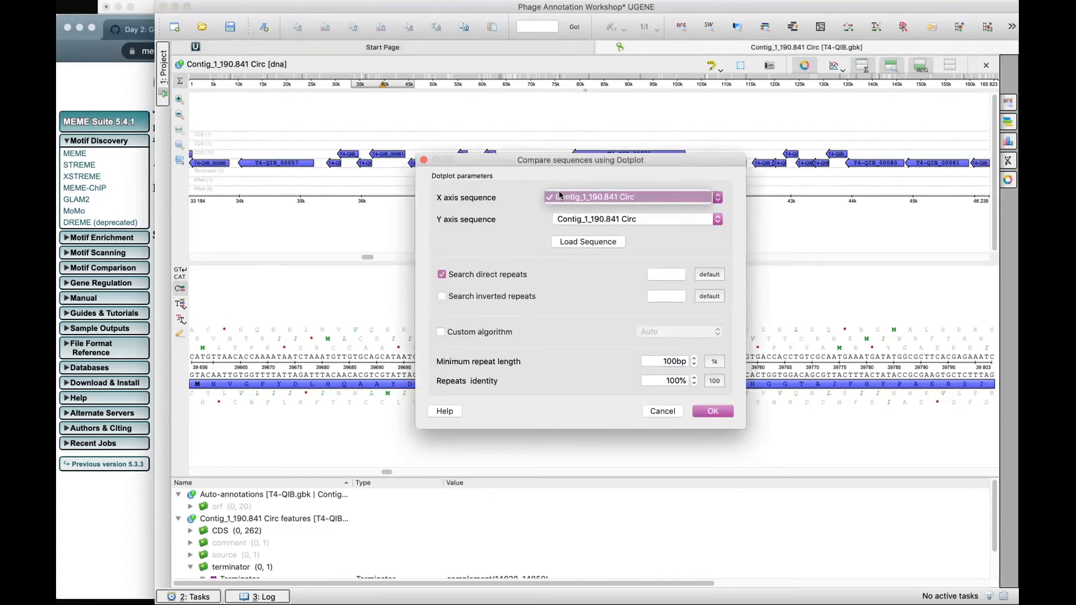
pyautogui.click(572, 196)
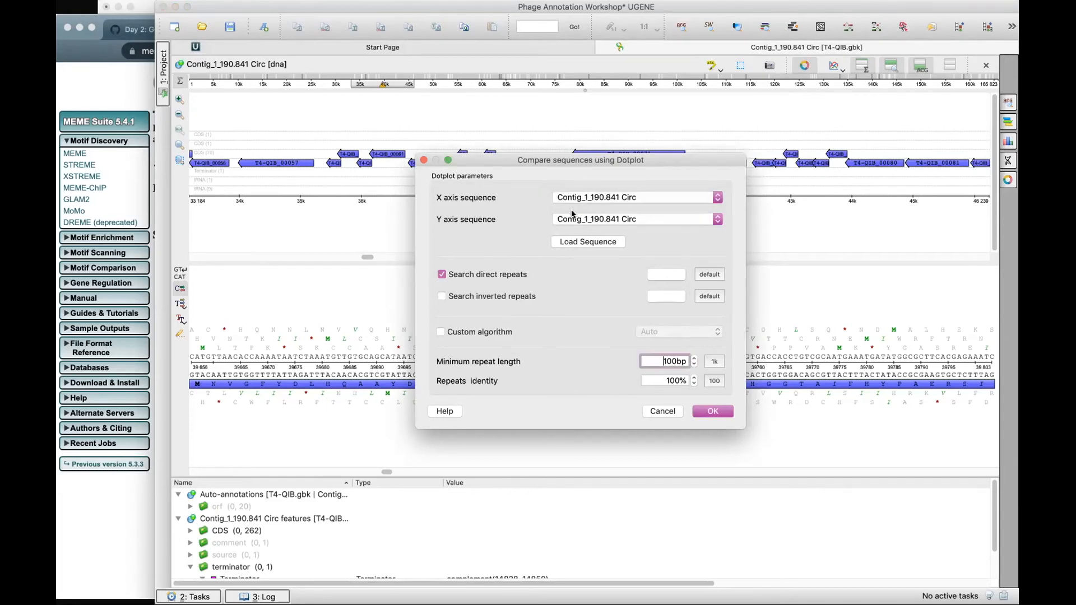
pyautogui.click(574, 219)
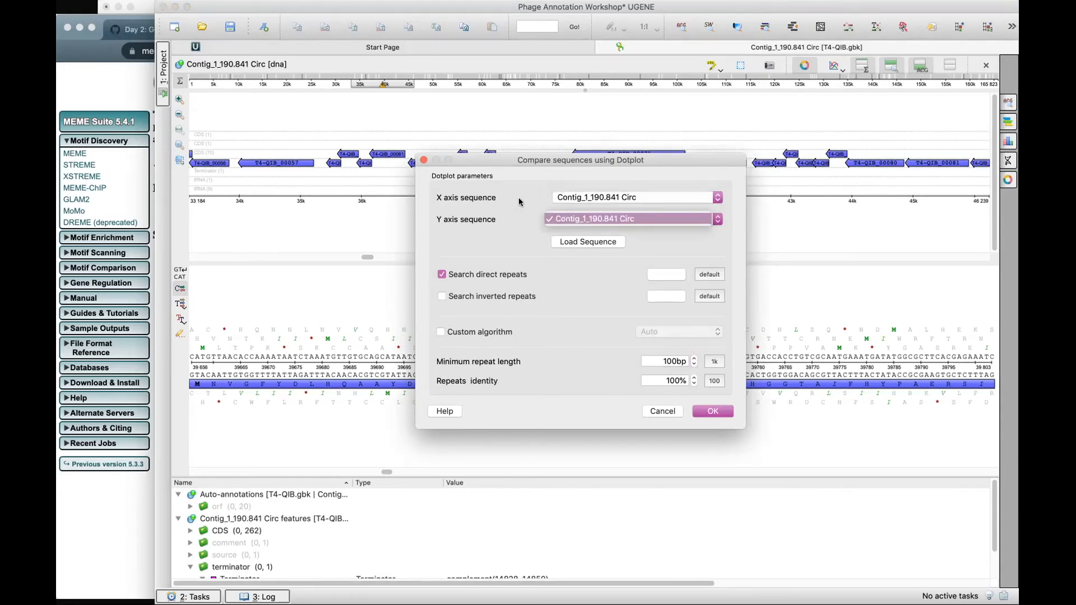
pyautogui.click(562, 218)
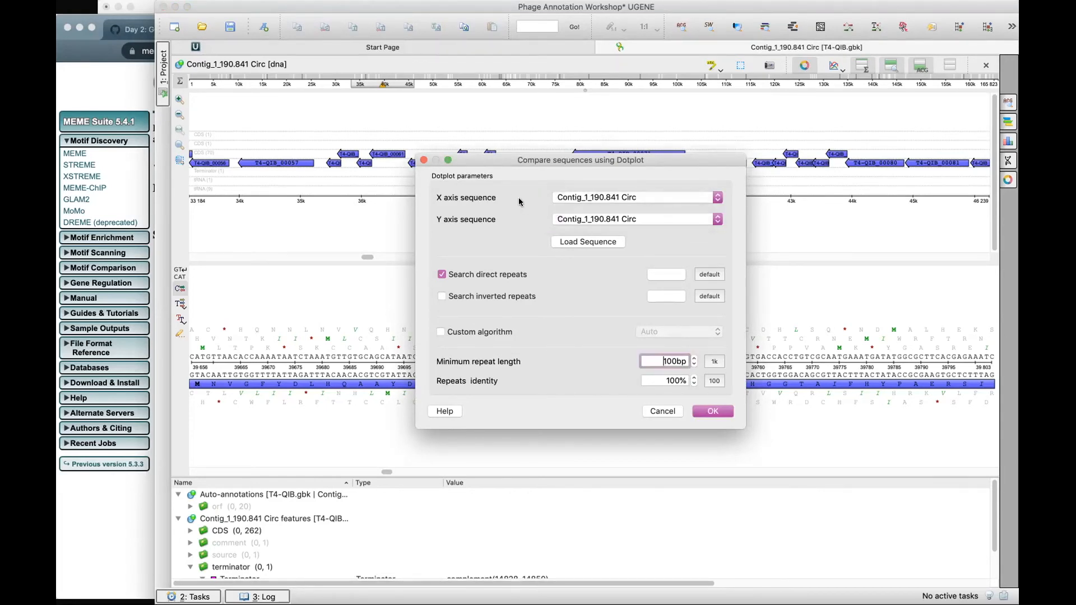
pyautogui.click(577, 242)
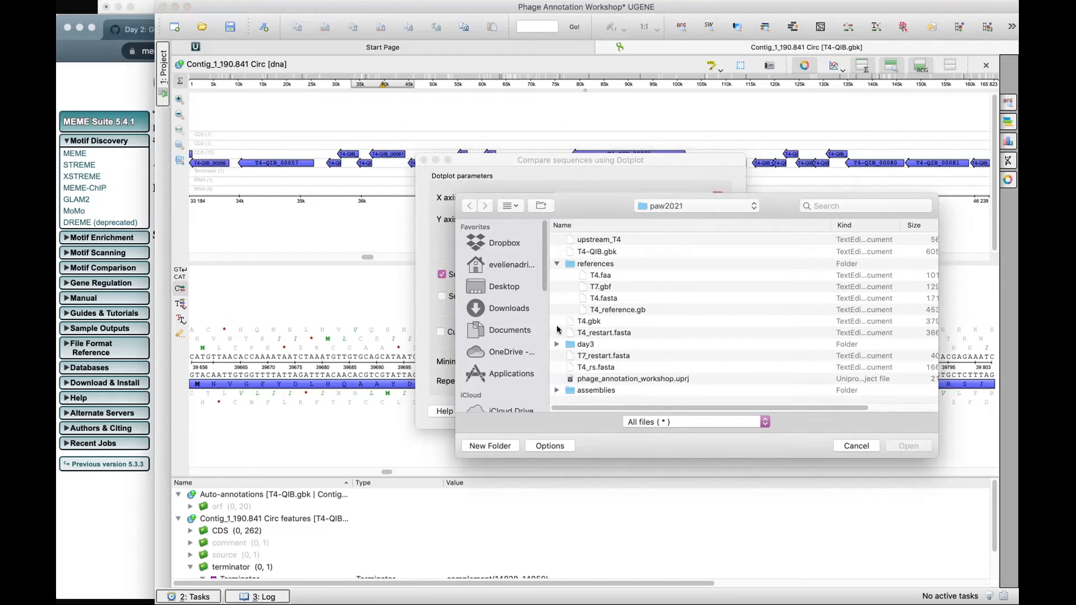
pyautogui.click(603, 310)
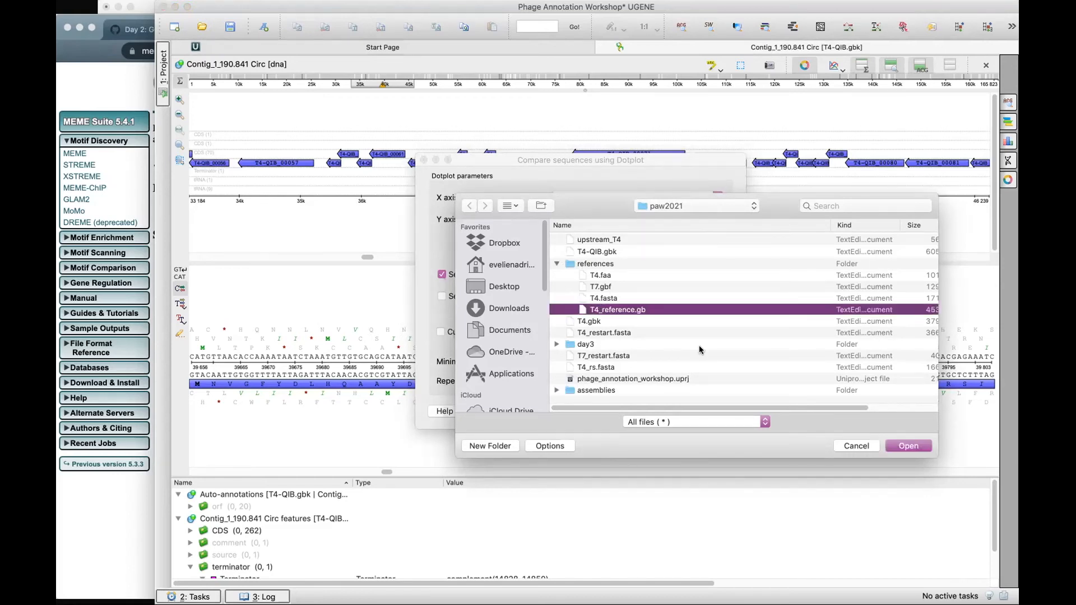
pyautogui.click(895, 447)
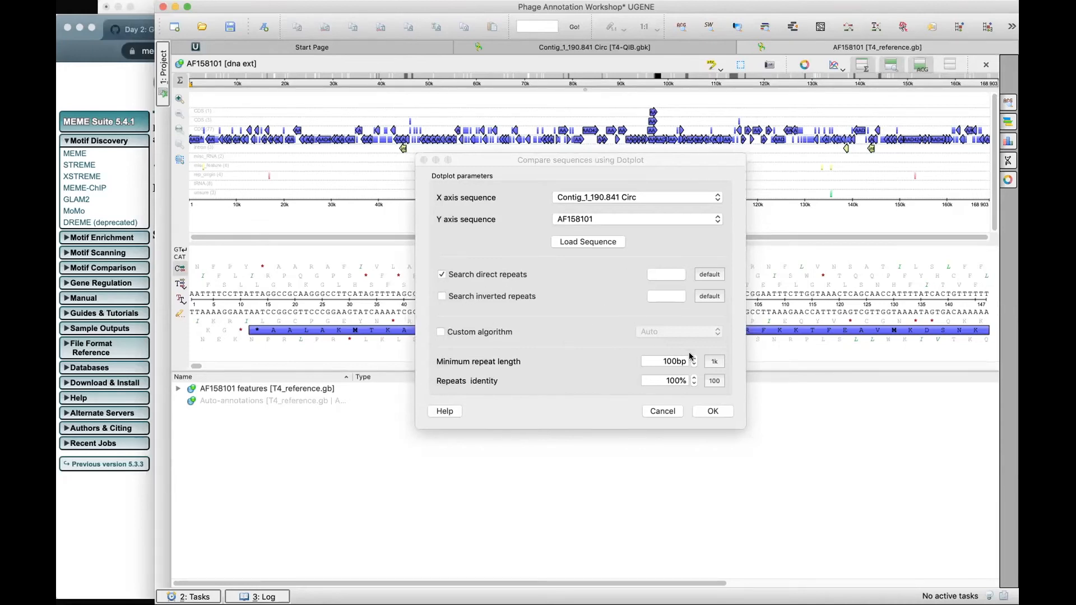
pyautogui.click(718, 413)
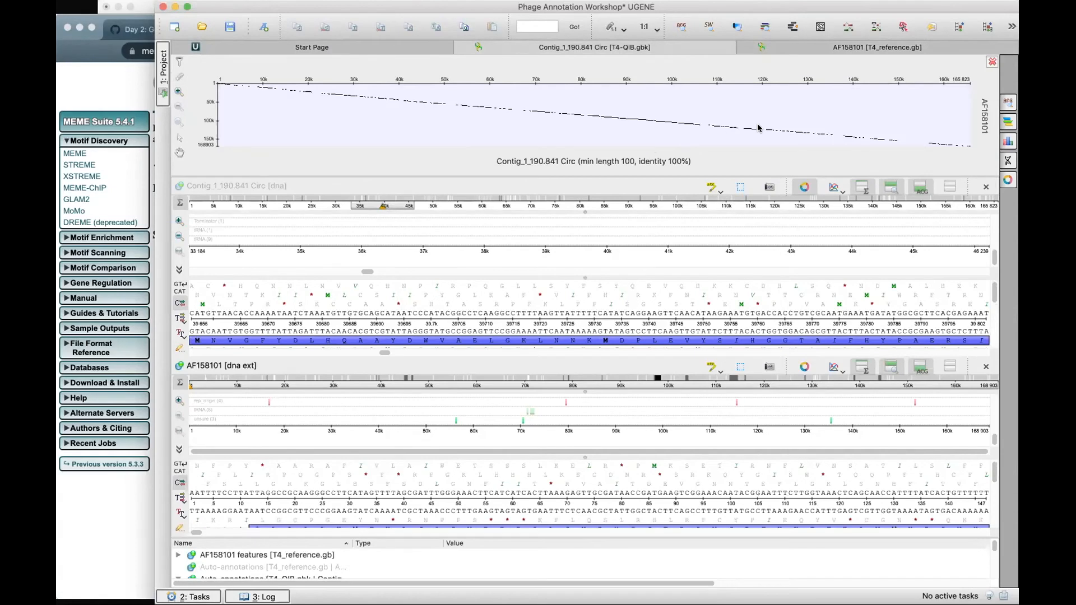
# Enlarge the dotplot and inspect the matching segments at the genome start and near 150k.
pyautogui.moveTo(635, 176); pyautogui.dragTo(637, 370)
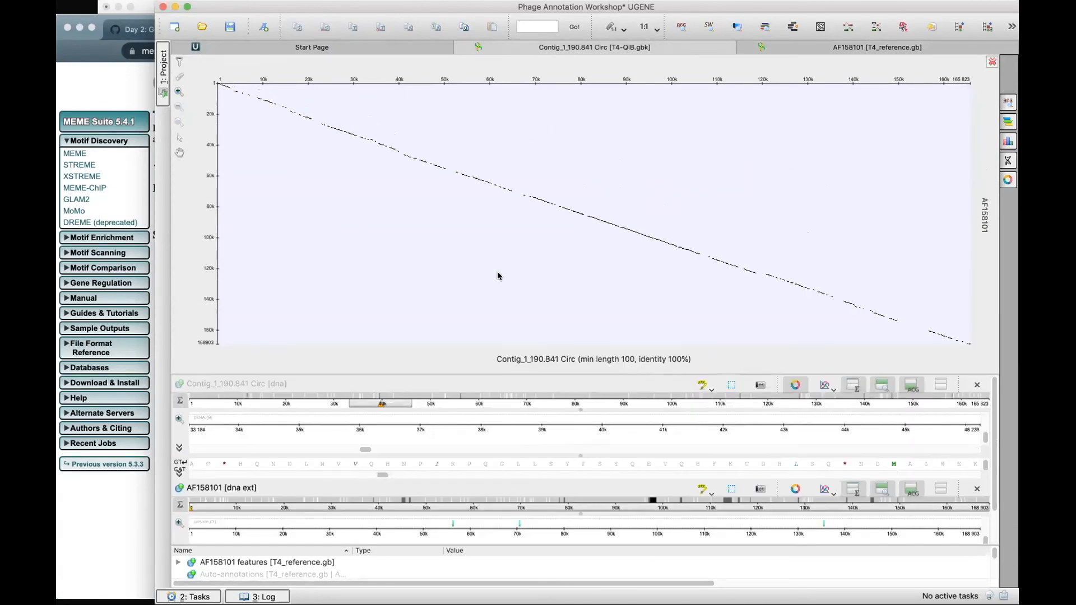
pyautogui.click(217, 85)
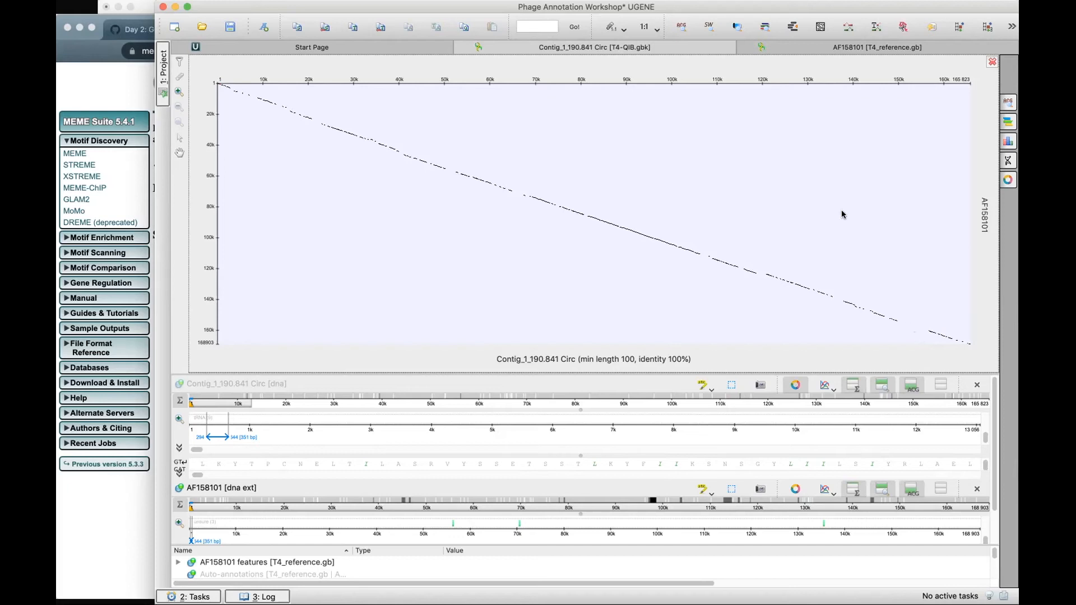
pyautogui.scroll(-1, 694, 203)
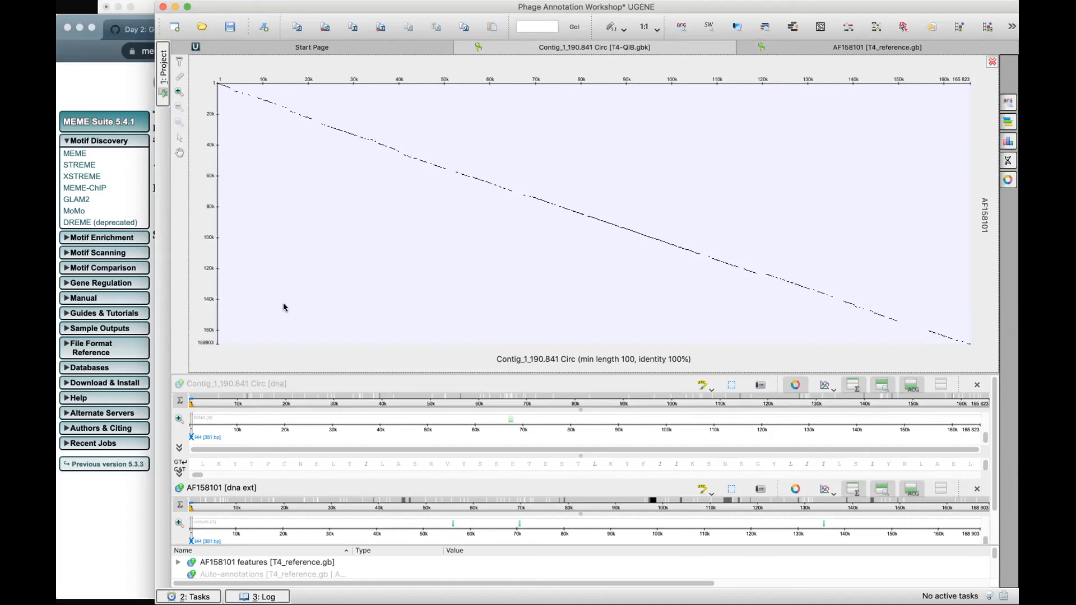
pyautogui.click(898, 324)
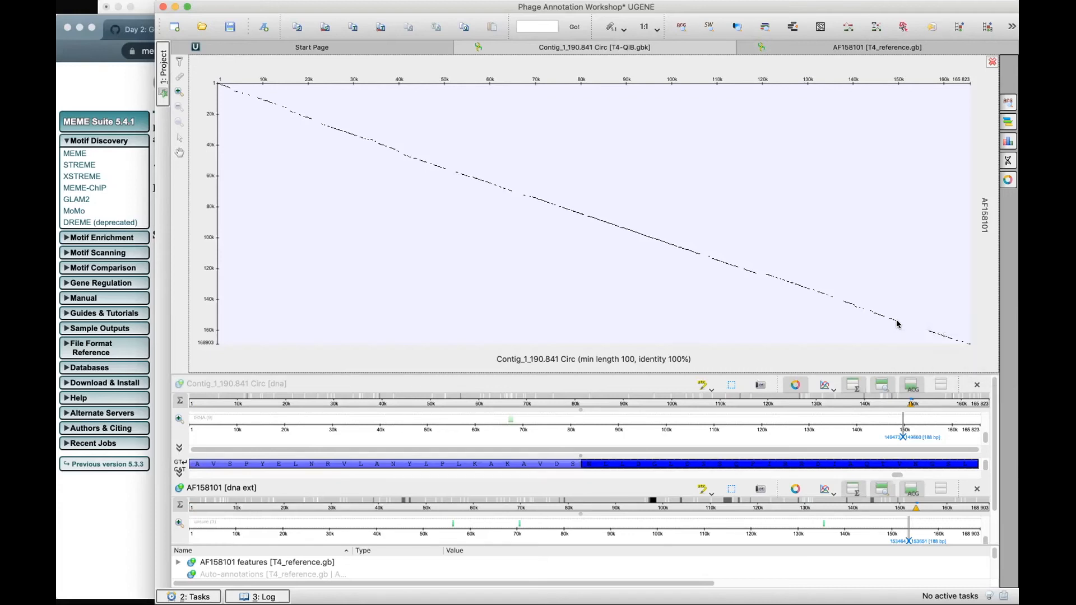
pyautogui.moveTo(897, 324)
# Check the MEME job status again in the browser by reloading its page, and go back to the UGENE dotplot.
pyautogui.click(59, 50)
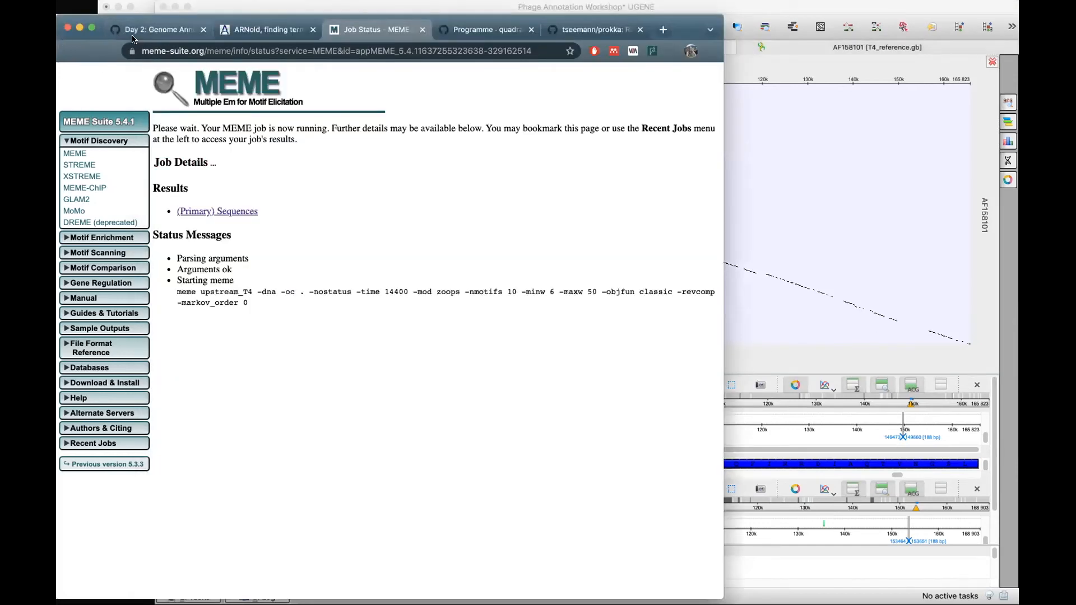
pyautogui.click(108, 51)
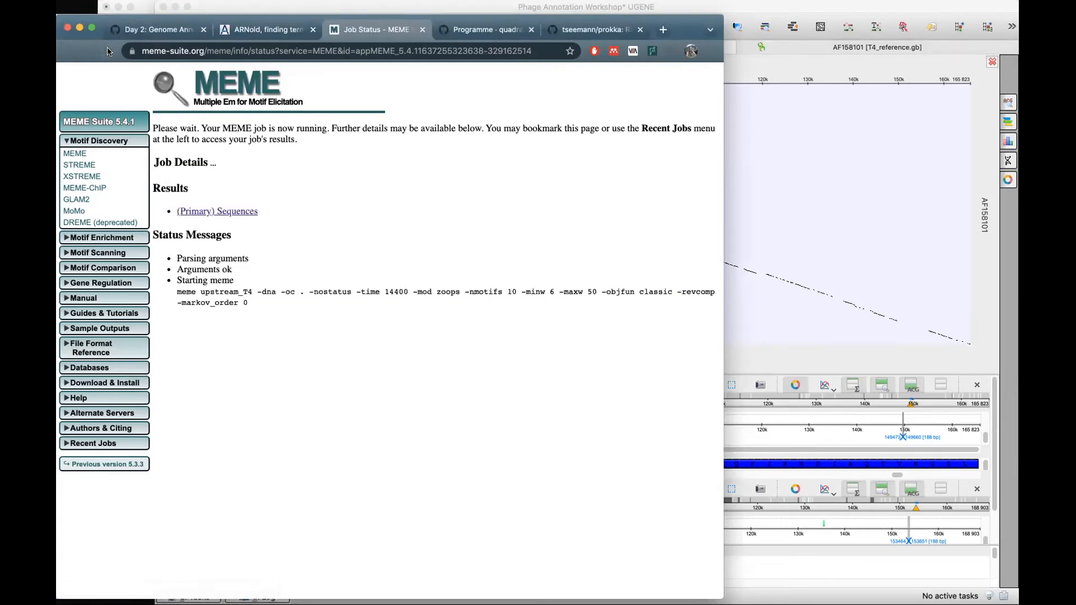
pyautogui.click(896, 11)
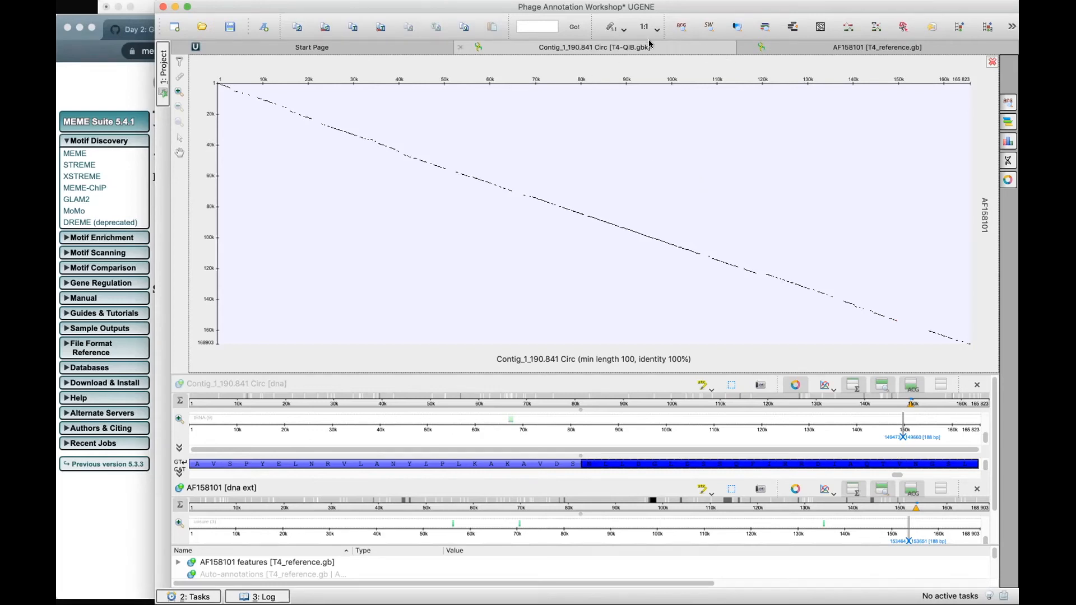
# Build a second dotplot of Contig_1_190.841 Circ against AF158101 with 50 bp minimum repeat length and 98% identity, and give both plots similar widths.
pyautogui.click(819, 29)
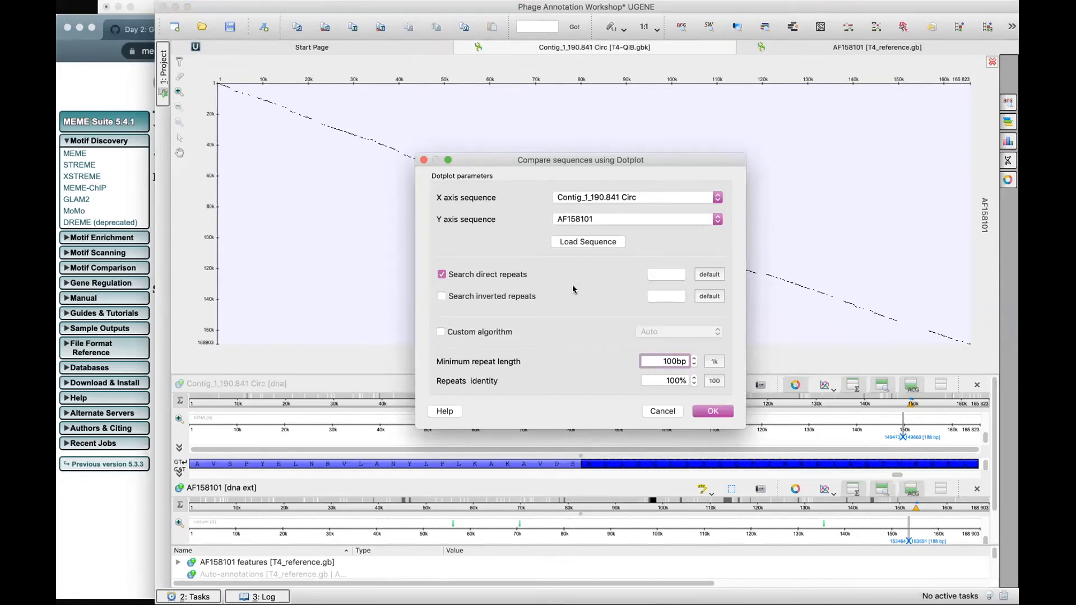
pyautogui.doubleClick(673, 358)
pyautogui.write('50')
pyautogui.click(693, 384)
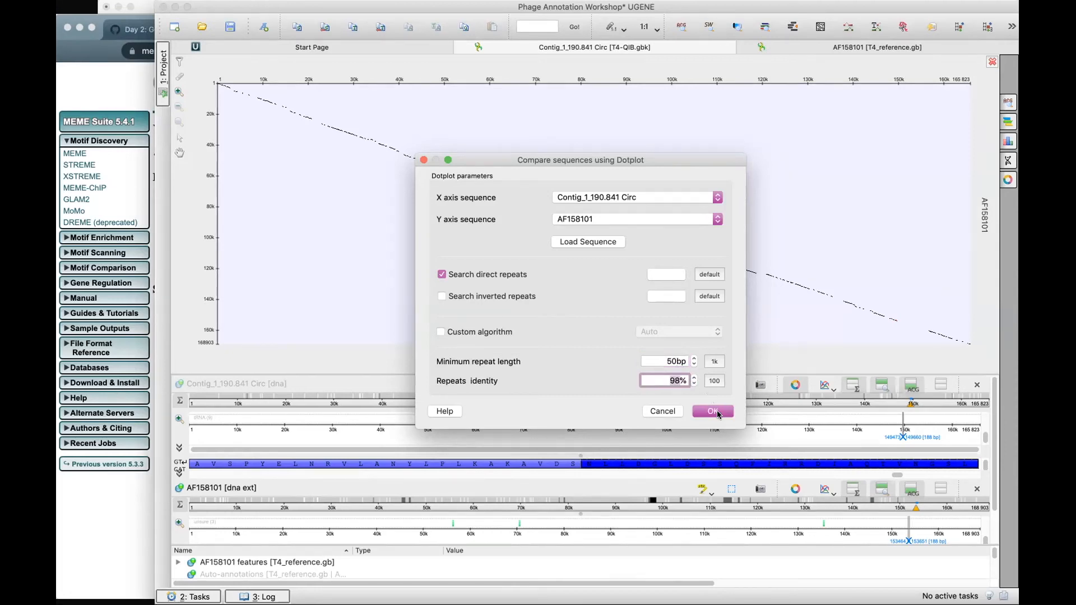
pyautogui.click(713, 411)
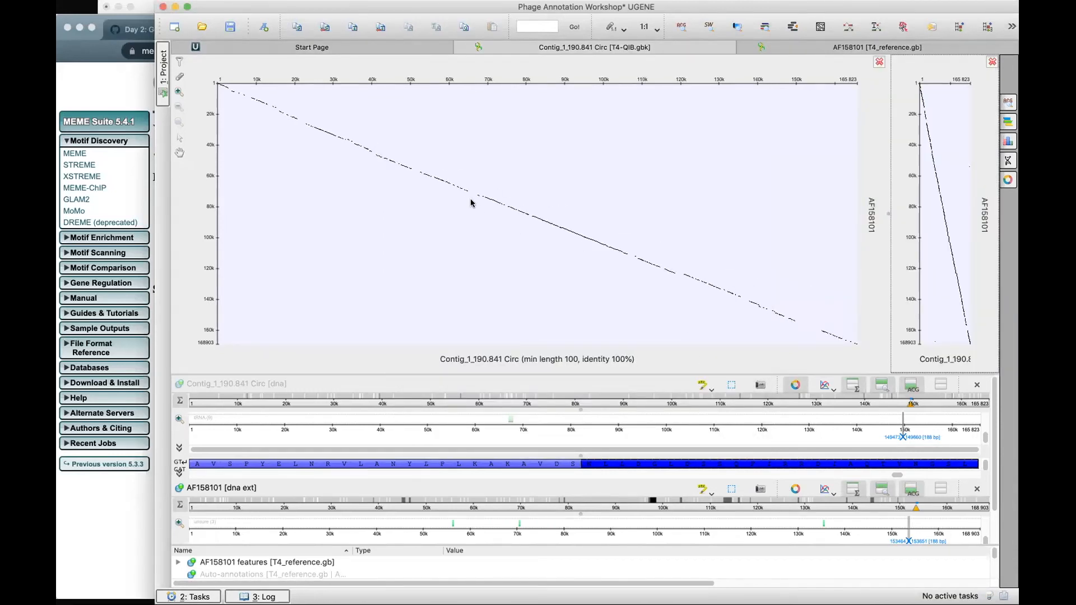
pyautogui.moveTo(888, 213); pyautogui.dragTo(581, 230)
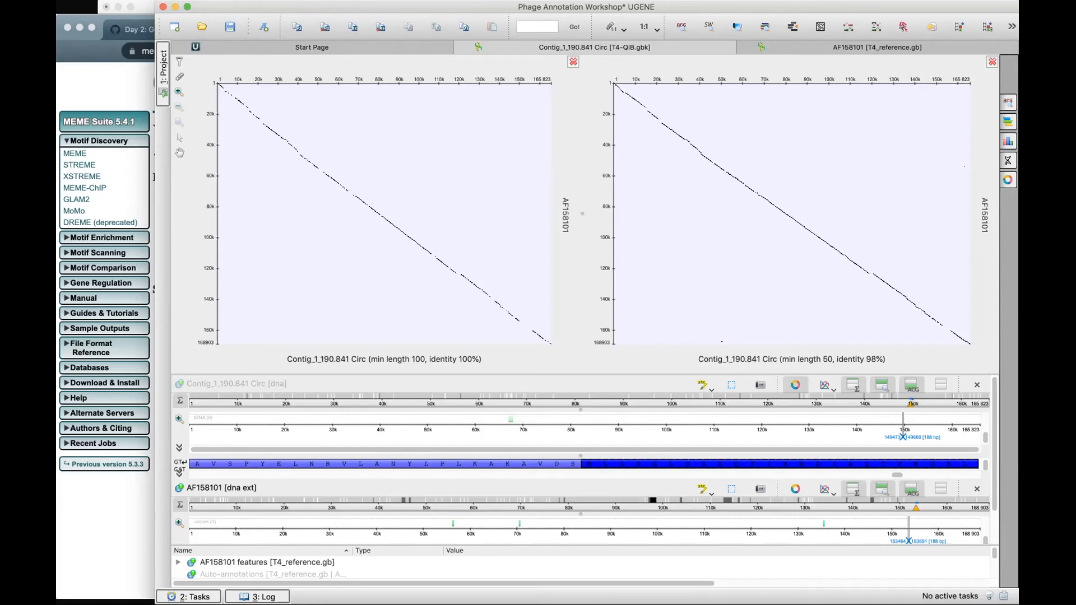
# Switch to the browser, open the MEME HTML output and widen the window to fit the whole Discovered Motifs table.
pyautogui.click(61, 35)
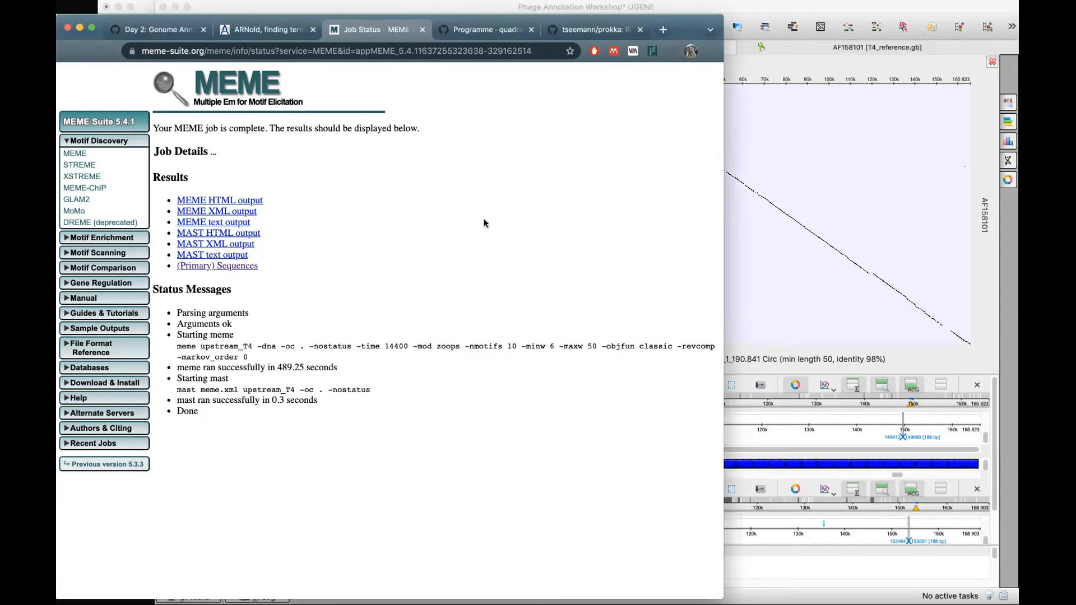
pyautogui.click(244, 202)
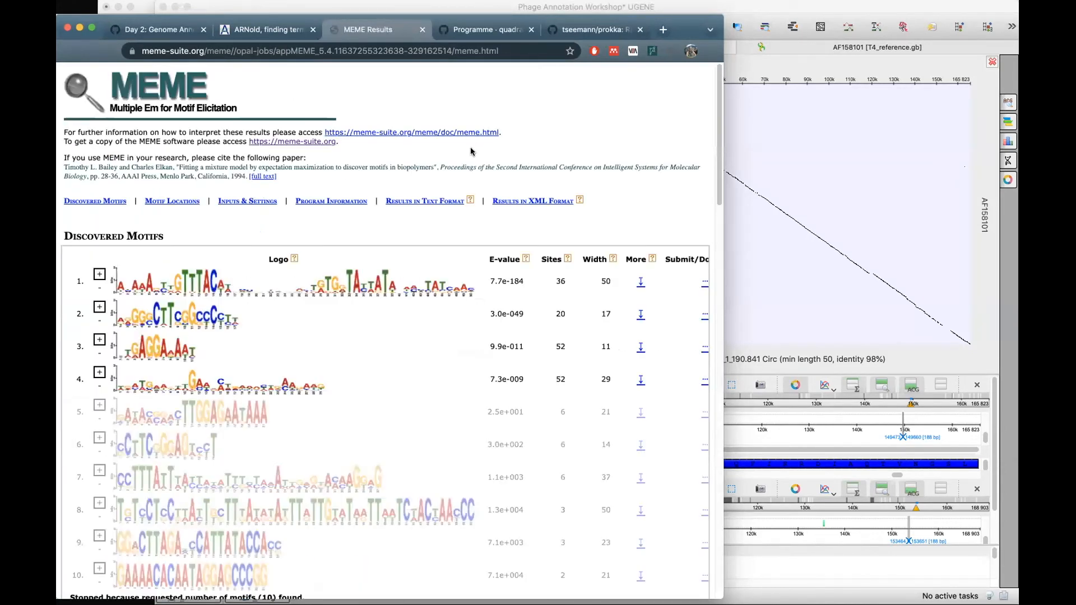
pyautogui.scroll(-1, 471, 151)
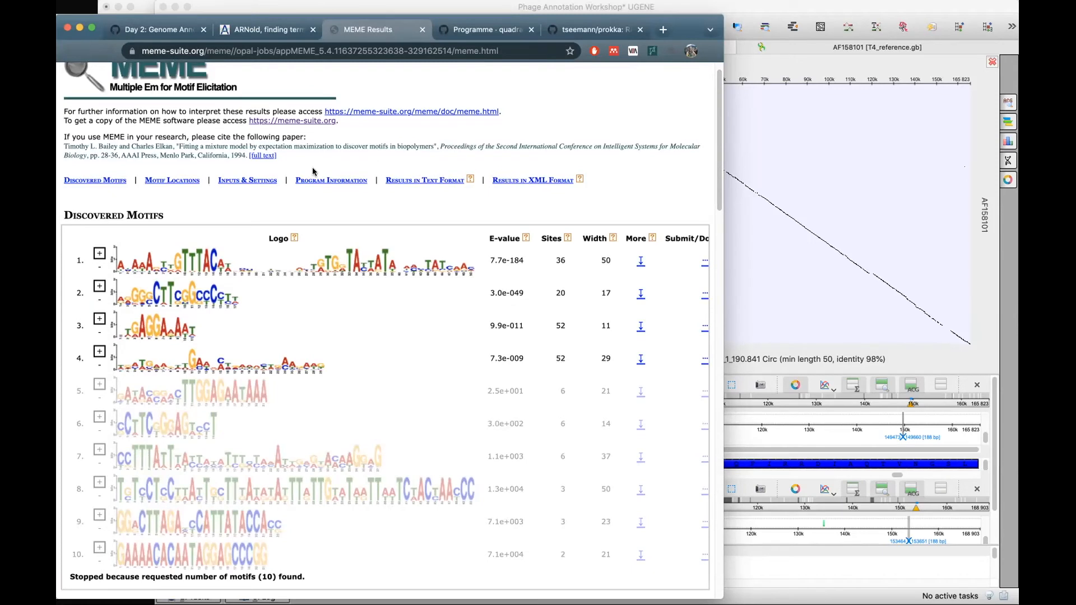
pyautogui.scroll(-1, 320, 167)
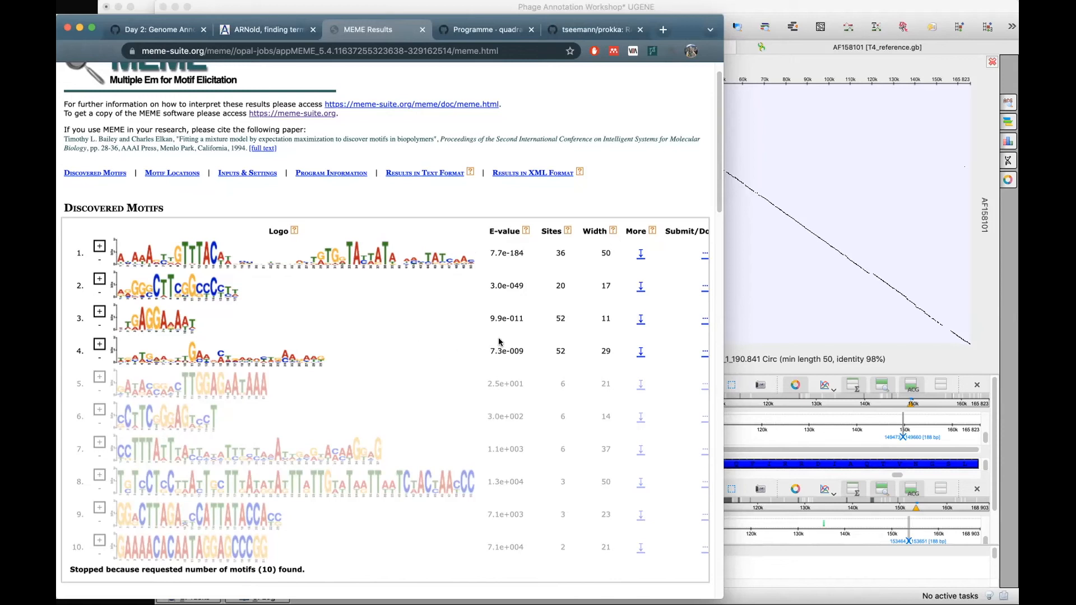
pyautogui.scroll(-1, 483, 368)
pyautogui.moveTo(723, 226); pyautogui.dragTo(764, 233)
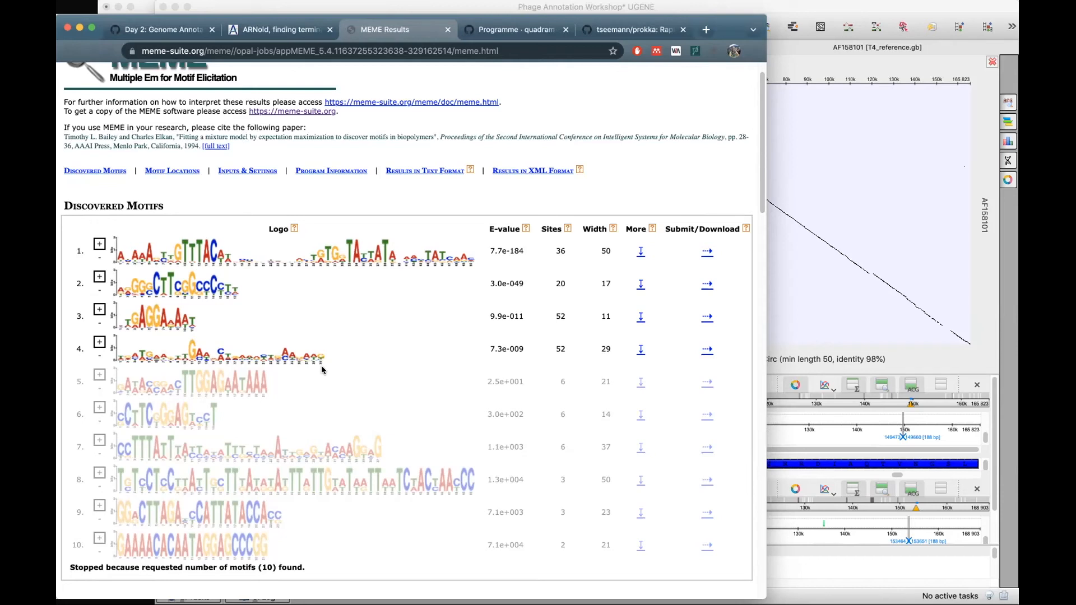
# Review the Discovered Motifs table, comparing the sequence logos, E-values, site counts and widths.
pyautogui.scroll(-1, 373, 378)
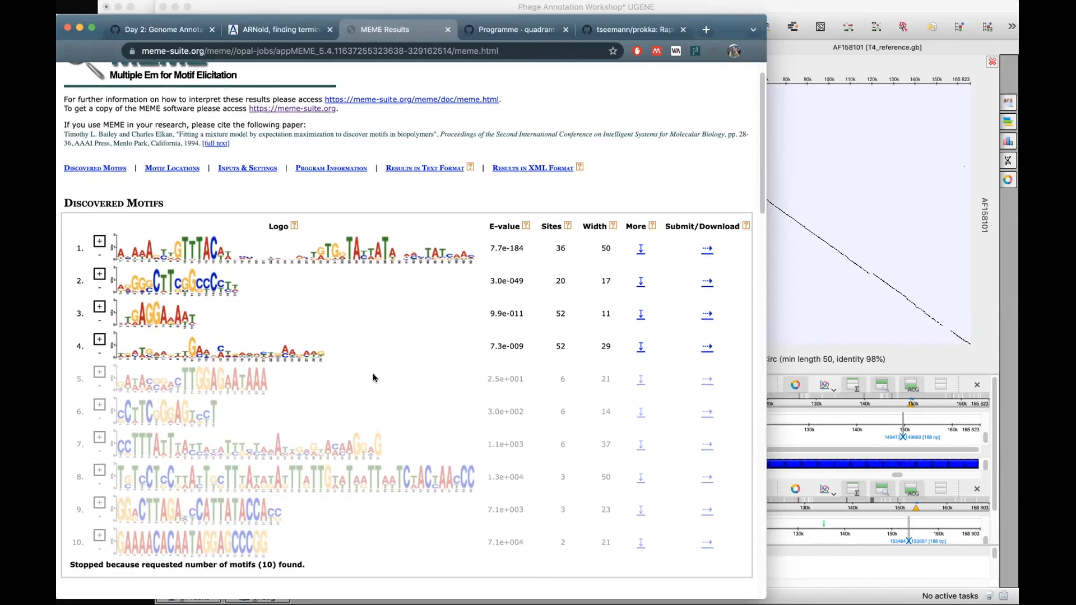
pyautogui.scroll(-1, 373, 378)
pyautogui.scroll(-3, 373, 377)
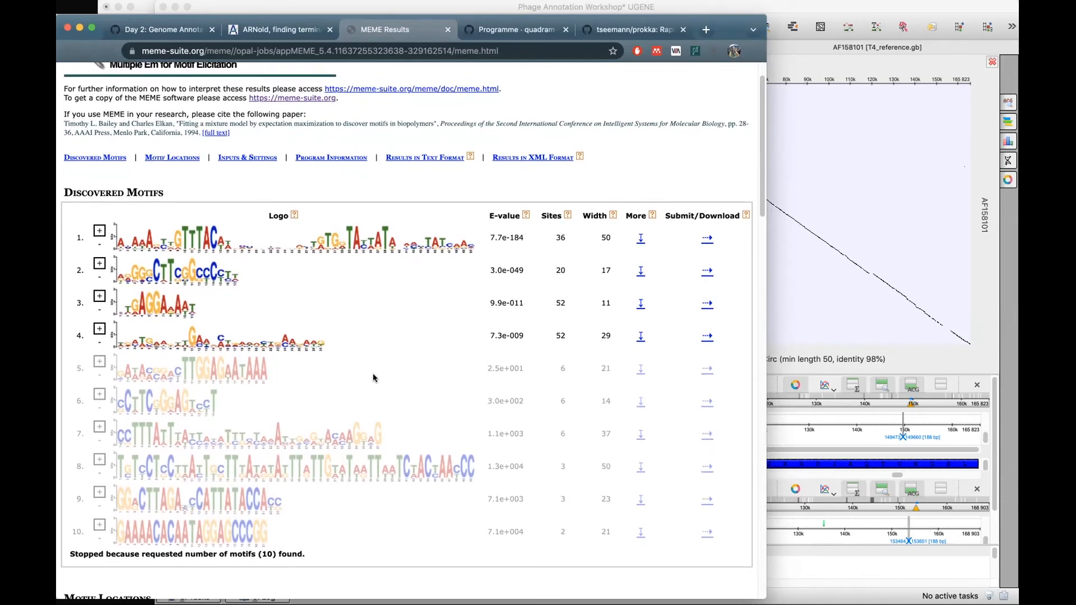
pyautogui.scroll(-2, 373, 378)
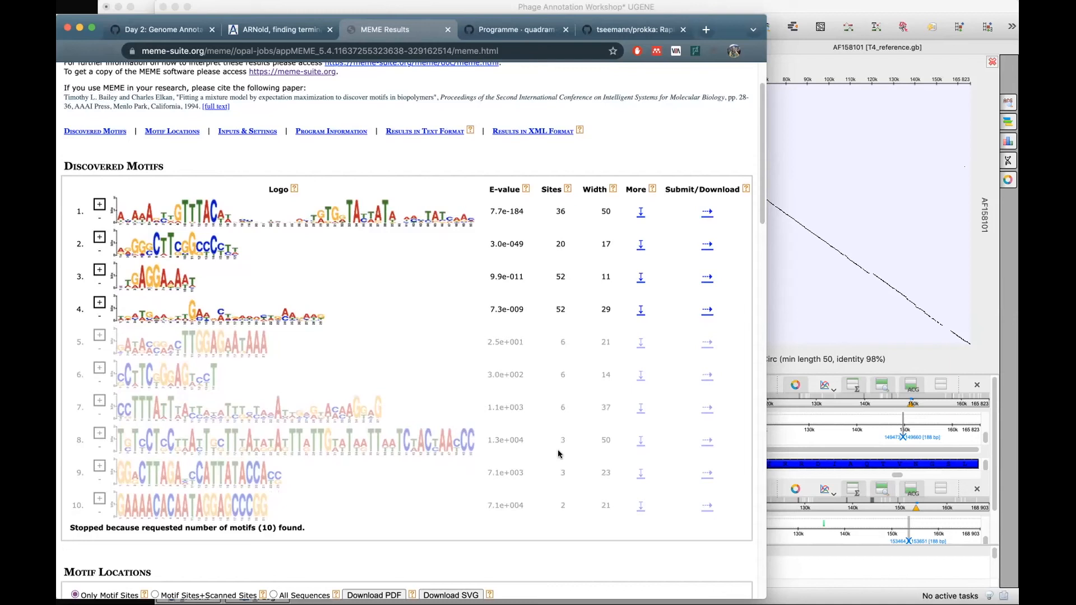
pyautogui.scroll(1, 550, 436)
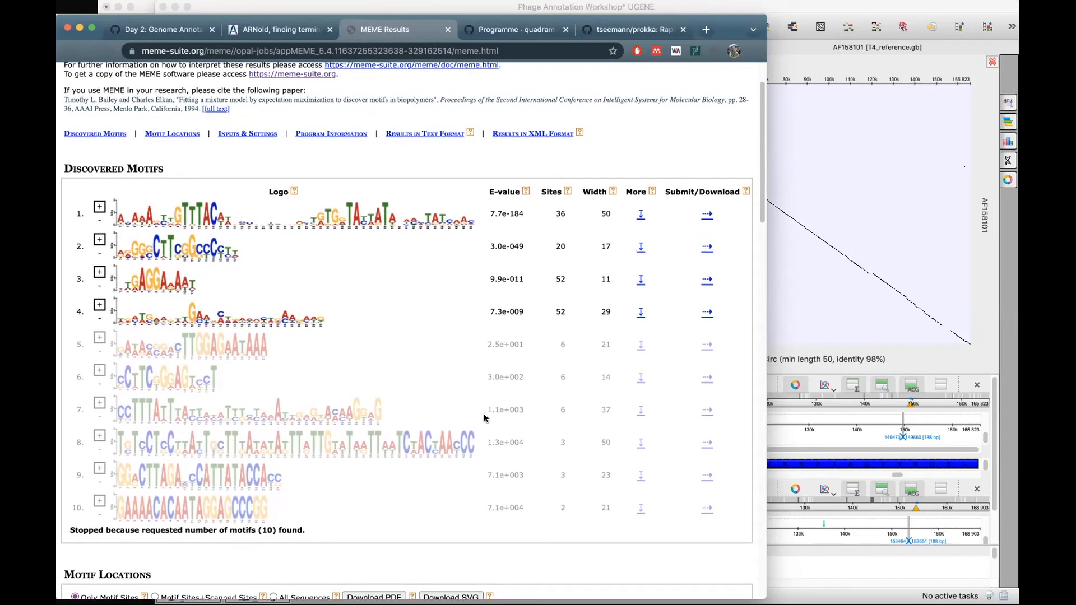
pyautogui.scroll(1, 476, 414)
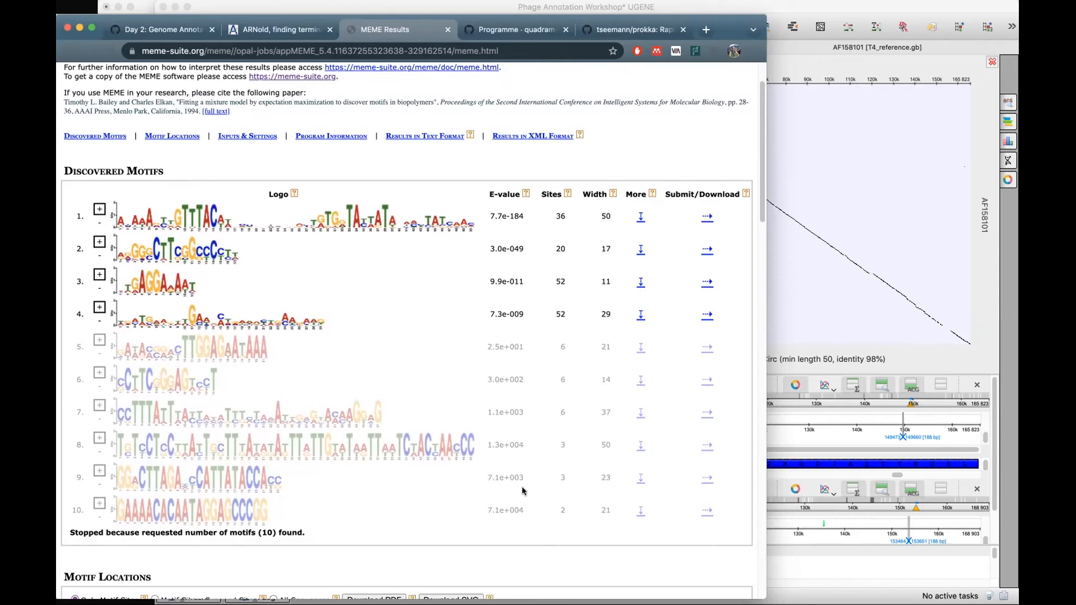
pyautogui.scroll(3, 522, 491)
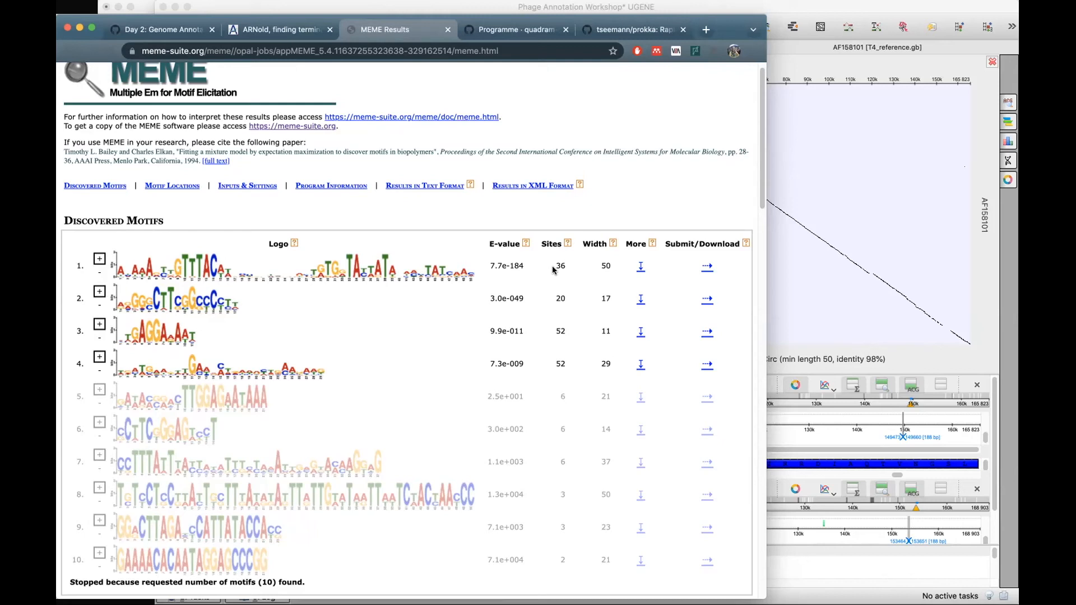
# Compare the discovered motifs with their positions in the Motif Locations diagram of the T4-QIB upstream sequences.
pyautogui.scroll(-10, 372, 331)
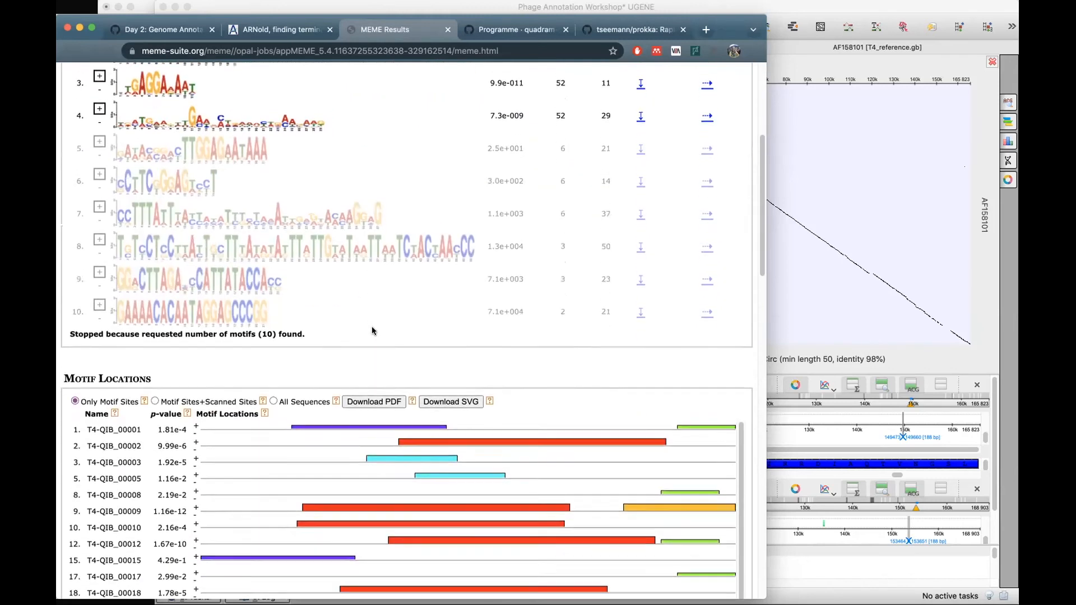
pyautogui.moveTo(354, 315)
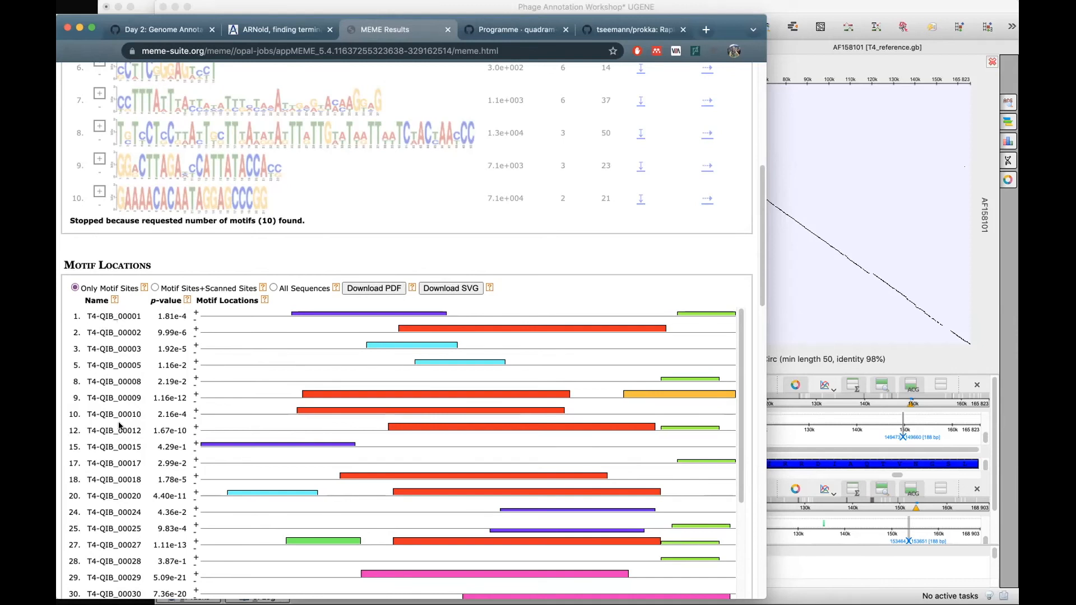
pyautogui.scroll(1, 101, 444)
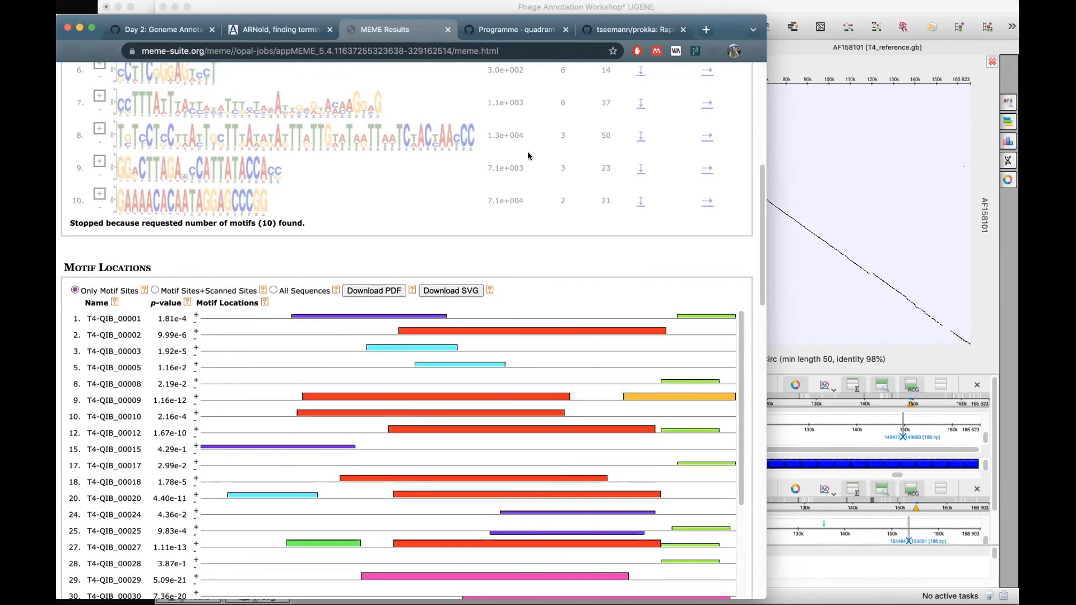
pyautogui.scroll(5, 498, 184)
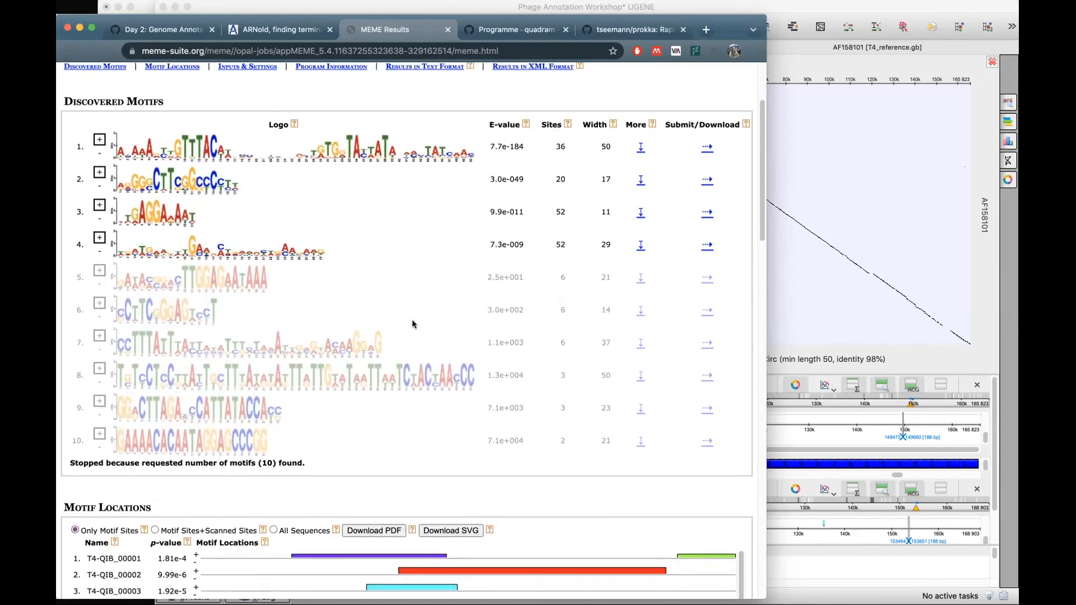
pyautogui.scroll(-1, 448, 297)
pyautogui.scroll(-5, 467, 278)
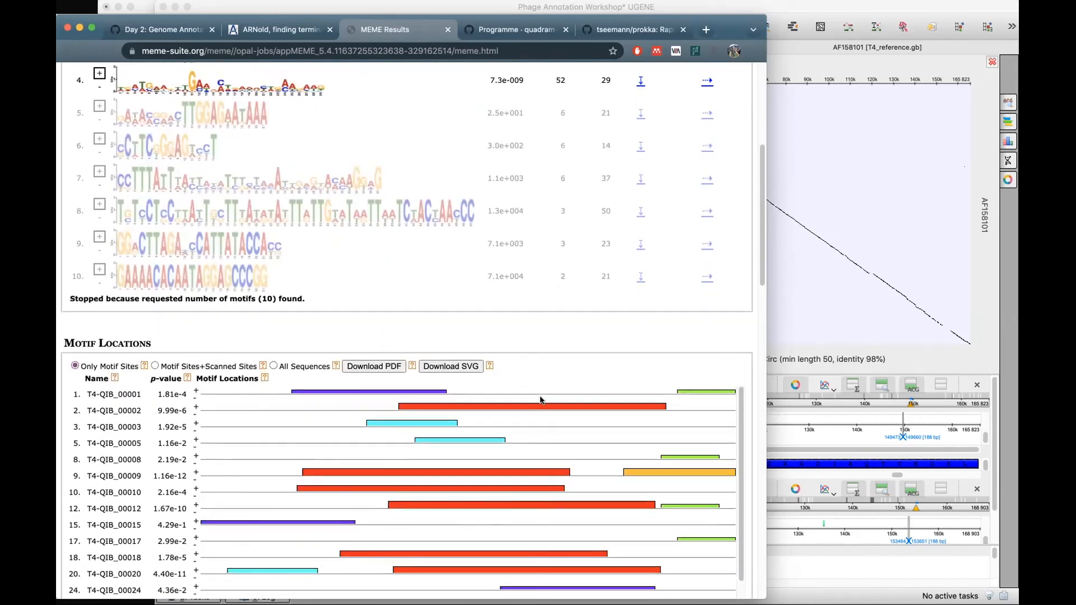
# Inspect the details of the red motif sites in T4-QIB_00002, T4-QIB_00009 and T4-QIB_00010, and examine the green motif sites near the sequence ends.
pyautogui.moveTo(540, 408)
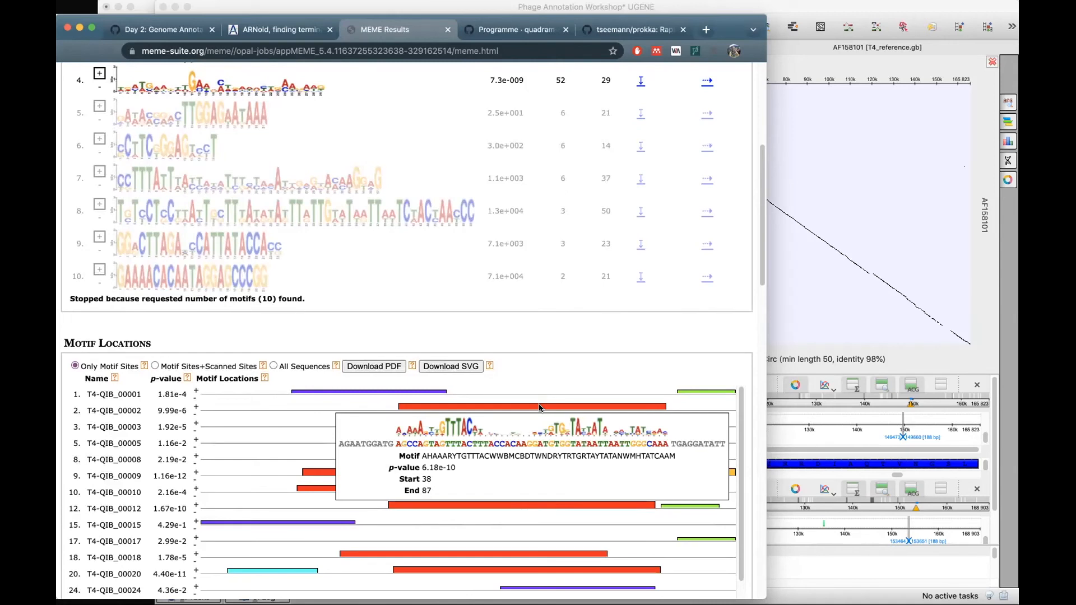
pyautogui.scroll(3, 557, 220)
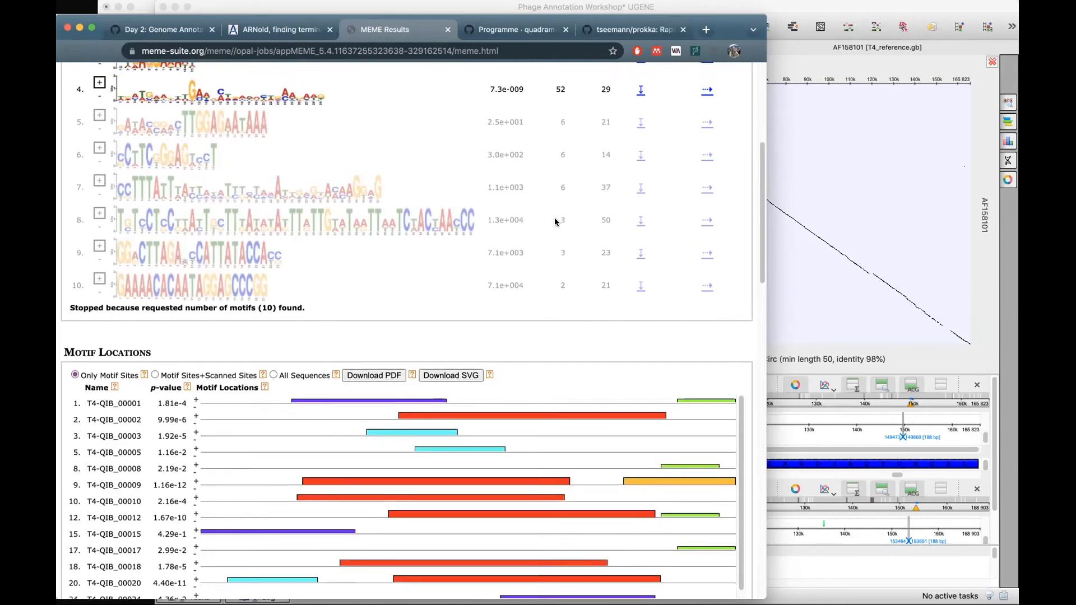
pyautogui.scroll(-4, 435, 257)
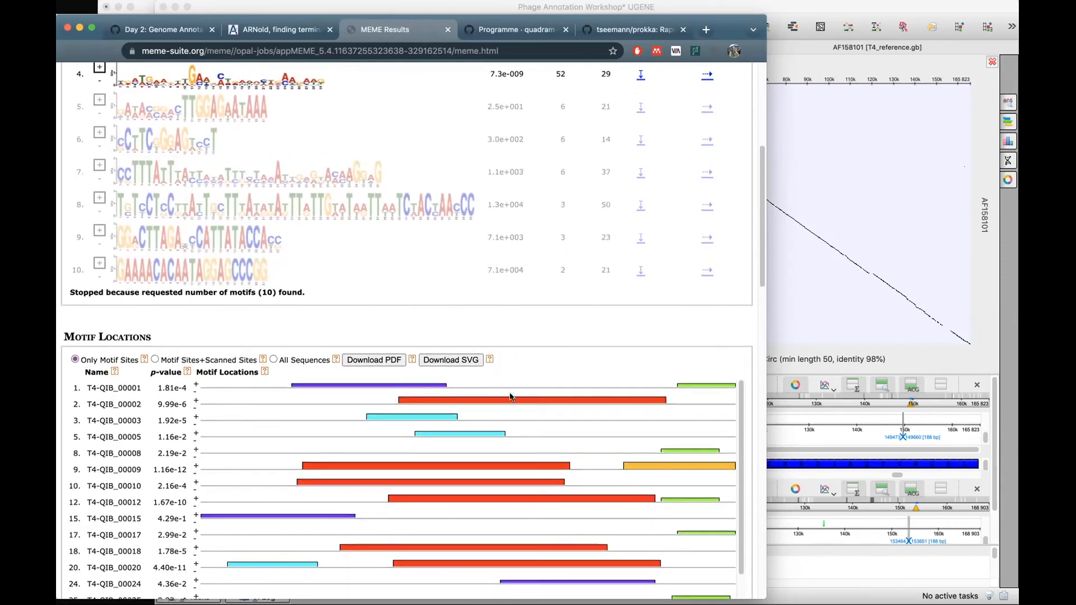
pyautogui.moveTo(365, 465)
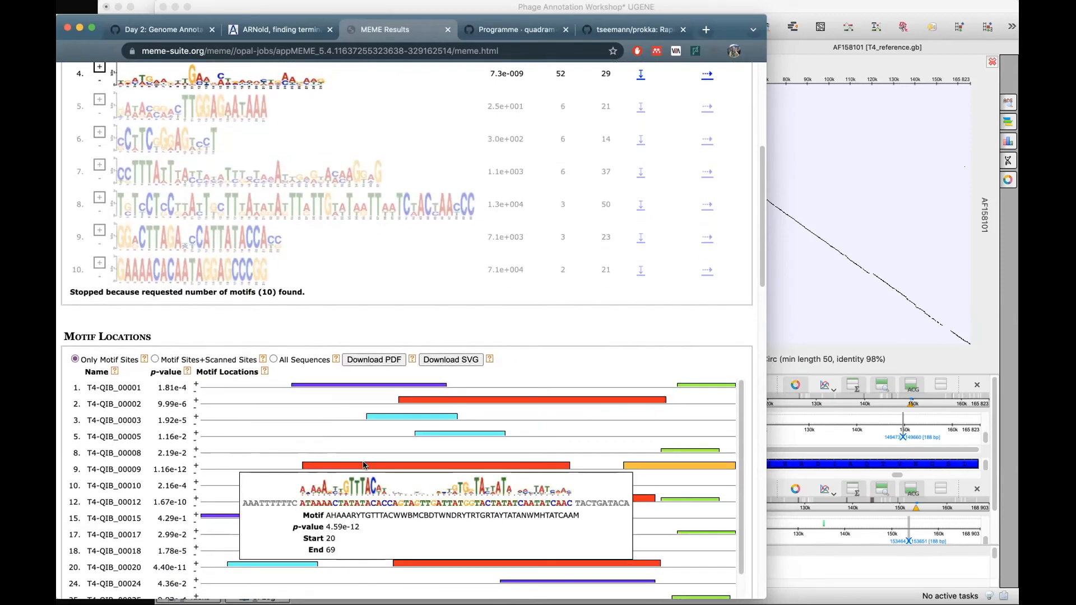
pyautogui.moveTo(421, 480)
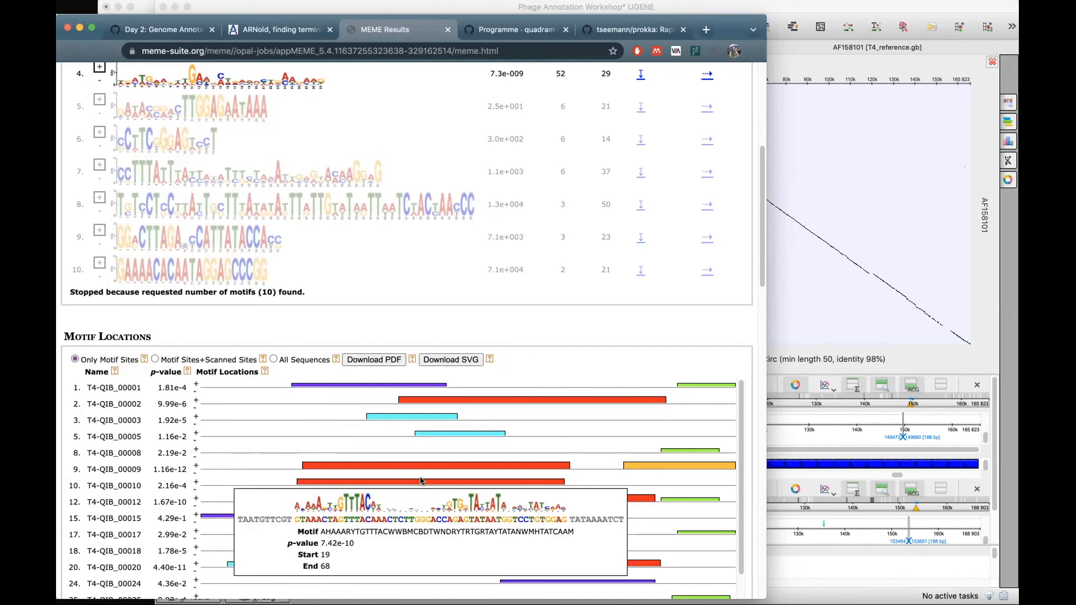
pyautogui.moveTo(475, 498)
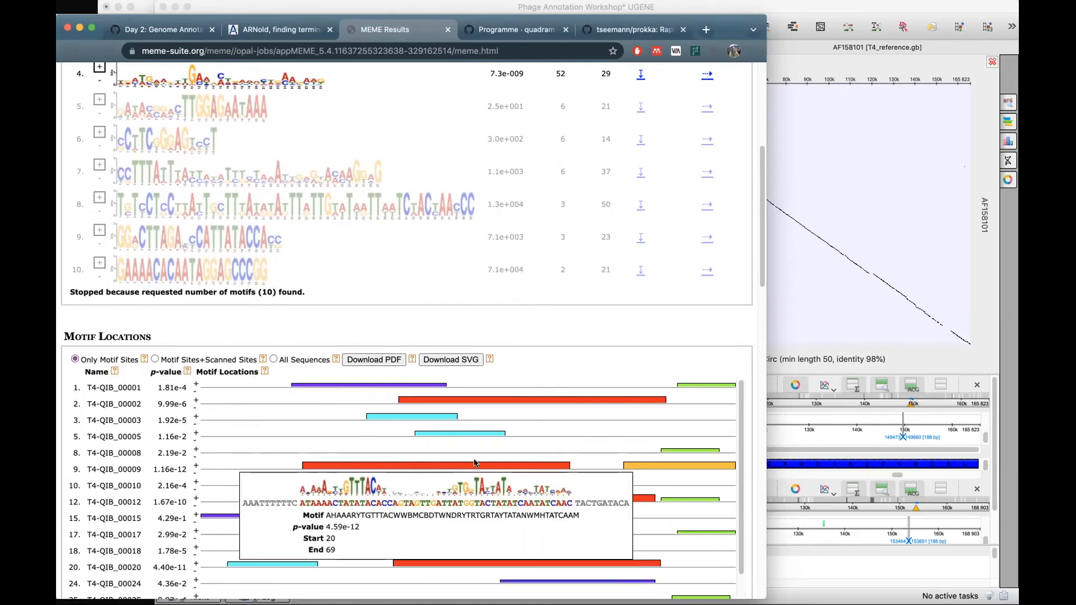
pyautogui.scroll(-3, 538, 476)
pyautogui.scroll(2, 600, 448)
pyautogui.scroll(1, 600, 448)
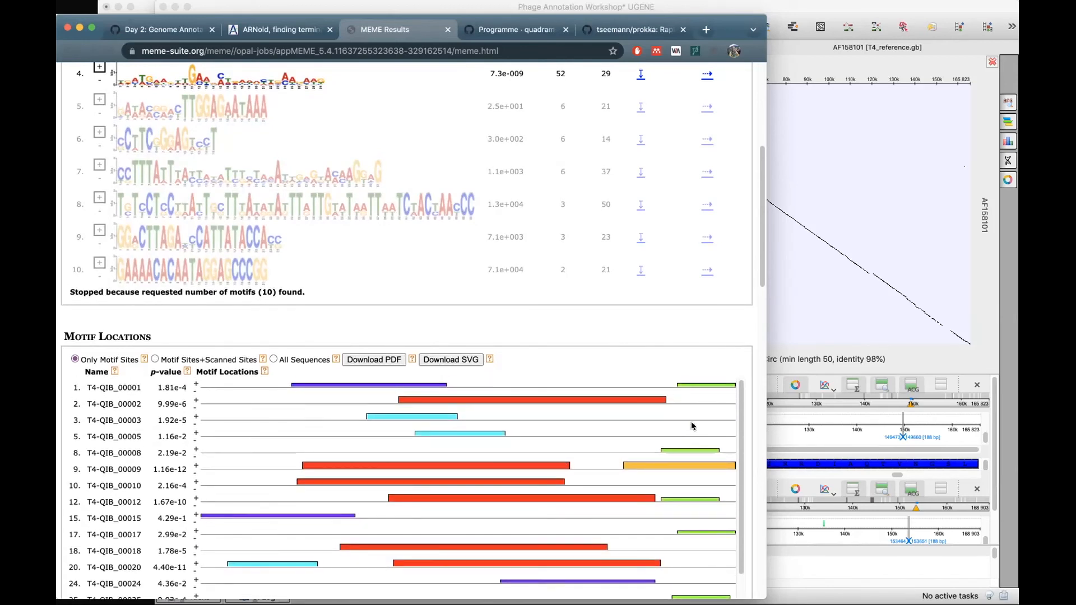
pyautogui.moveTo(704, 387)
pyautogui.moveTo(690, 501)
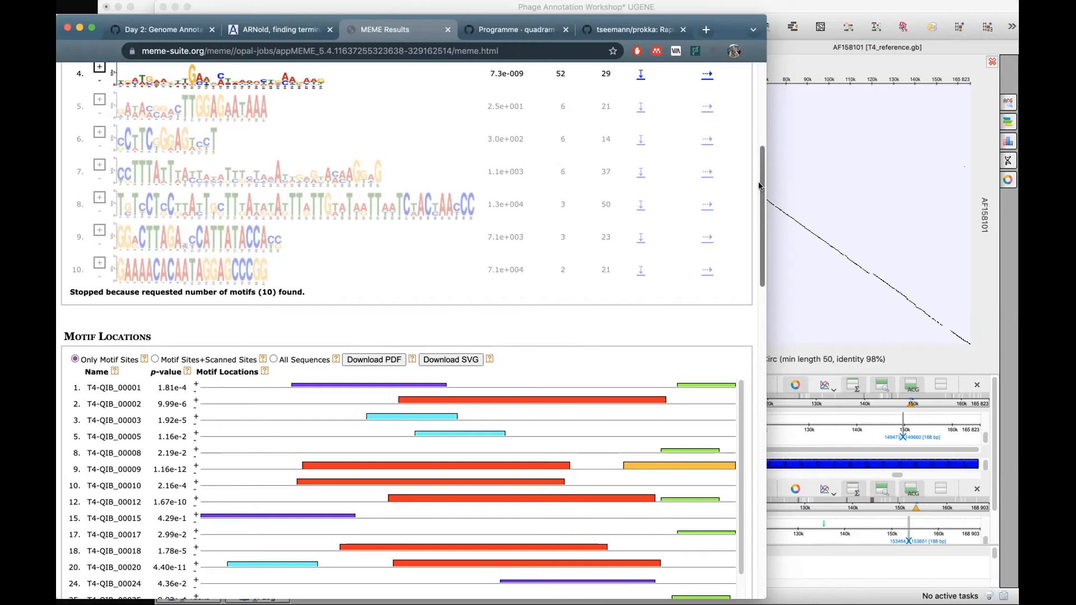
# Review the remaining motif locations, the Inputs & Settings section and the MEME command line at the end of the report.
pyautogui.scroll(-10, 738, 302)
pyautogui.scroll(-2, 733, 332)
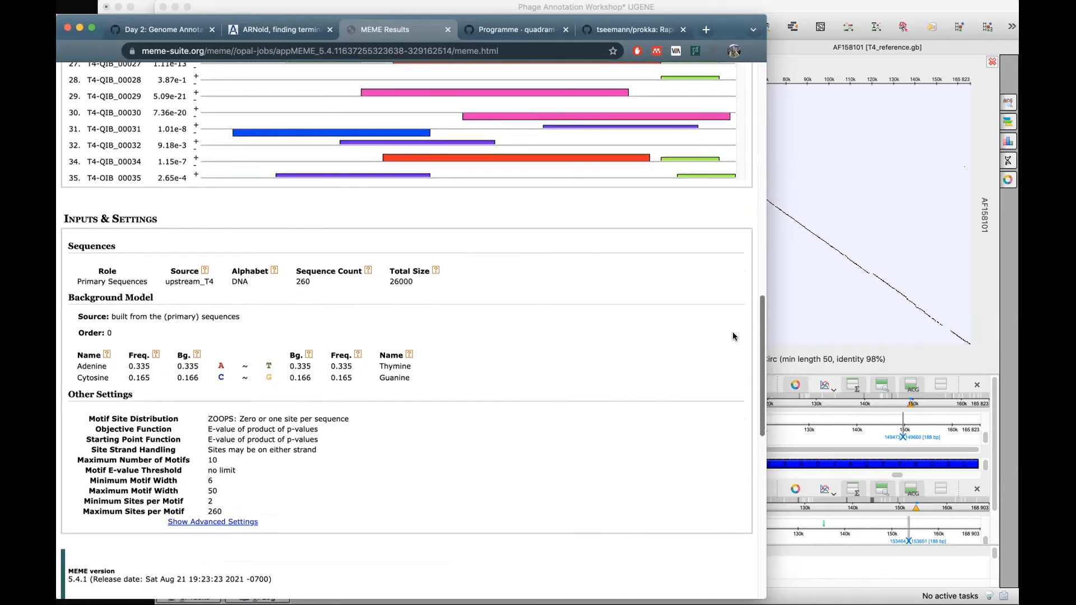
pyautogui.scroll(-10, 721, 466)
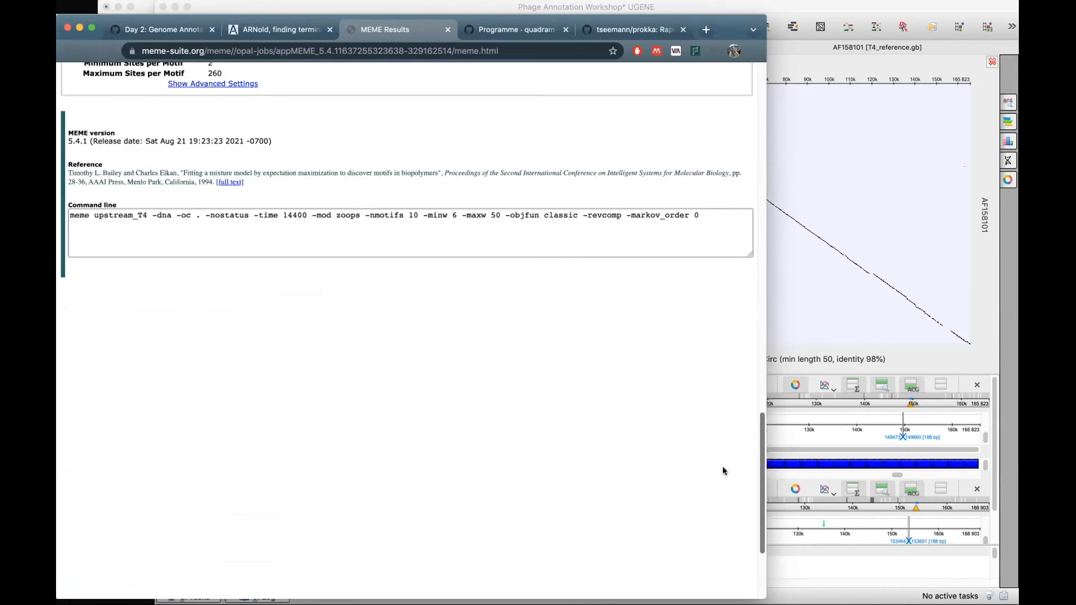
# Go back to the job status page, reopen the MEME HTML output and review the Discovered Motifs table again.
pyautogui.rightClick(726, 528)
pyautogui.click(735, 533)
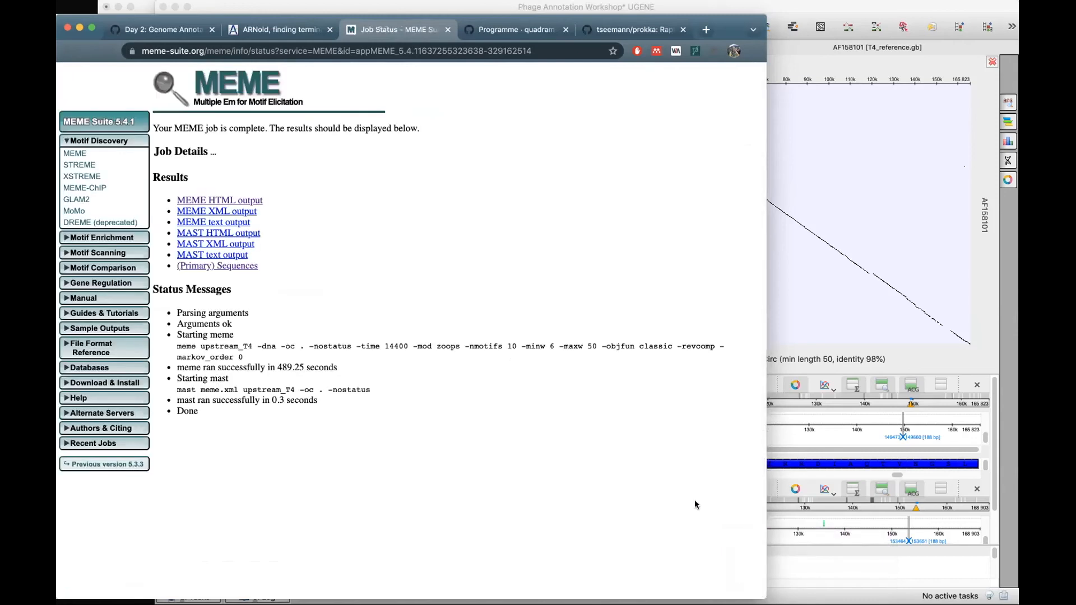
pyautogui.click(204, 201)
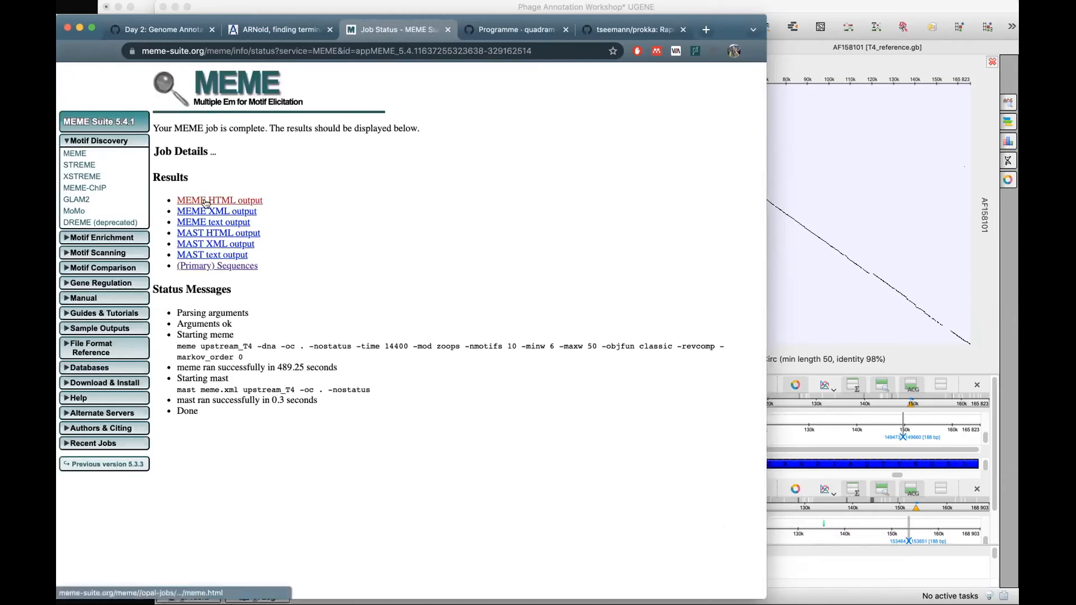
pyautogui.scroll(-1, 668, 200)
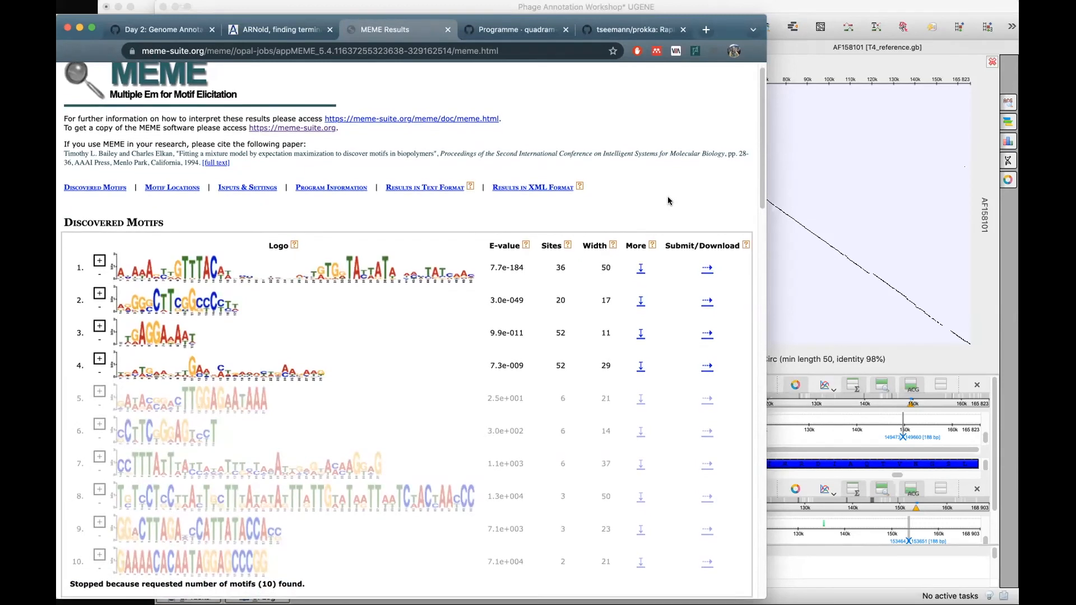
pyautogui.scroll(-2, 667, 201)
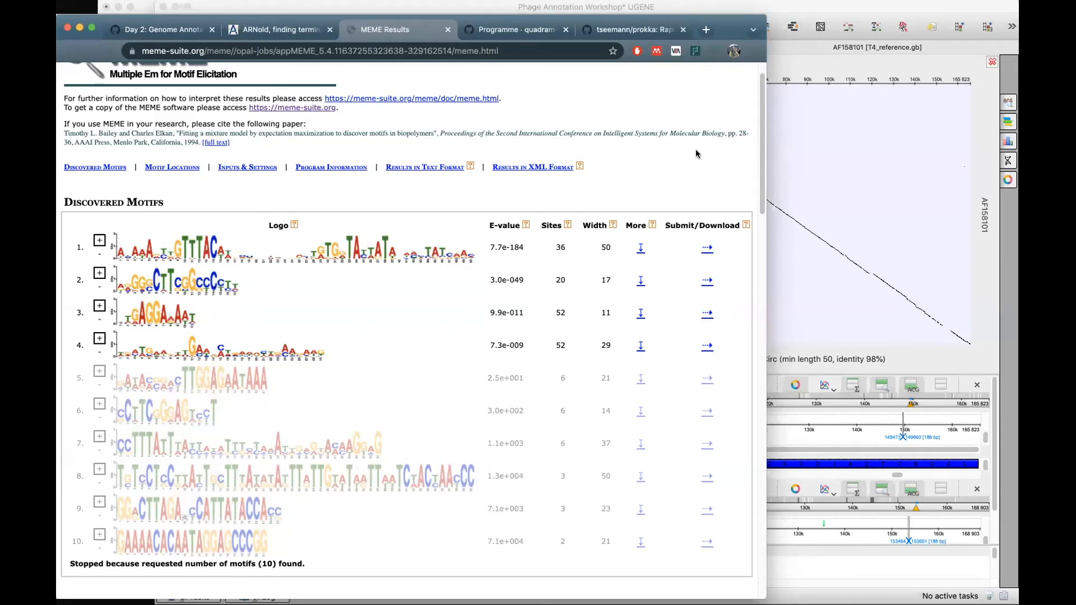
pyautogui.moveTo(758, 144); pyautogui.dragTo(757, 164)
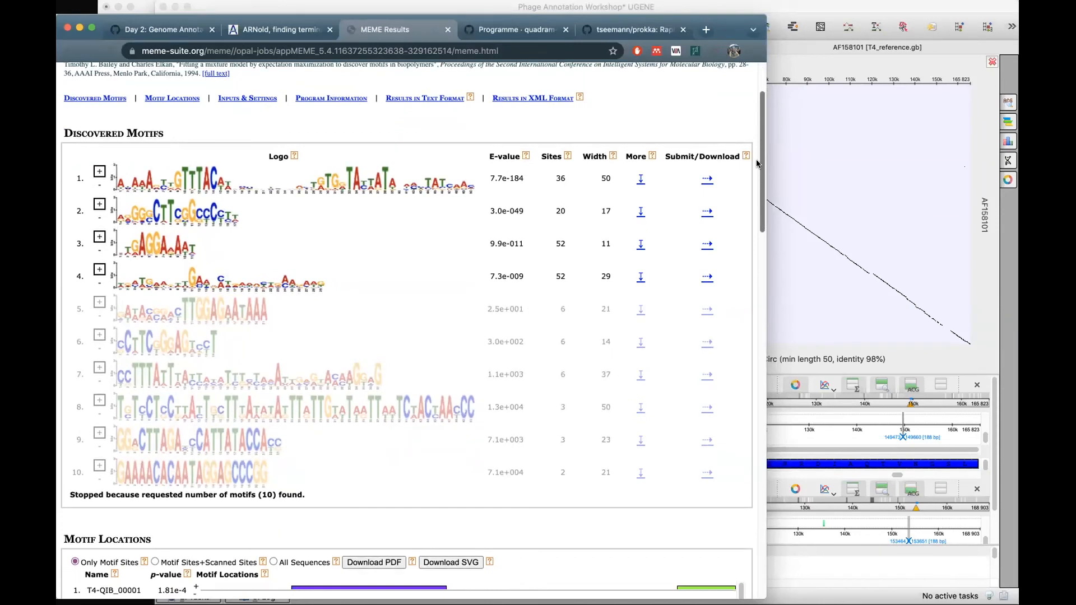
# Compare the motif logos, E-values and site counts under Discovered Motifs with the coloured sites under Motif Locations.
pyautogui.moveTo(759, 164); pyautogui.dragTo(756, 191)
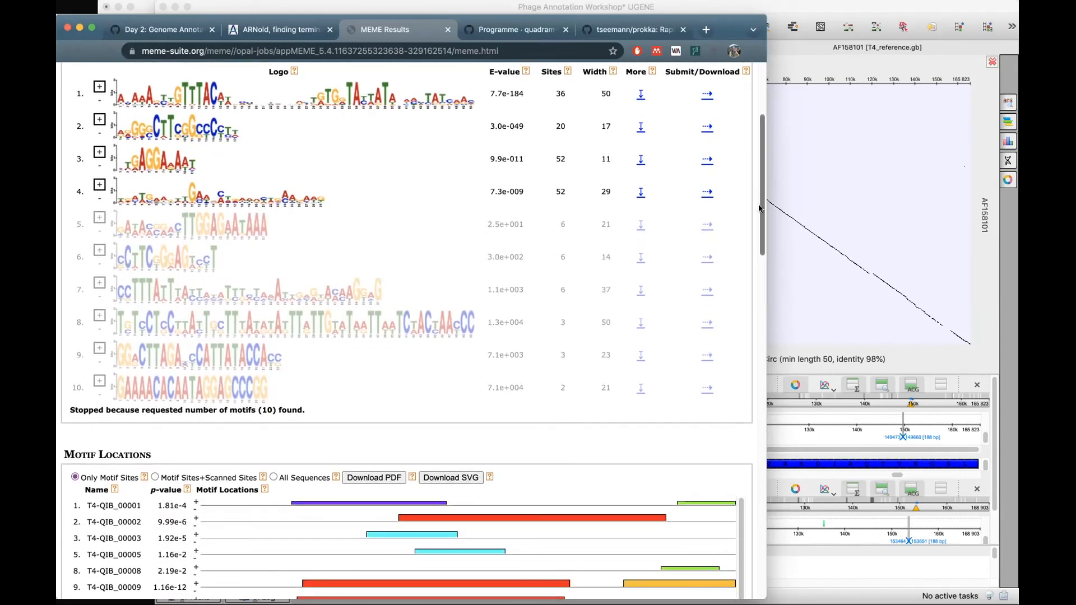
pyautogui.scroll(-2, 759, 216)
pyautogui.moveTo(759, 220); pyautogui.dragTo(747, 316)
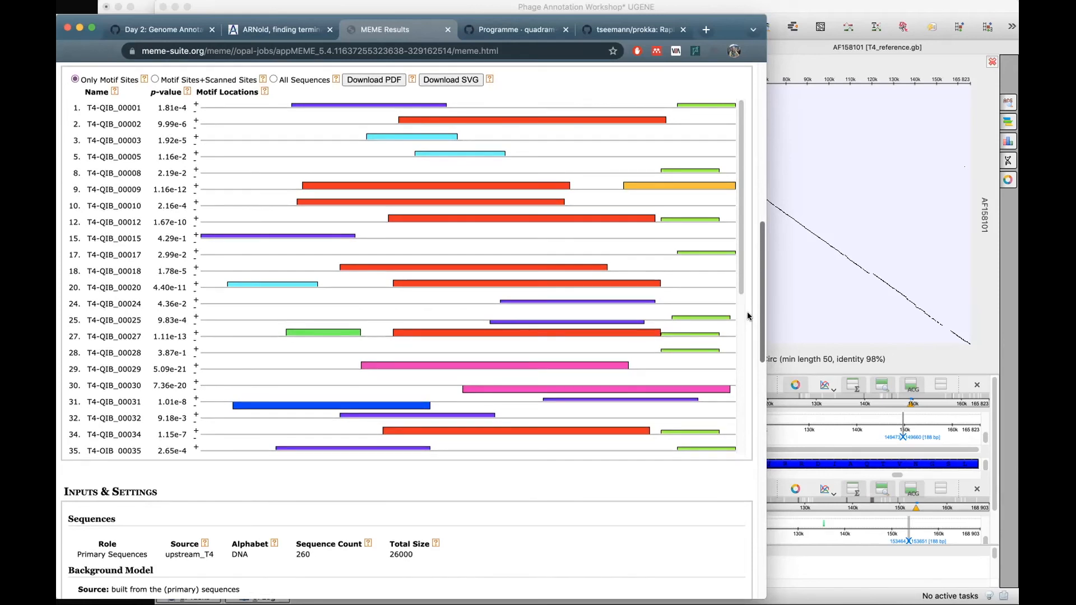
pyautogui.scroll(2, 747, 303)
pyautogui.scroll(1, 747, 303)
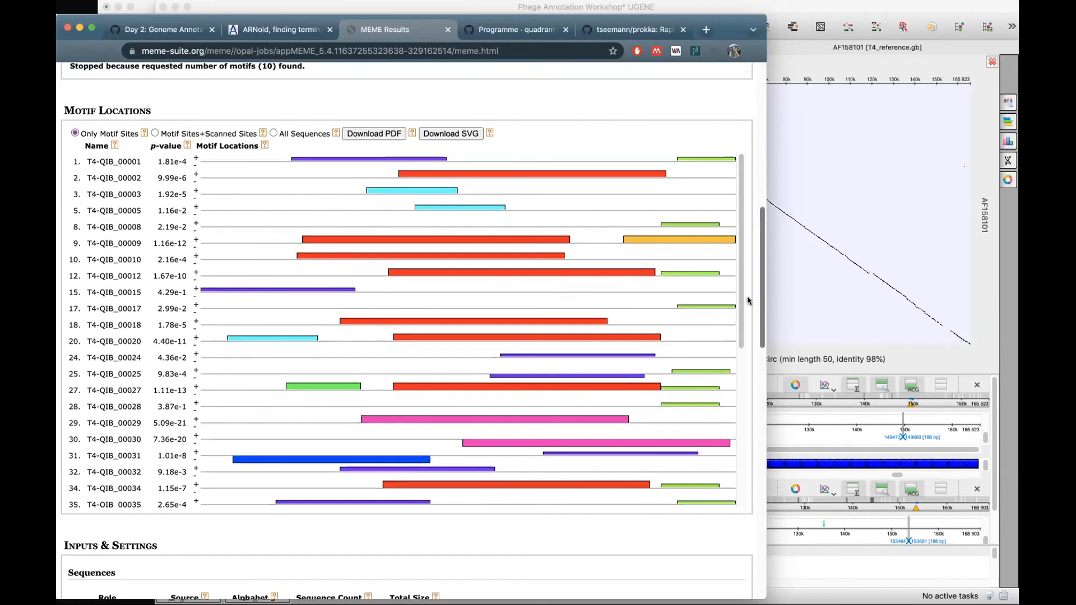
pyautogui.scroll(15, 748, 301)
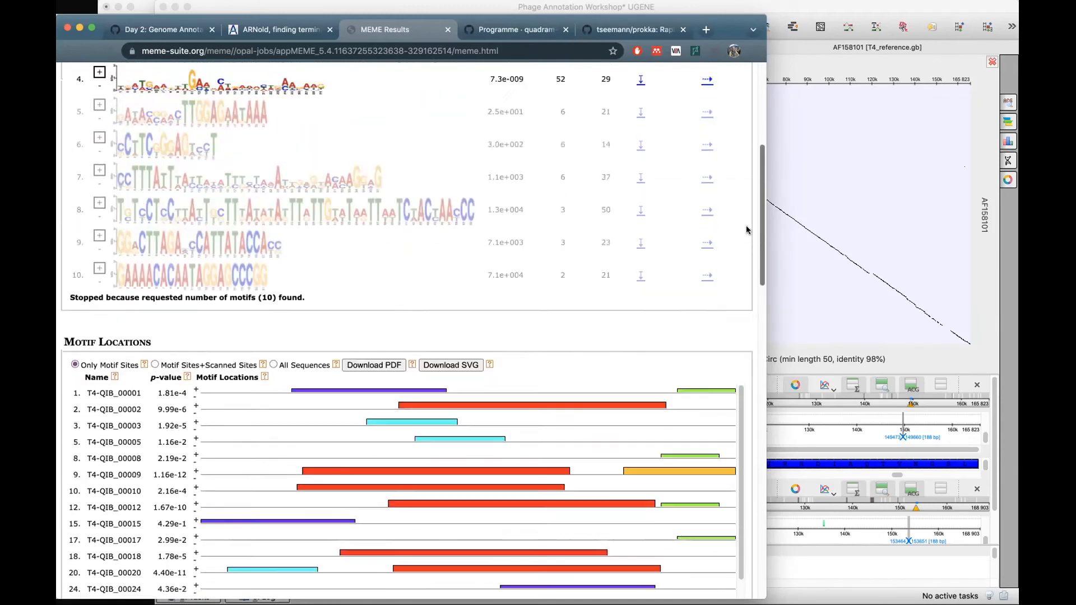
pyautogui.scroll(2, 748, 177)
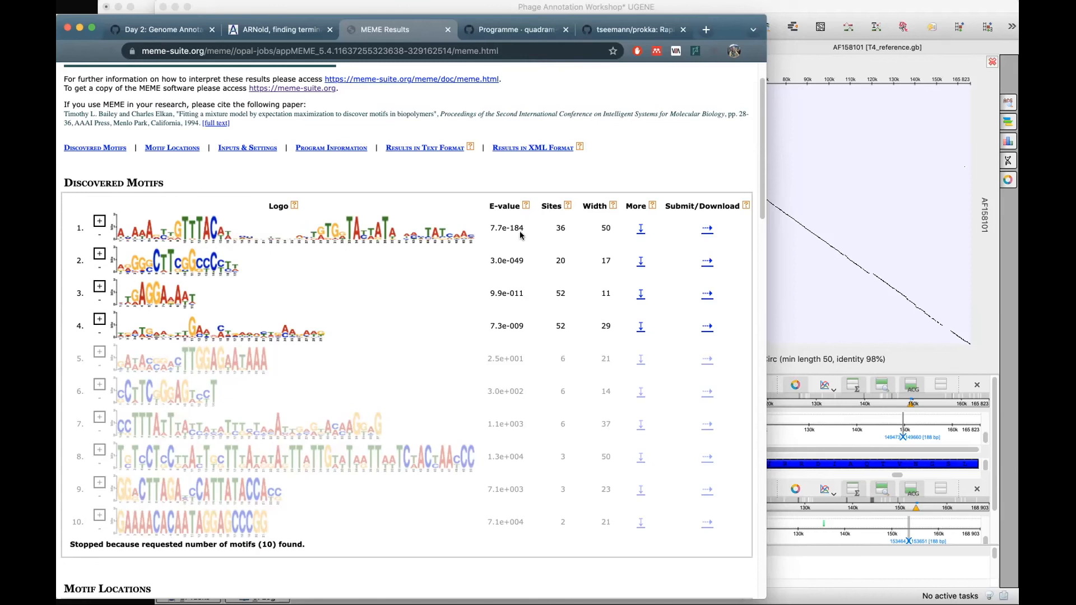
pyautogui.scroll(-5, 480, 292)
pyautogui.moveTo(491, 438)
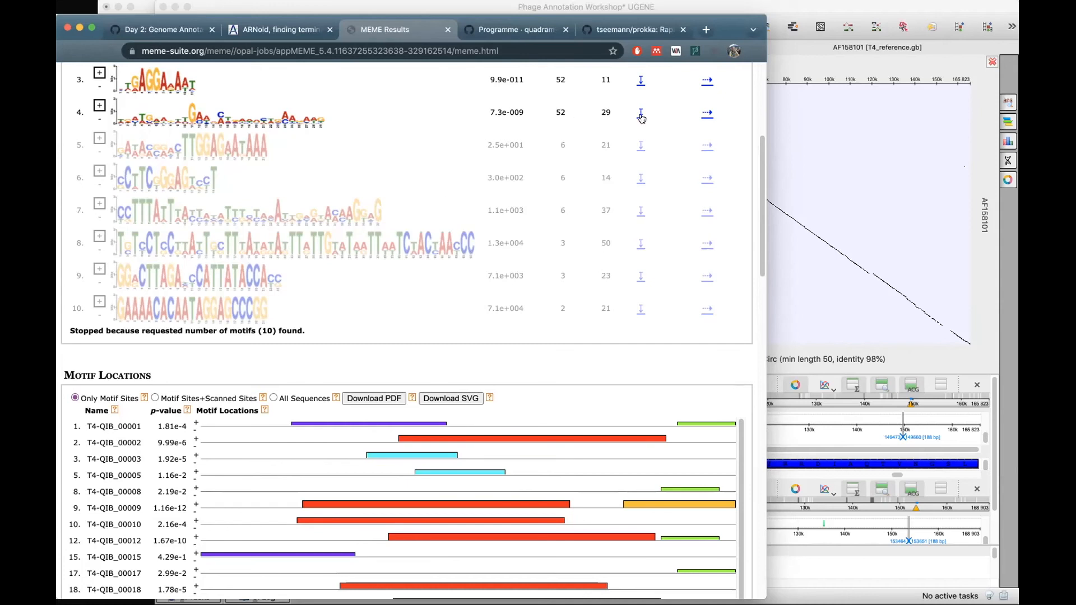
# Switch to UGENE, close both dotplots without saving their data, and remove the Contig_1_190.841 sequence from the combined view.
pyautogui.click(837, 9)
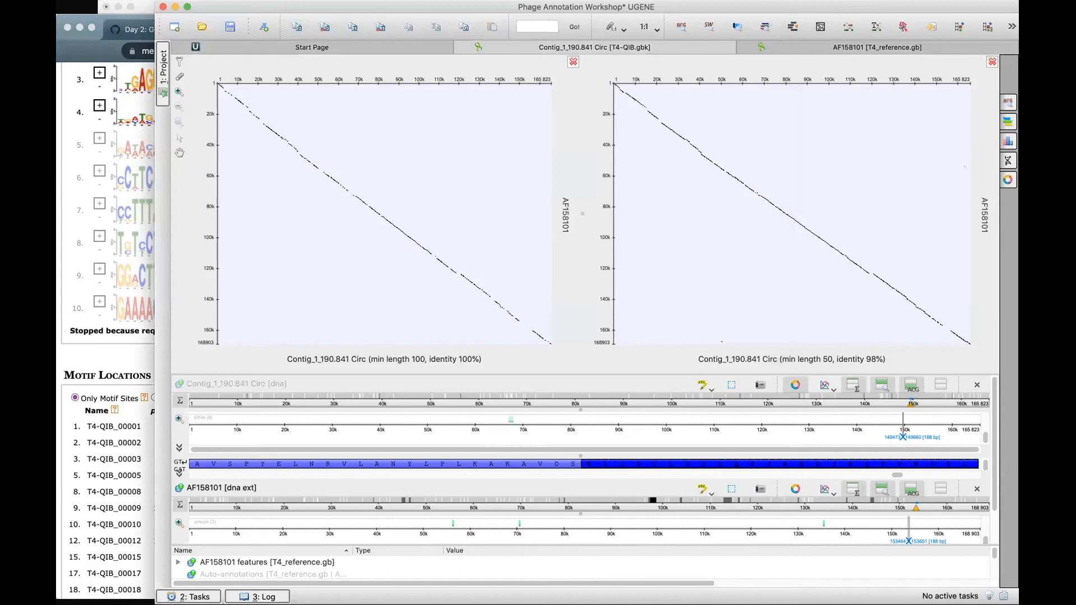
pyautogui.click(566, 69)
pyautogui.click(572, 62)
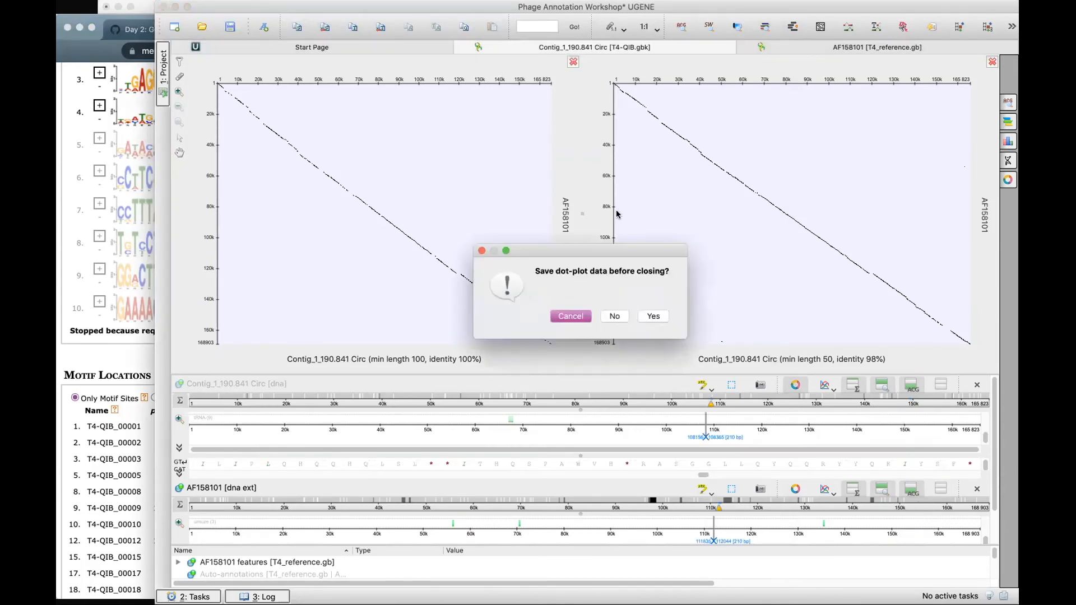
pyautogui.click(614, 316)
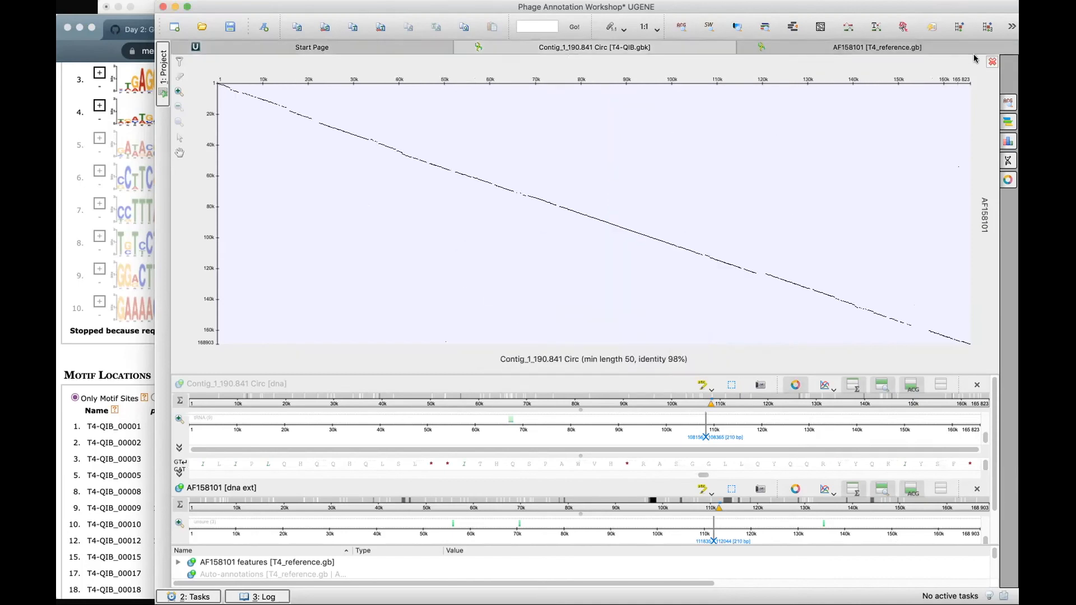
pyautogui.click(992, 61)
pyautogui.click(614, 316)
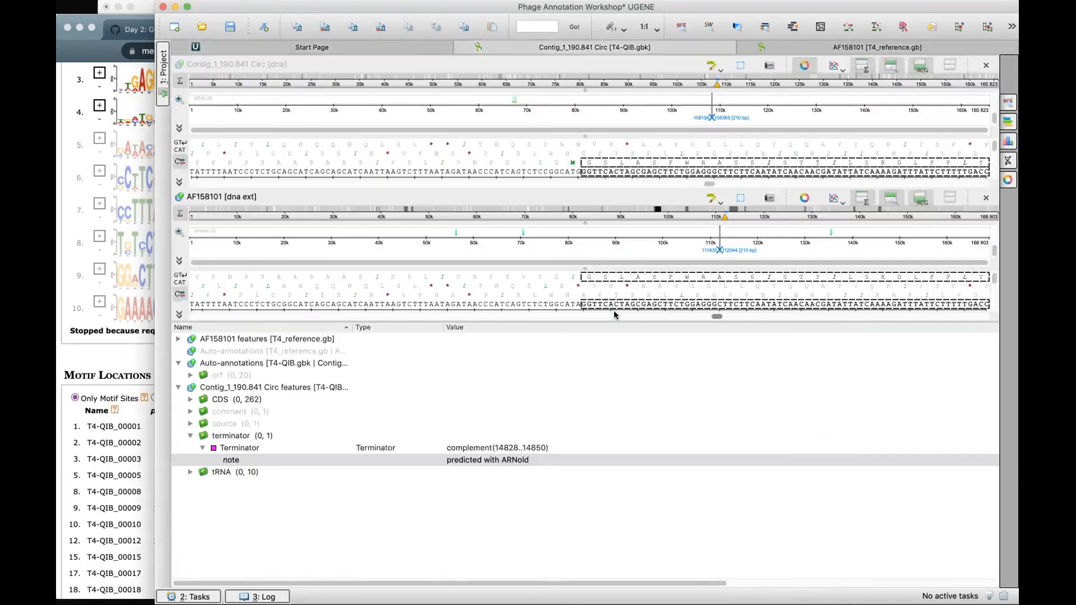
pyautogui.click(546, 107)
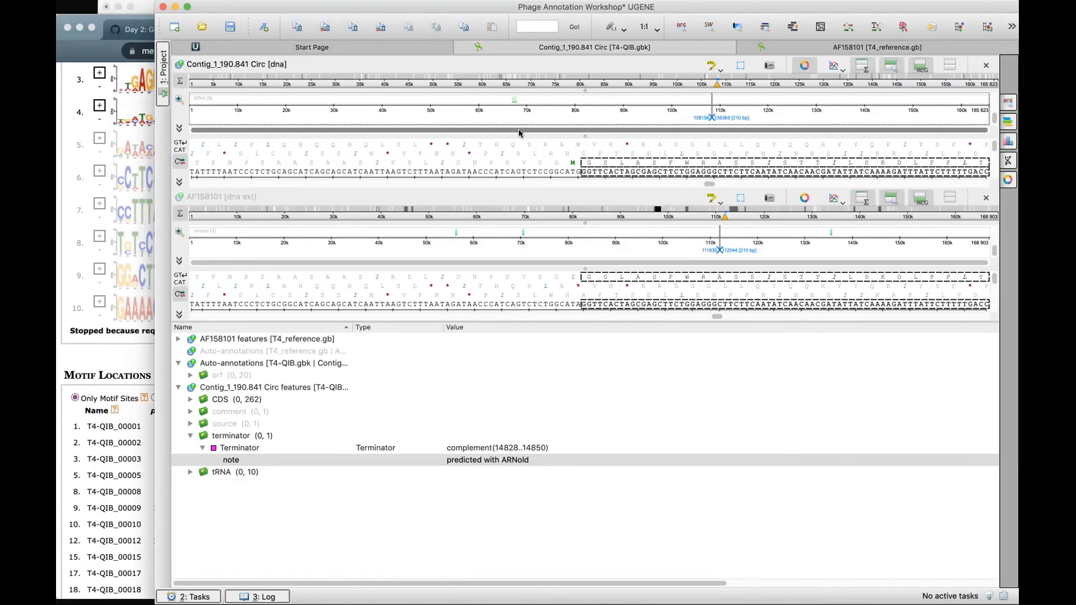
pyautogui.click(986, 66)
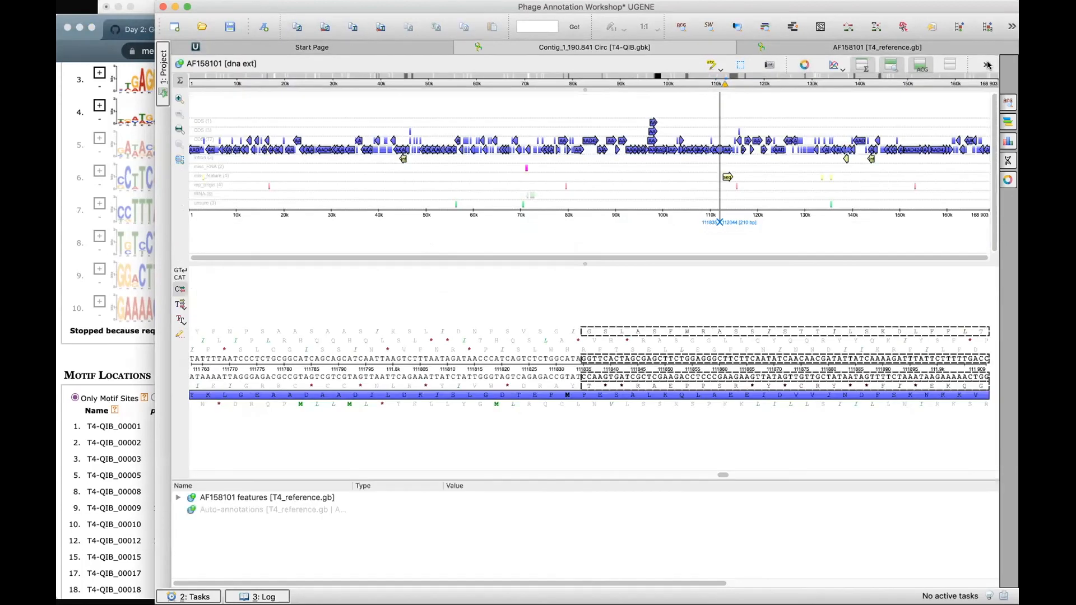
# Inspect the start of the AF158101 reference map and the qualifiers of its first CDS, complement(12..2189).
pyautogui.click(180, 100)
pyautogui.moveTo(649, 251); pyautogui.dragTo(147, 232)
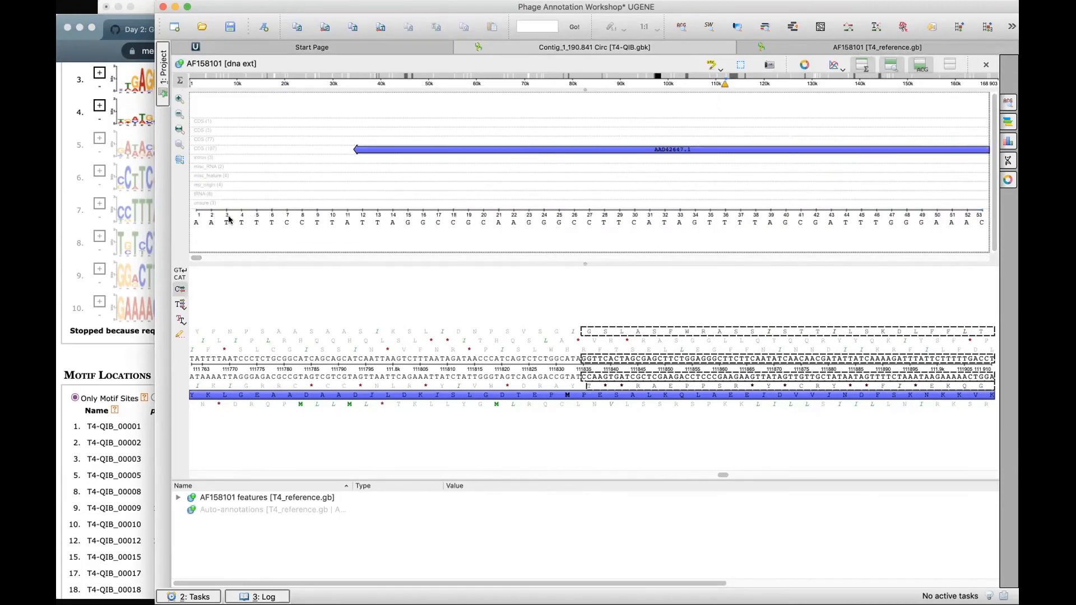
pyautogui.click(180, 115)
pyautogui.click(180, 115)
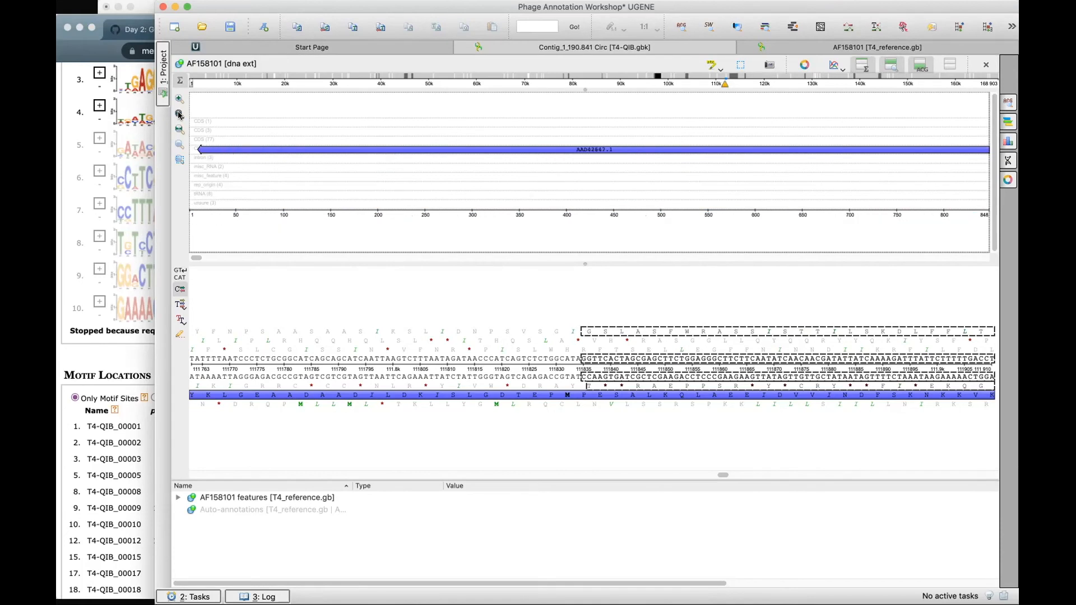
pyautogui.click(180, 115)
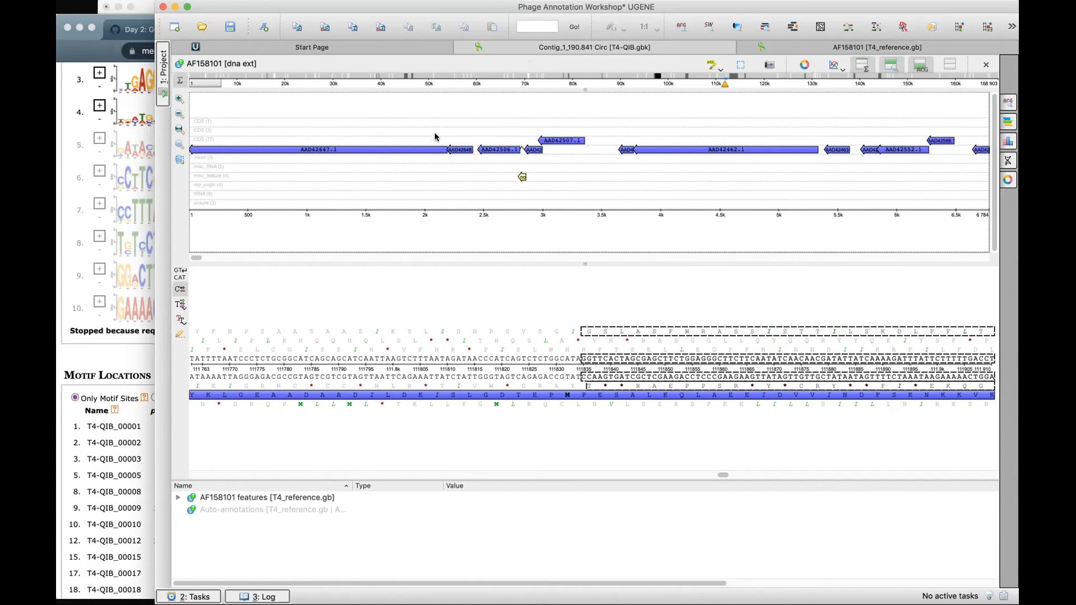
pyautogui.click(422, 152)
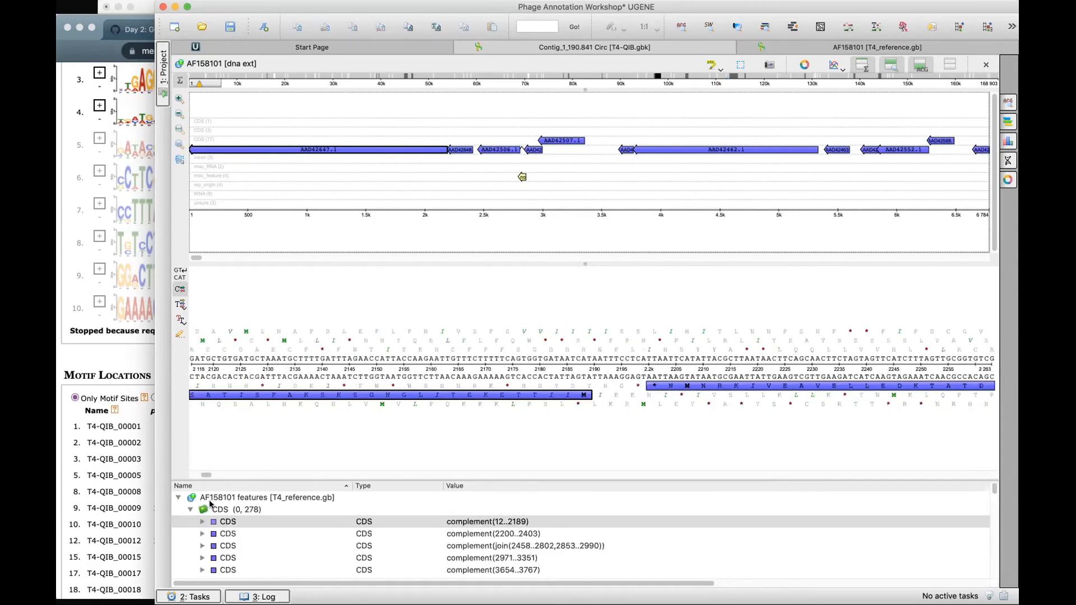
pyautogui.click(200, 521)
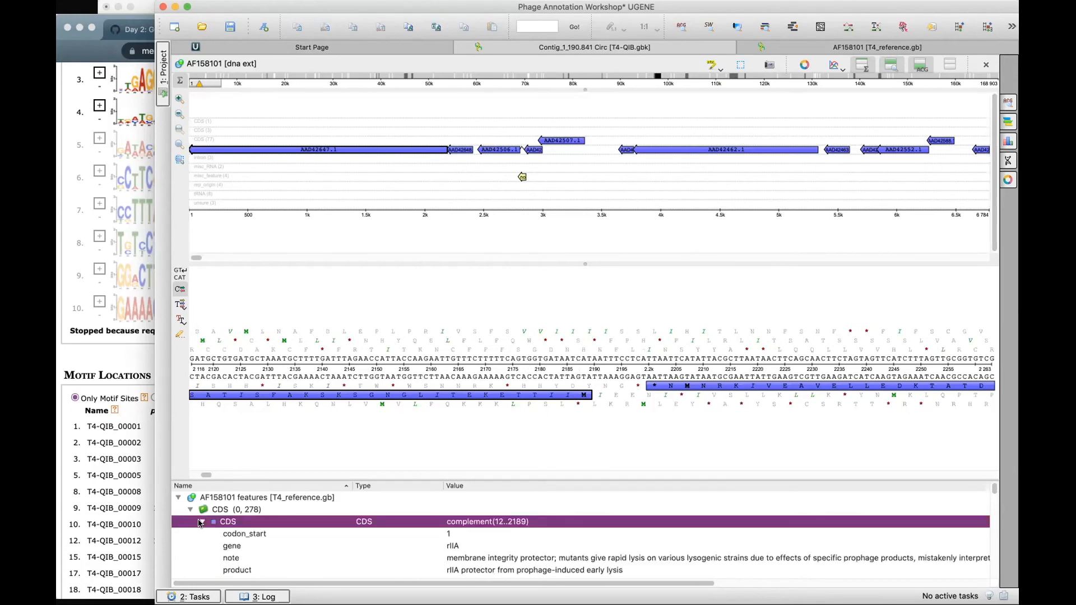
pyautogui.click(201, 522)
# Close the combined sequence view and open T4-QIB.gbk from the paw2021 folder in its own view.
pyautogui.click(461, 47)
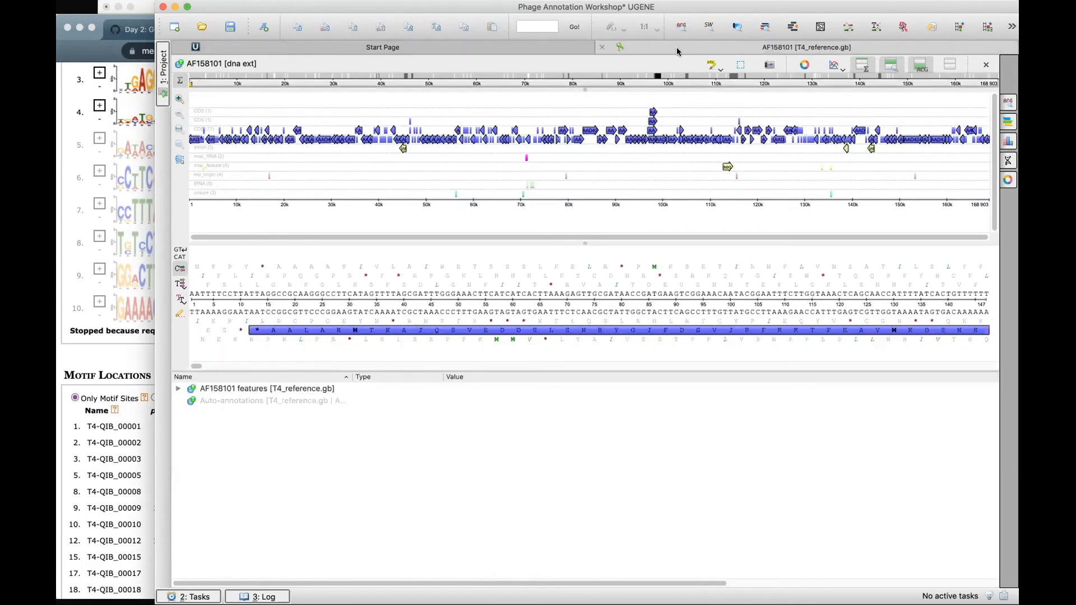
pyautogui.click(206, 31)
pyautogui.click(516, 194)
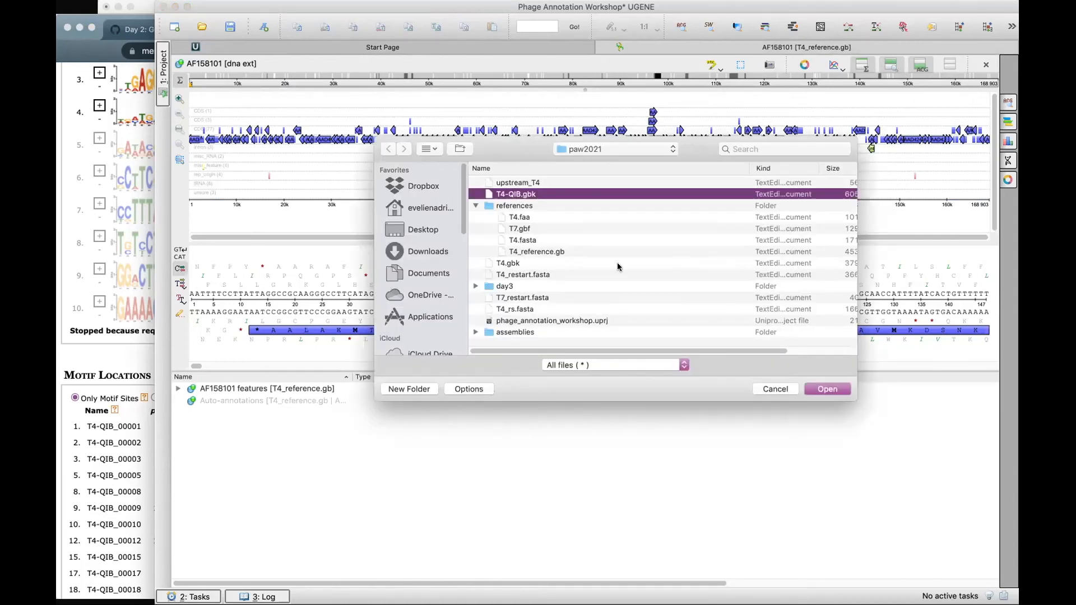
pyautogui.click(828, 389)
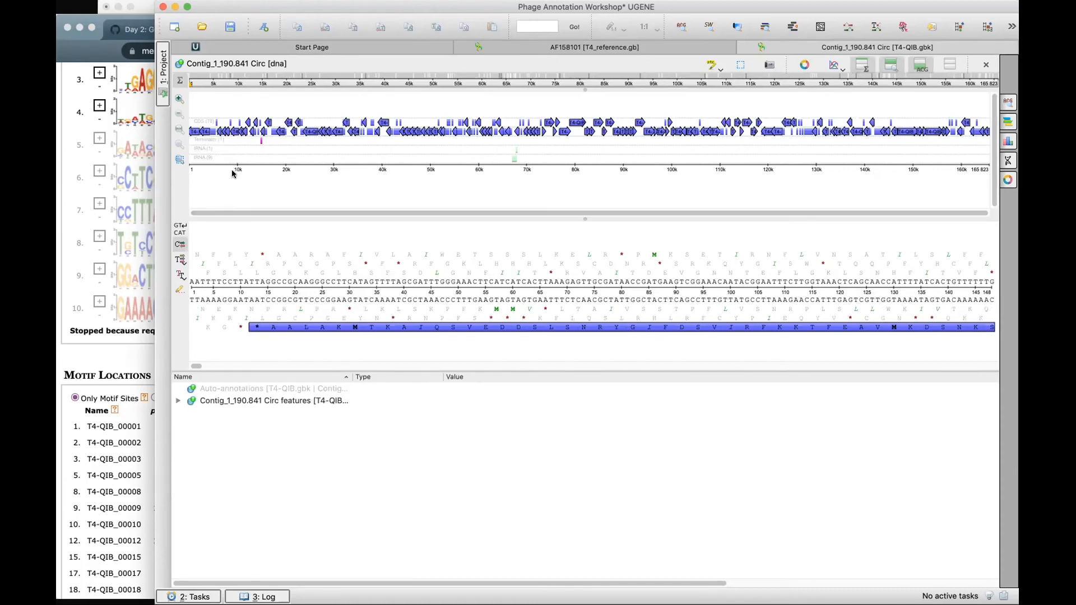
# Locate the CDS complement(2458..4275) in T4-QIB and highlight the intergenic region of about 61 bp upstream of it.
pyautogui.click(204, 133)
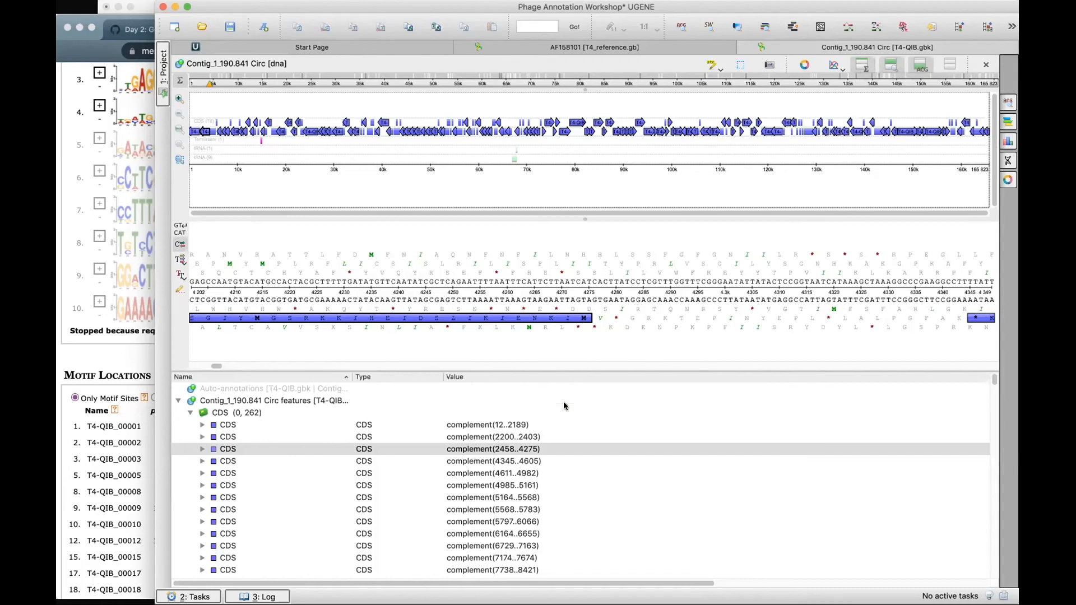
pyautogui.moveTo(558, 585); pyautogui.dragTo(568, 585)
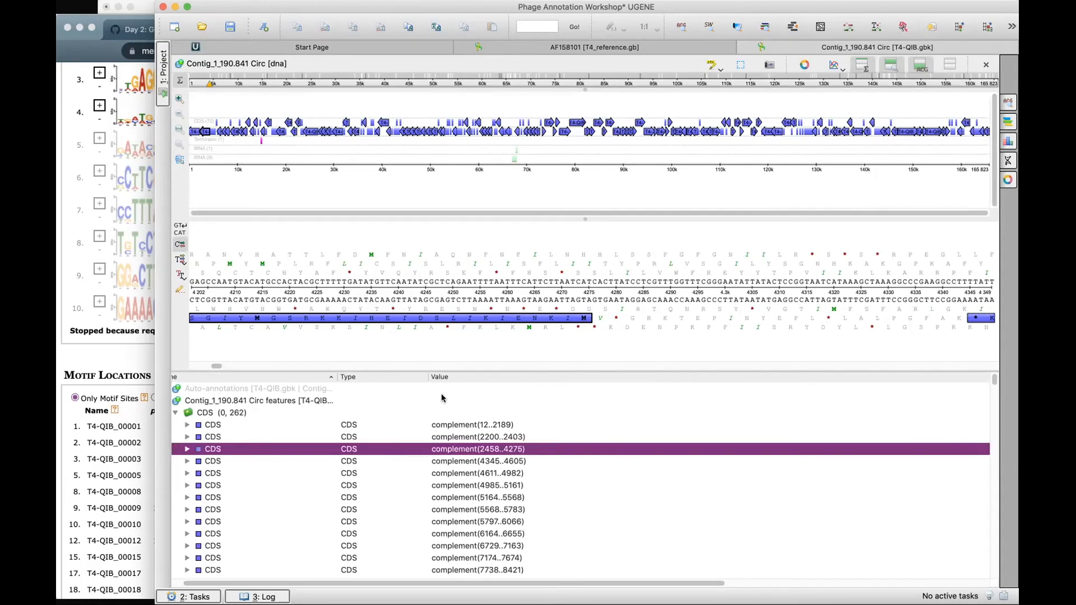
pyautogui.moveTo(218, 369); pyautogui.dragTo(217, 368)
pyautogui.click(204, 133)
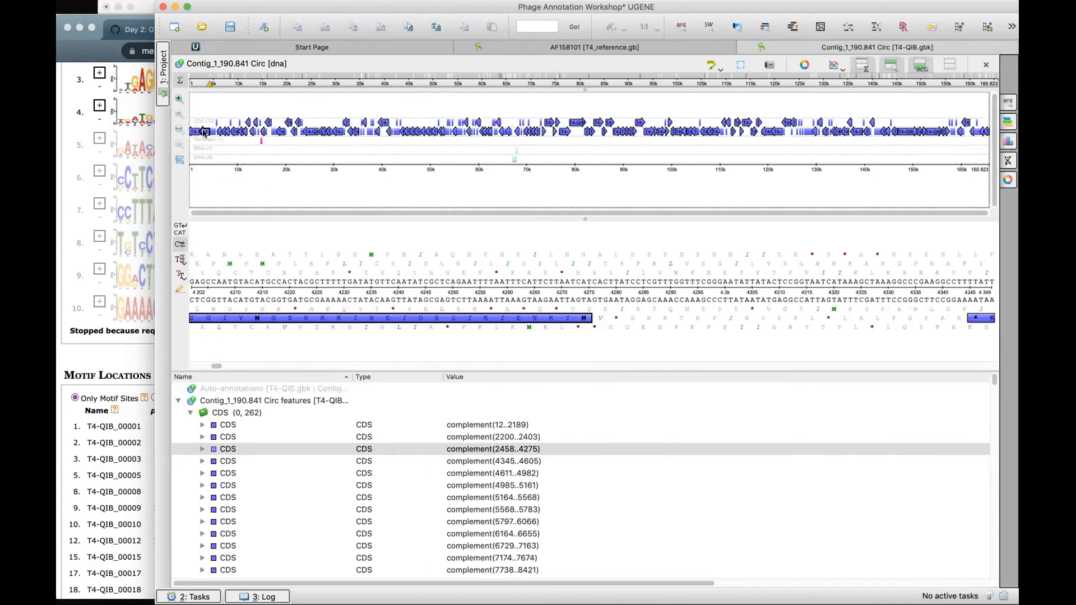
pyautogui.doubleClick(204, 133)
pyautogui.scroll(-2, 675, 331)
pyautogui.scroll(-2, 671, 331)
pyautogui.click(528, 301)
pyautogui.moveTo(528, 301); pyautogui.dragTo(846, 311)
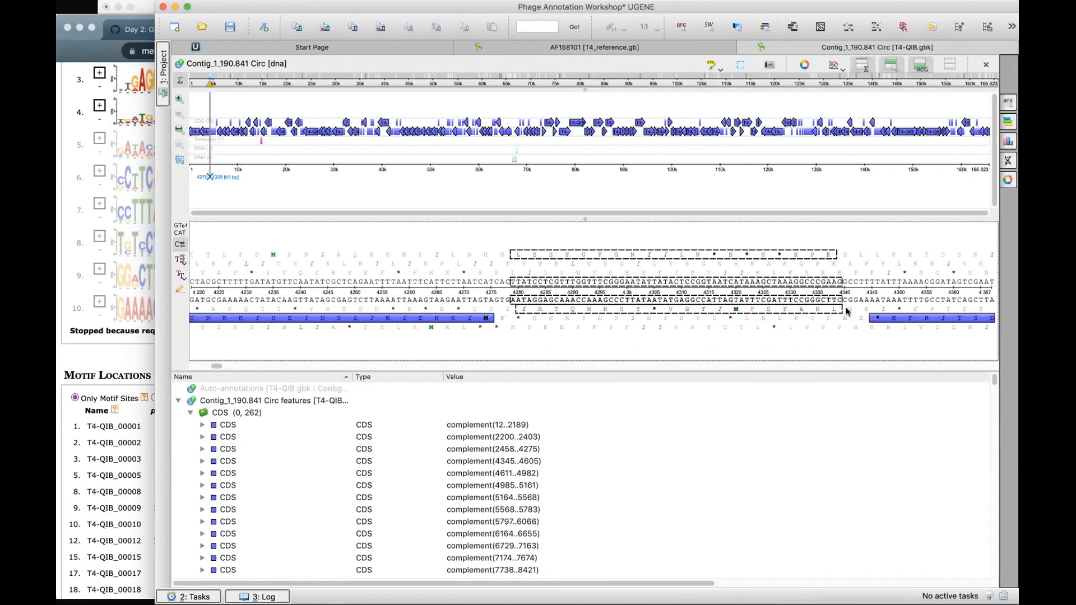
pyautogui.click(789, 301)
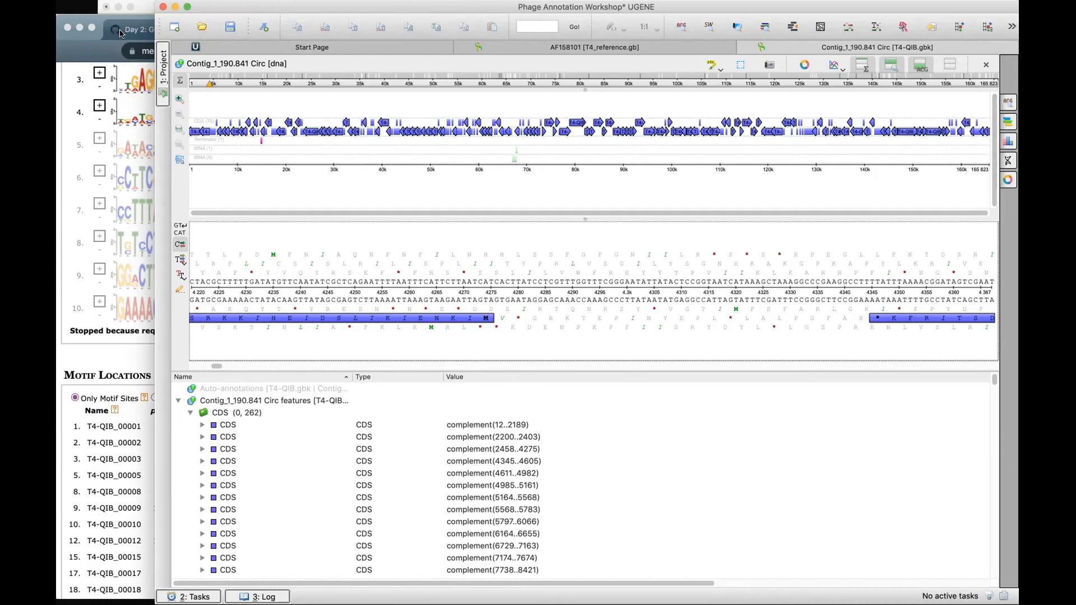
# Check the first motif's logo in the MEME results and search the T4-QIB sequence for the pattern GTTTAC.
pyautogui.click(97, 35)
pyautogui.scroll(5, 247, 186)
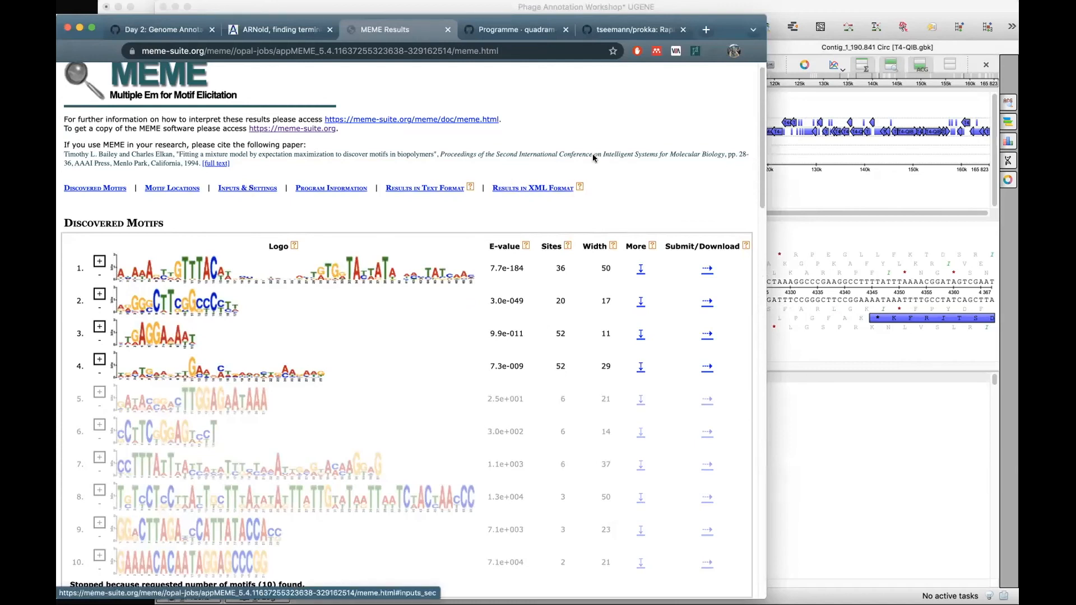
pyautogui.click(1007, 105)
pyautogui.click(1007, 104)
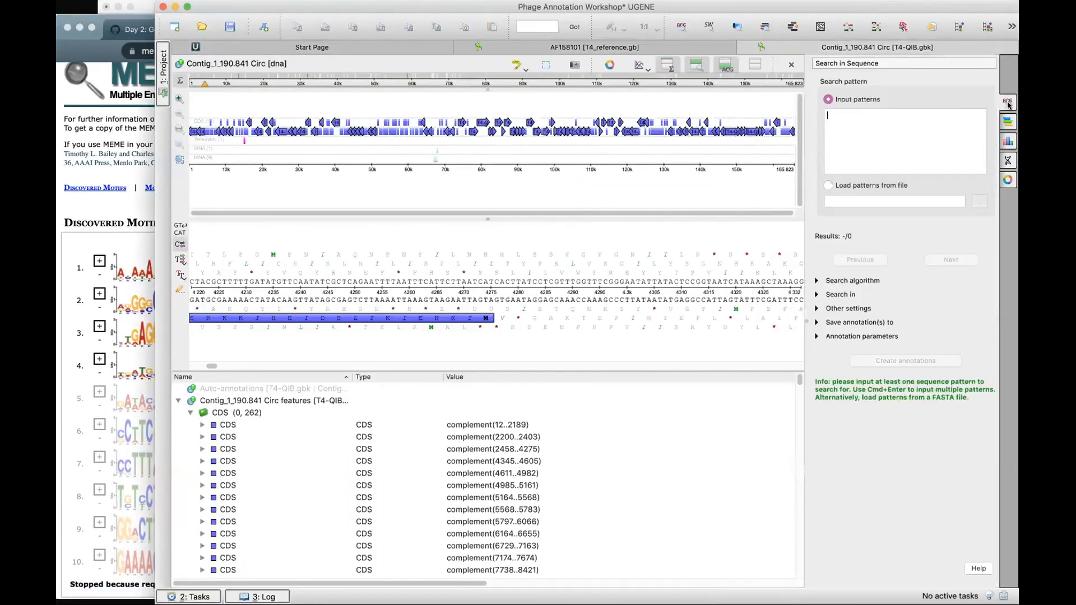
pyautogui.write('GTTT')
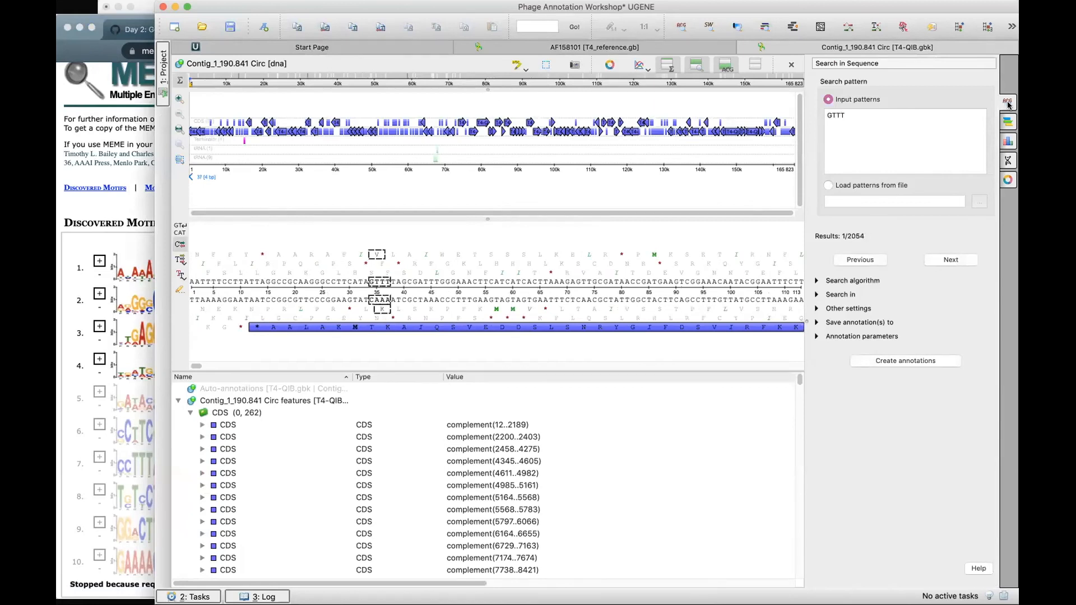
pyautogui.click(104, 224)
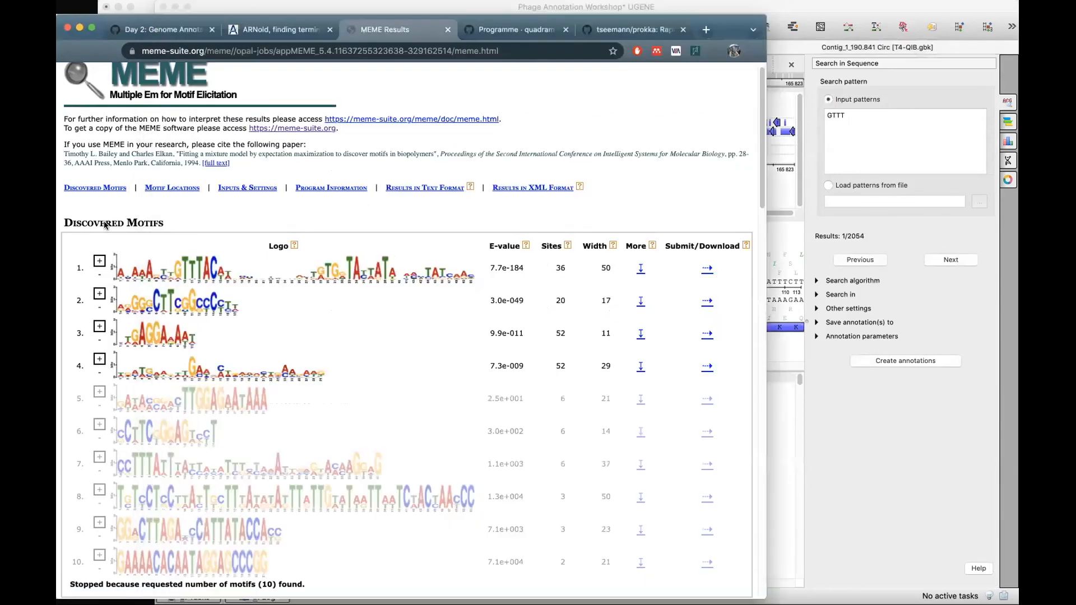
pyautogui.click(887, 110)
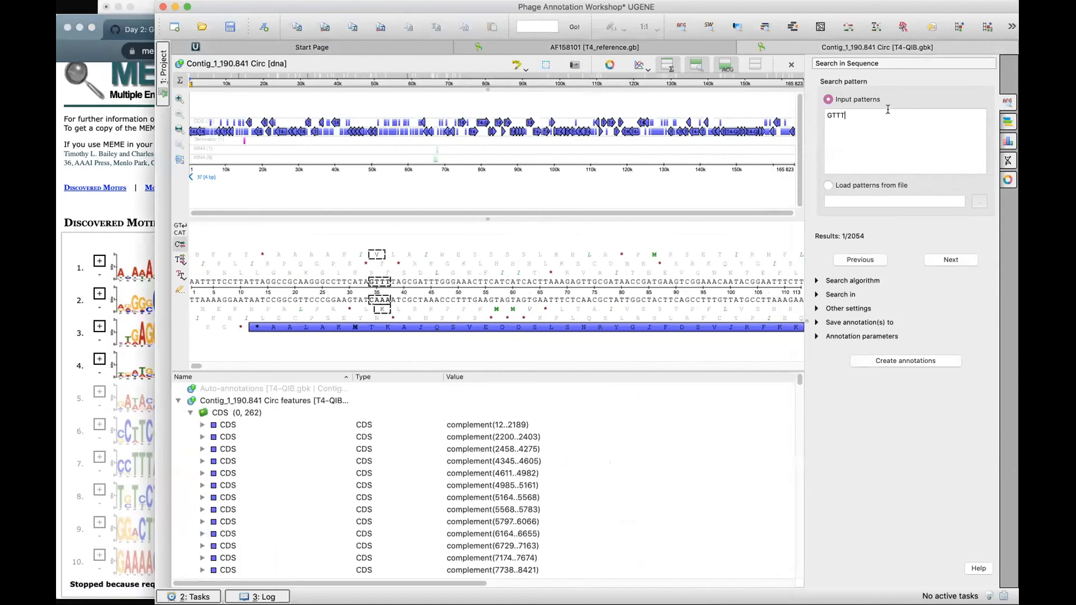
pyautogui.write('AC')
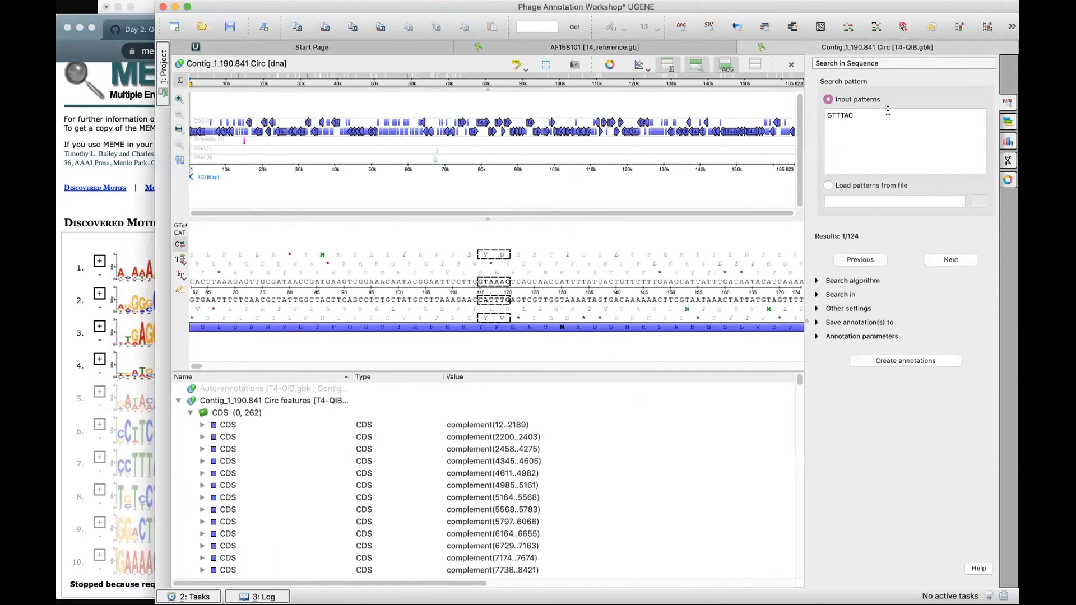
# Go to the second GTTTAC hit and highlight the hit and the 8 bp AATTAATT stretch near it between the two CDSs.
pyautogui.press('Return')
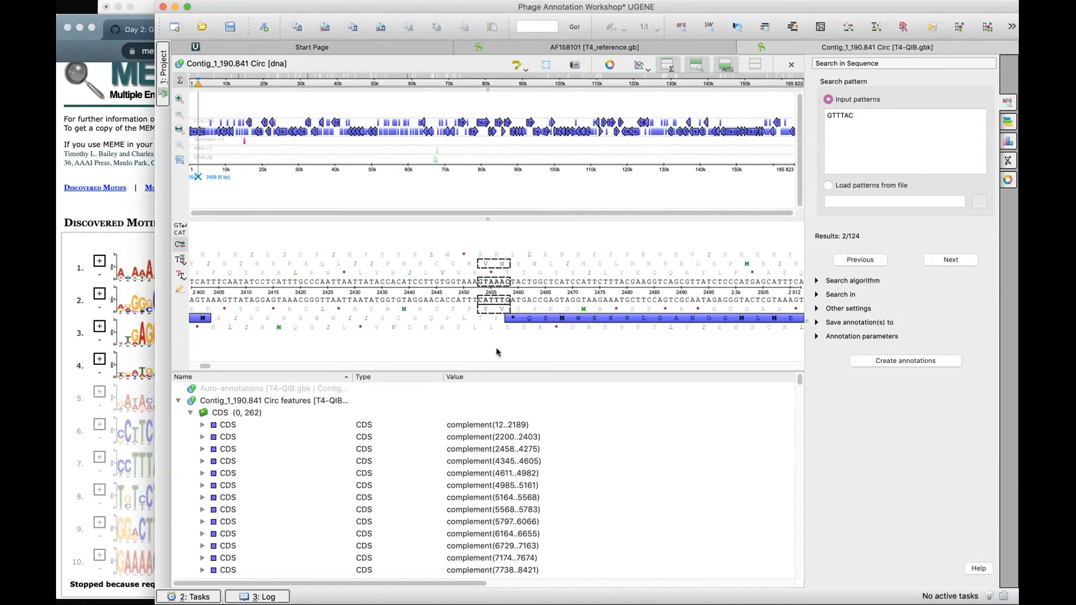
pyautogui.click(438, 357)
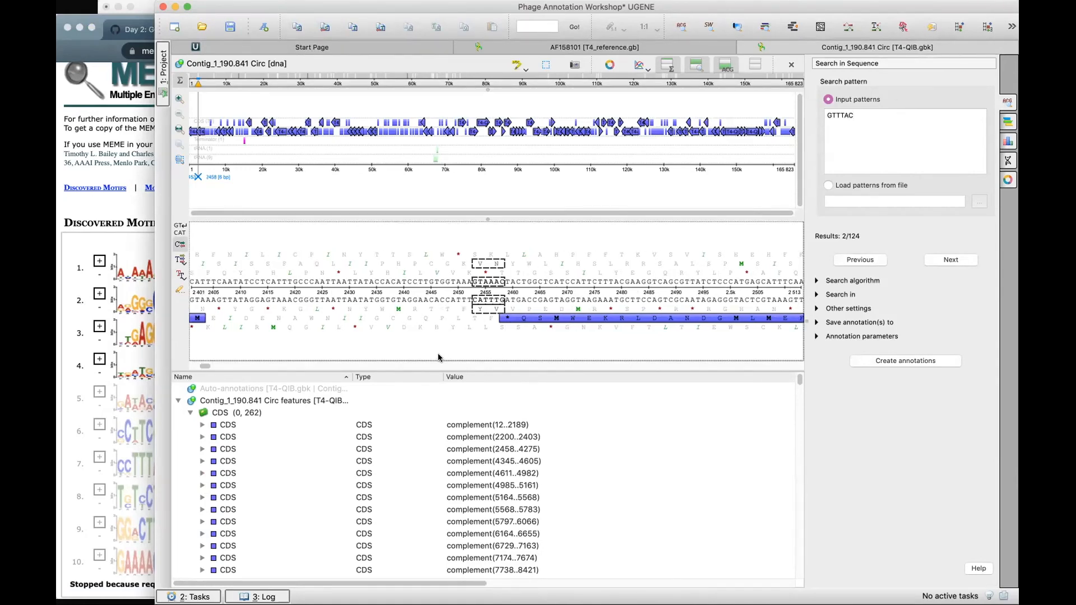
pyautogui.scroll(3, 438, 357)
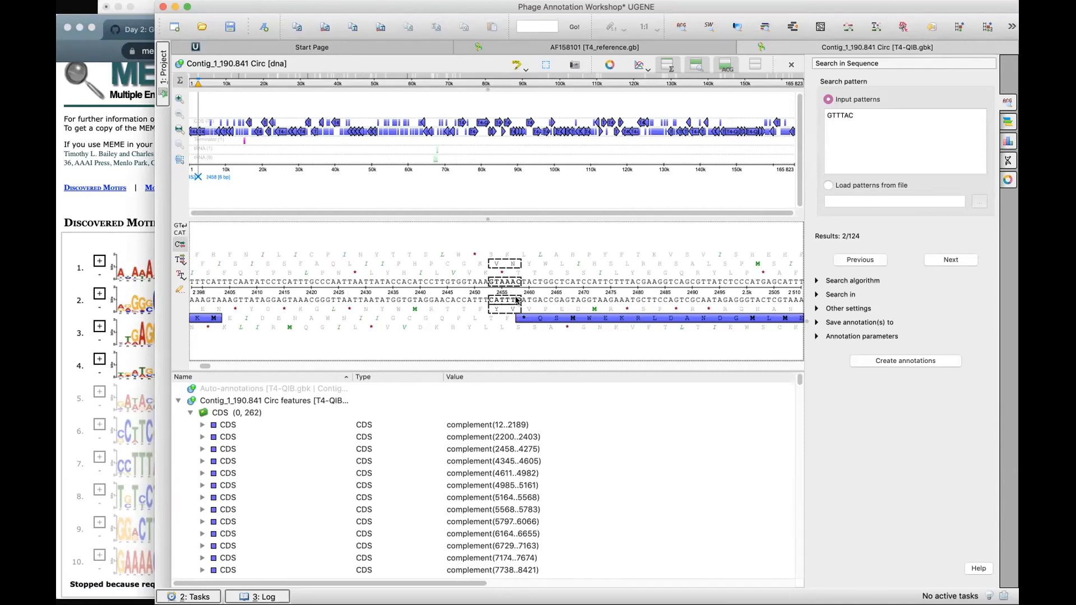
pyautogui.moveTo(513, 300); pyautogui.dragTo(489, 299)
pyautogui.moveTo(377, 302); pyautogui.dragTo(335, 301)
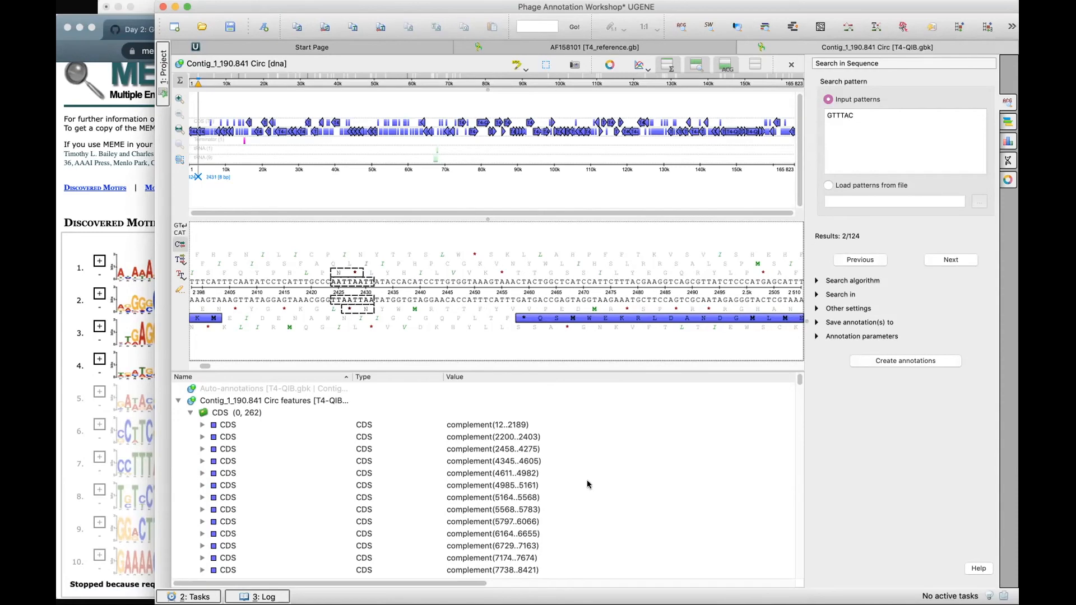
# Switch to the browser, open the MEME Suite site from the MEME results page and go to the MEME data submission form.
pyautogui.moveTo(588, 484)
pyautogui.click(94, 46)
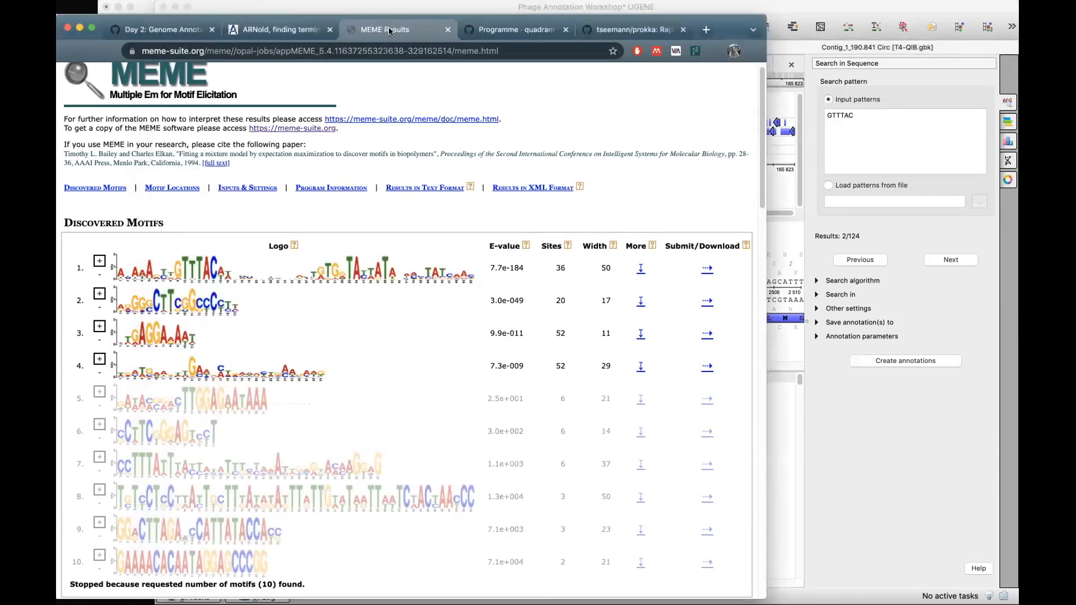
pyautogui.scroll(1, 328, 152)
pyautogui.rightClick(307, 142)
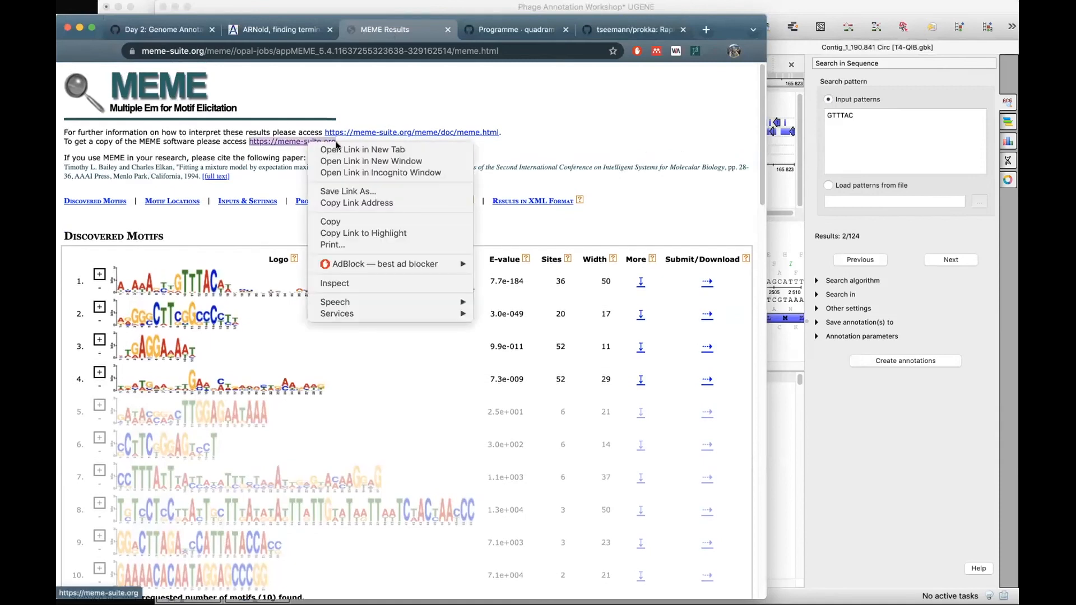
pyautogui.press('Return')
pyautogui.click(437, 30)
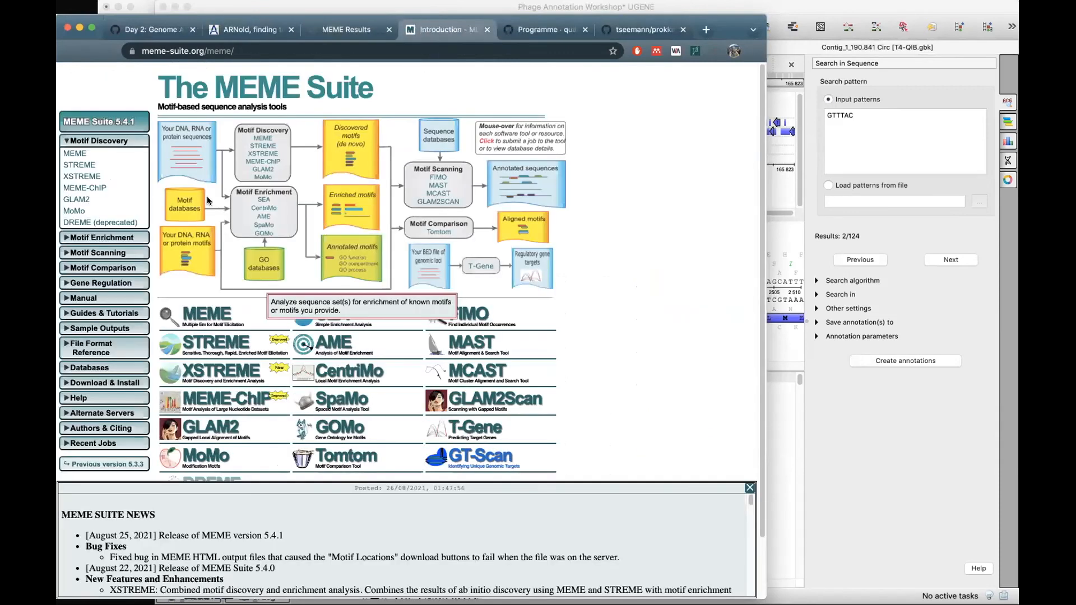
pyautogui.click(207, 324)
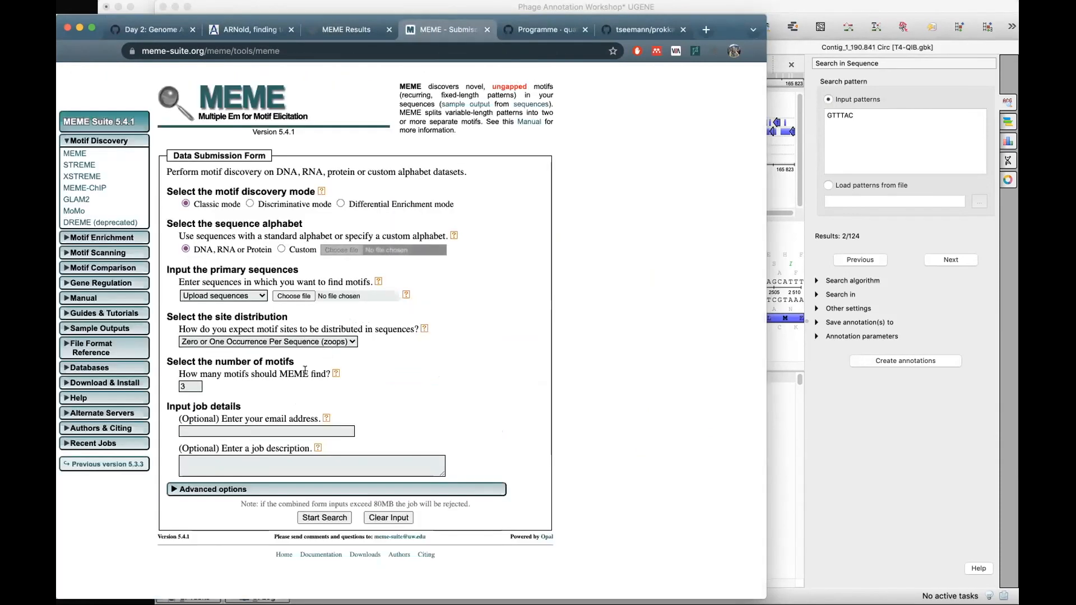
# Review the submission form's advanced options, including the available background models, and leave them at their defaults.
pyautogui.click(184, 489)
pyautogui.scroll(-5, 536, 428)
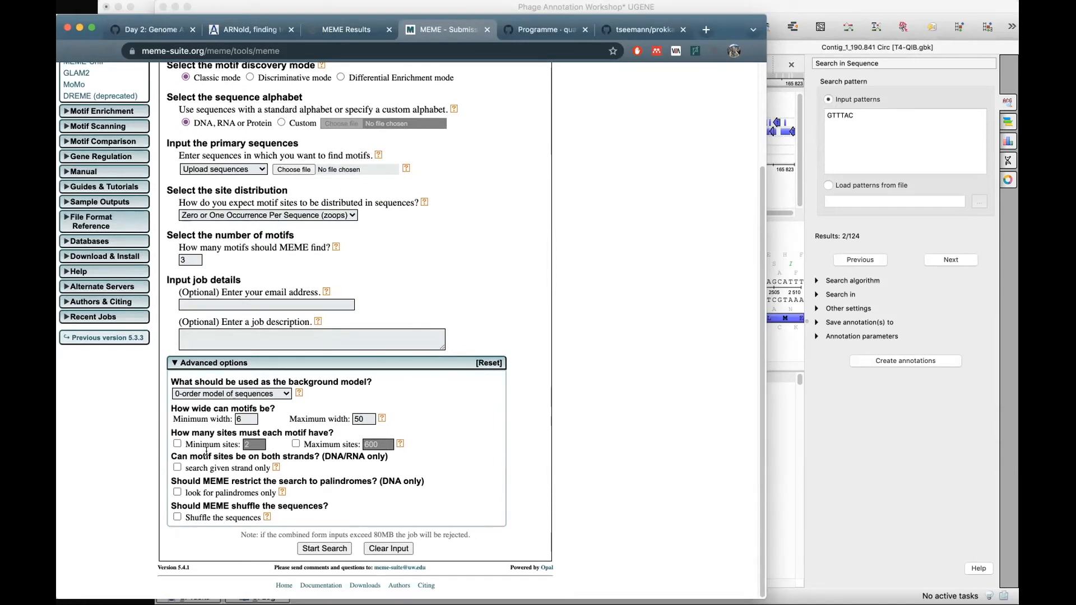
pyautogui.scroll(1, 452, 458)
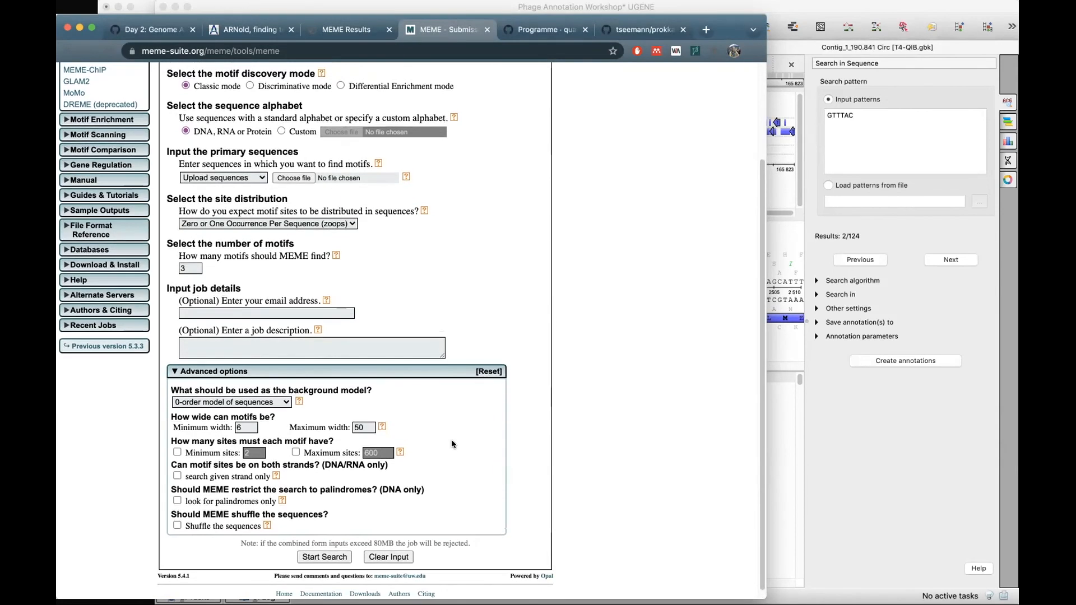
pyautogui.scroll(5, 452, 421)
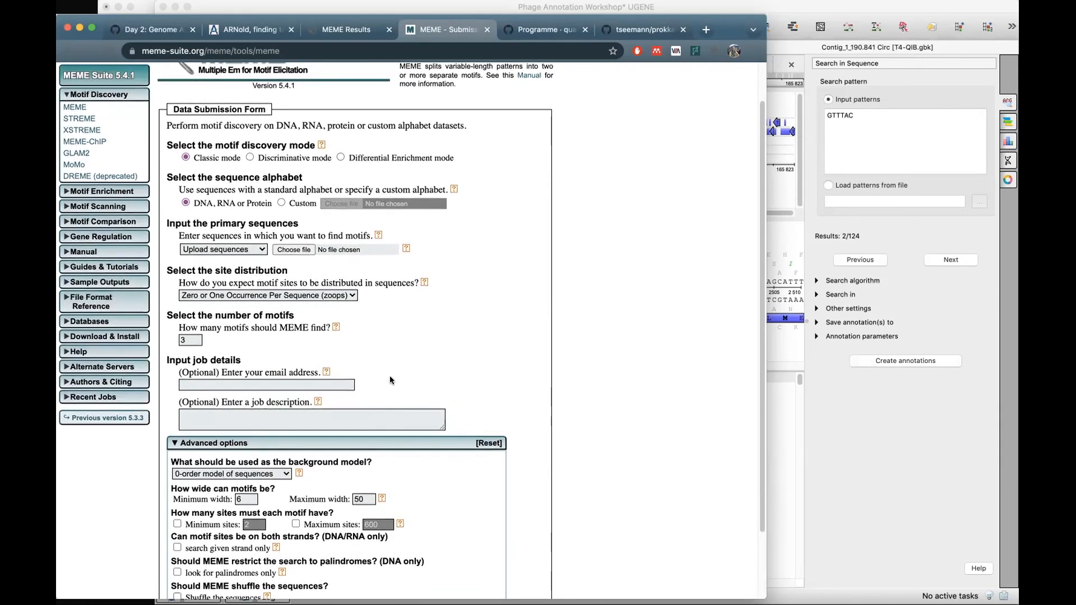
pyautogui.scroll(-5, 426, 385)
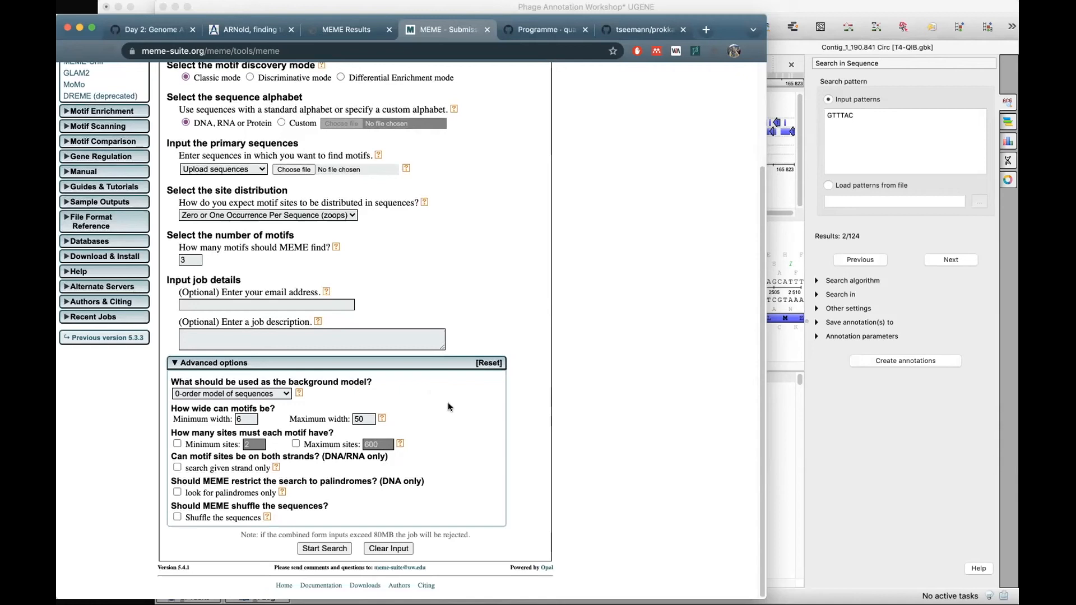
pyautogui.click(276, 394)
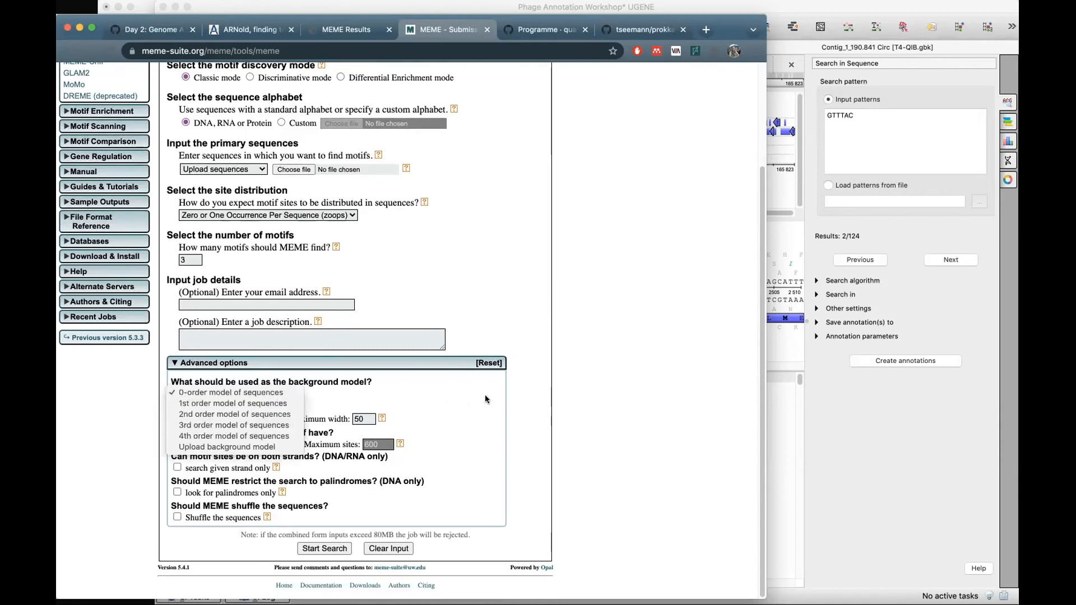
pyautogui.click(589, 403)
pyautogui.scroll(5, 556, 425)
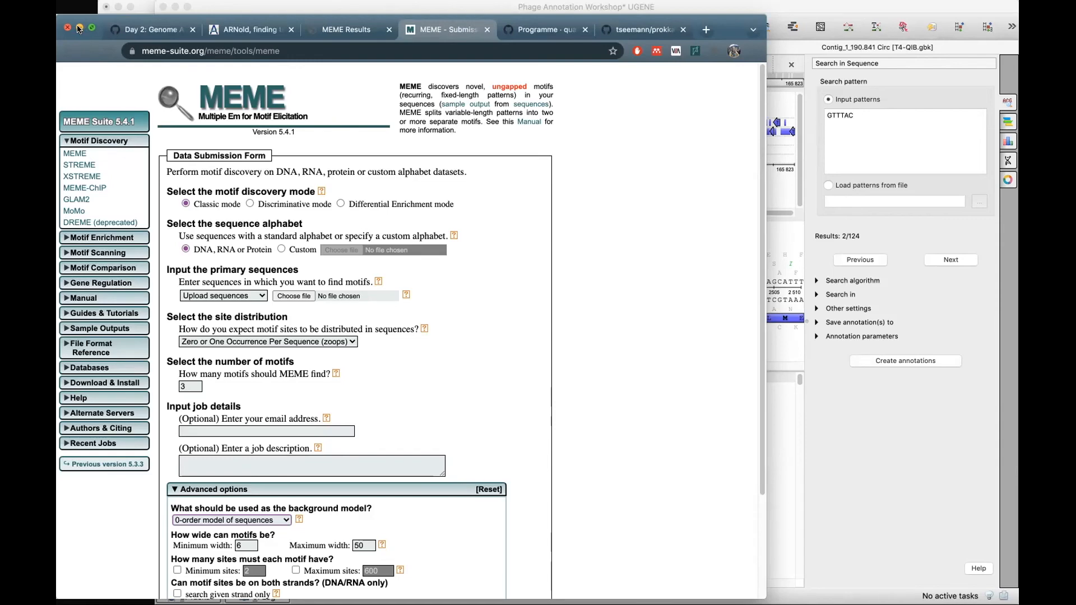
# Review the Day 2 workshop wiki from the genome orientation check through CDS annotations and functional information to the regulatory elements section.
pyautogui.click(157, 28)
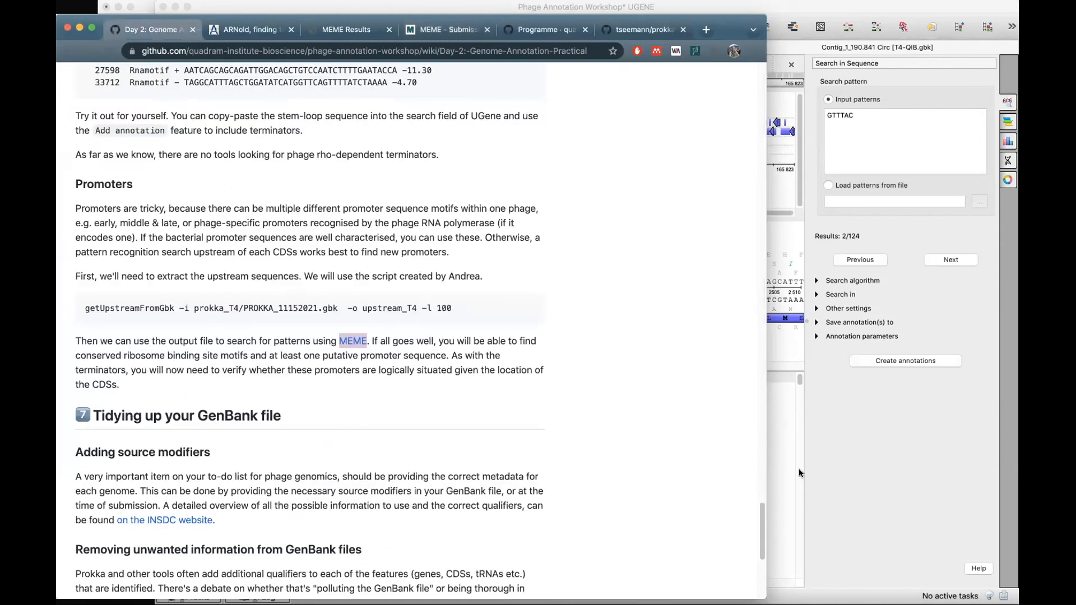
pyautogui.moveTo(761, 521); pyautogui.dragTo(721, 300)
pyautogui.scroll(-3, 721, 302)
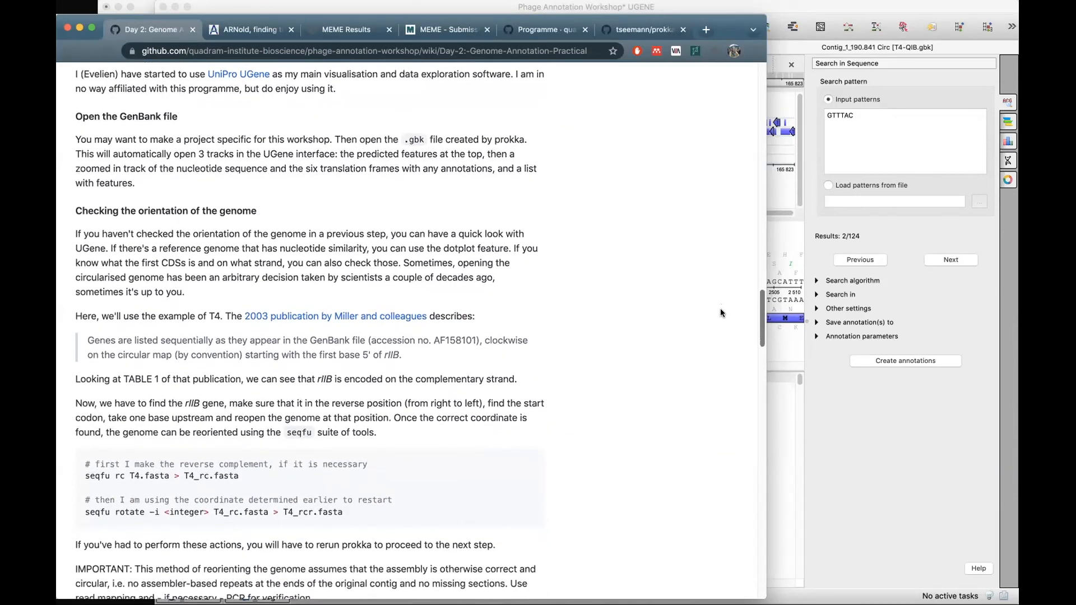
pyautogui.scroll(-6, 721, 312)
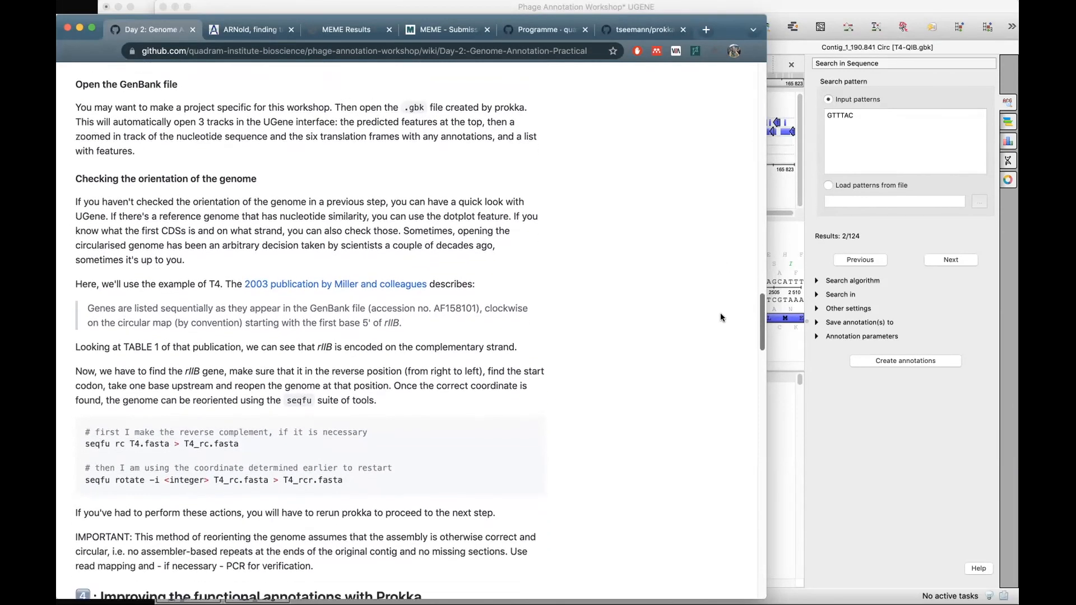
pyautogui.moveTo(721, 329); pyautogui.dragTo(718, 420)
pyautogui.scroll(-4, 717, 419)
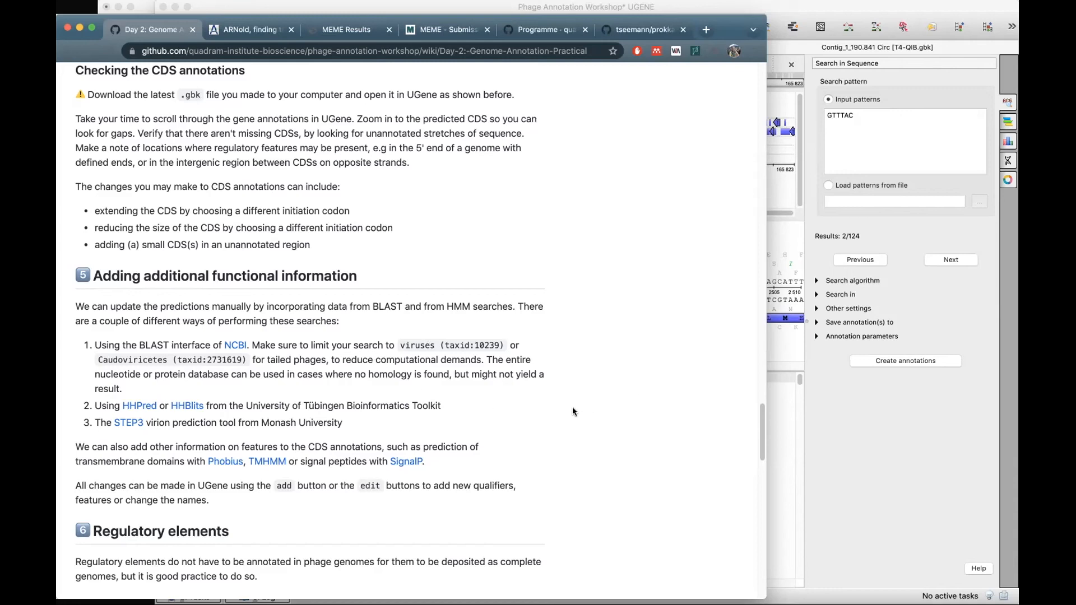
pyautogui.scroll(-2, 573, 415)
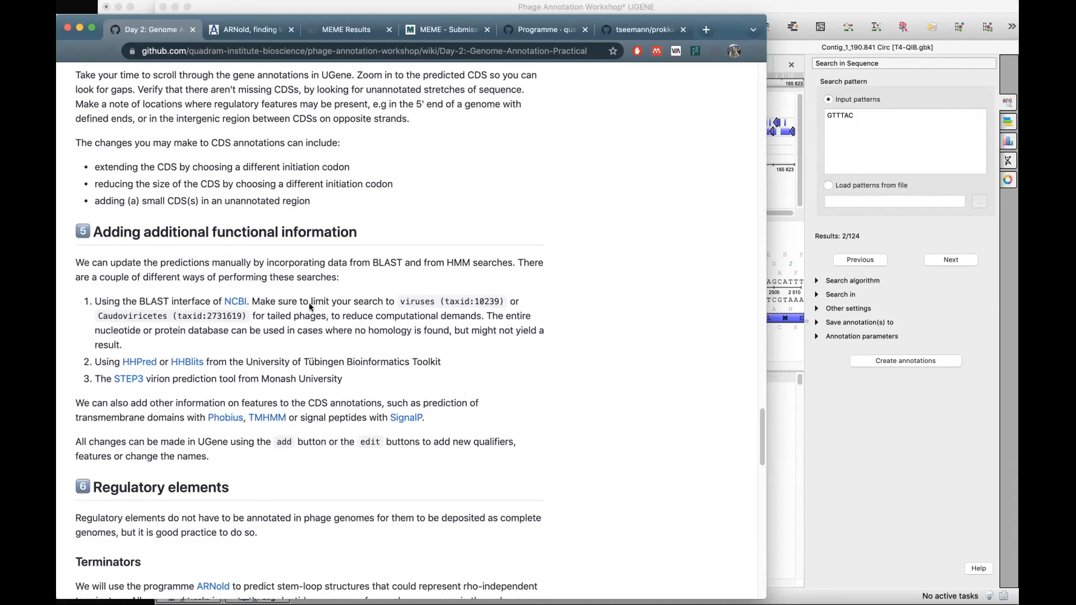
pyautogui.scroll(-10, 509, 375)
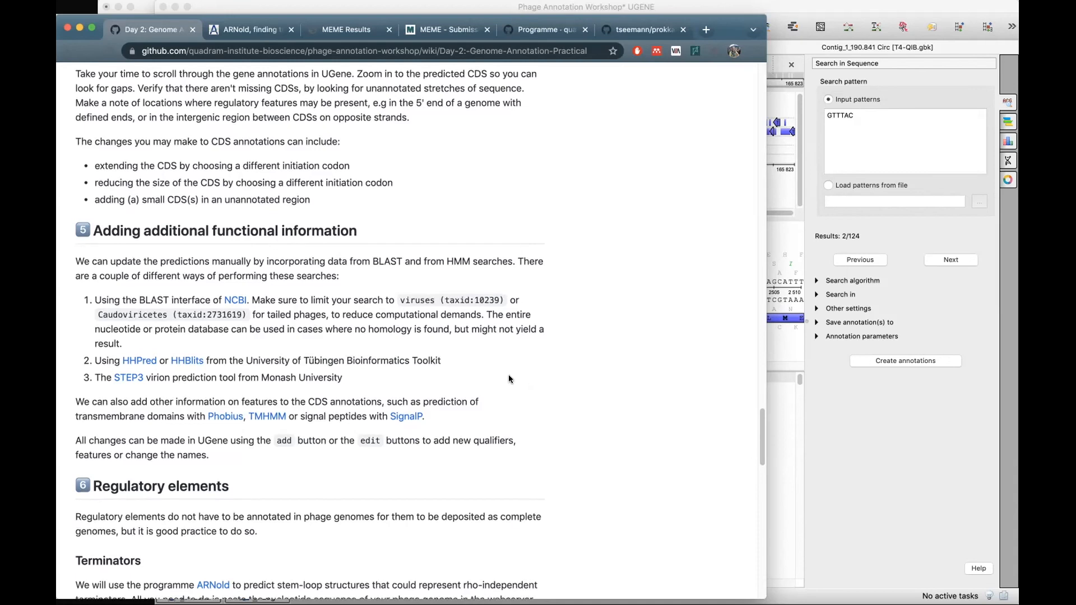
pyautogui.scroll(-7, 513, 373)
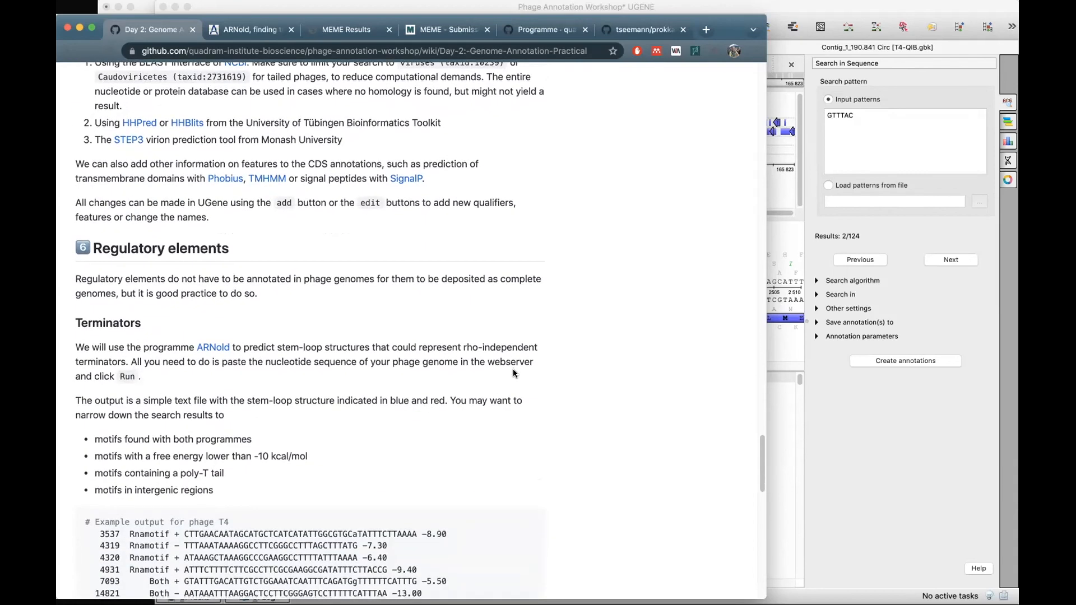
pyautogui.scroll(-1, 512, 373)
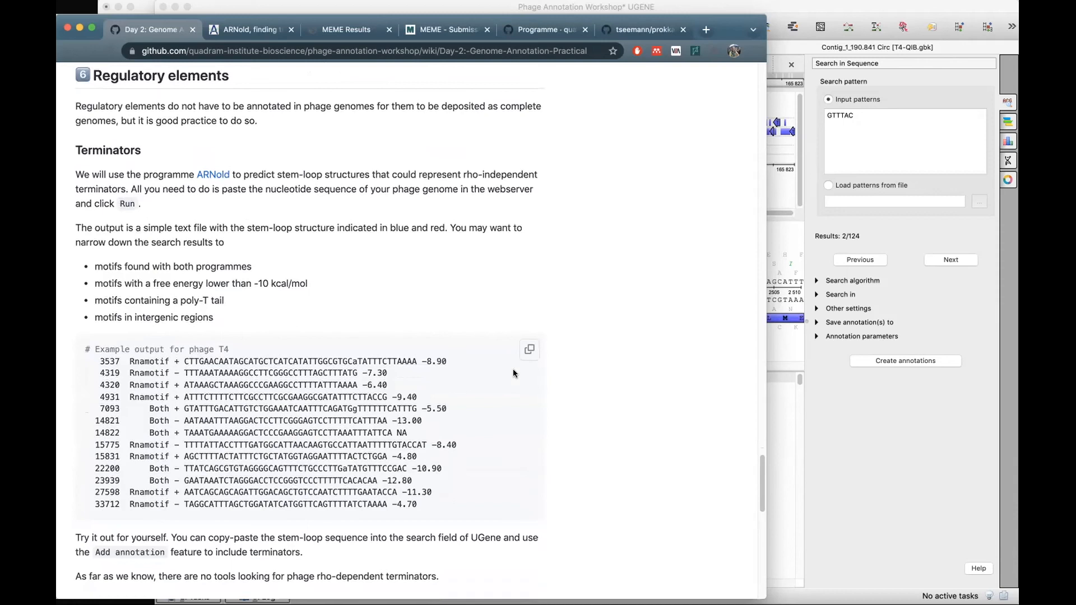
pyautogui.scroll(-1, 513, 373)
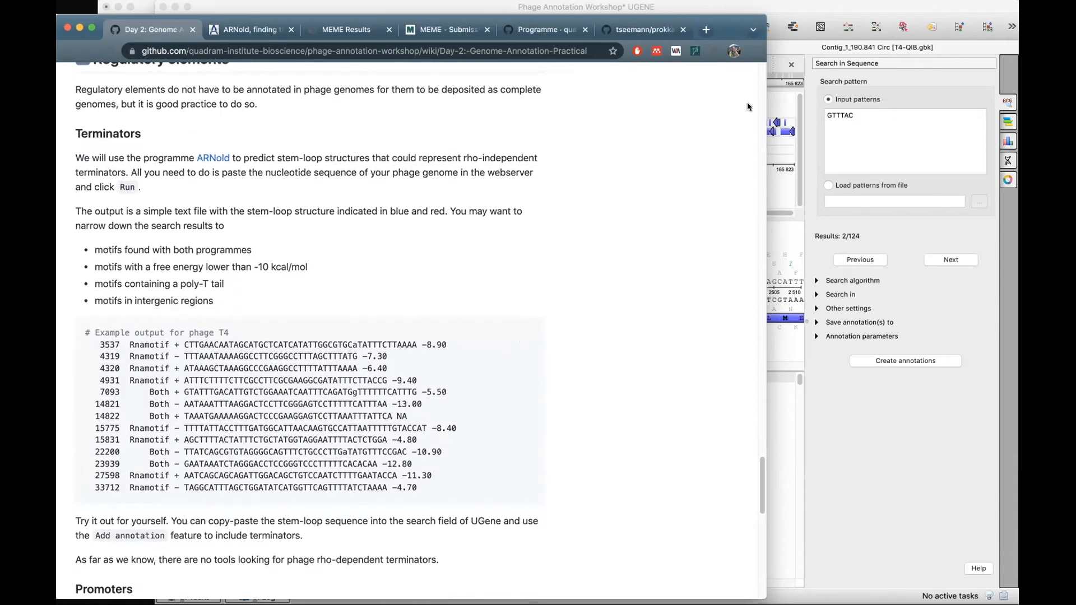
# Switch to UGENE, select bases 2453 to 2458 of T4-QIB and start a new annotation of type -35 Signal for them.
pyautogui.click(824, 12)
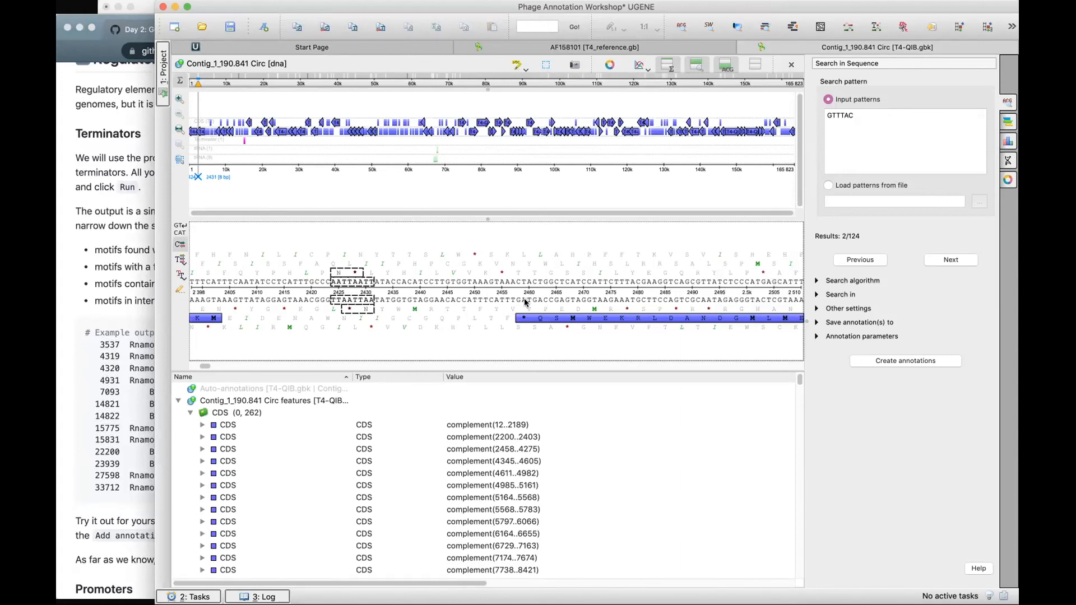
pyautogui.moveTo(521, 301); pyautogui.dragTo(490, 300)
pyautogui.rightClick(490, 301)
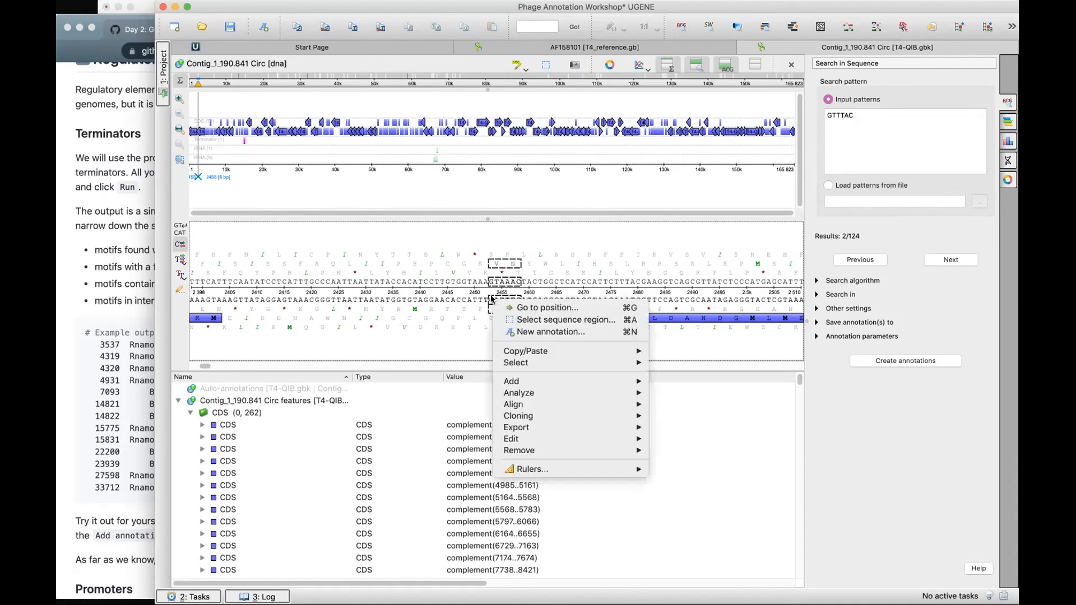
pyautogui.click(517, 332)
pyautogui.moveTo(548, 225); pyautogui.dragTo(547, 173)
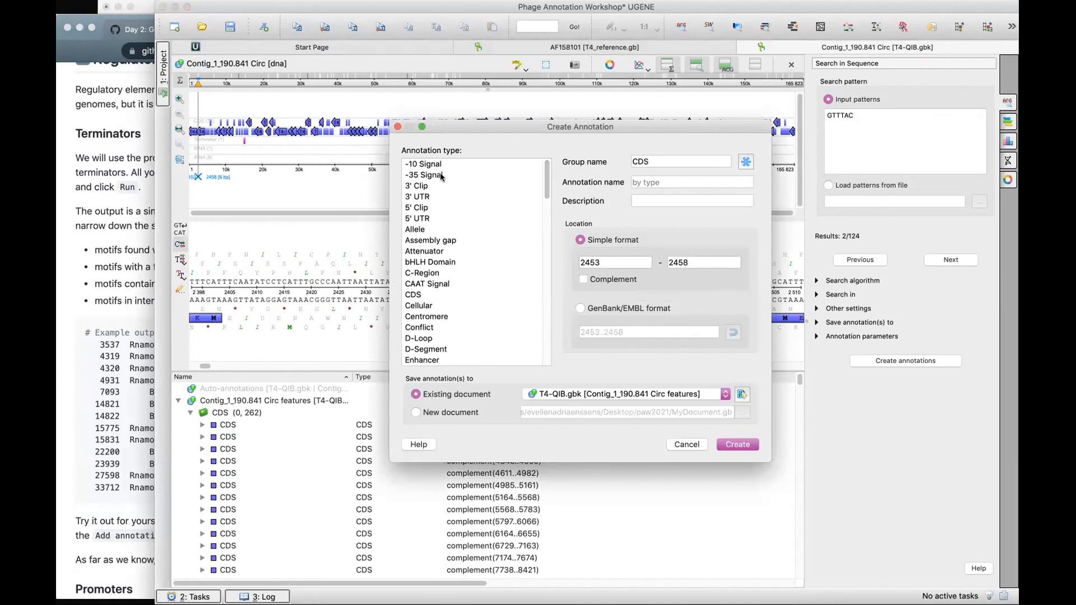
pyautogui.click(423, 176)
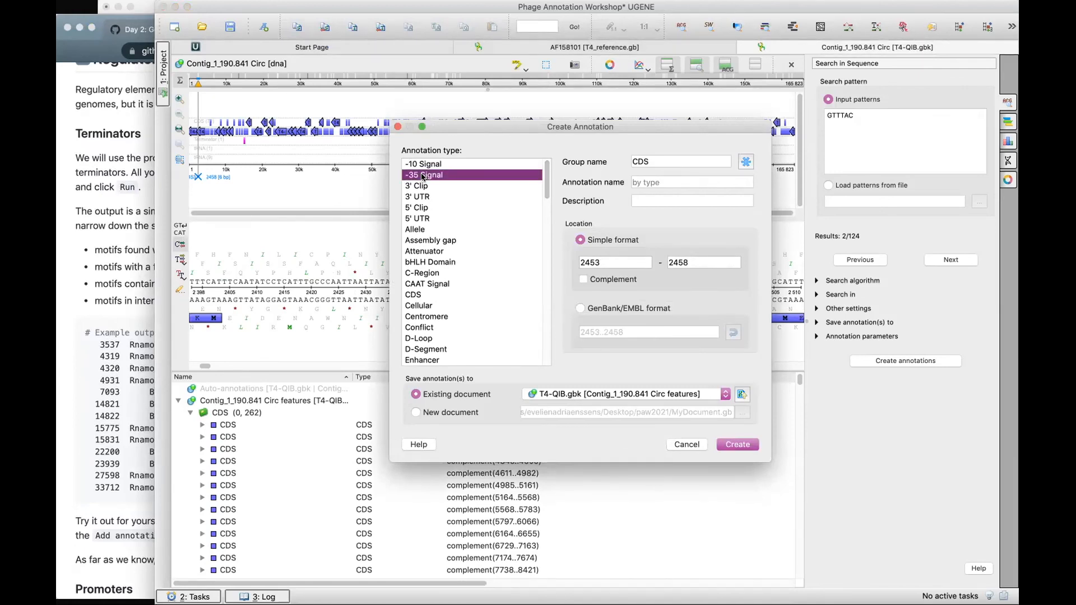
# Clear the CDS group name, place the -35 Signal annotation on the complement strand and create it in T4-QIB.gbk.
pyautogui.click(681, 161)
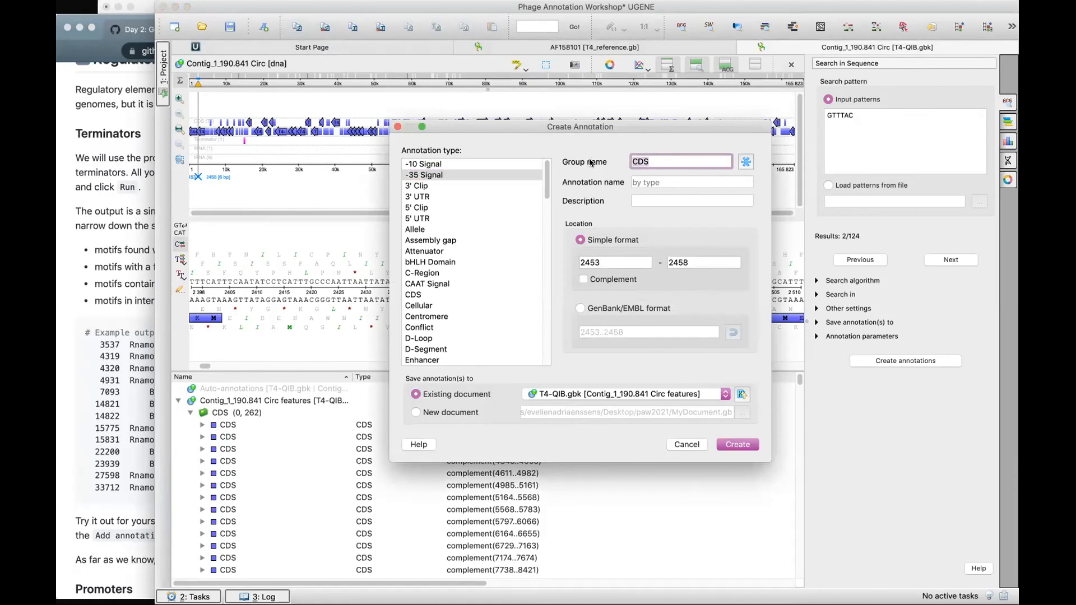
pyautogui.press('BackSpace')
pyautogui.press('BackSpace')
pyautogui.press('BackSpace')
pyautogui.click(583, 279)
pyautogui.click(734, 444)
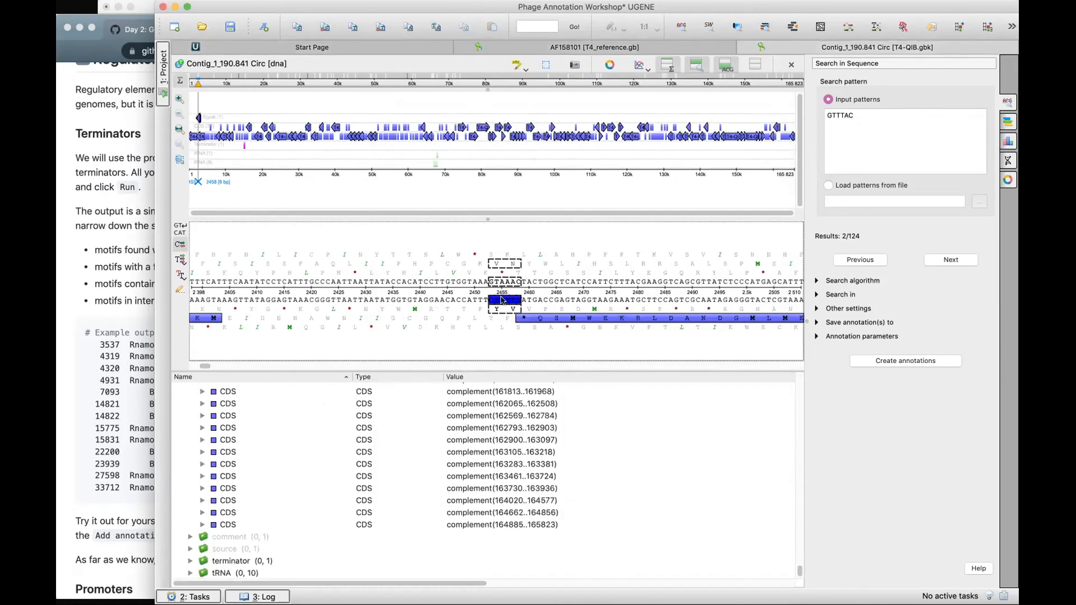
# Change the highlighting colour of the -35 Signal annotation to orange and deselect the region in the sequence.
pyautogui.click(1008, 121)
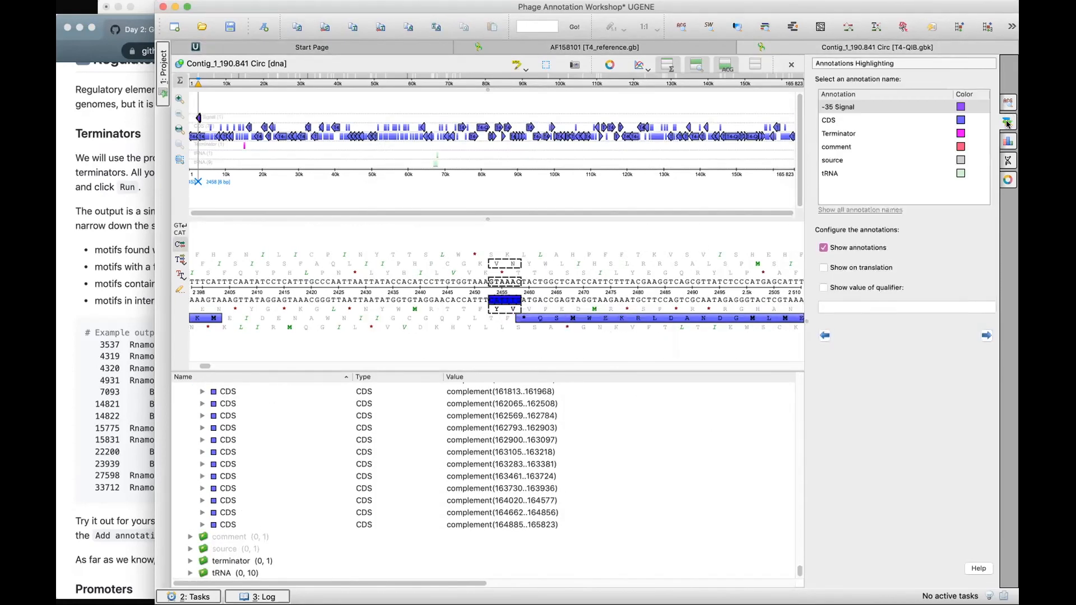
pyautogui.click(960, 106)
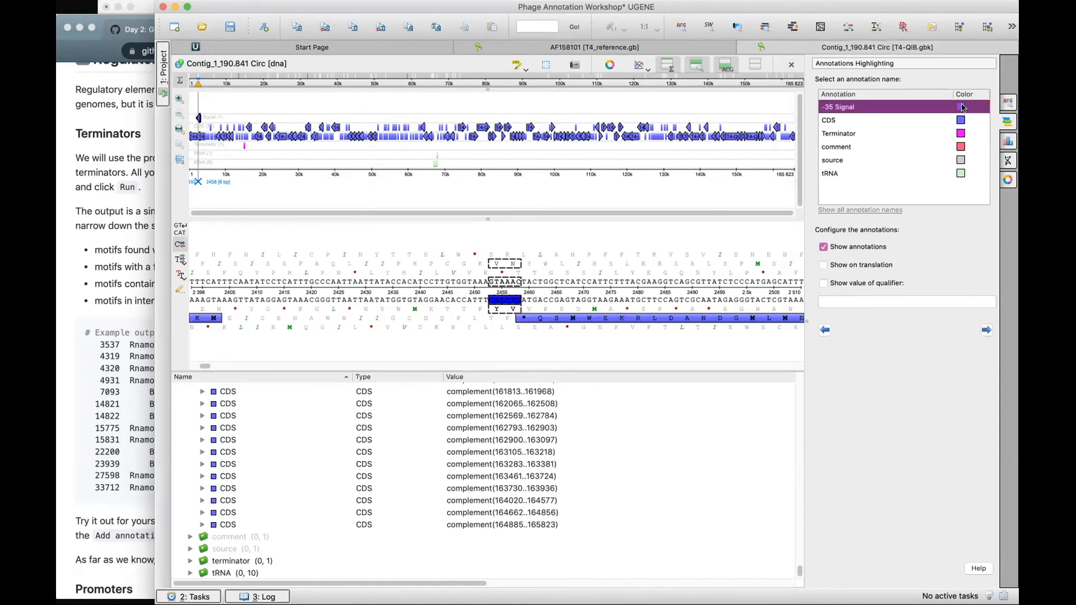
pyautogui.click(959, 108)
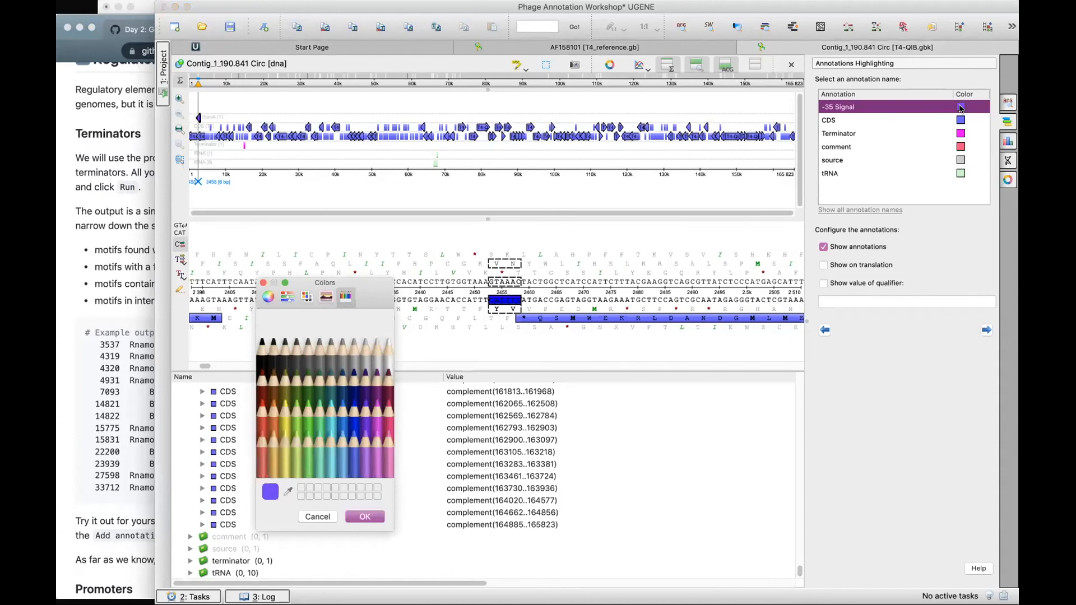
pyautogui.click(275, 414)
pyautogui.click(356, 519)
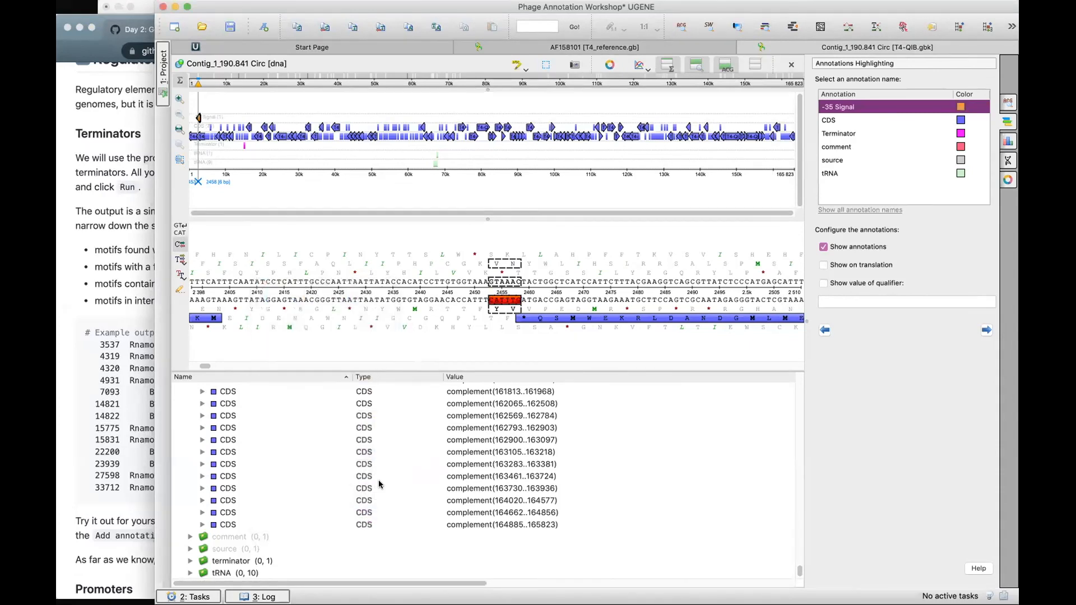
pyautogui.click(526, 308)
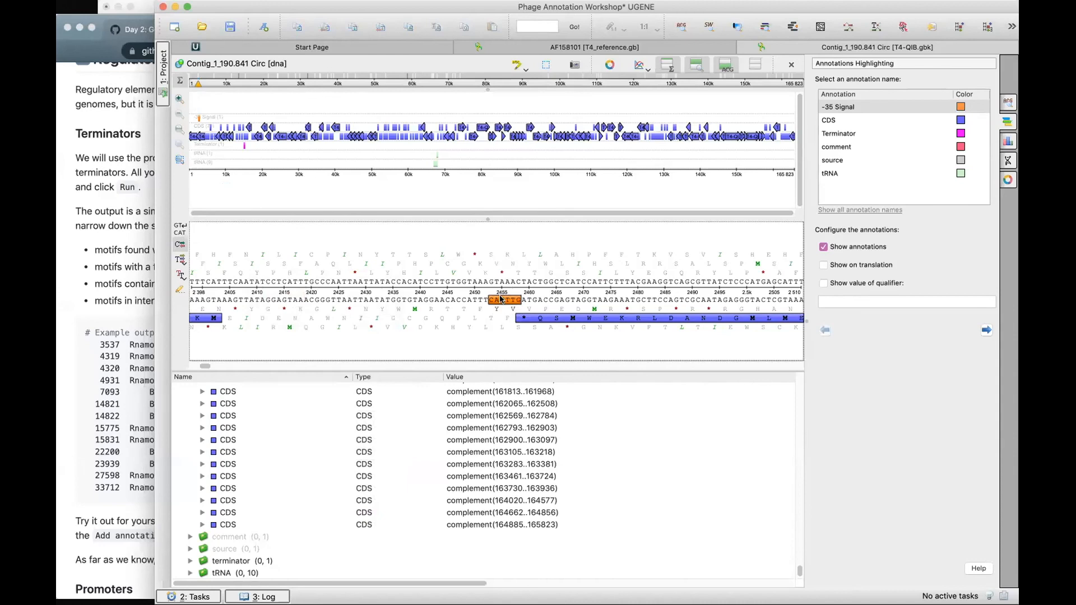
pyautogui.moveTo(500, 300)
# Switch to the workshop wiki and read the sections on tidying up the GenBank file and submission to INSDC.
pyautogui.click(101, 239)
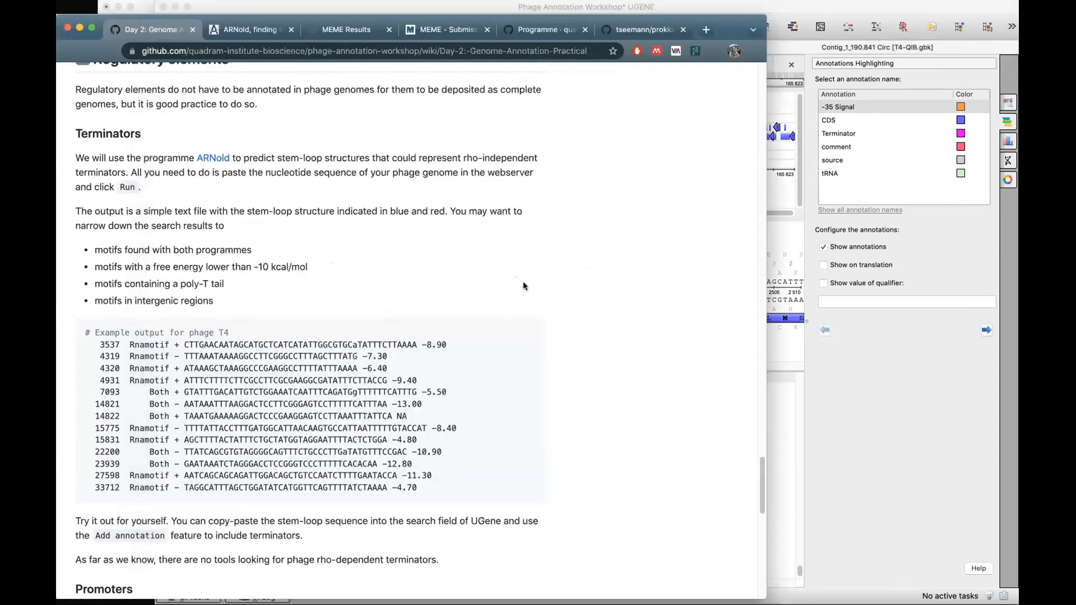
pyautogui.scroll(-3, 524, 282)
pyautogui.scroll(-15, 523, 283)
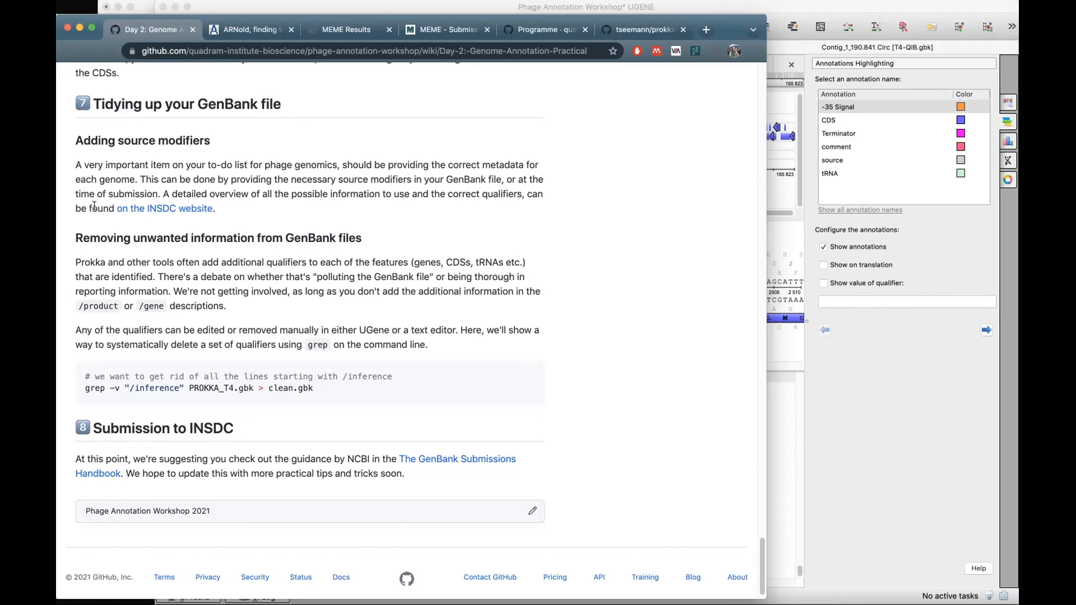
# Switch to the terminal, clear its output, change to the ../prokka_T4 directory and list its files in long format.
pyautogui.click(148, 8)
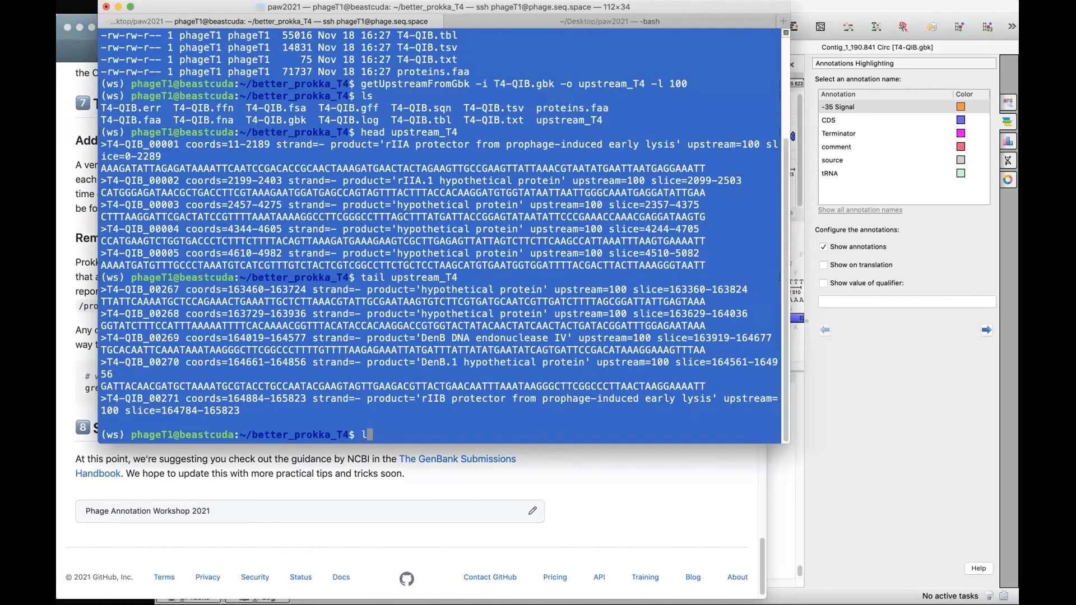
pyautogui.write('clear')
pyautogui.press('Return')
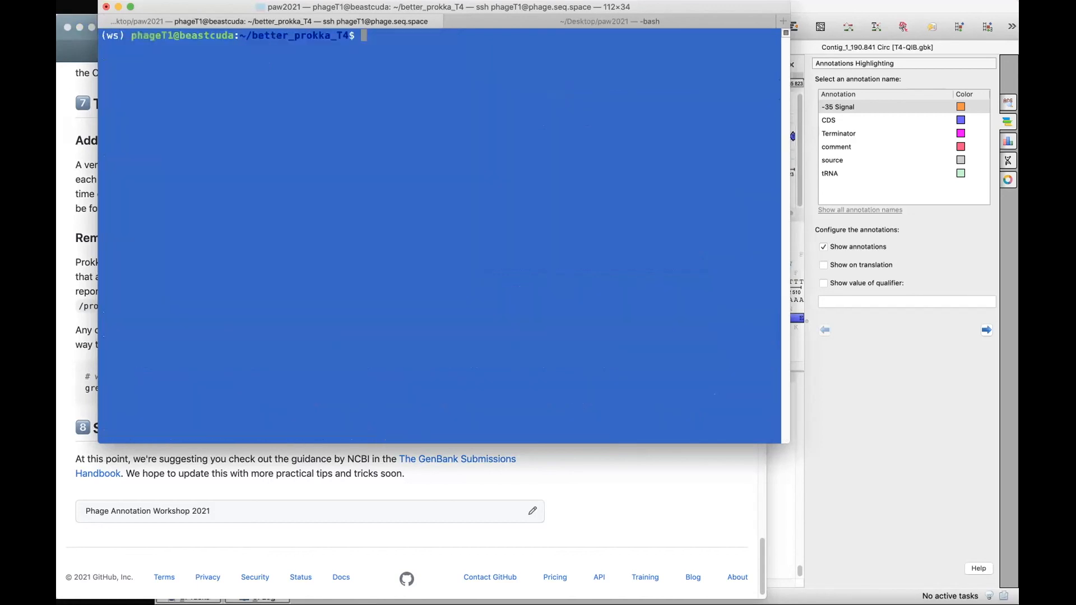
pyautogui.write('l')
pyautogui.press('BackSpace')
pyautogui.write('cd ../prokka_T4')
pyautogui.press('Return')
pyautogui.write('ll')
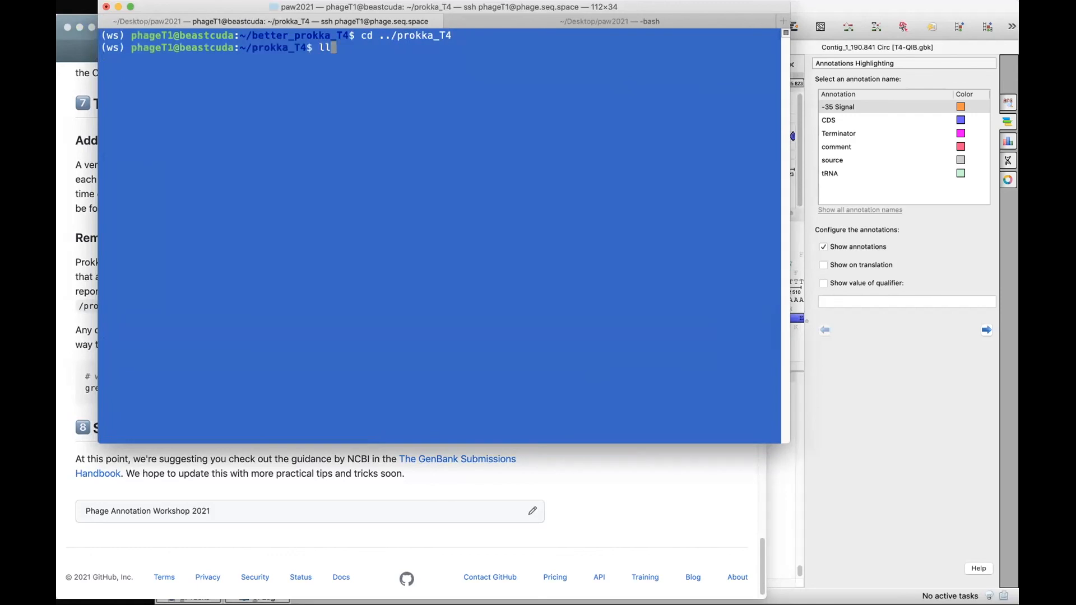
pyautogui.press('Return')
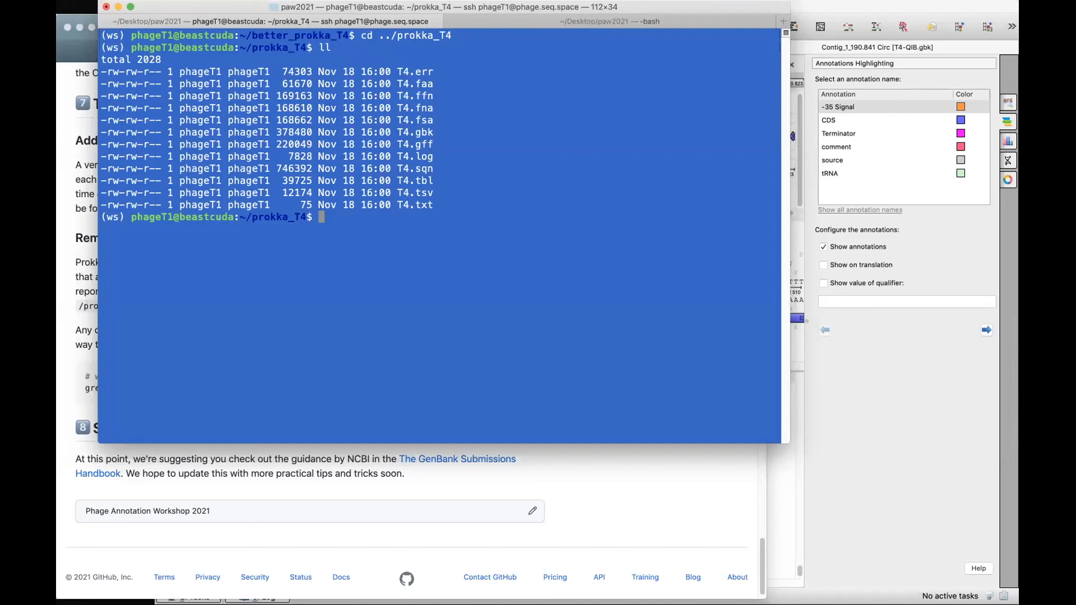
# Page through T4.gbk with less to examine the qualifiers of its CDS features, and quit the pager.
pyautogui.write('less T4.gbk')
pyautogui.press('Return')
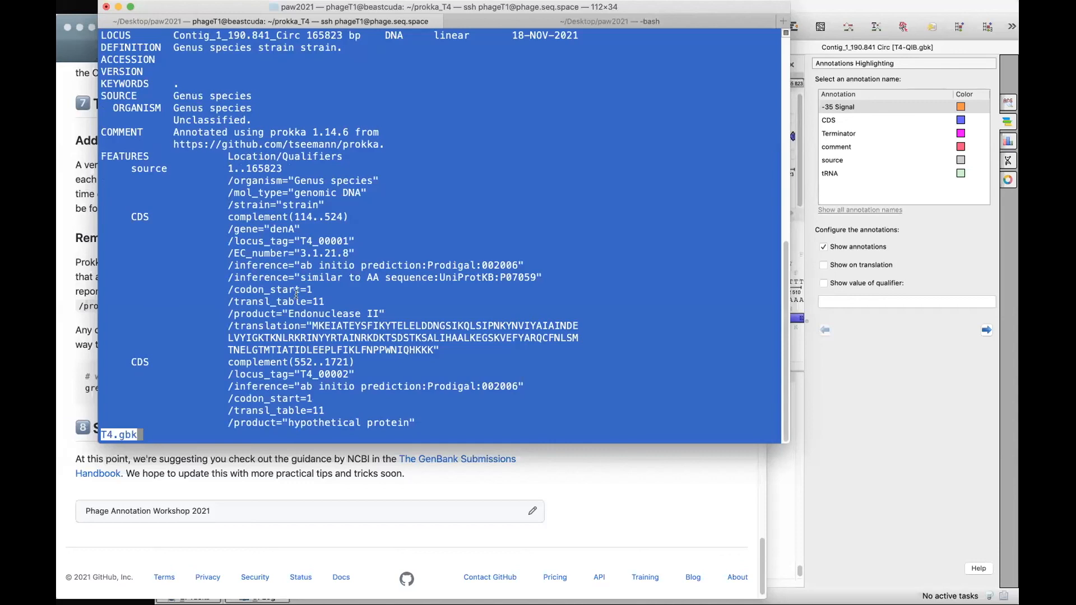
pyautogui.scroll(-3, 301, 321)
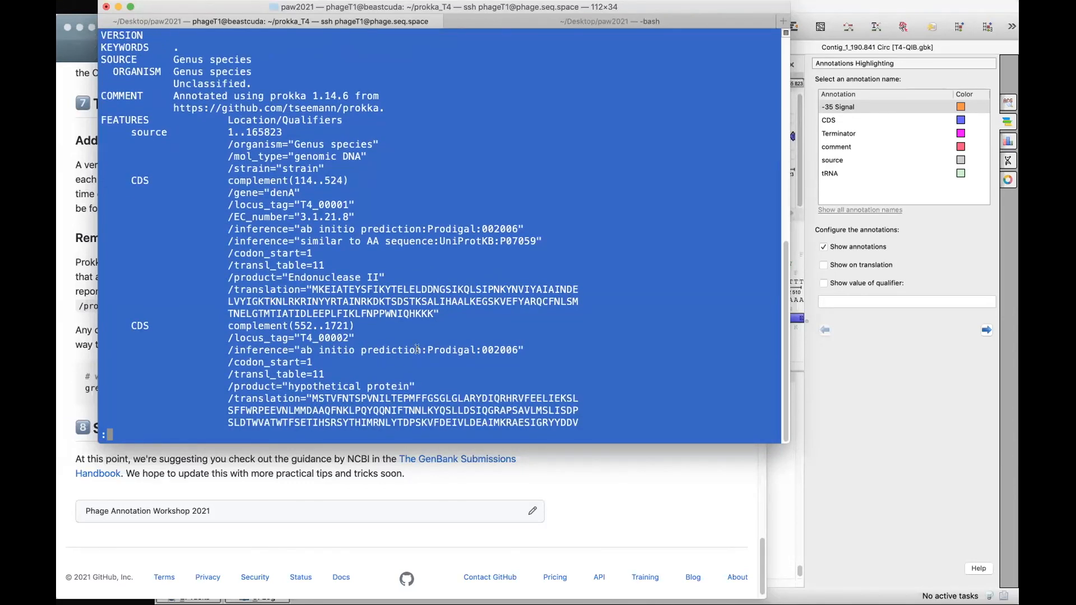
pyautogui.scroll(-7, 466, 333)
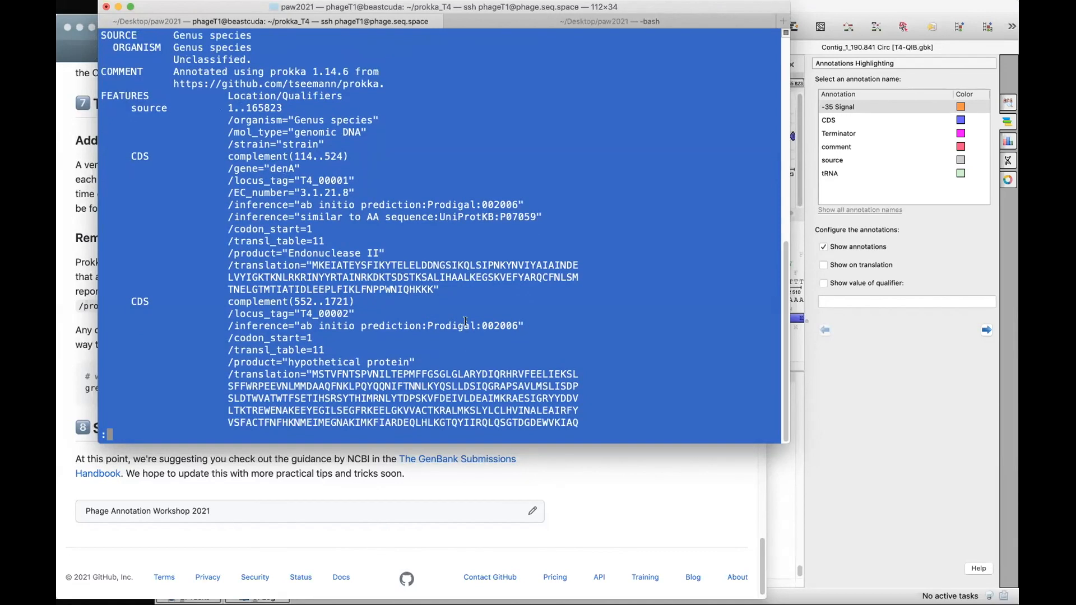
pyautogui.scroll(-4, 428, 301)
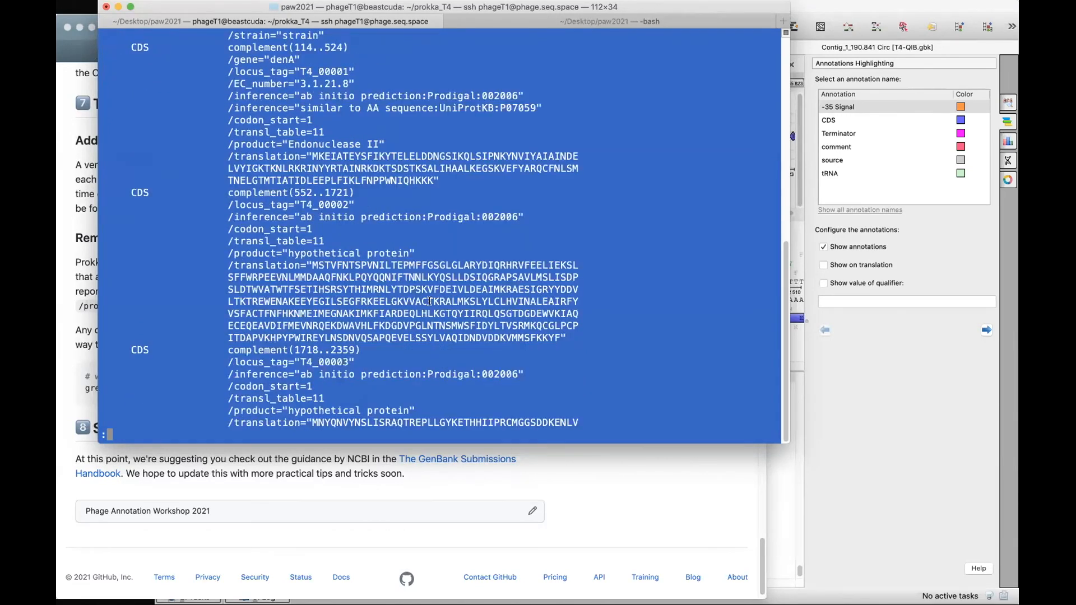
pyautogui.press('q')
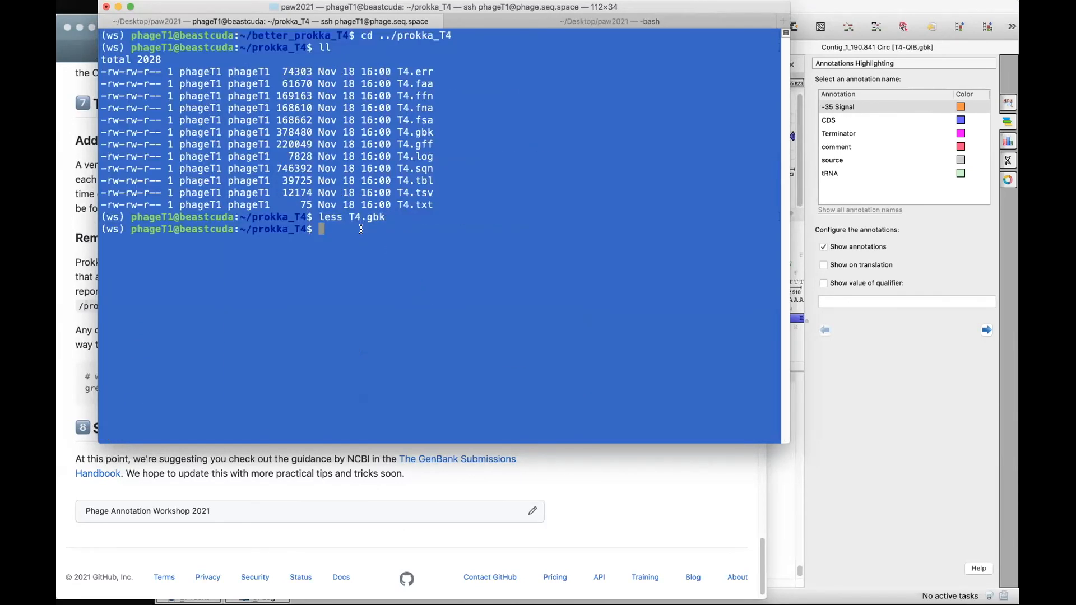
# Following the wiki's grep example, write T4.gbk without its "/inference" lines to clean.gbk from the terminal.
pyautogui.click(269, 464)
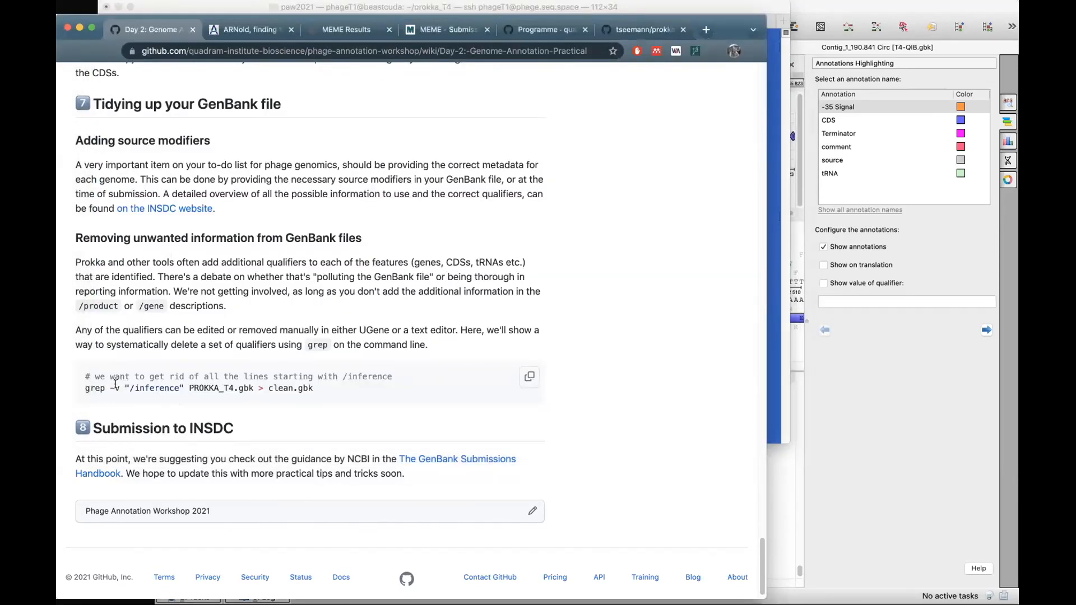
pyautogui.moveTo(227, 388); pyautogui.dragTo(253, 388)
pyautogui.click(773, 369)
pyautogui.write('grep -v')
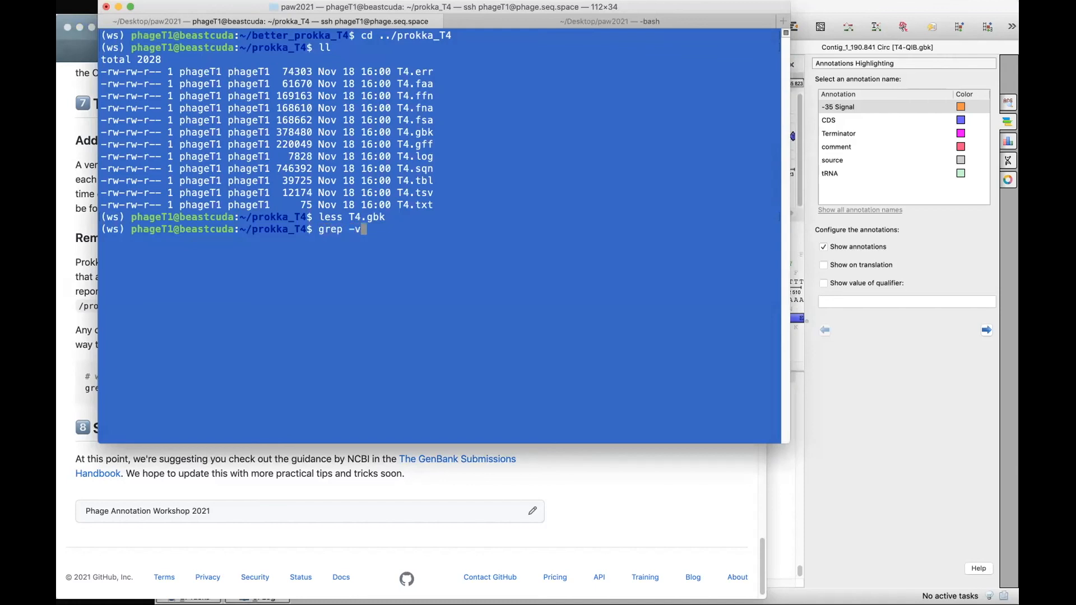
pyautogui.write(' "/inference" T4.gbk ')
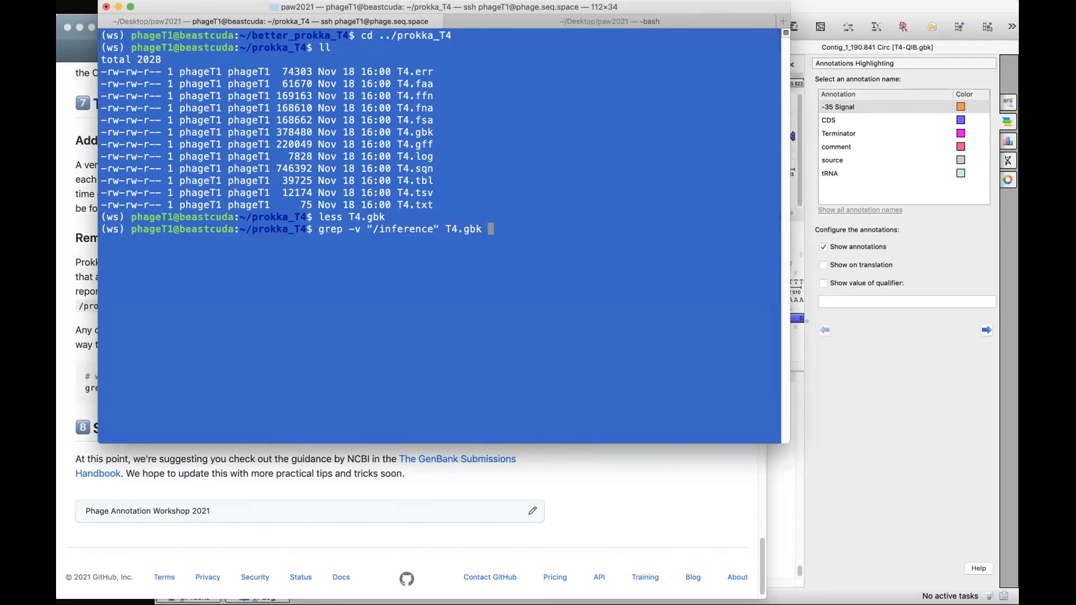
pyautogui.write('> clean.gbk')
pyautogui.press('Return')
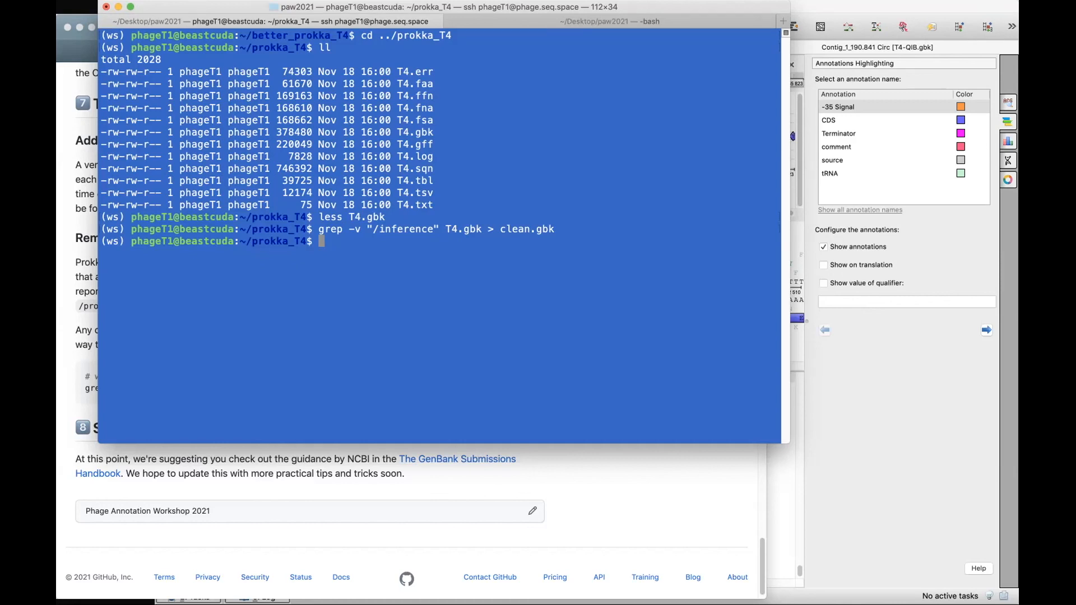
# Page through clean.gbk with less to check its CDS features for inference qualifiers, and quit the pager.
pyautogui.write('less clean.gbk')
pyautogui.press('Return')
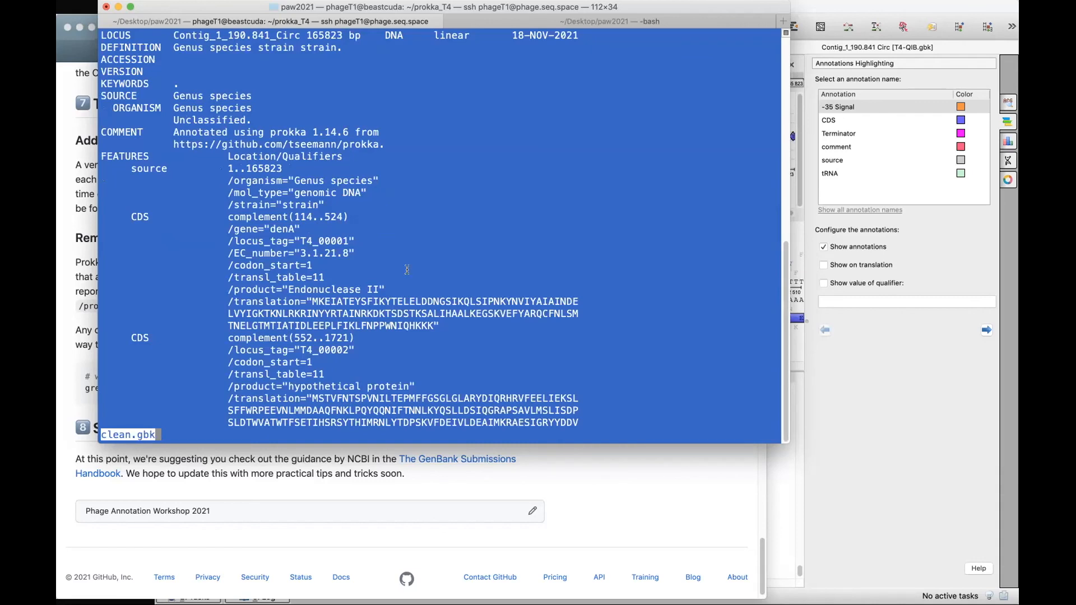
pyautogui.scroll(-2, 323, 238)
pyautogui.scroll(-13, 323, 238)
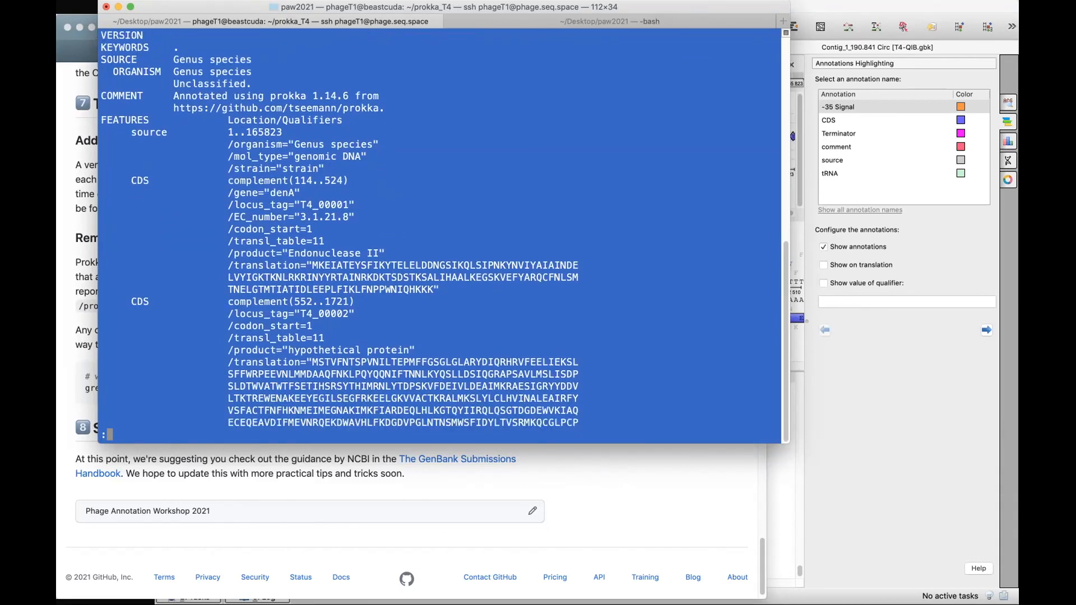
pyautogui.scroll(-20, 323, 238)
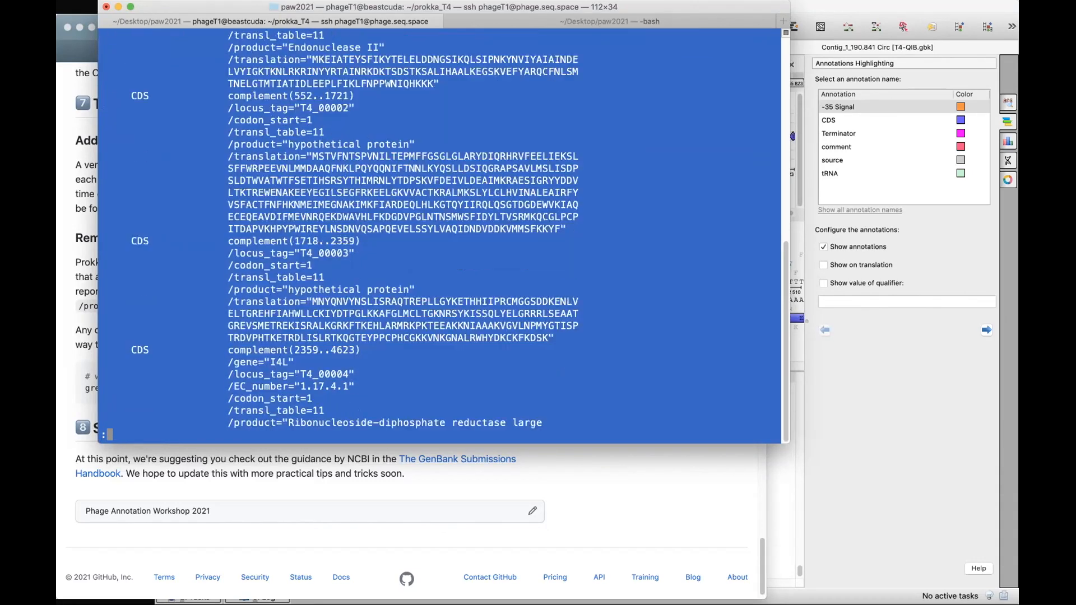
pyautogui.scroll(-20, 394, 230)
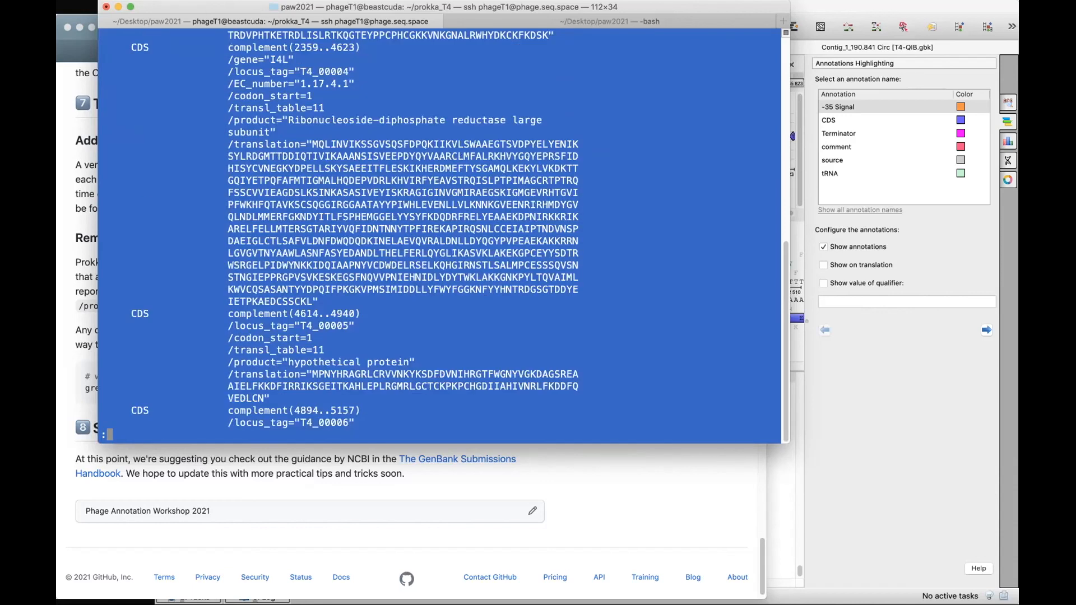
pyautogui.scroll(-13, 330, 259)
pyautogui.scroll(-10, 355, 230)
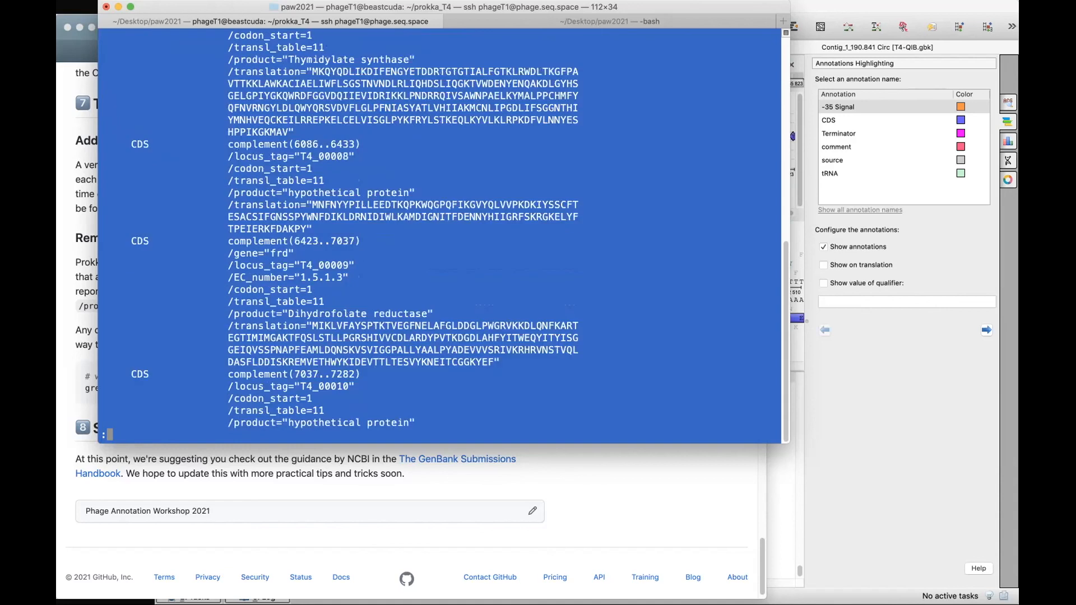
pyautogui.scroll(-5, 440, 230)
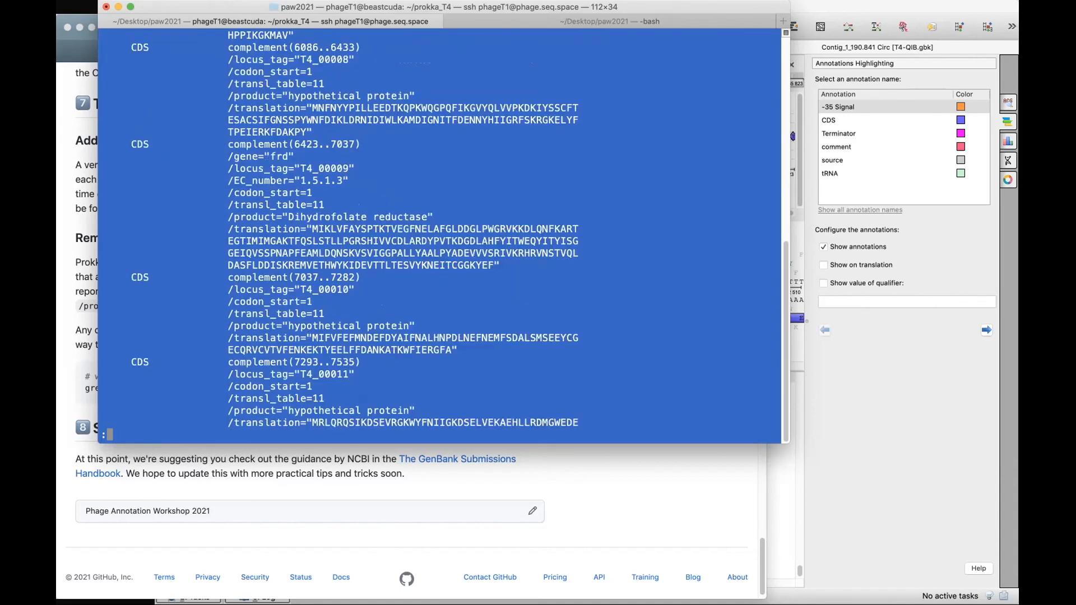
pyautogui.scroll(-4, 337, 276)
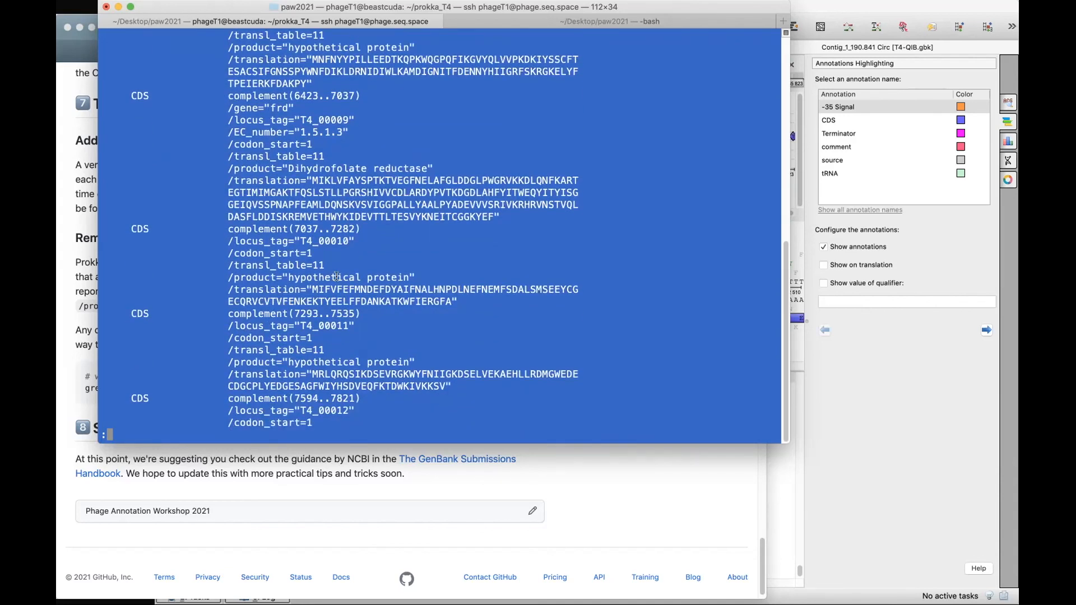
pyautogui.scroll(-2, 337, 276)
pyautogui.press('q')
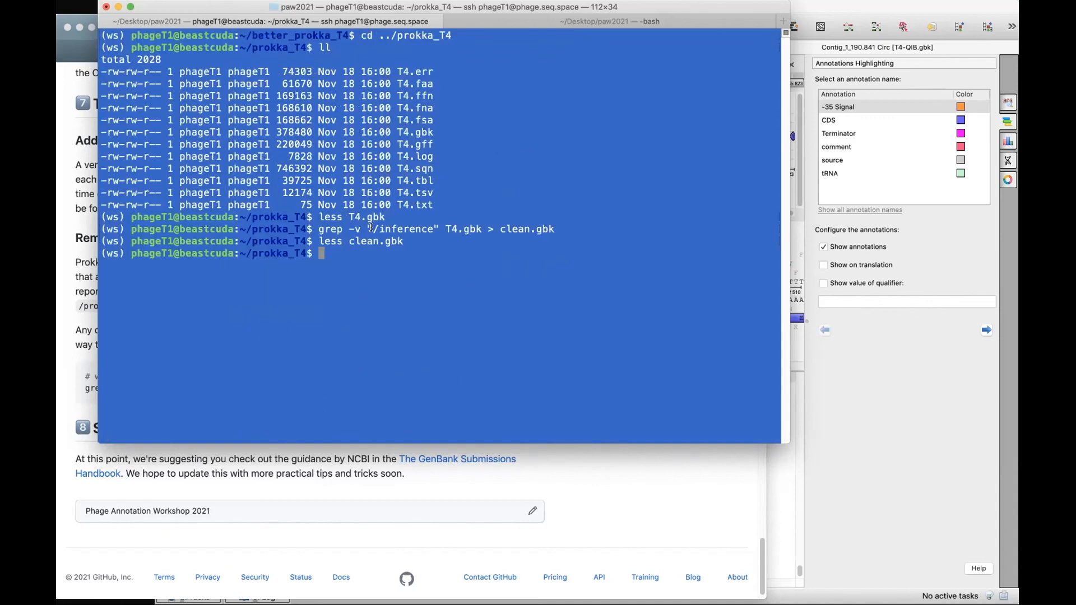
# Reopen clean.gbk with less and highlight the FEATURES header line and the source feature with its qualifiers.
pyautogui.moveTo(368, 228); pyautogui.dragTo(432, 226)
pyautogui.click(433, 225)
pyautogui.write('less clean.gbk')
pyautogui.press('Return')
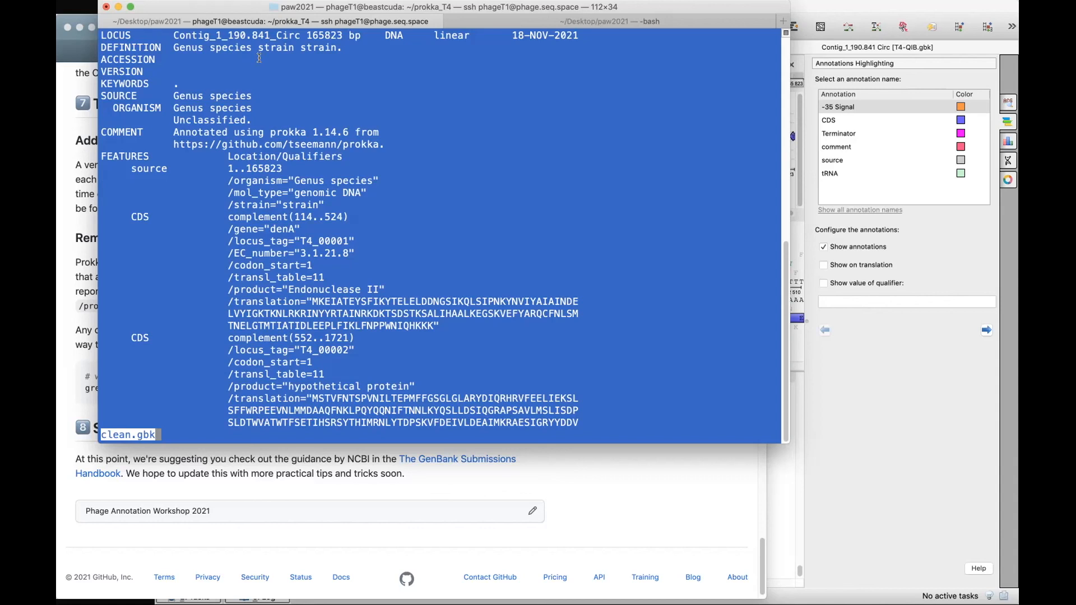
pyautogui.click(77, 204)
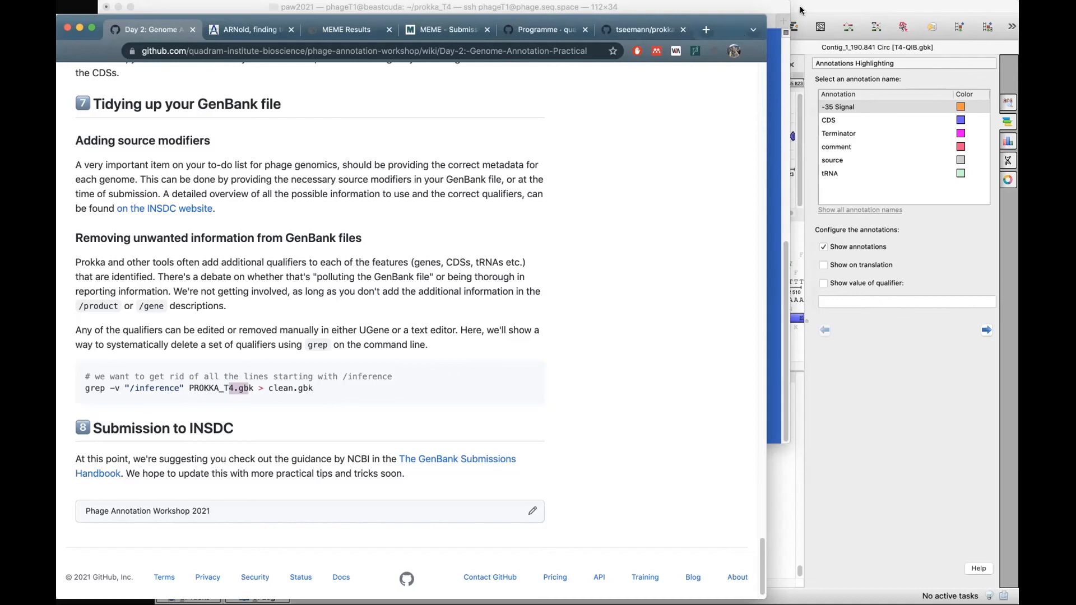
pyautogui.click(773, 6)
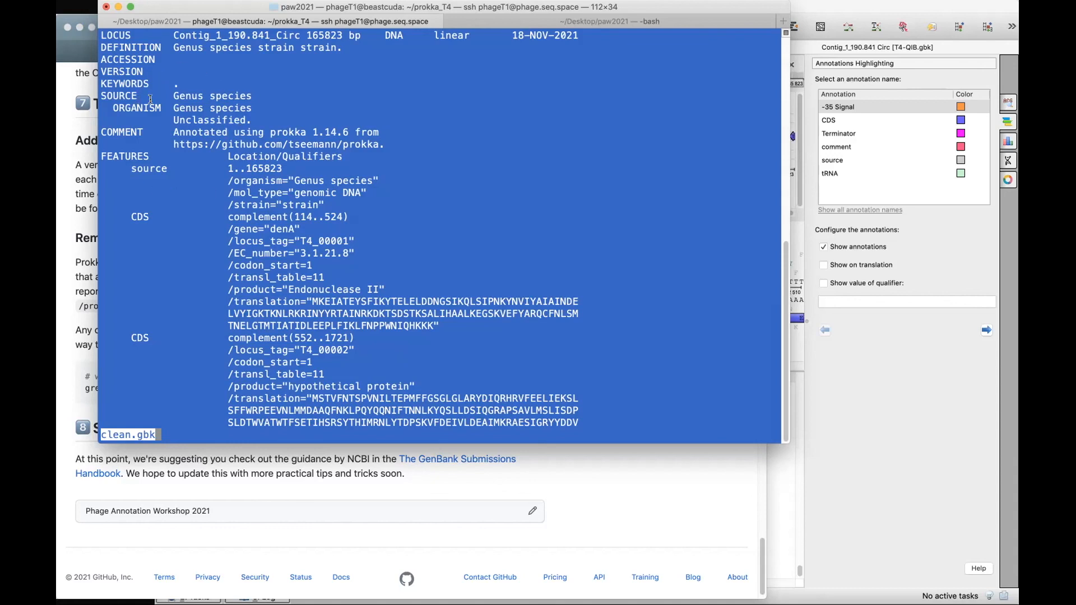
pyautogui.moveTo(101, 155); pyautogui.dragTo(352, 155)
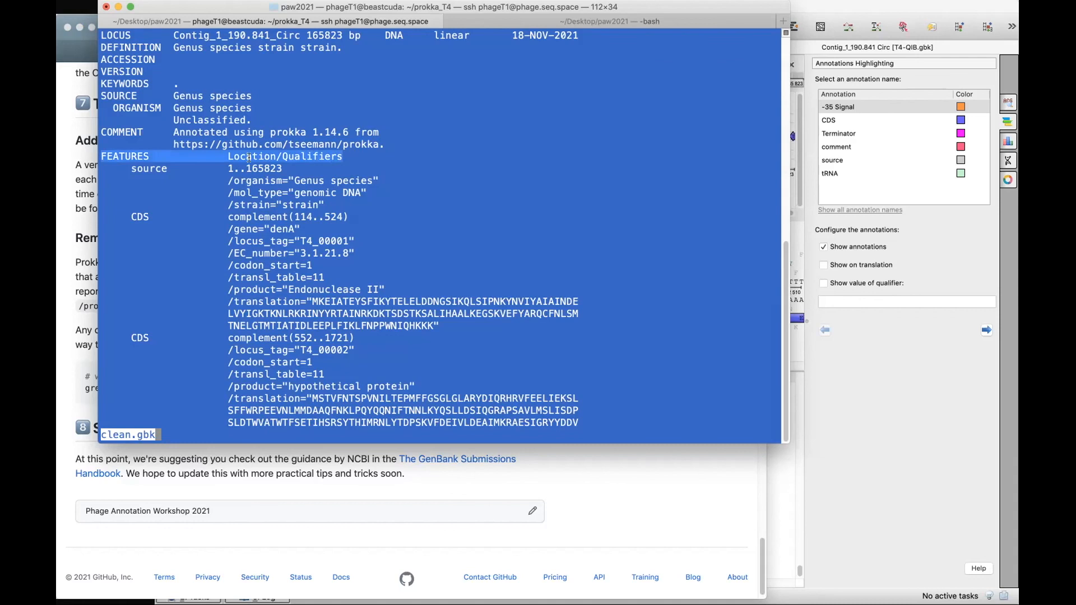
pyautogui.moveTo(125, 168); pyautogui.dragTo(355, 206)
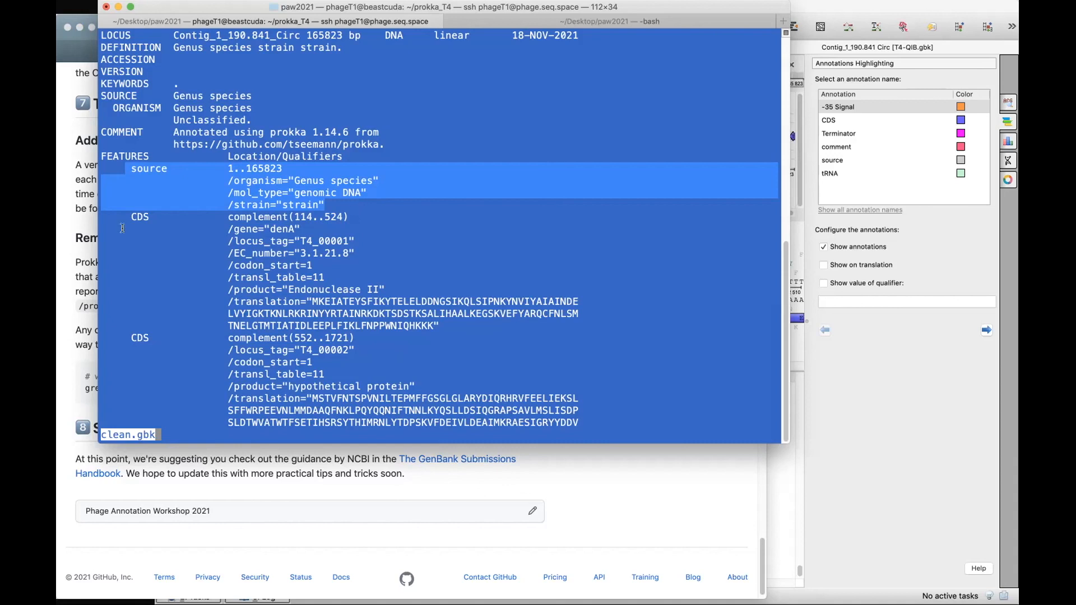
# Open the wiki's INSDC website link in a new browser tab and read through the qualifier list in Appendix III.
pyautogui.click(81, 204)
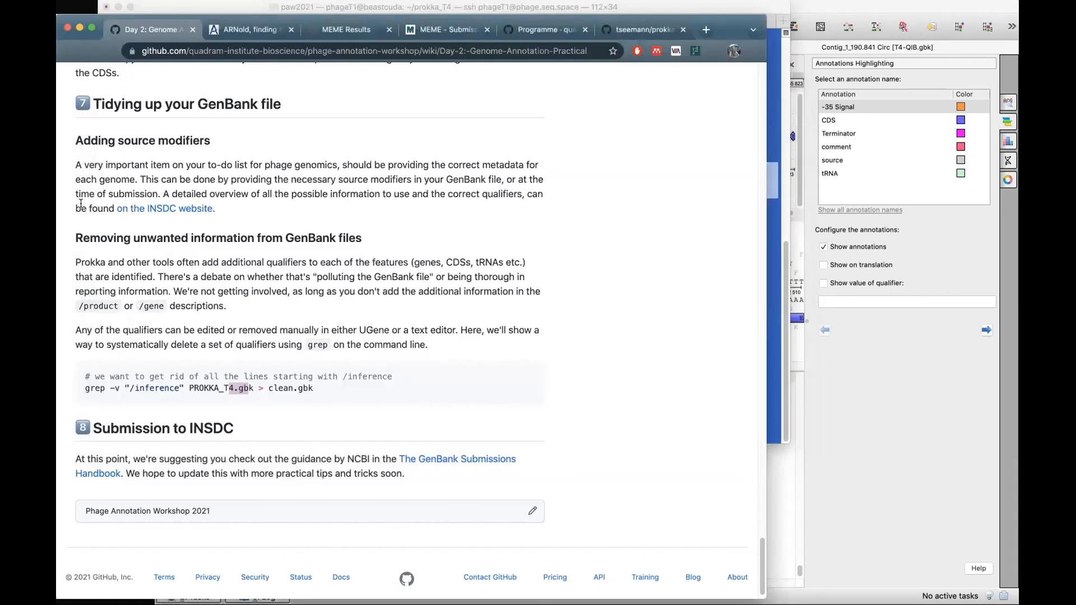
pyautogui.rightClick(163, 215)
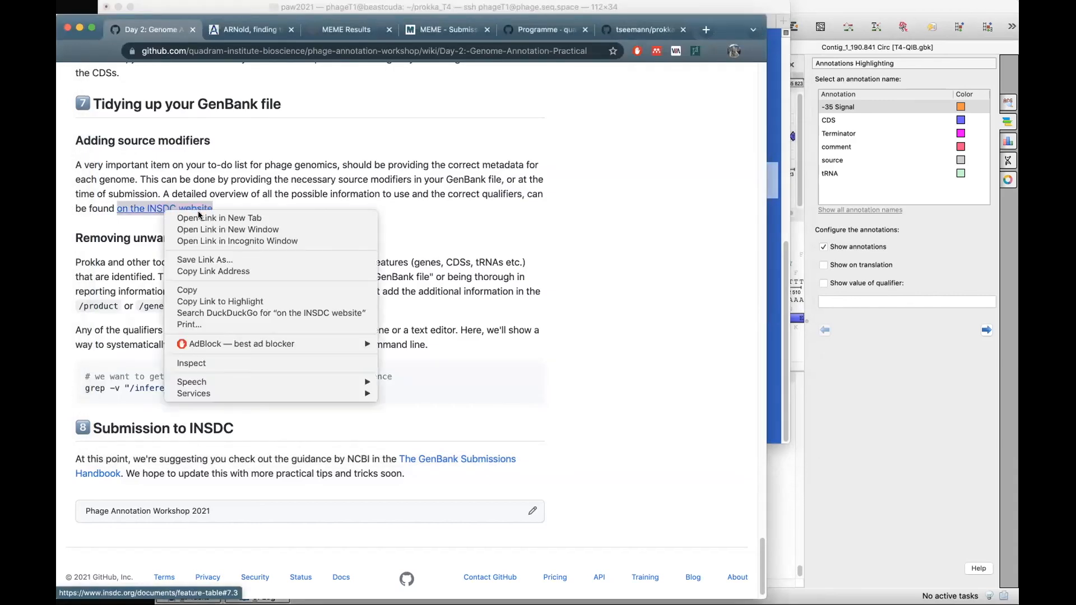
pyautogui.click(190, 218)
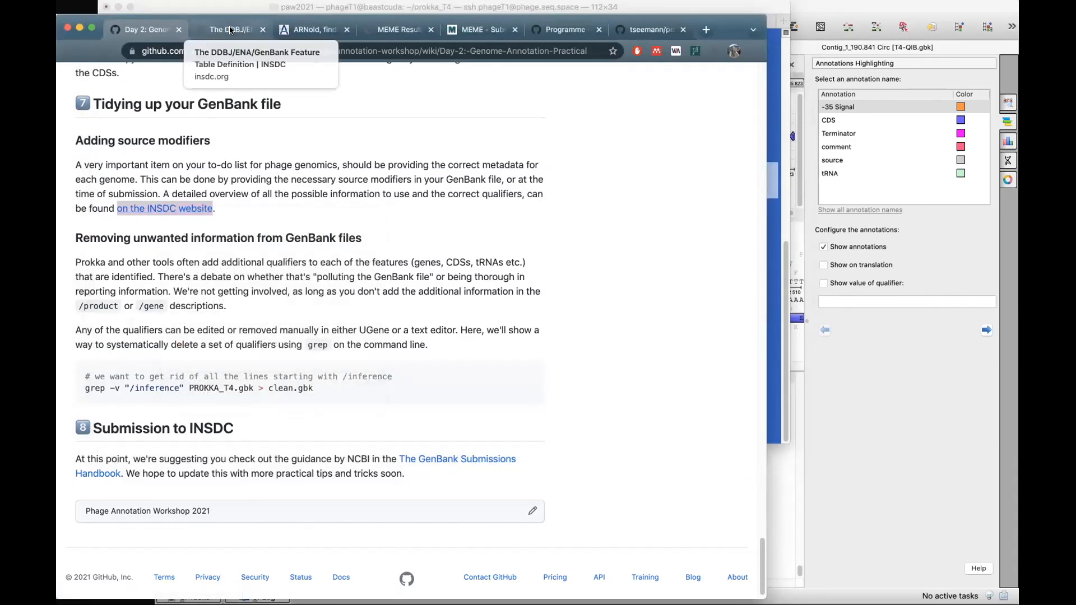
pyautogui.click(231, 29)
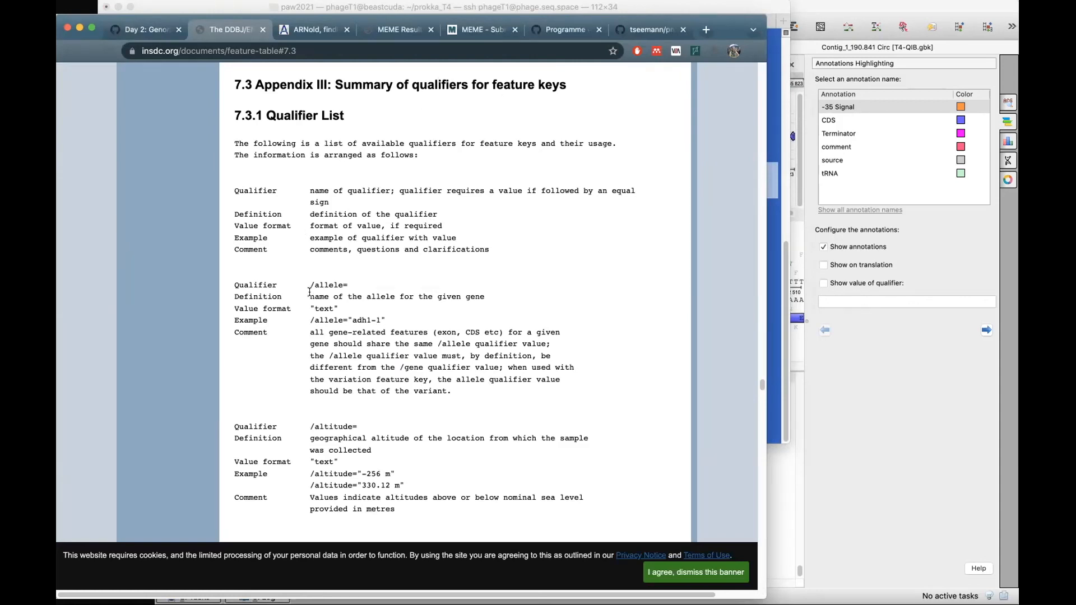
pyautogui.scroll(-2, 309, 289)
pyautogui.scroll(-5, 310, 292)
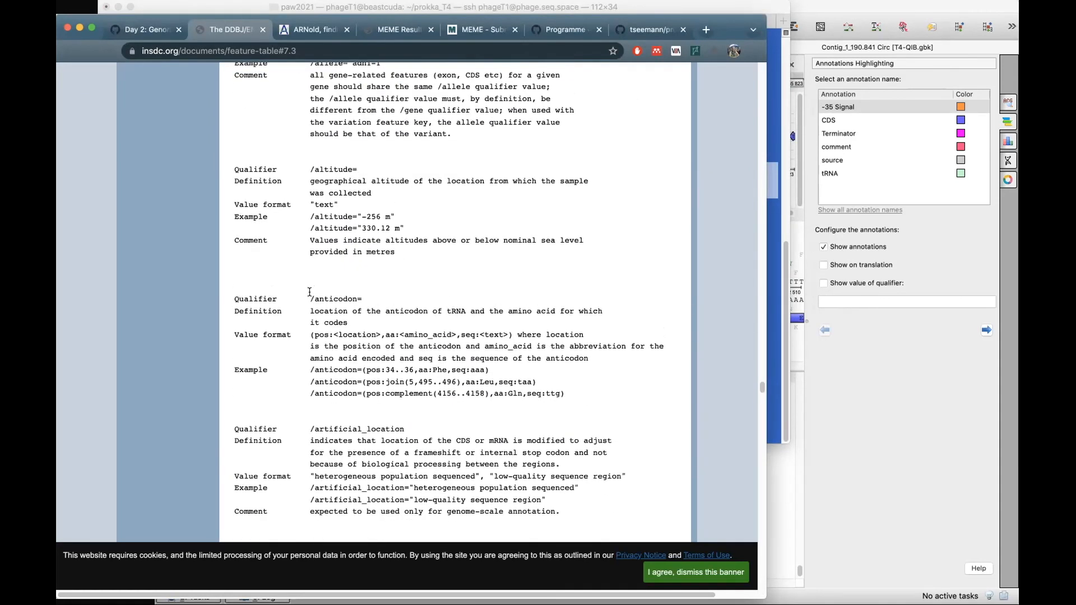
pyautogui.scroll(-1, 409, 241)
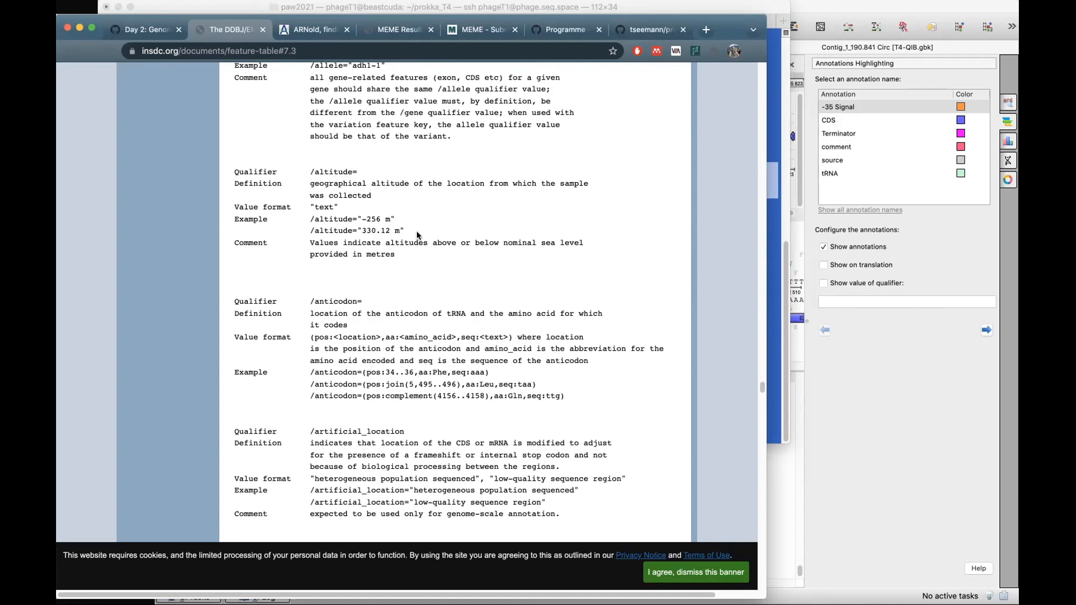
pyautogui.scroll(-5, 409, 309)
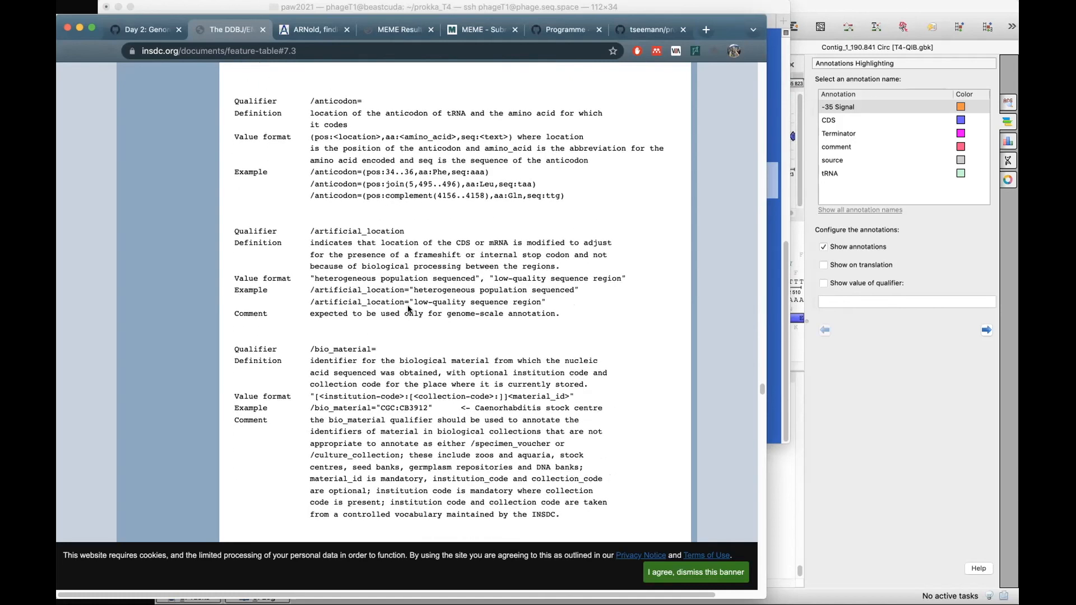
pyautogui.scroll(-6, 408, 309)
pyautogui.scroll(-10, 485, 259)
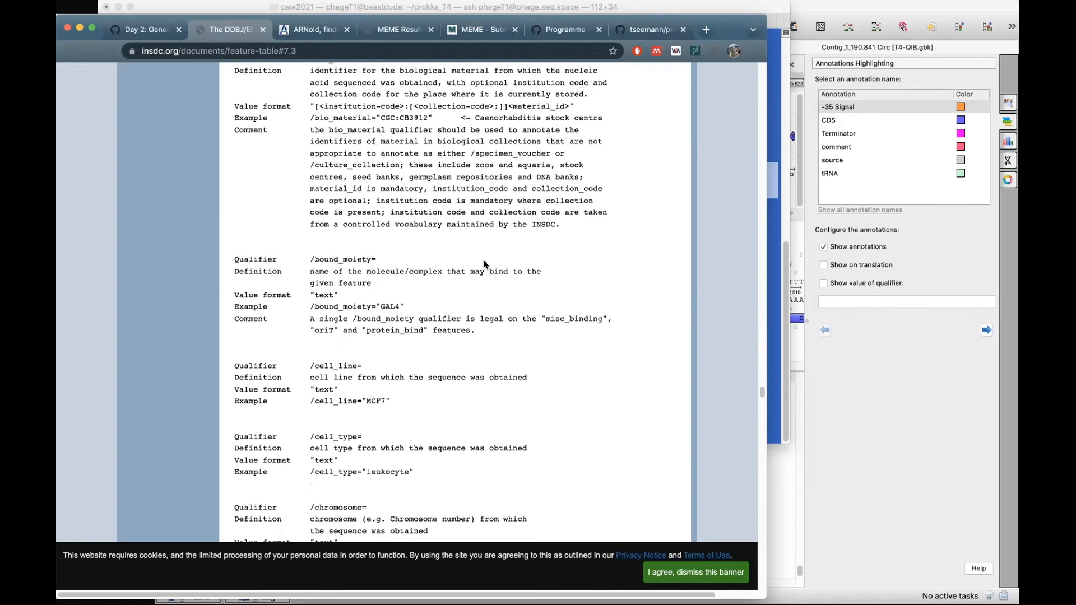
pyautogui.scroll(-5, 603, 313)
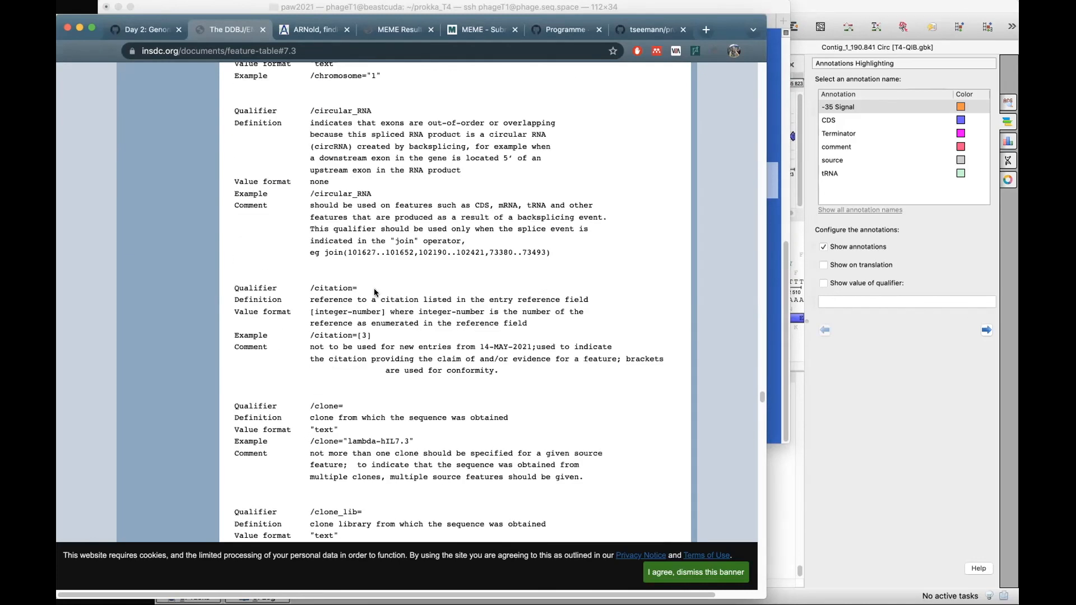
# Find the /collected_by= qualifier further down the INSDC qualifier list and highlight its name.
pyautogui.scroll(-1, 435, 315)
pyautogui.scroll(-11, 435, 315)
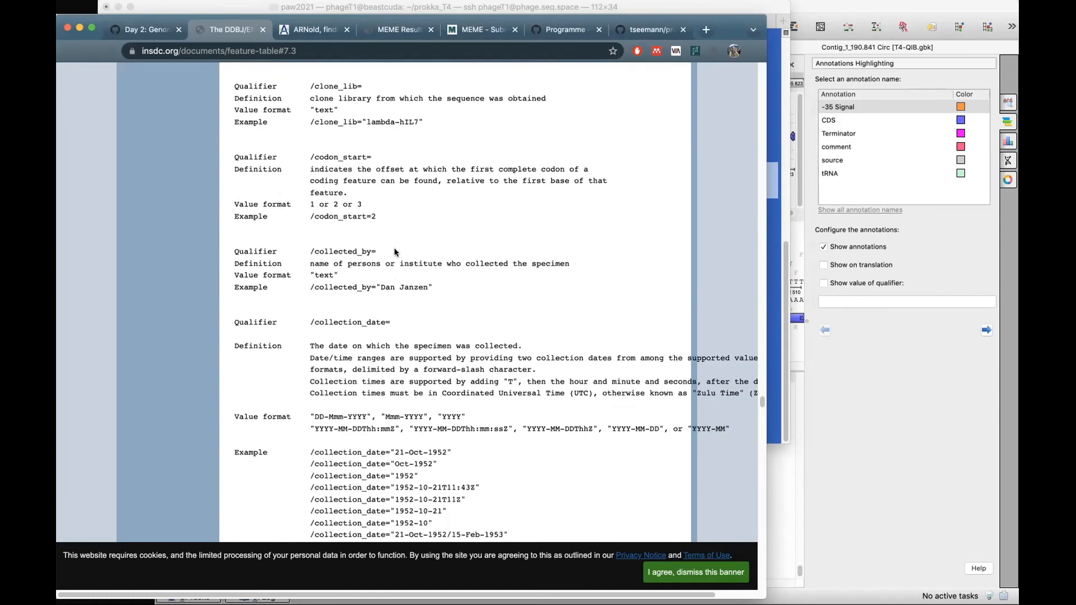
pyautogui.moveTo(381, 252); pyautogui.dragTo(310, 248)
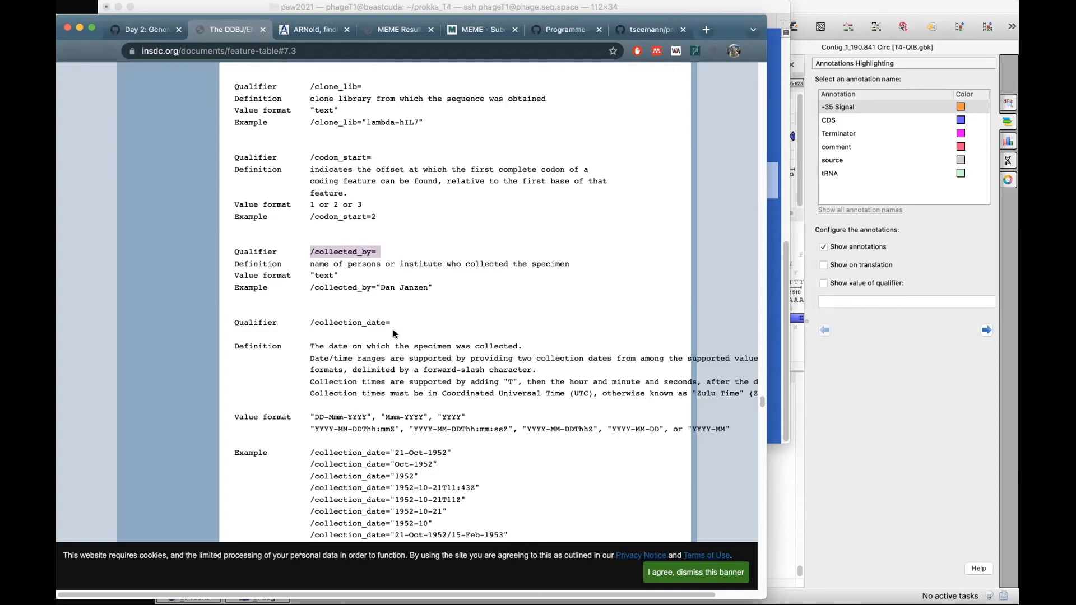
# Read past the /collection_date= formats to highlight the /country= qualifier, and return to the workshop wiki's section on tidying the GenBank file.
pyautogui.scroll(-2, 381, 370)
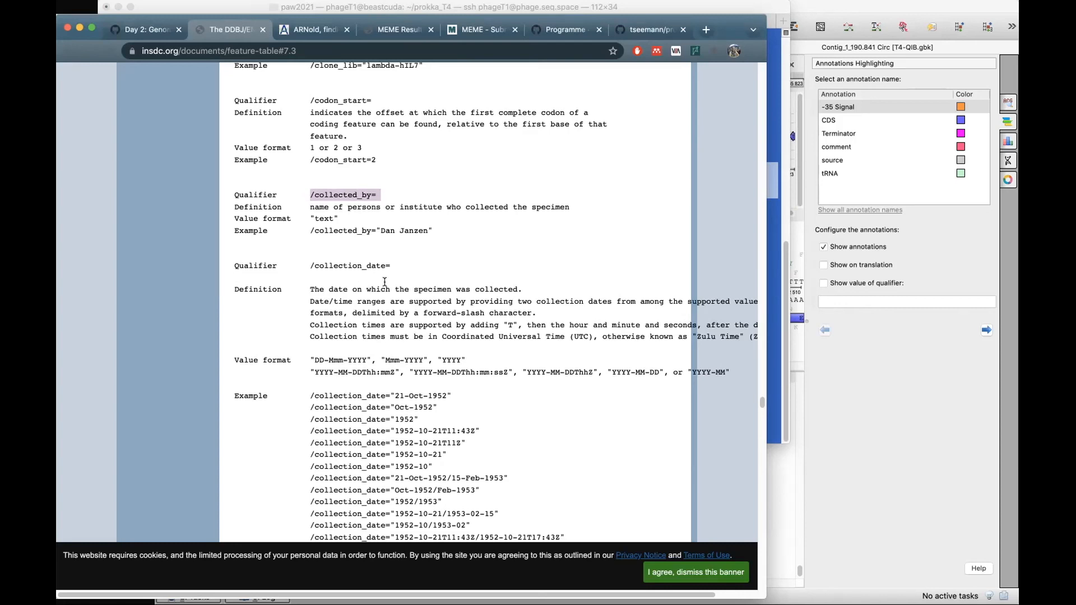
pyautogui.scroll(-5, 392, 292)
pyautogui.scroll(-12, 420, 318)
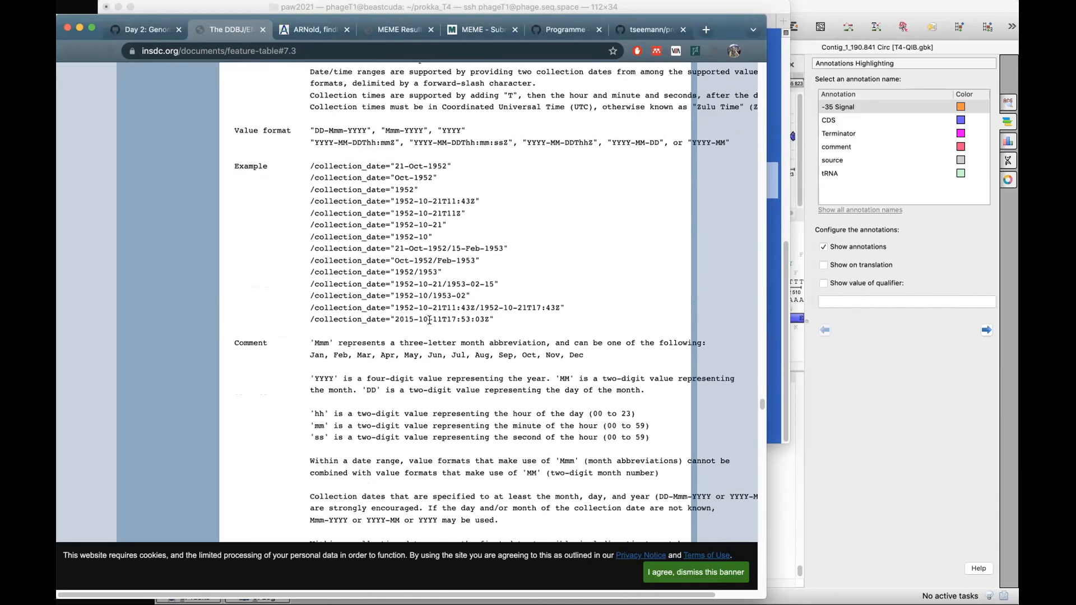
pyautogui.scroll(-2, 723, 248)
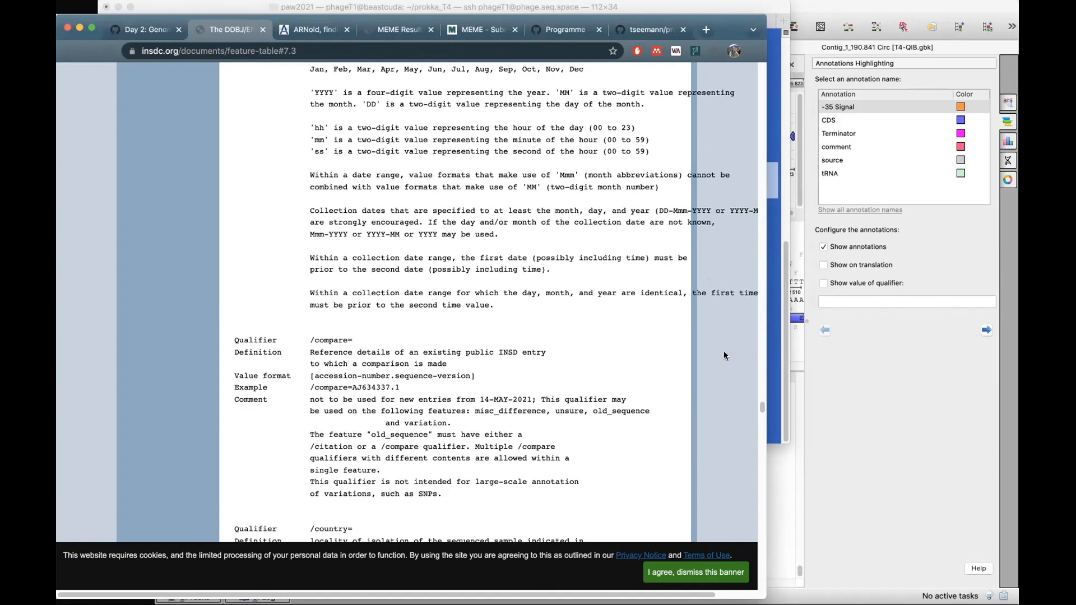
pyautogui.scroll(-4, 479, 414)
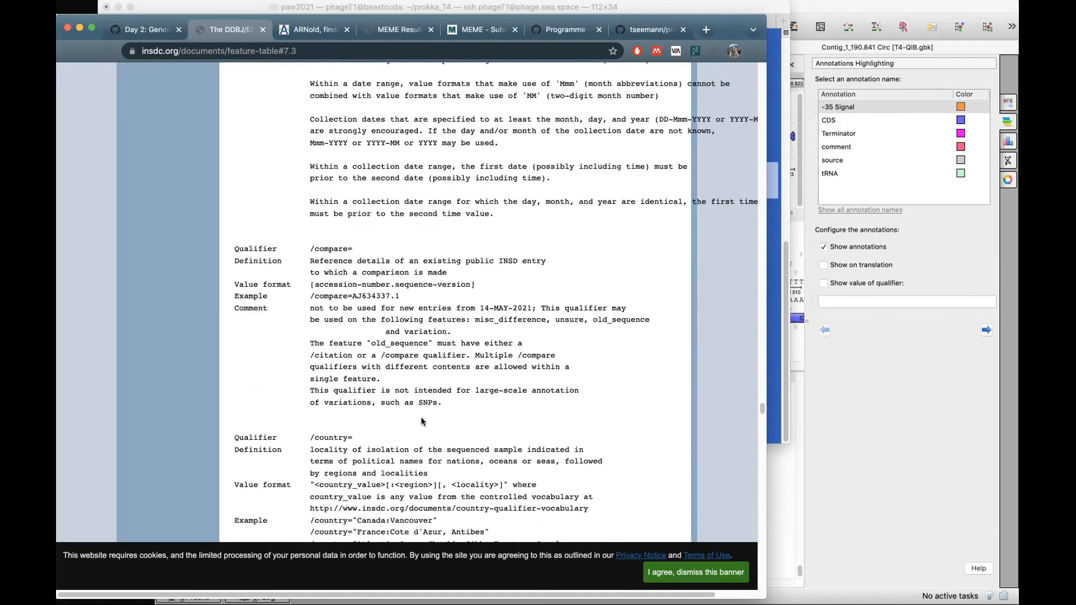
pyautogui.moveTo(307, 430); pyautogui.dragTo(366, 431)
pyautogui.click(136, 33)
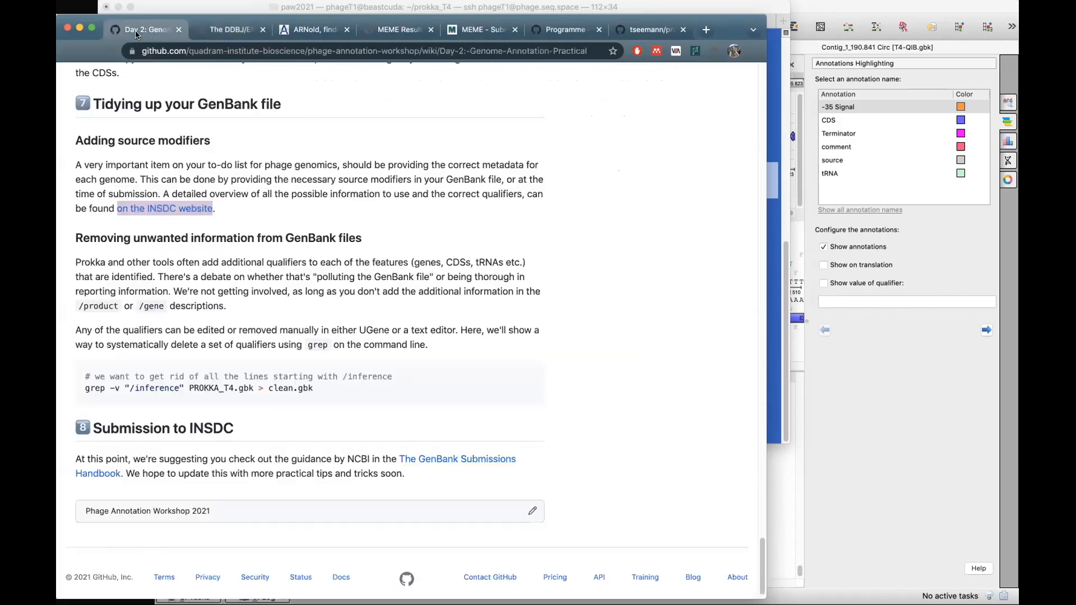
pyautogui.click(743, 322)
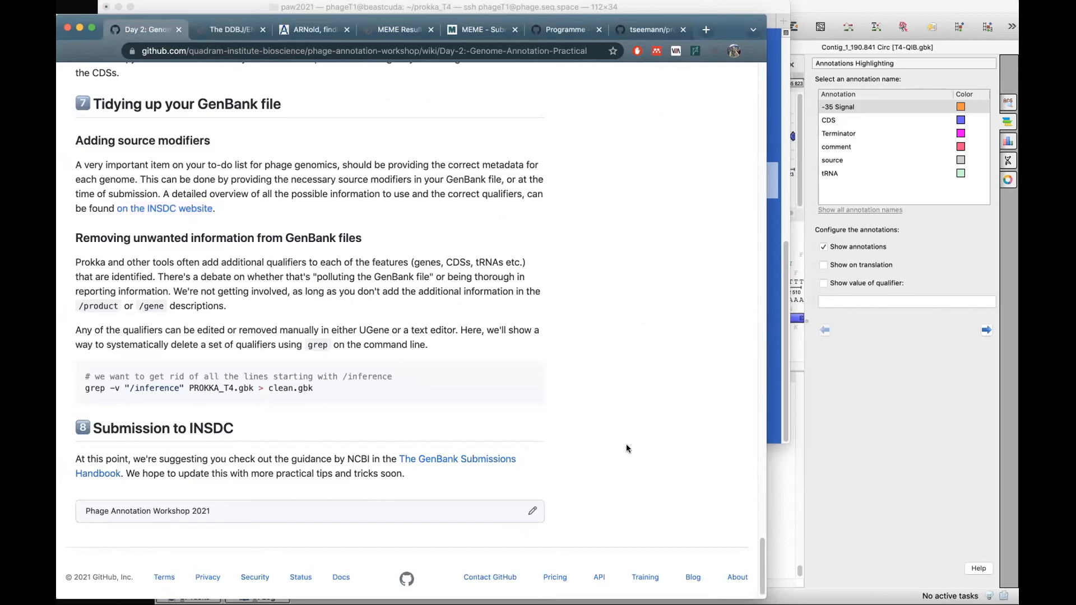